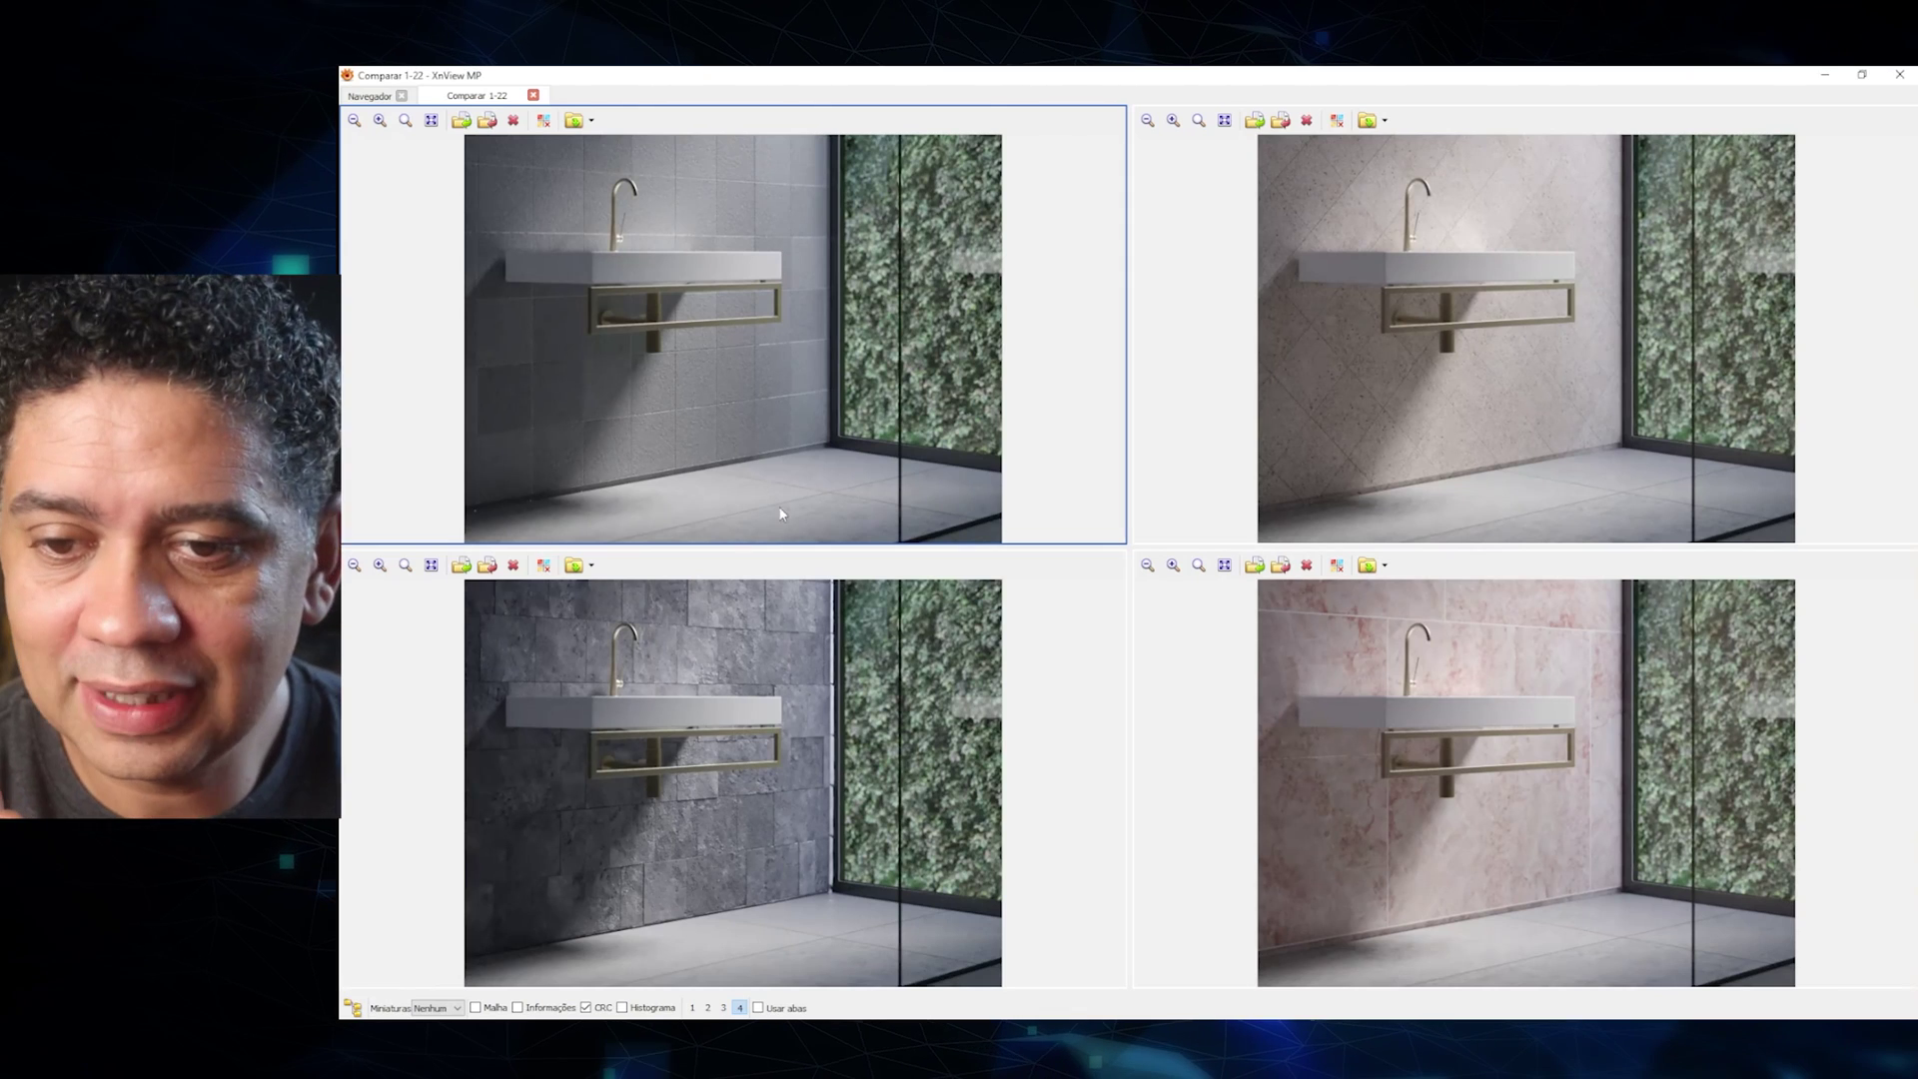
{"action": "scroll", "coordinate": [799, 325], "scroll_direction": "up", "scroll_amount": 3}
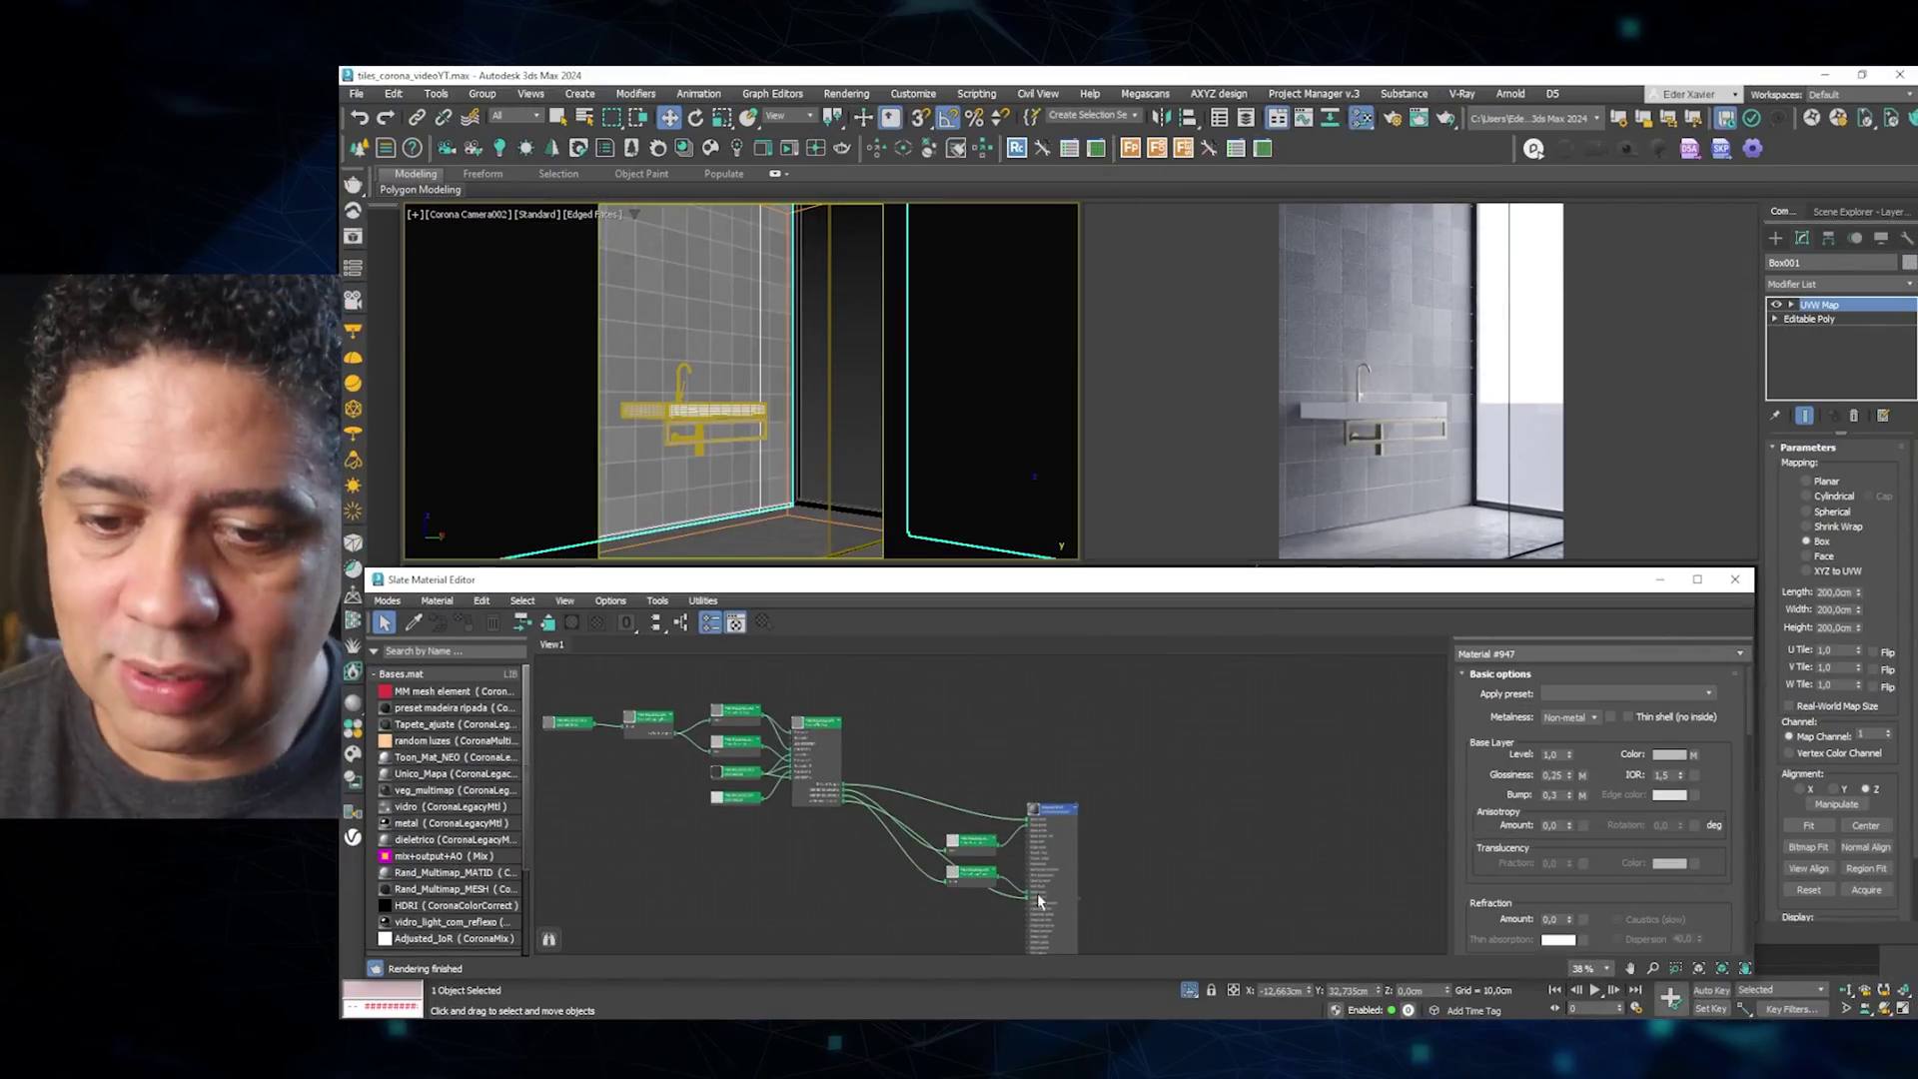
{"action": "scroll", "coordinate": [1093, 807], "scroll_direction": "down", "scroll_amount": 1}
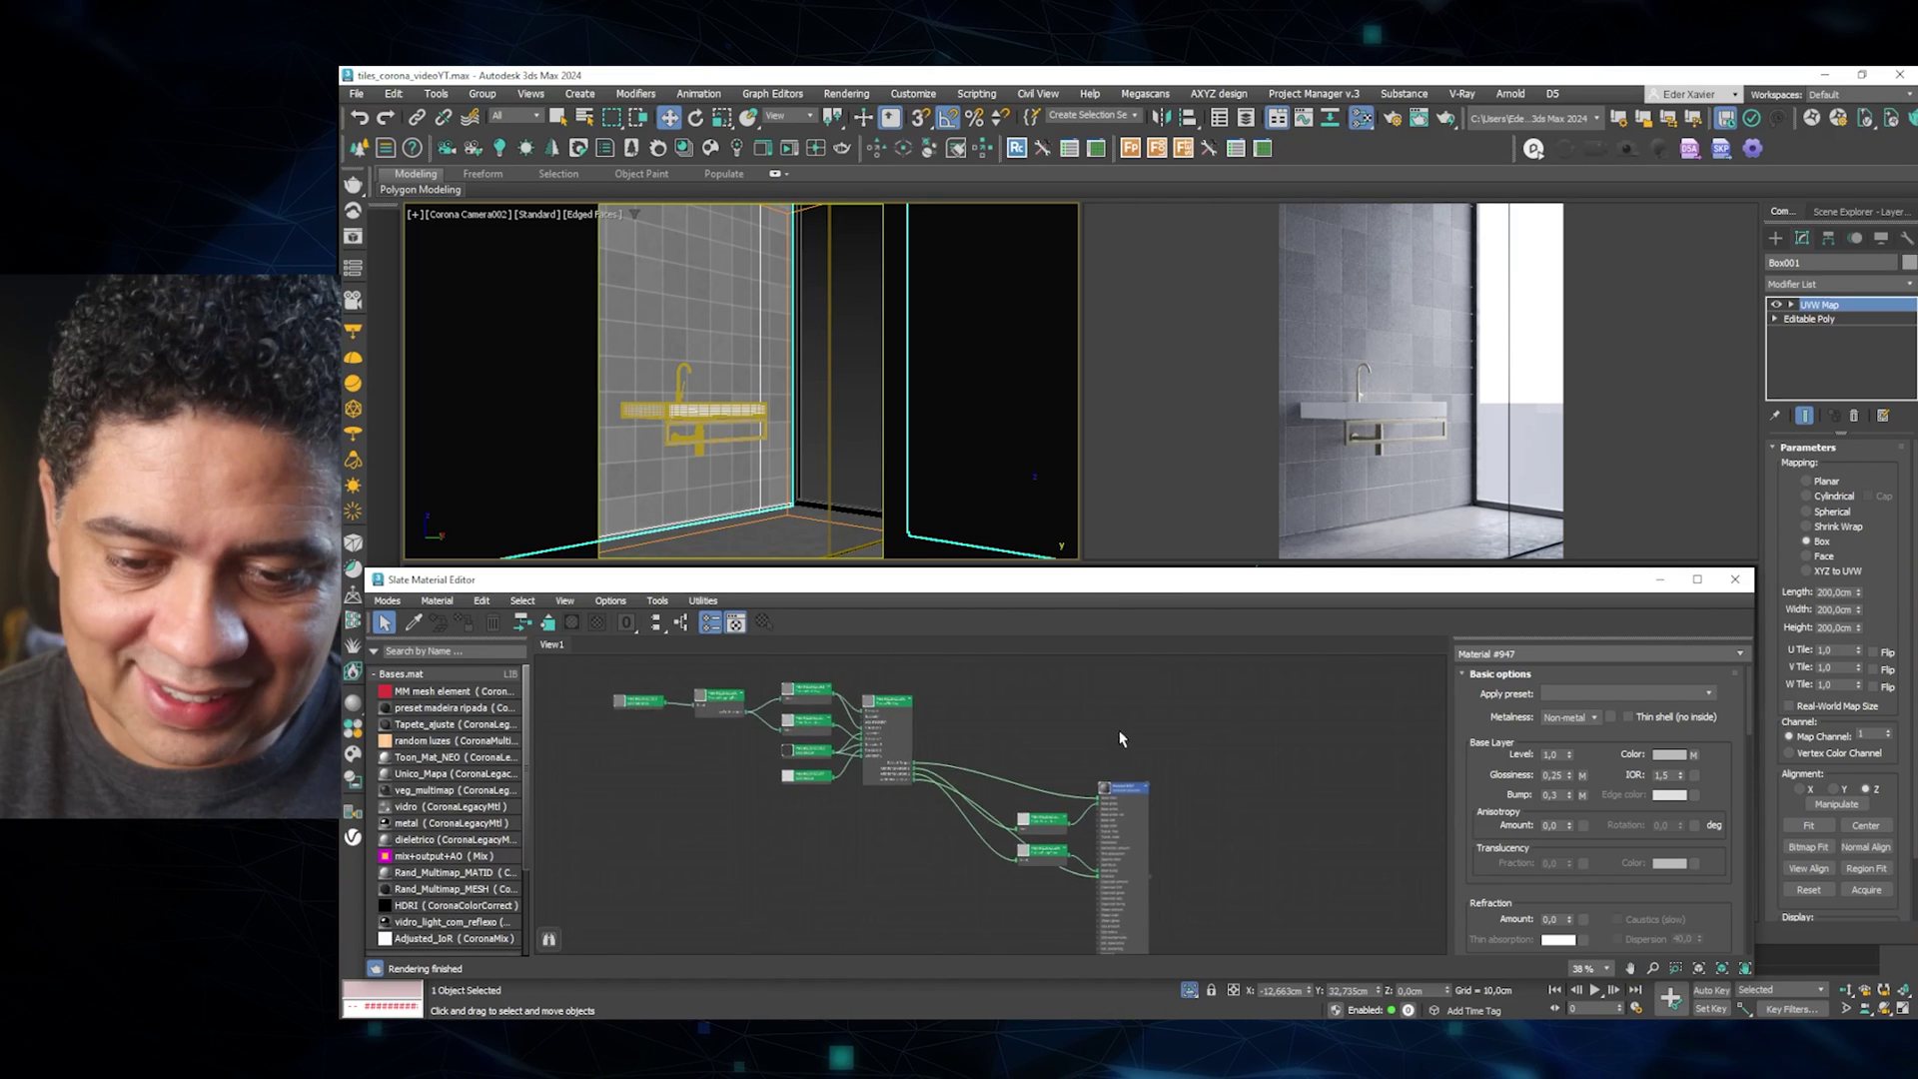
{"action": "scroll", "coordinate": [1123, 734], "scroll_direction": "down", "scroll_amount": 1}
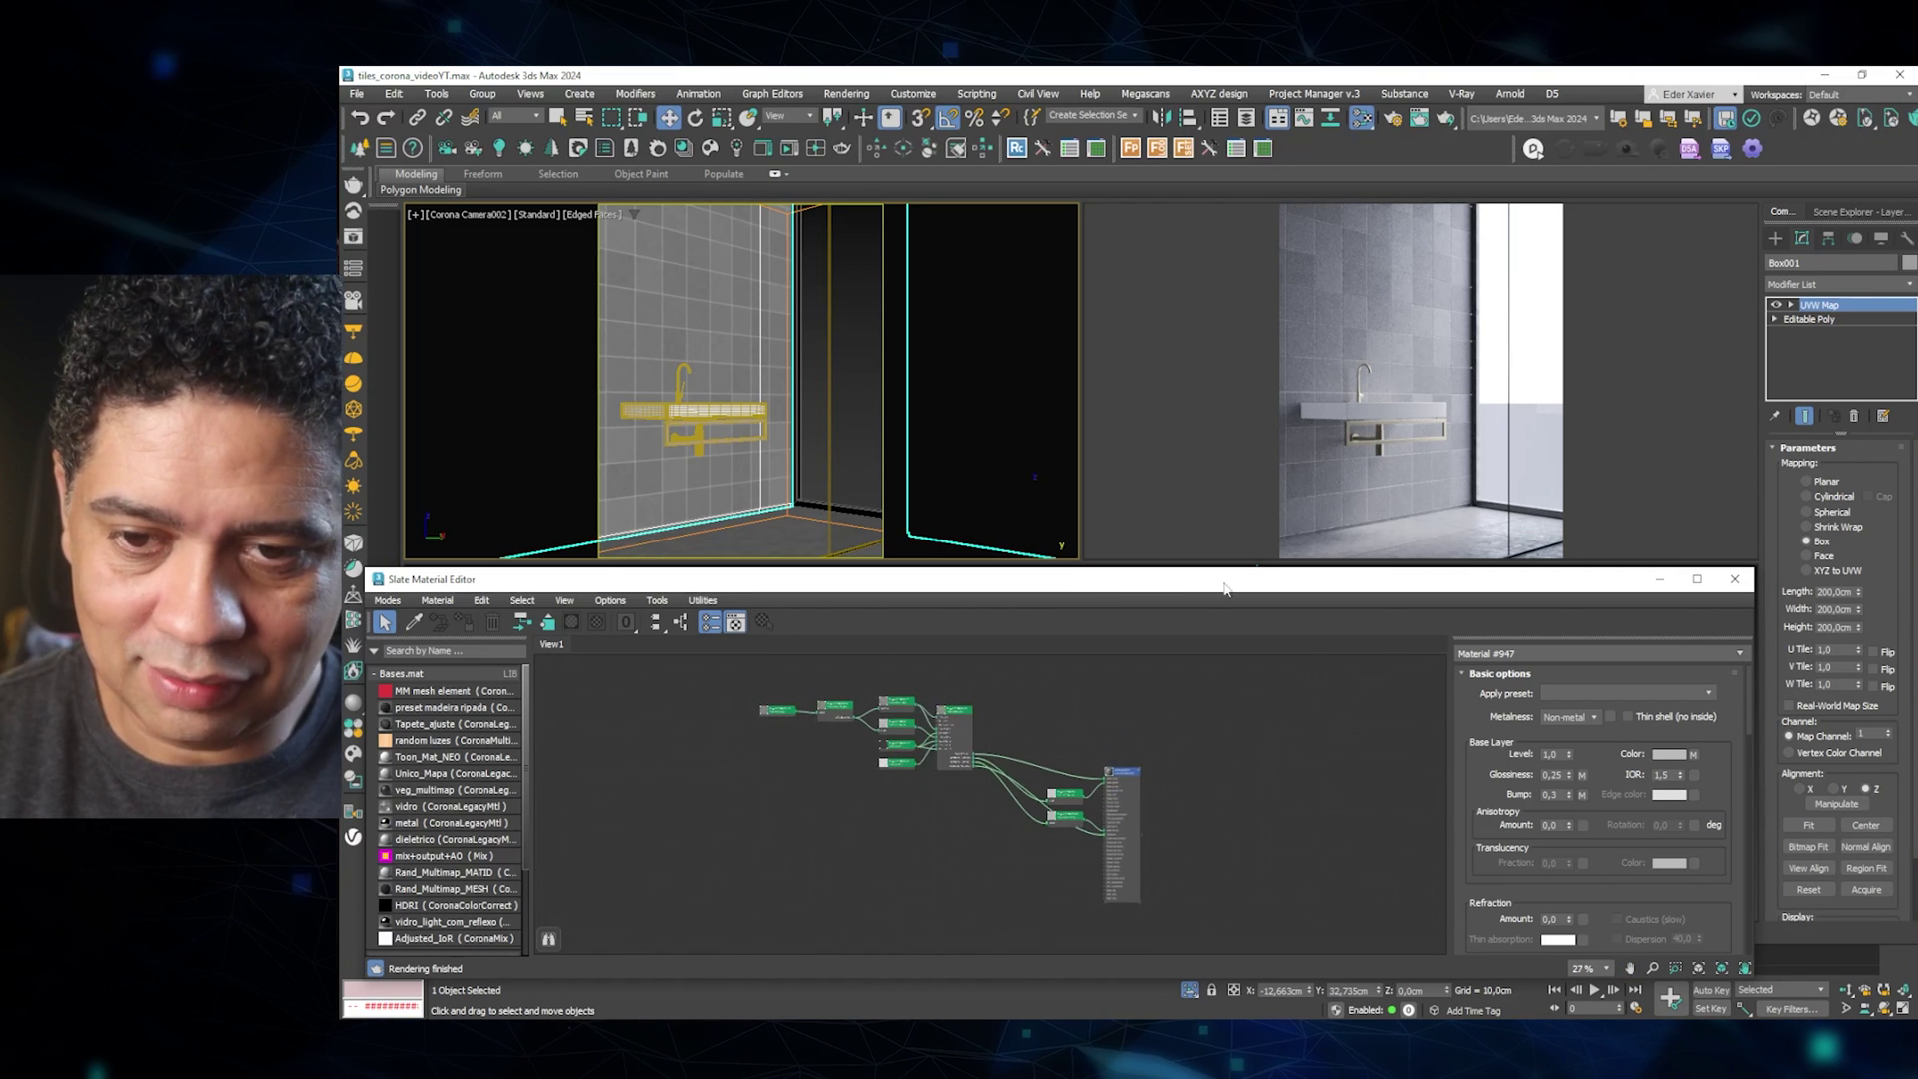
{"action": "middle_click_drag", "start_coordinate": [735, 747], "coordinate": [853, 751]}
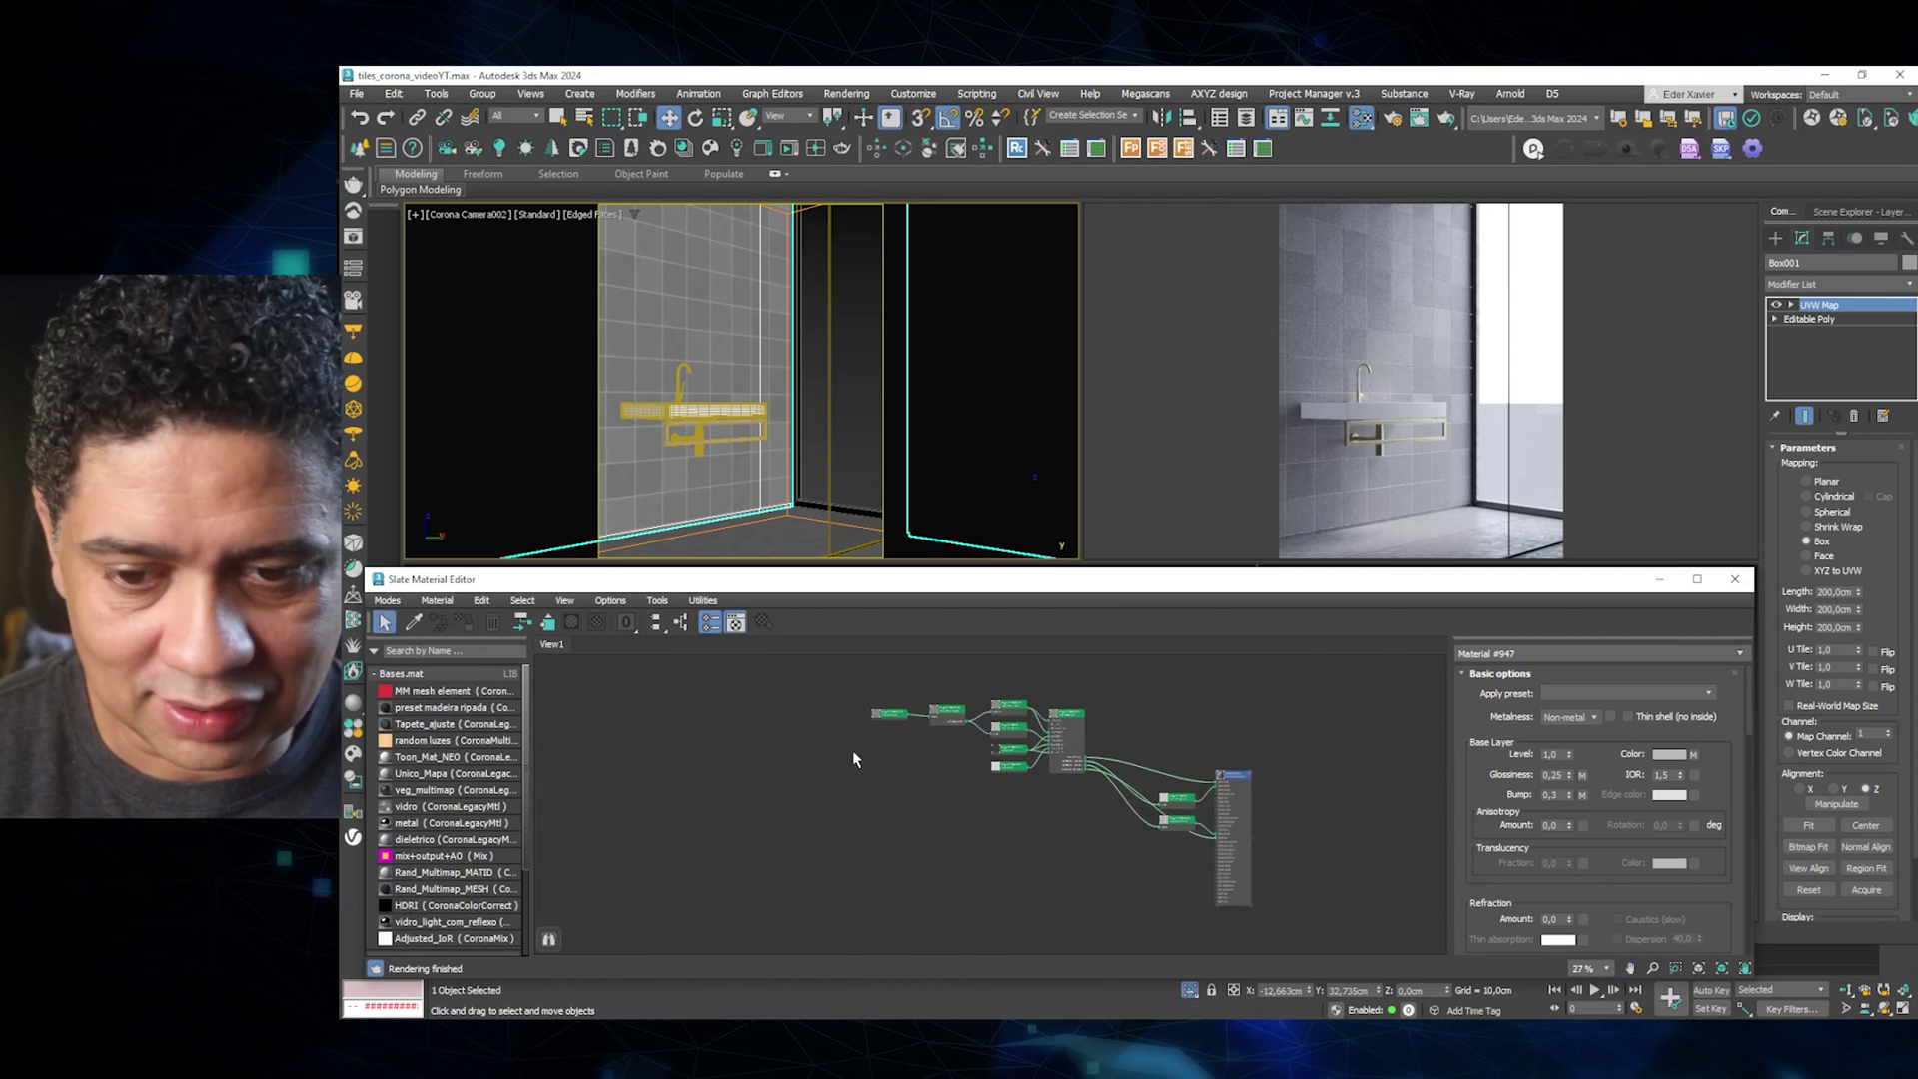
{"action": "left_click_drag", "start_coordinate": [877, 712], "coordinate": [823, 754]}
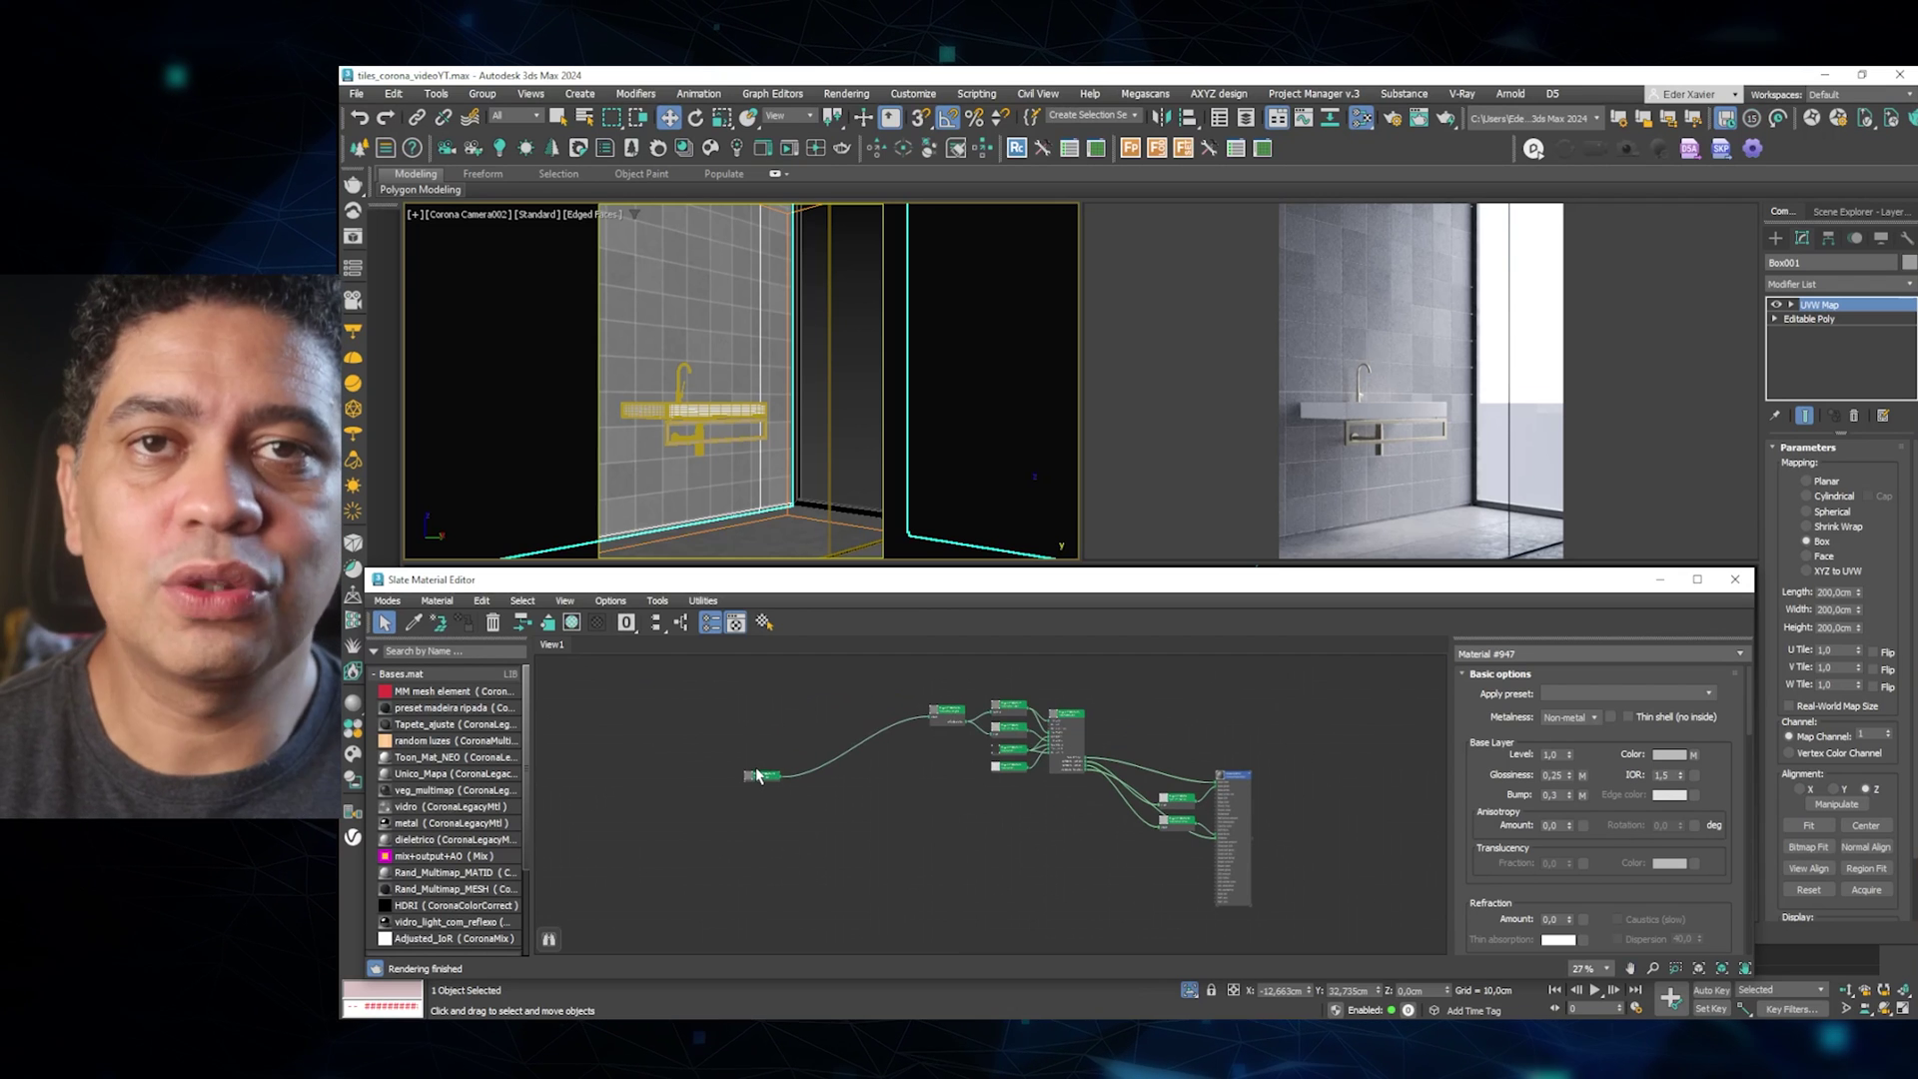
{"action": "scroll", "coordinate": [746, 801], "scroll_direction": "up", "scroll_amount": 5}
{"action": "scroll", "coordinate": [775, 715], "scroll_direction": "up", "scroll_amount": 5}
{"action": "scroll", "coordinate": [739, 760], "scroll_direction": "up", "scroll_amount": 1}
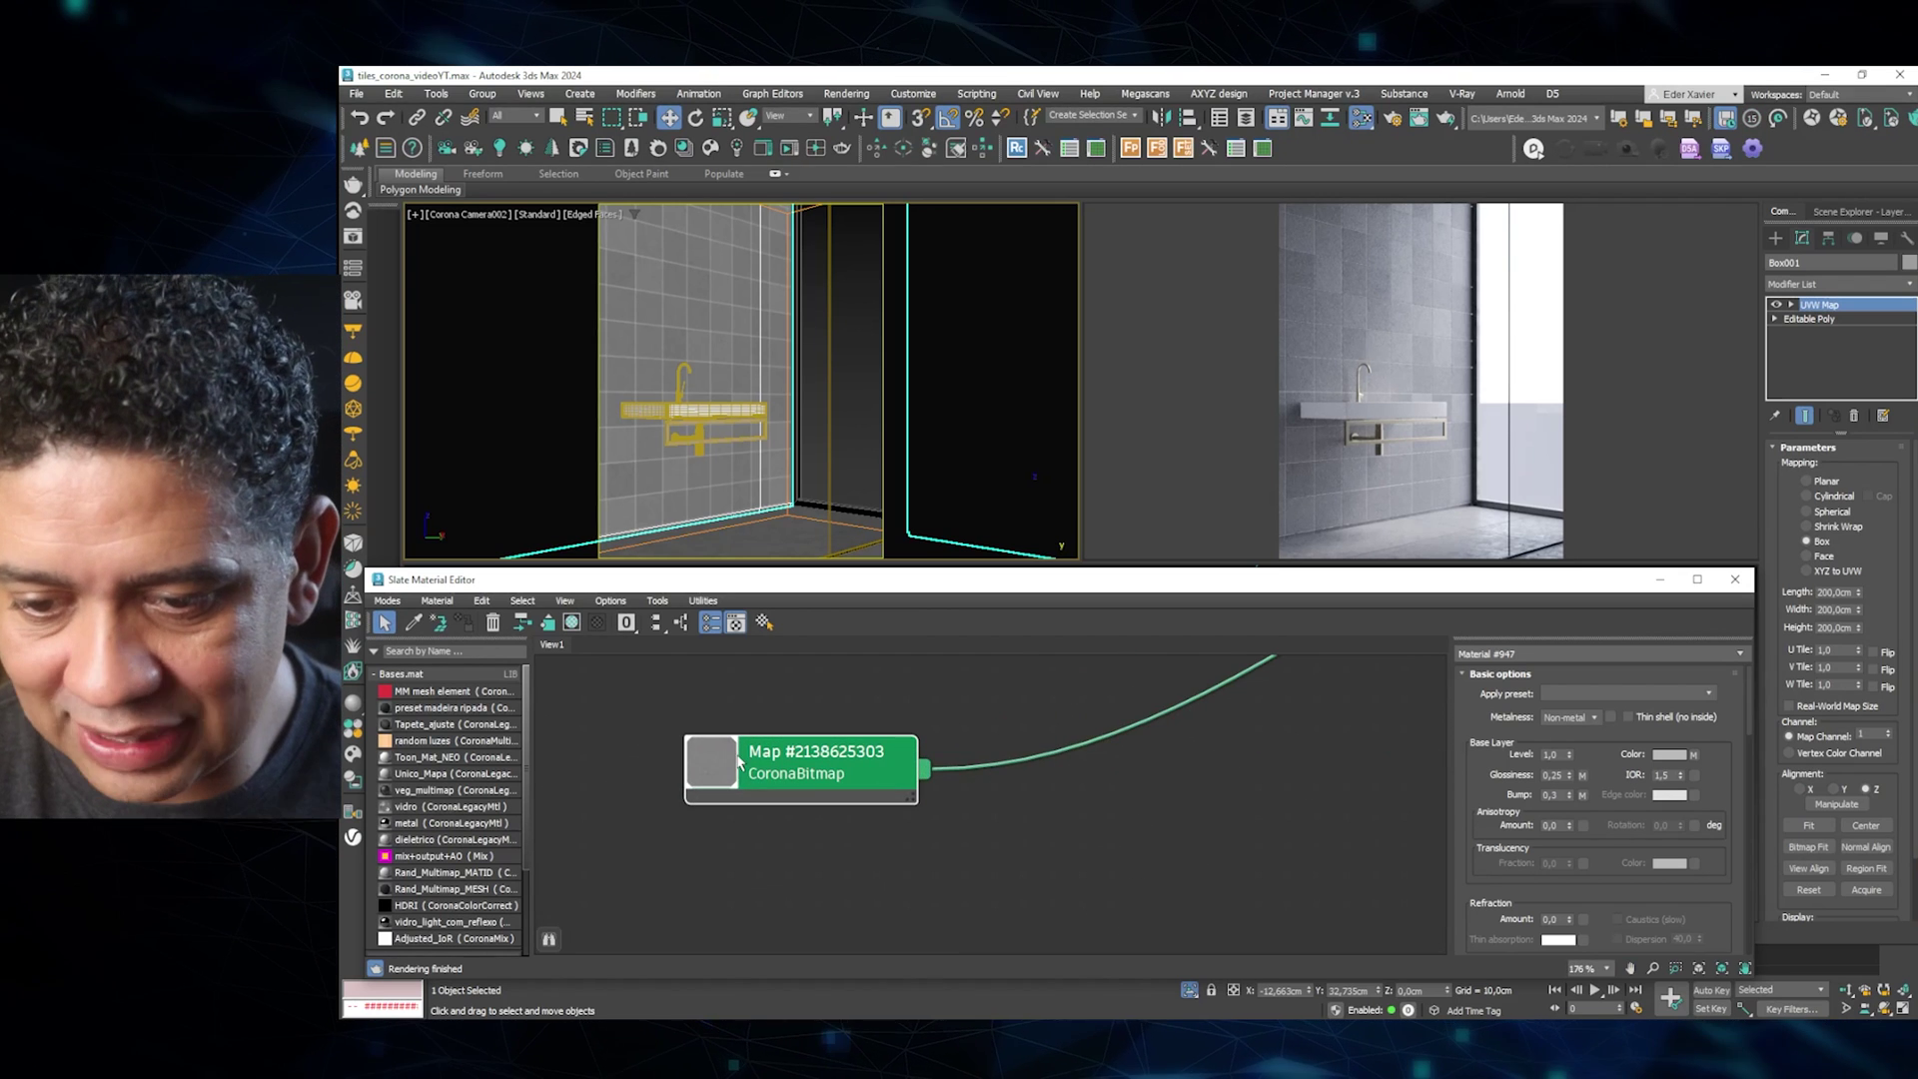
Expand the CoronaBitmap node to show its texture preview, centred in the view.
{"action": "double_click", "coordinate": [732, 765]}
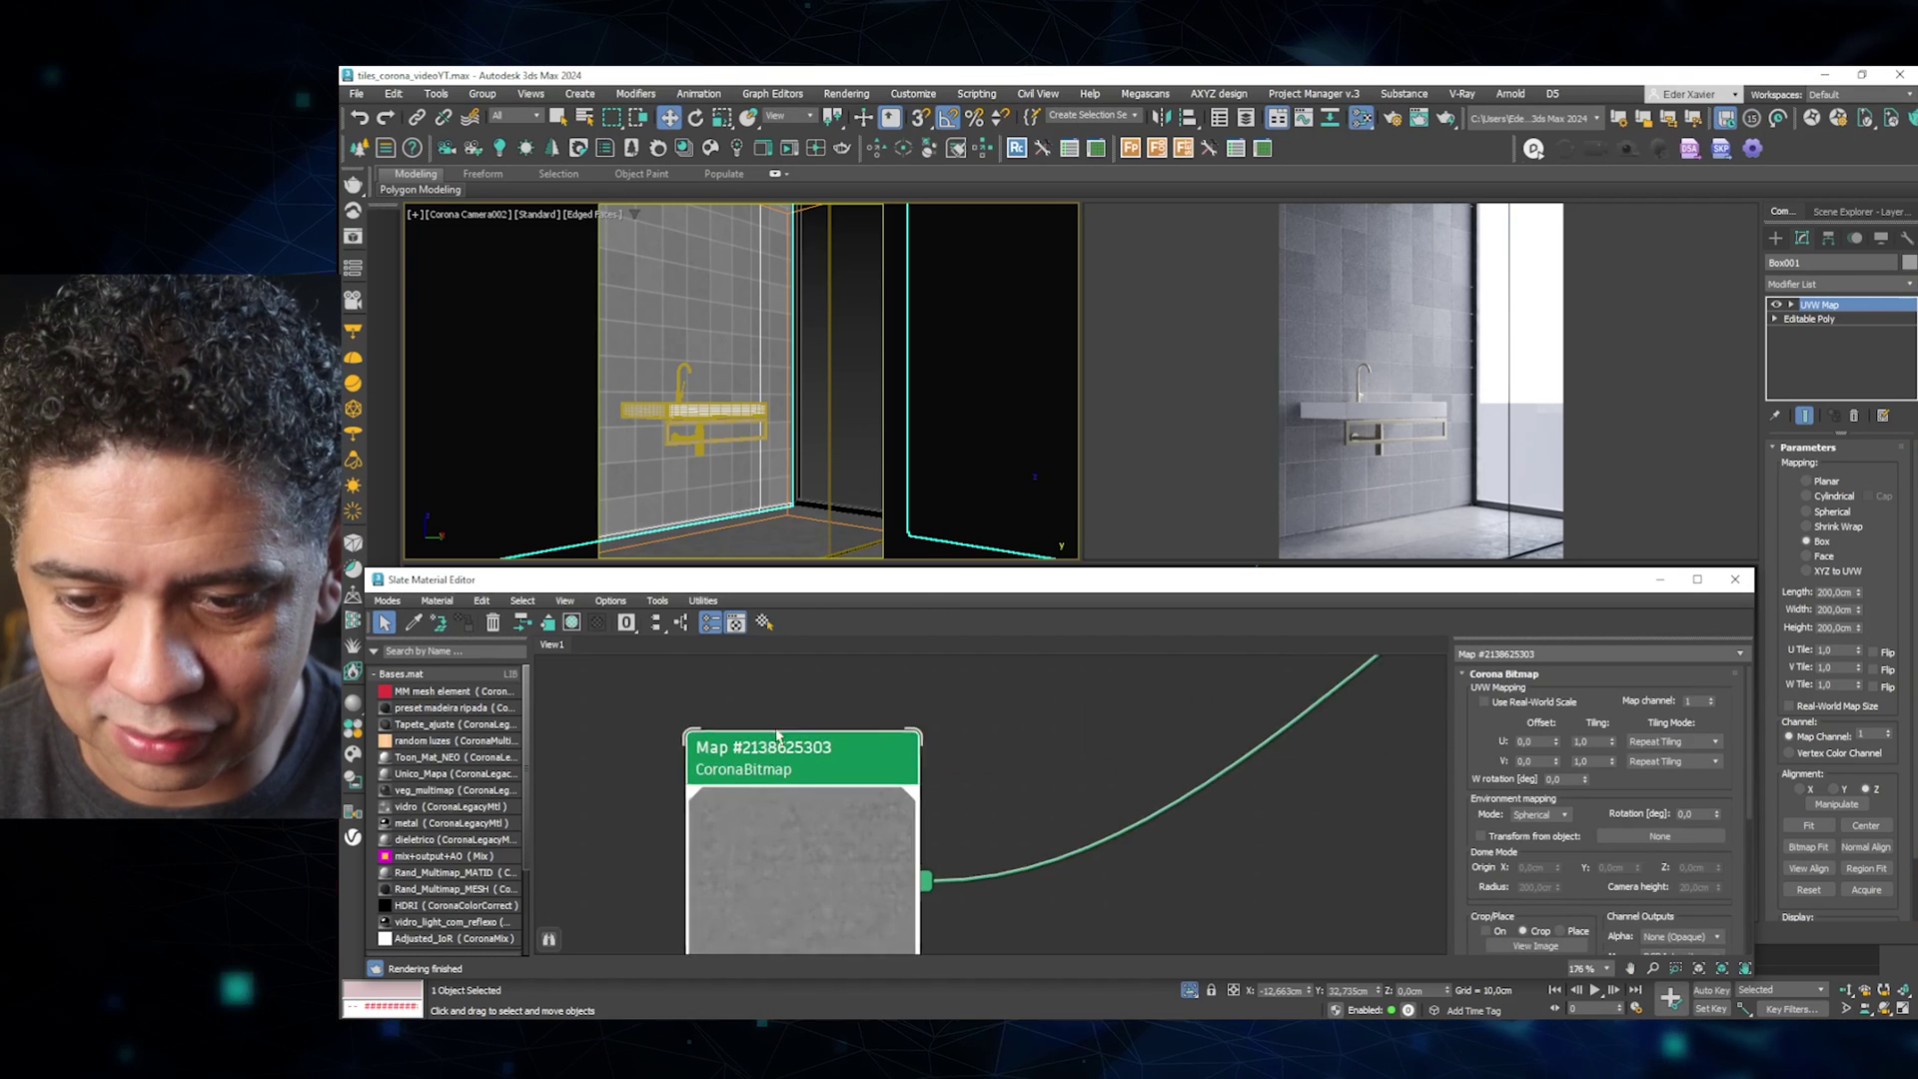
{"action": "middle_click_drag", "start_coordinate": [846, 866], "coordinate": [879, 756]}
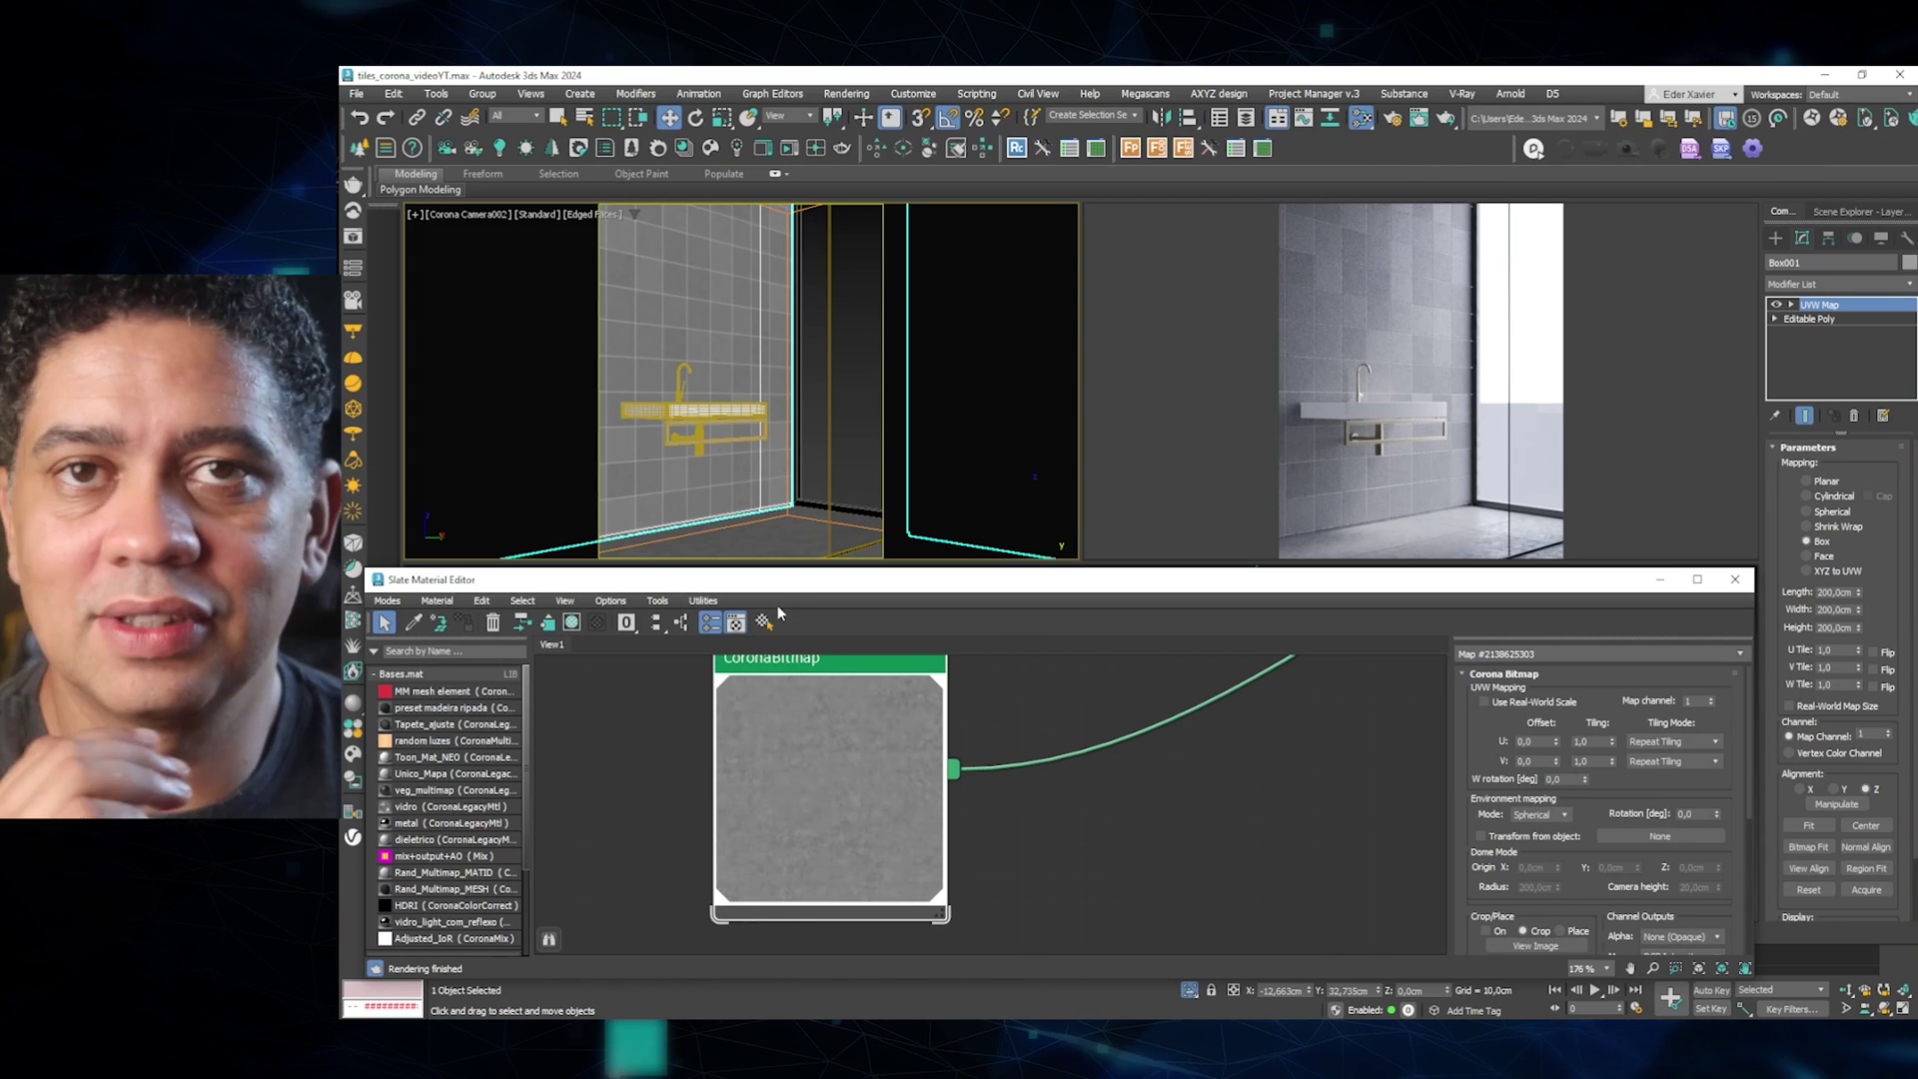
{"action": "scroll", "coordinate": [735, 814], "scroll_direction": "up", "scroll_amount": 1}
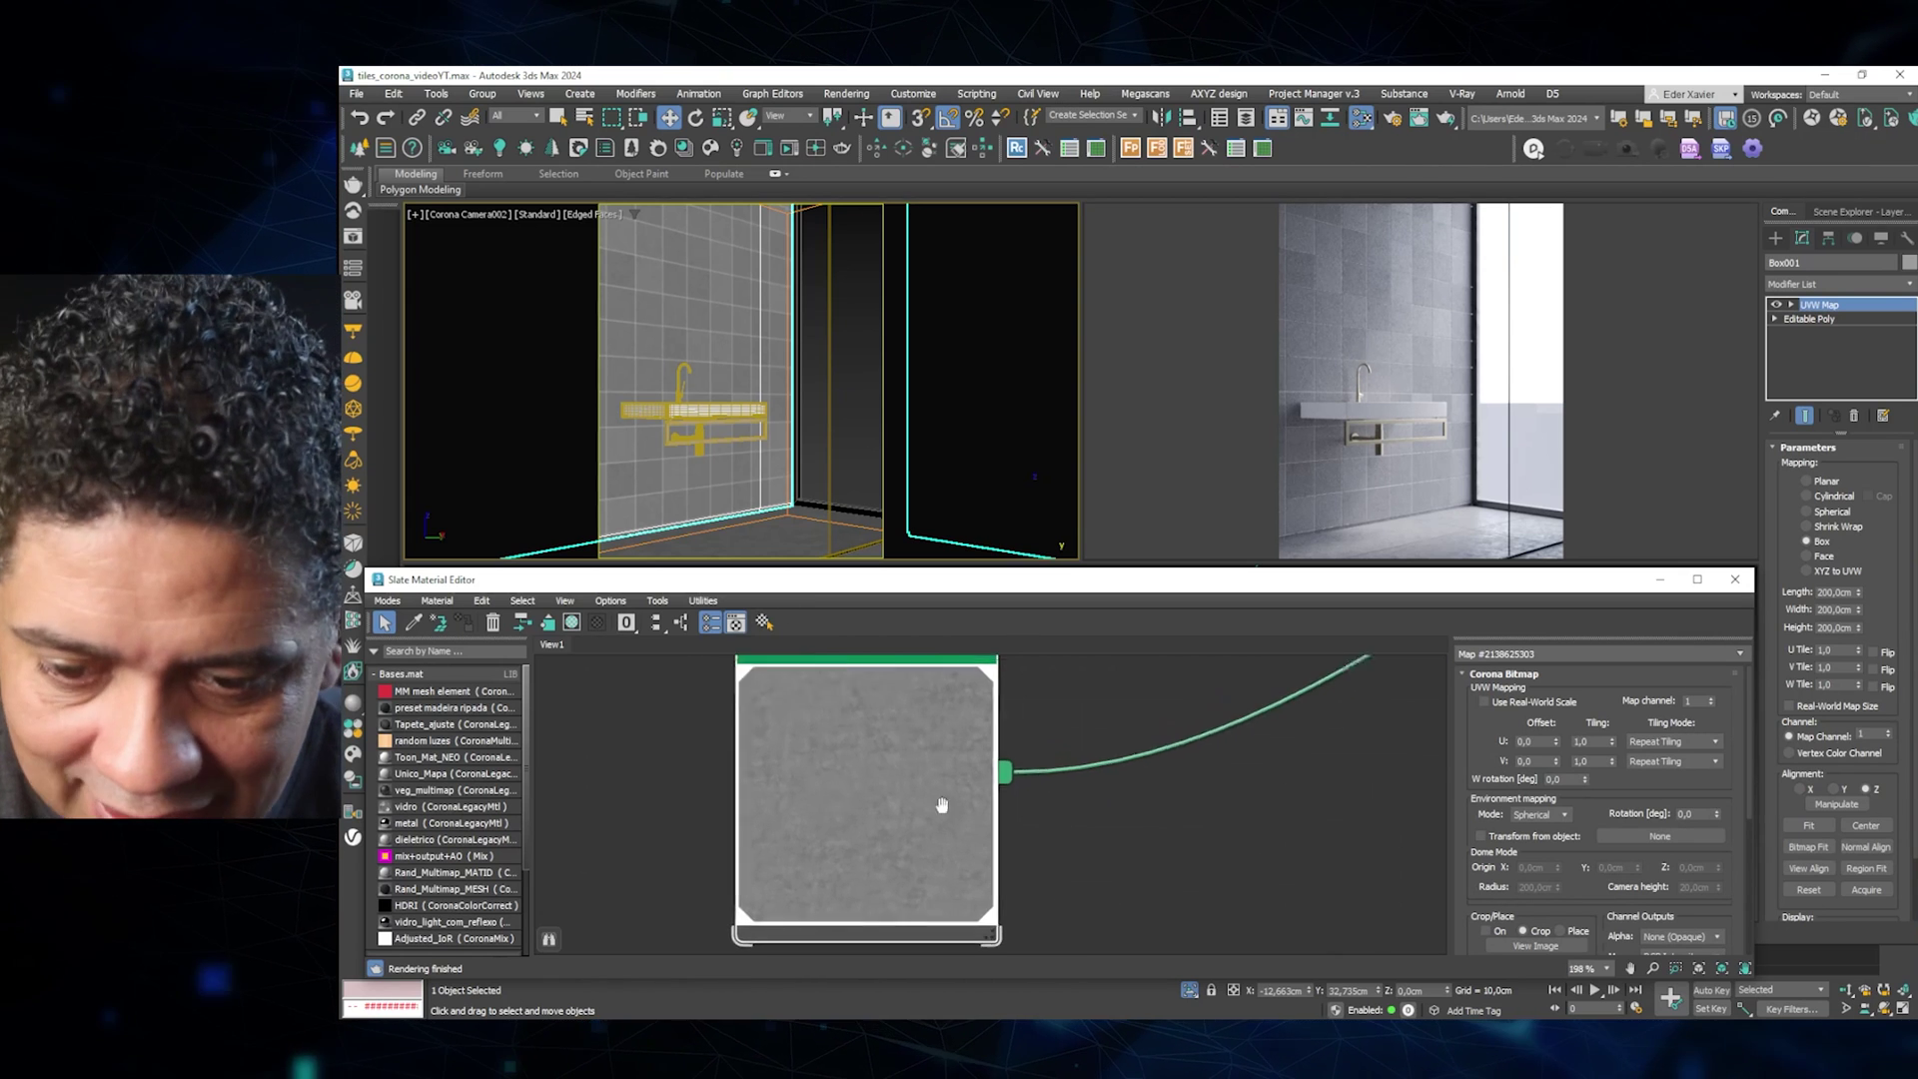
{"action": "middle_click_drag", "start_coordinate": [942, 805], "coordinate": [1059, 839]}
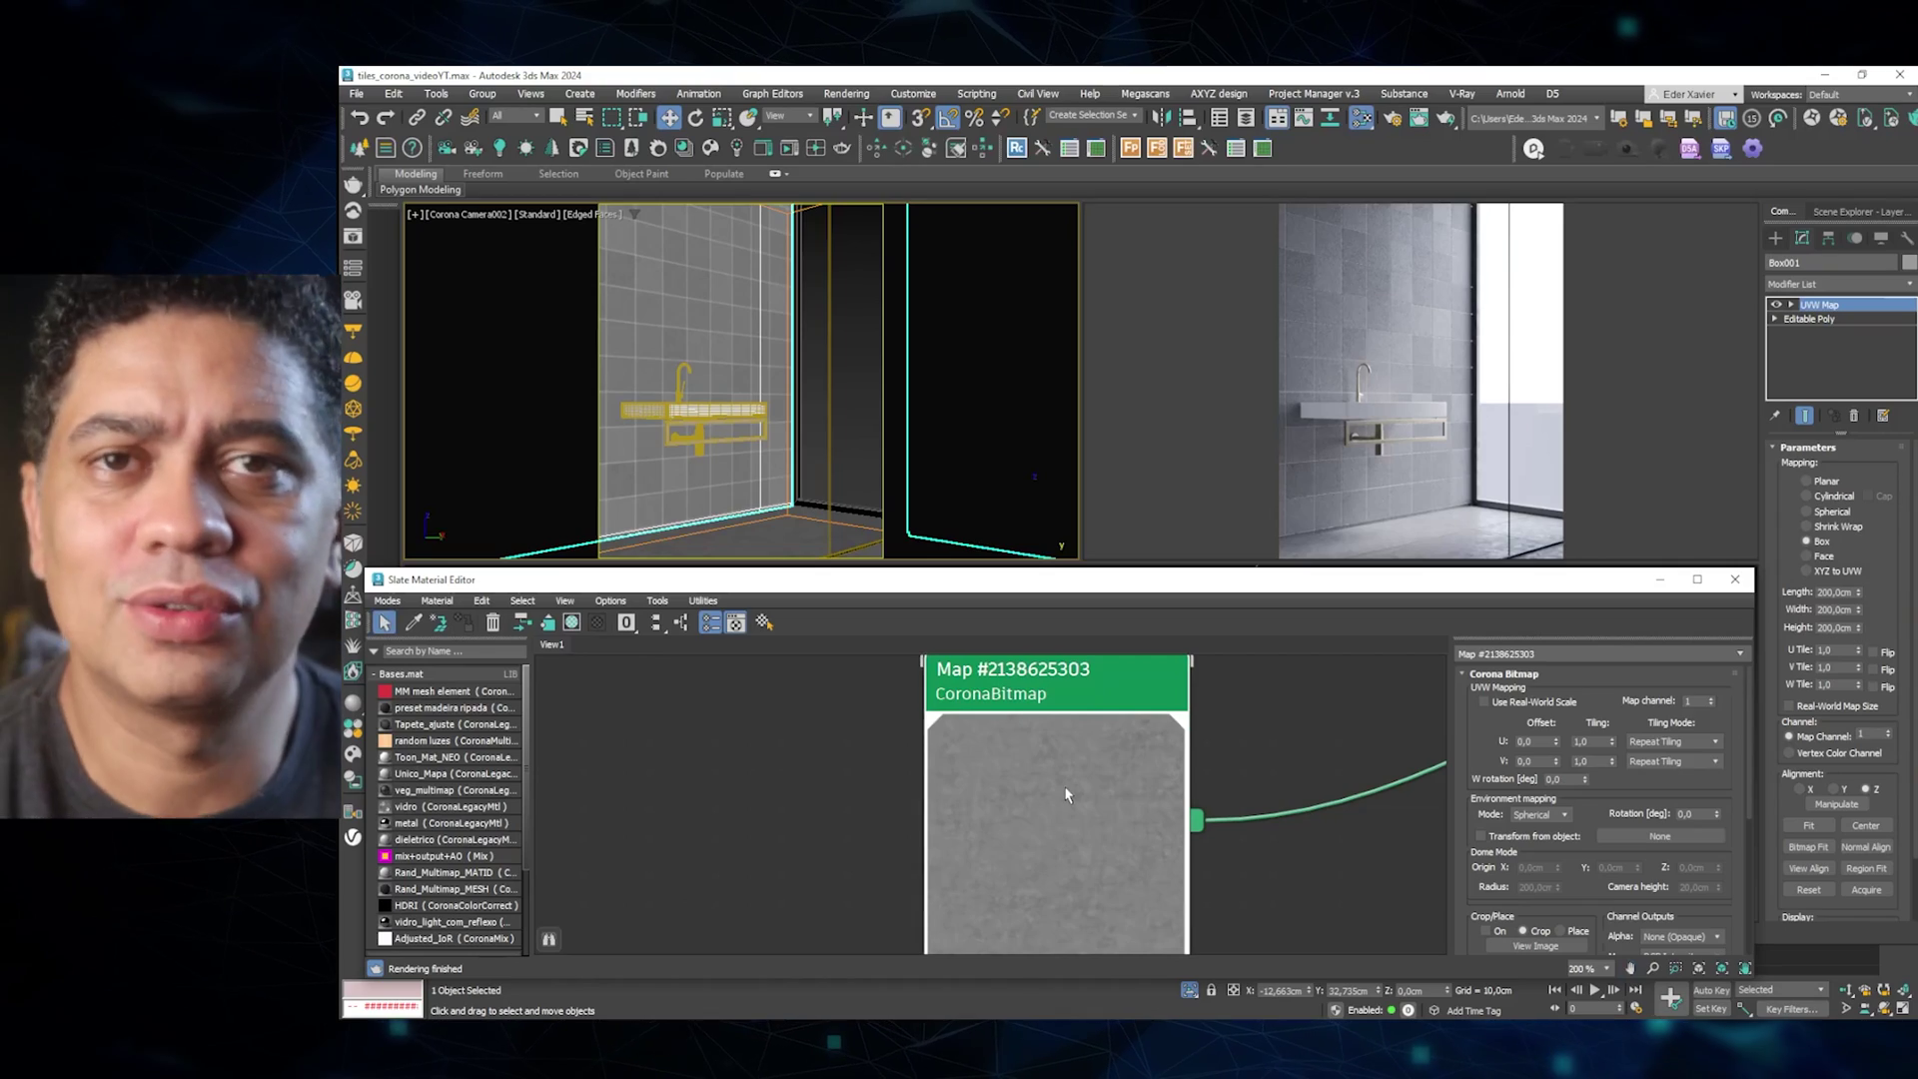
{"action": "middle_click_drag", "start_coordinate": [1066, 794], "coordinate": [1070, 744]}
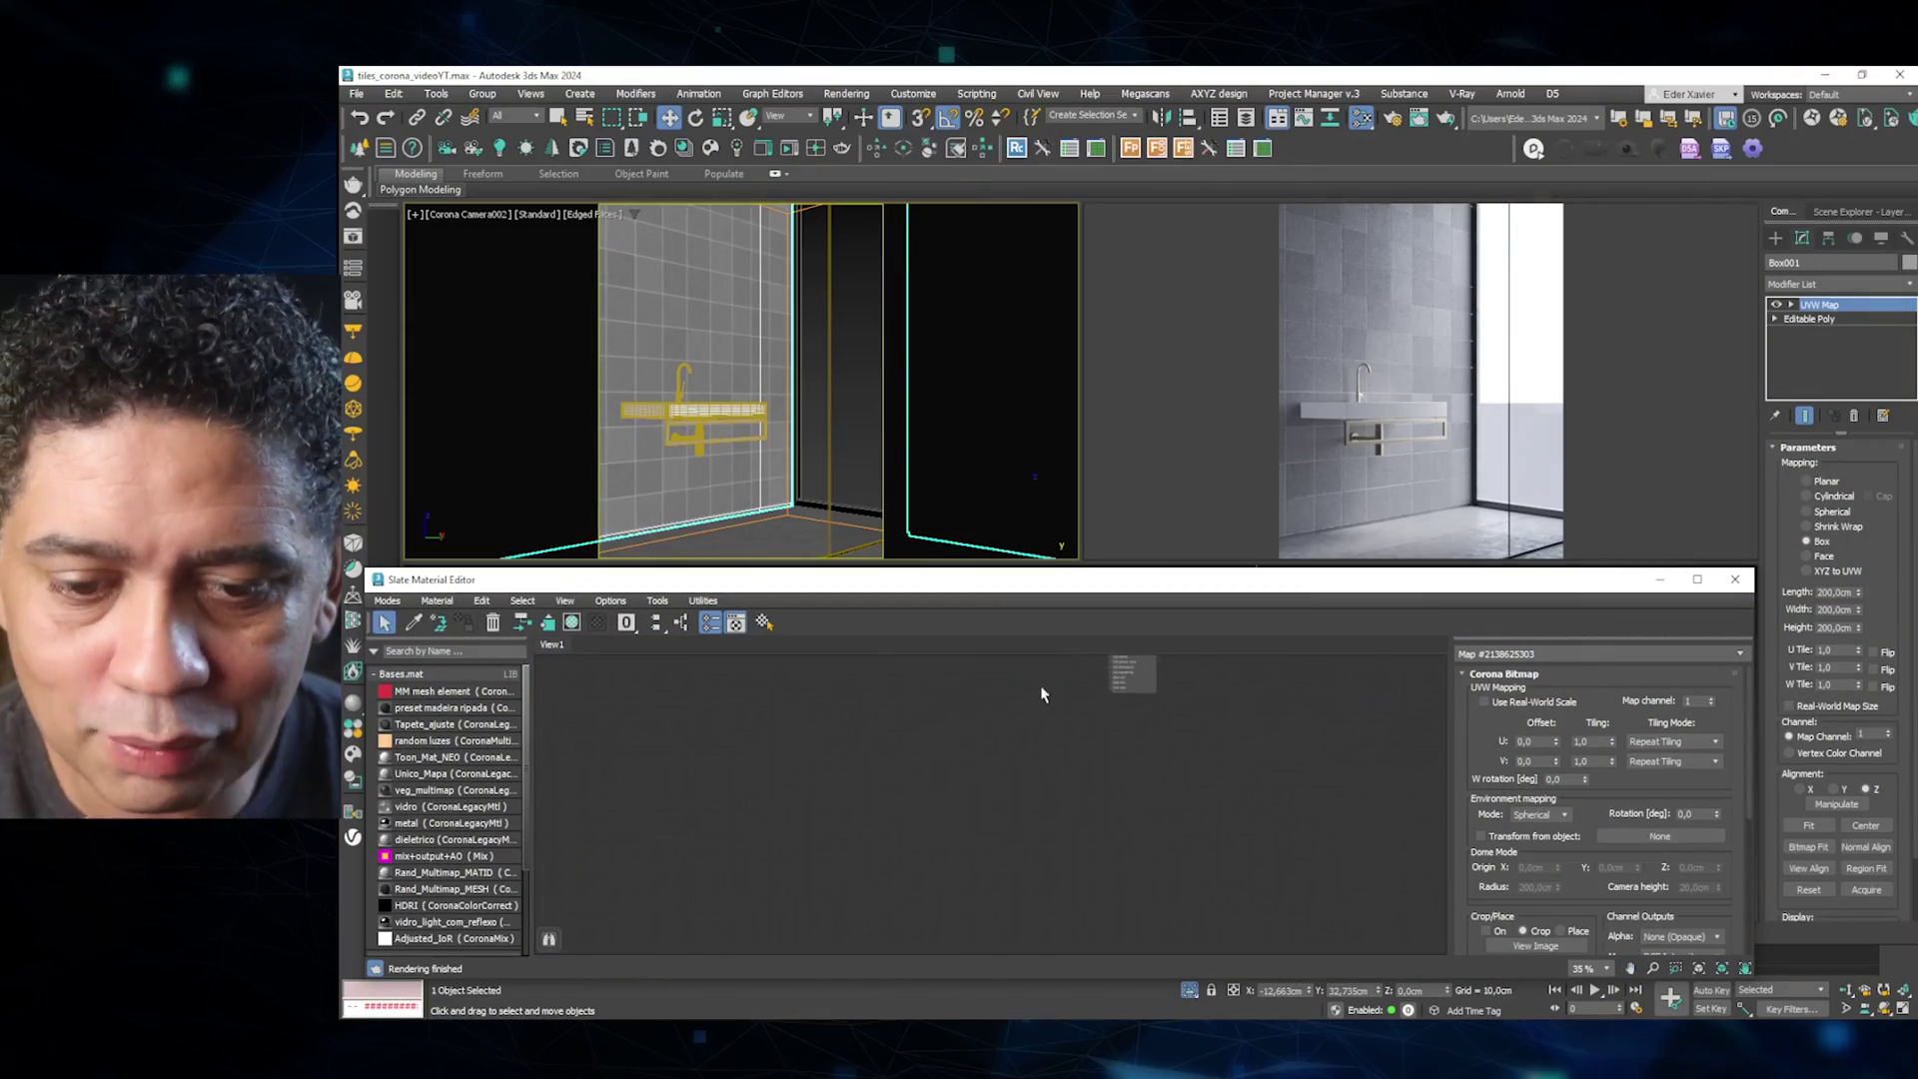
Clear space in the Slate view and bring up the right-click Materials > Corona list.
{"action": "middle_click_drag", "start_coordinate": [1041, 693], "coordinate": [1074, 719]}
{"action": "right_click", "coordinate": [976, 740]}
{"action": "mouse_move", "coordinate": [1015, 787]}
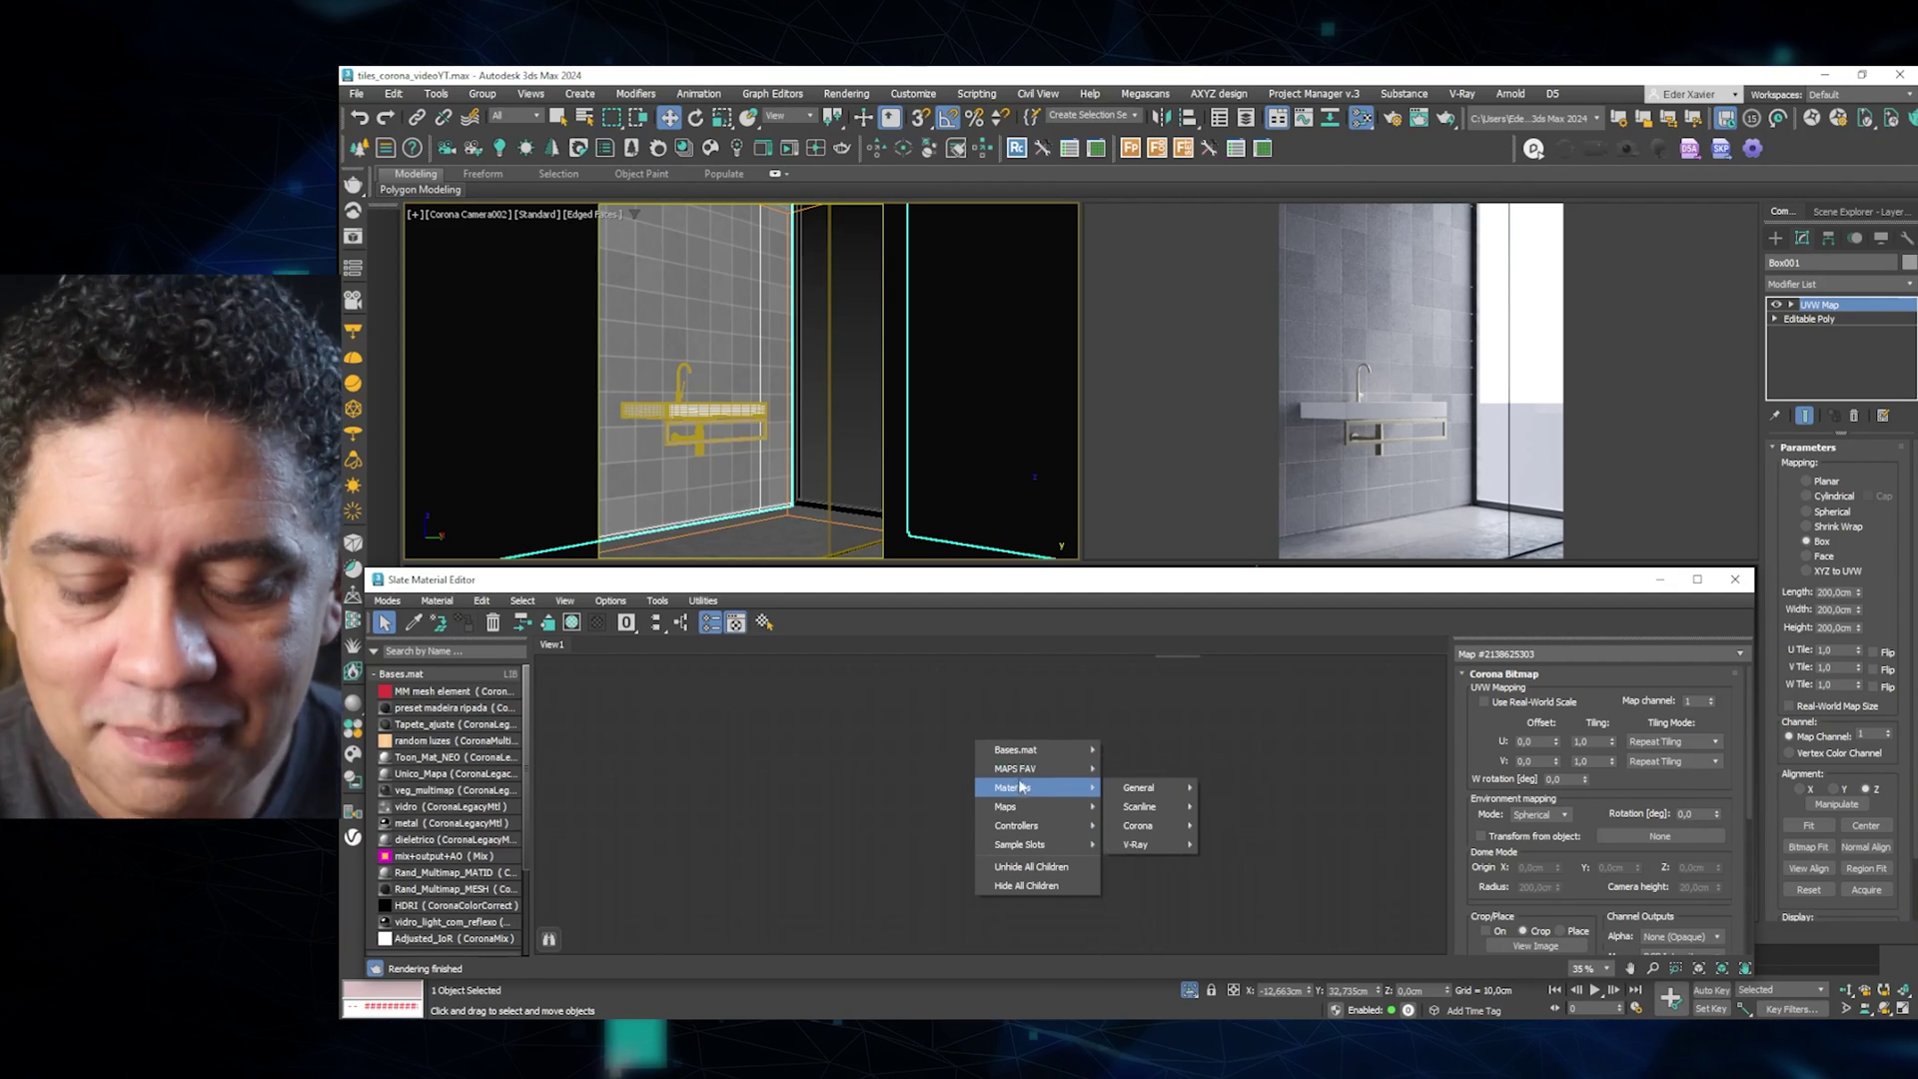
Create the CoronaPhysicalMtl node Material #948 and bring it into view.
{"action": "mouse_move", "coordinate": [1140, 825]}
{"action": "left_click", "coordinate": [1253, 828]}
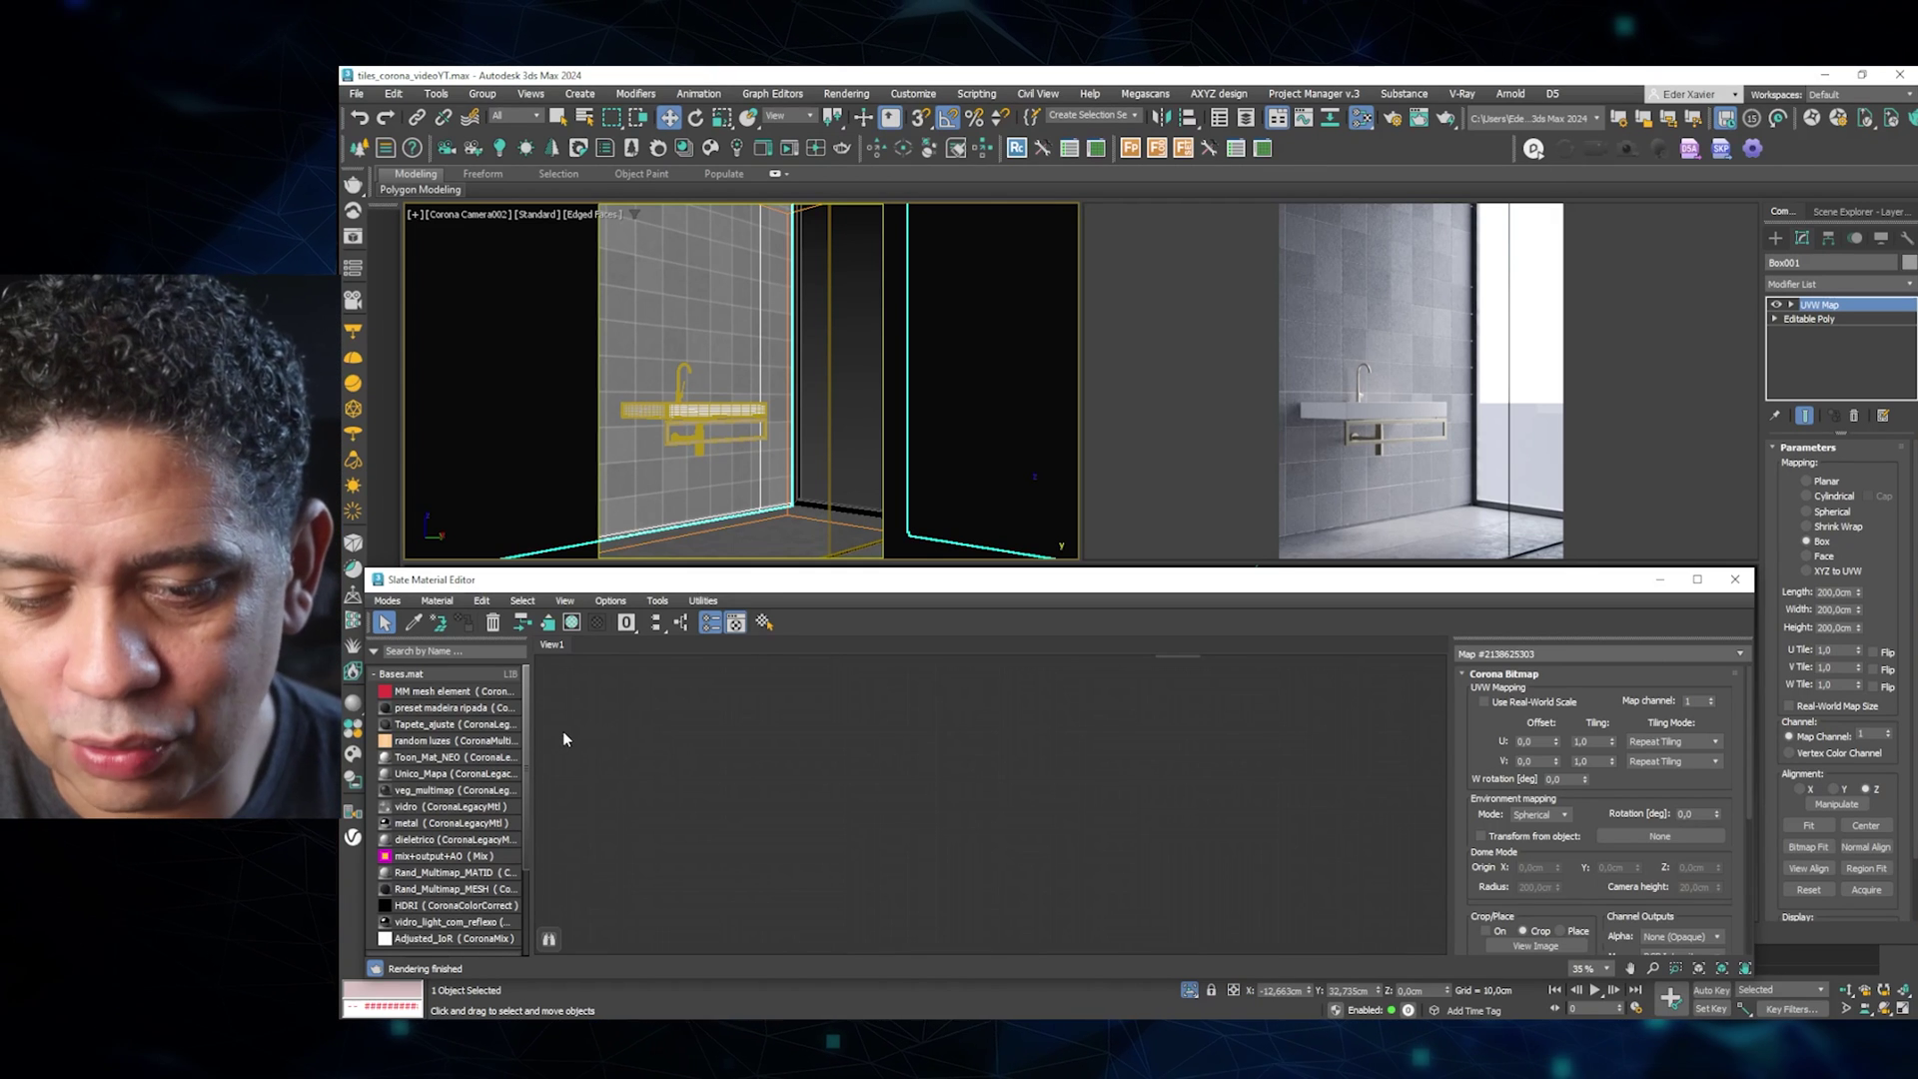
{"action": "scroll", "coordinate": [959, 819], "scroll_direction": "up", "scroll_amount": 3}
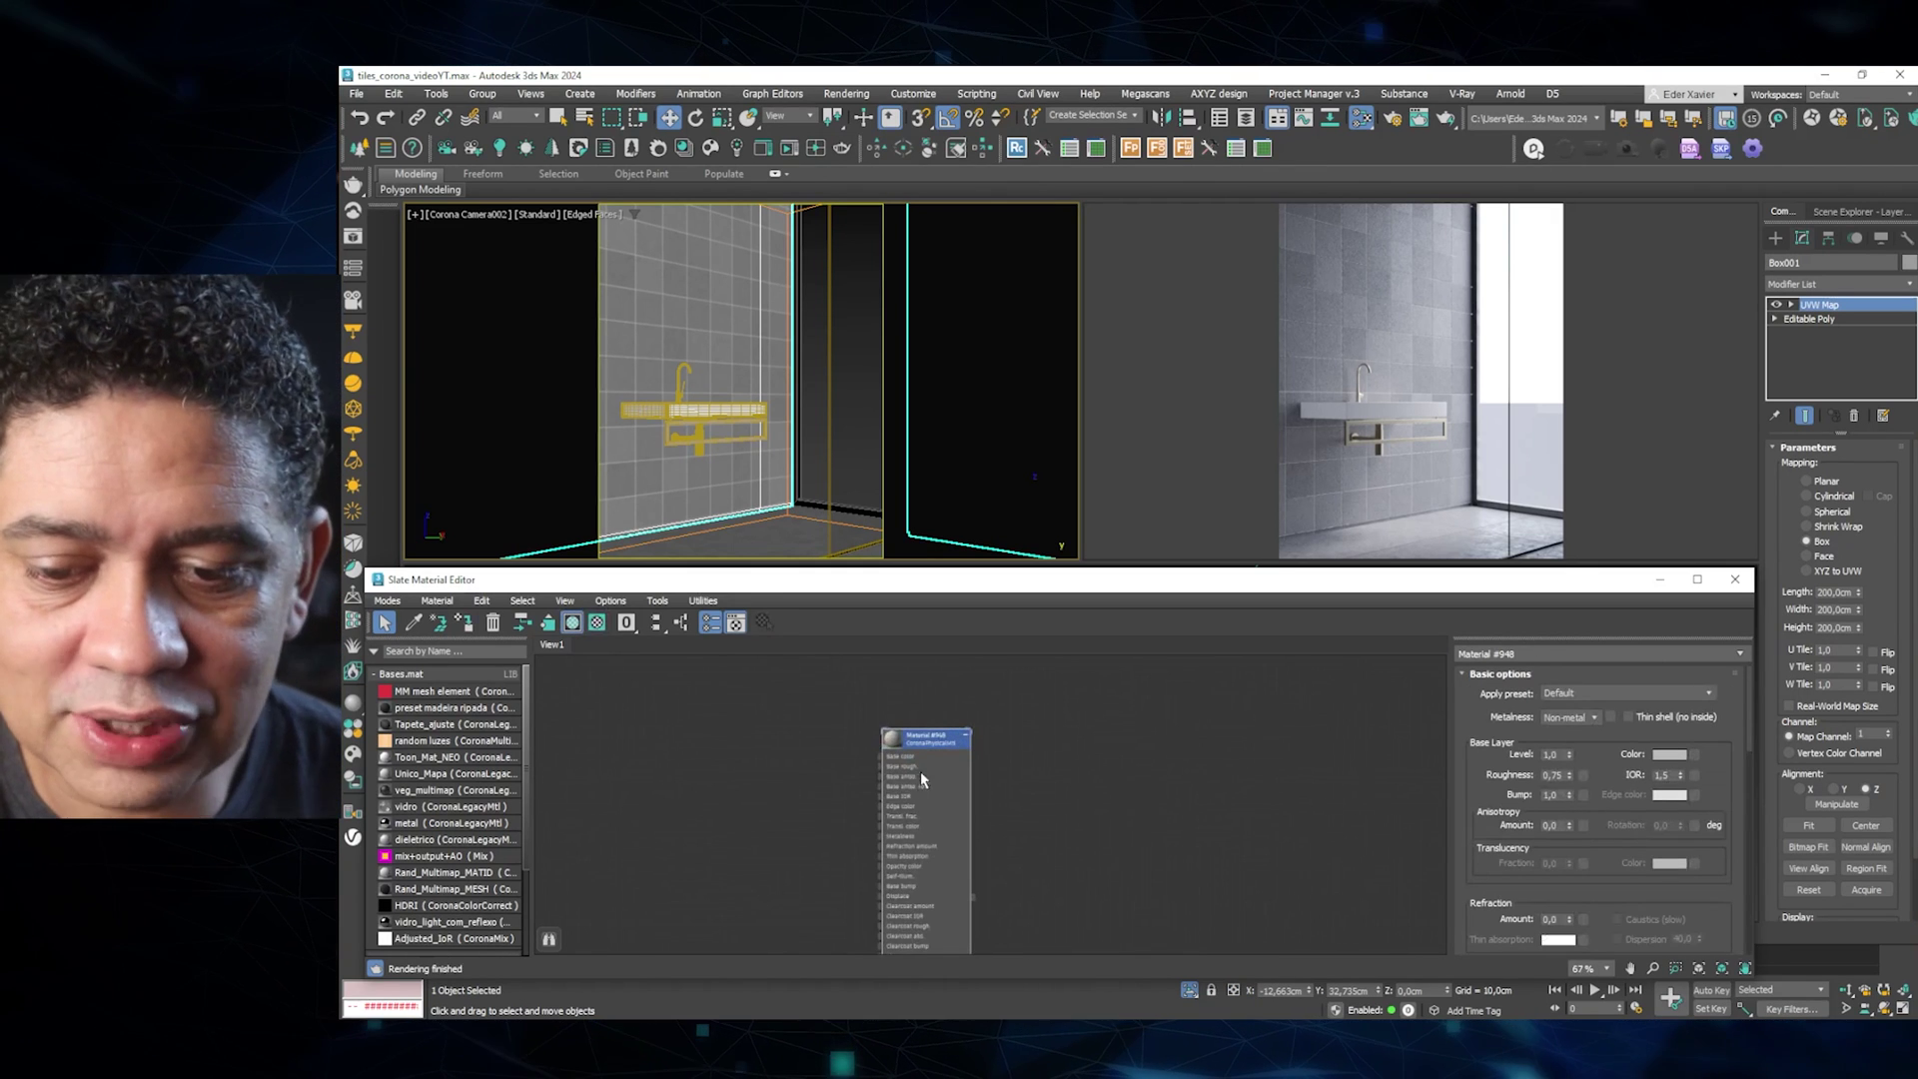
{"action": "middle_click_drag", "start_coordinate": [1069, 782], "coordinate": [1149, 789]}
{"action": "scroll", "coordinate": [1146, 793], "scroll_direction": "up", "scroll_amount": 2}
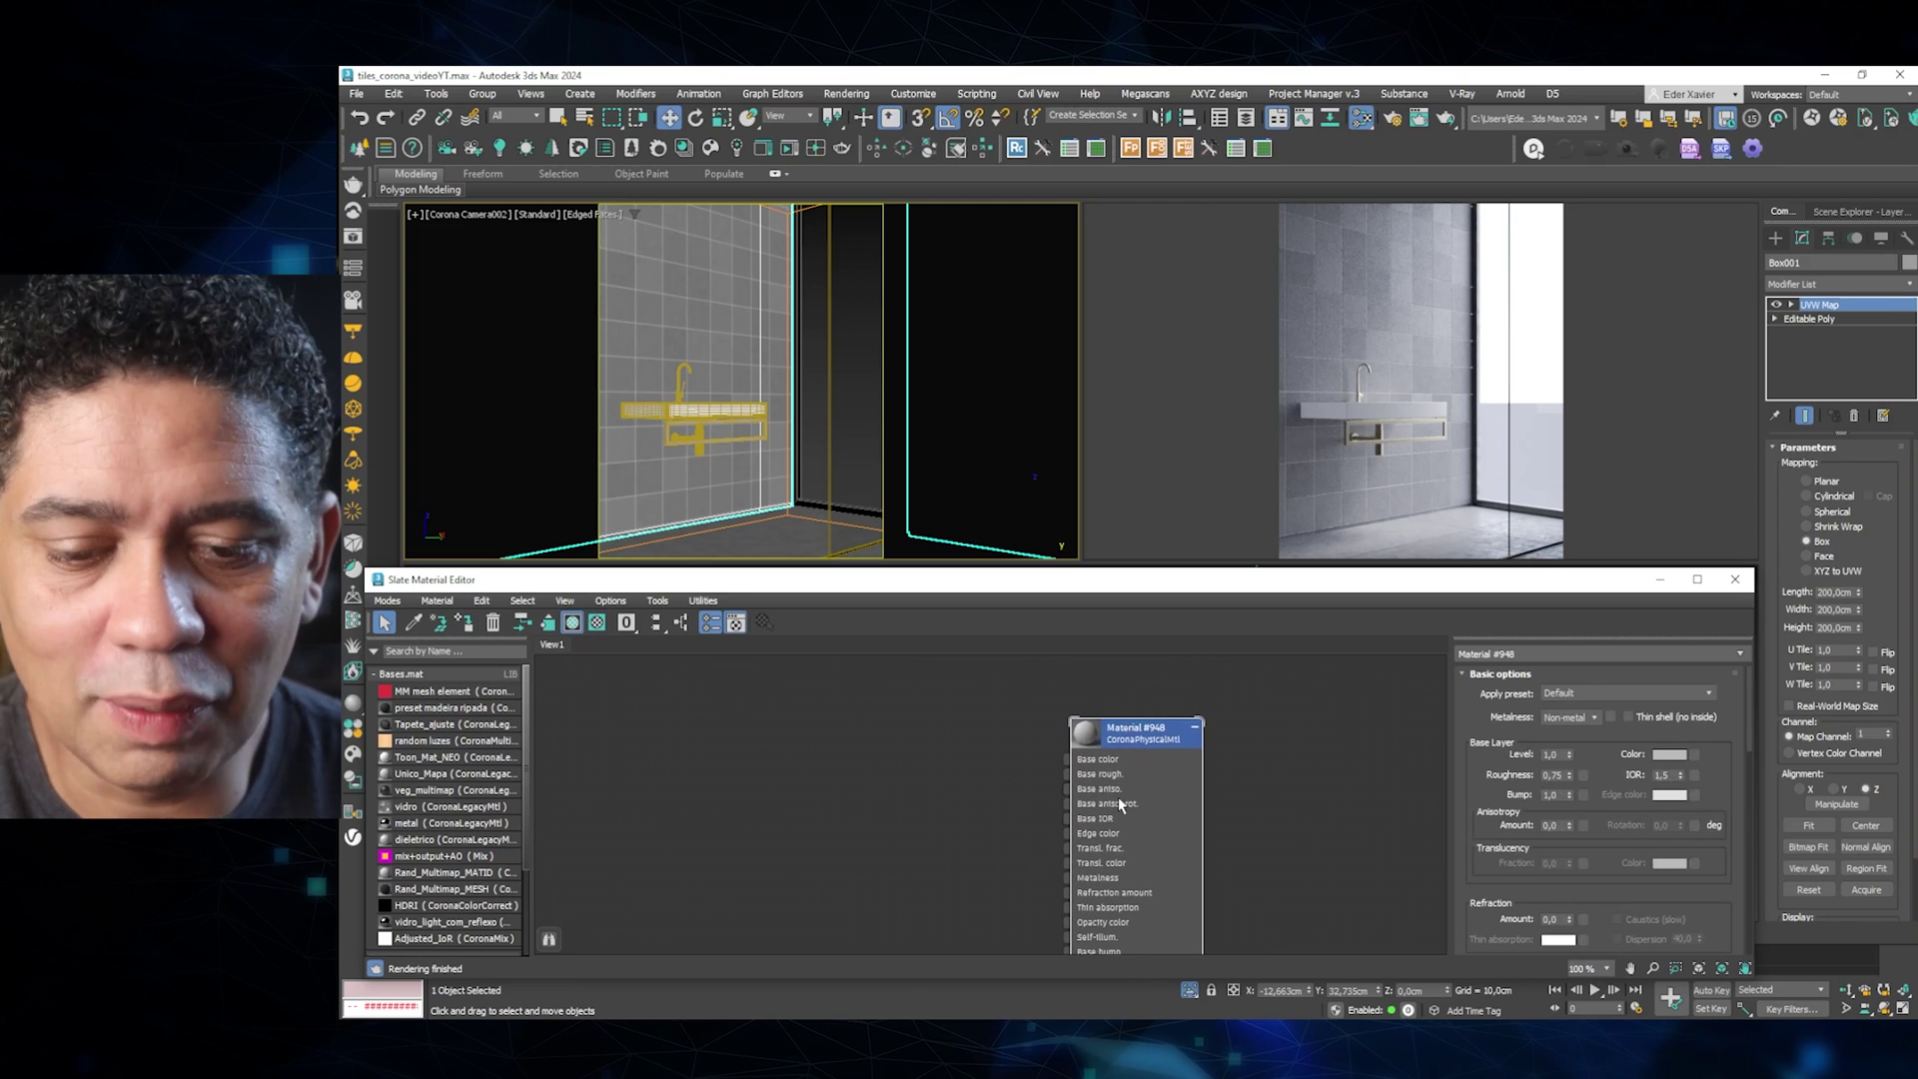
{"action": "middle_click_drag", "start_coordinate": [1117, 795], "coordinate": [1118, 762]}
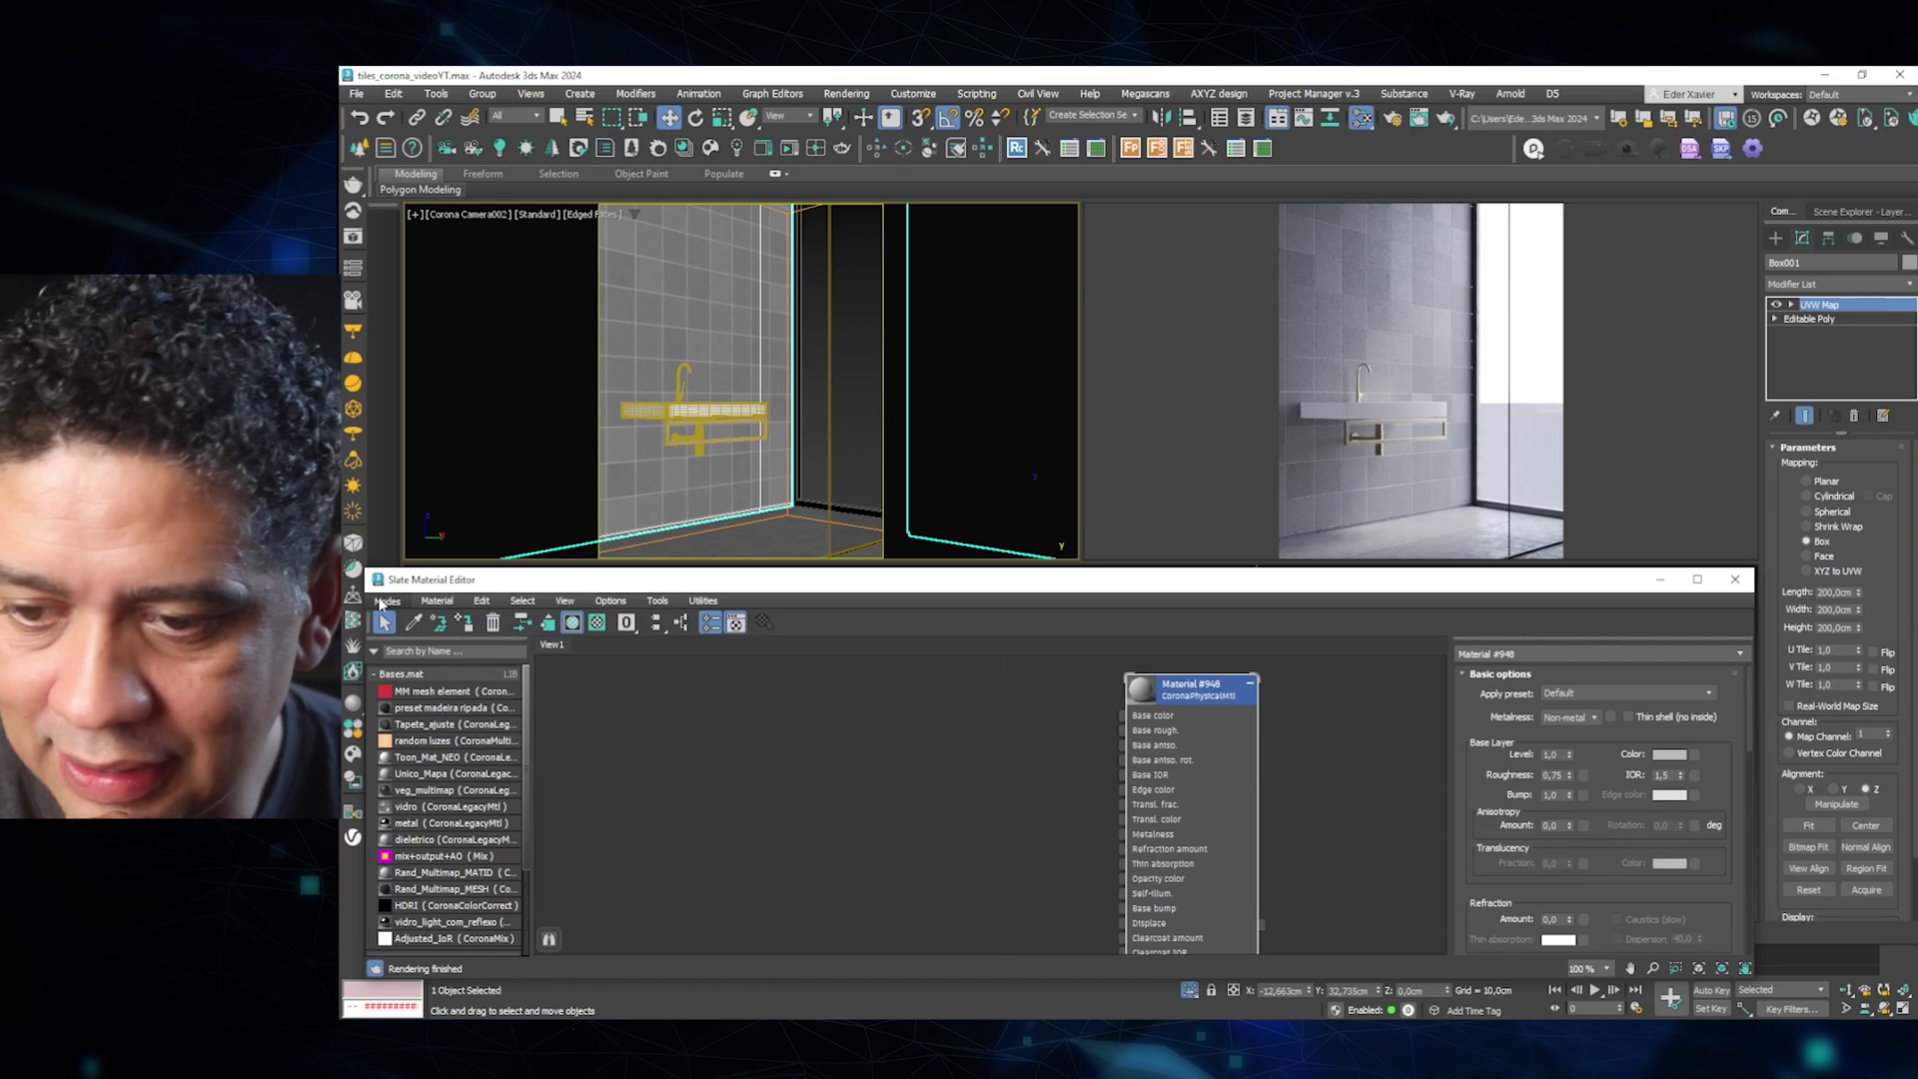
{"action": "left_click", "coordinate": [461, 629]}
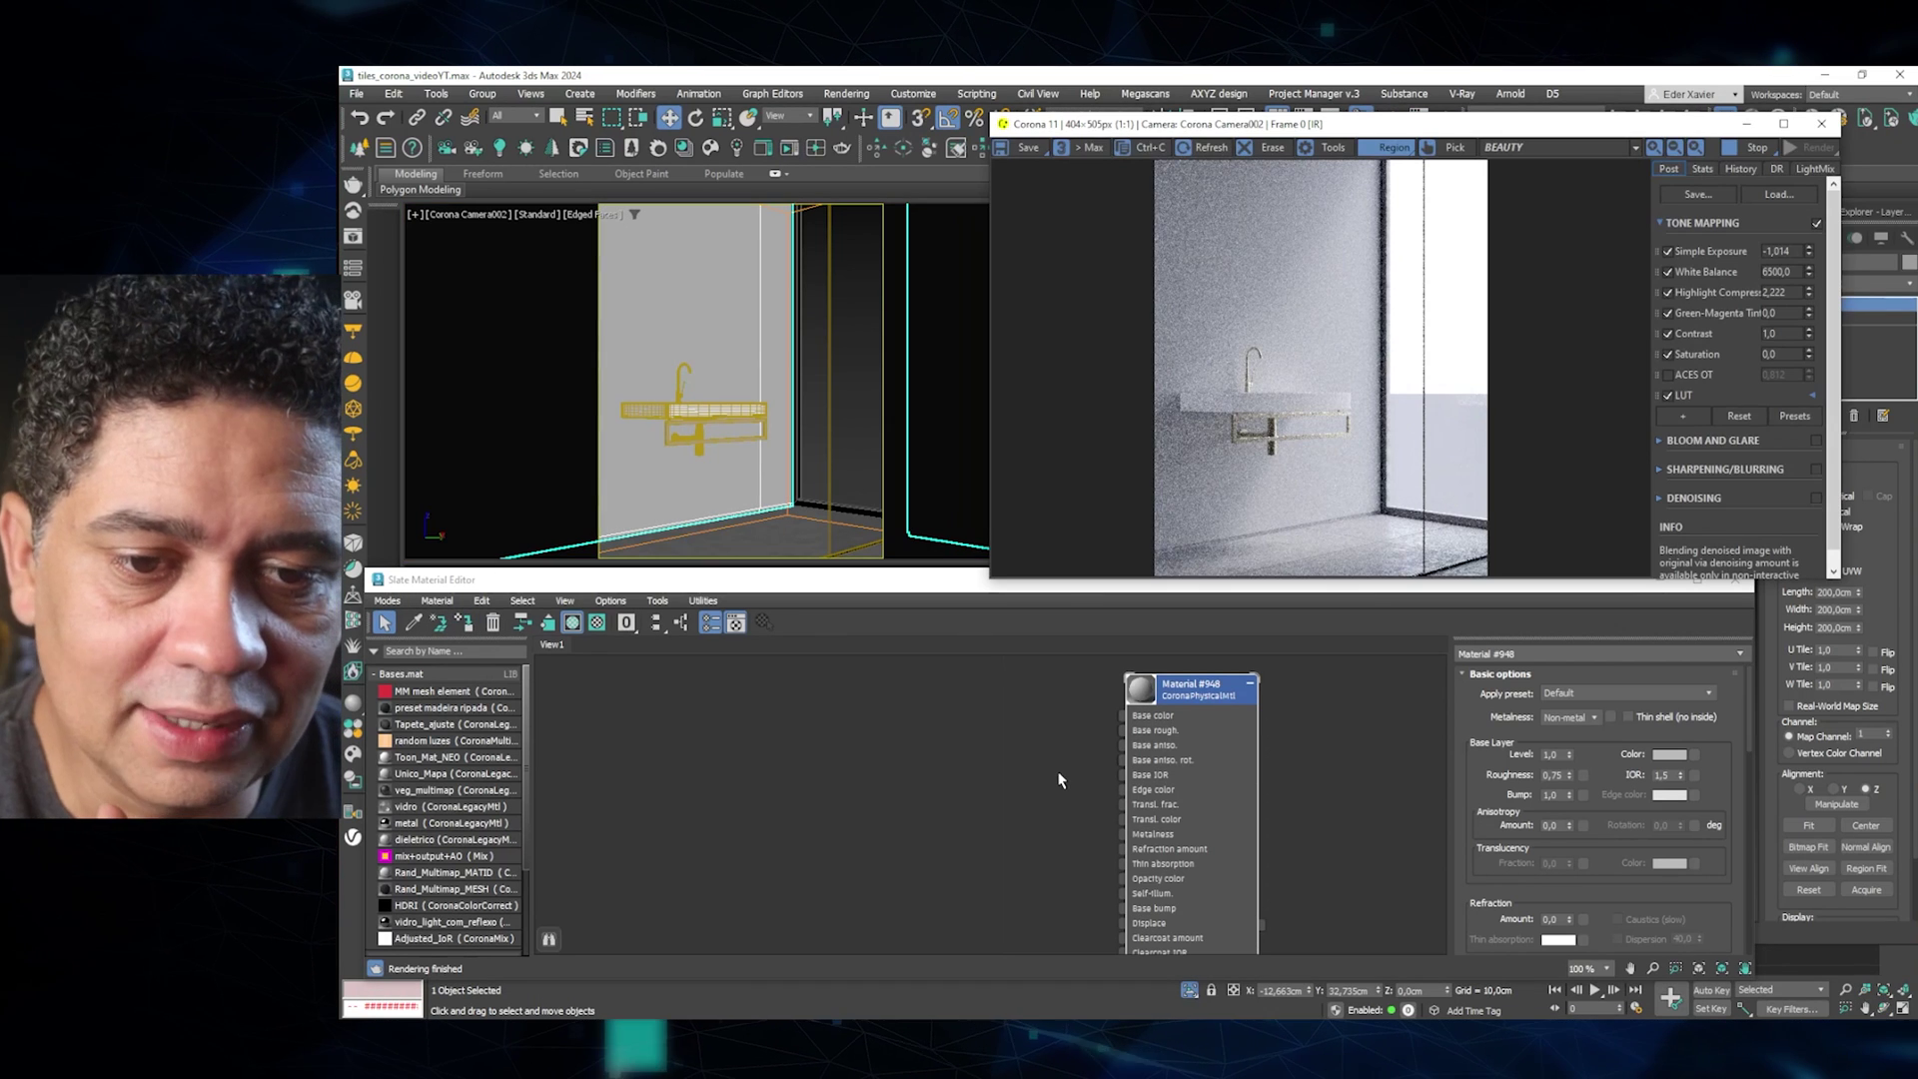
Return to the Slate editor with Material #948 on the wall and call up the General maps list.
{"action": "left_click", "coordinate": [1261, 751]}
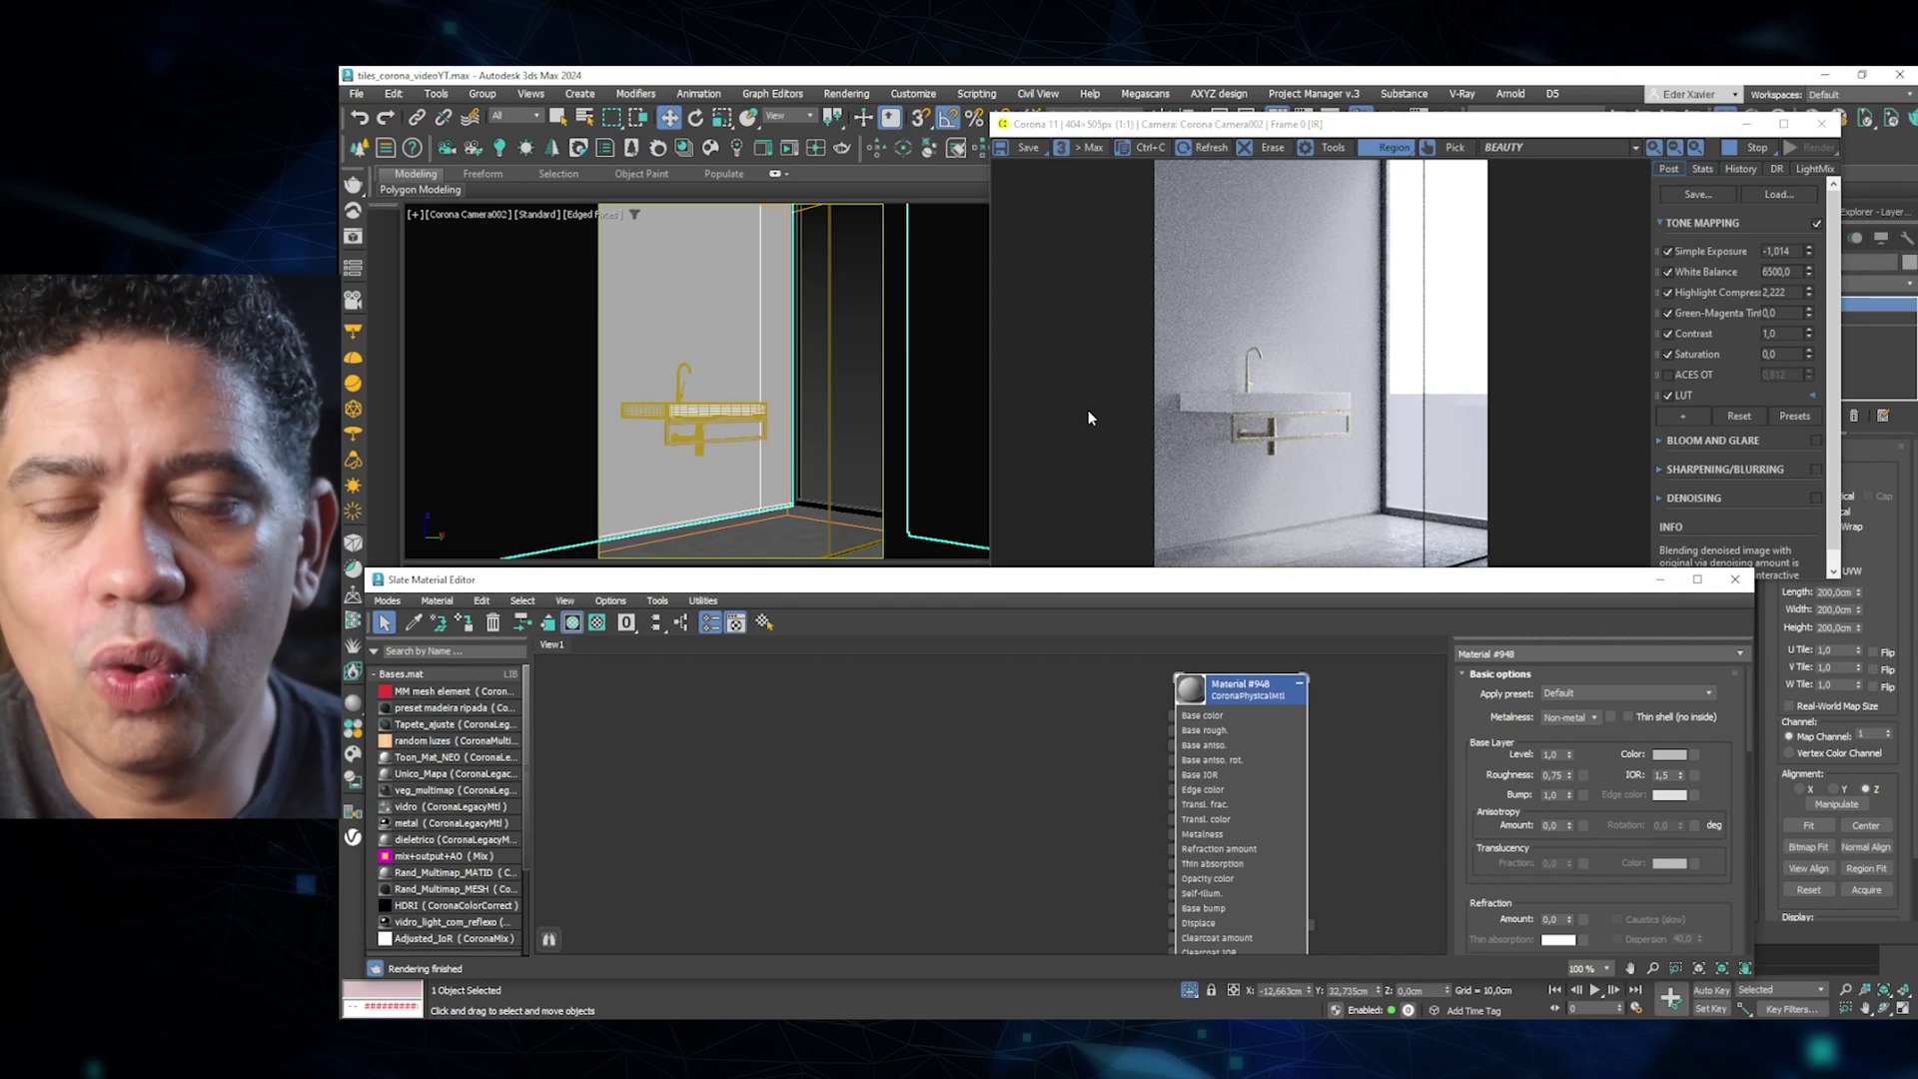
{"action": "right_click", "coordinate": [841, 759]}
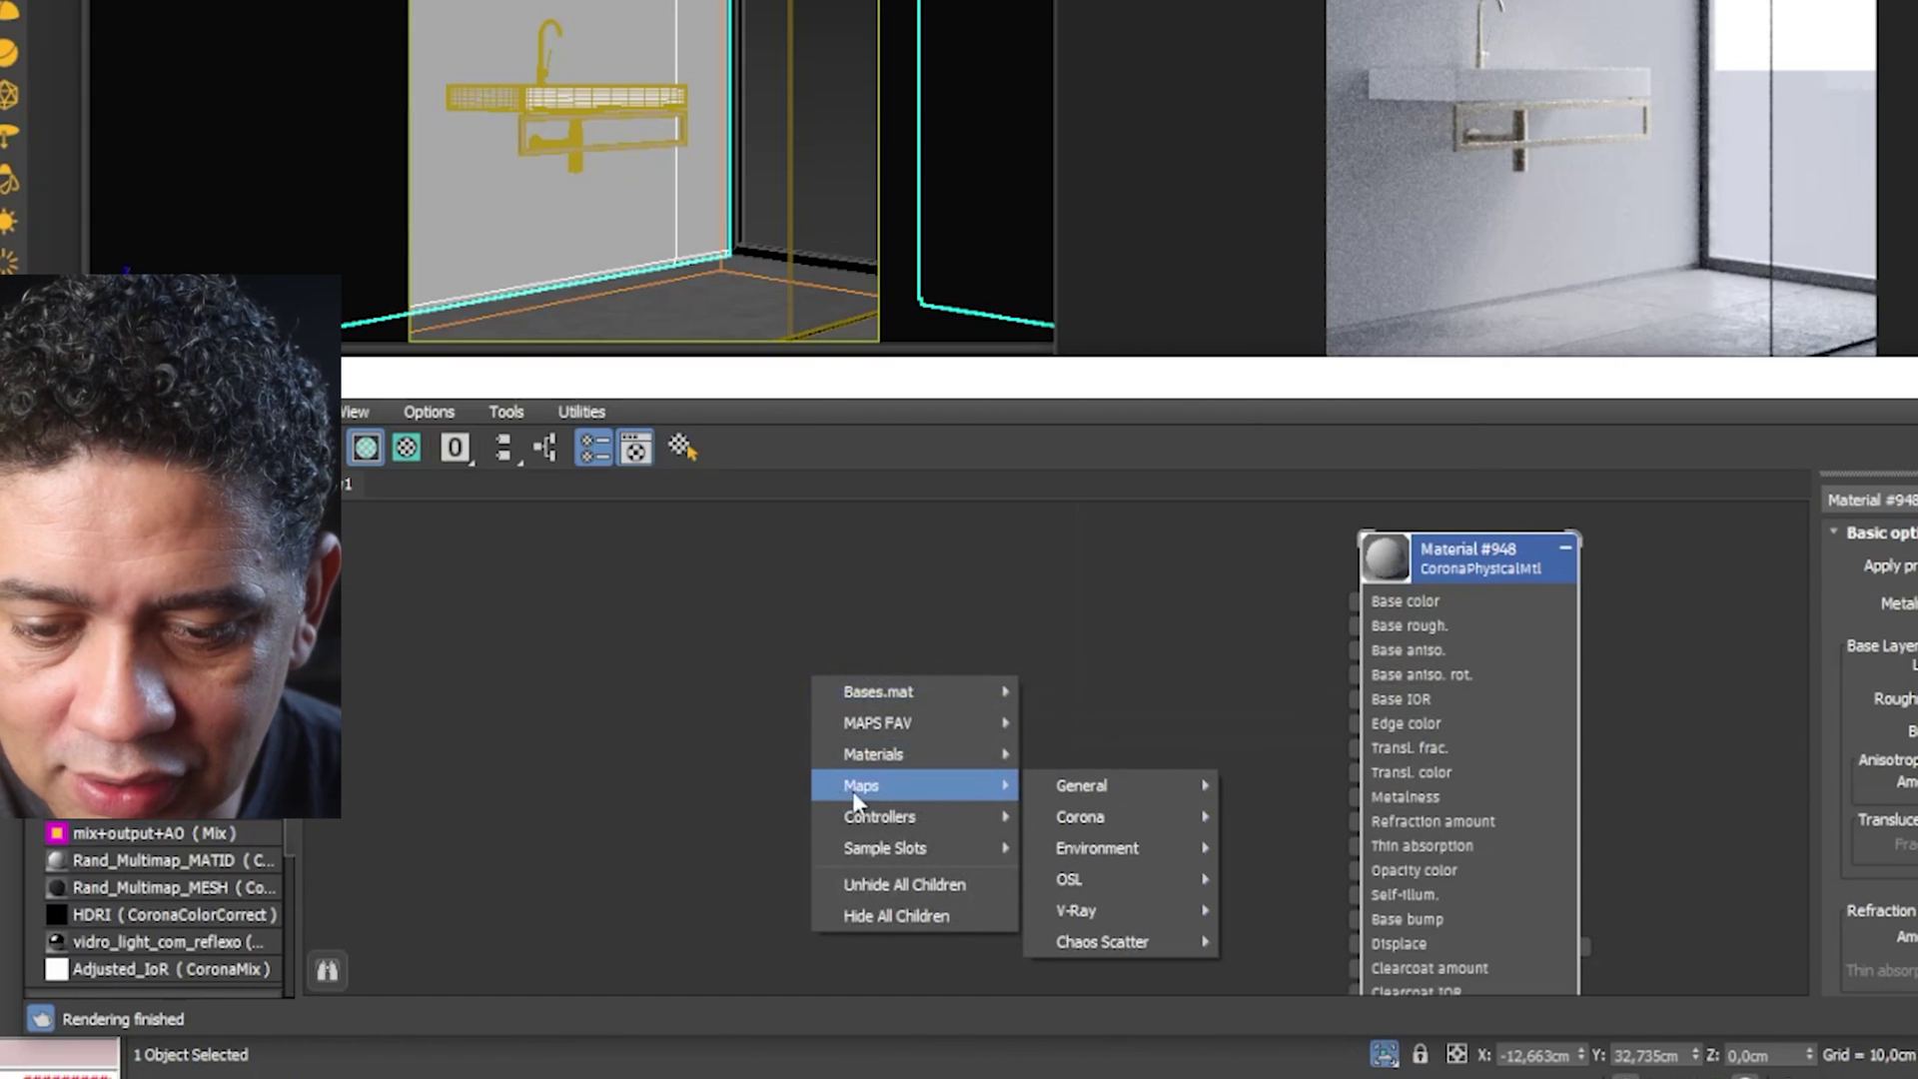
{"action": "mouse_move", "coordinate": [1081, 785]}
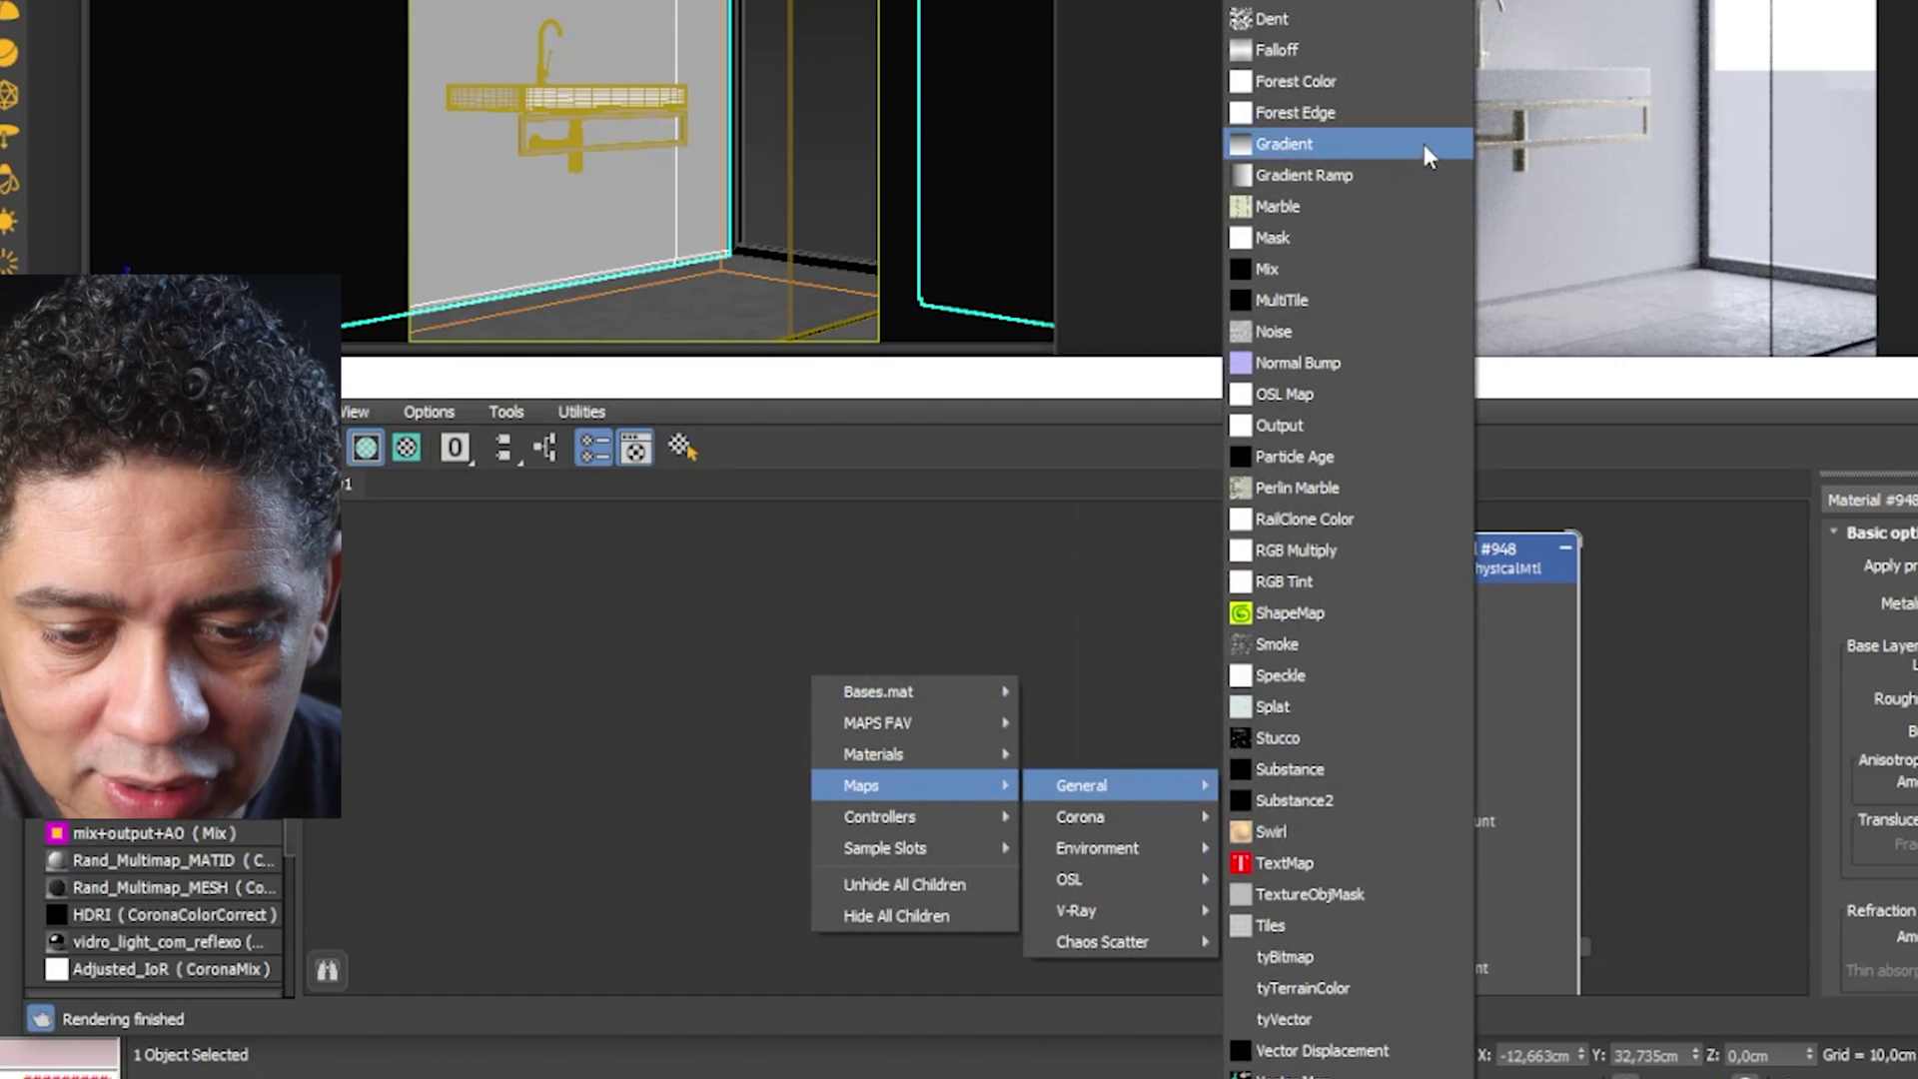
Add a standard Tiles map and wire it into Material #948's Base color.
{"action": "left_click", "coordinate": [1284, 925]}
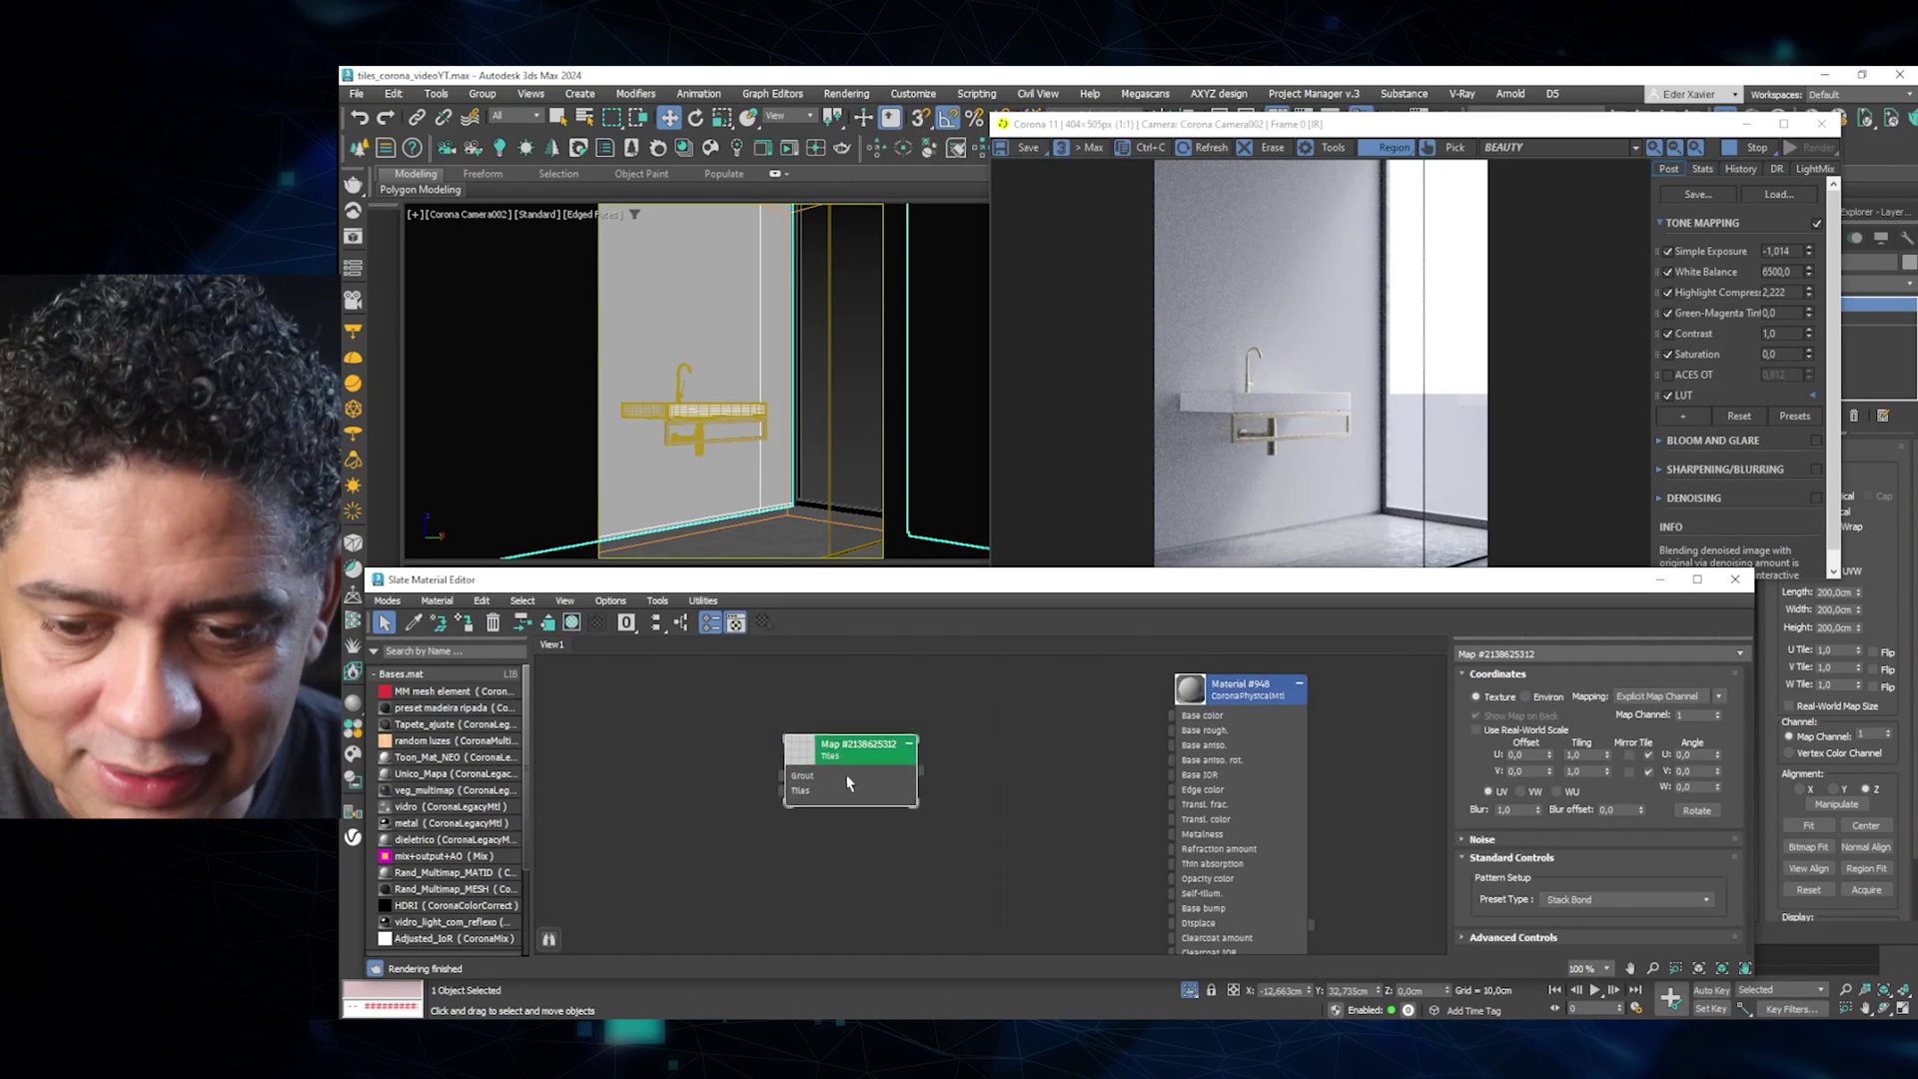
{"action": "left_click_drag", "start_coordinate": [928, 759], "coordinate": [1171, 716]}
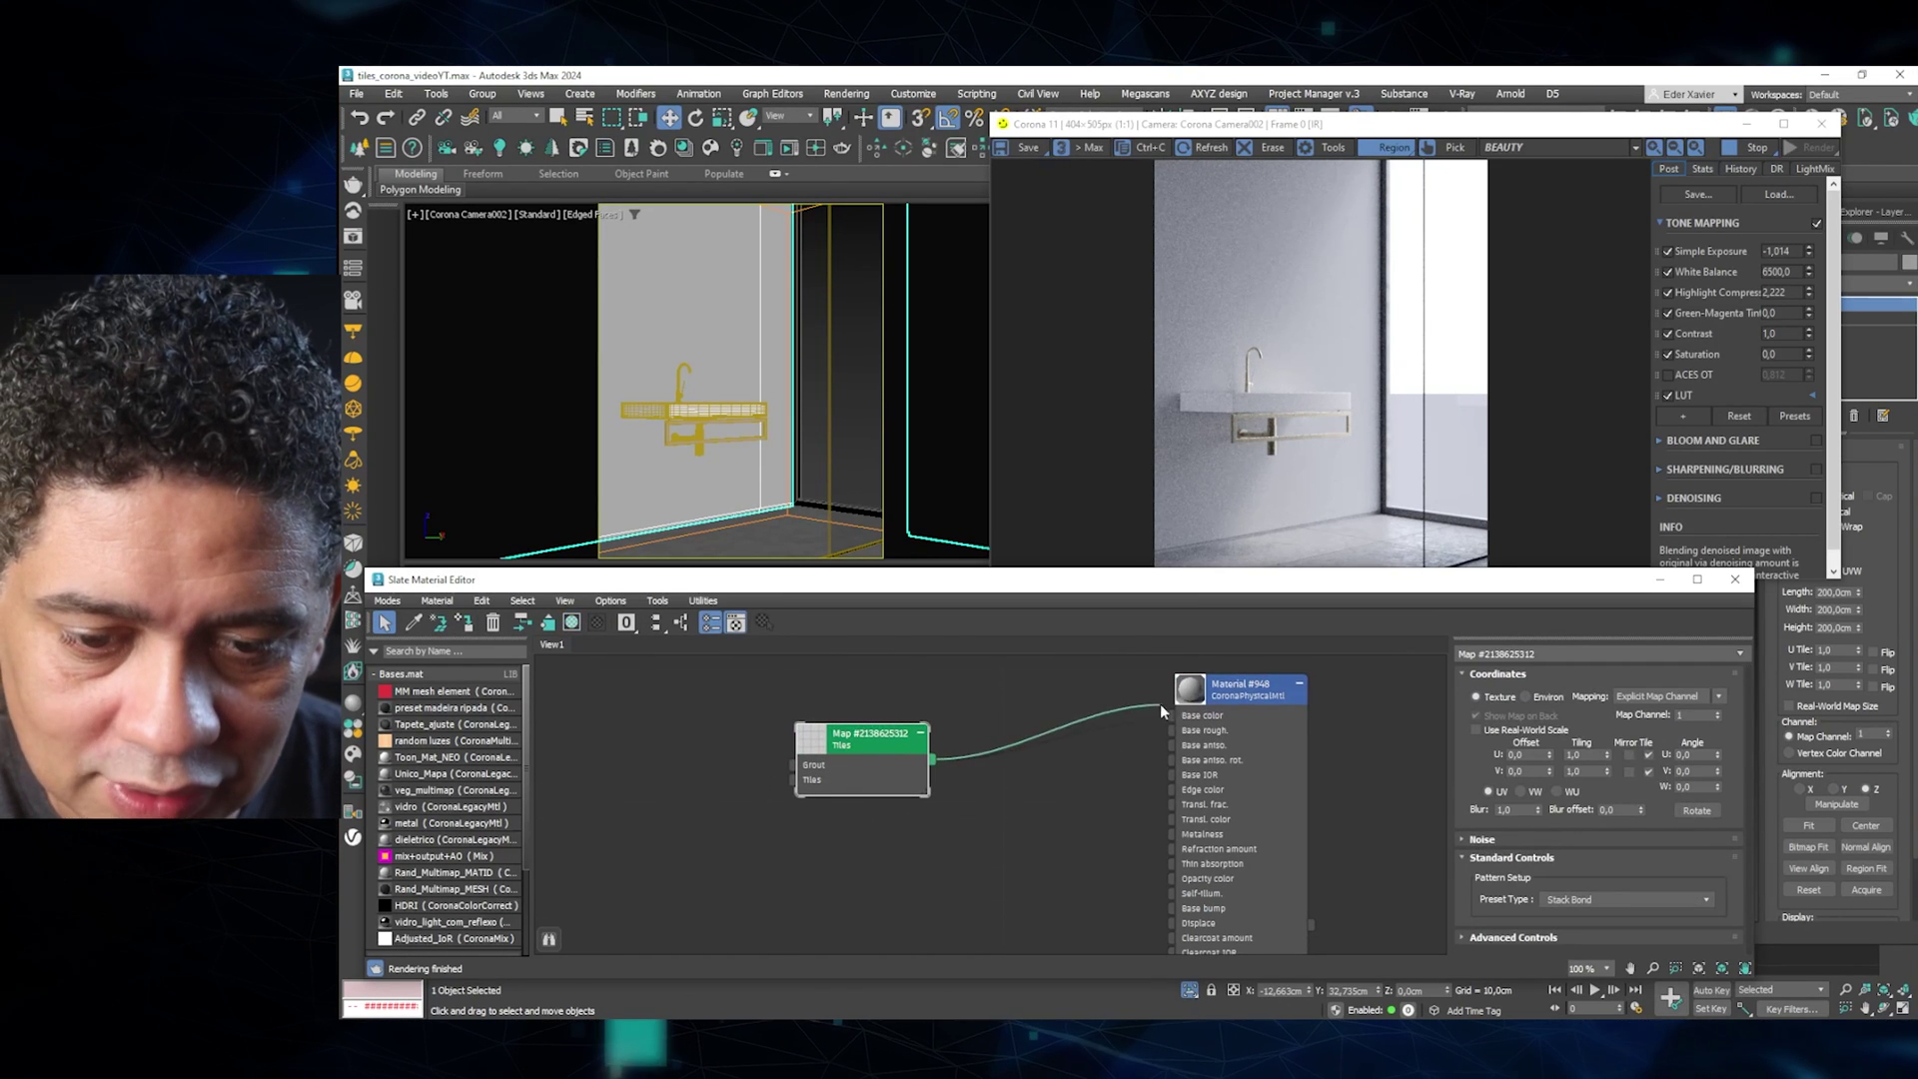
{"action": "left_click_drag", "start_coordinate": [889, 752], "coordinate": [905, 752]}
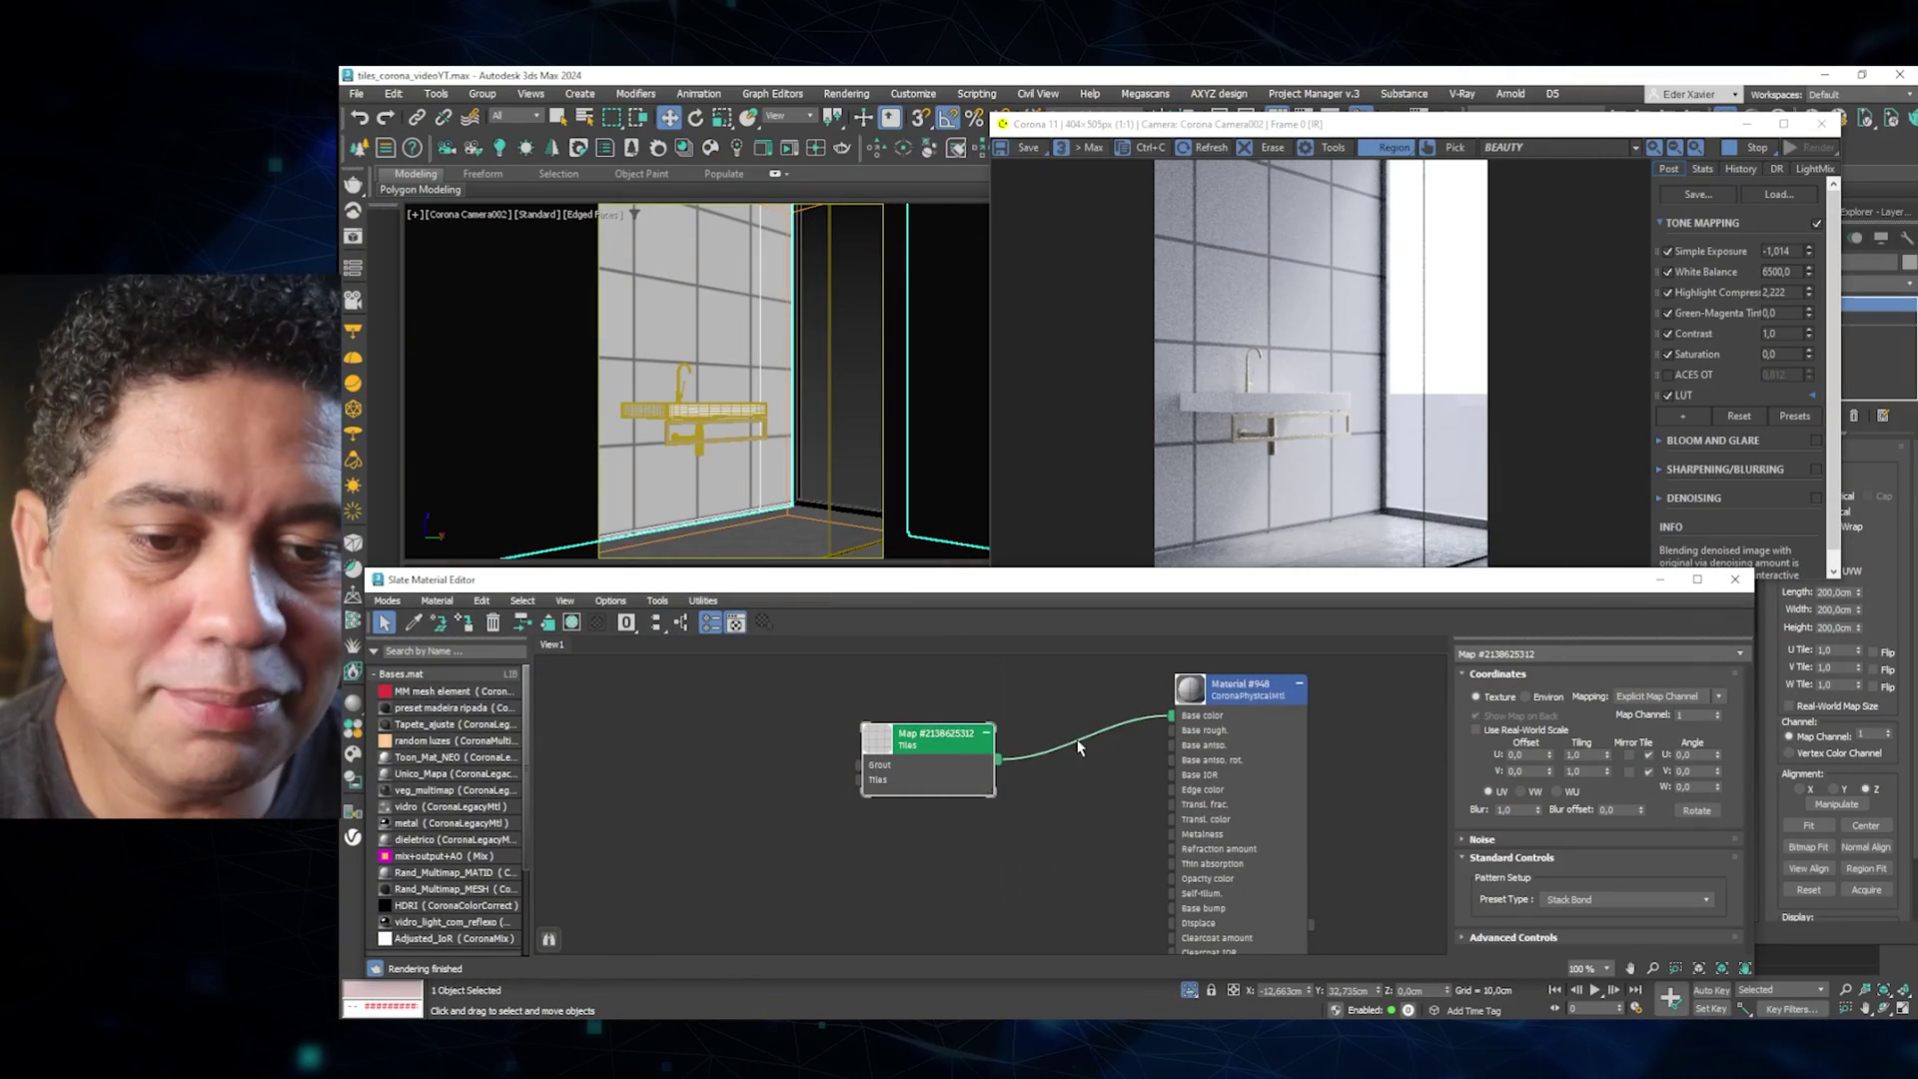
Rearrange the nodes, then delete the Tiles map so the wall renders untiled.
{"action": "middle_click_drag", "start_coordinate": [1079, 747], "coordinate": [996, 753]}
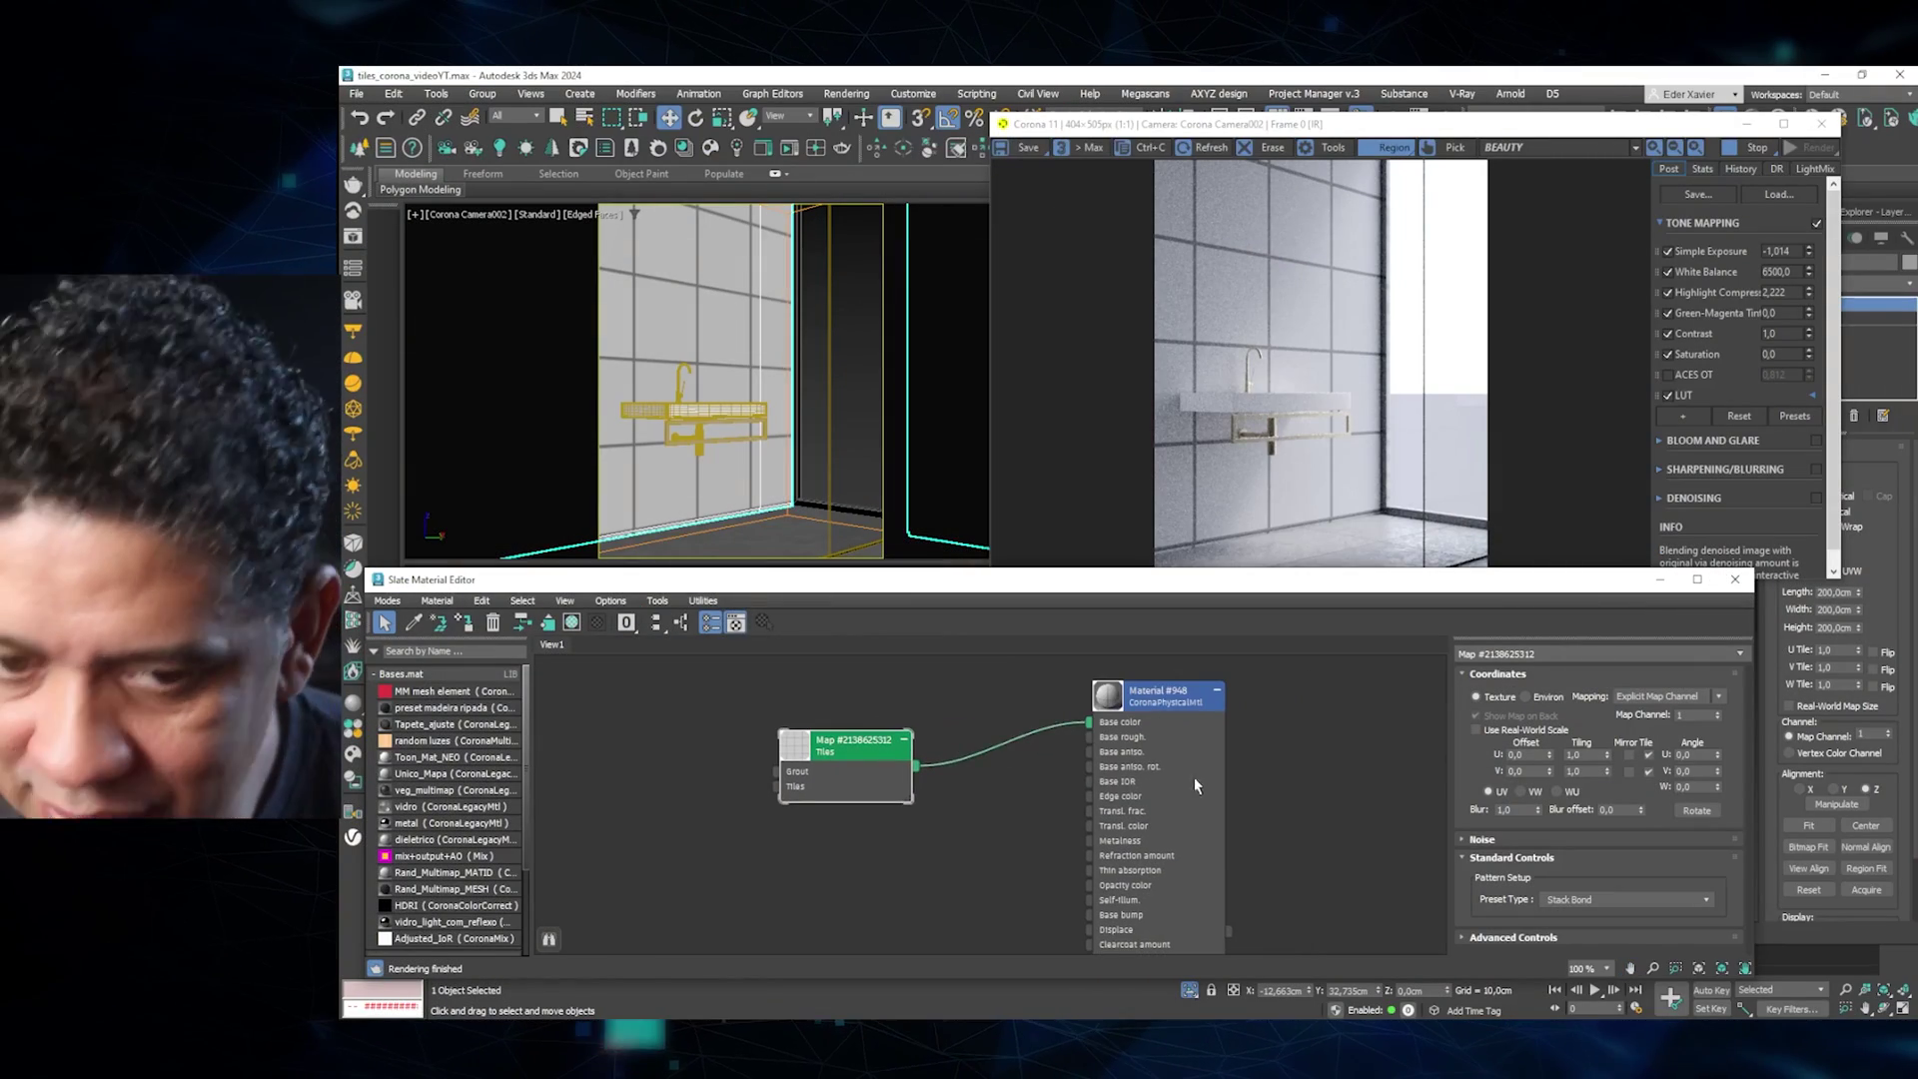
{"action": "left_click_drag", "start_coordinate": [1195, 777], "coordinate": [1228, 794]}
{"action": "left_click_drag", "start_coordinate": [855, 755], "coordinate": [905, 755]}
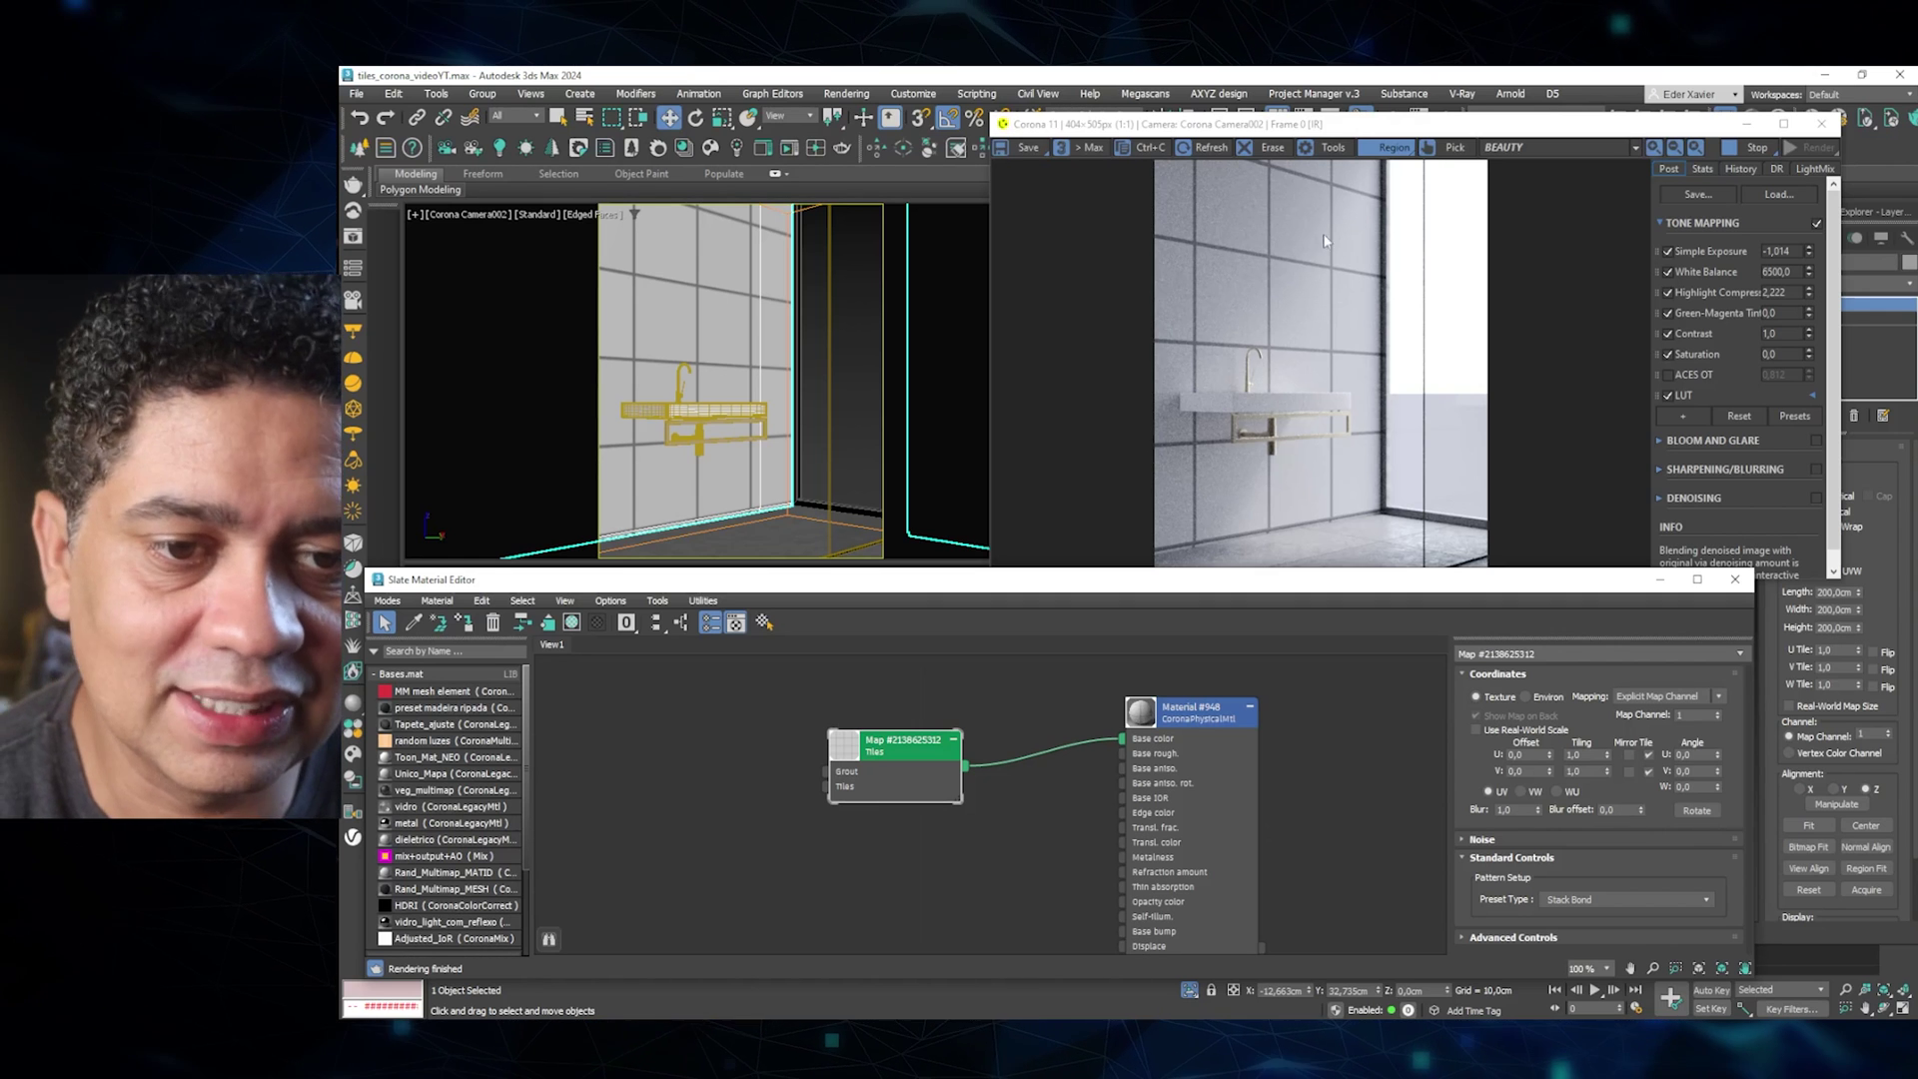
{"action": "middle_click_drag", "start_coordinate": [900, 710], "coordinate": [870, 708]}
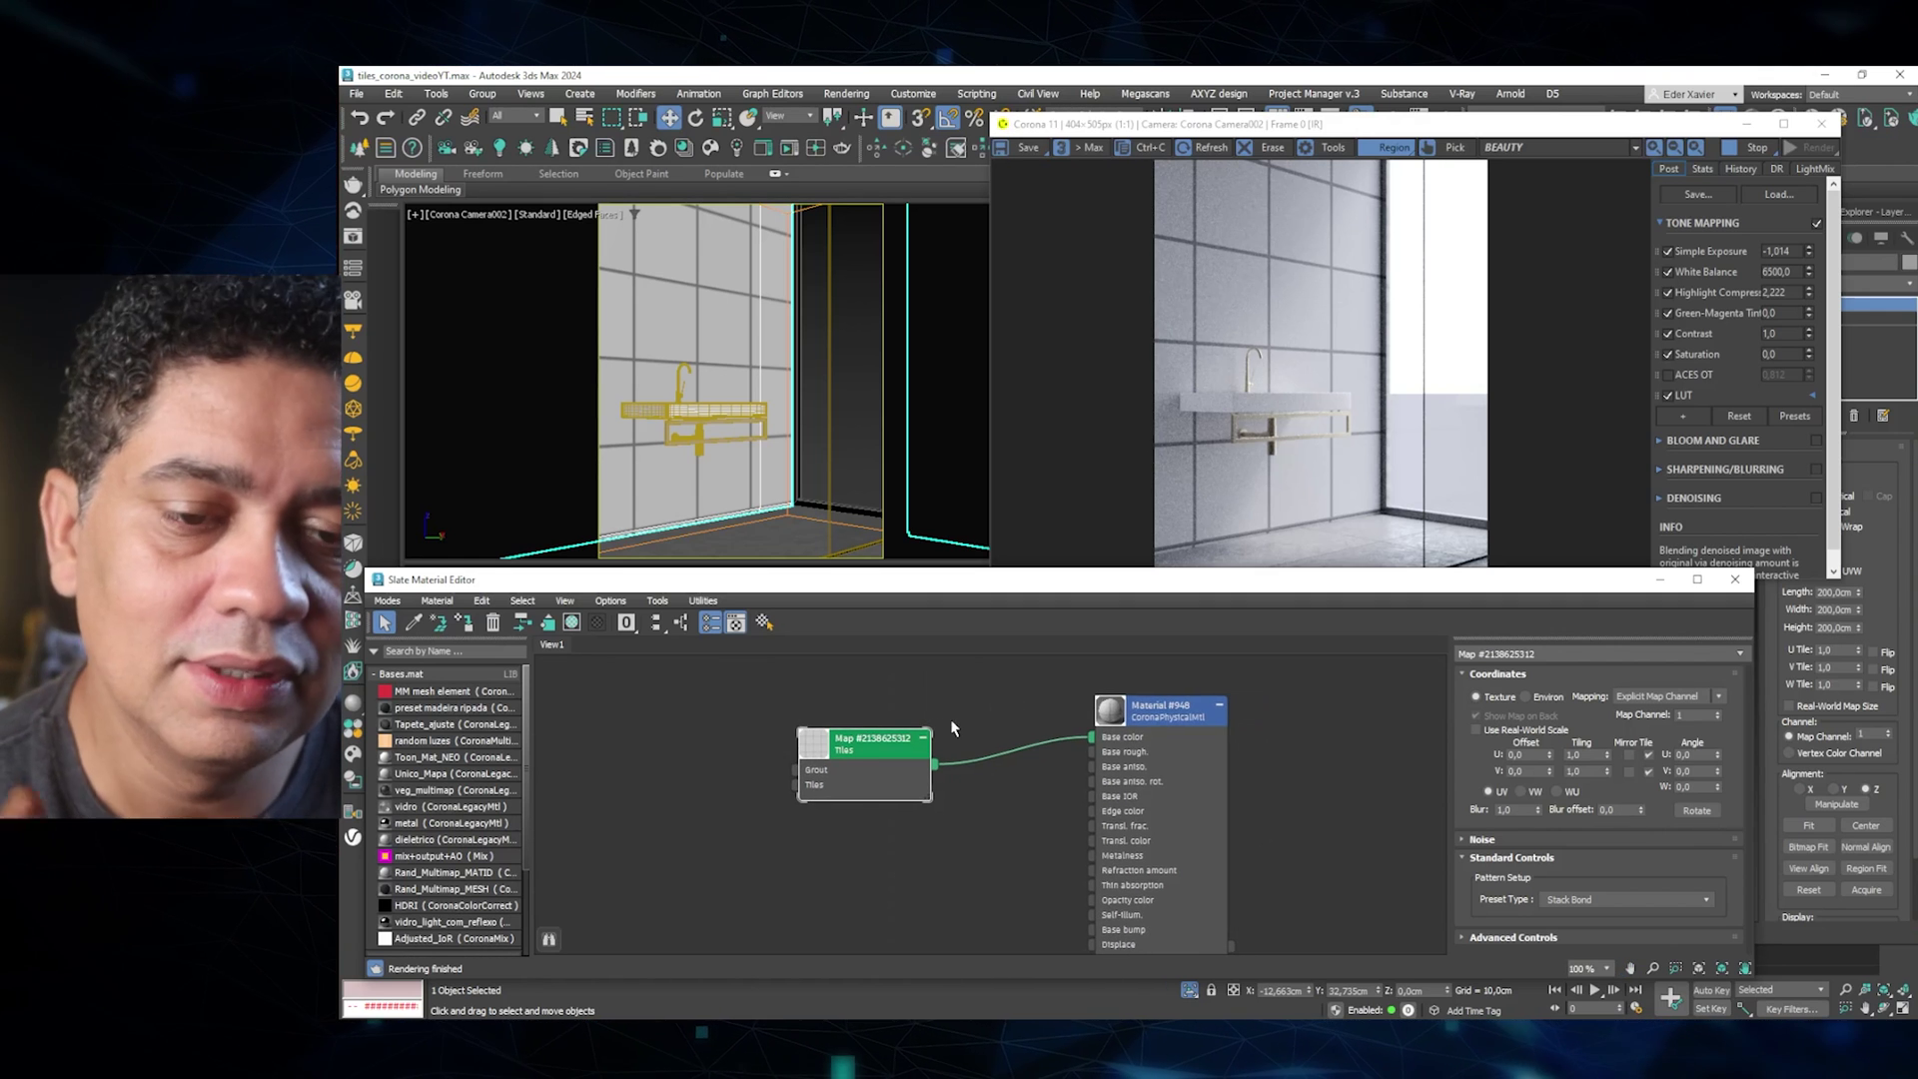
{"action": "left_click_drag", "start_coordinate": [883, 757], "coordinate": [899, 751]}
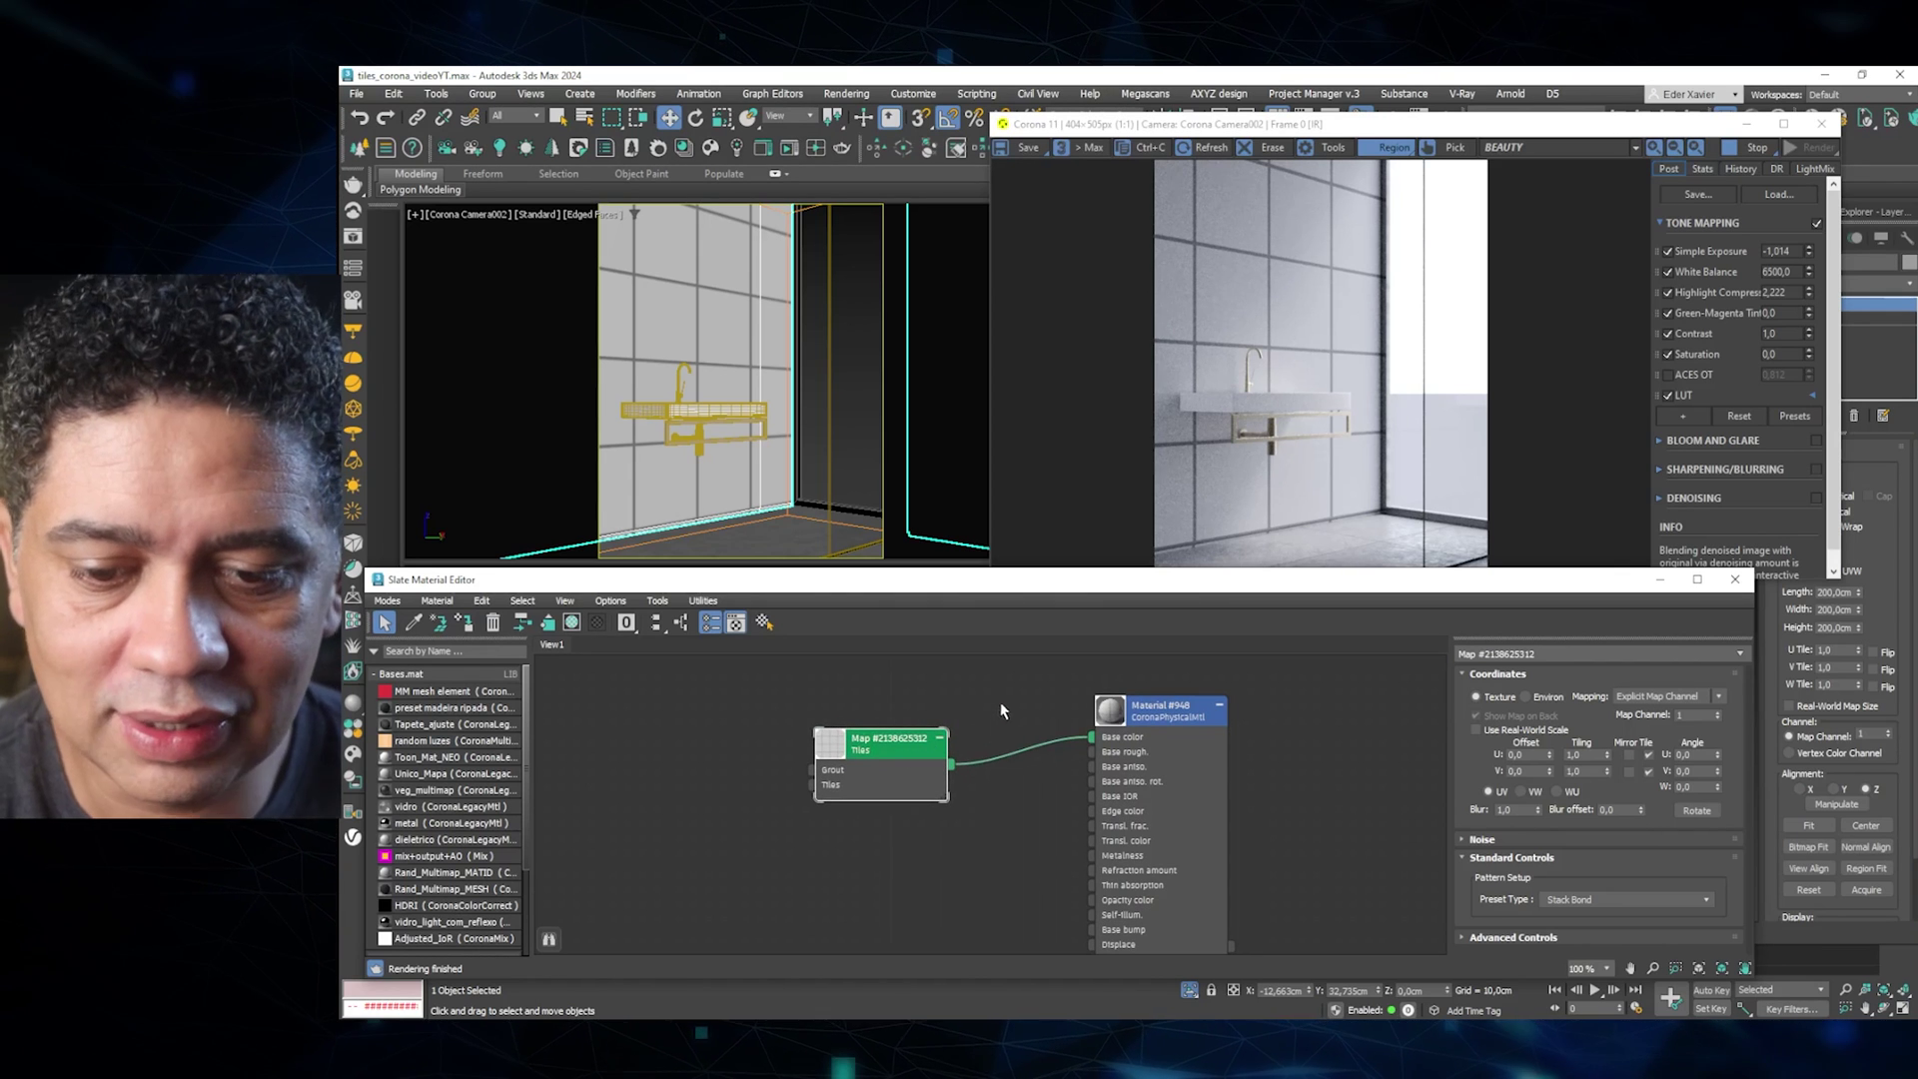
{"action": "left_click", "coordinate": [780, 816]}
{"action": "key", "text": "Delete"}
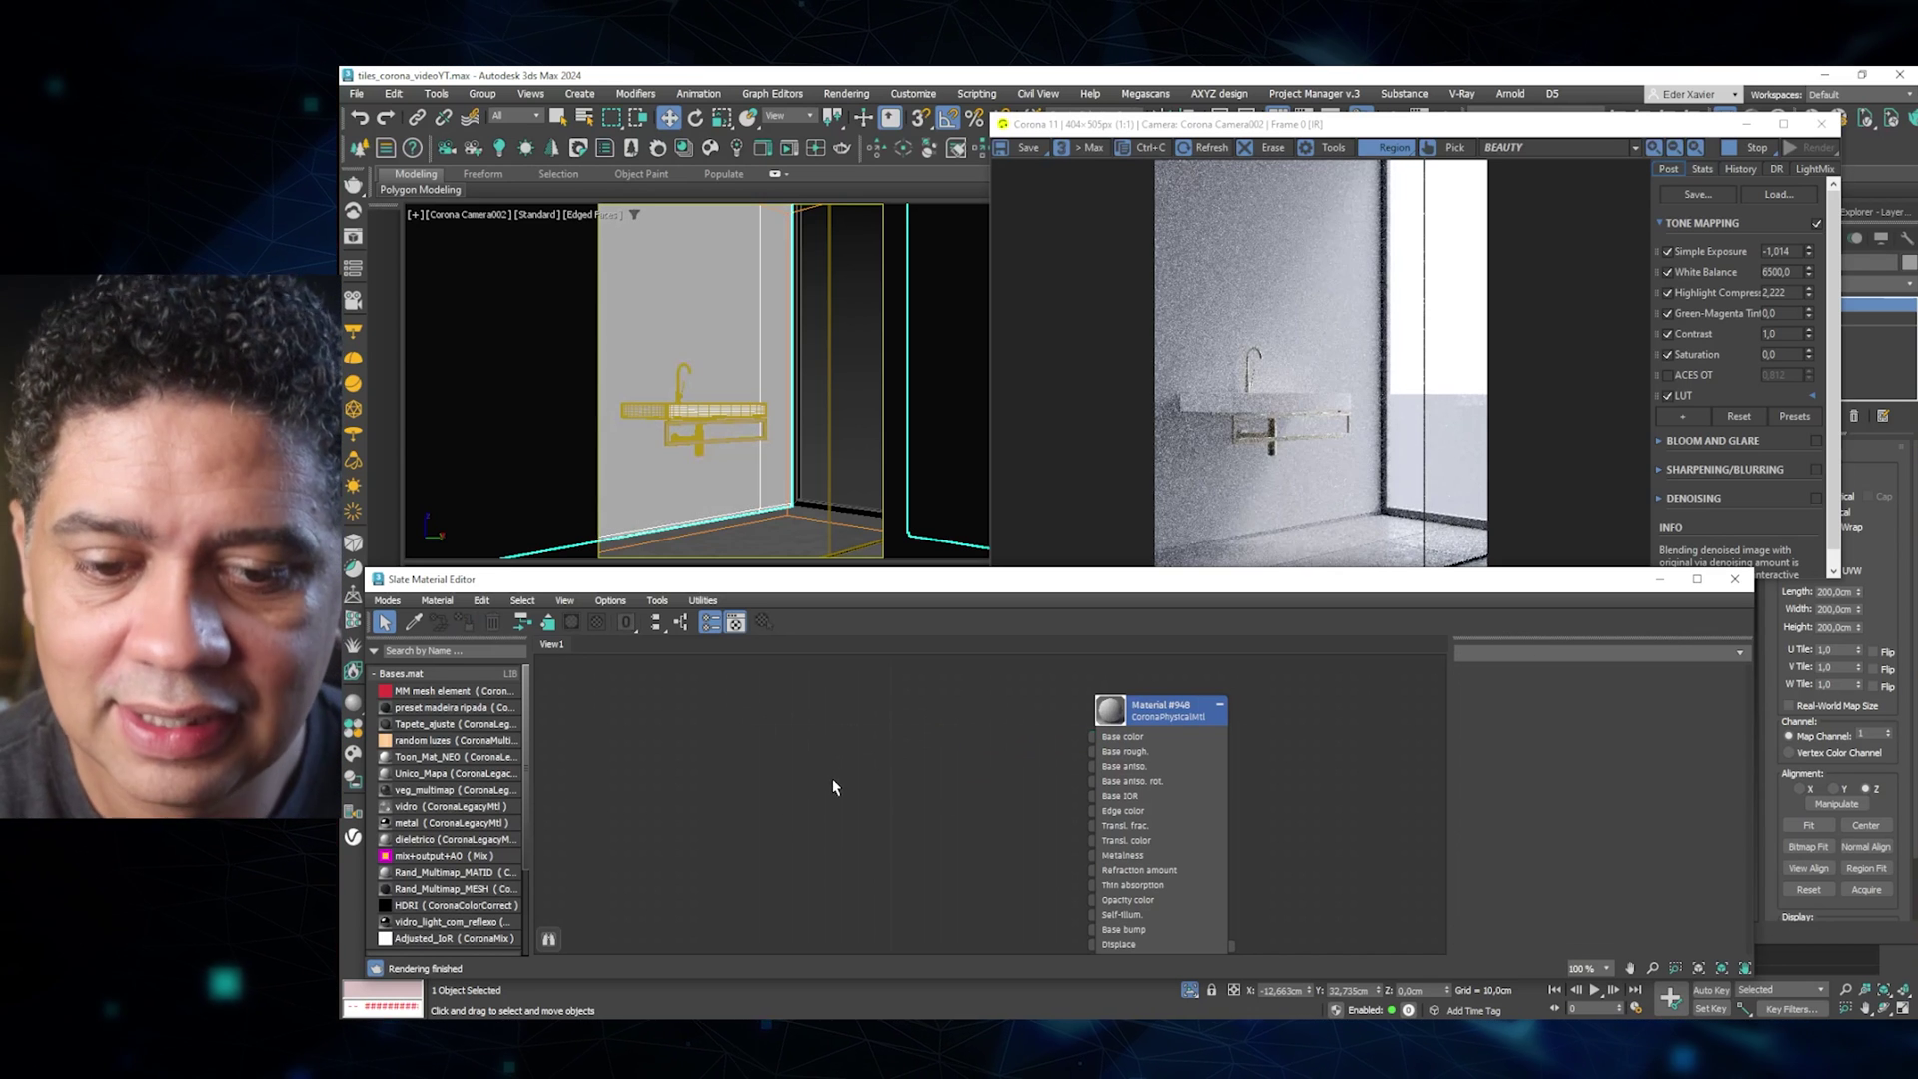
Add a CoronaTileMap and connect its Default Output to Material #948's Base color.
{"action": "left_click_drag", "start_coordinate": [1088, 744], "coordinate": [1181, 749]}
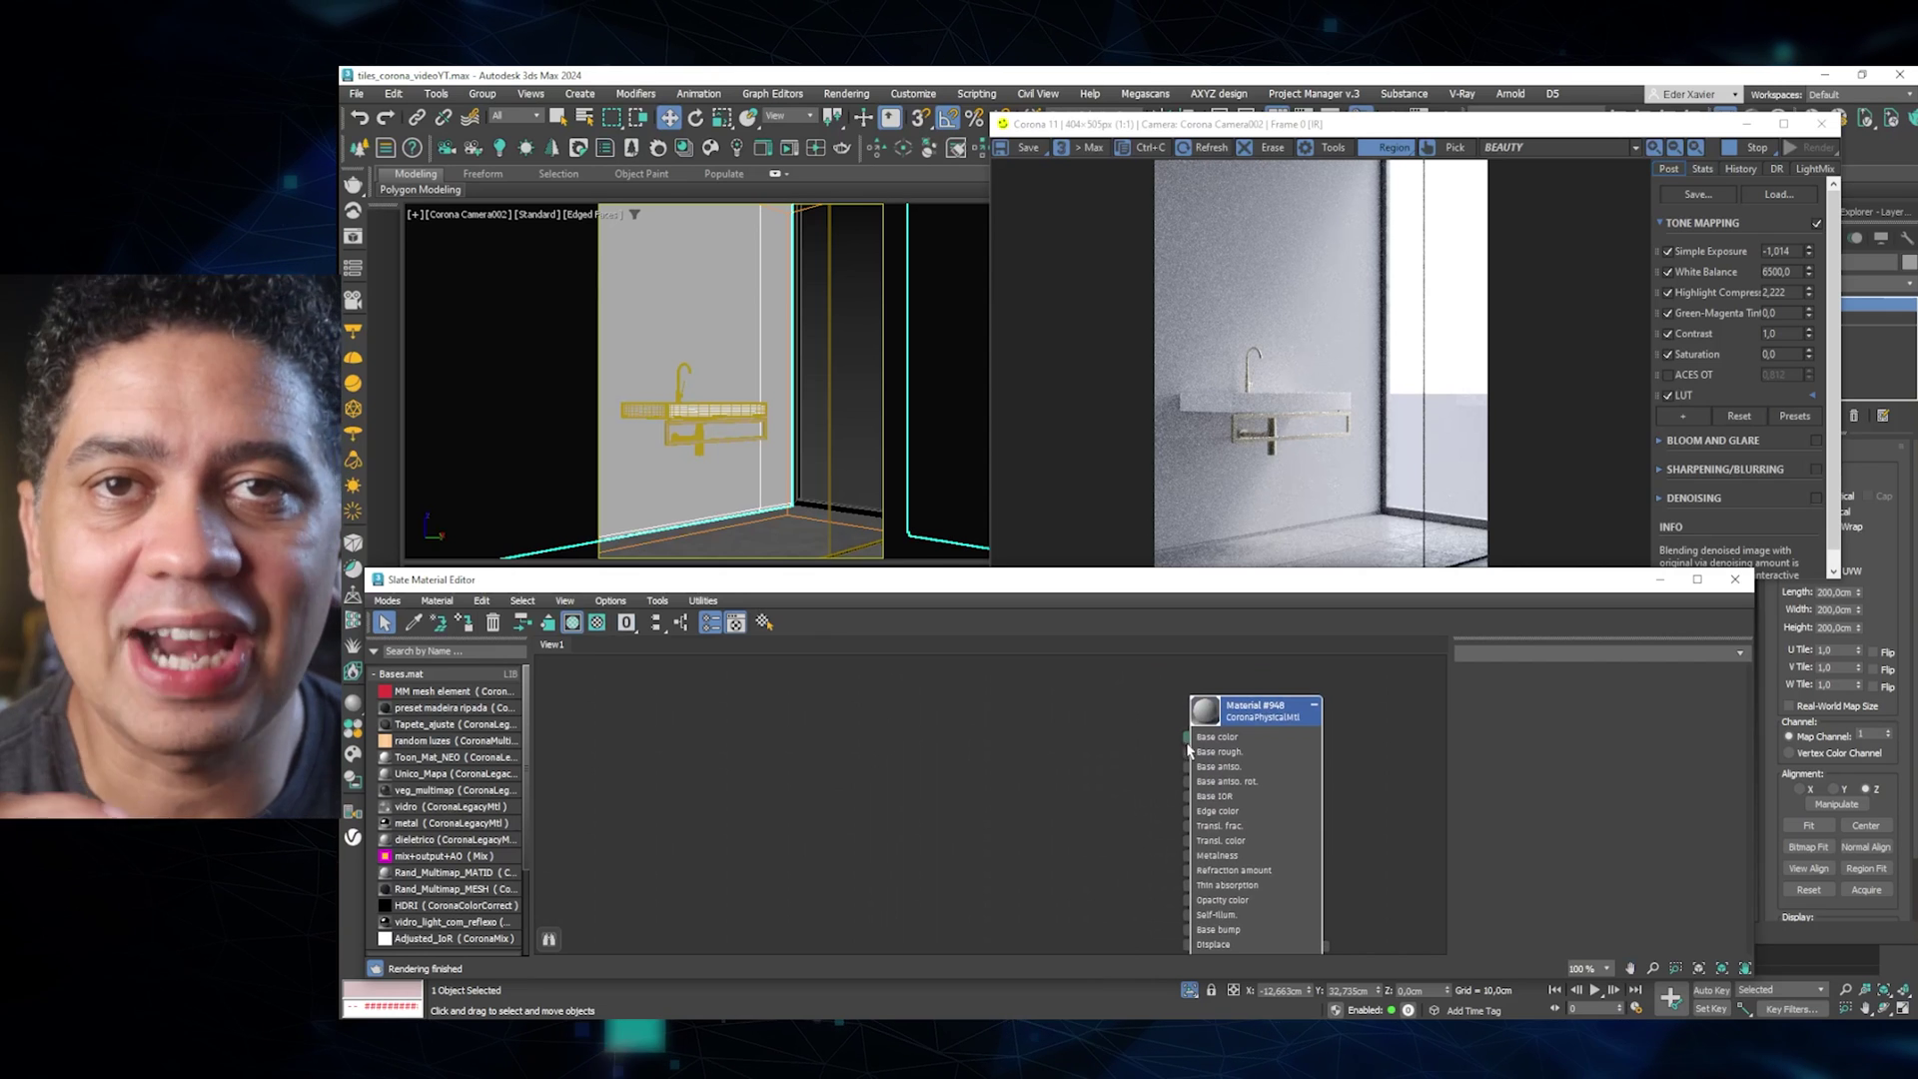
{"action": "right_click", "coordinate": [804, 744]}
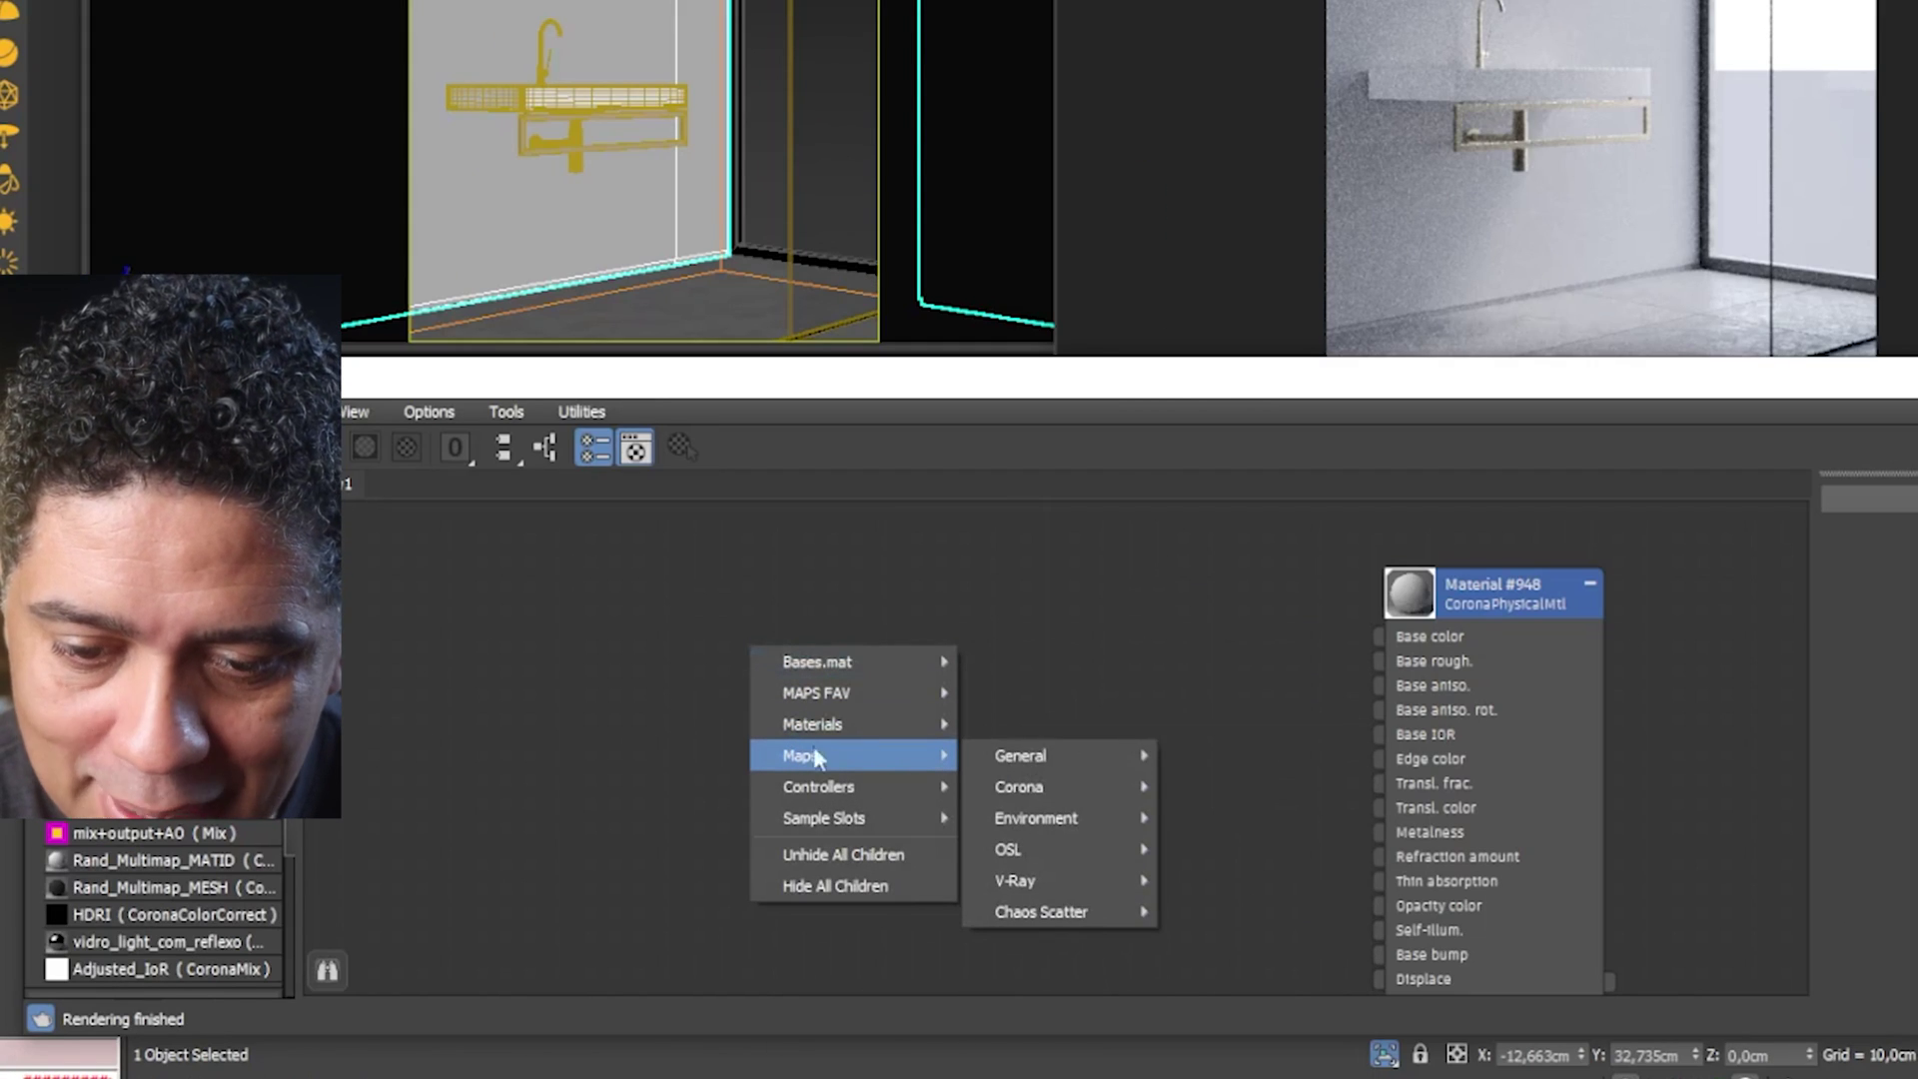
{"action": "mouse_move", "coordinate": [1018, 787]}
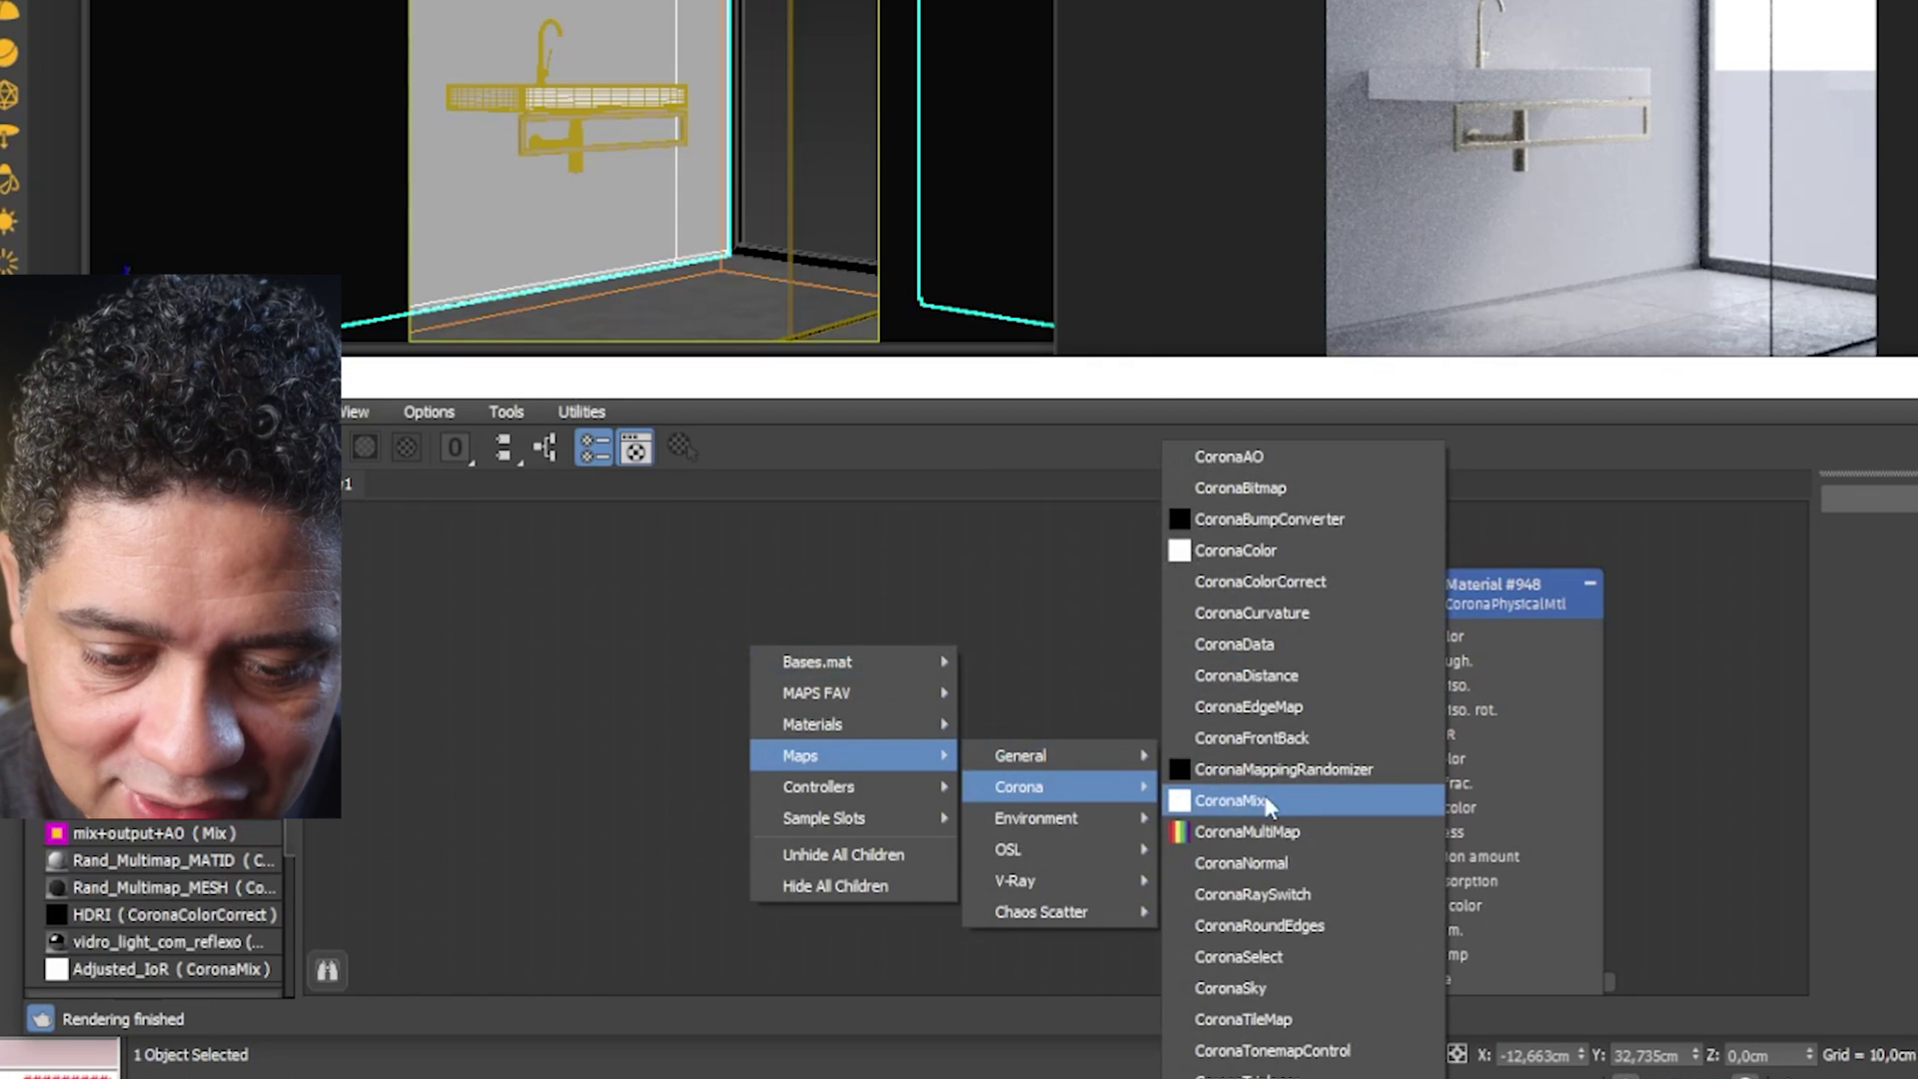
{"action": "left_click", "coordinate": [1242, 1017]}
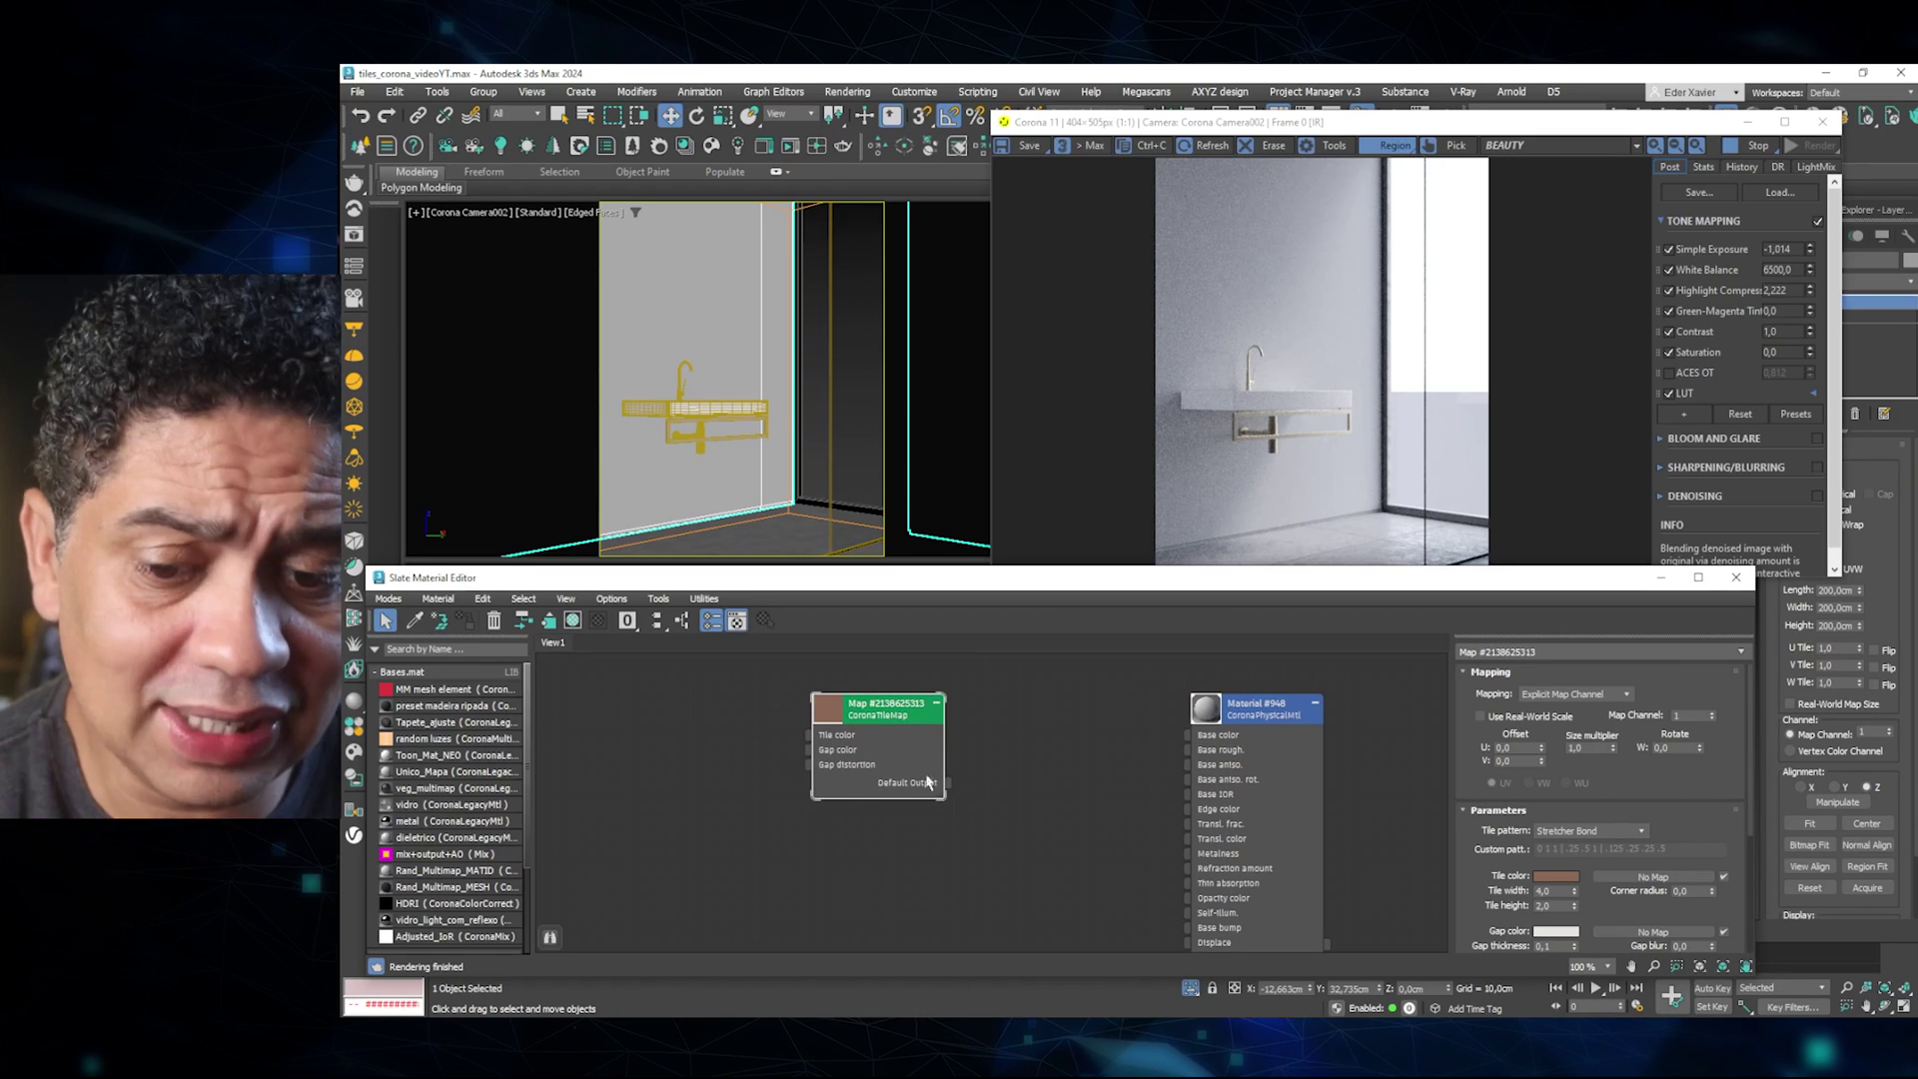
{"action": "left_click_drag", "start_coordinate": [928, 781], "coordinate": [945, 766]}
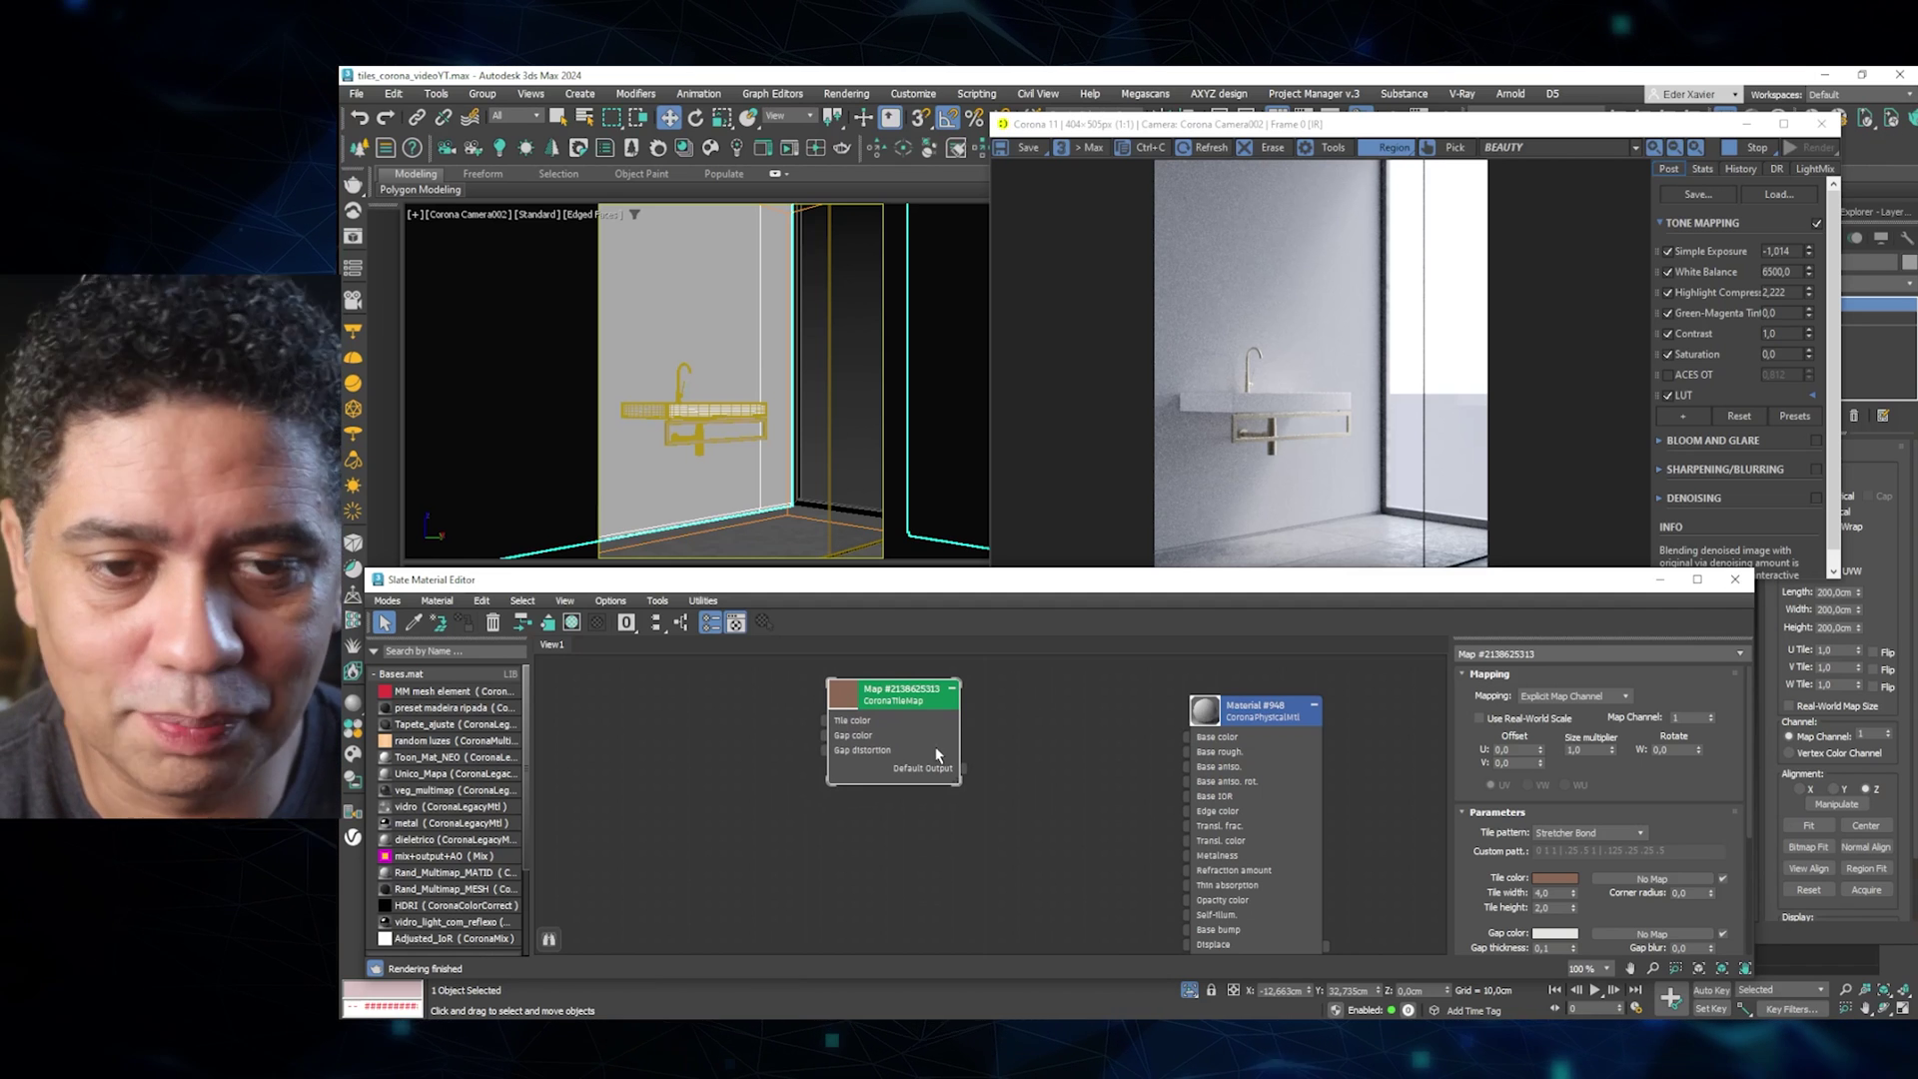
{"action": "mouse_move", "coordinate": [961, 769]}
{"action": "left_mouse_down"}
{"action": "mouse_move", "coordinate": [1079, 731]}
{"action": "mouse_move", "coordinate": [1185, 735]}
{"action": "left_mouse_up"}
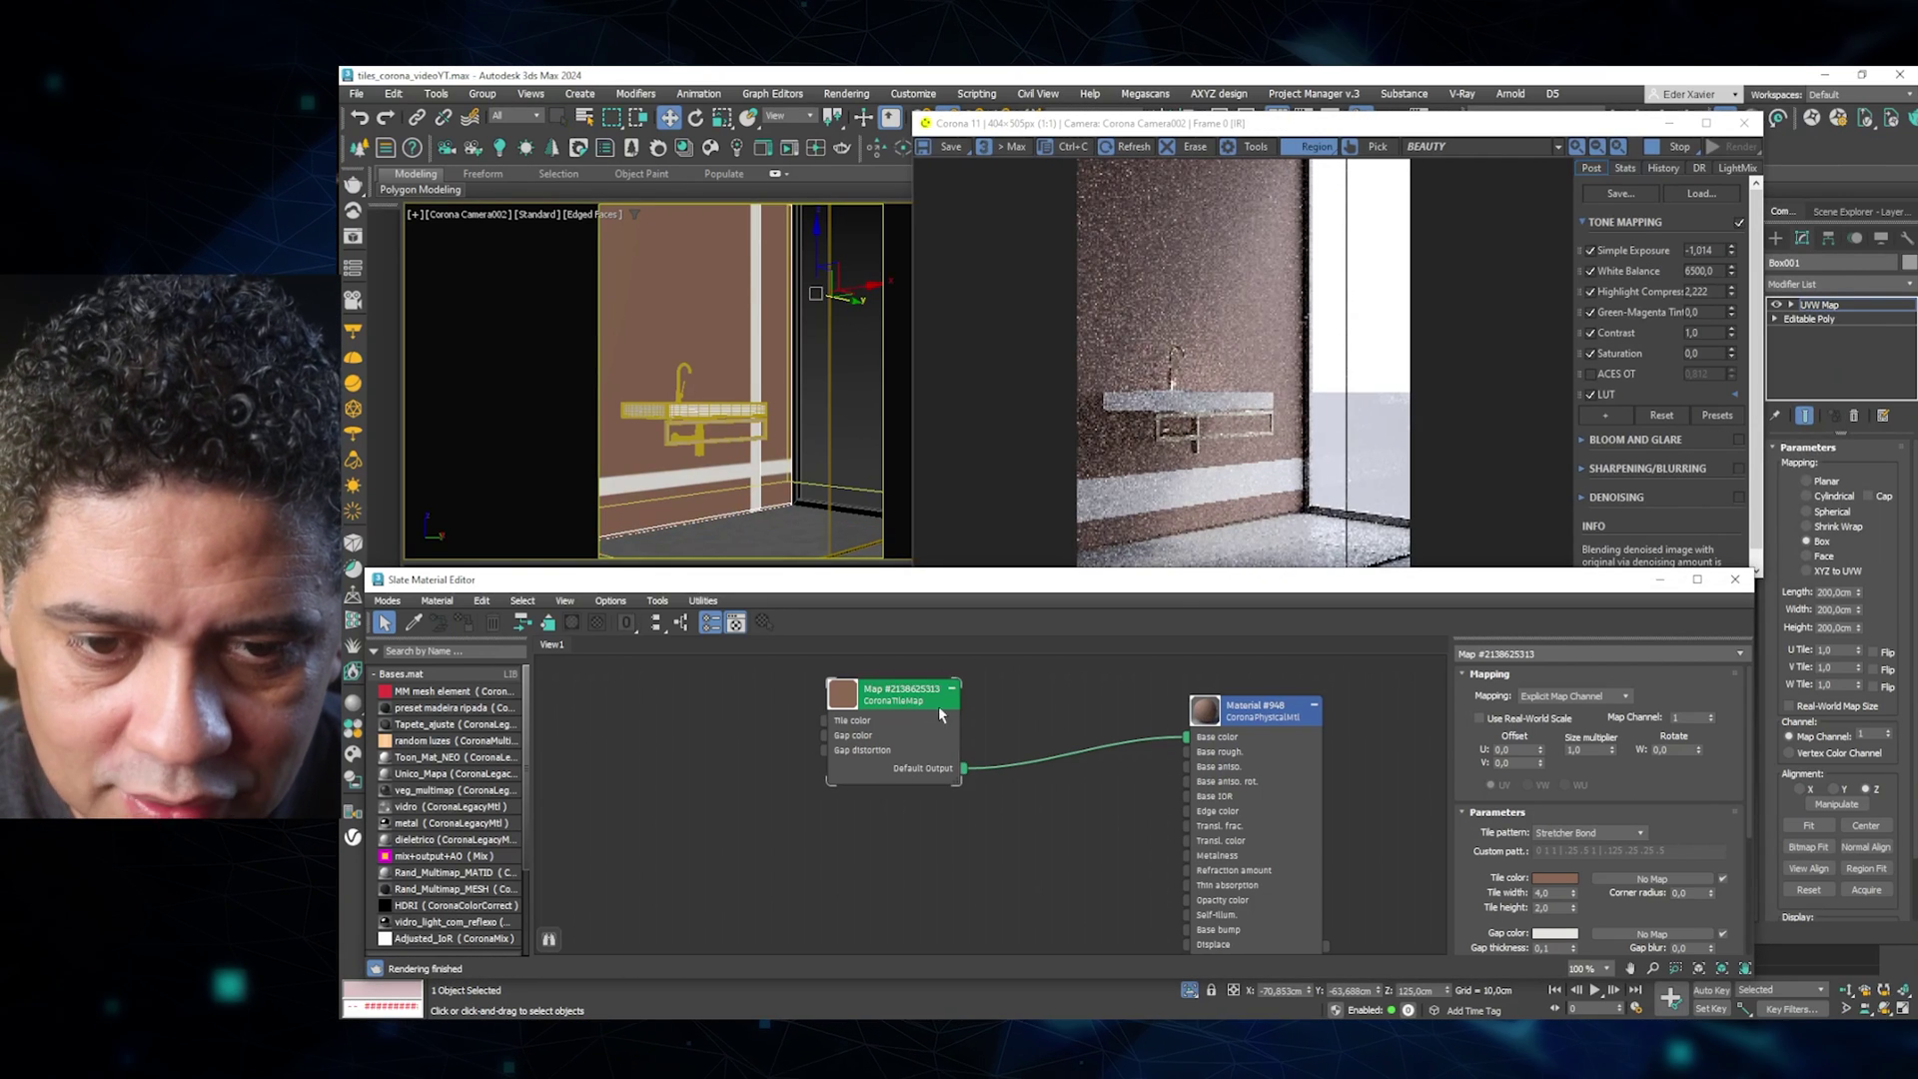
Change the CoronaTileMap Size multiplier from 0,1 to 1,0 for much finer tiles.
{"action": "left_click_drag", "start_coordinate": [925, 715], "coordinate": [948, 722]}
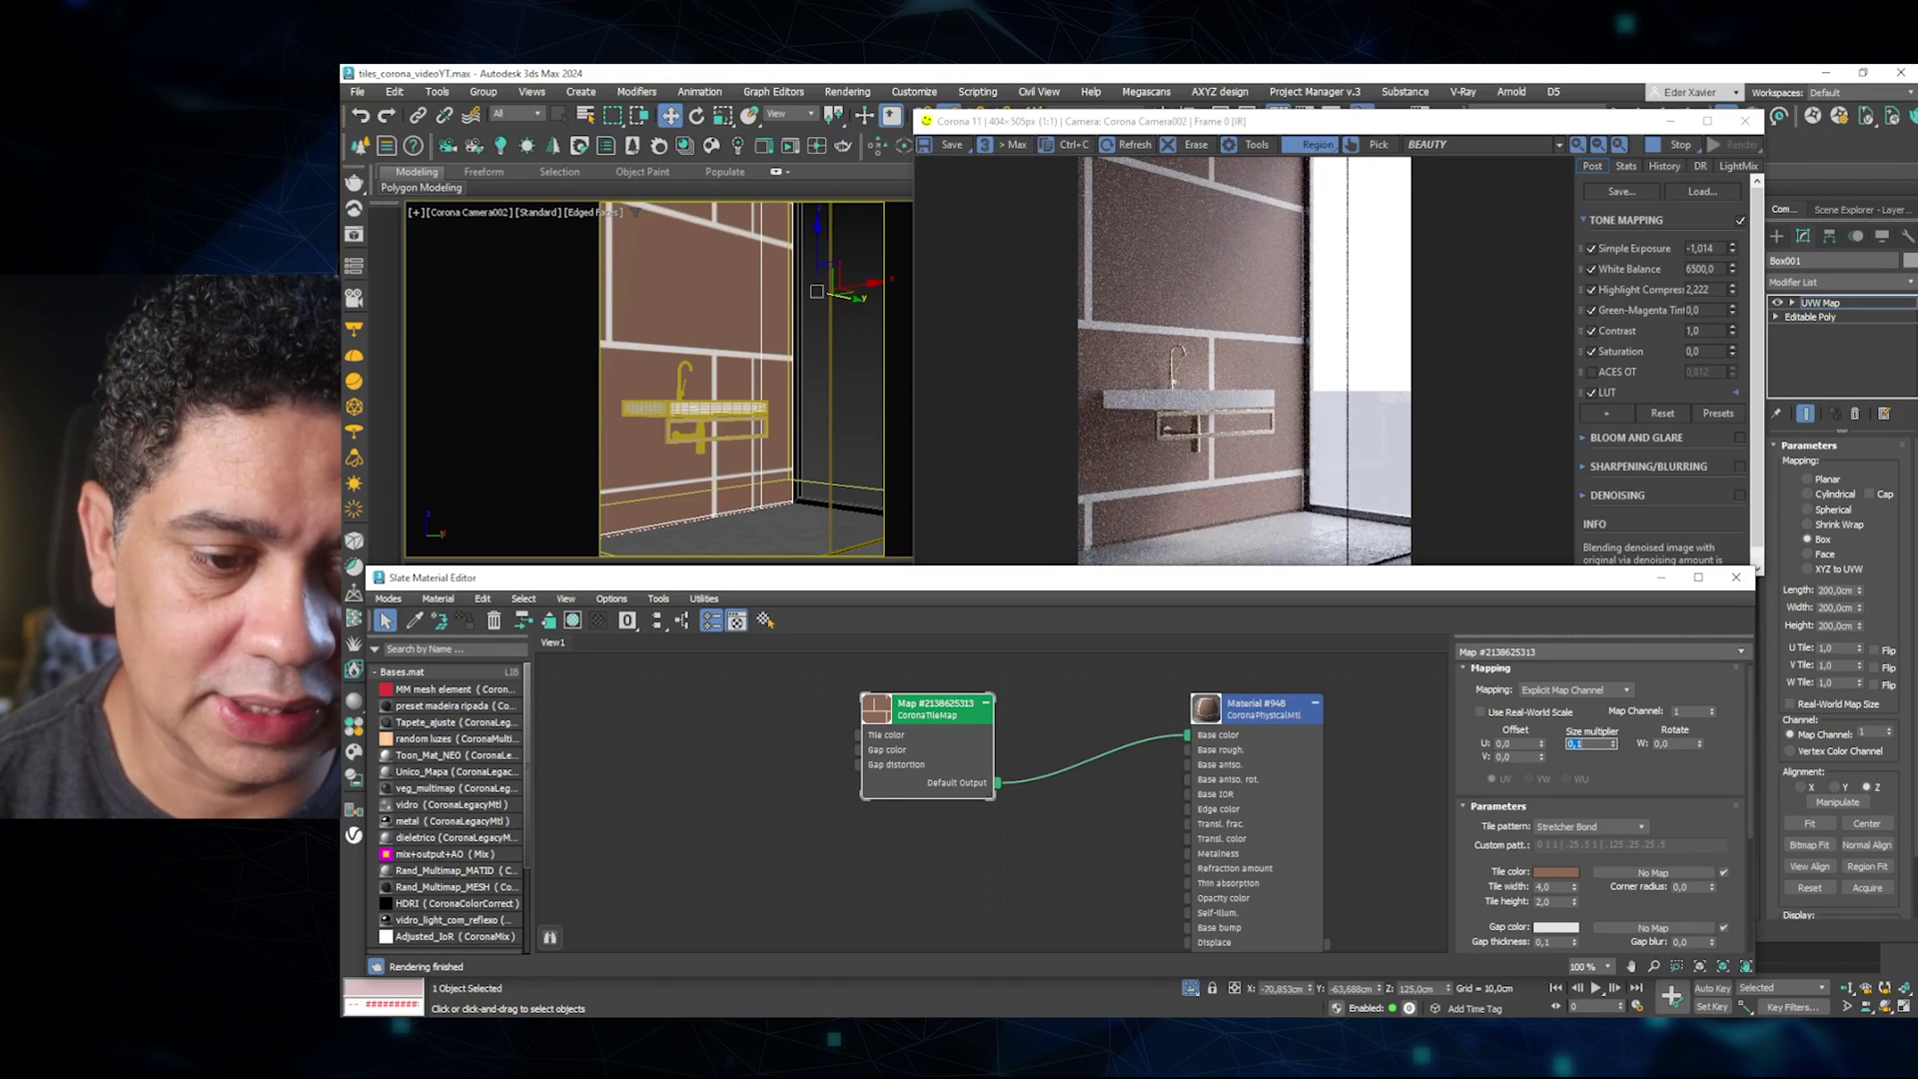
{"action": "type", "text": "0,1"}
{"action": "key", "text": "Return"}
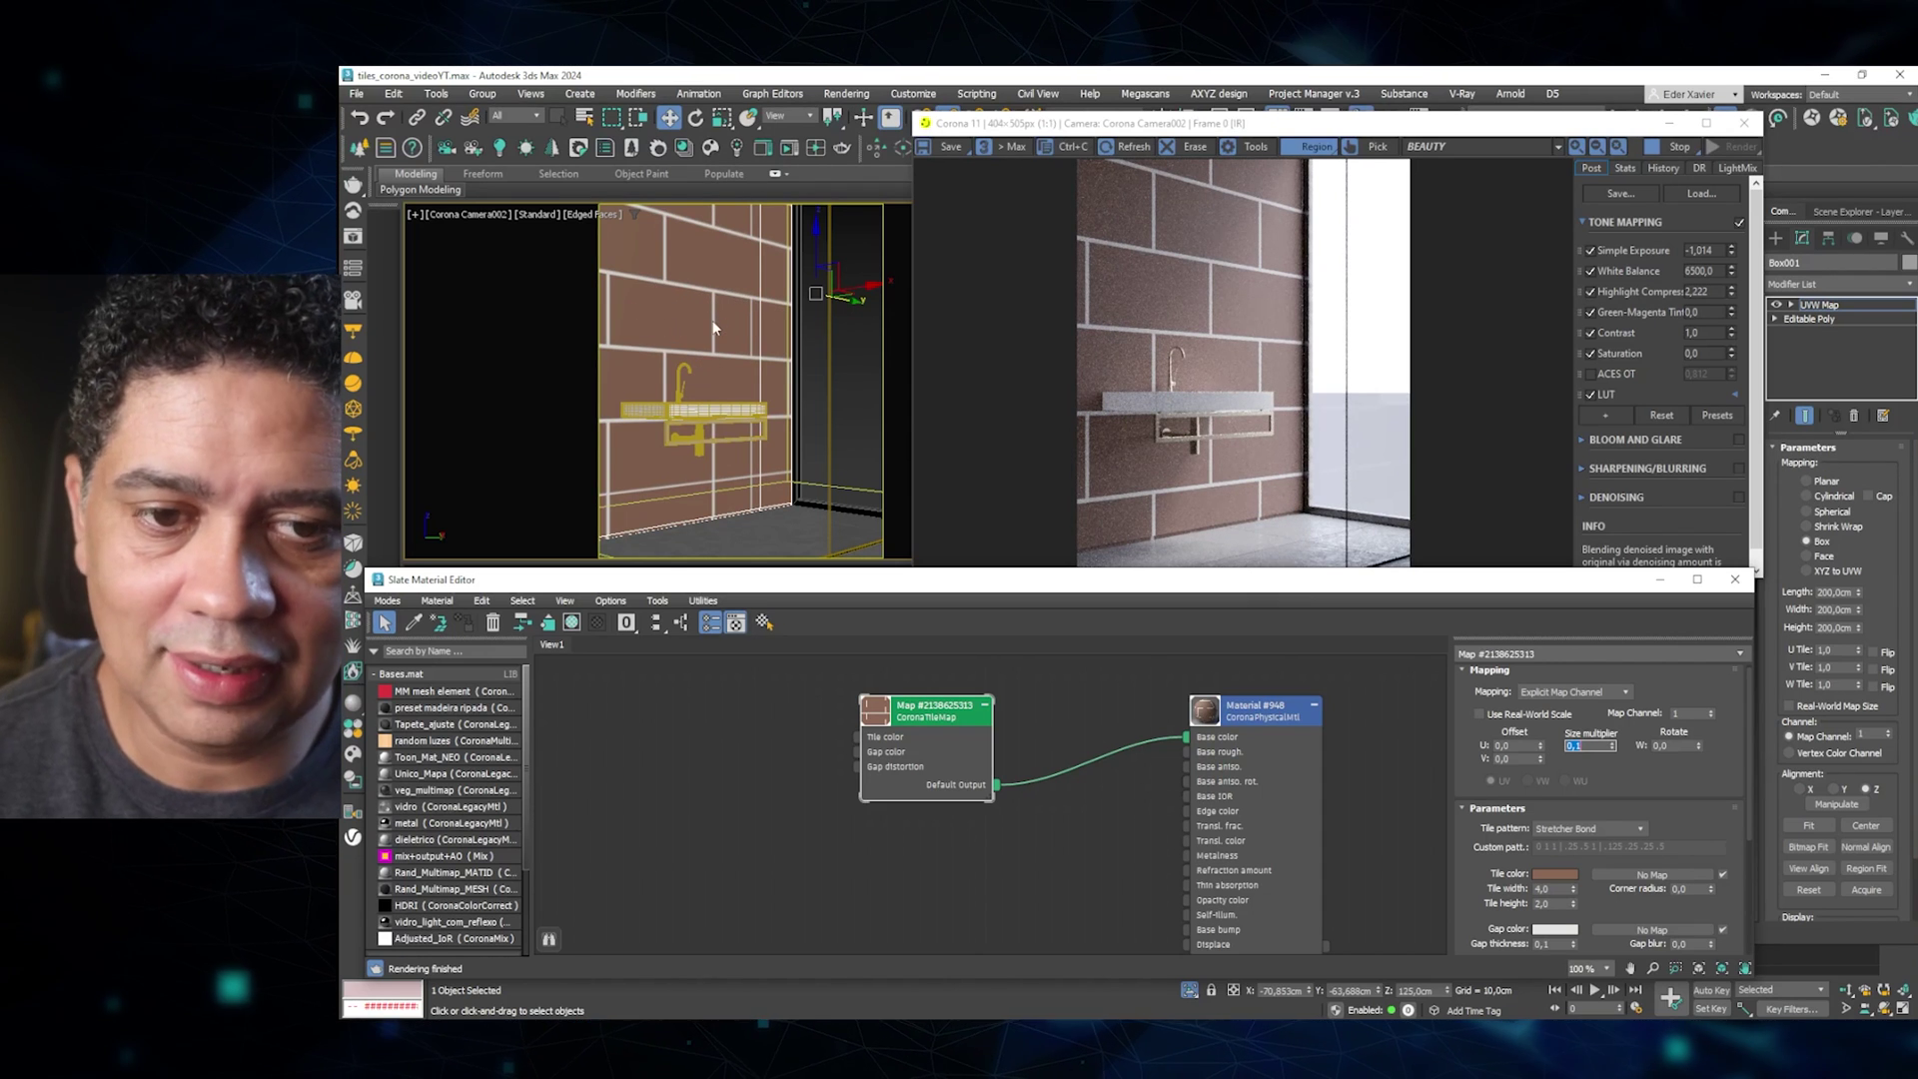
{"action": "left_click", "coordinate": [954, 724]}
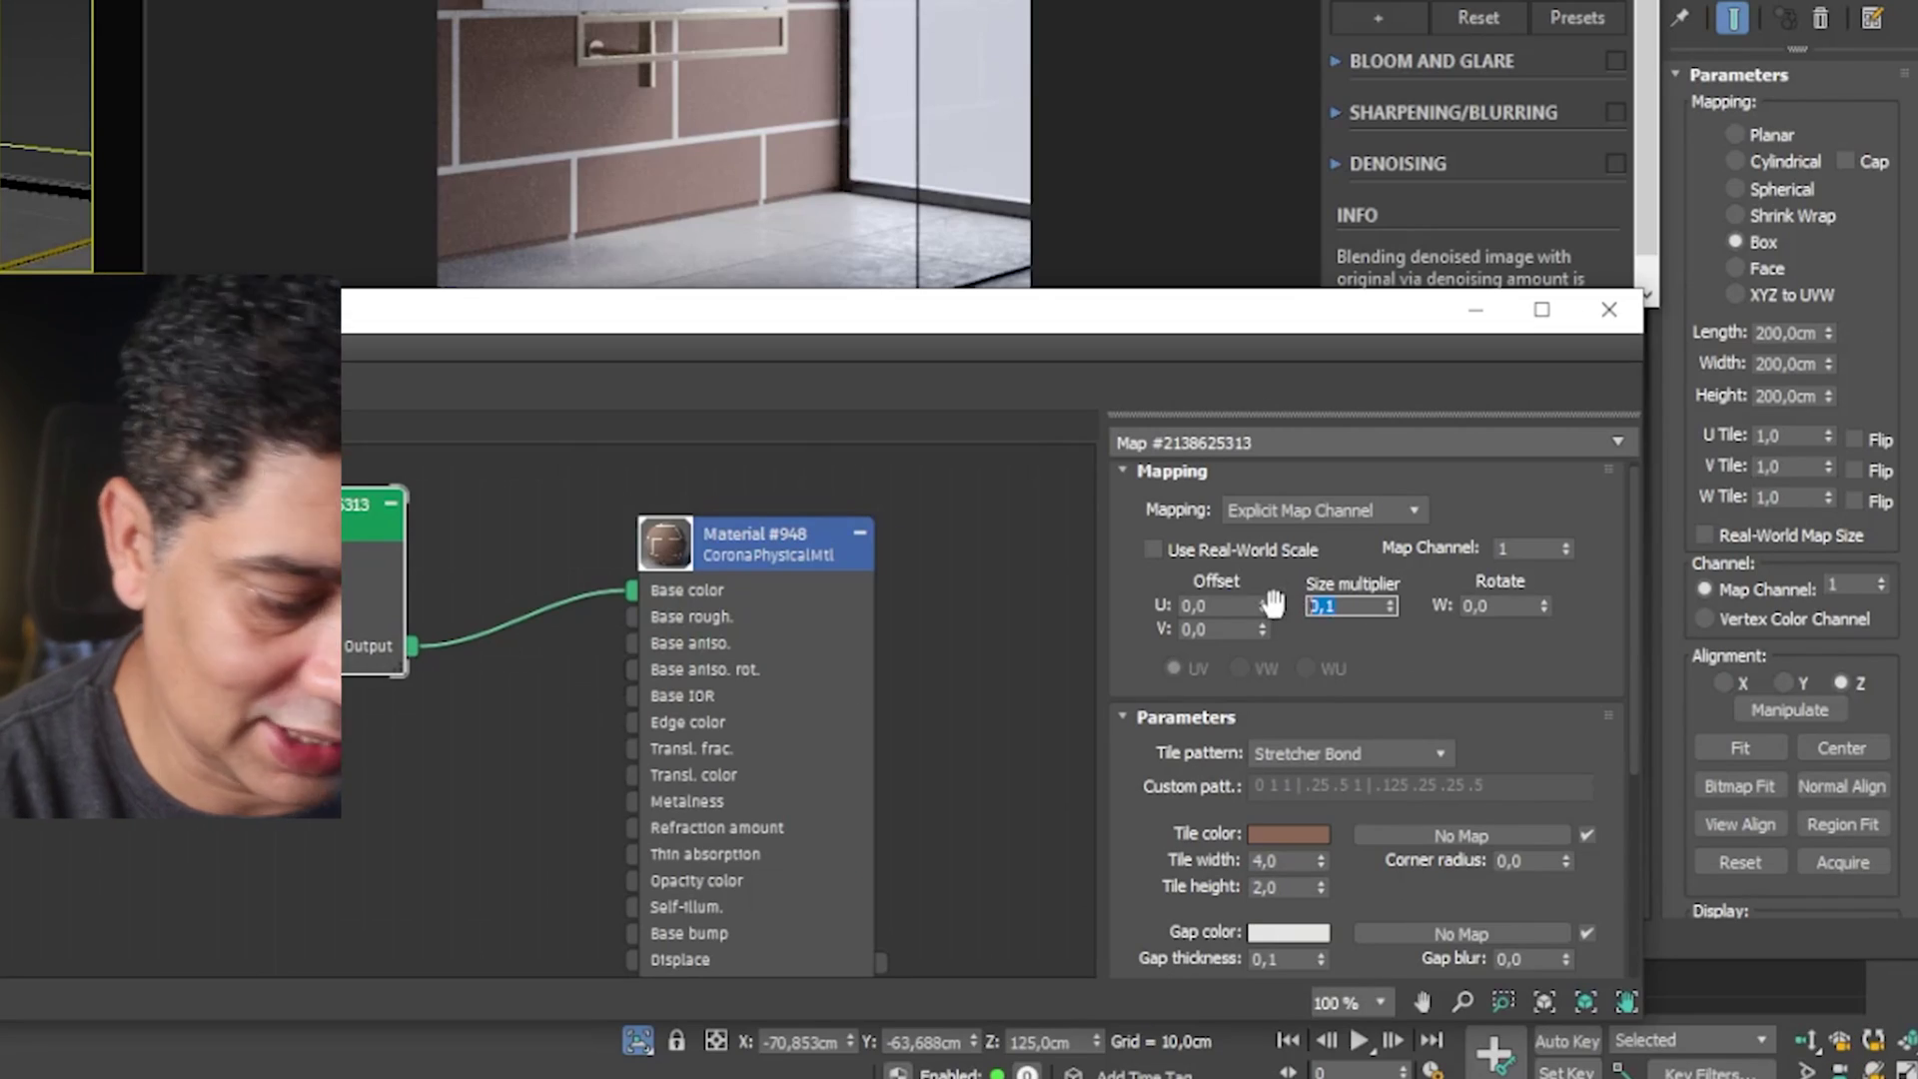
{"action": "type", "text": "1"}
{"action": "key", "text": "Return"}
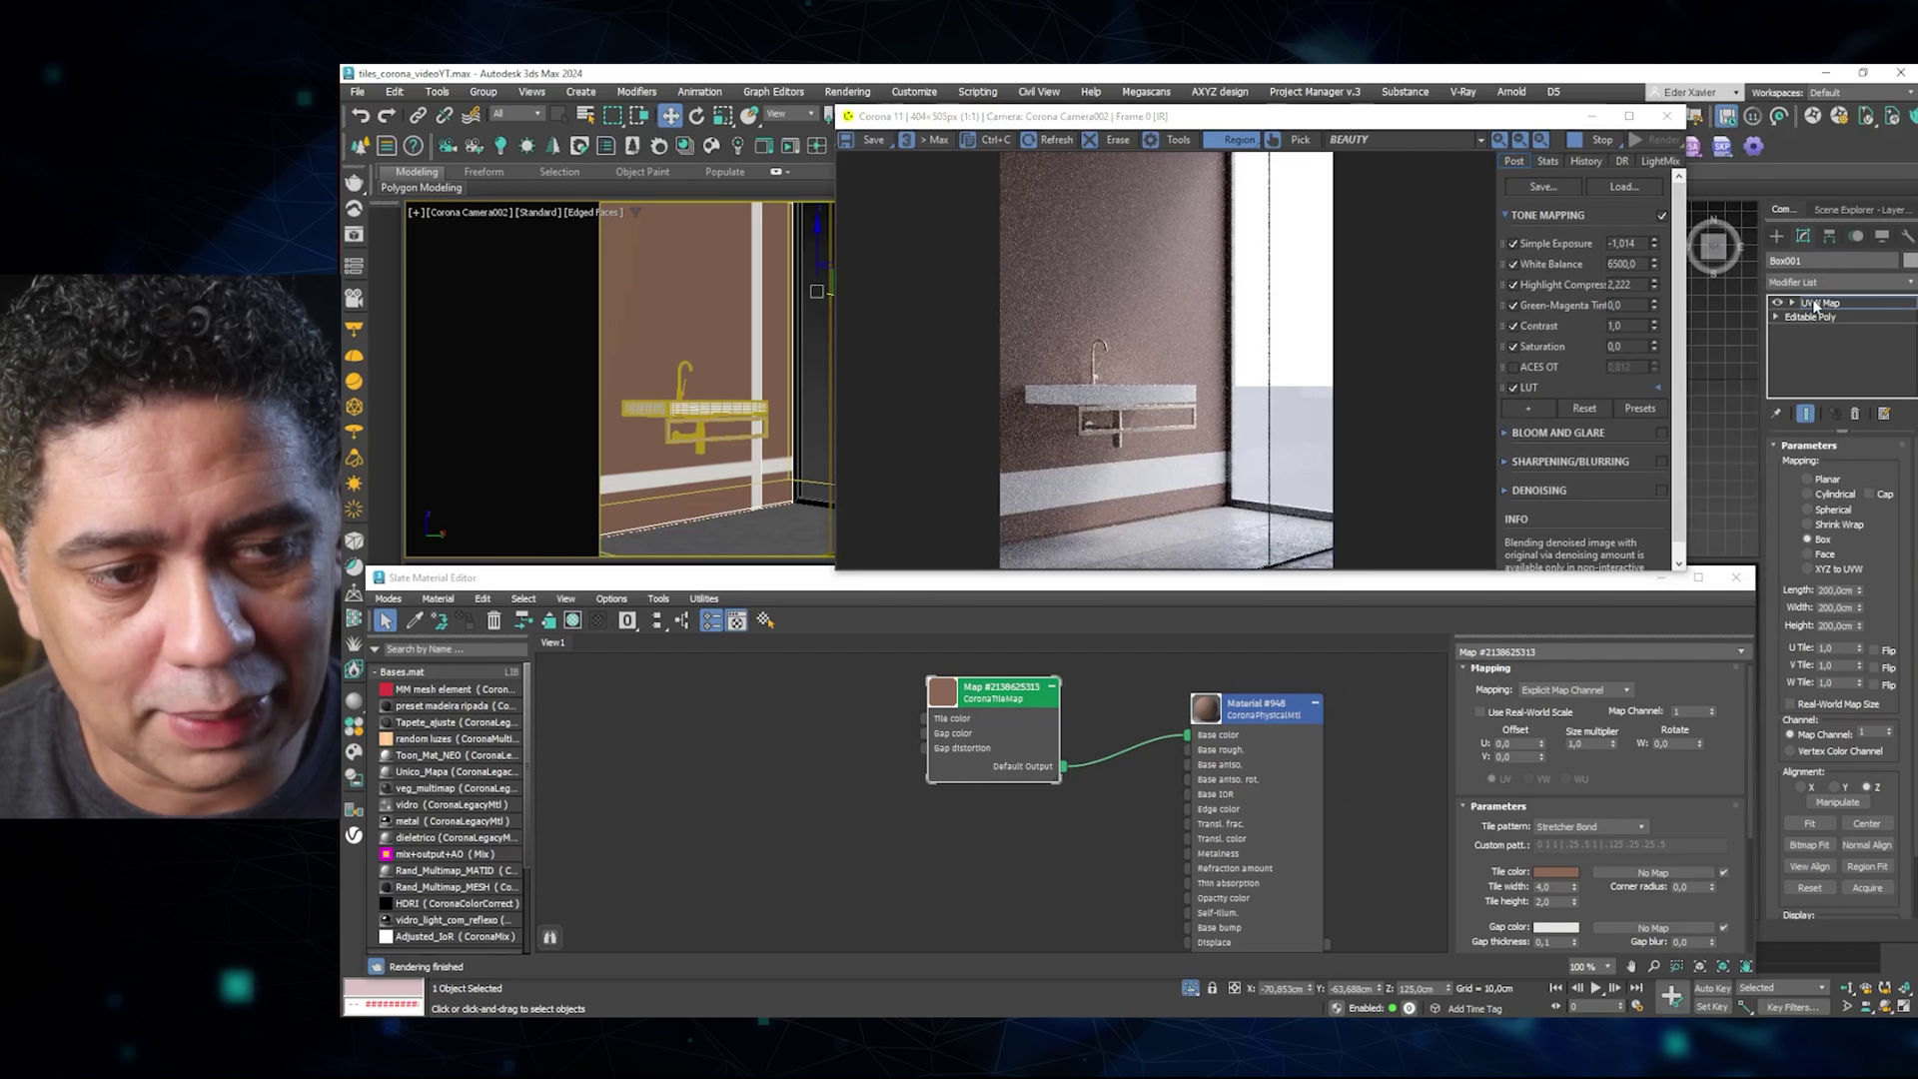
Set the wall's UVW Map box to 20cm per side, then back to 200cm.
{"action": "left_click", "coordinate": [1812, 300]}
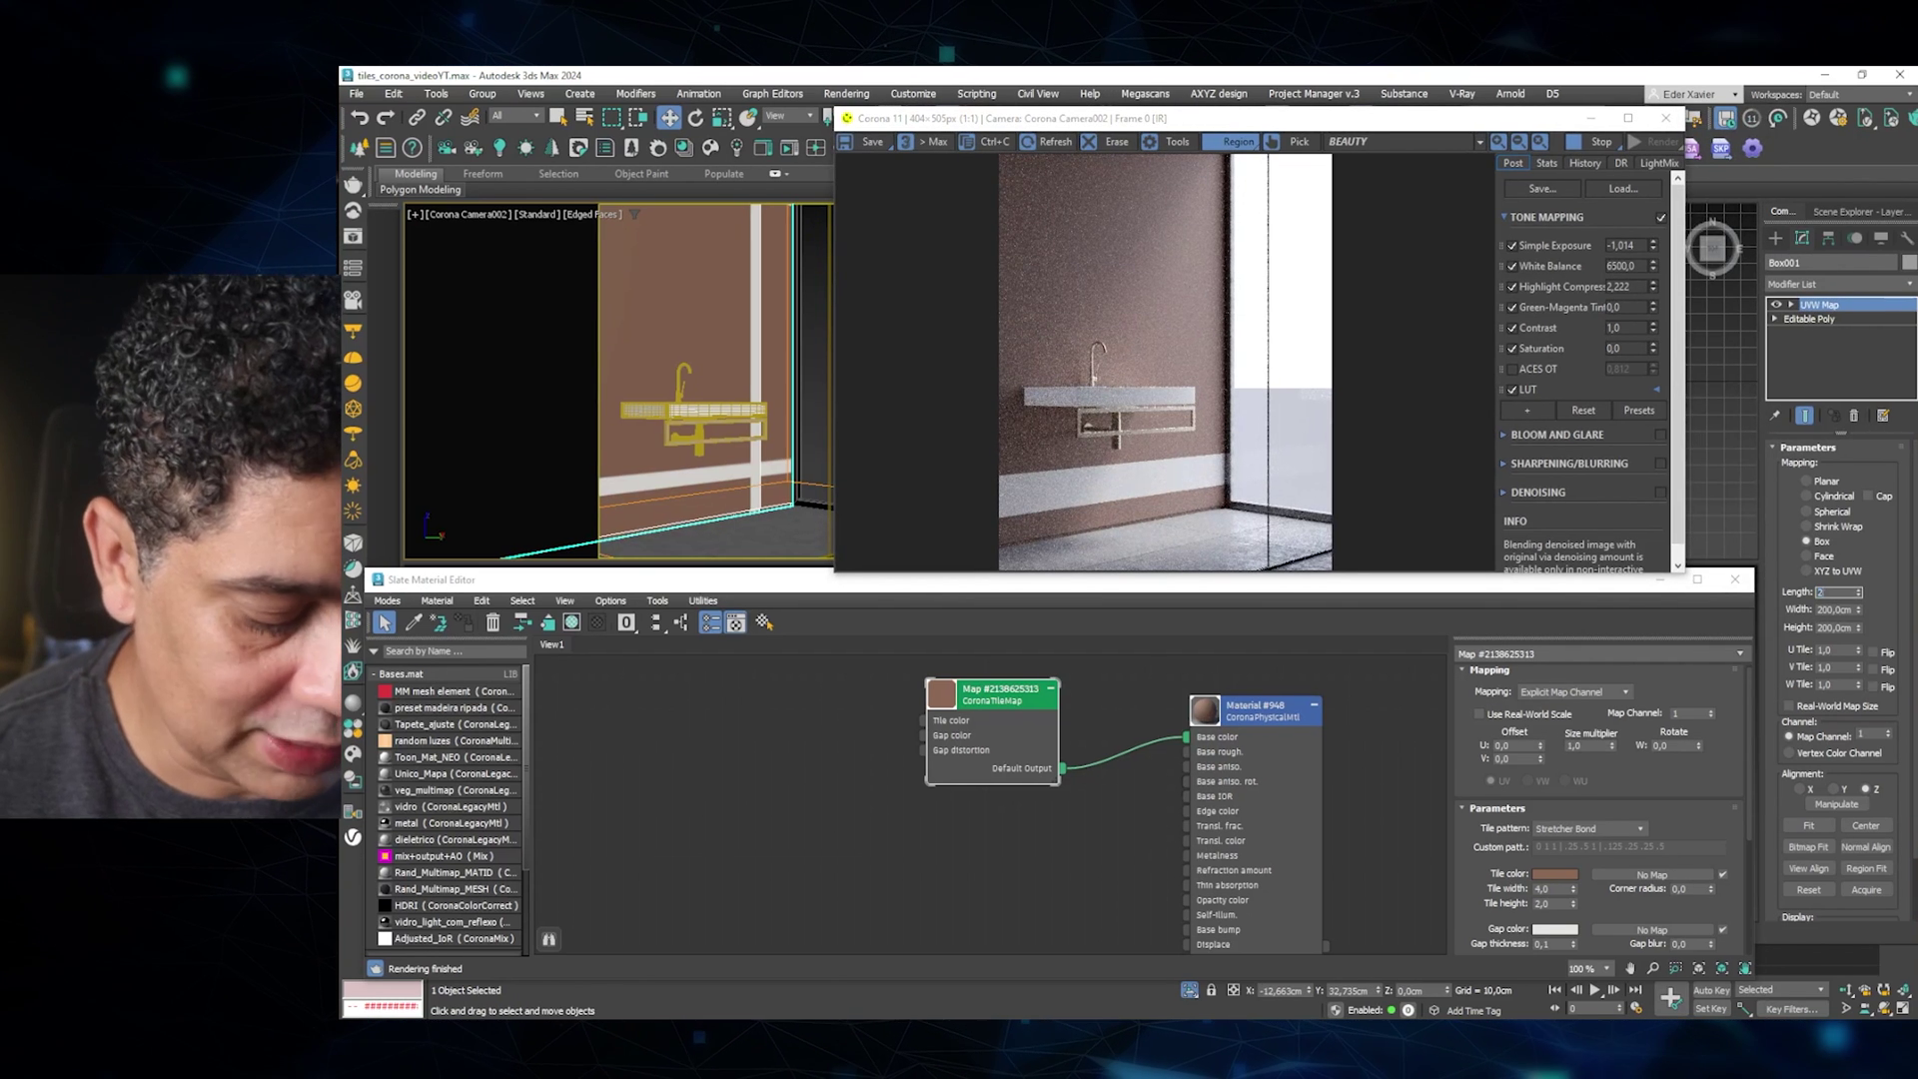
{"action": "type", "text": "0"}
{"action": "key", "text": "Tab"}
{"action": "type", "text": "20"}
{"action": "key", "text": "Tab"}
{"action": "type", "text": "20"}
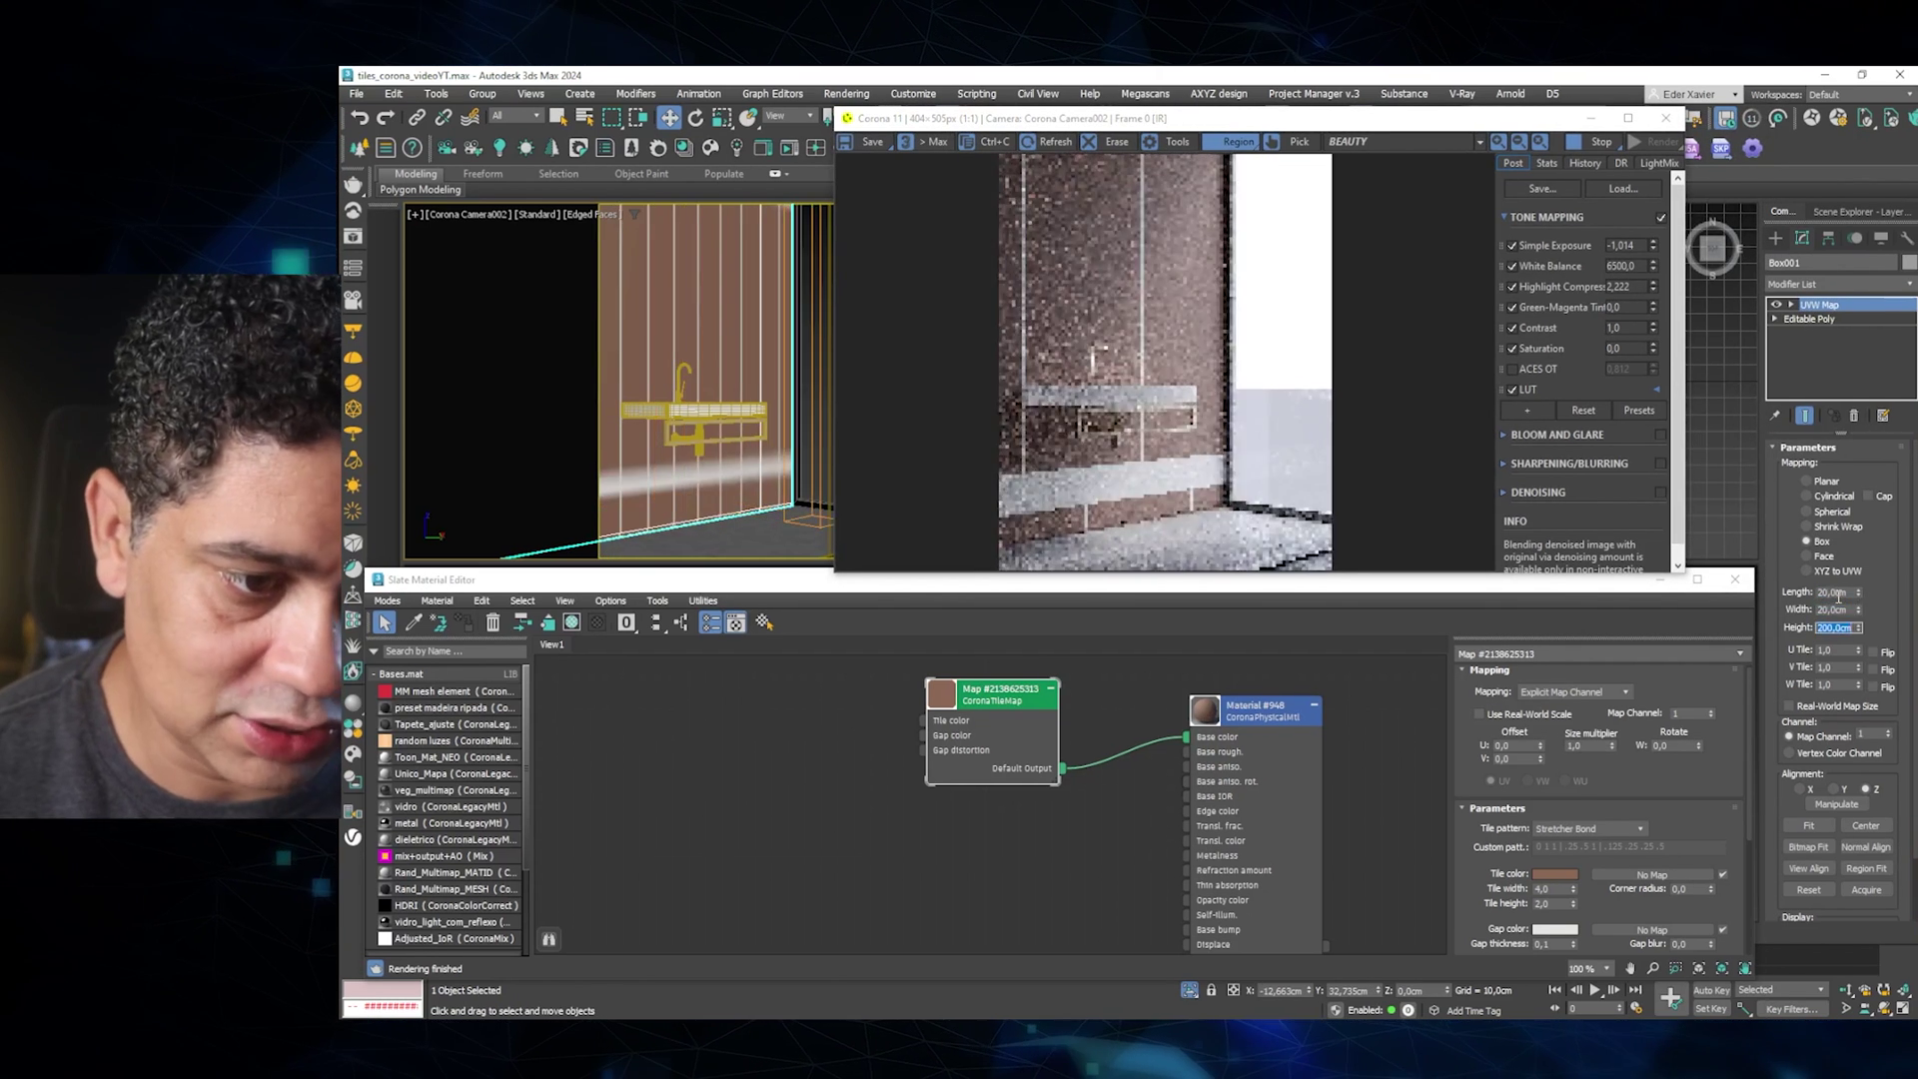
{"action": "key", "text": "Tab"}
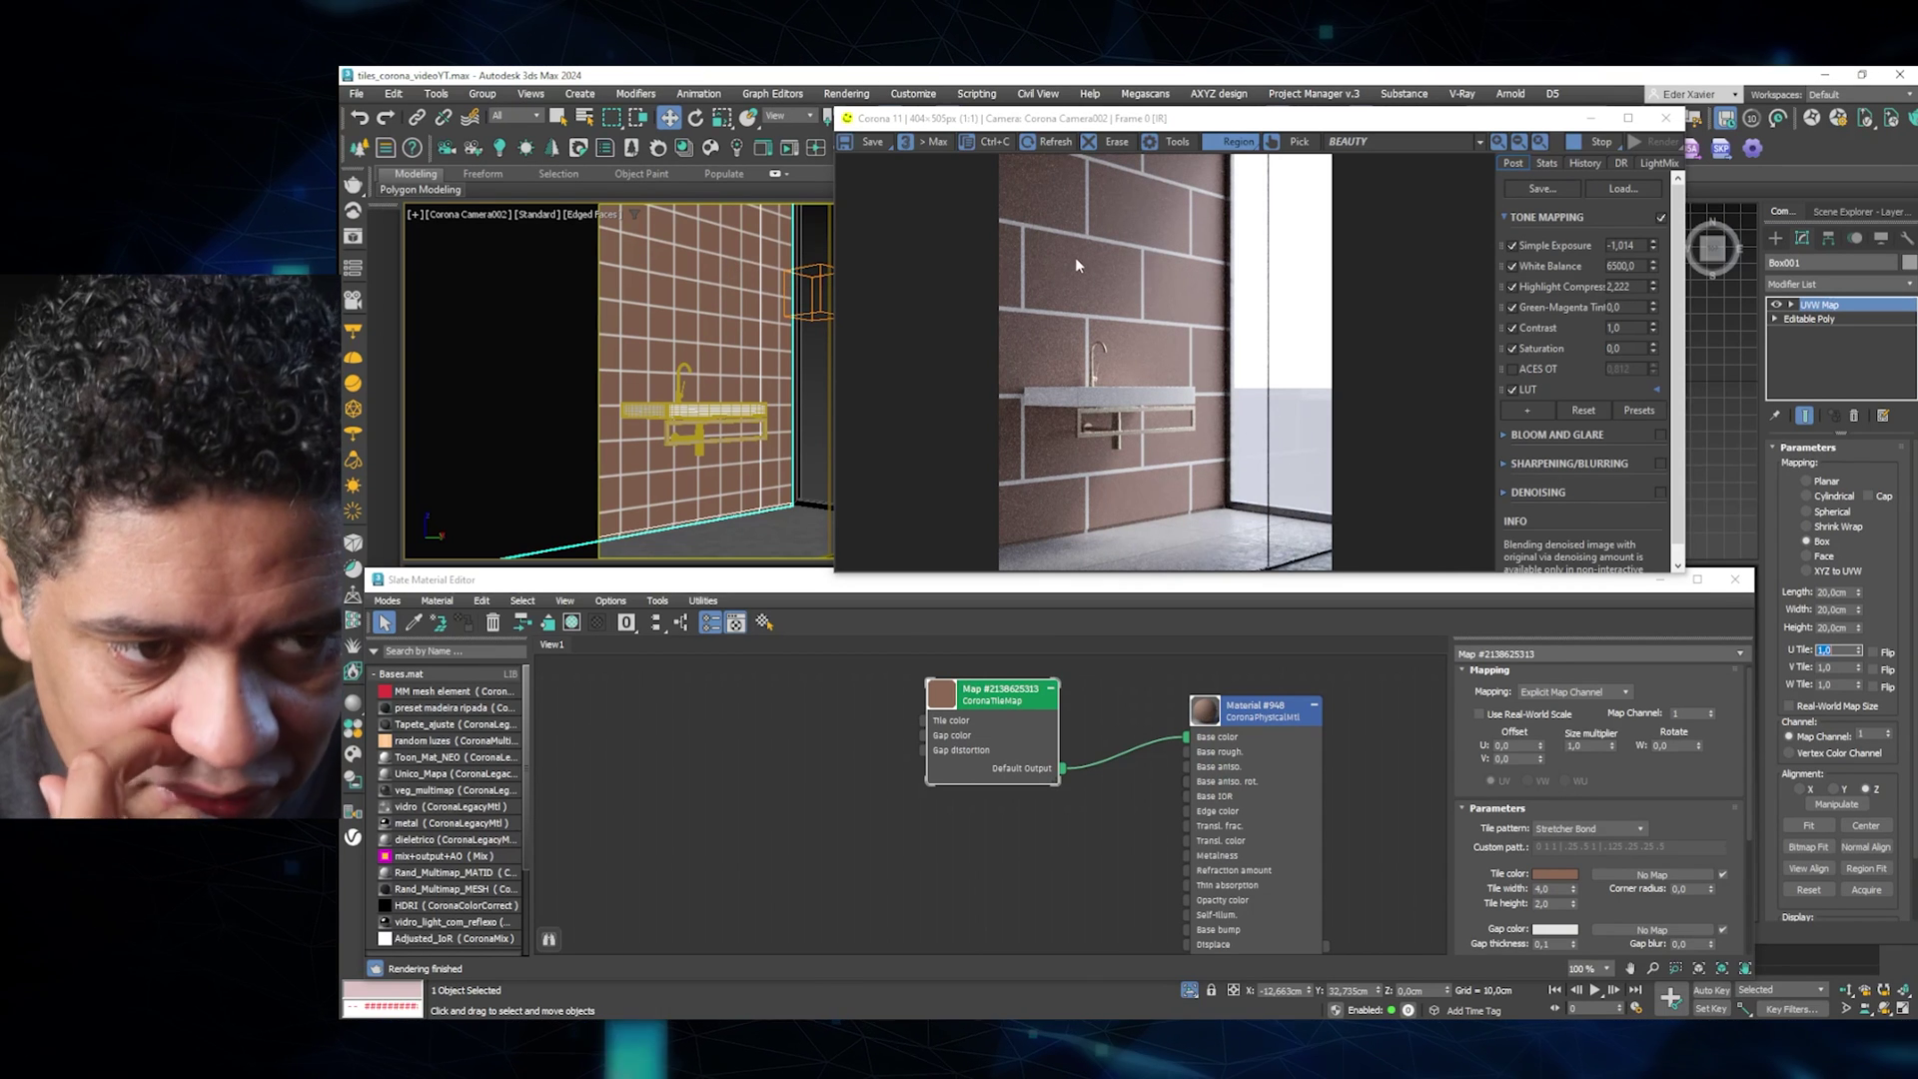
{"action": "double_click", "coordinate": [1848, 594]}
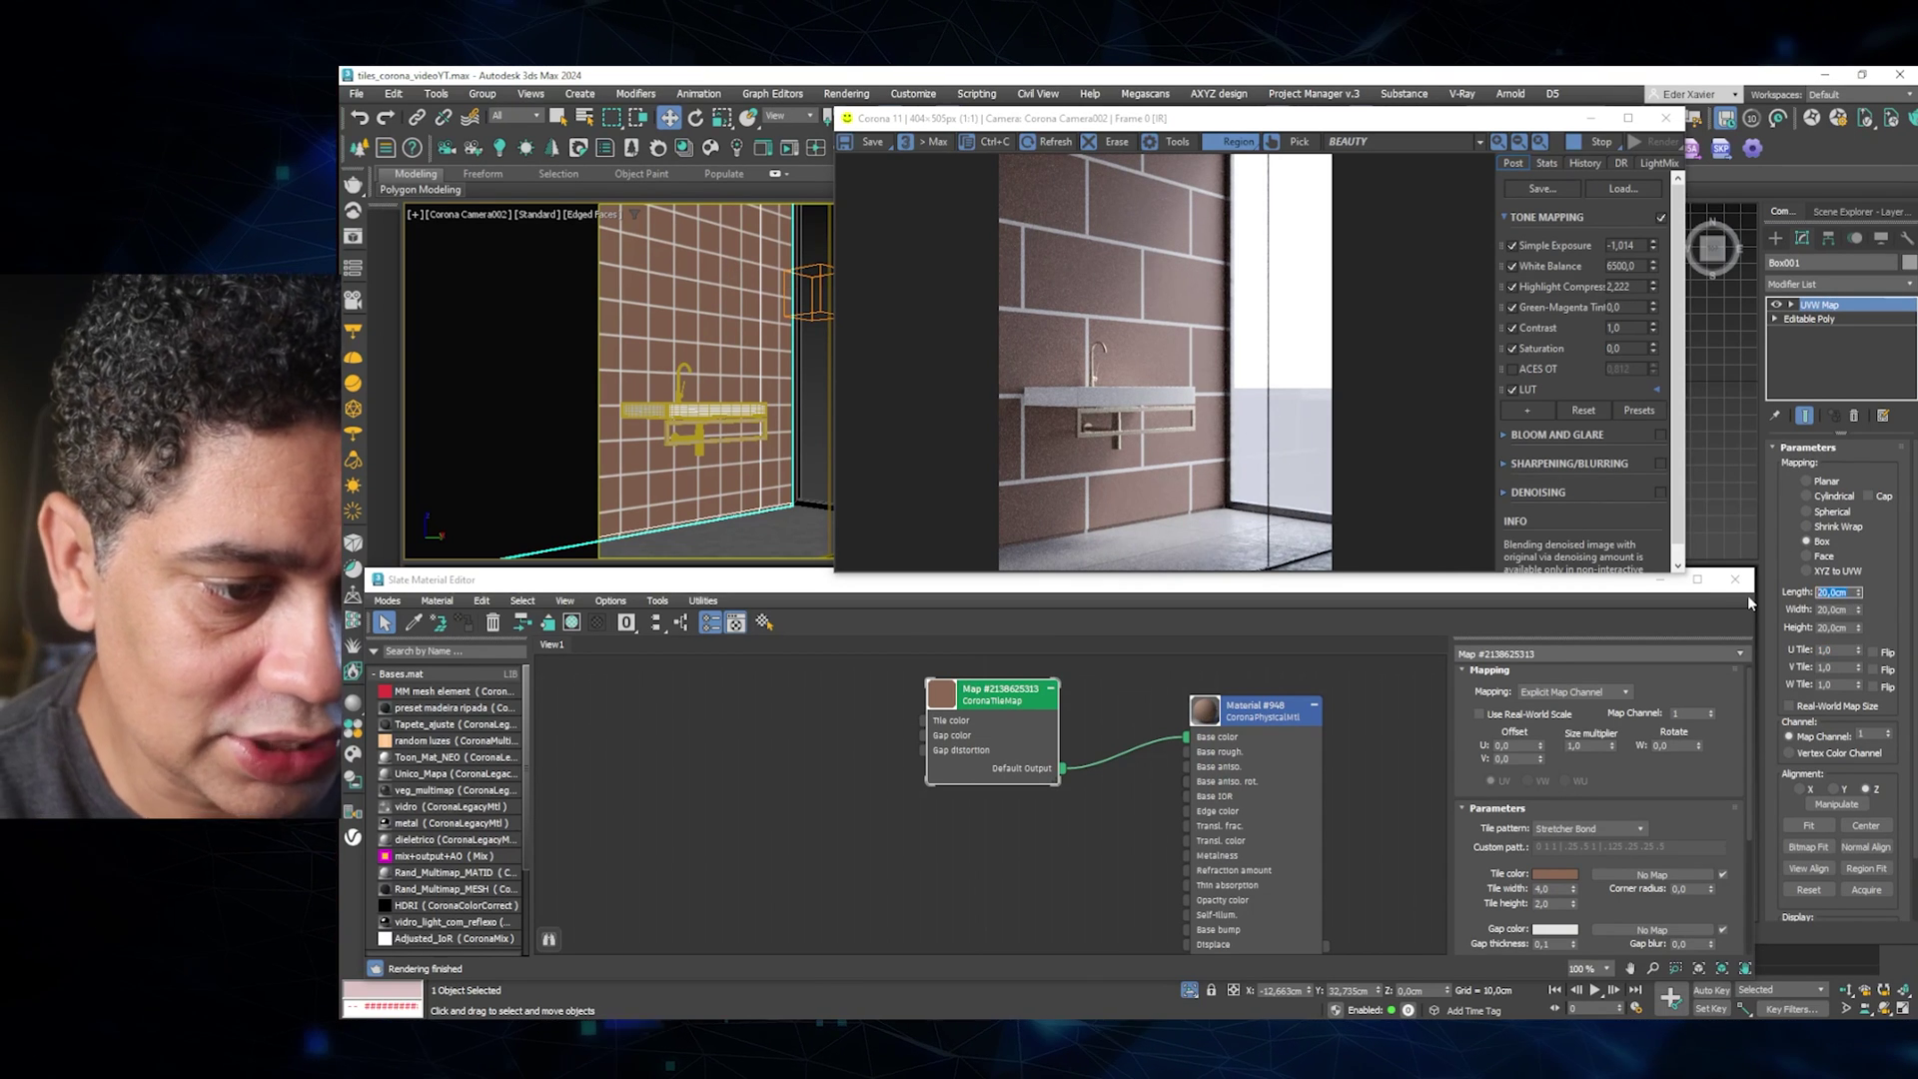
{"action": "type", "text": "200"}
{"action": "key", "text": "Return"}
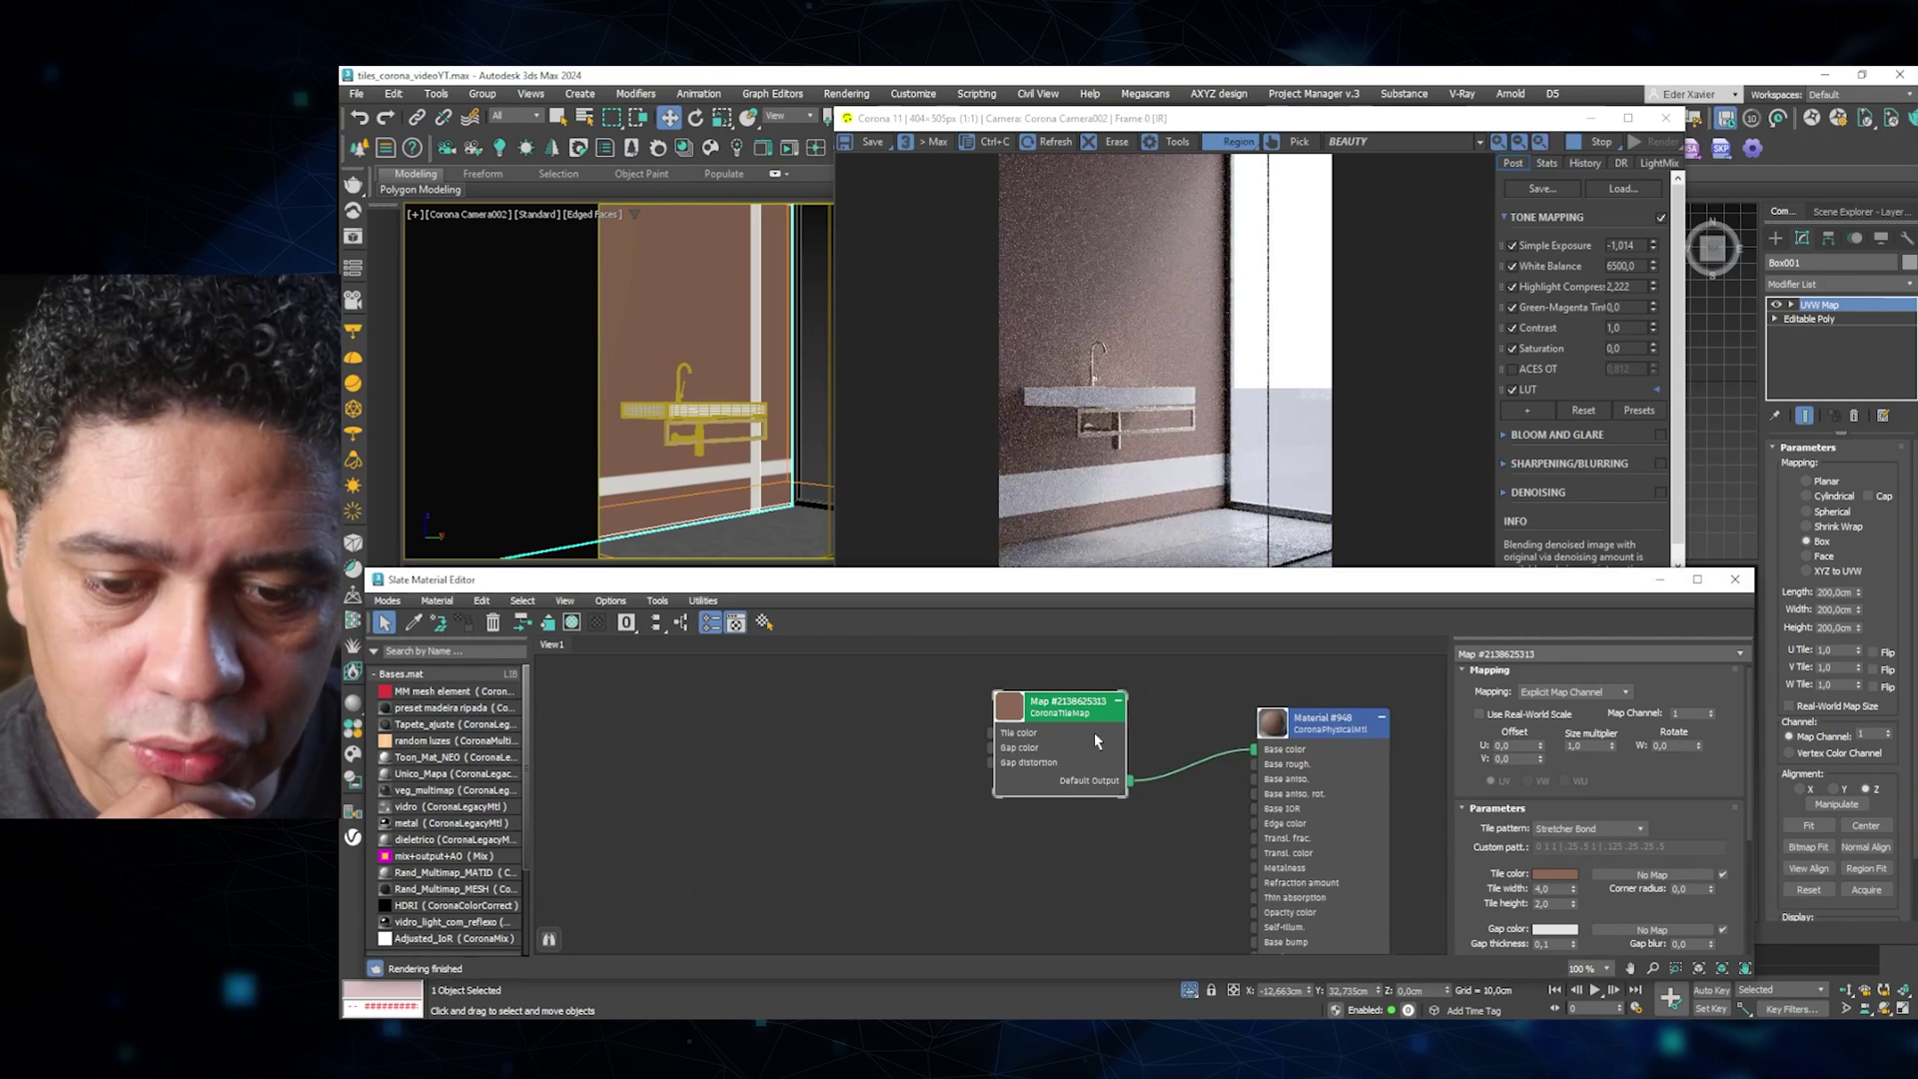
Set the CoronaTileMap Size multiplier back to 0,1.
{"action": "double_click", "coordinate": [1586, 745]}
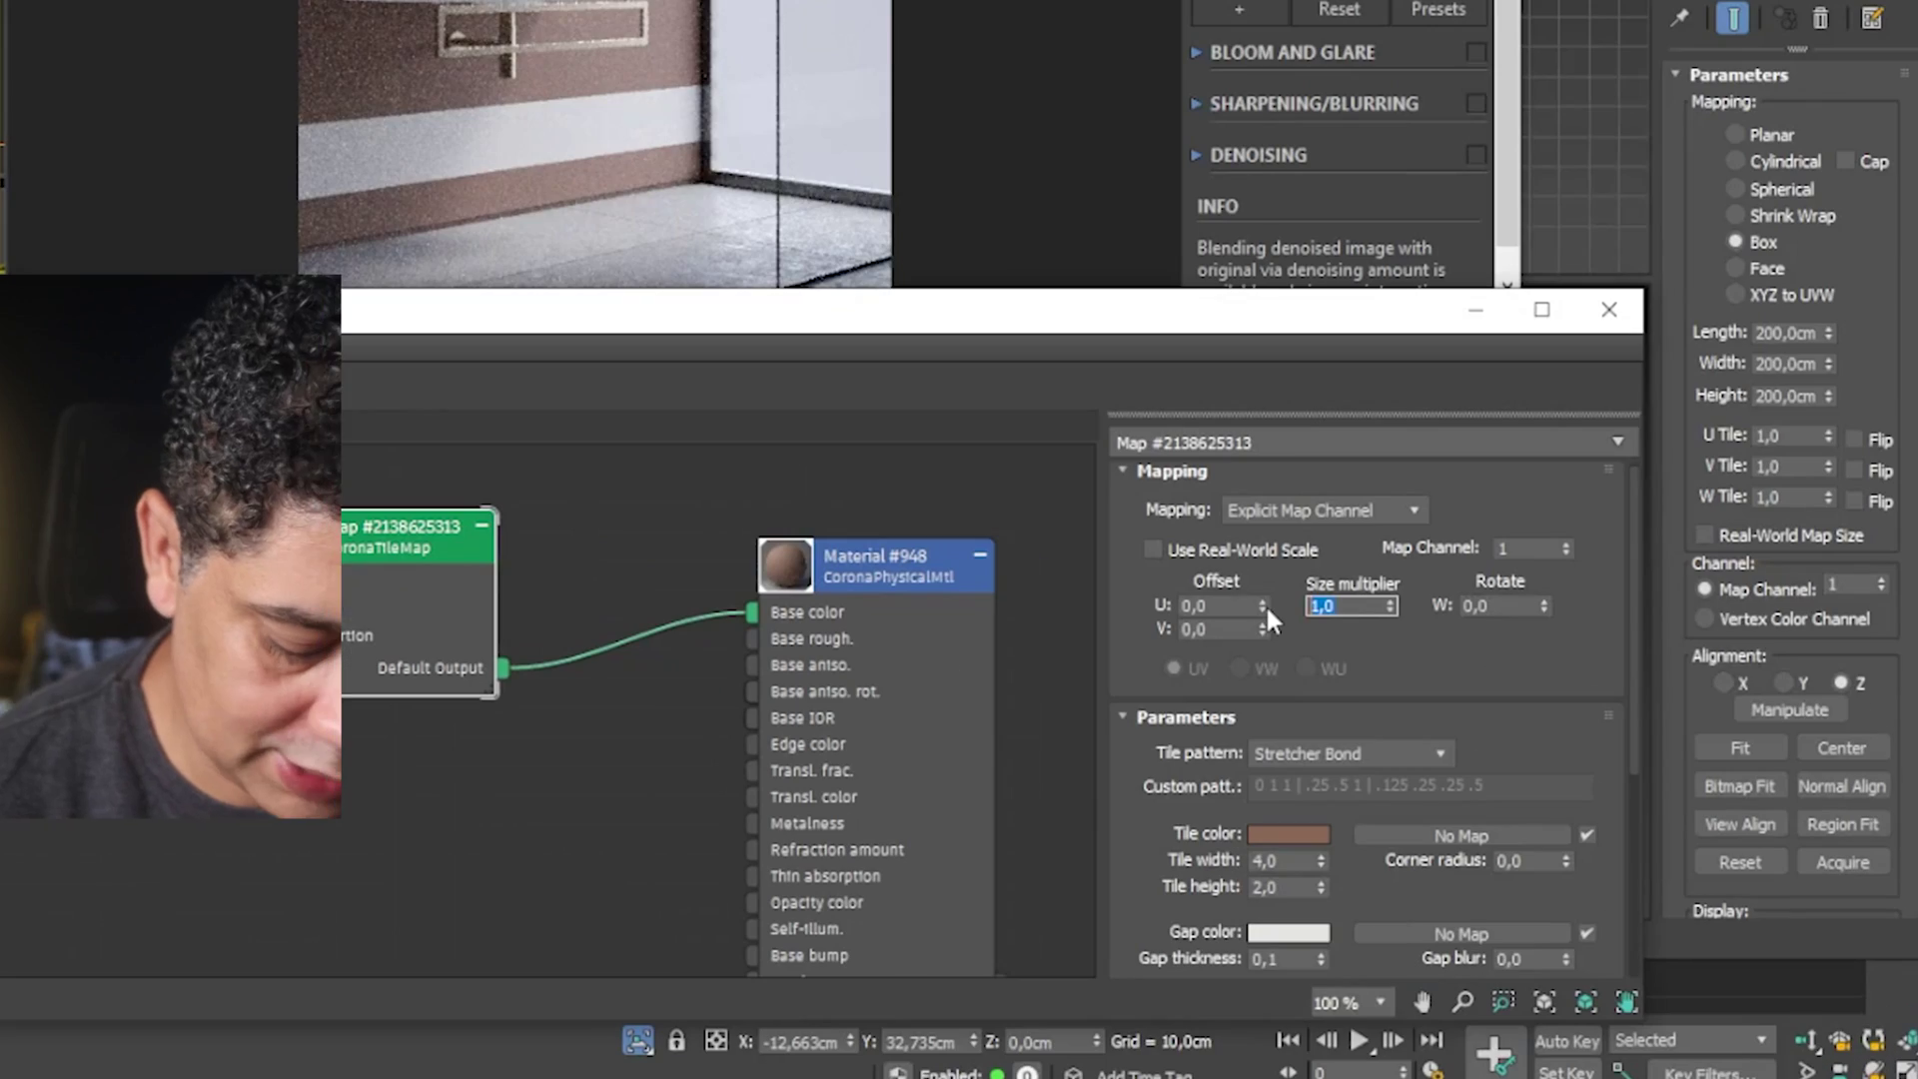
{"action": "type", "text": "0,1"}
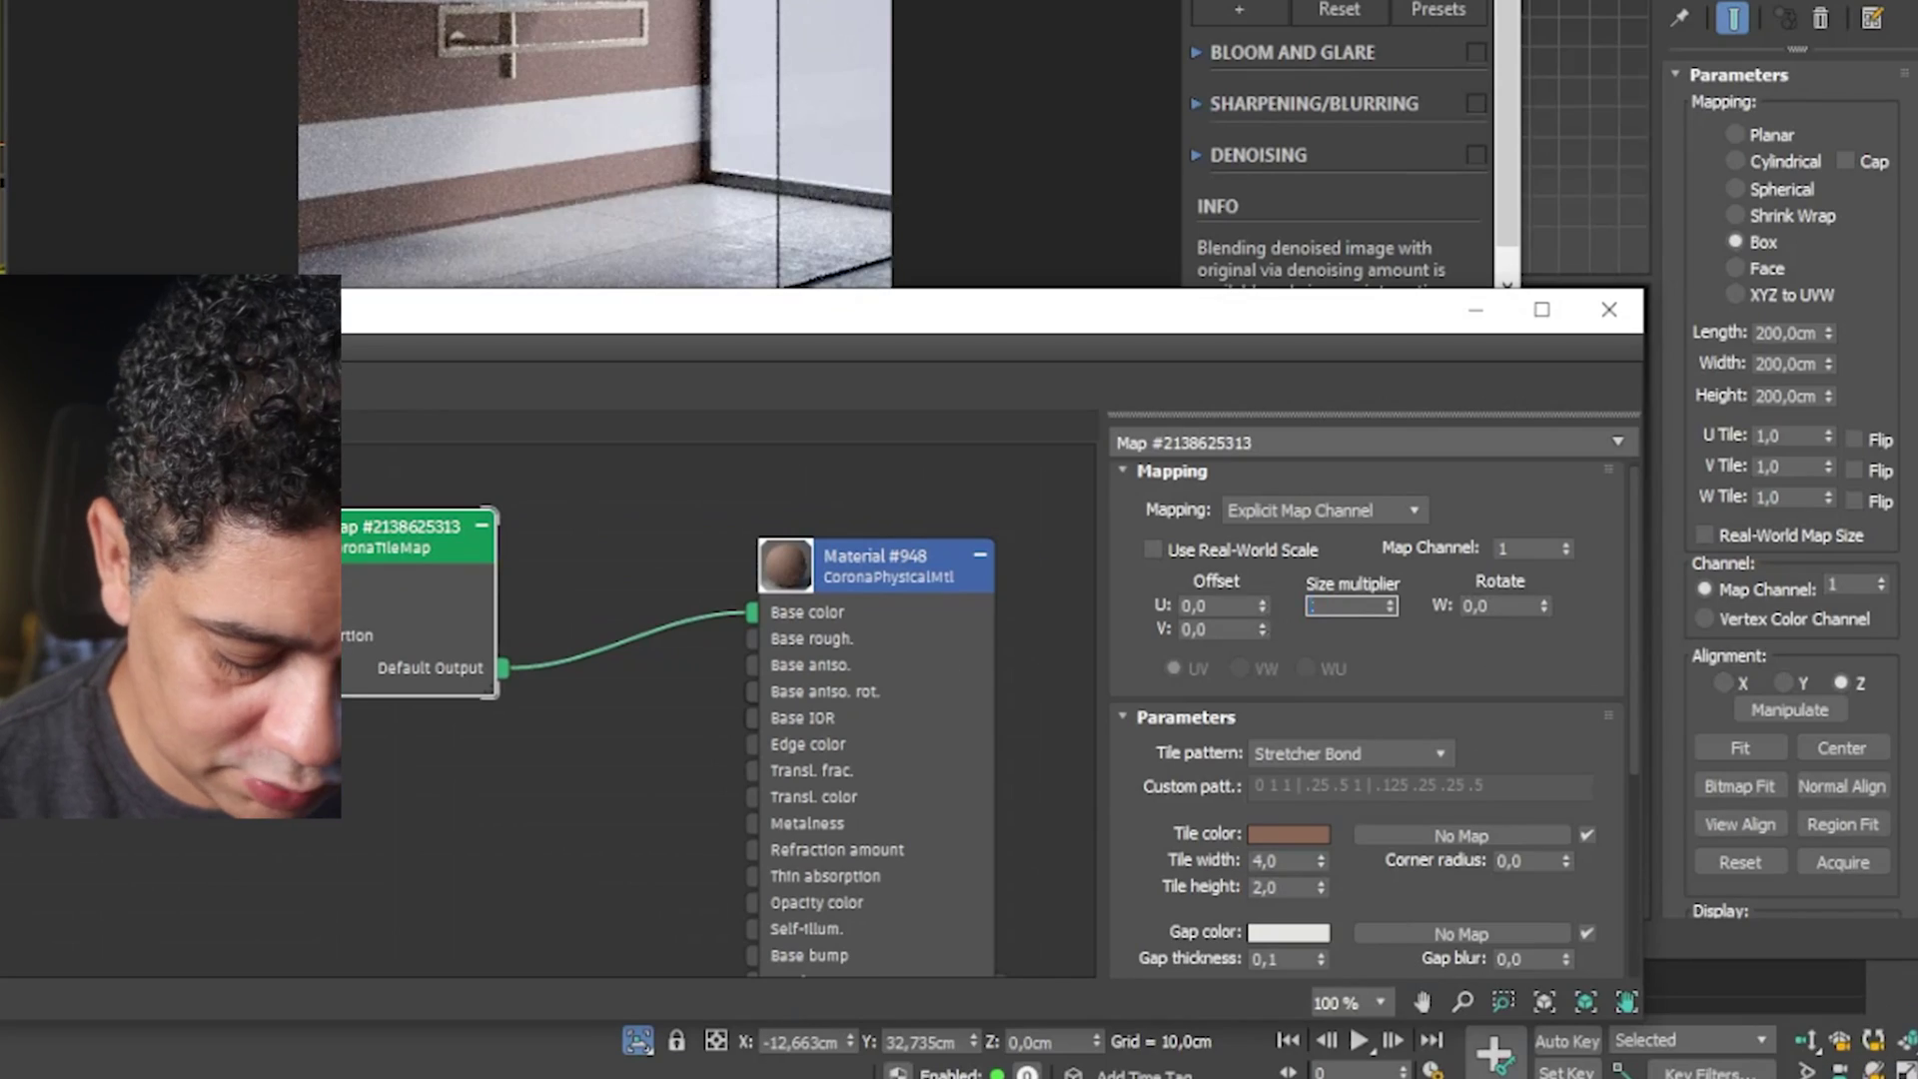
{"action": "key", "text": "Return"}
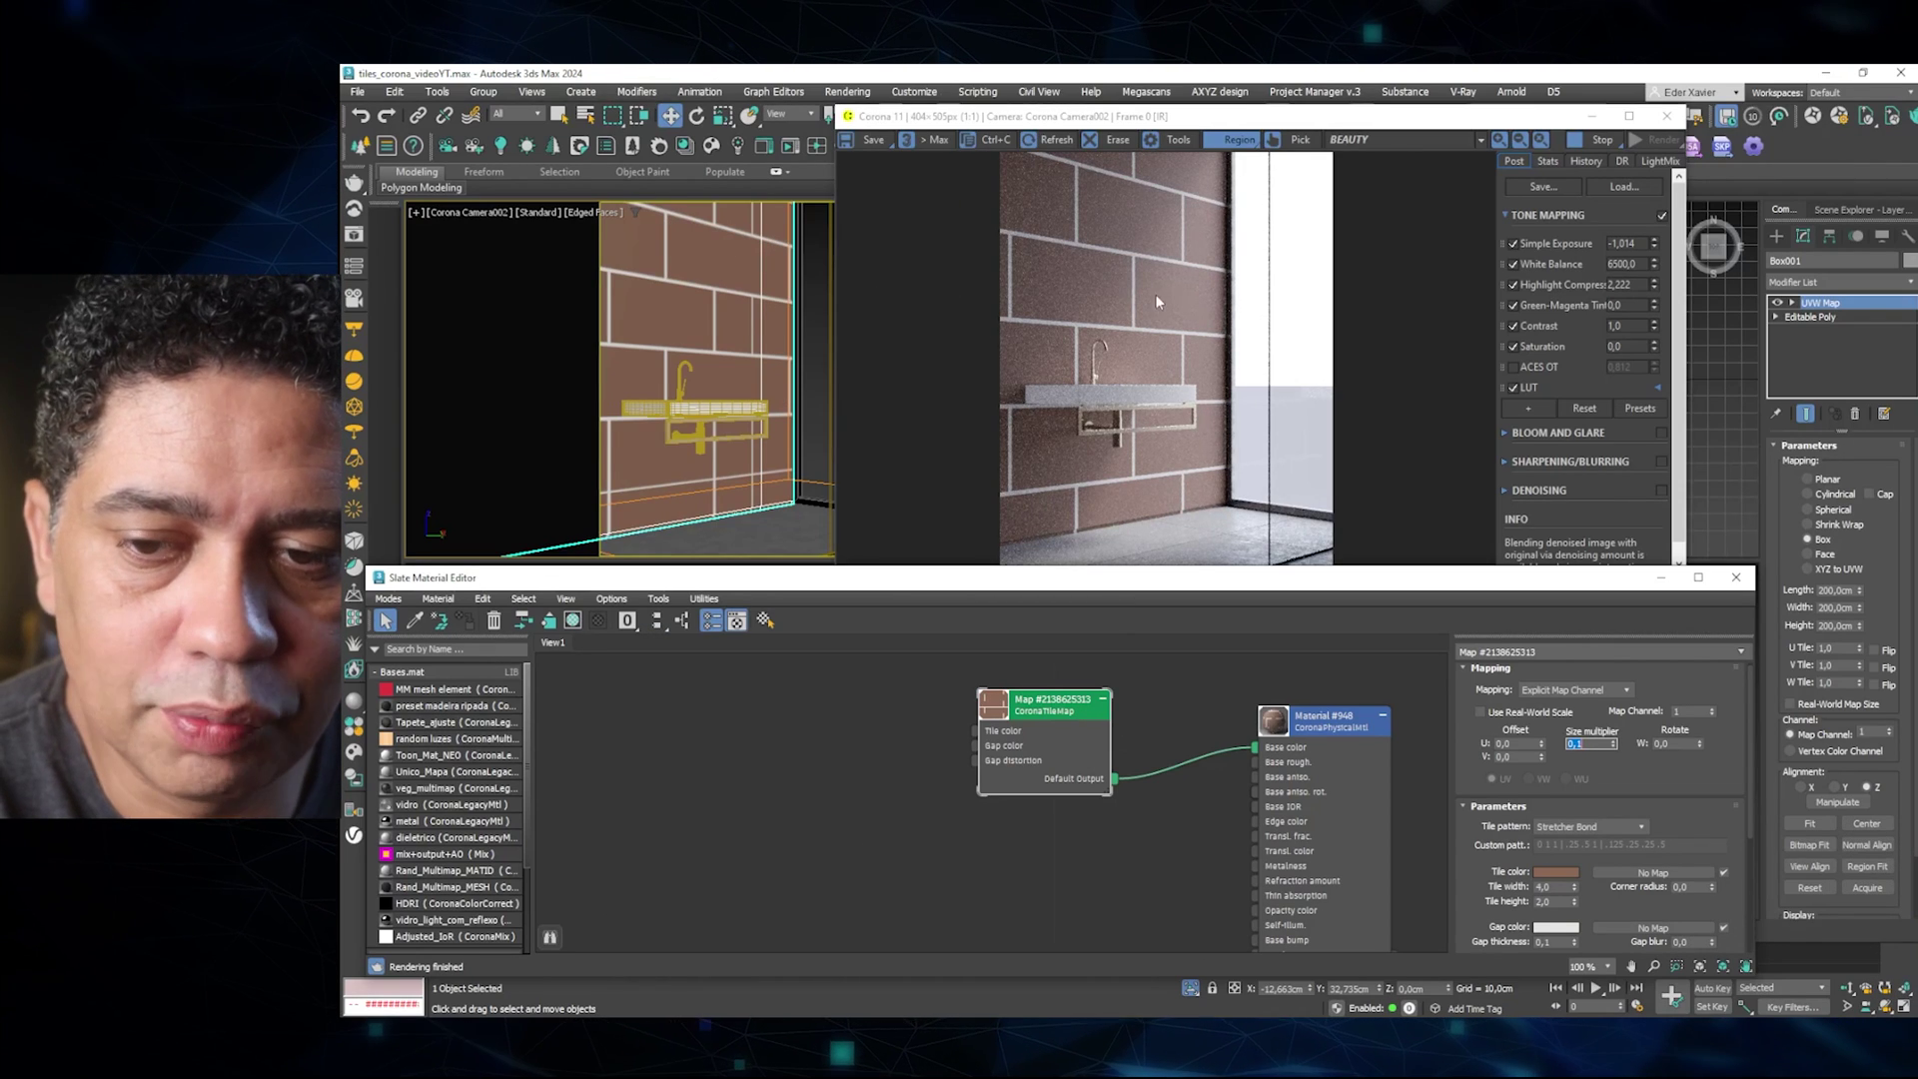
{"action": "left_click_drag", "start_coordinate": [1055, 718], "coordinate": [1036, 736]}
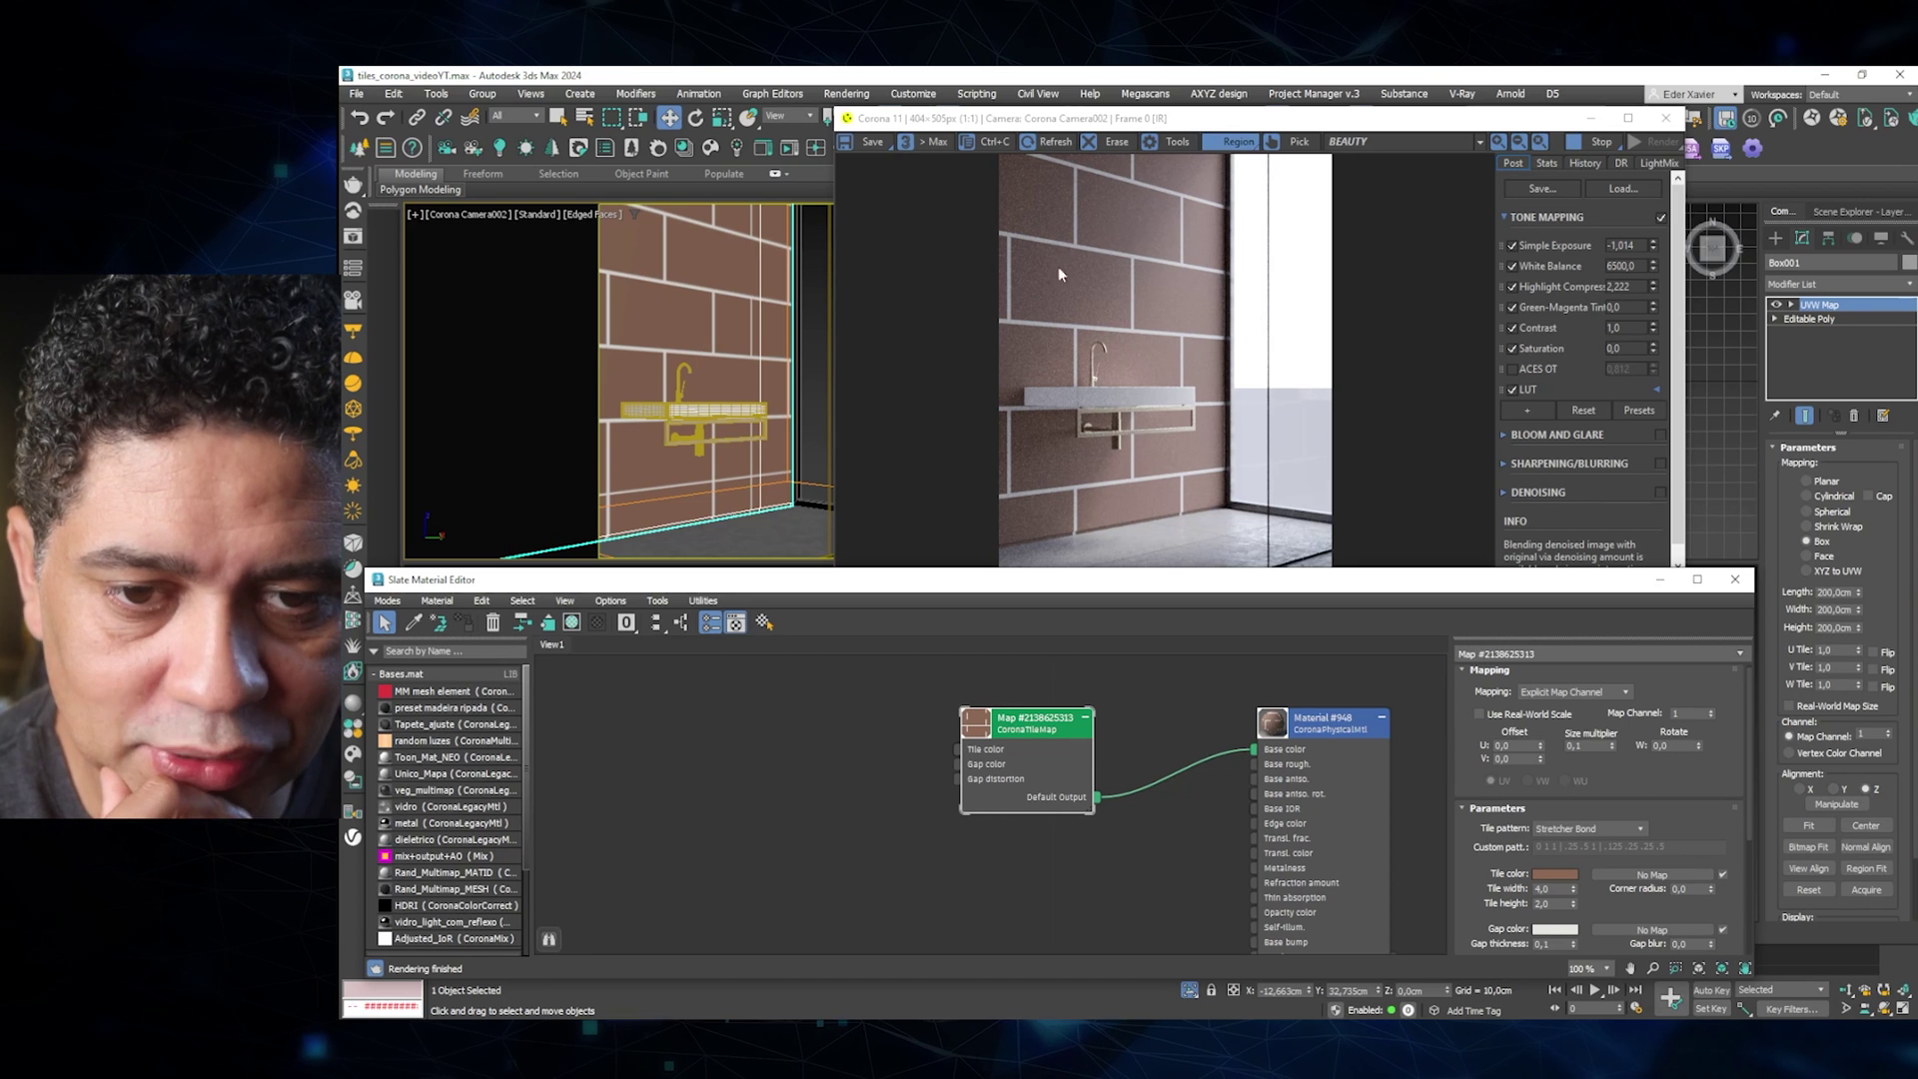
{"action": "left_click_drag", "start_coordinate": [1021, 736], "coordinate": [1054, 736]}
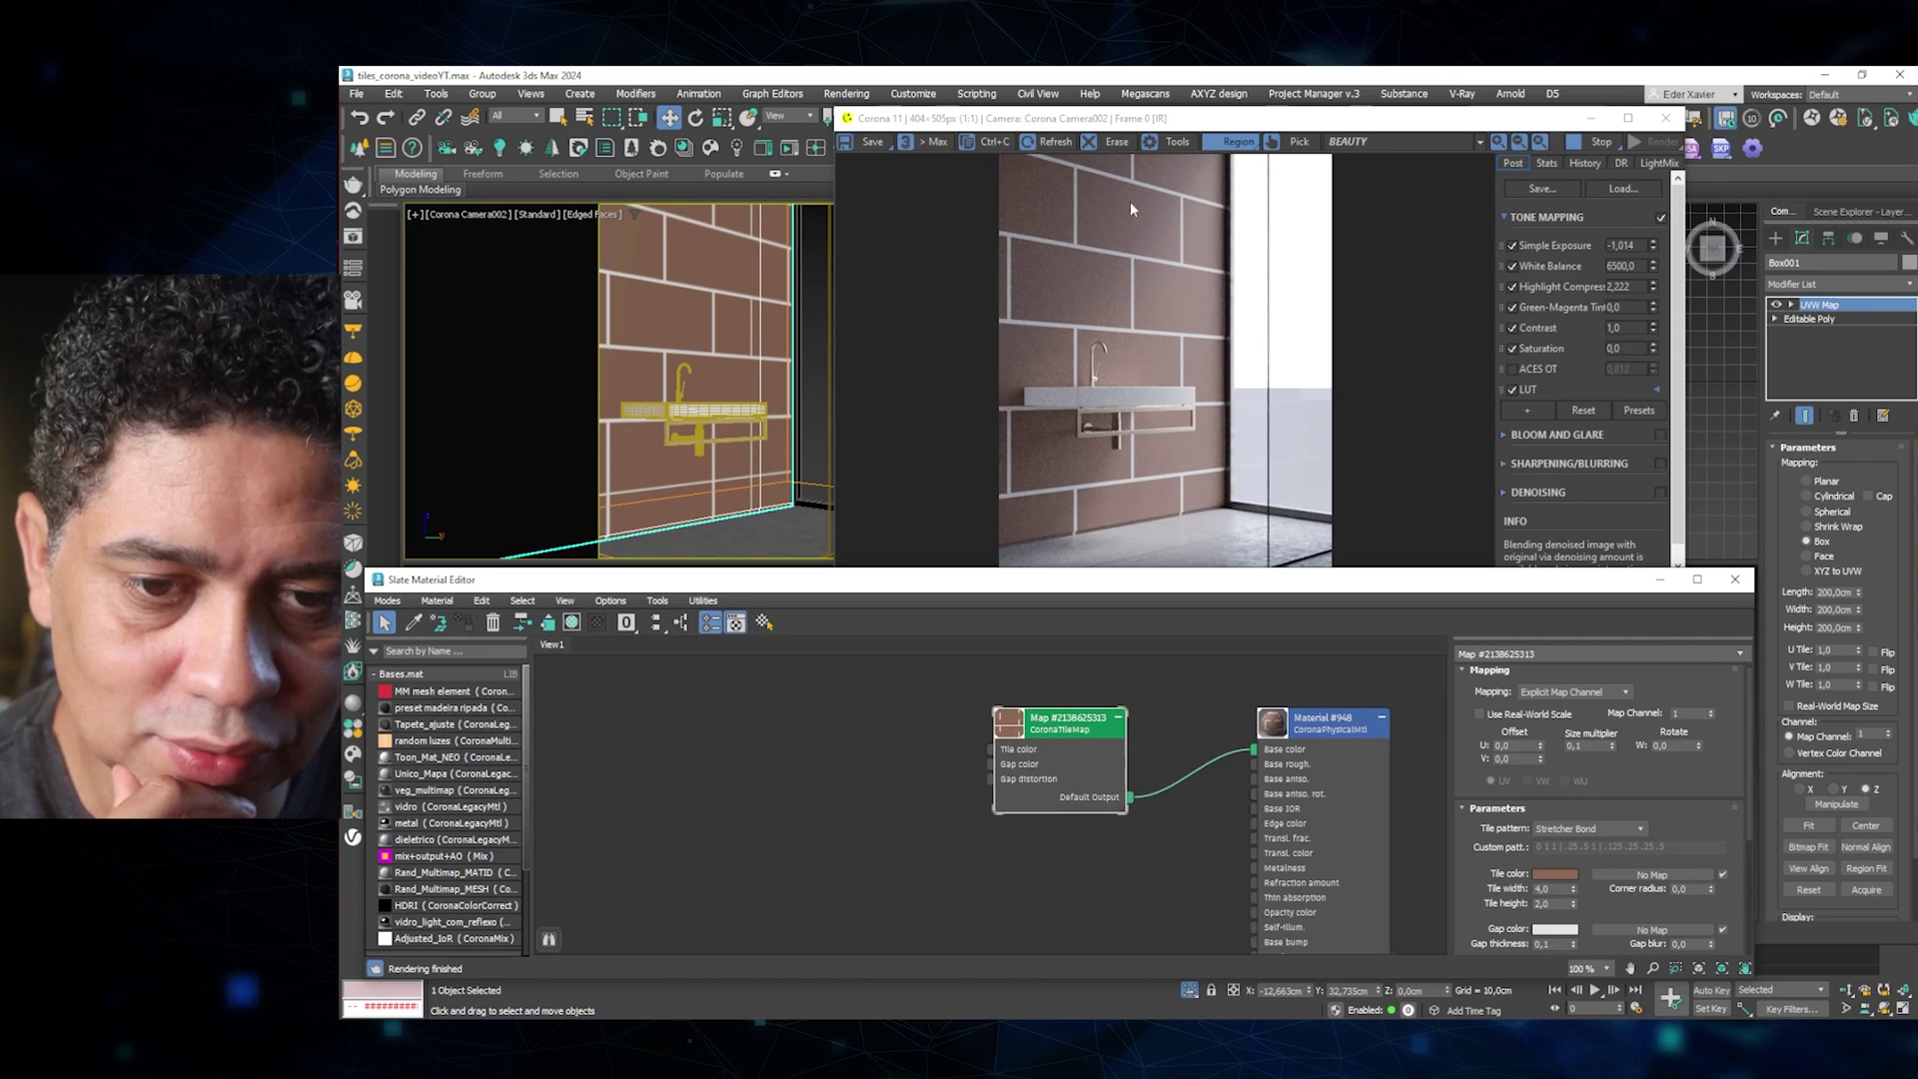
{"action": "left_click_drag", "start_coordinate": [1540, 748], "coordinate": [1479, 550]}
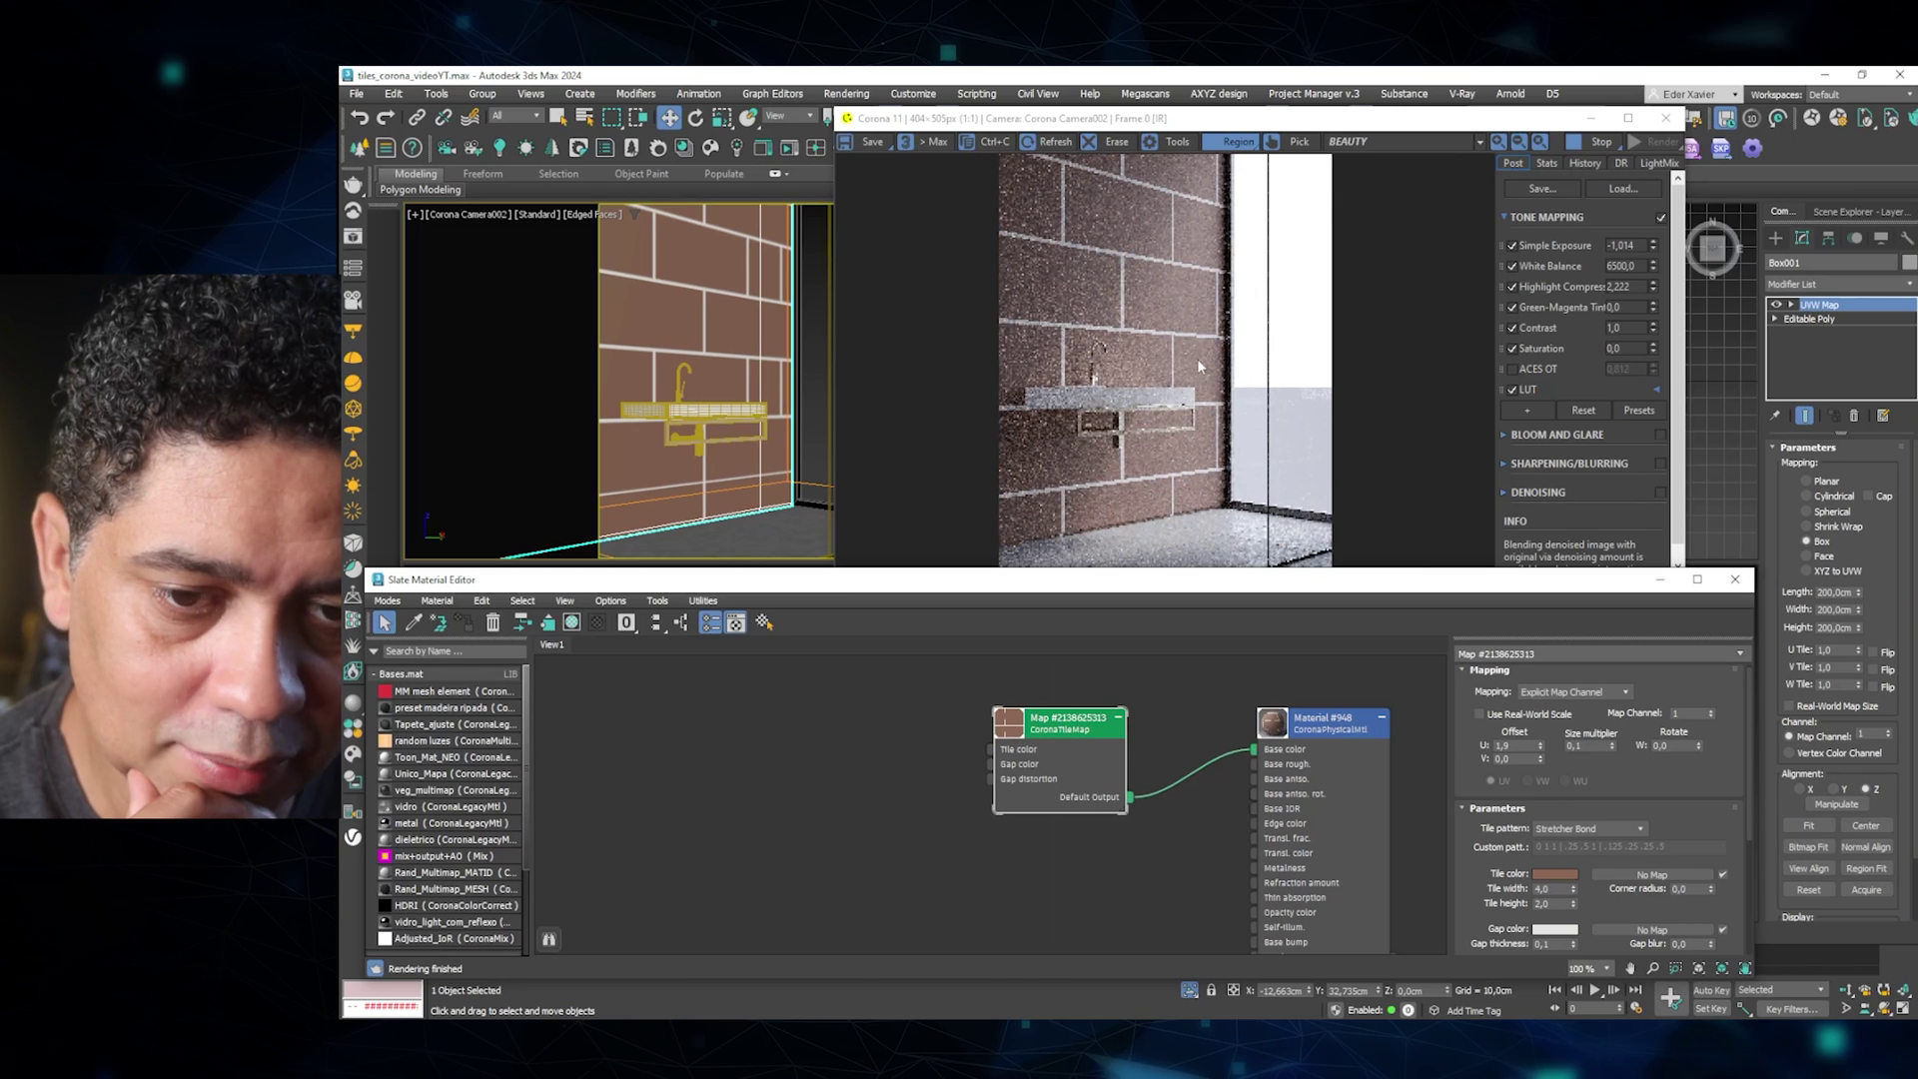
{"action": "left_click_drag", "start_coordinate": [1543, 745], "coordinate": [1536, 715]}
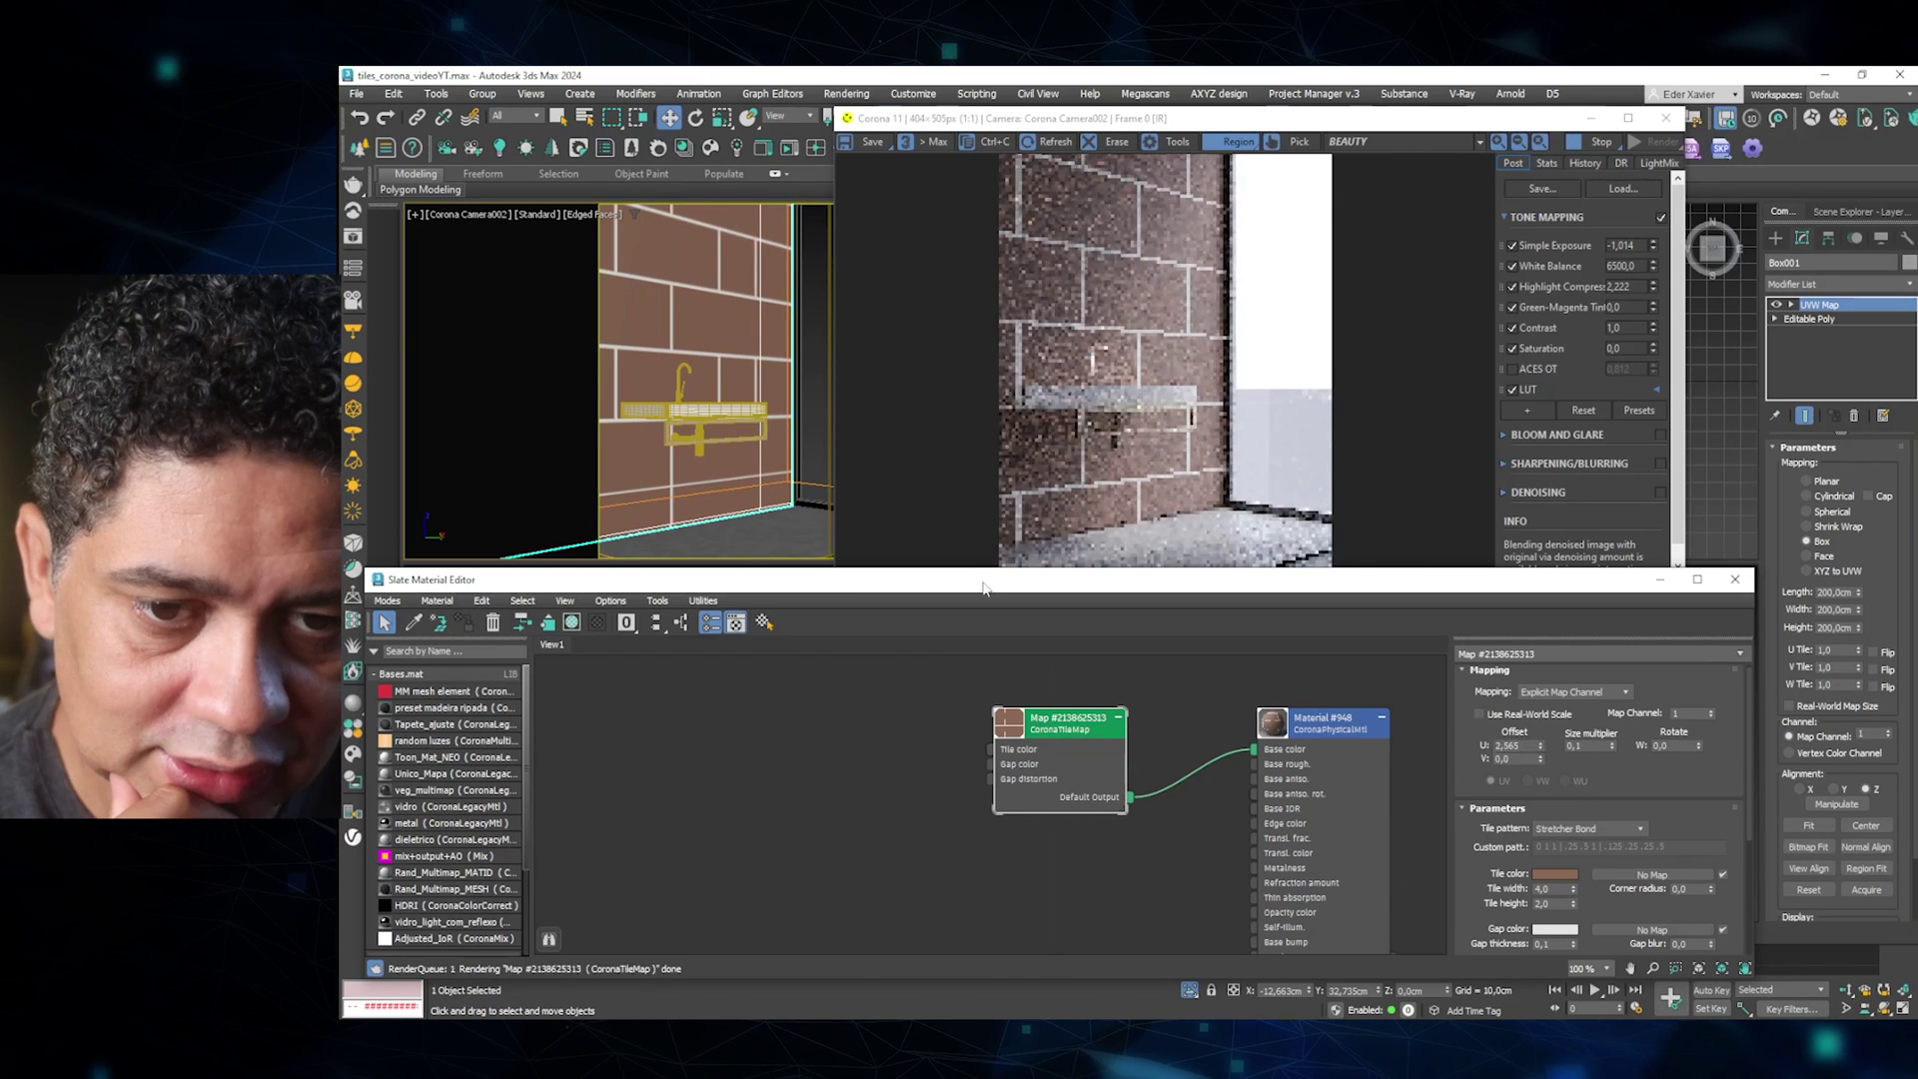
{"action": "right_click", "coordinate": [1542, 747]}
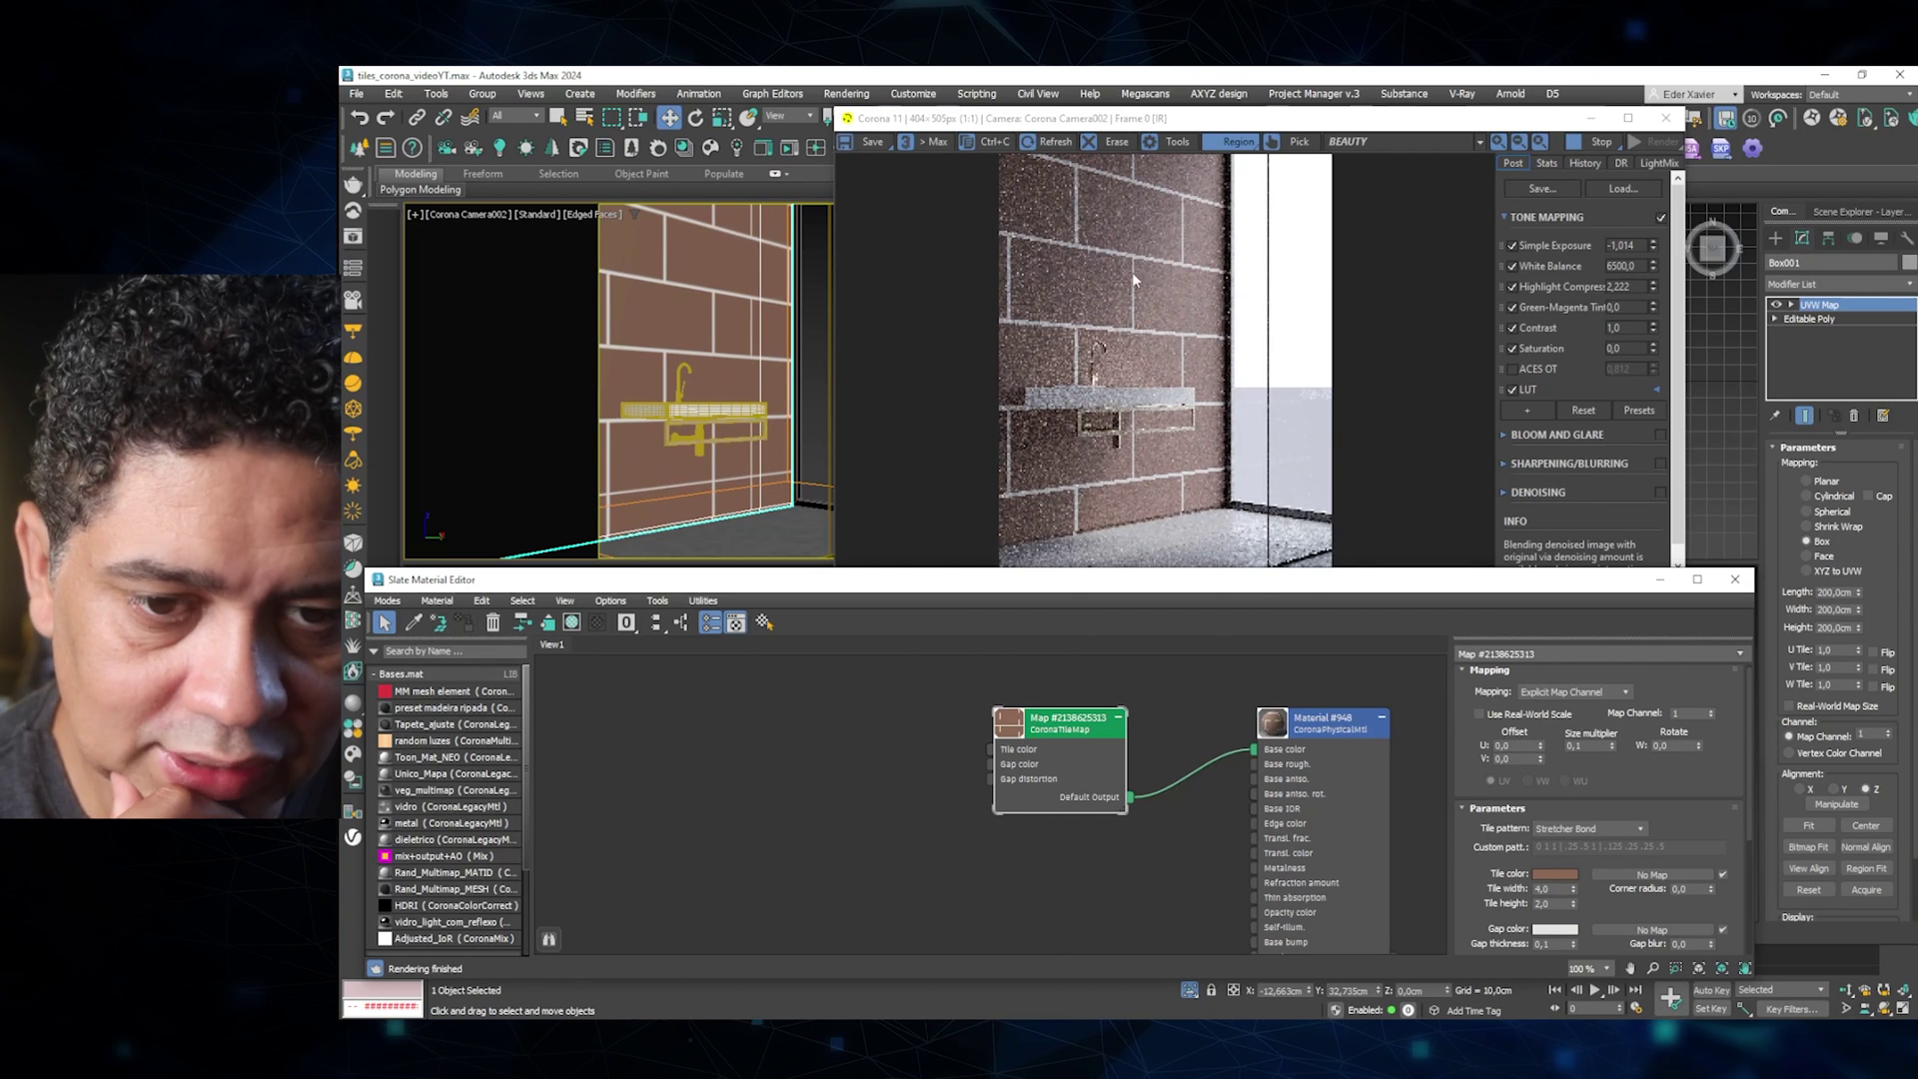
{"action": "left_click_drag", "start_coordinate": [1539, 758], "coordinate": [1539, 764]}
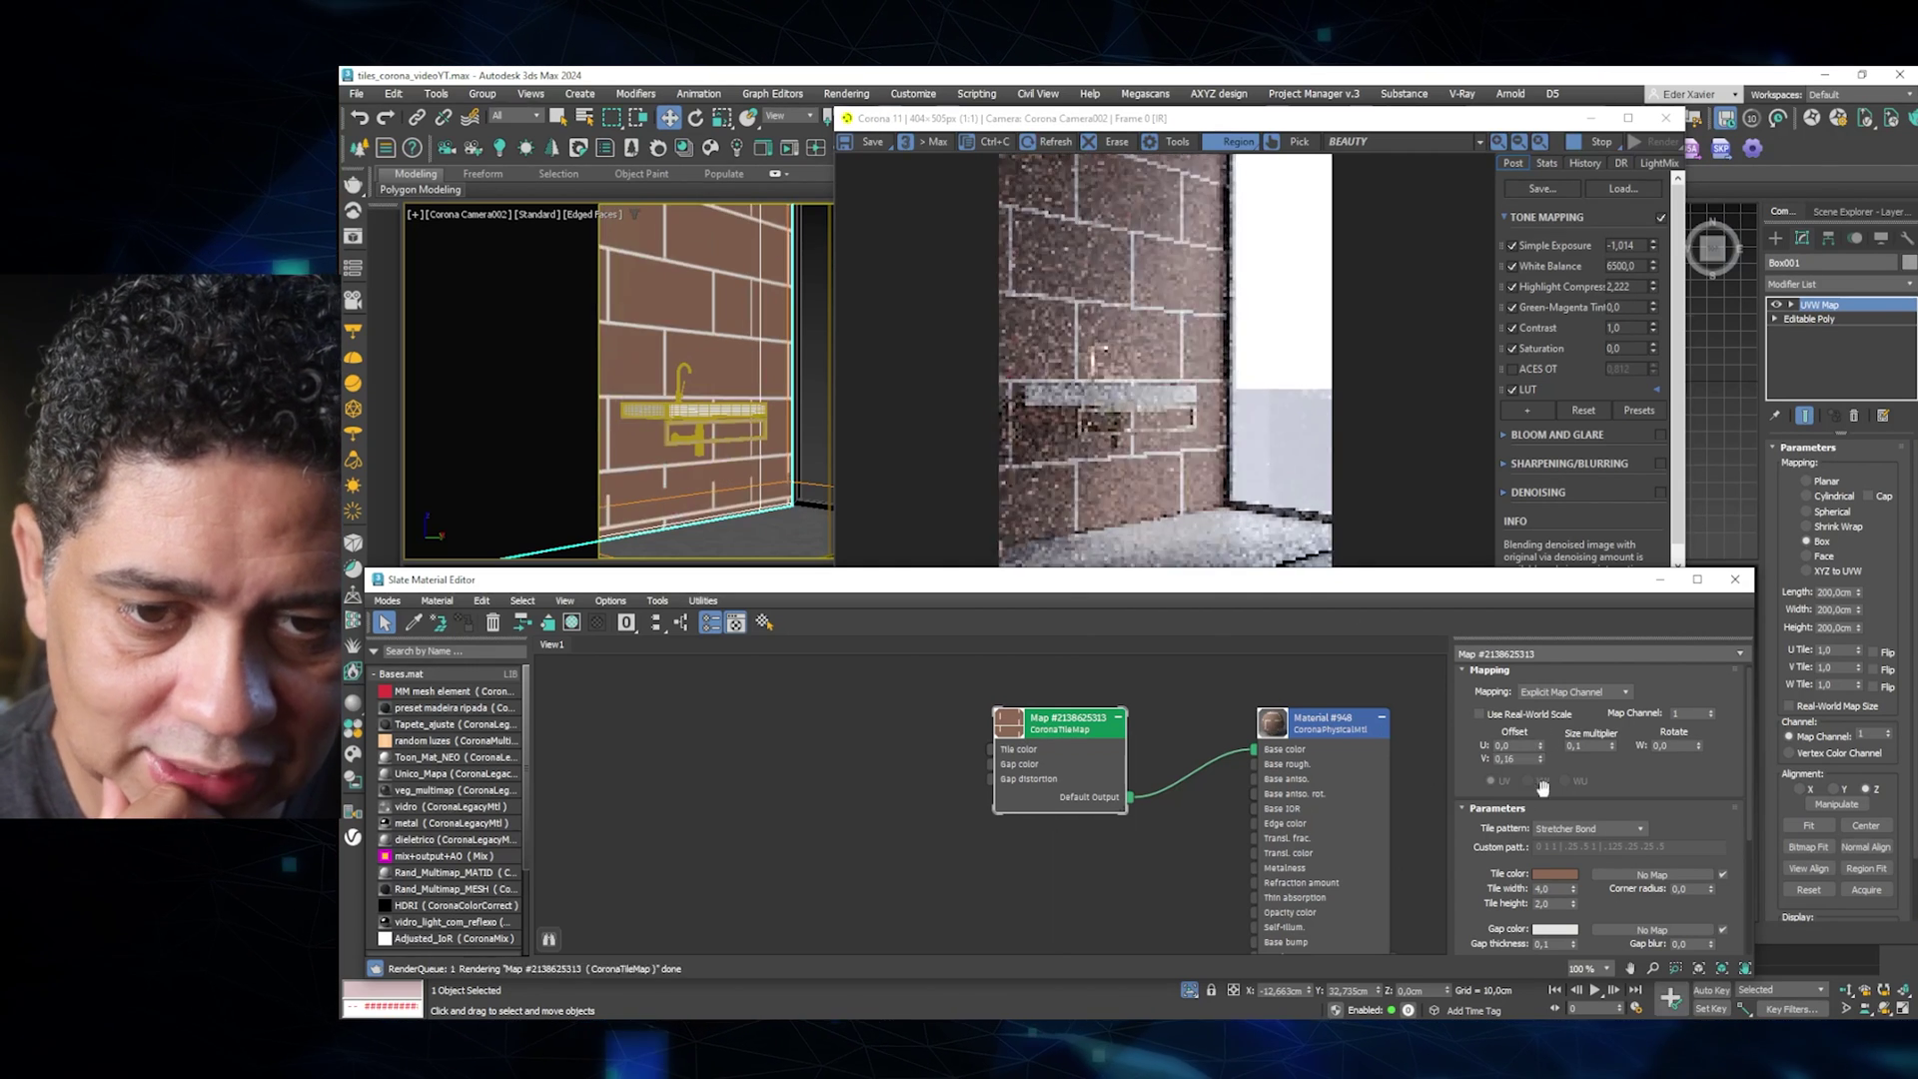
{"action": "right_click", "coordinate": [1539, 759]}
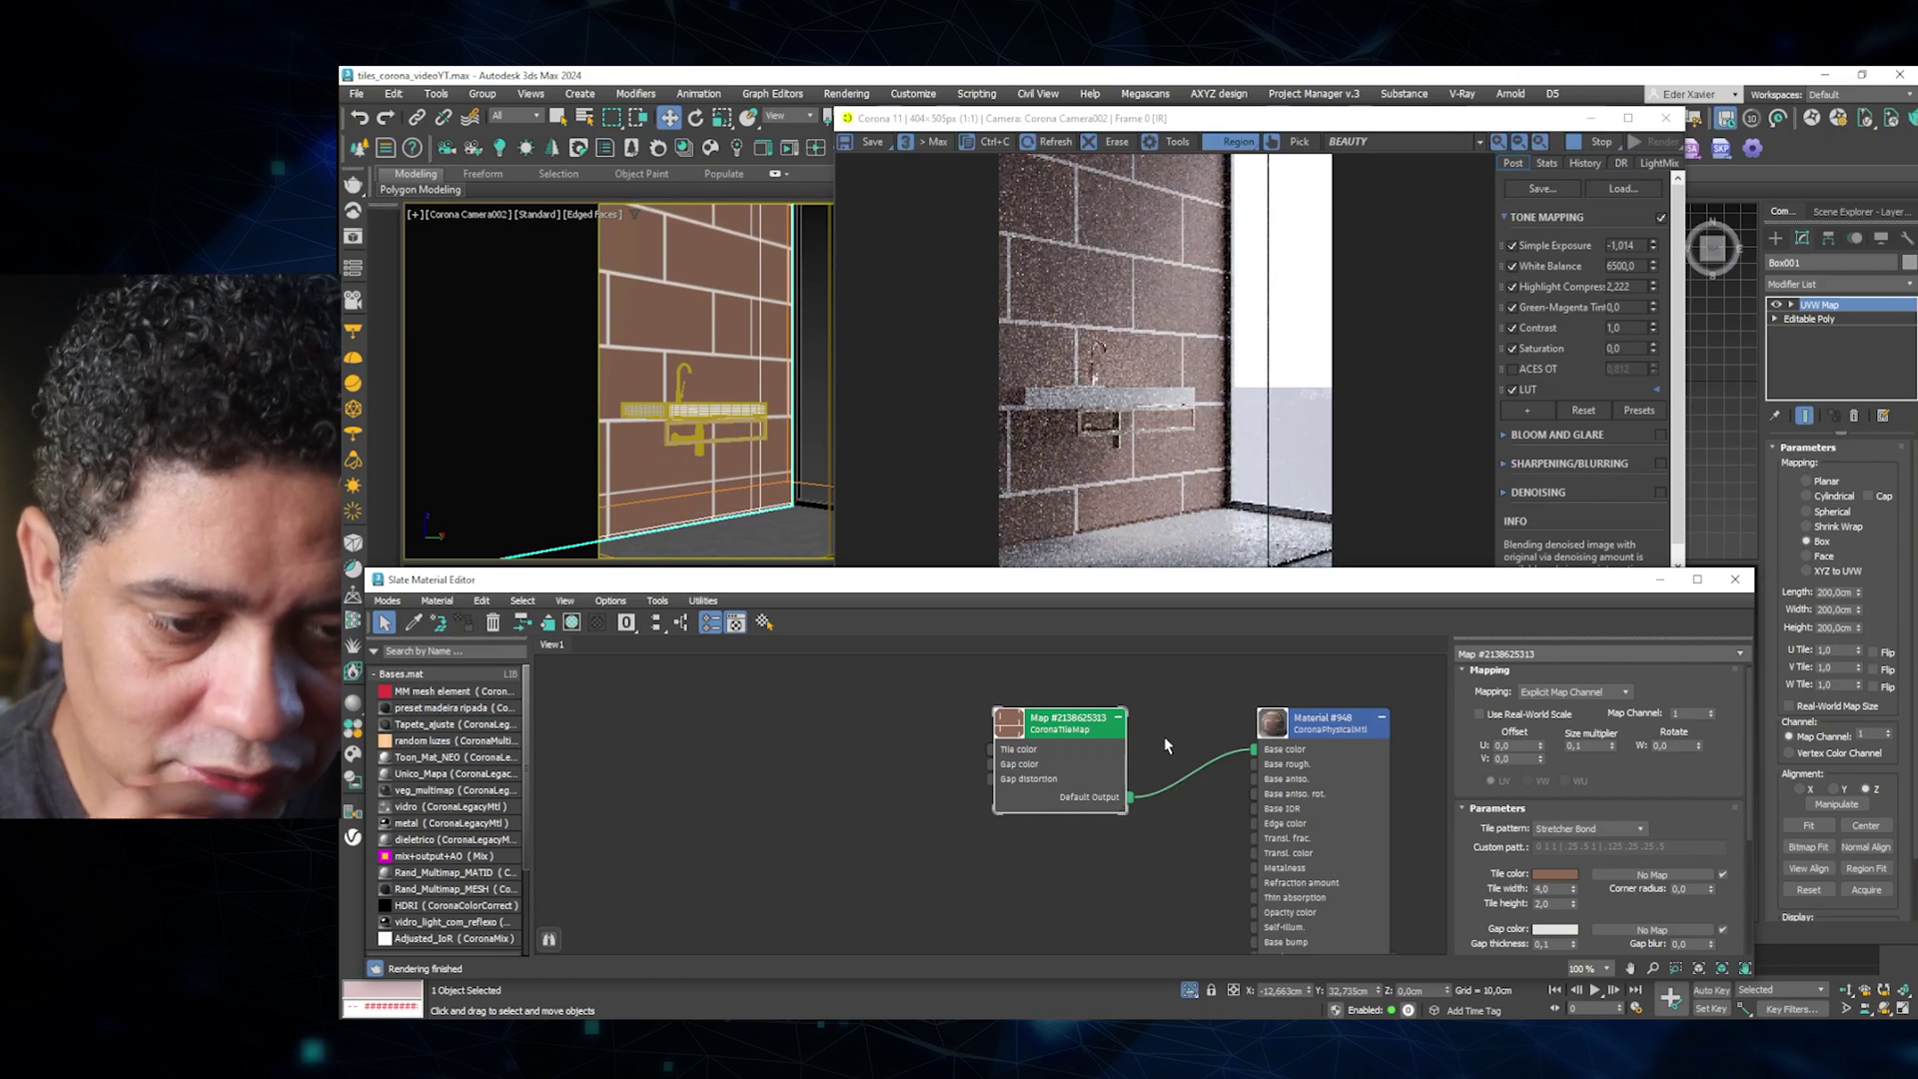
{"action": "mouse_move", "coordinate": [1698, 745]}
{"action": "left_mouse_down"}
{"action": "mouse_move", "coordinate": [1669, 814]}
{"action": "mouse_move", "coordinate": [1487, 844]}
{"action": "mouse_move", "coordinate": [1487, 861]}
{"action": "left_mouse_up"}
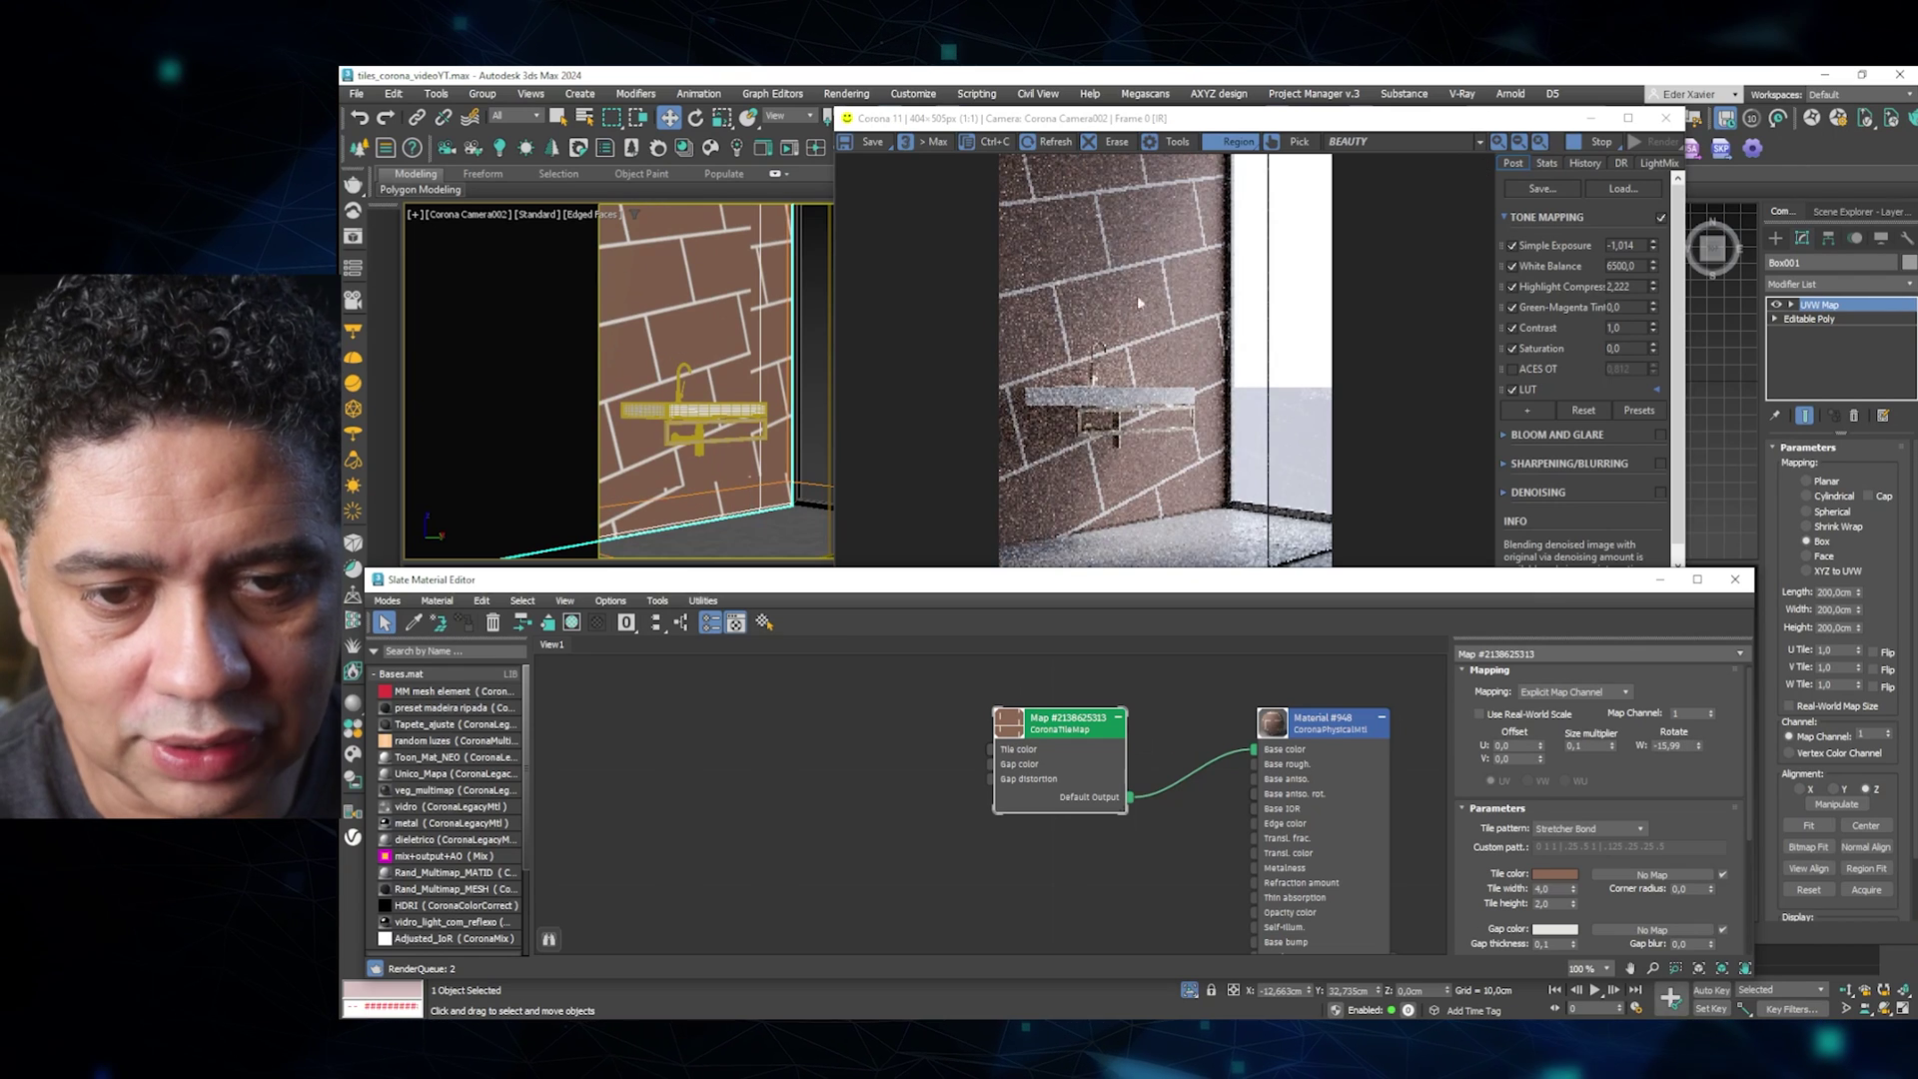
{"action": "right_click", "coordinate": [1698, 745]}
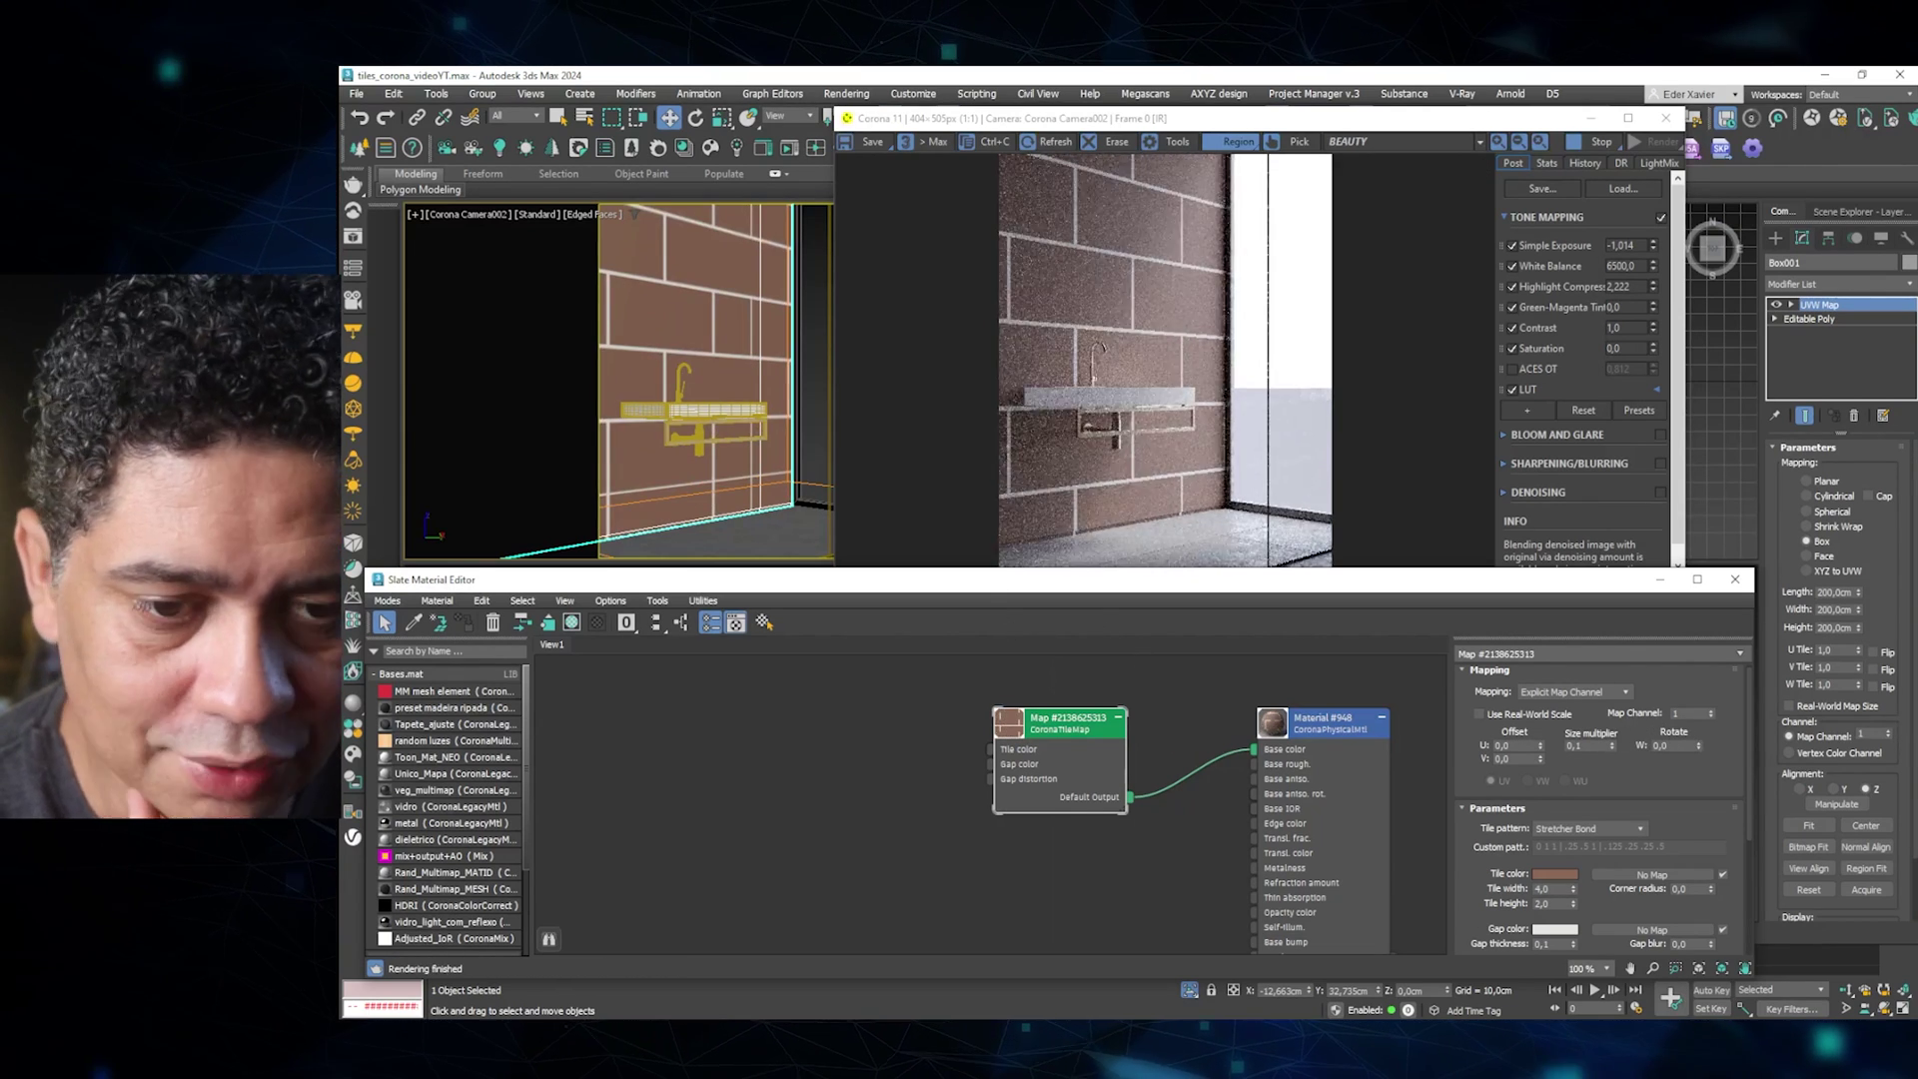
{"action": "scroll", "coordinate": [1466, 723], "scroll_direction": "down", "scroll_amount": 2}
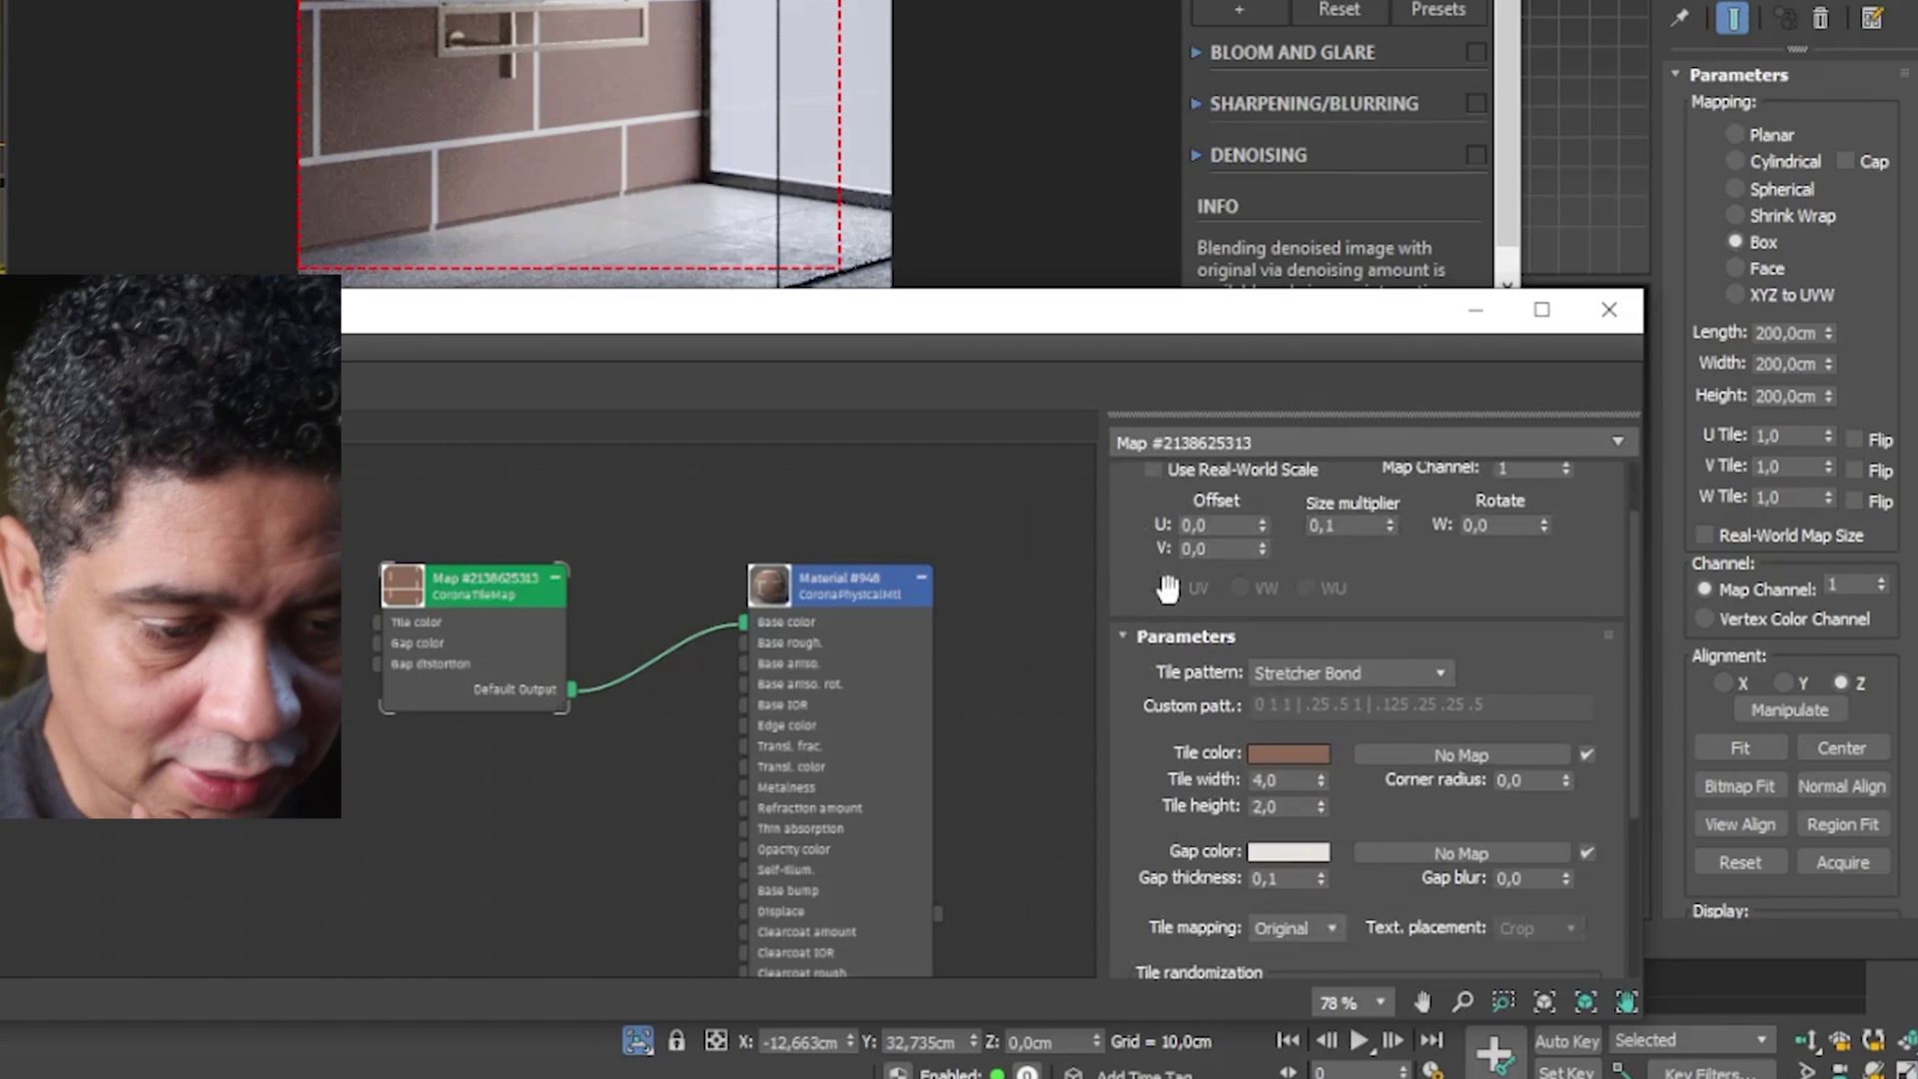
{"action": "scroll", "coordinate": [1162, 596], "scroll_direction": "down", "scroll_amount": 2}
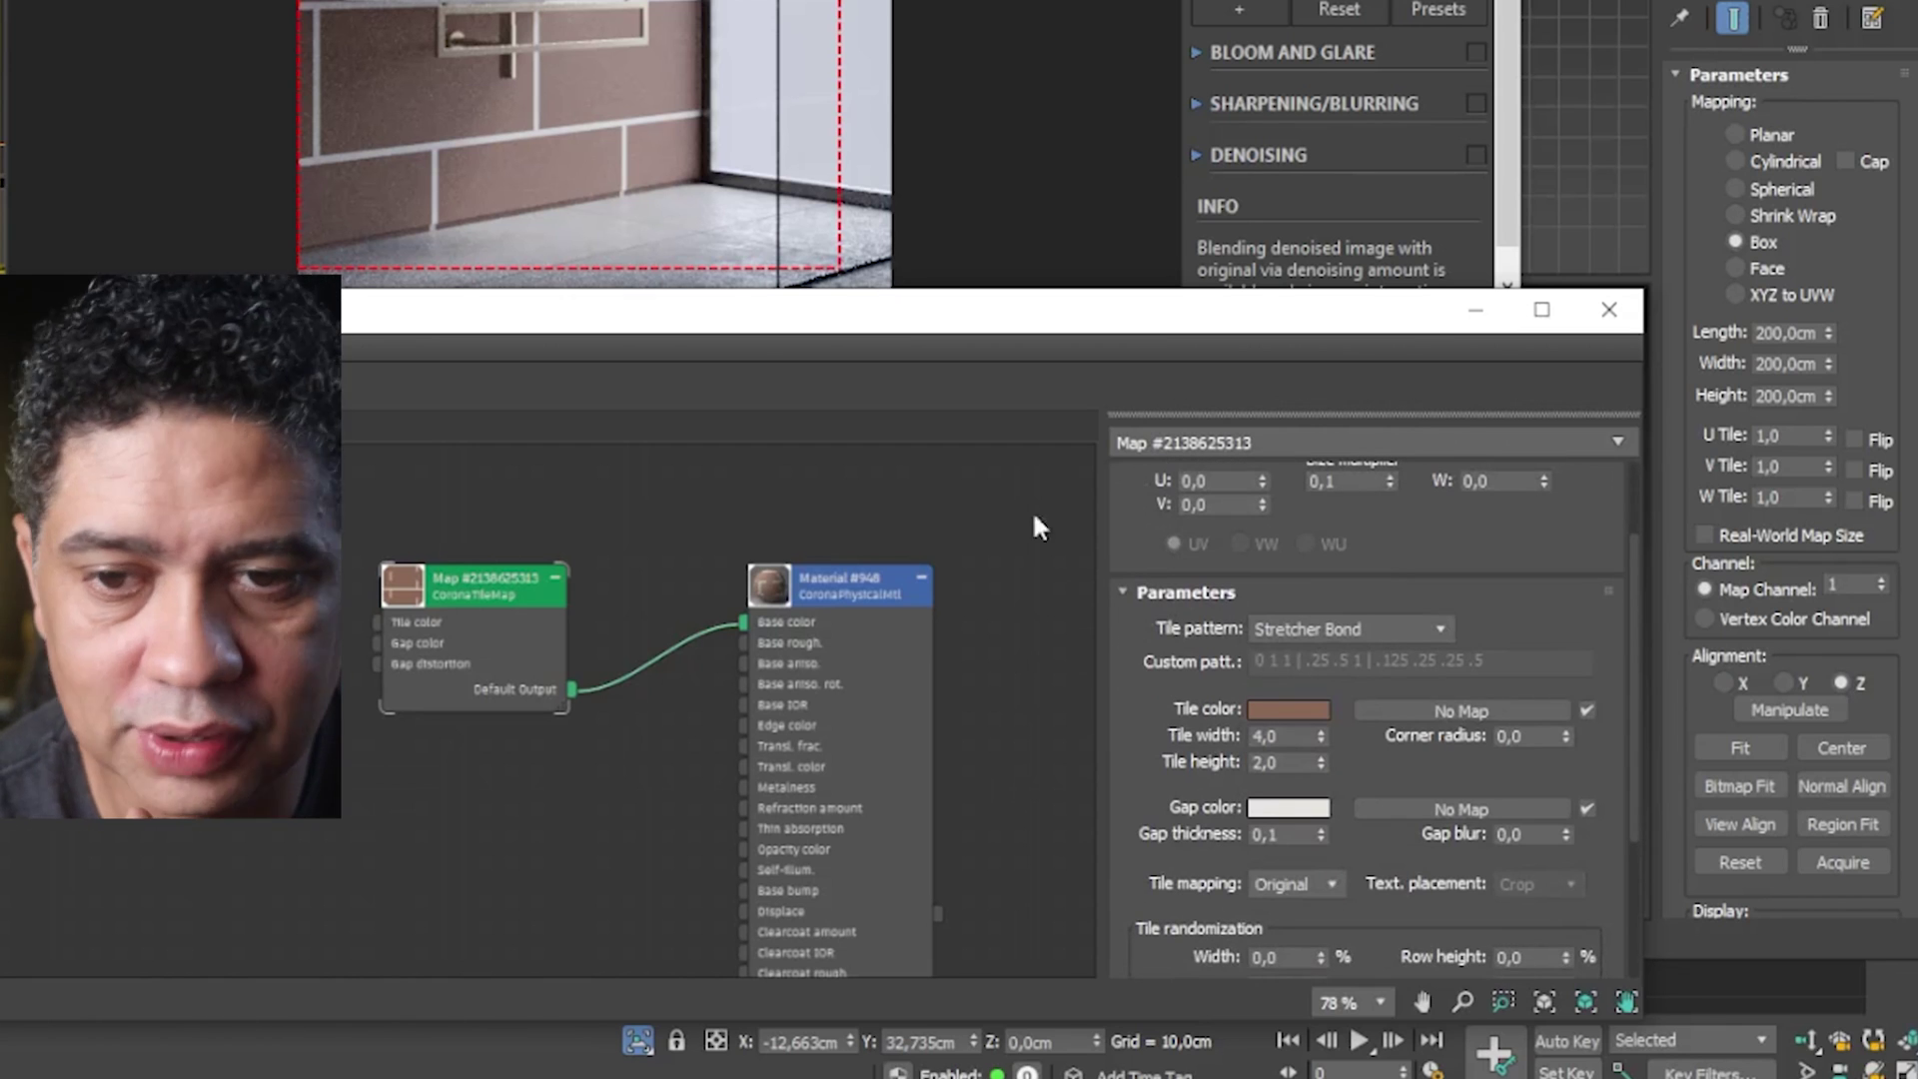
{"action": "left_click", "coordinate": [1304, 626]}
{"action": "left_click", "coordinate": [1298, 667]}
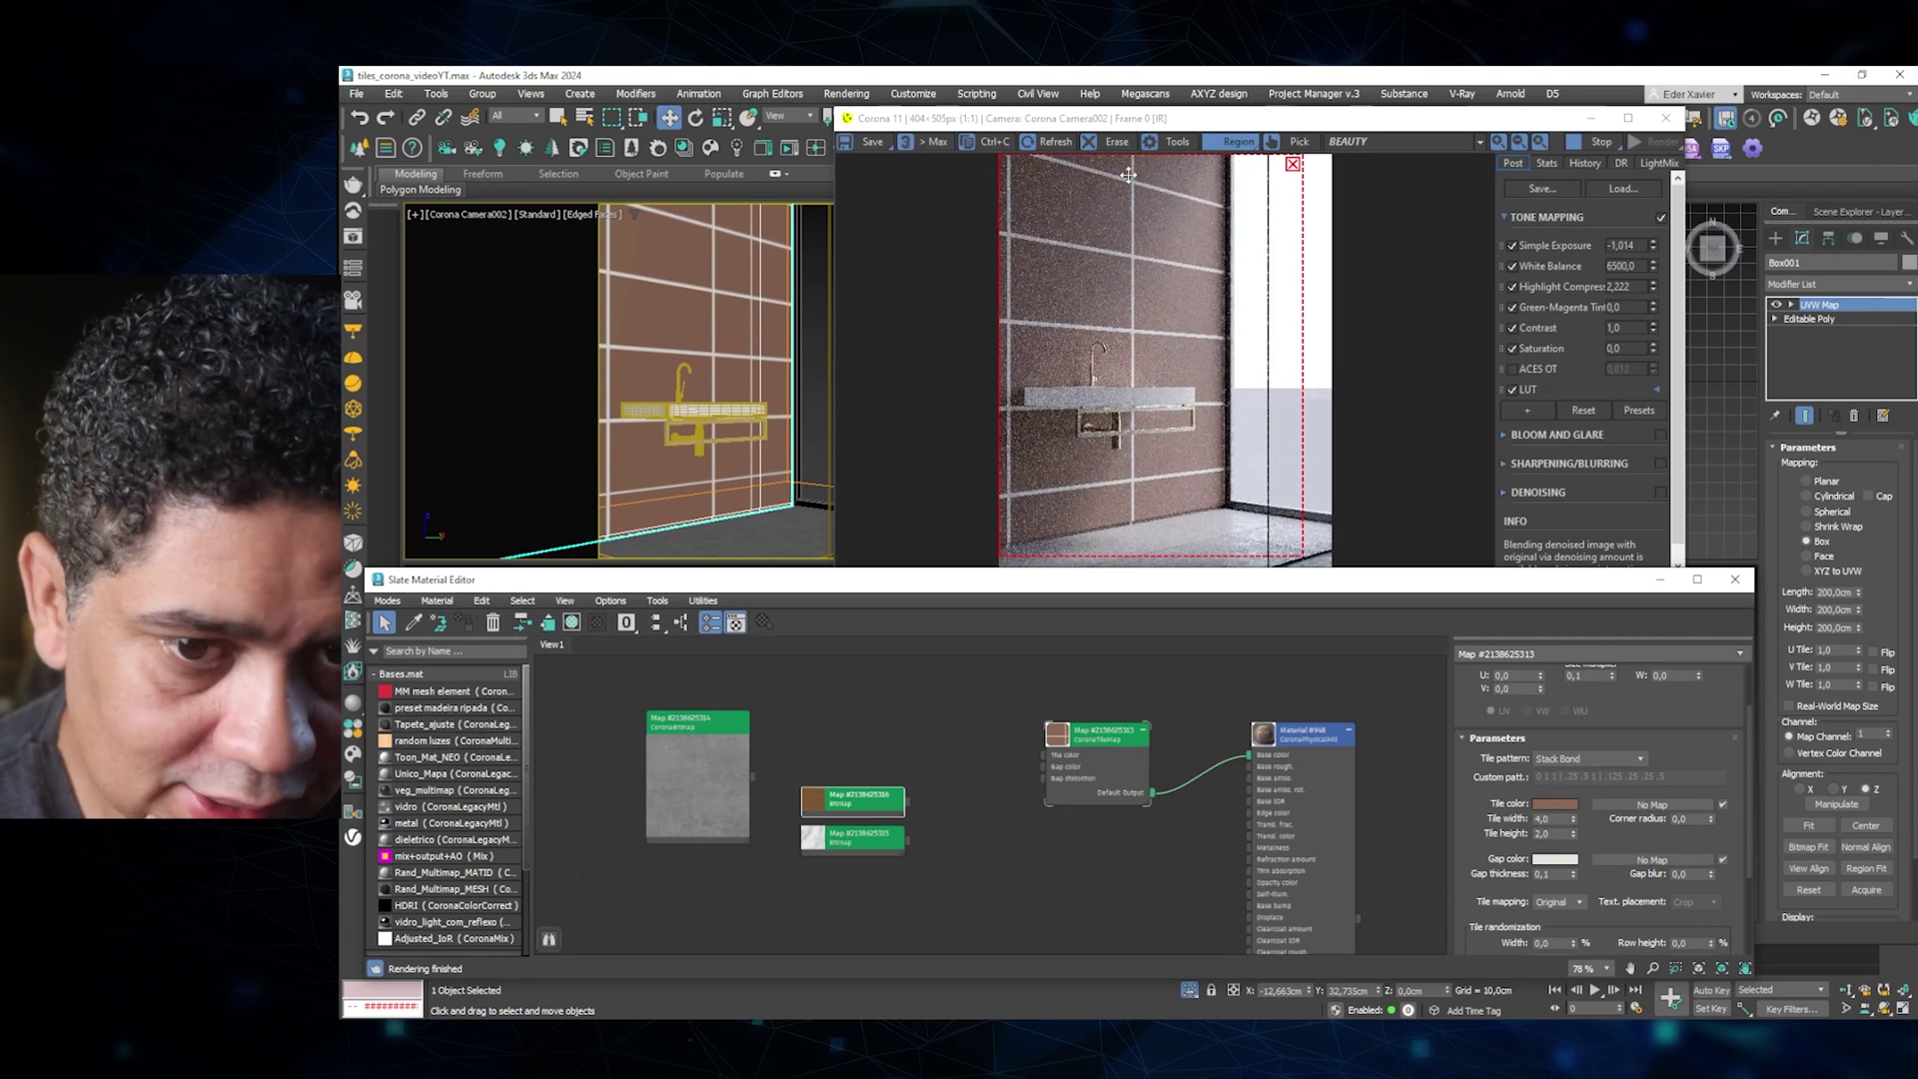
{"action": "left_click", "coordinate": [1640, 759]}
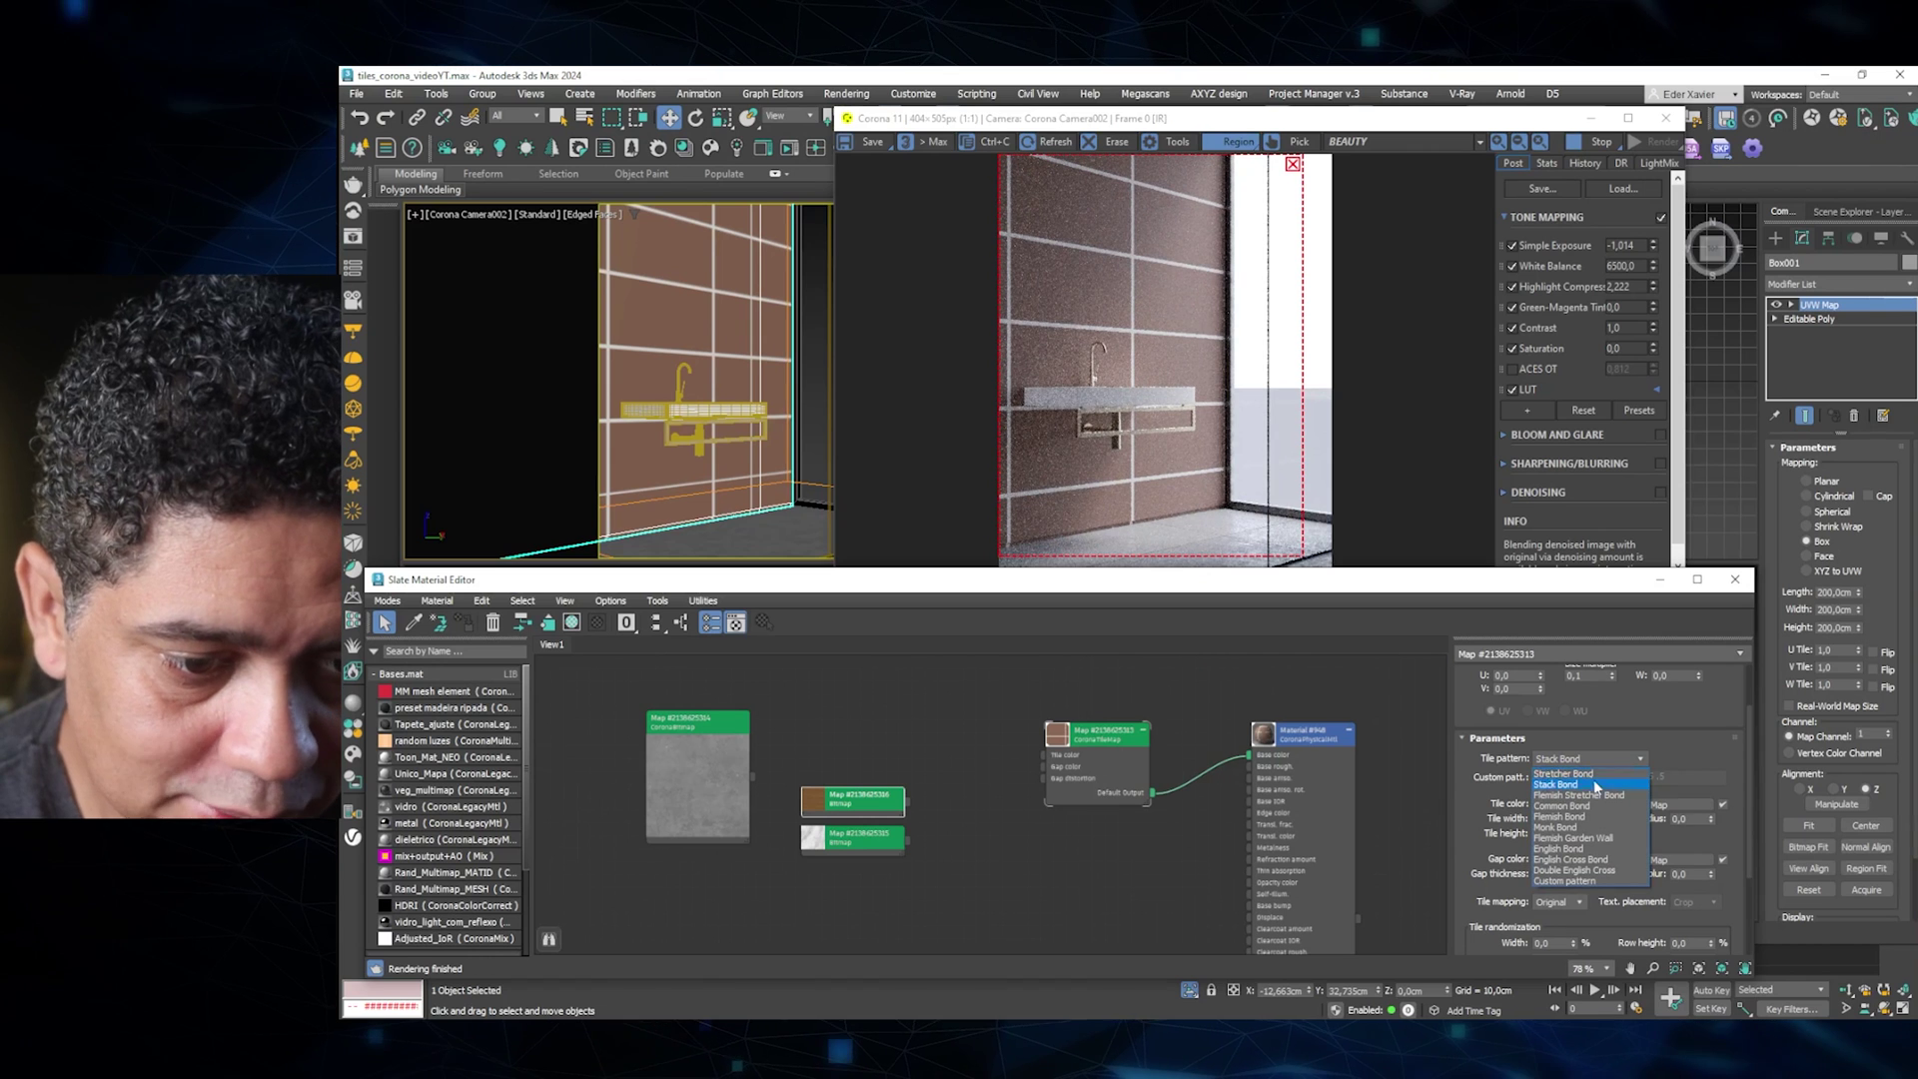
{"action": "left_click", "coordinate": [1574, 794]}
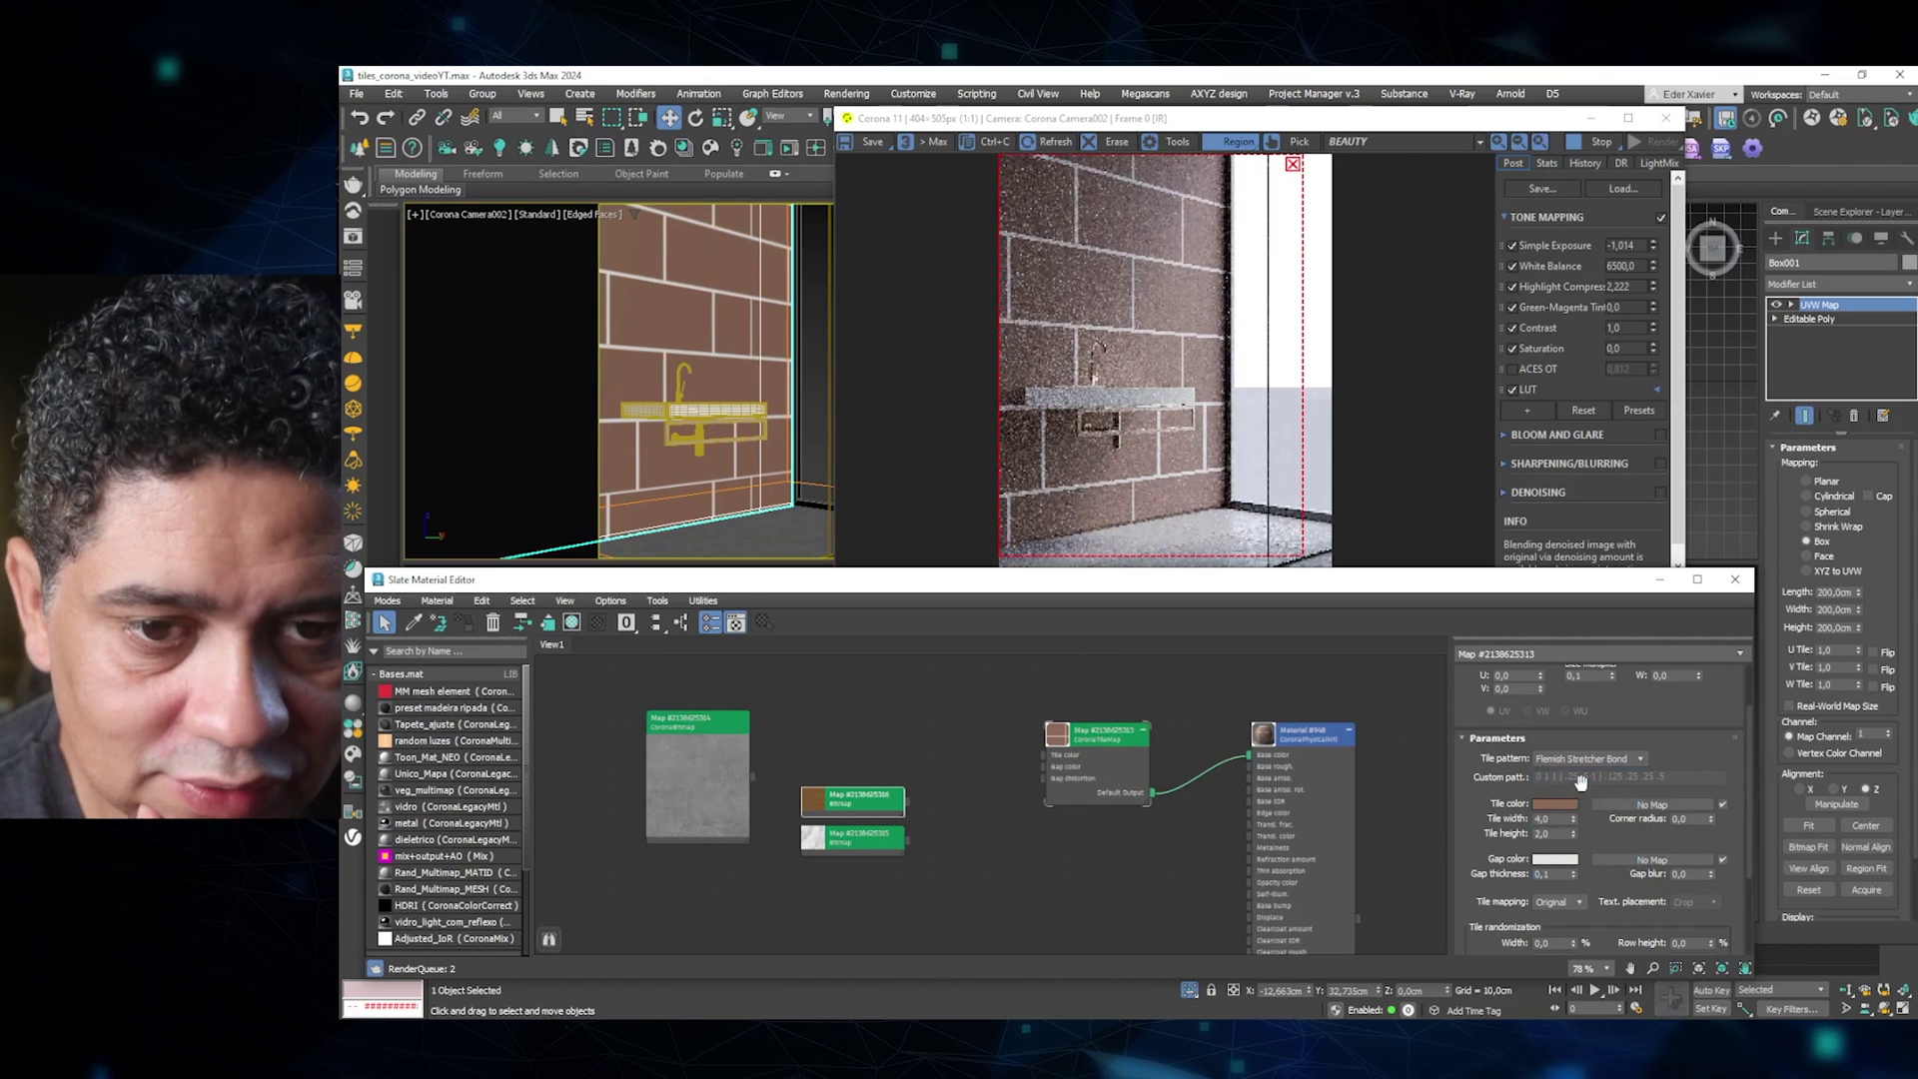
{"action": "left_click", "coordinate": [1588, 756]}
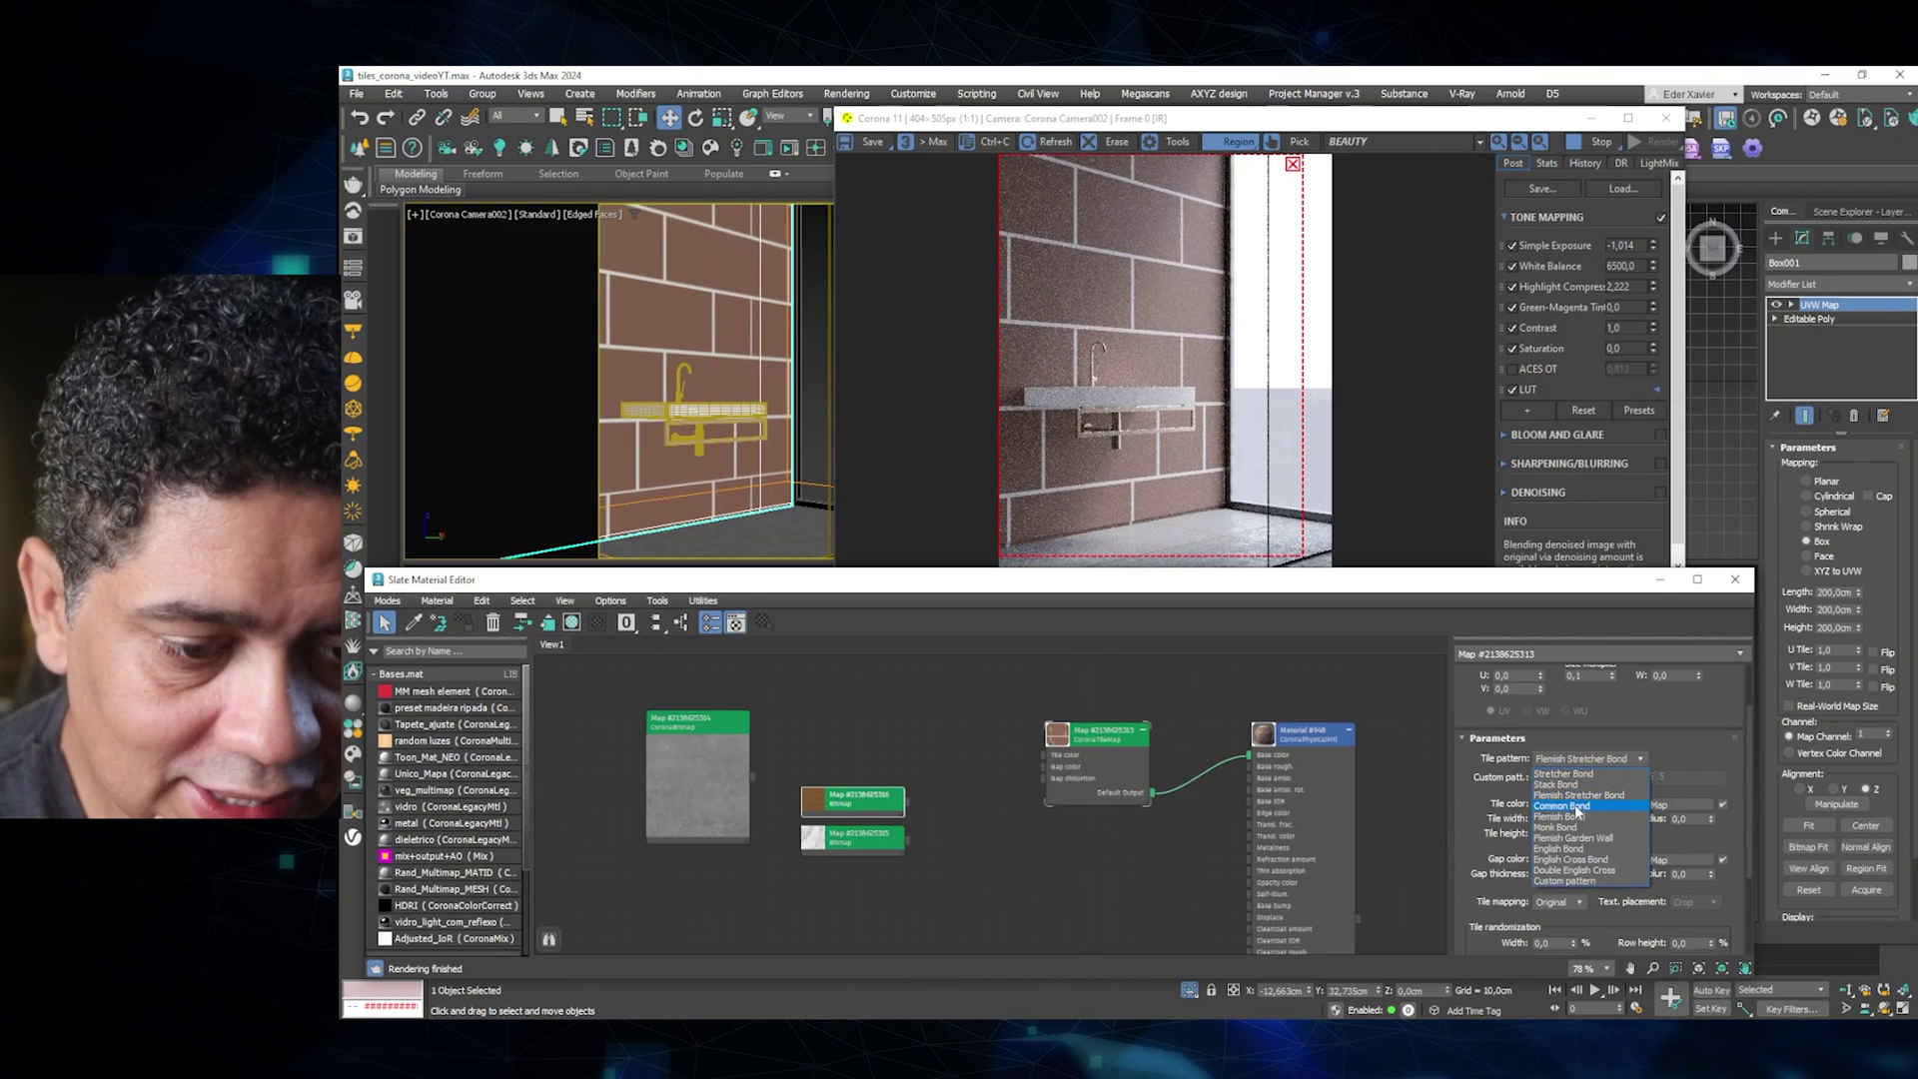
{"action": "left_click", "coordinate": [1576, 807]}
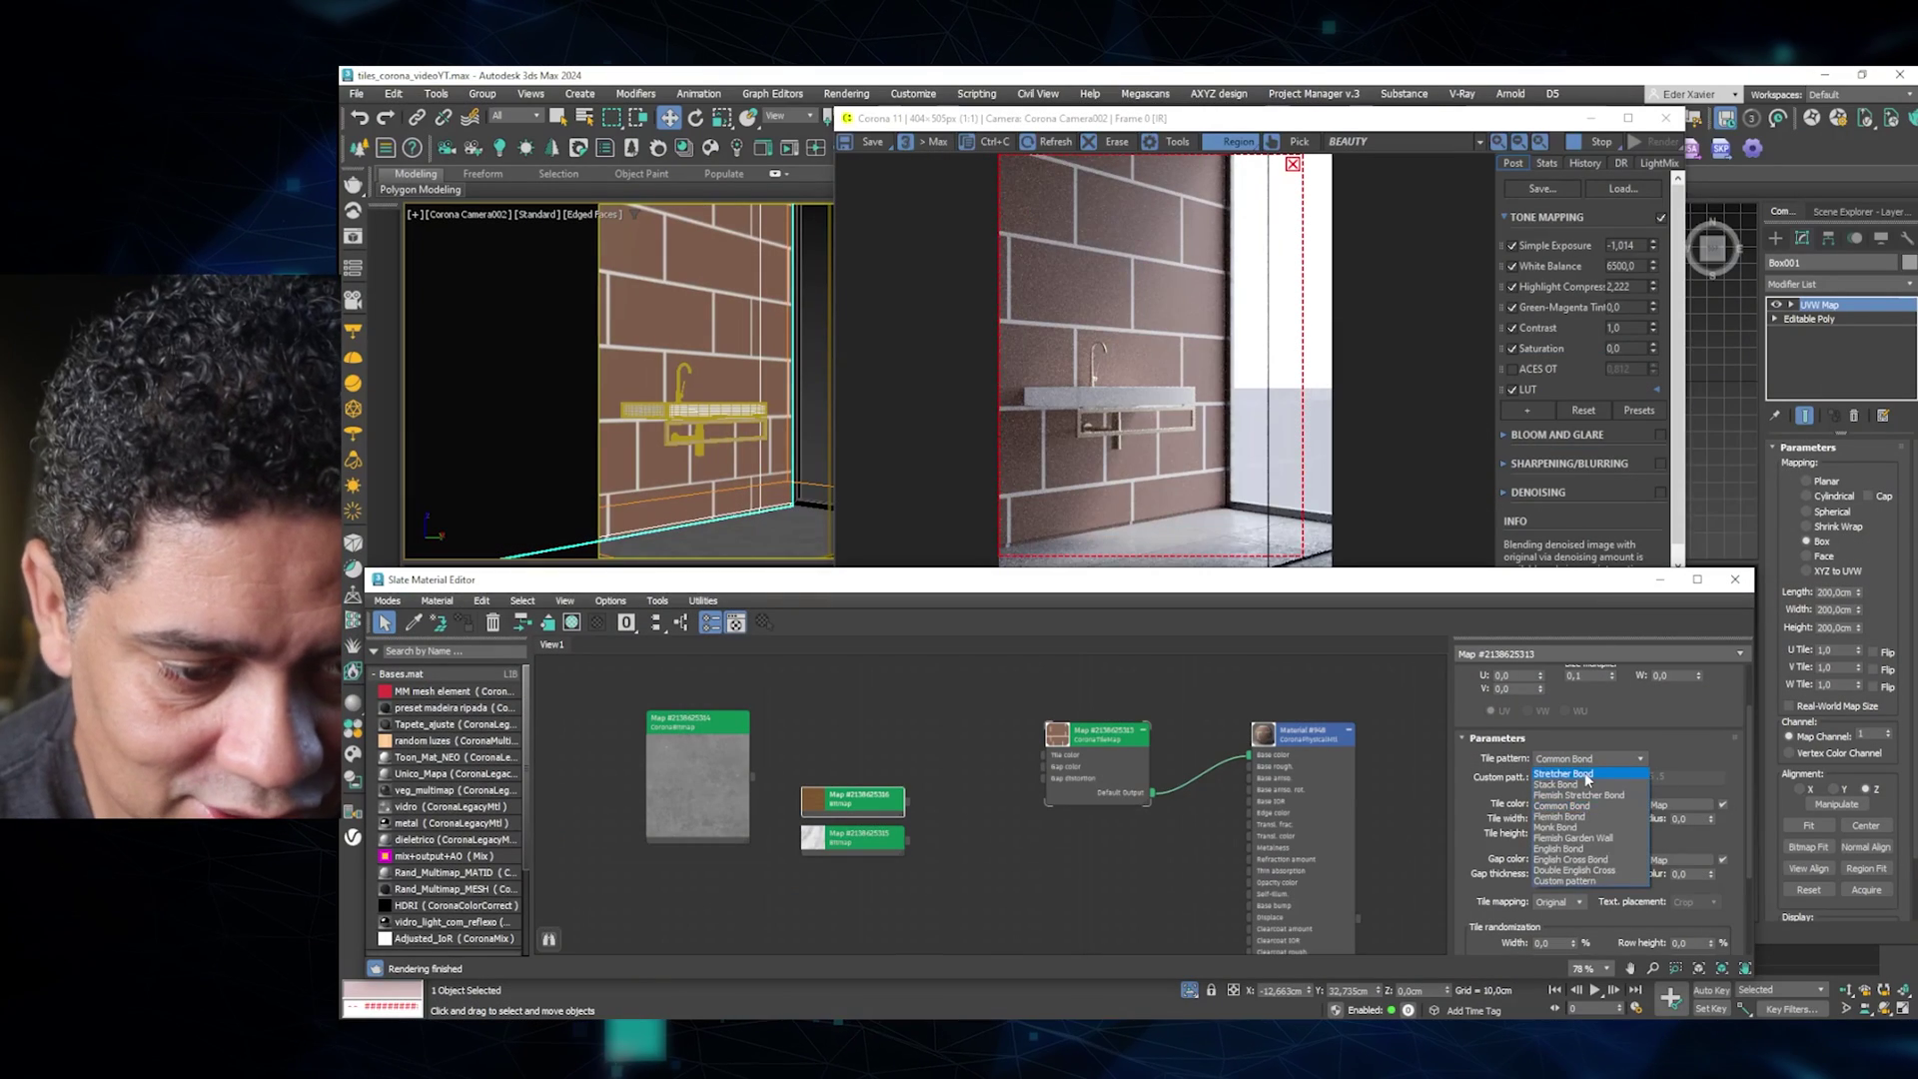
{"action": "left_click", "coordinate": [1589, 760]}
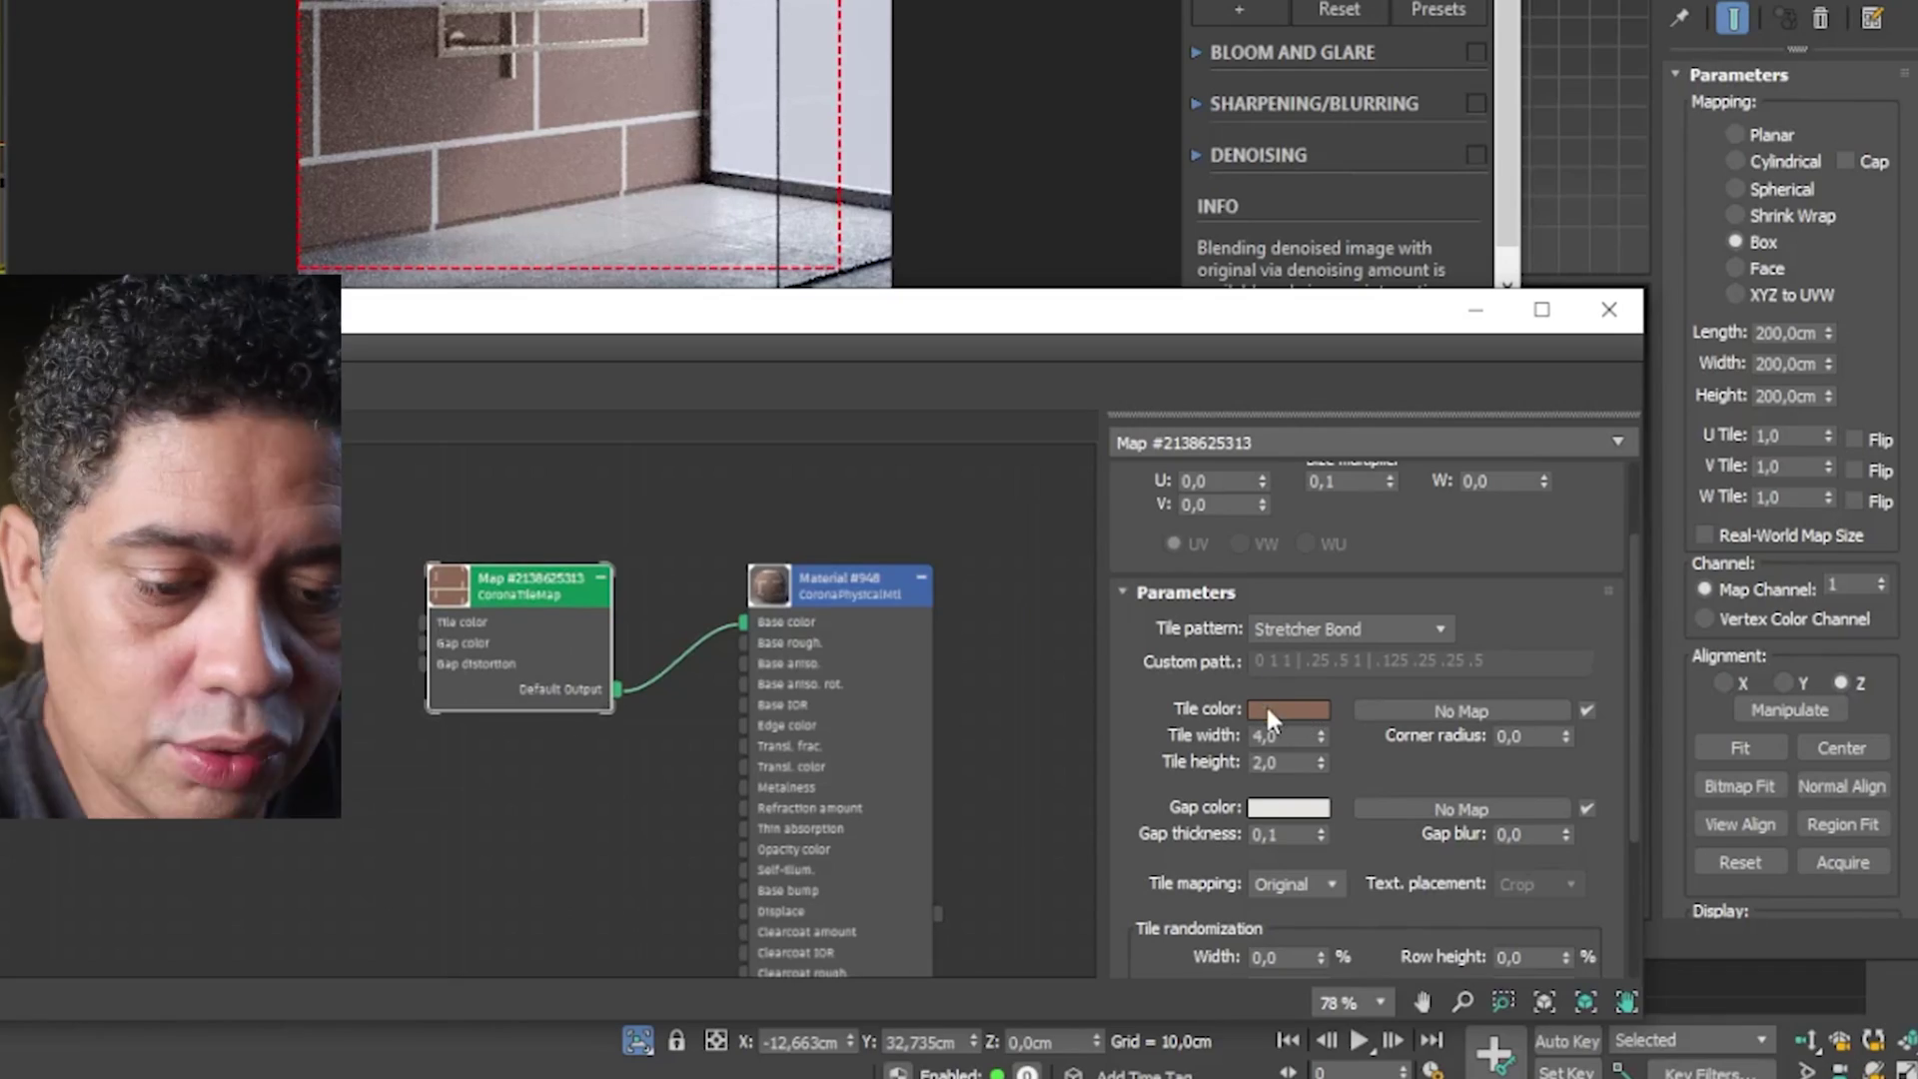
{"action": "left_click", "coordinate": [1267, 711]}
{"action": "left_click_drag", "start_coordinate": [975, 446], "coordinate": [962, 447]}
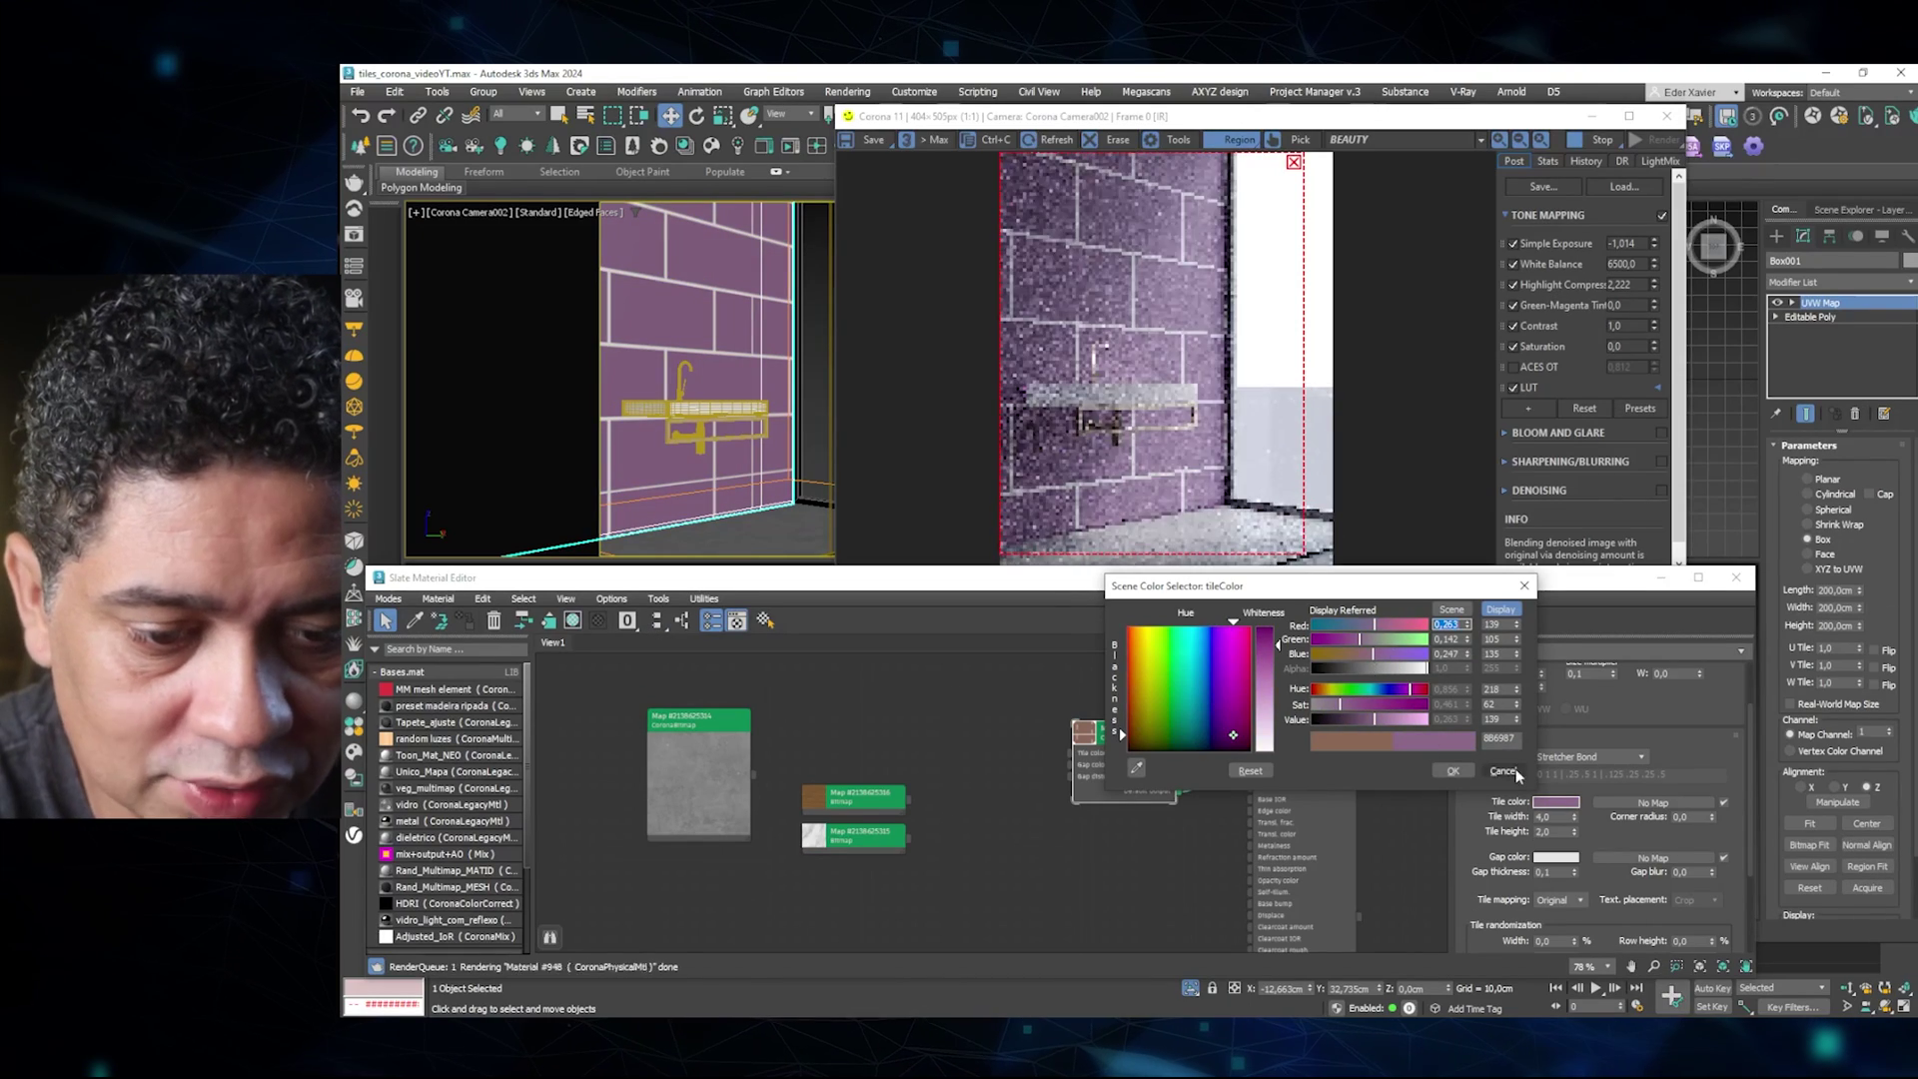
{"action": "left_click", "coordinate": [1512, 770]}
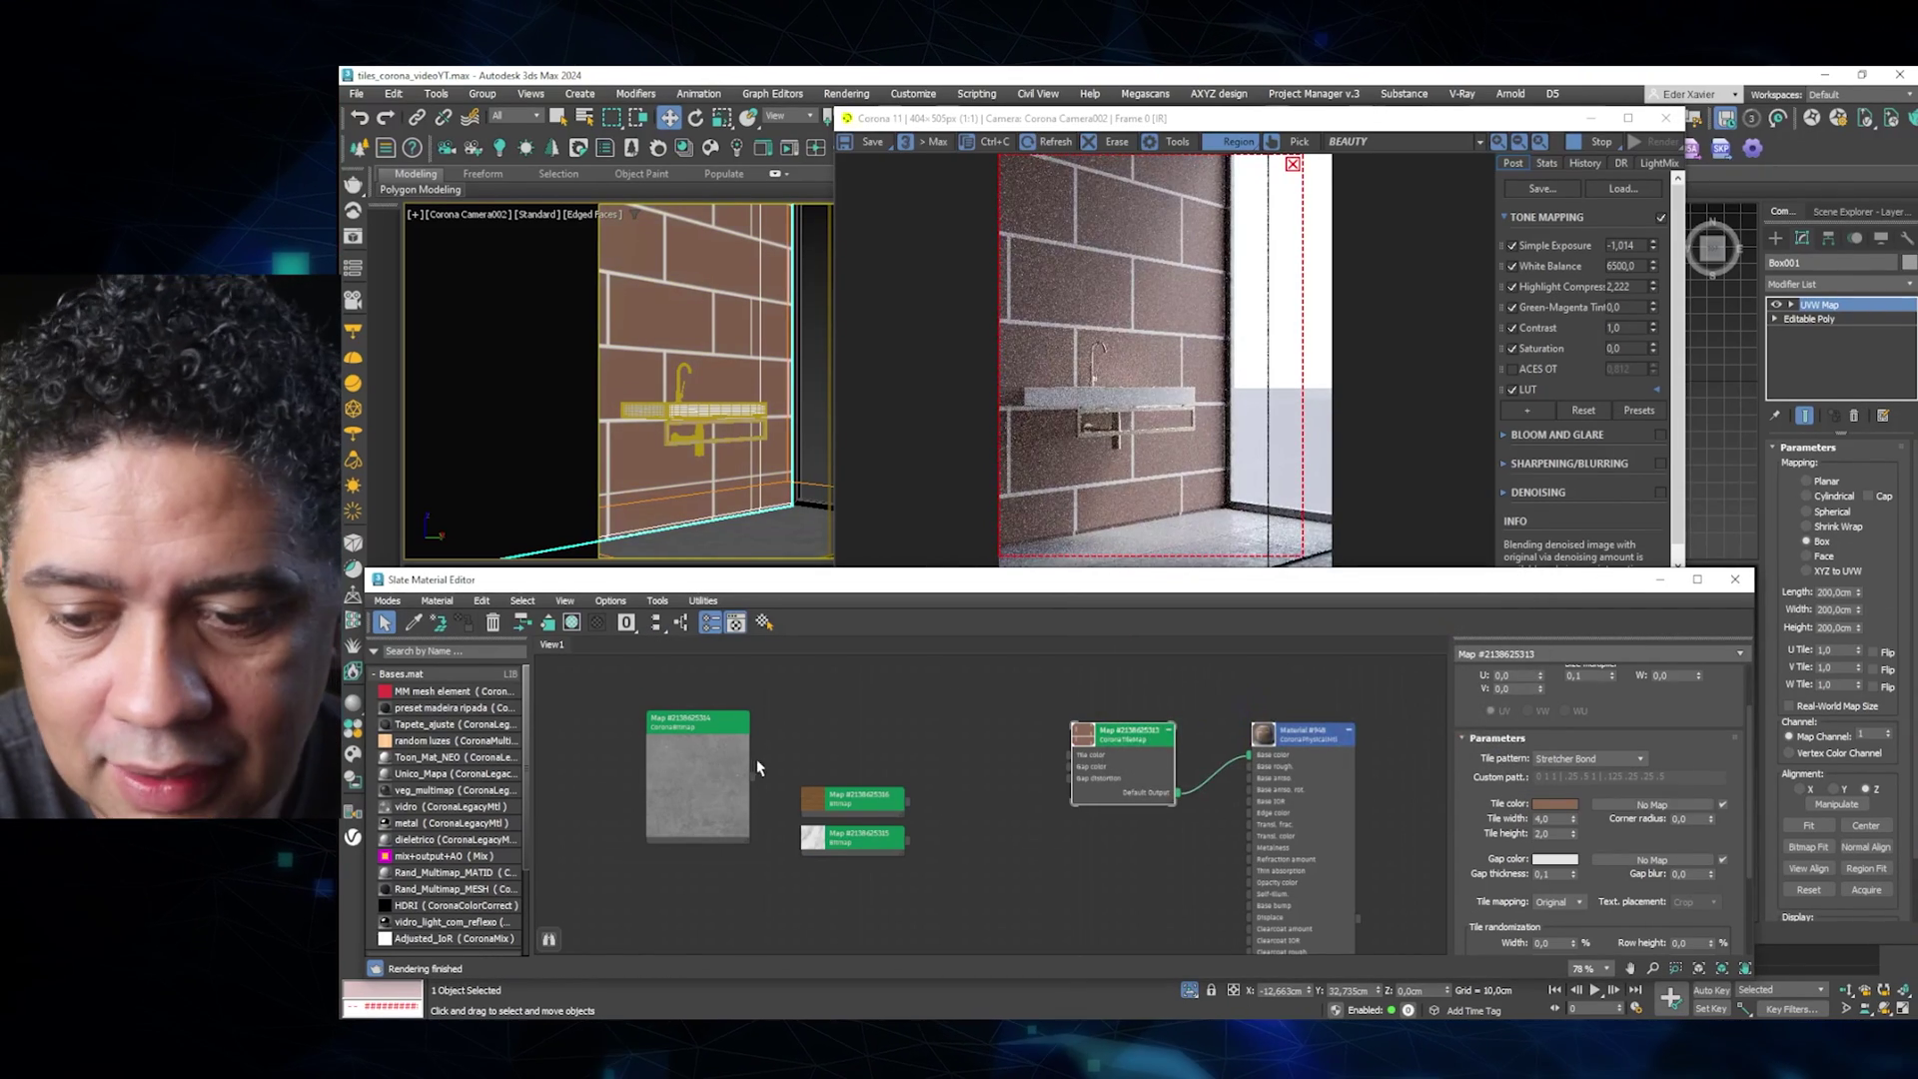
{"action": "left_click_drag", "start_coordinate": [852, 814], "coordinate": [852, 779]}
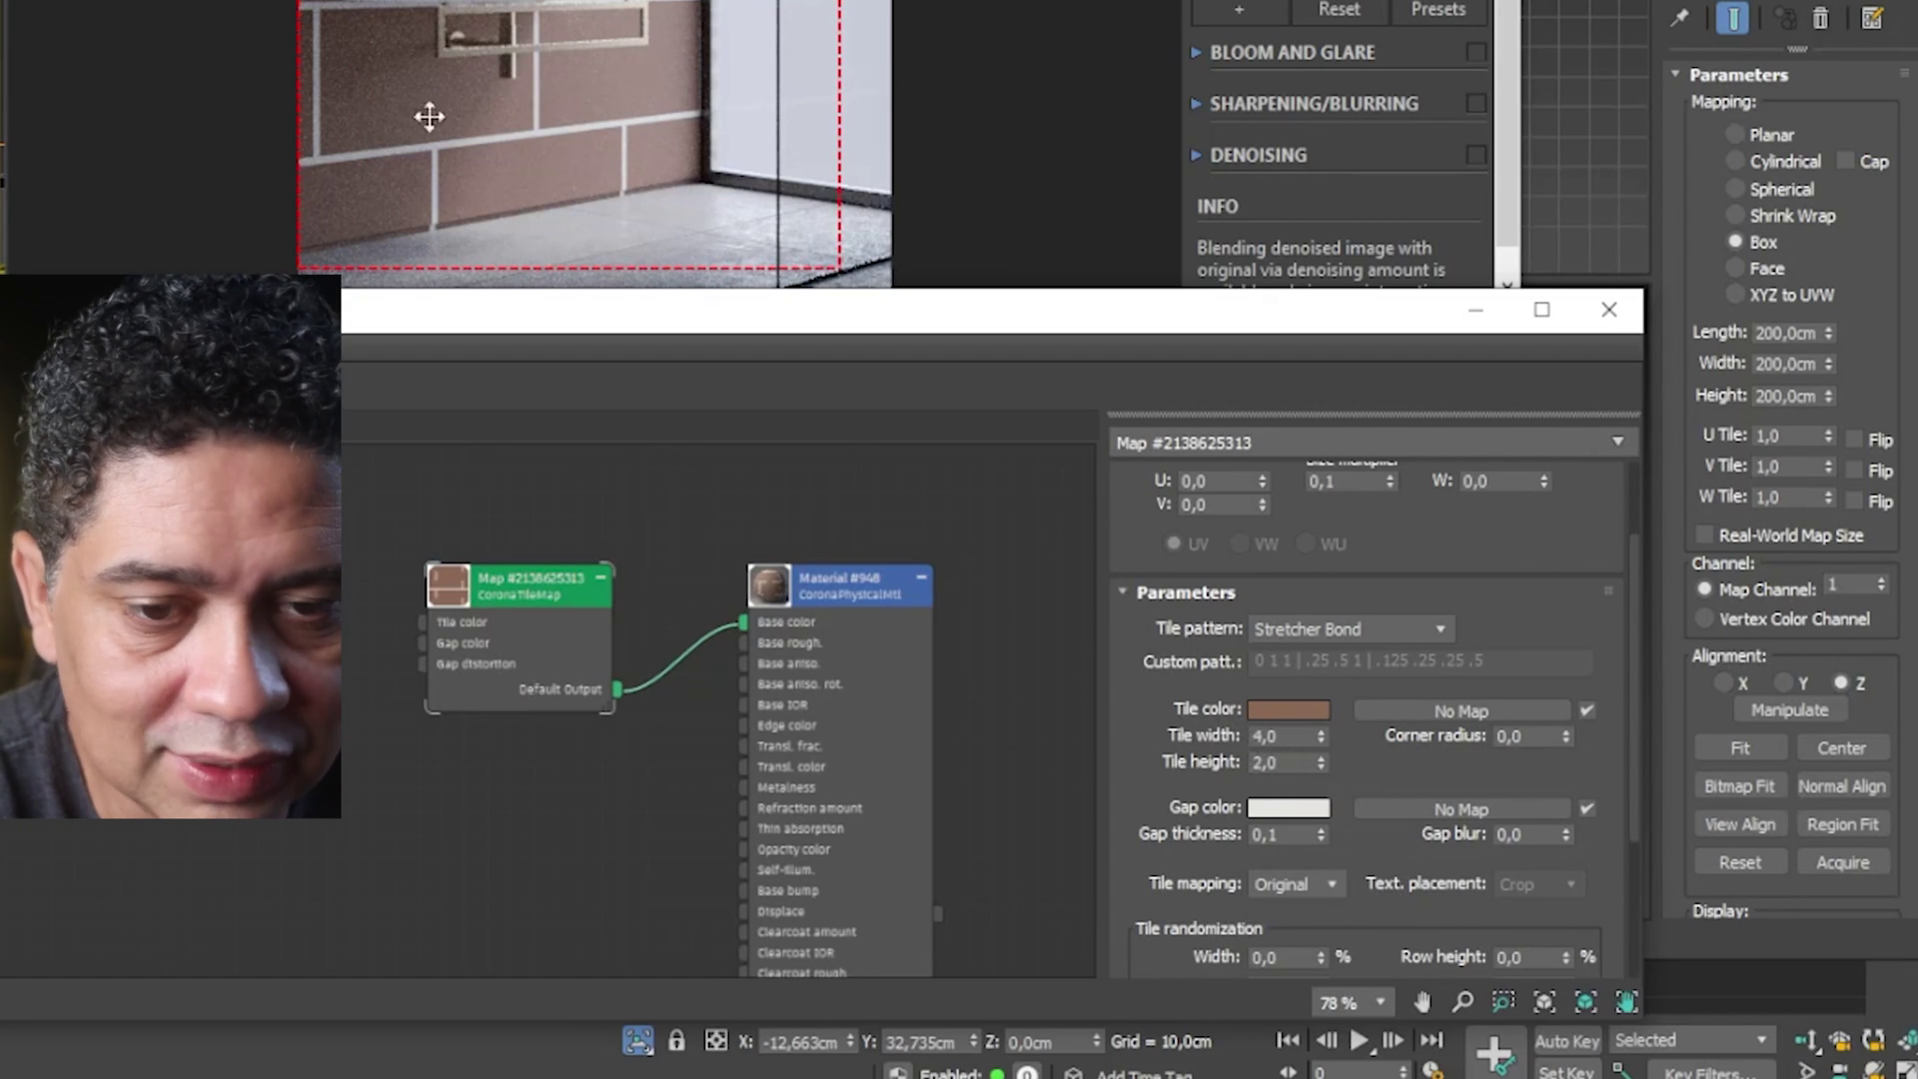
{"action": "left_click_drag", "start_coordinate": [1298, 736], "coordinate": [1206, 744]}
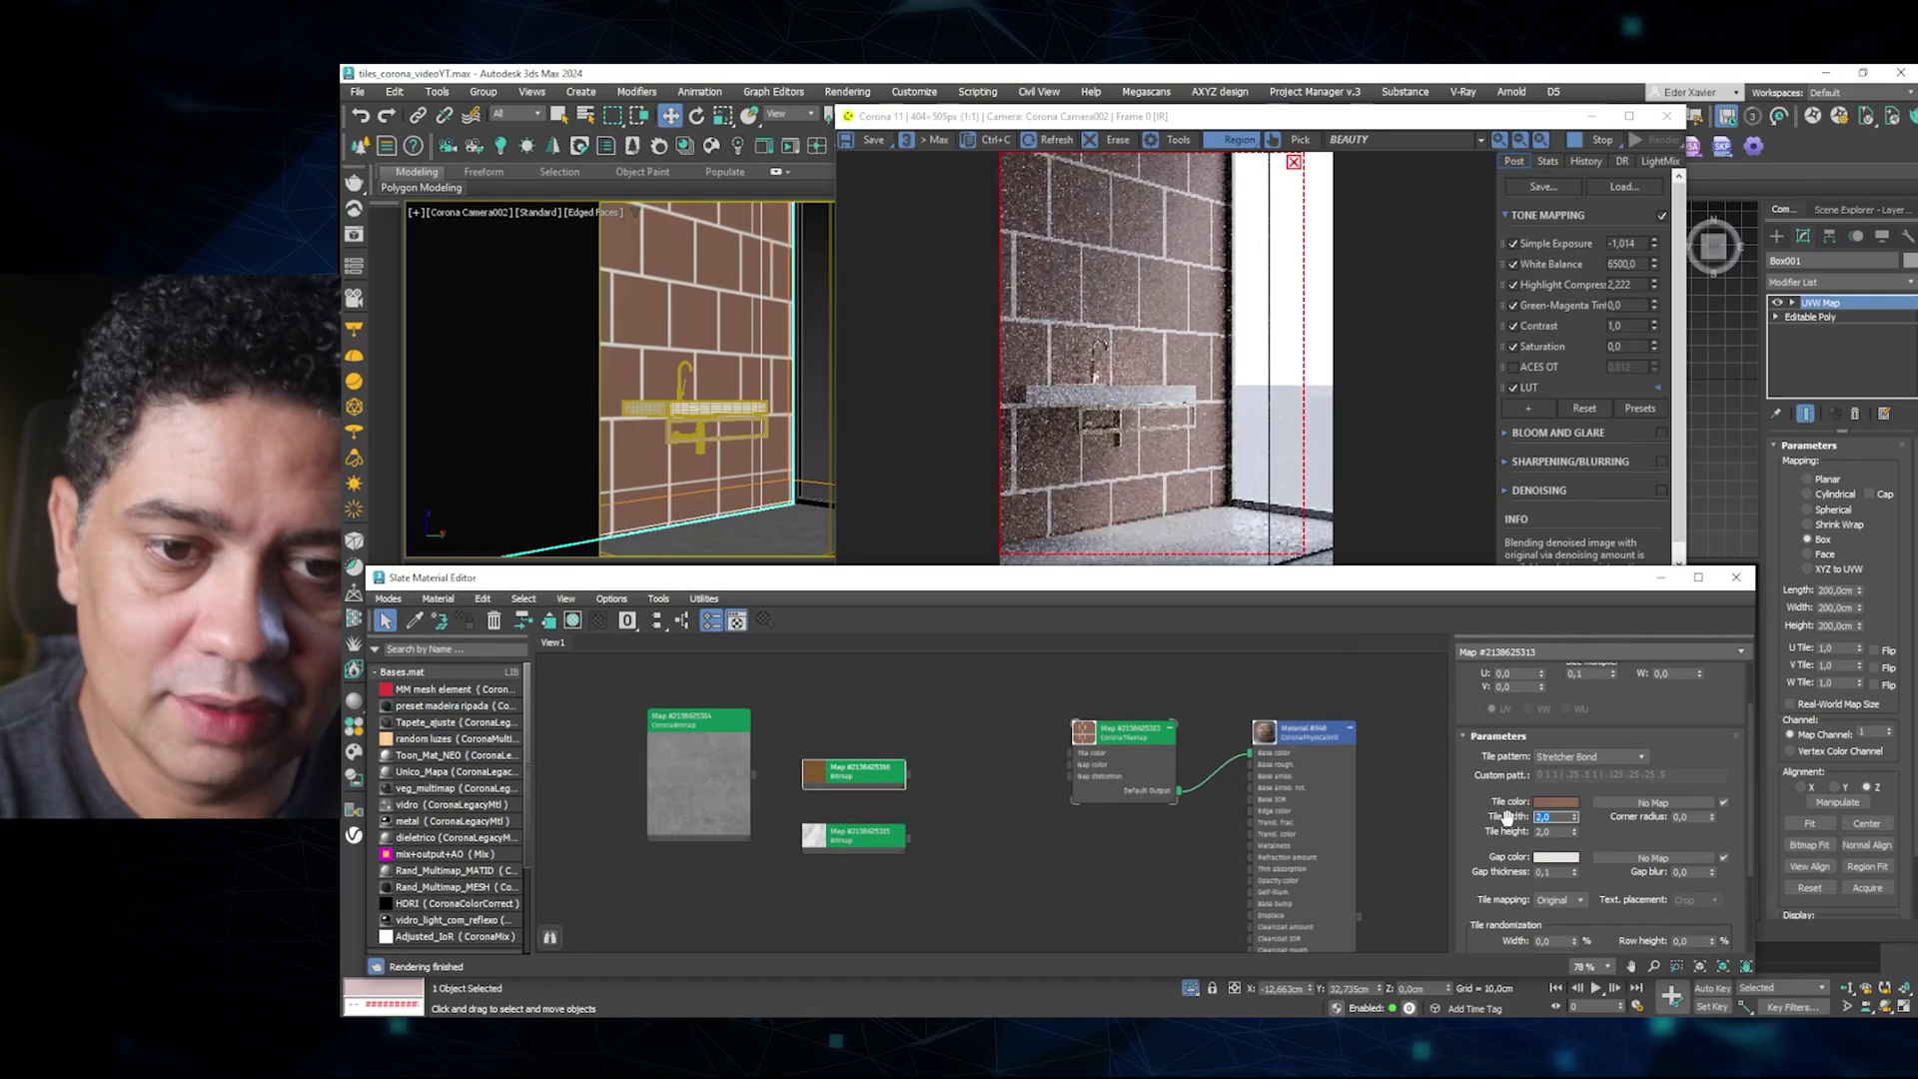
Try a taller tile height of 5,0.
{"action": "key", "text": "Tab"}
{"action": "type", "text": "5"}
{"action": "key", "text": "Return"}
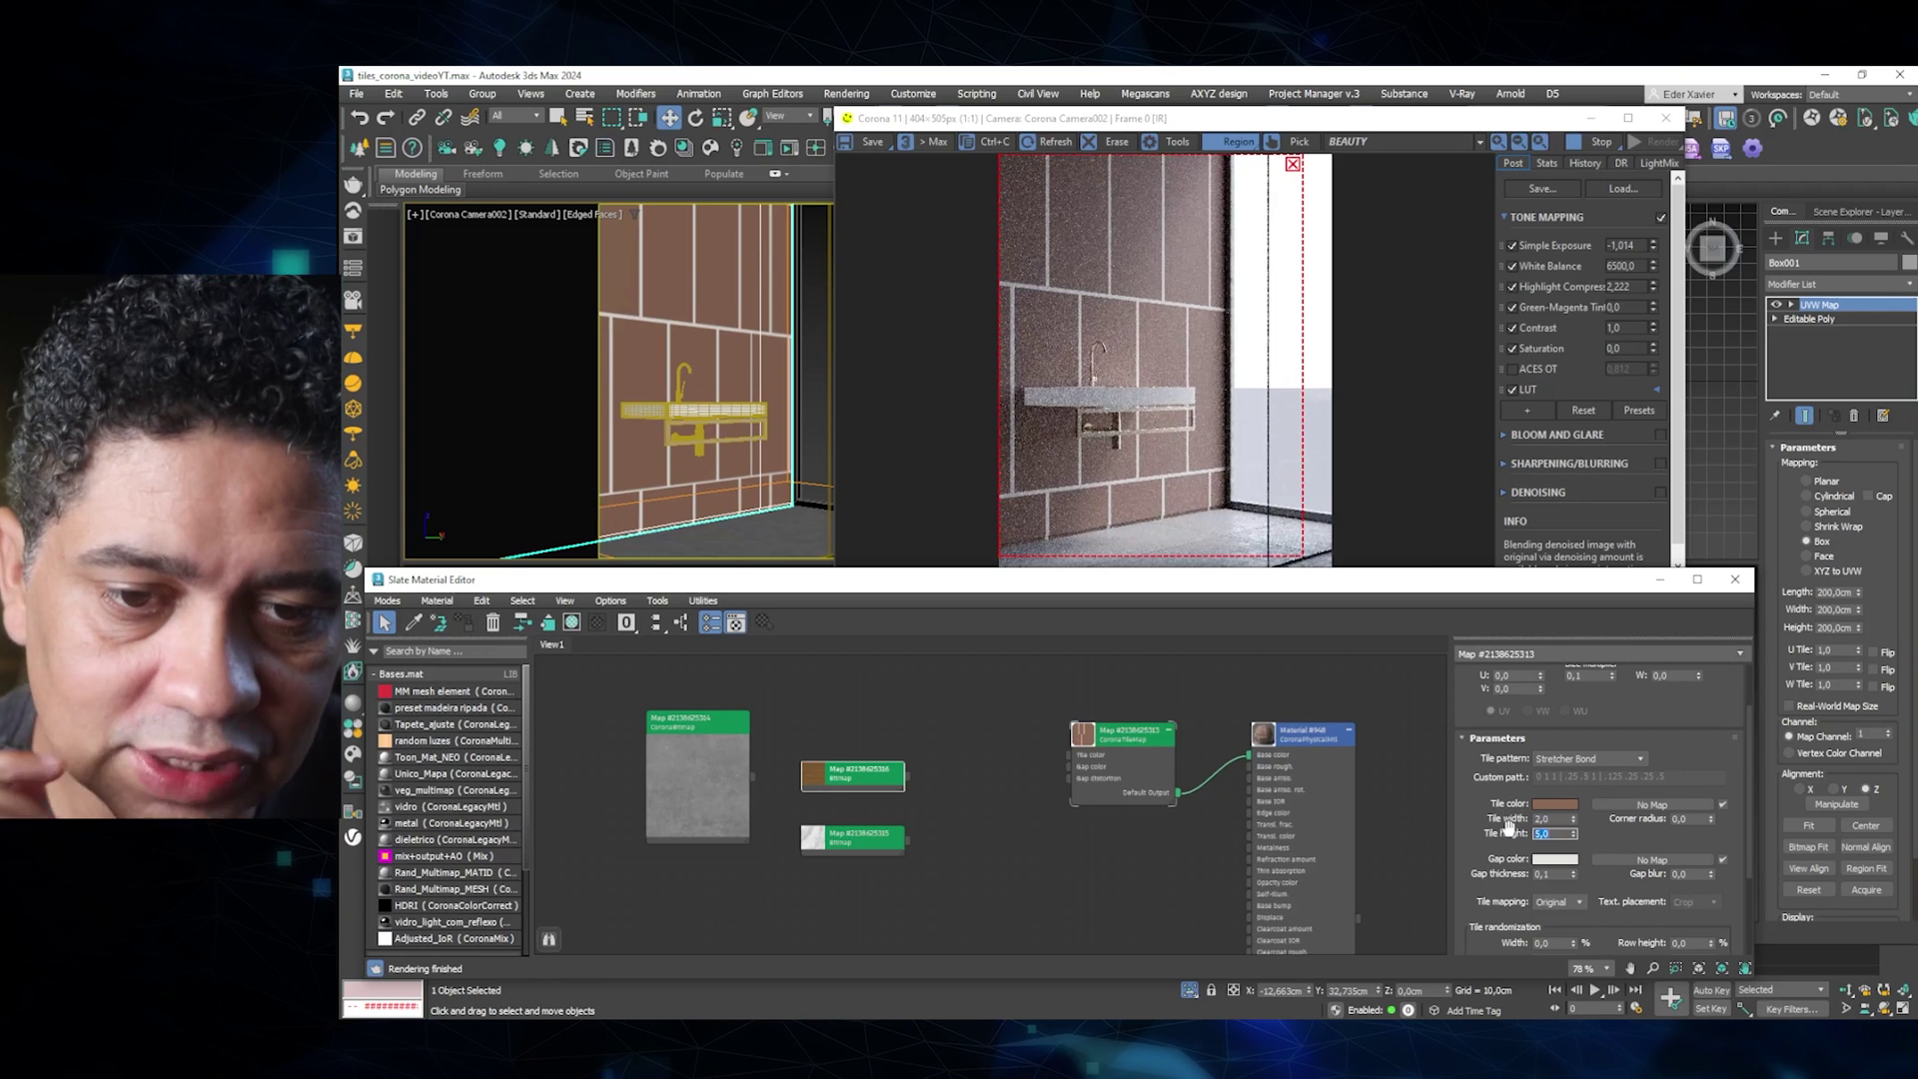
Set tile width 4,0 and tile height 2,0, and round corners to 0,27.
{"action": "double_click", "coordinate": [1545, 817]}
{"action": "type", "text": "4"}
{"action": "key", "text": "Tab"}
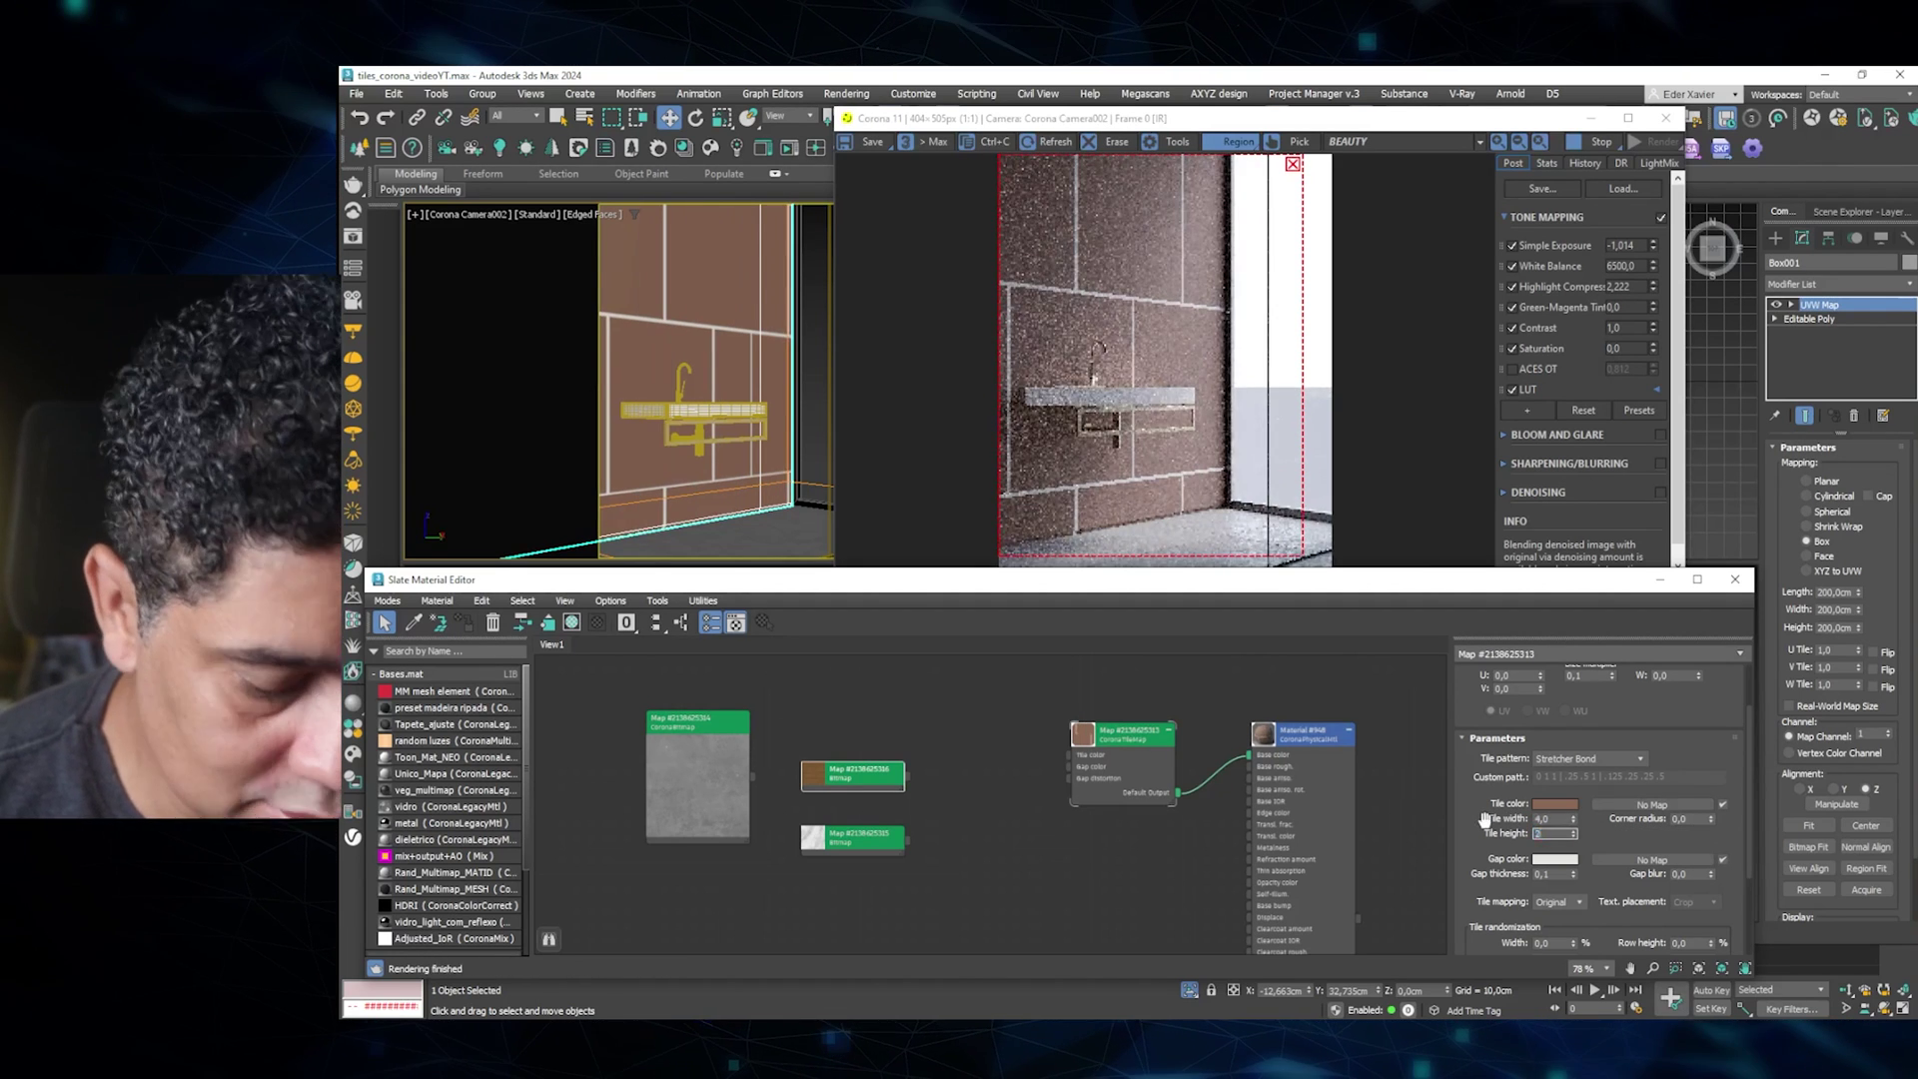
{"action": "type", "text": "2"}
{"action": "key", "text": "Tab"}
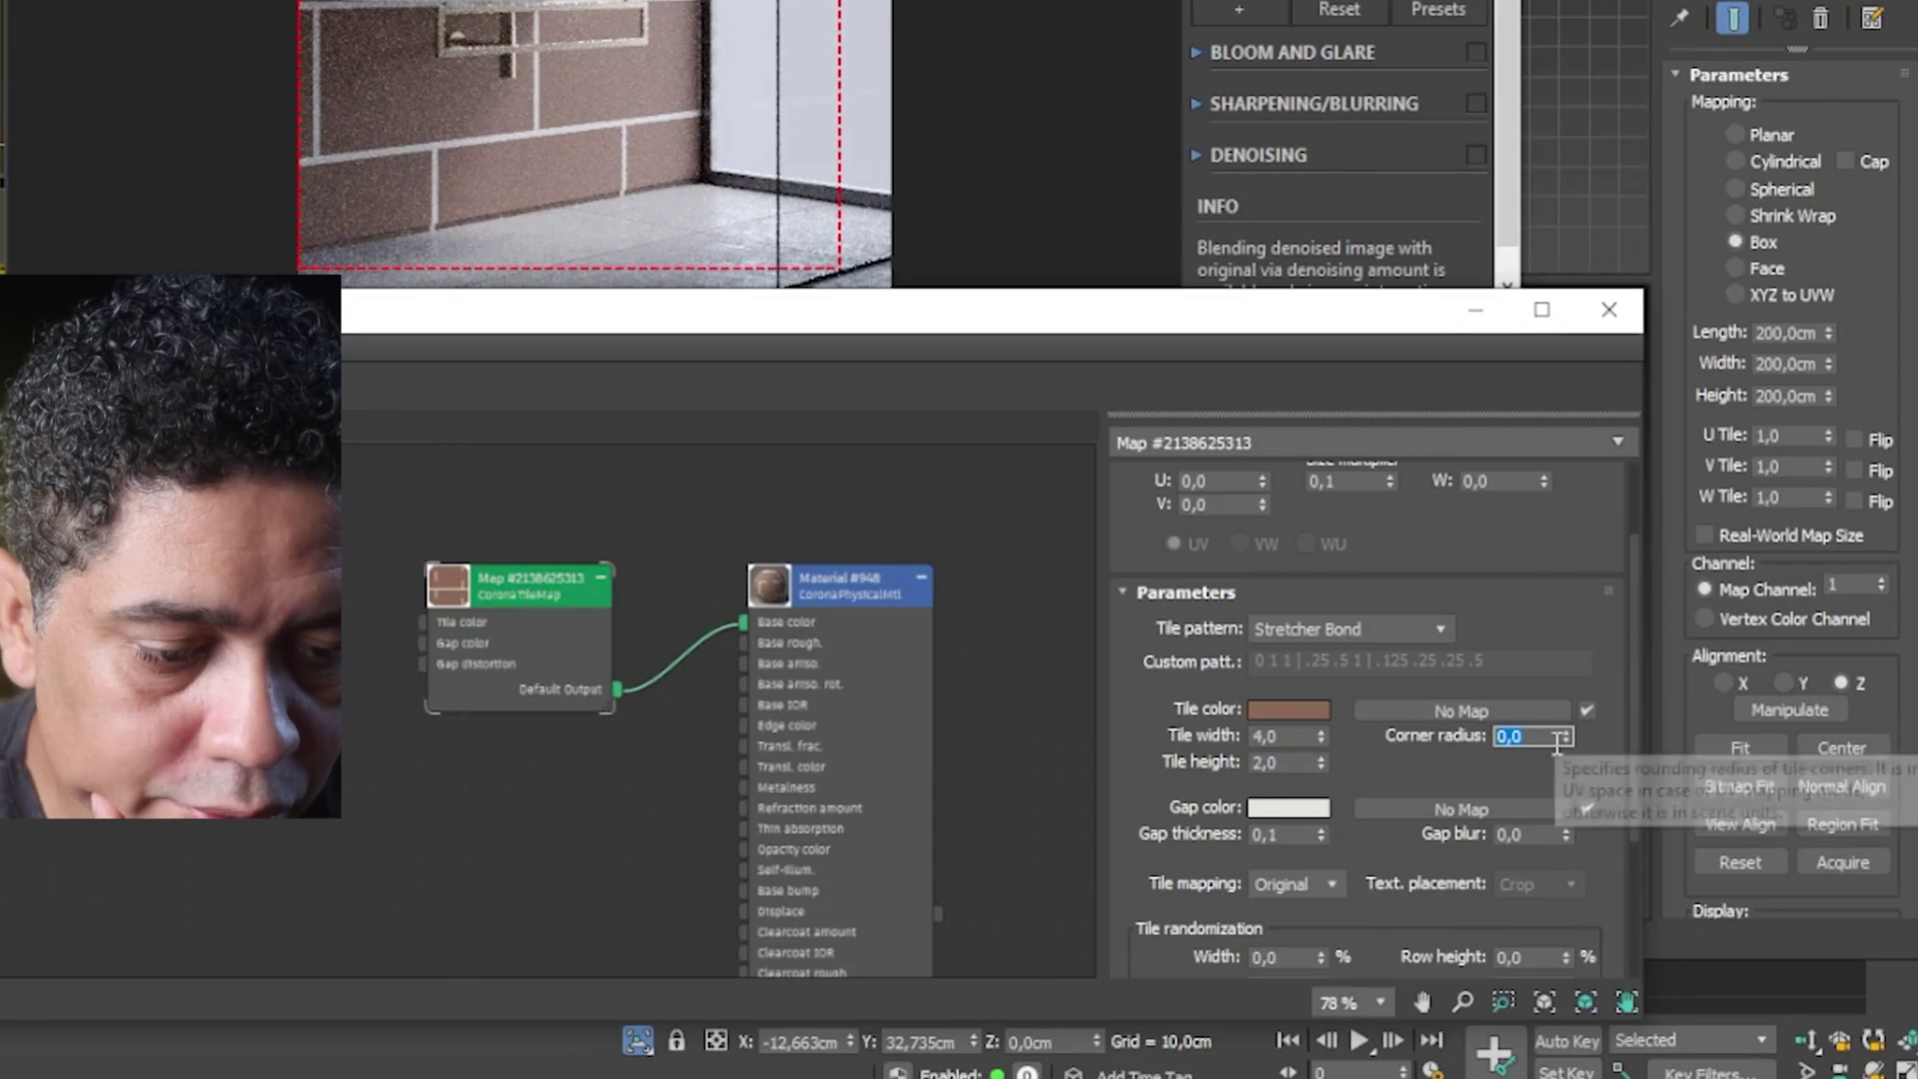
{"action": "left_click_drag", "start_coordinate": [1566, 737], "coordinate": [1568, 687]}
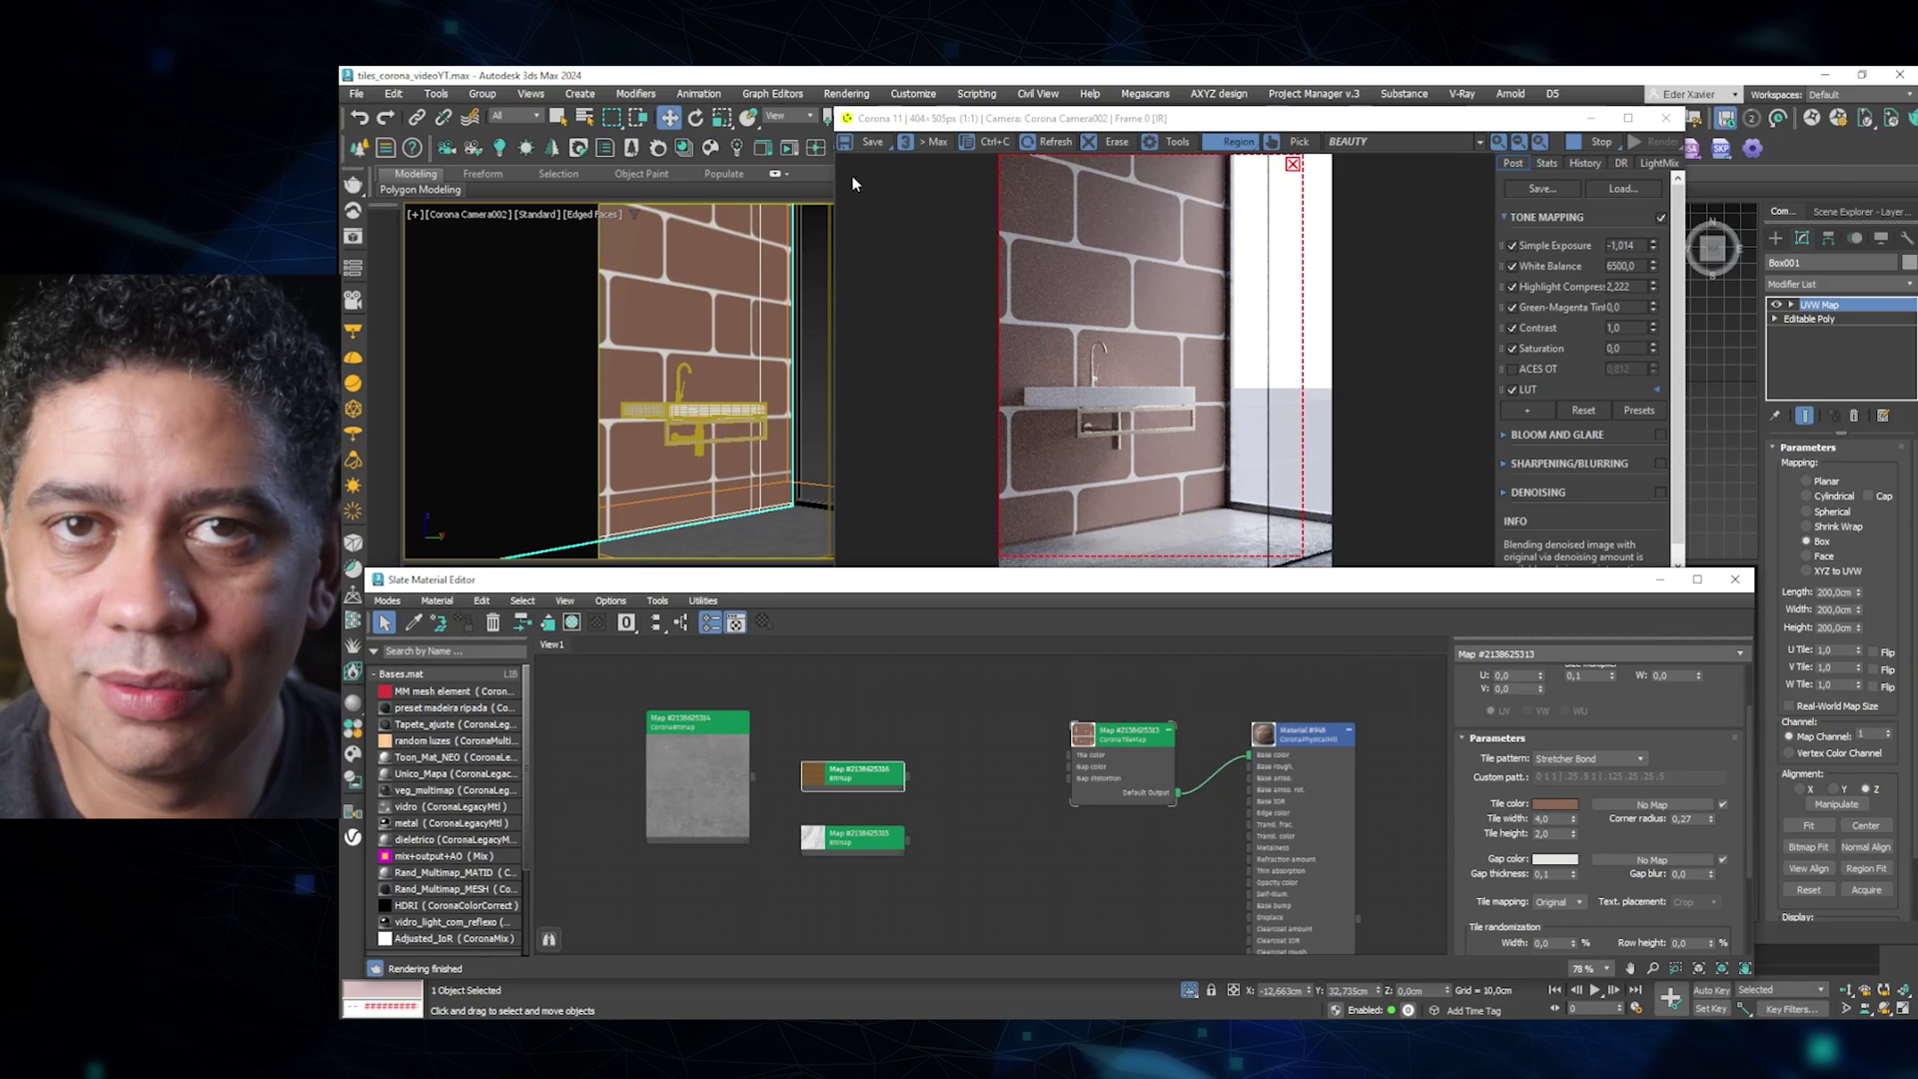
{"action": "double_click", "coordinate": [1703, 818]}
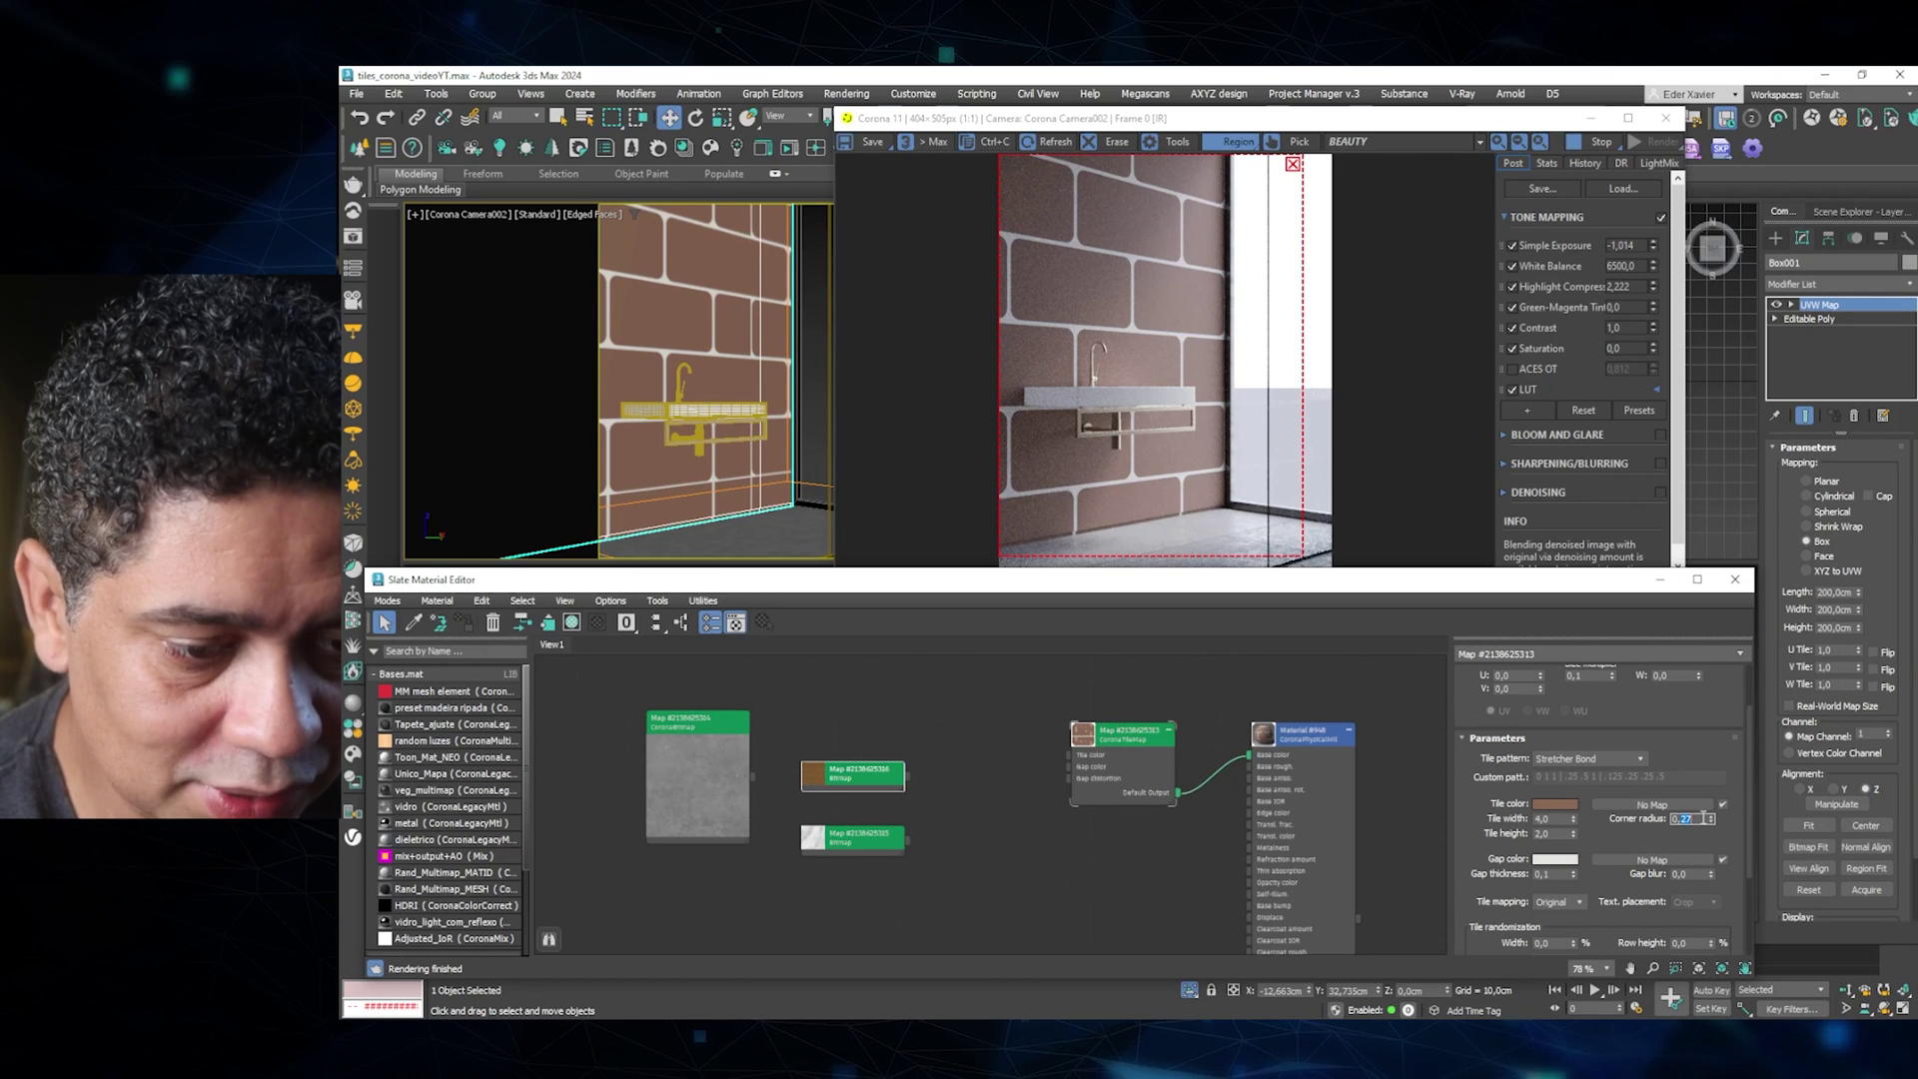
{"action": "type", "text": "0,1"}
{"action": "key", "text": "Return"}
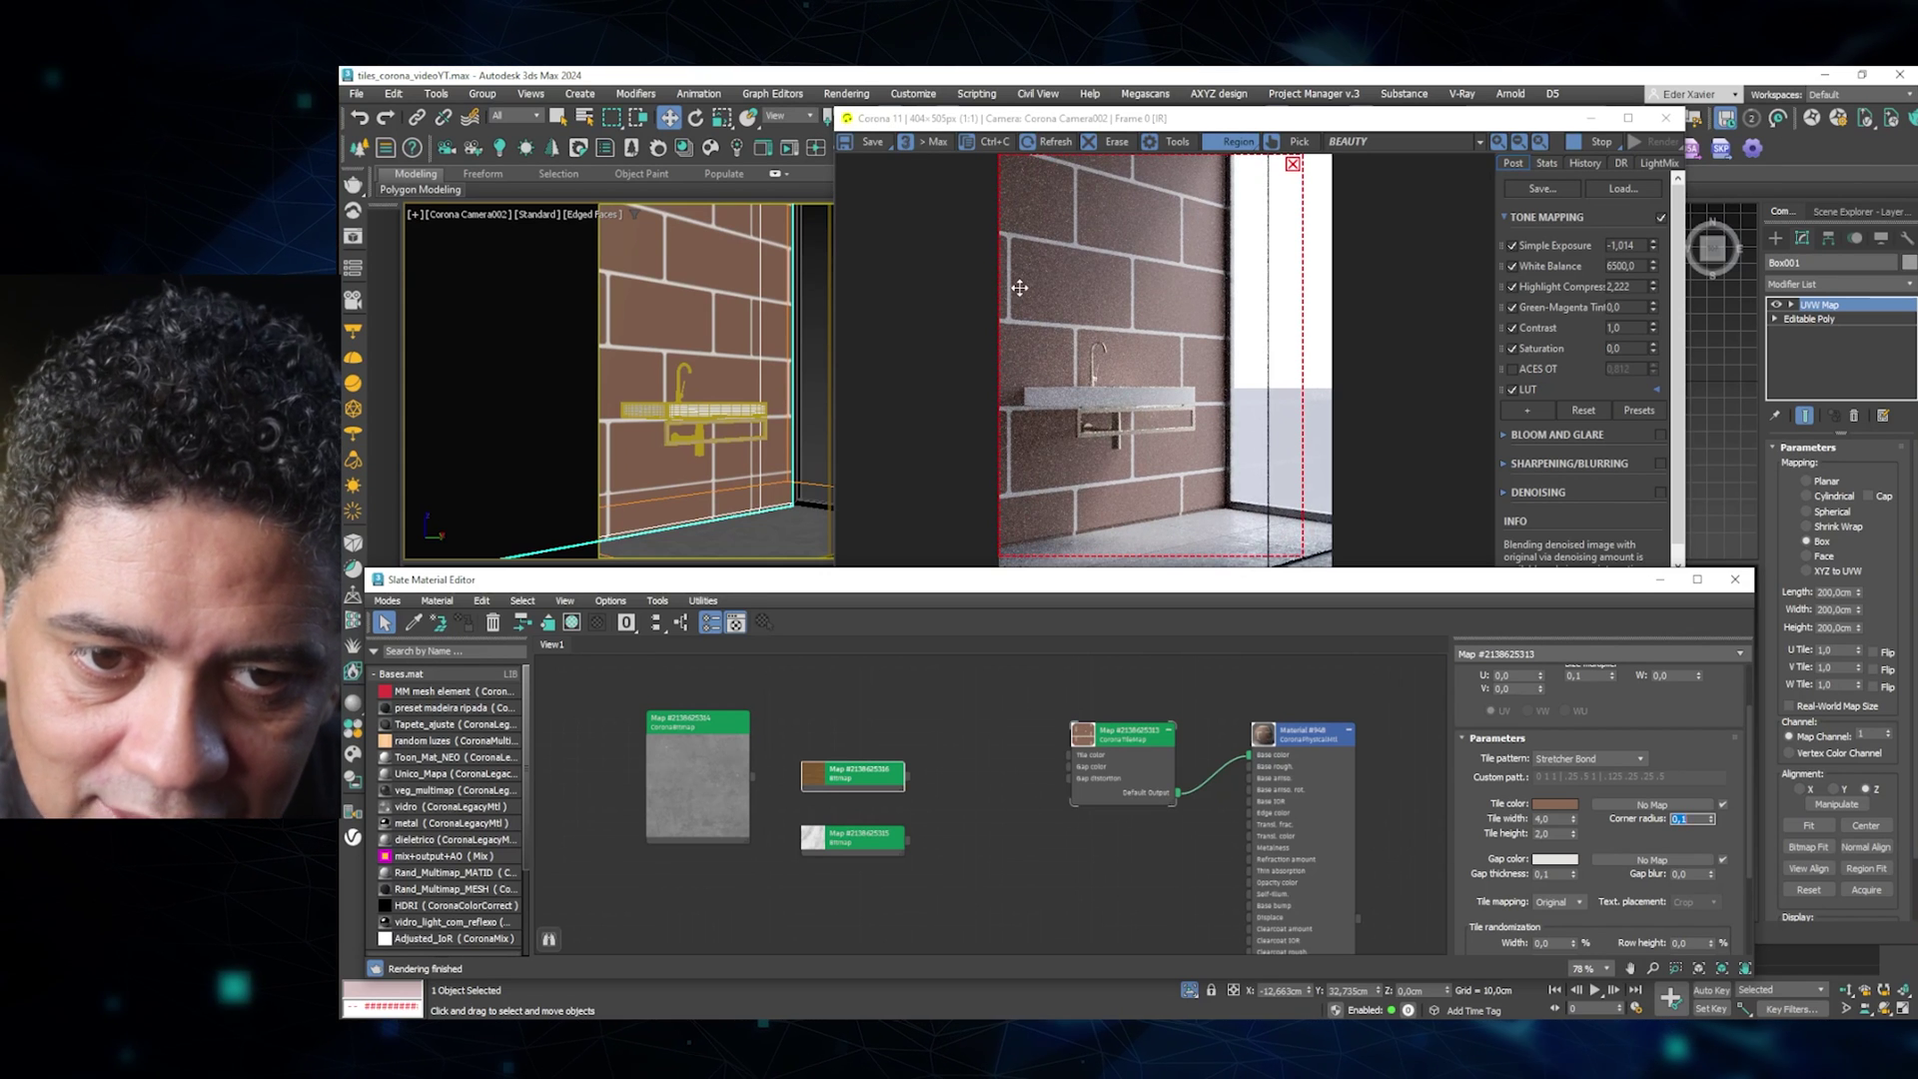
{"action": "left_click", "coordinate": [1710, 822]}
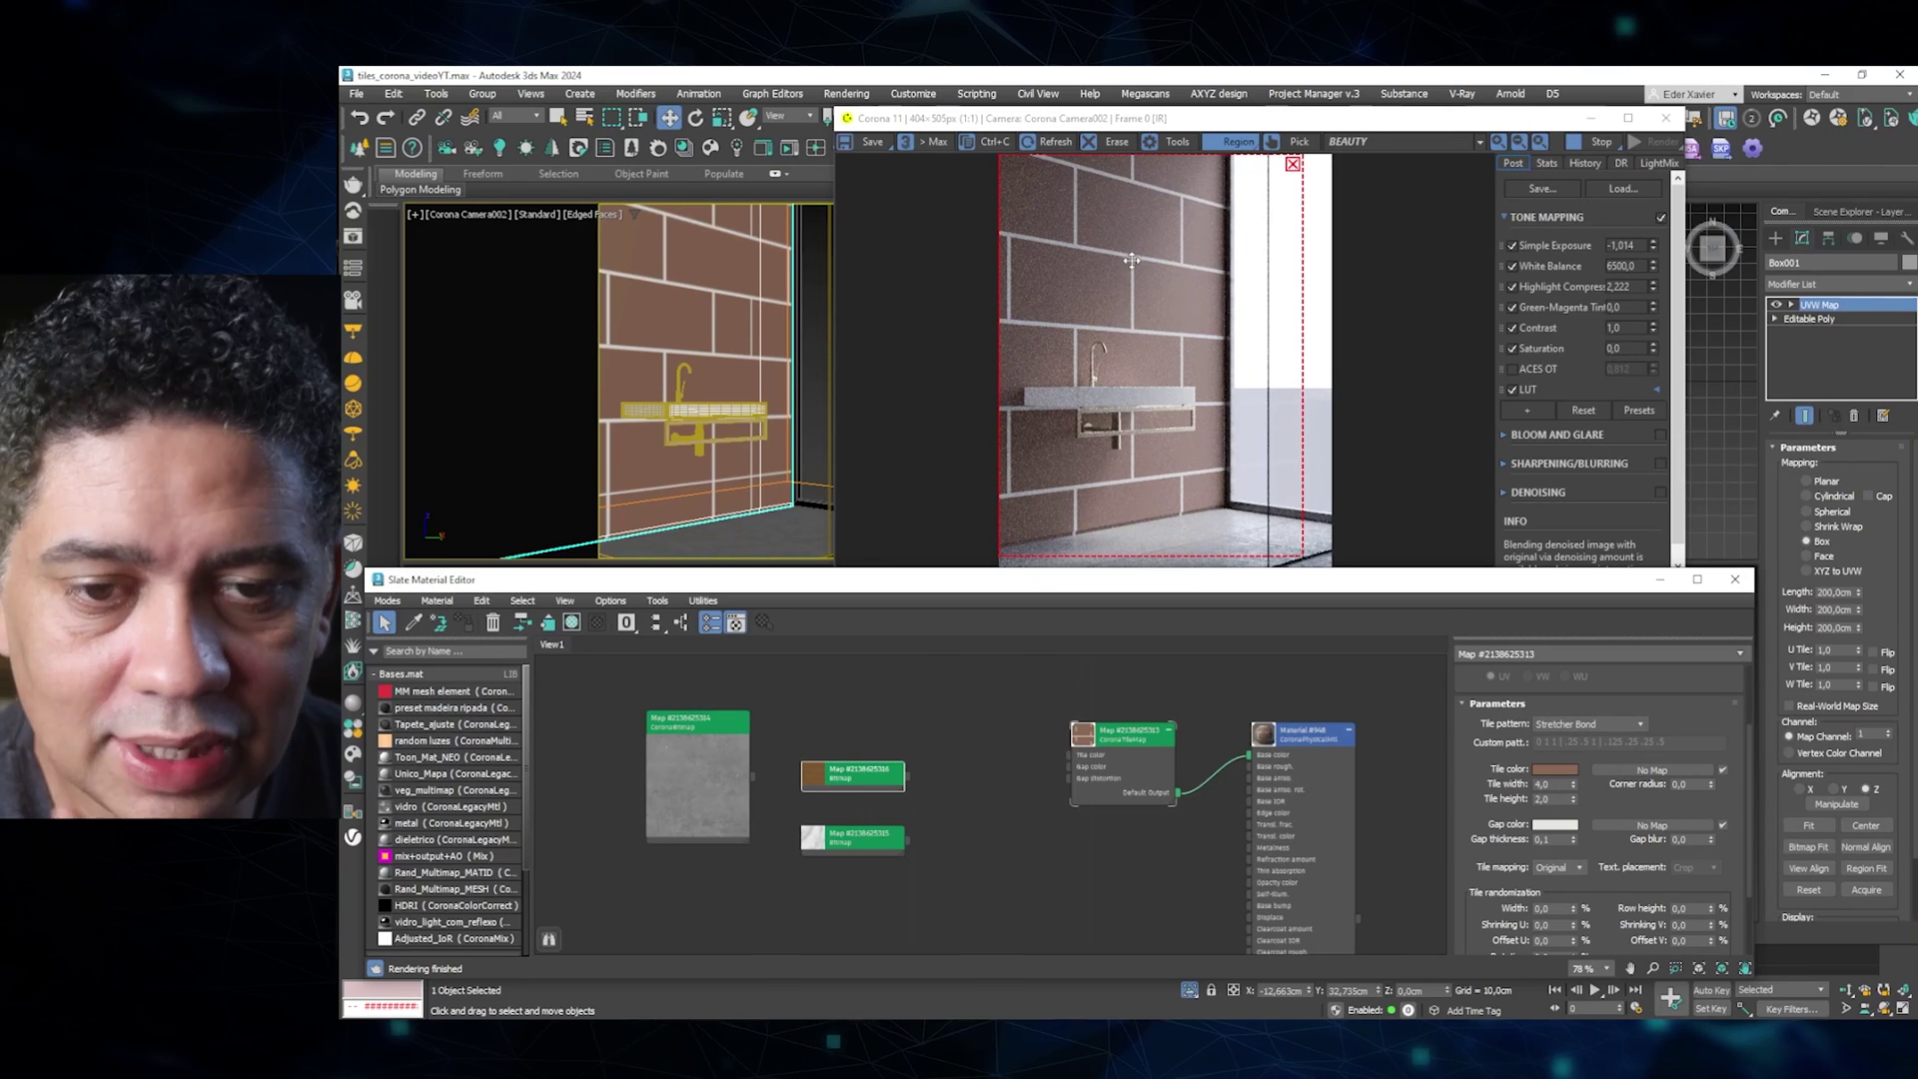
Try a red gap colour and cancel it, then set Tile mapping to Per tile.
{"action": "left_click", "coordinate": [1550, 826]}
{"action": "left_click_drag", "start_coordinate": [1272, 527], "coordinate": [1296, 529]}
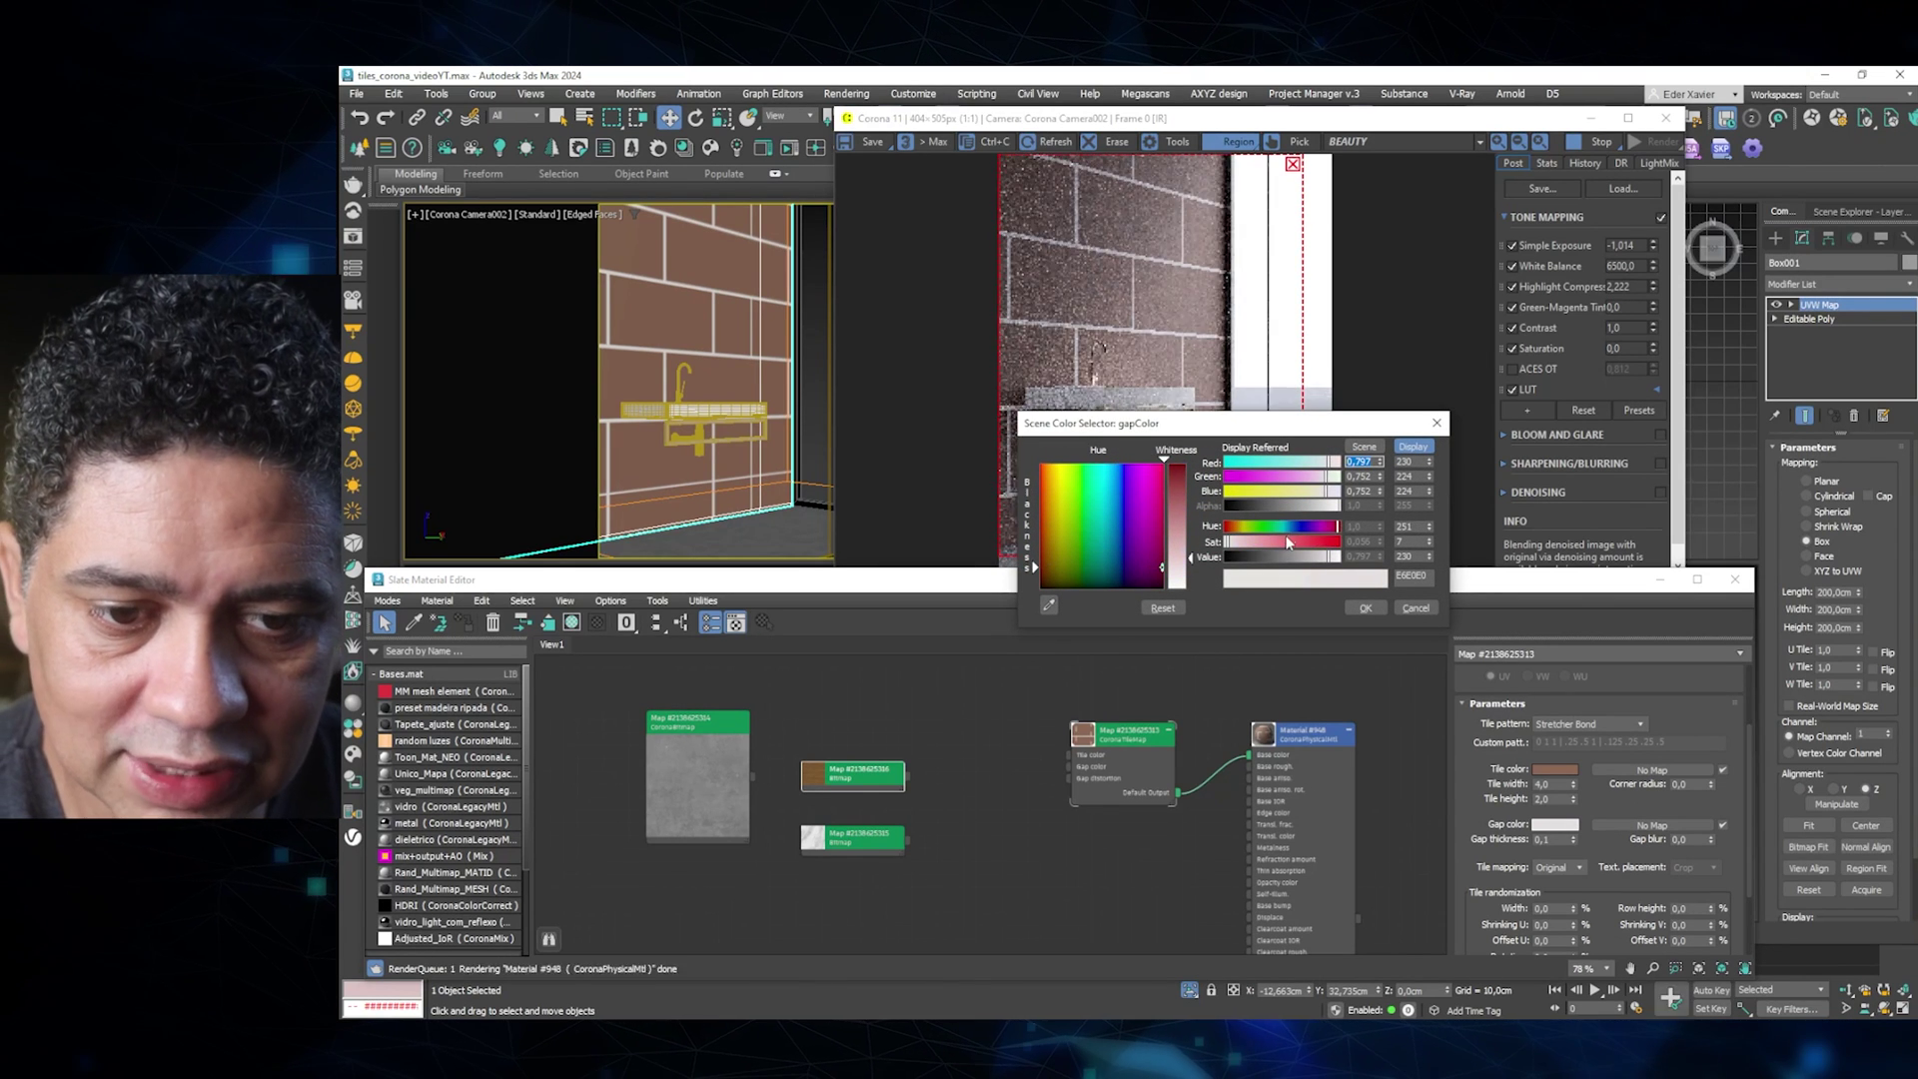
{"action": "left_click", "coordinate": [1334, 541]}
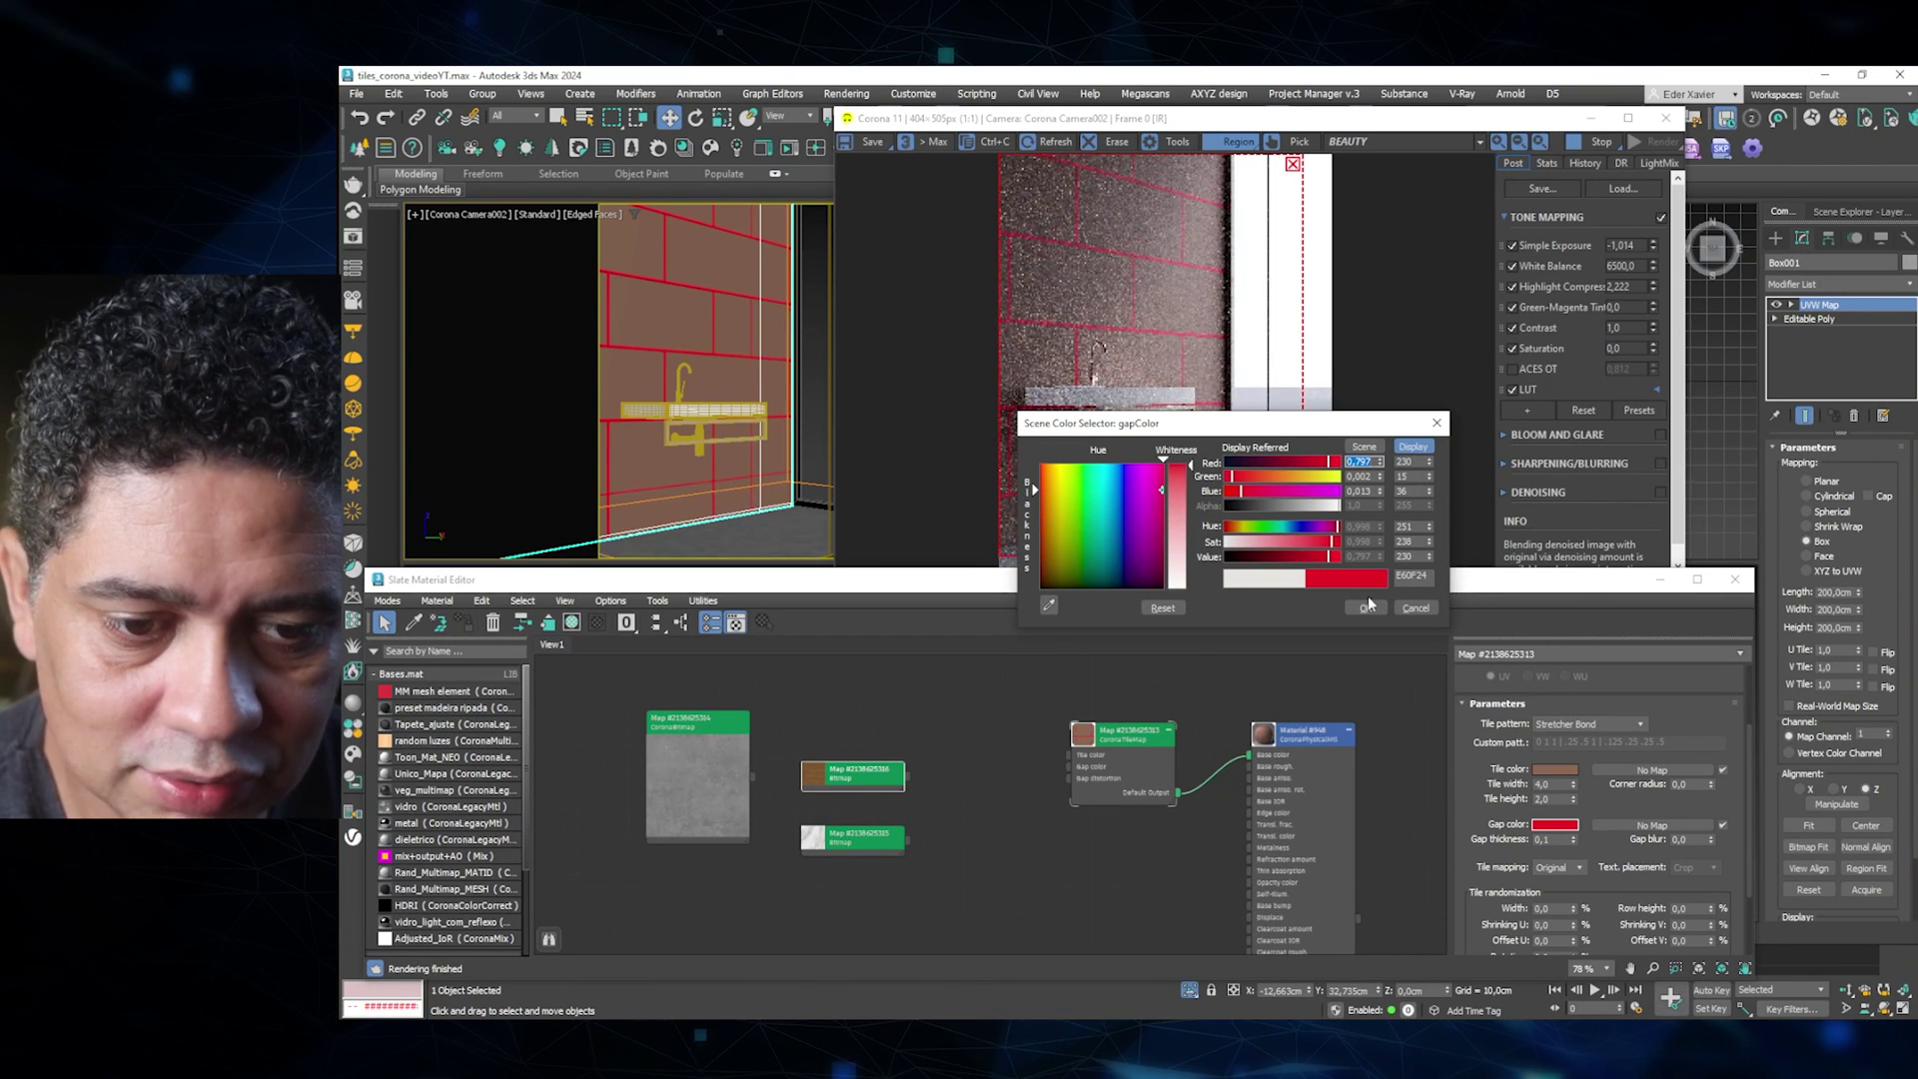
{"action": "left_click", "coordinate": [1415, 608]}
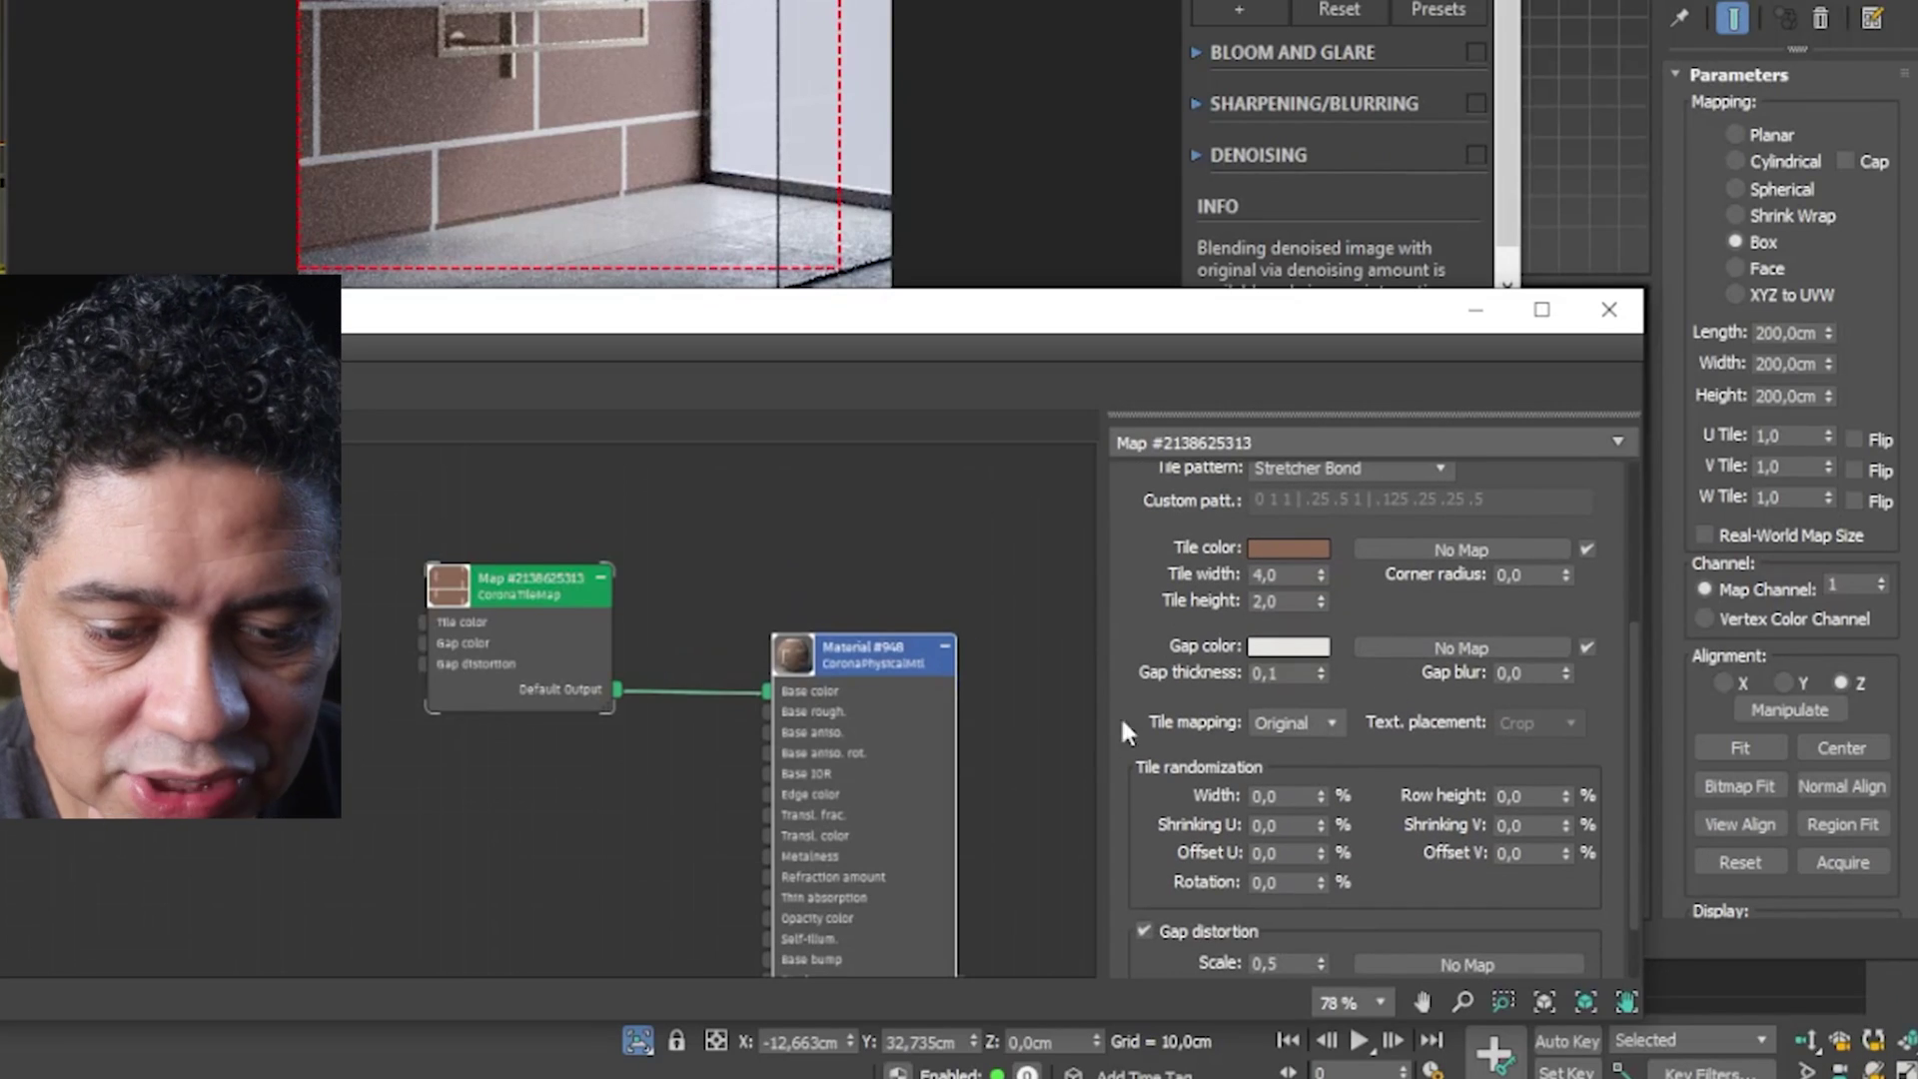
{"action": "left_click", "coordinate": [1287, 774]}
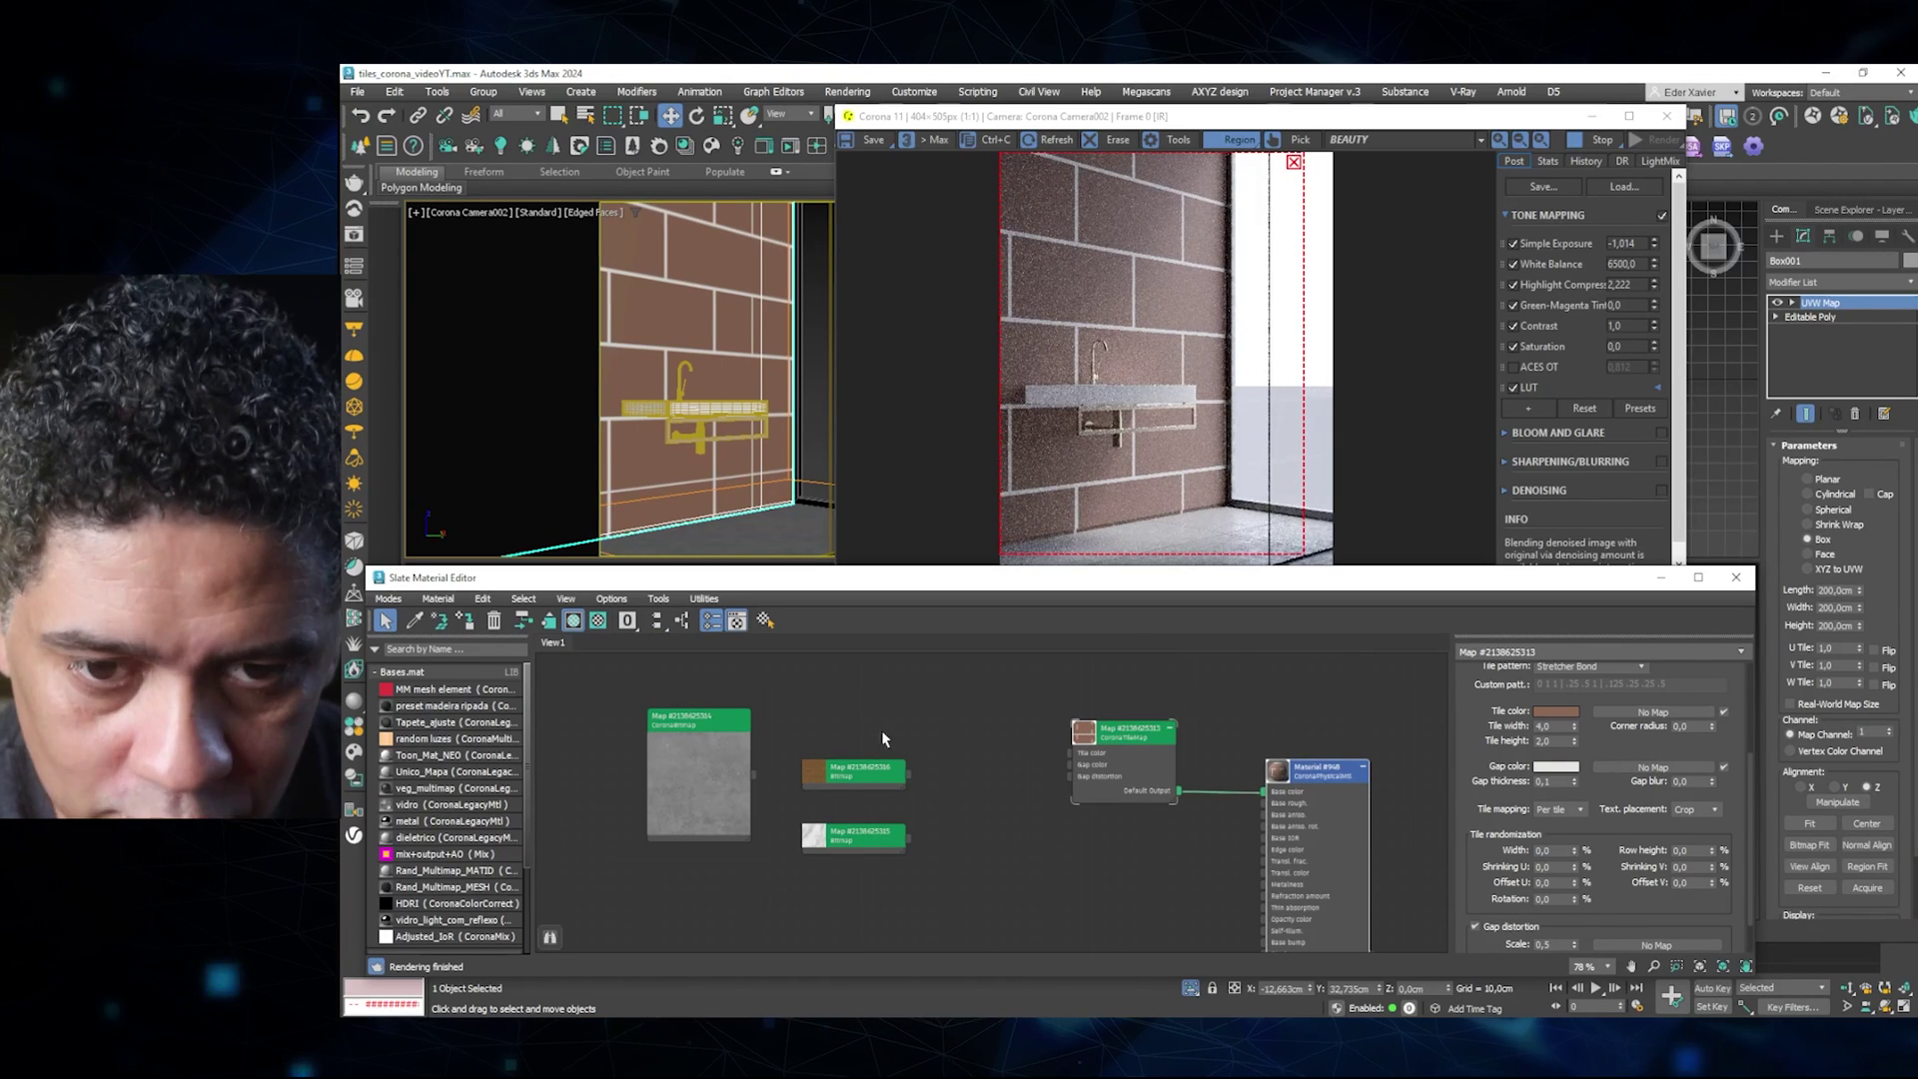
{"action": "left_click_drag", "start_coordinate": [833, 783], "coordinate": [833, 745]}
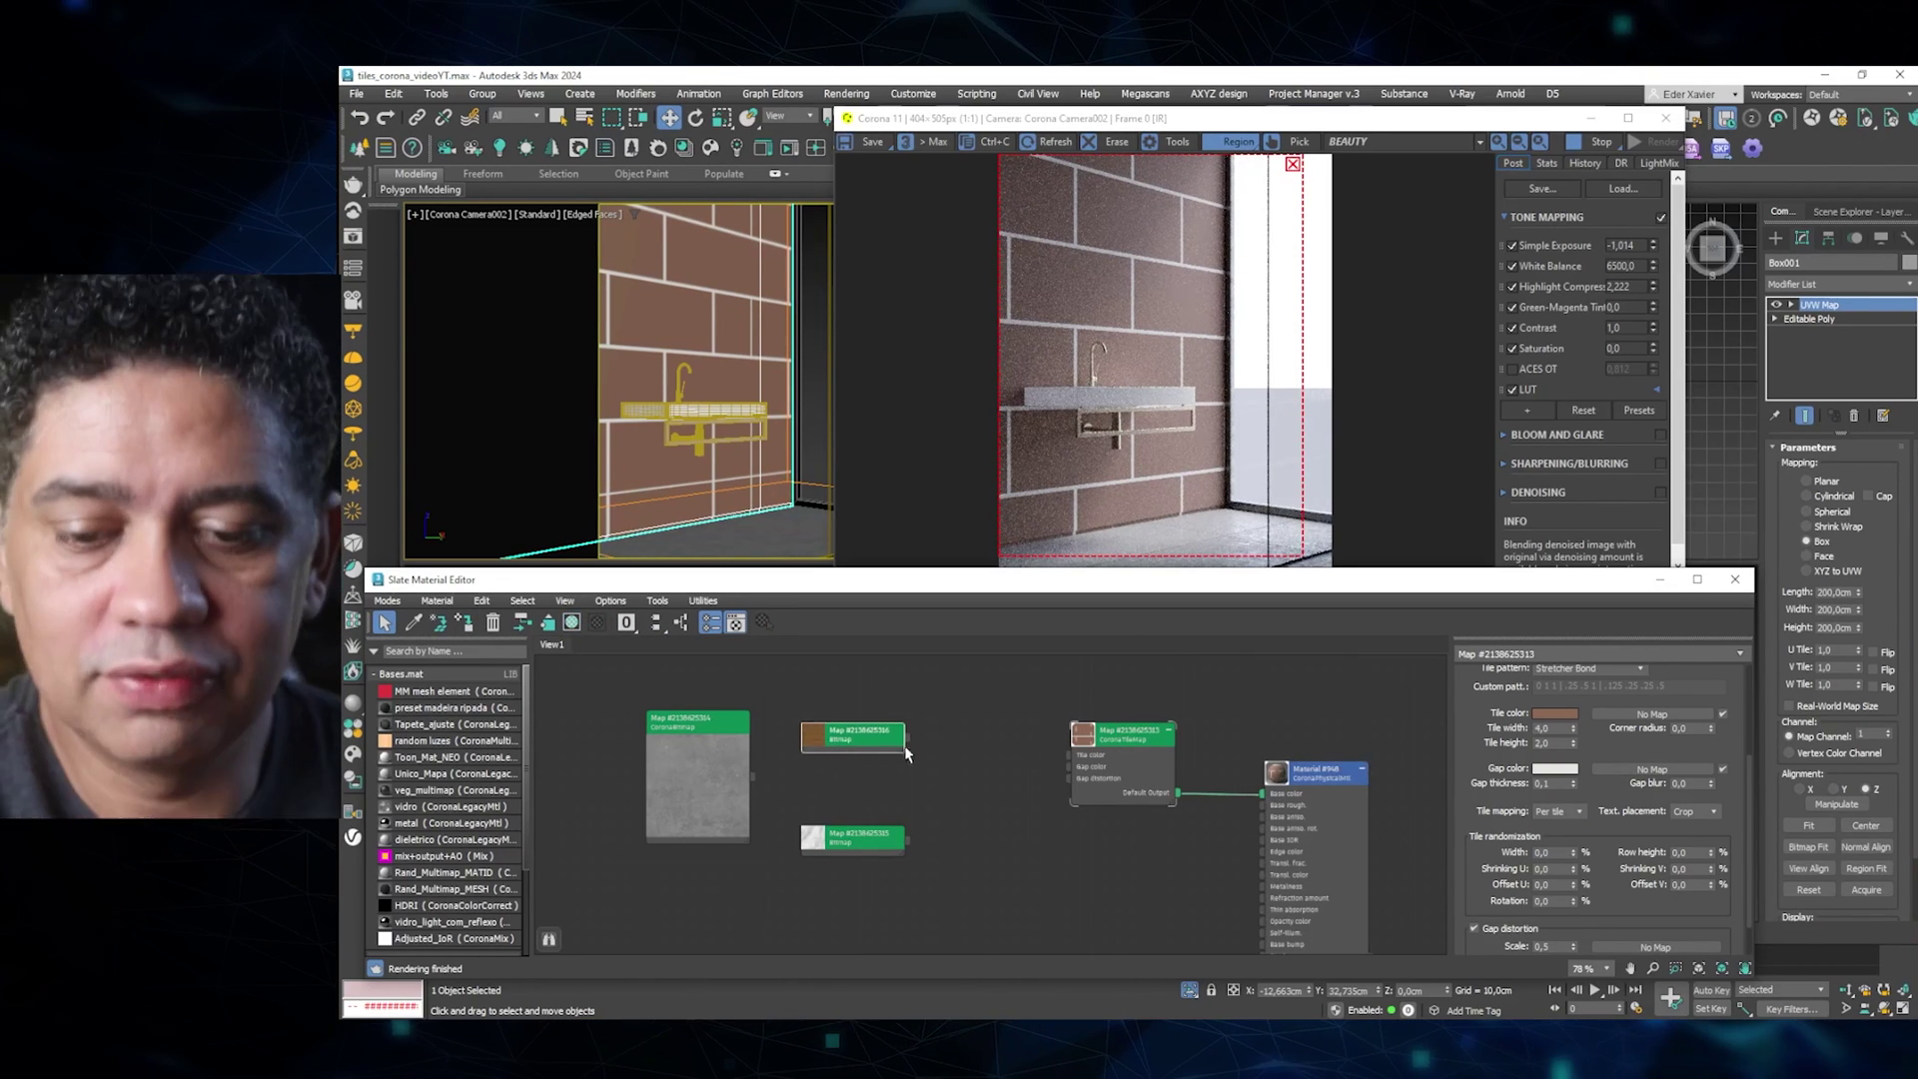
Expand and arrange the wood and marble bitmap nodes in the Slate view.
{"action": "scroll", "coordinate": [909, 737], "scroll_direction": "up", "scroll_amount": 2}
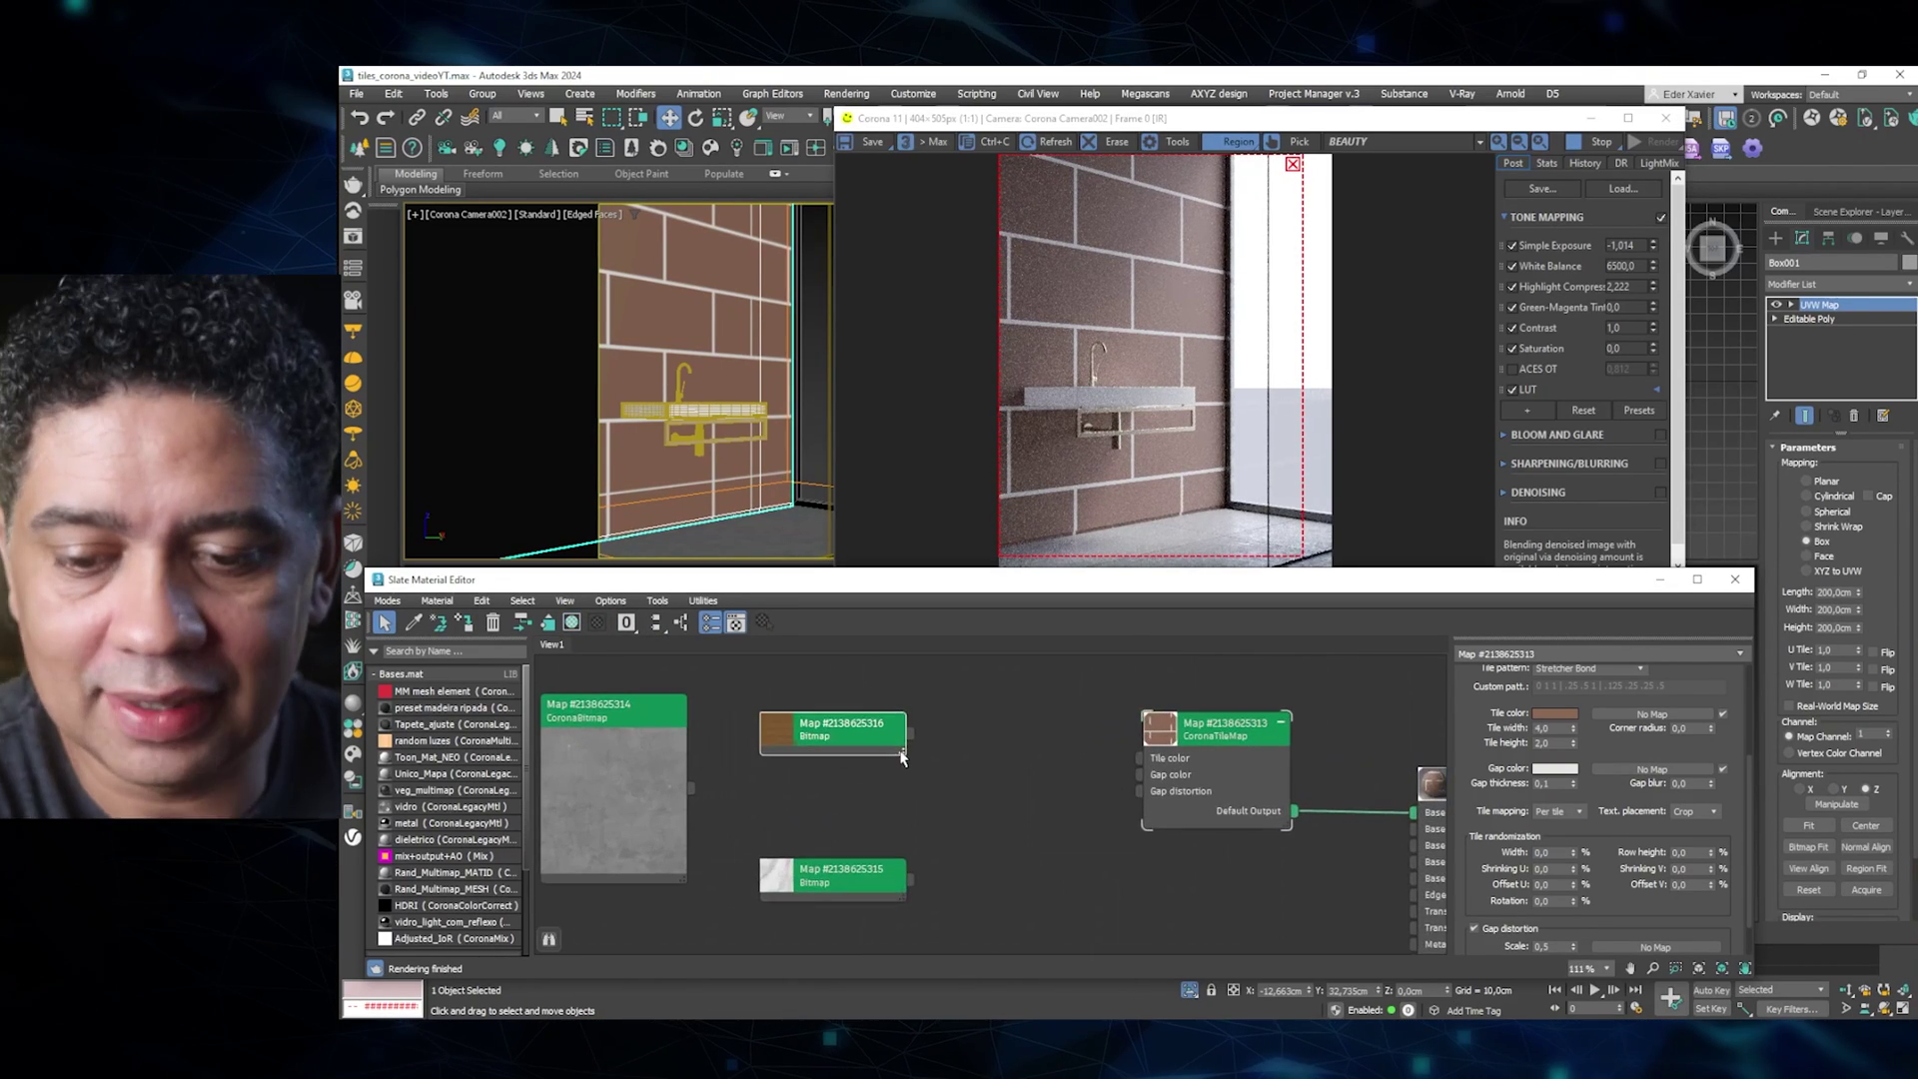
{"action": "double_click", "coordinate": [779, 729]}
{"action": "left_click_drag", "start_coordinate": [766, 820], "coordinate": [836, 769]}
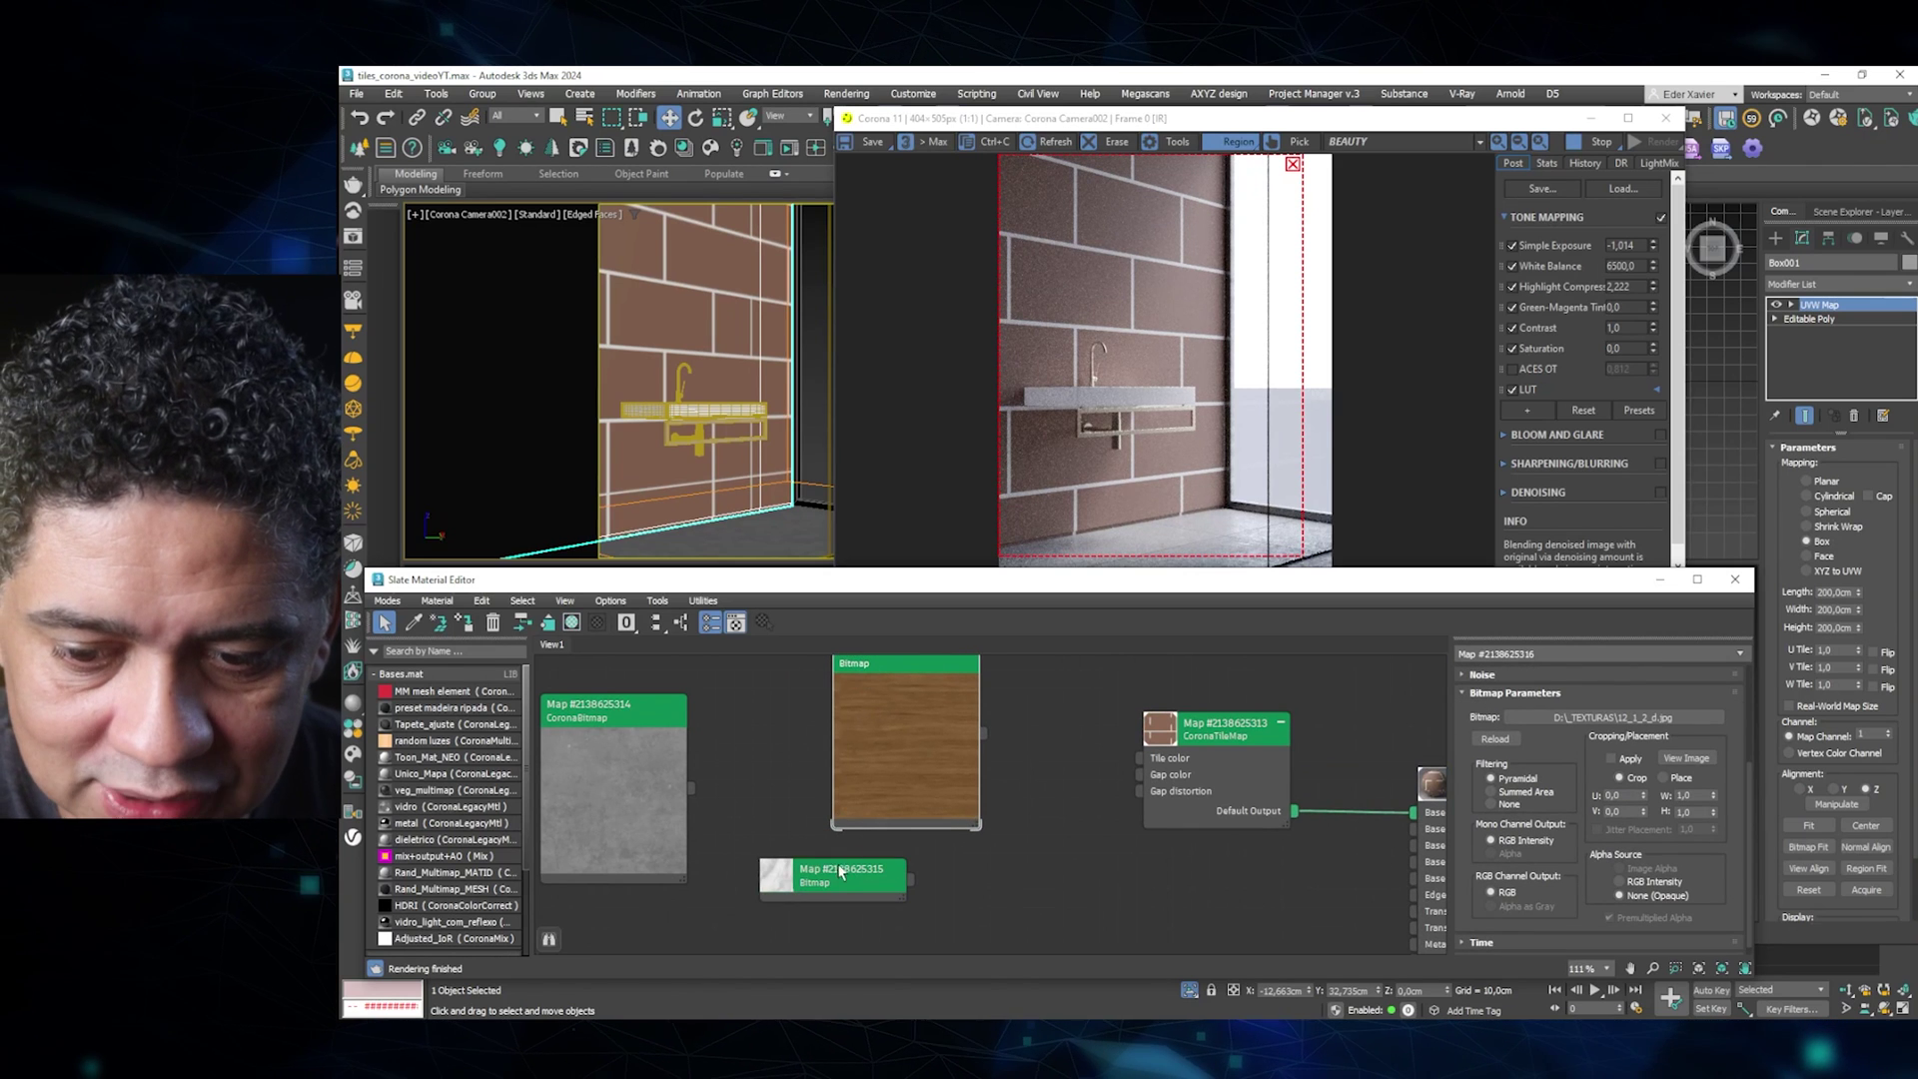
{"action": "mouse_move", "coordinate": [967, 794]}
{"action": "left_mouse_down"}
{"action": "mouse_move", "coordinate": [785, 869]}
{"action": "mouse_move", "coordinate": [895, 777]}
{"action": "left_mouse_up"}
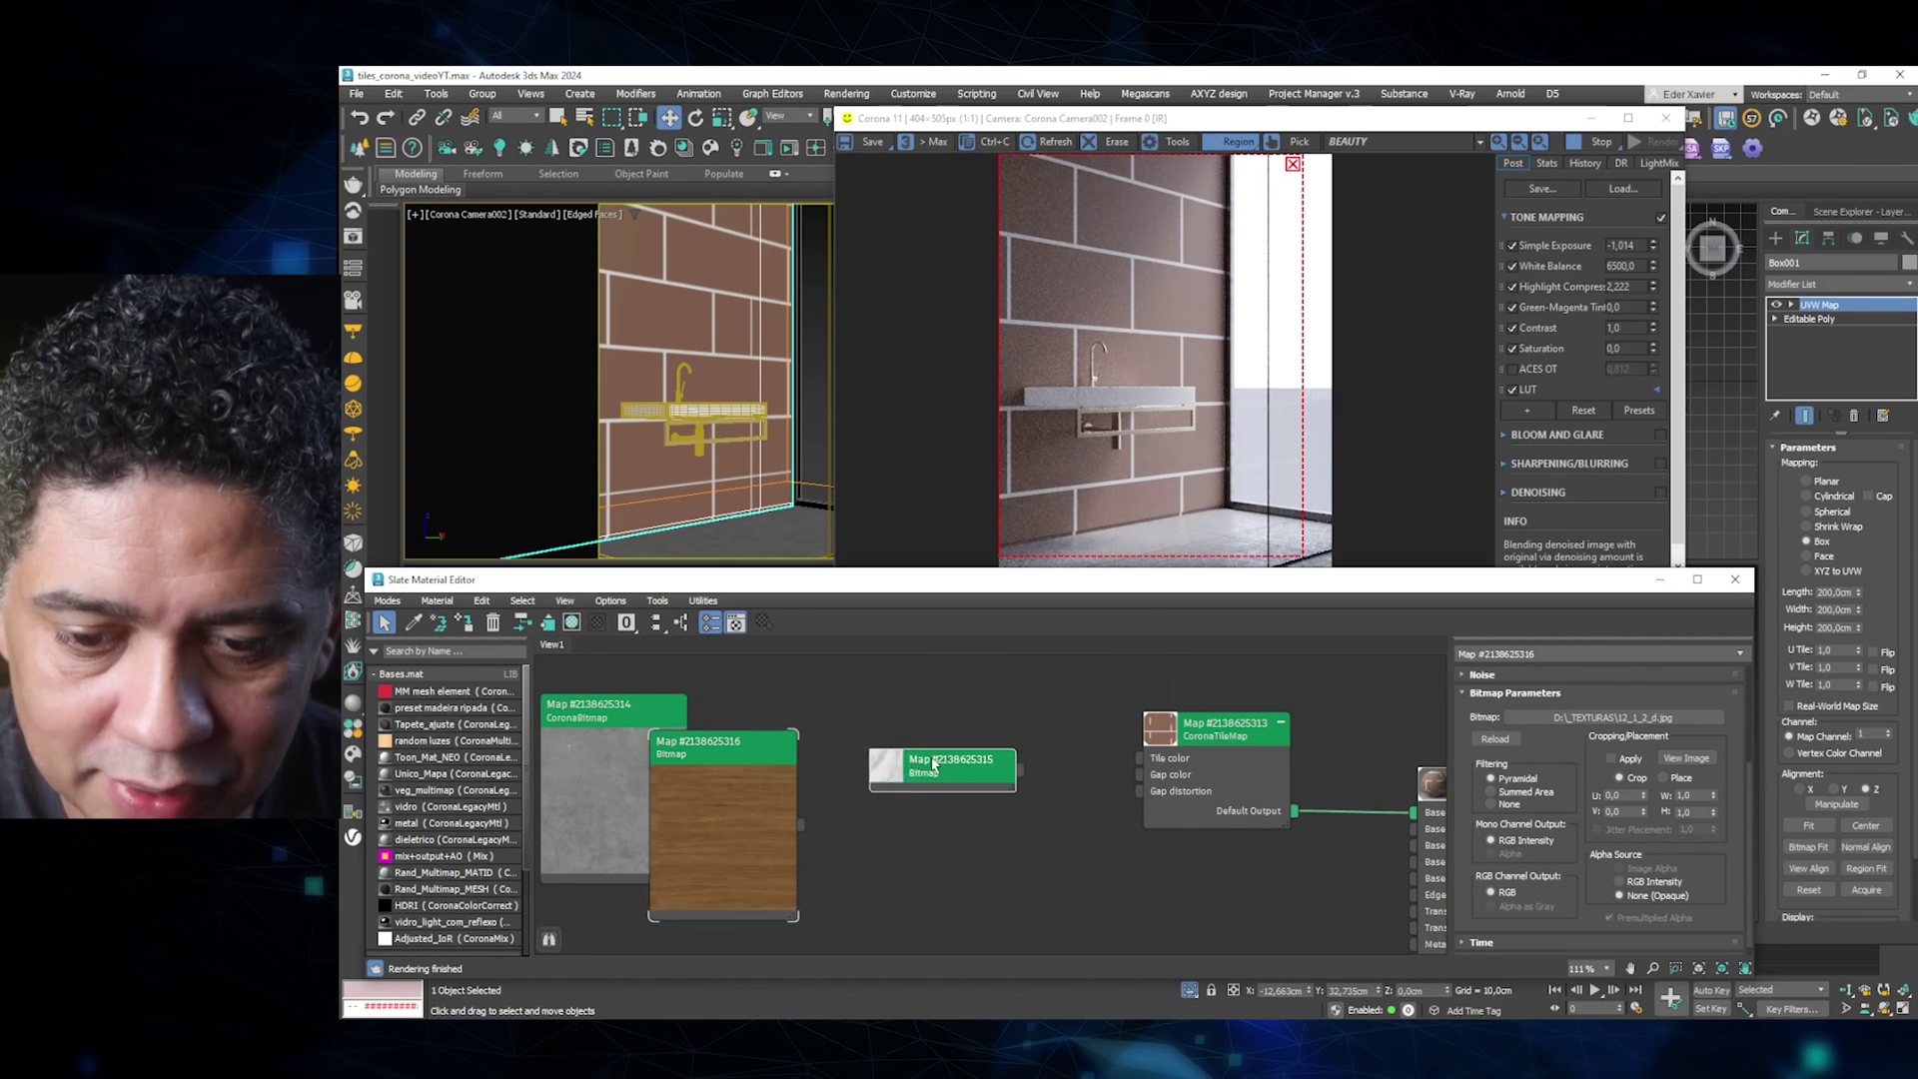
{"action": "double_click", "coordinate": [895, 777]}
{"action": "left_click_drag", "start_coordinate": [1010, 814], "coordinate": [980, 794]}
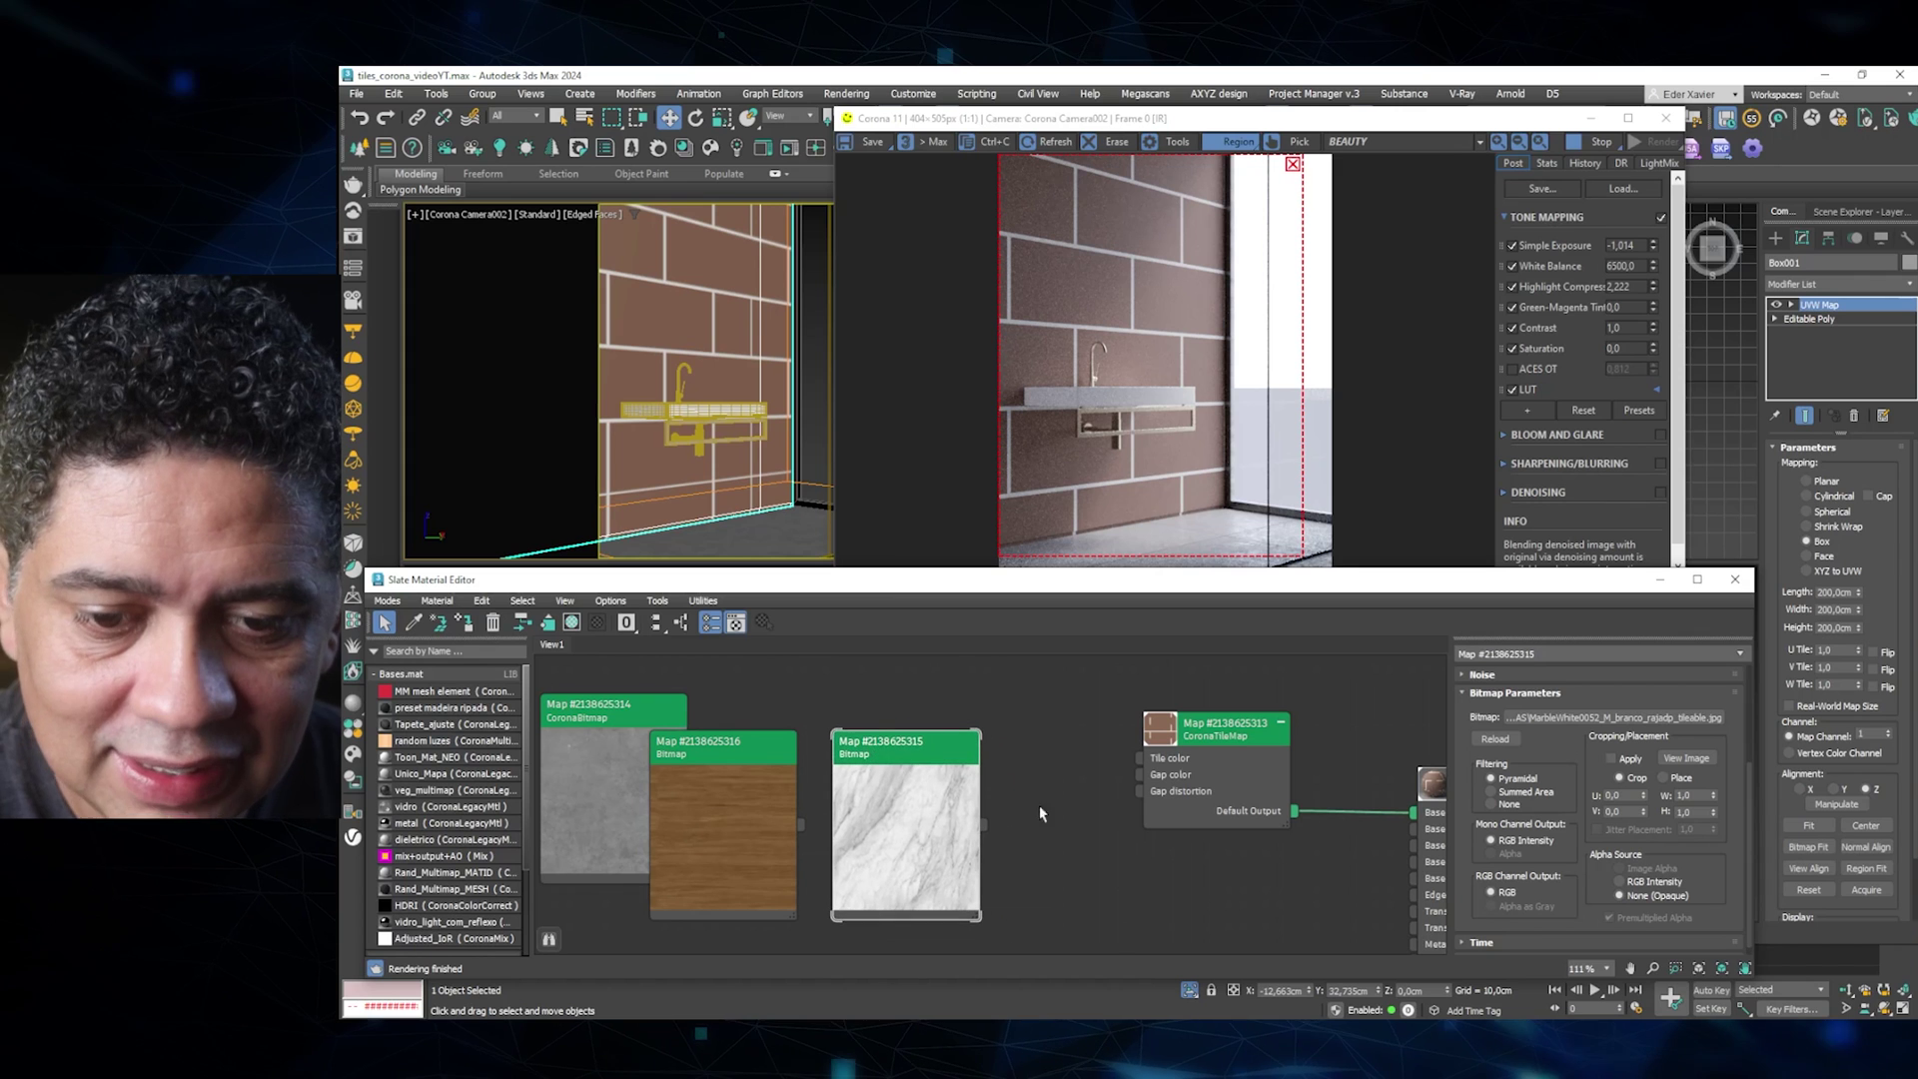
Wire the MarbleWhite bitmap into Tile color and lower Simple Exposure to -1,785.
{"action": "left_click_drag", "start_coordinate": [1103, 768], "coordinate": [1140, 757]}
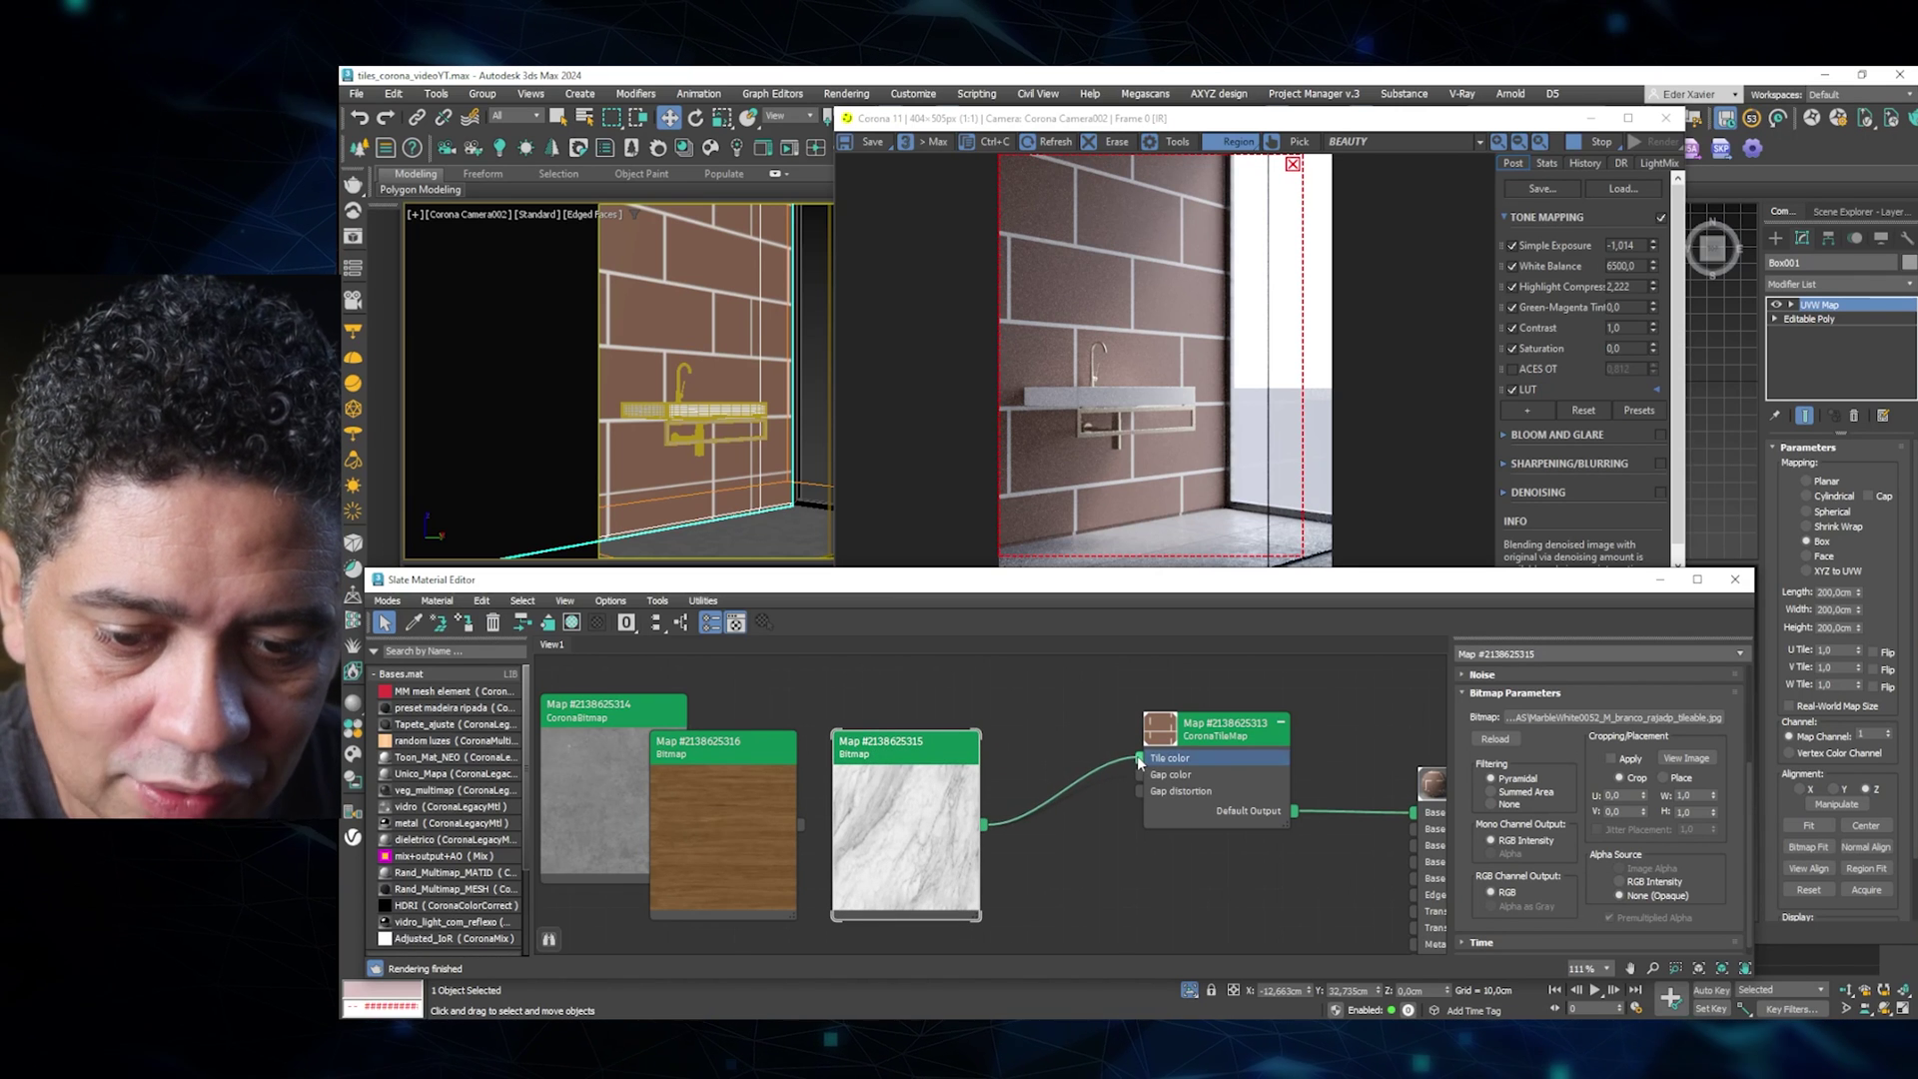
{"action": "left_click_drag", "start_coordinate": [930, 784], "coordinate": [930, 747]}
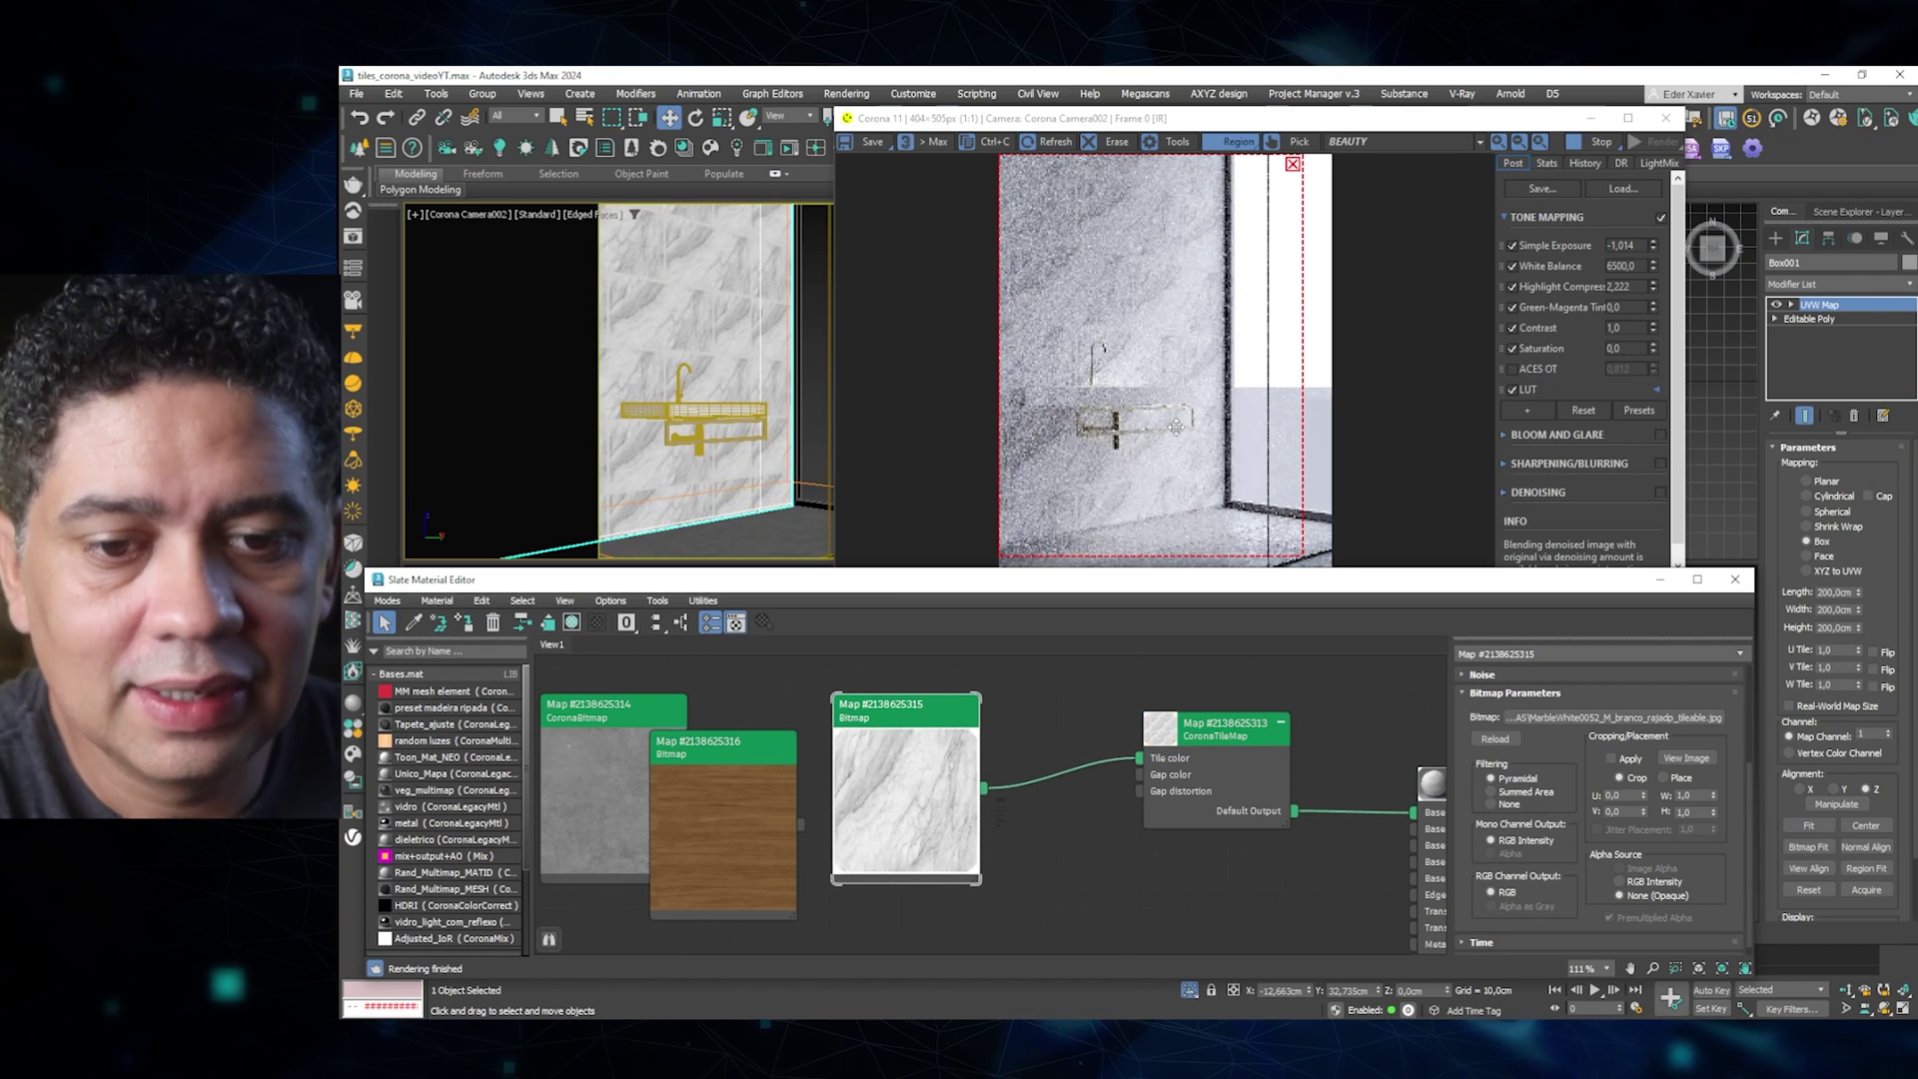
{"action": "left_click_drag", "start_coordinate": [1653, 293], "coordinate": [1140, 302]}
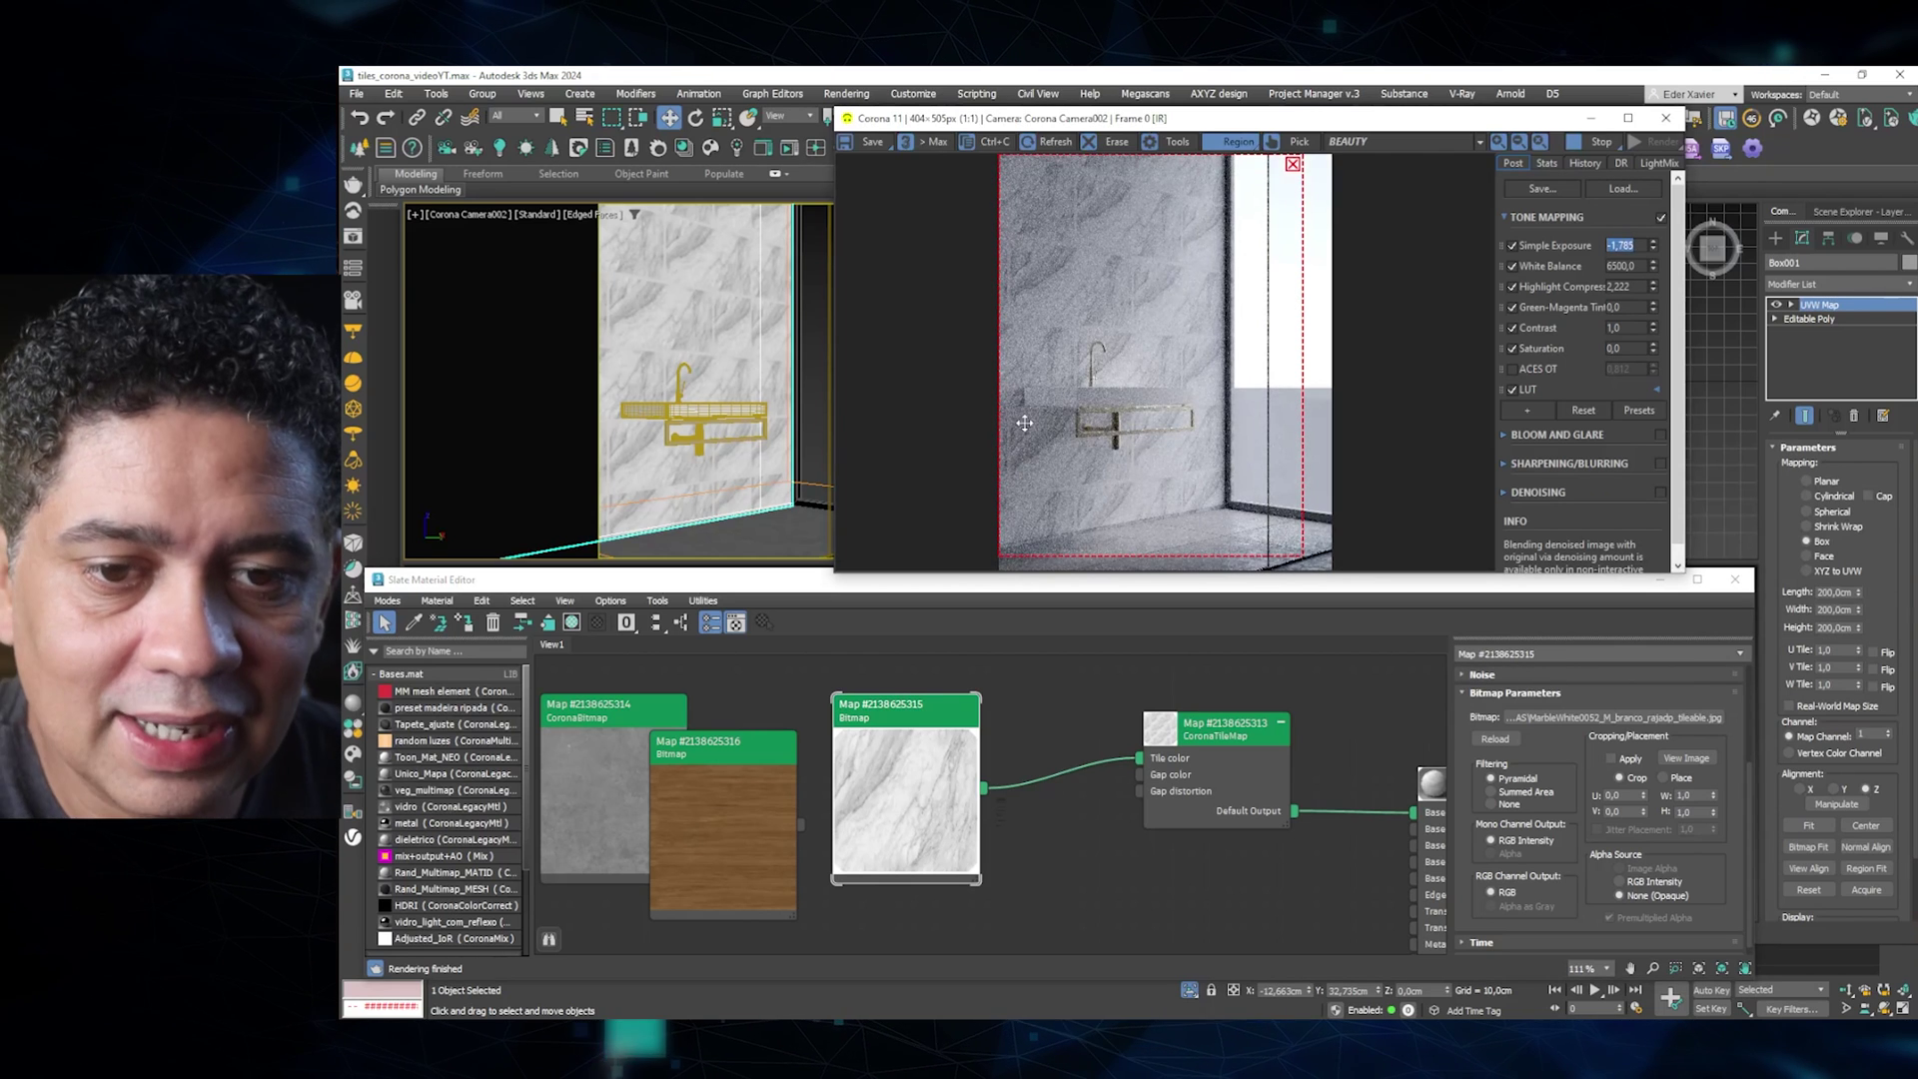
{"action": "left_click", "coordinate": [966, 734]}
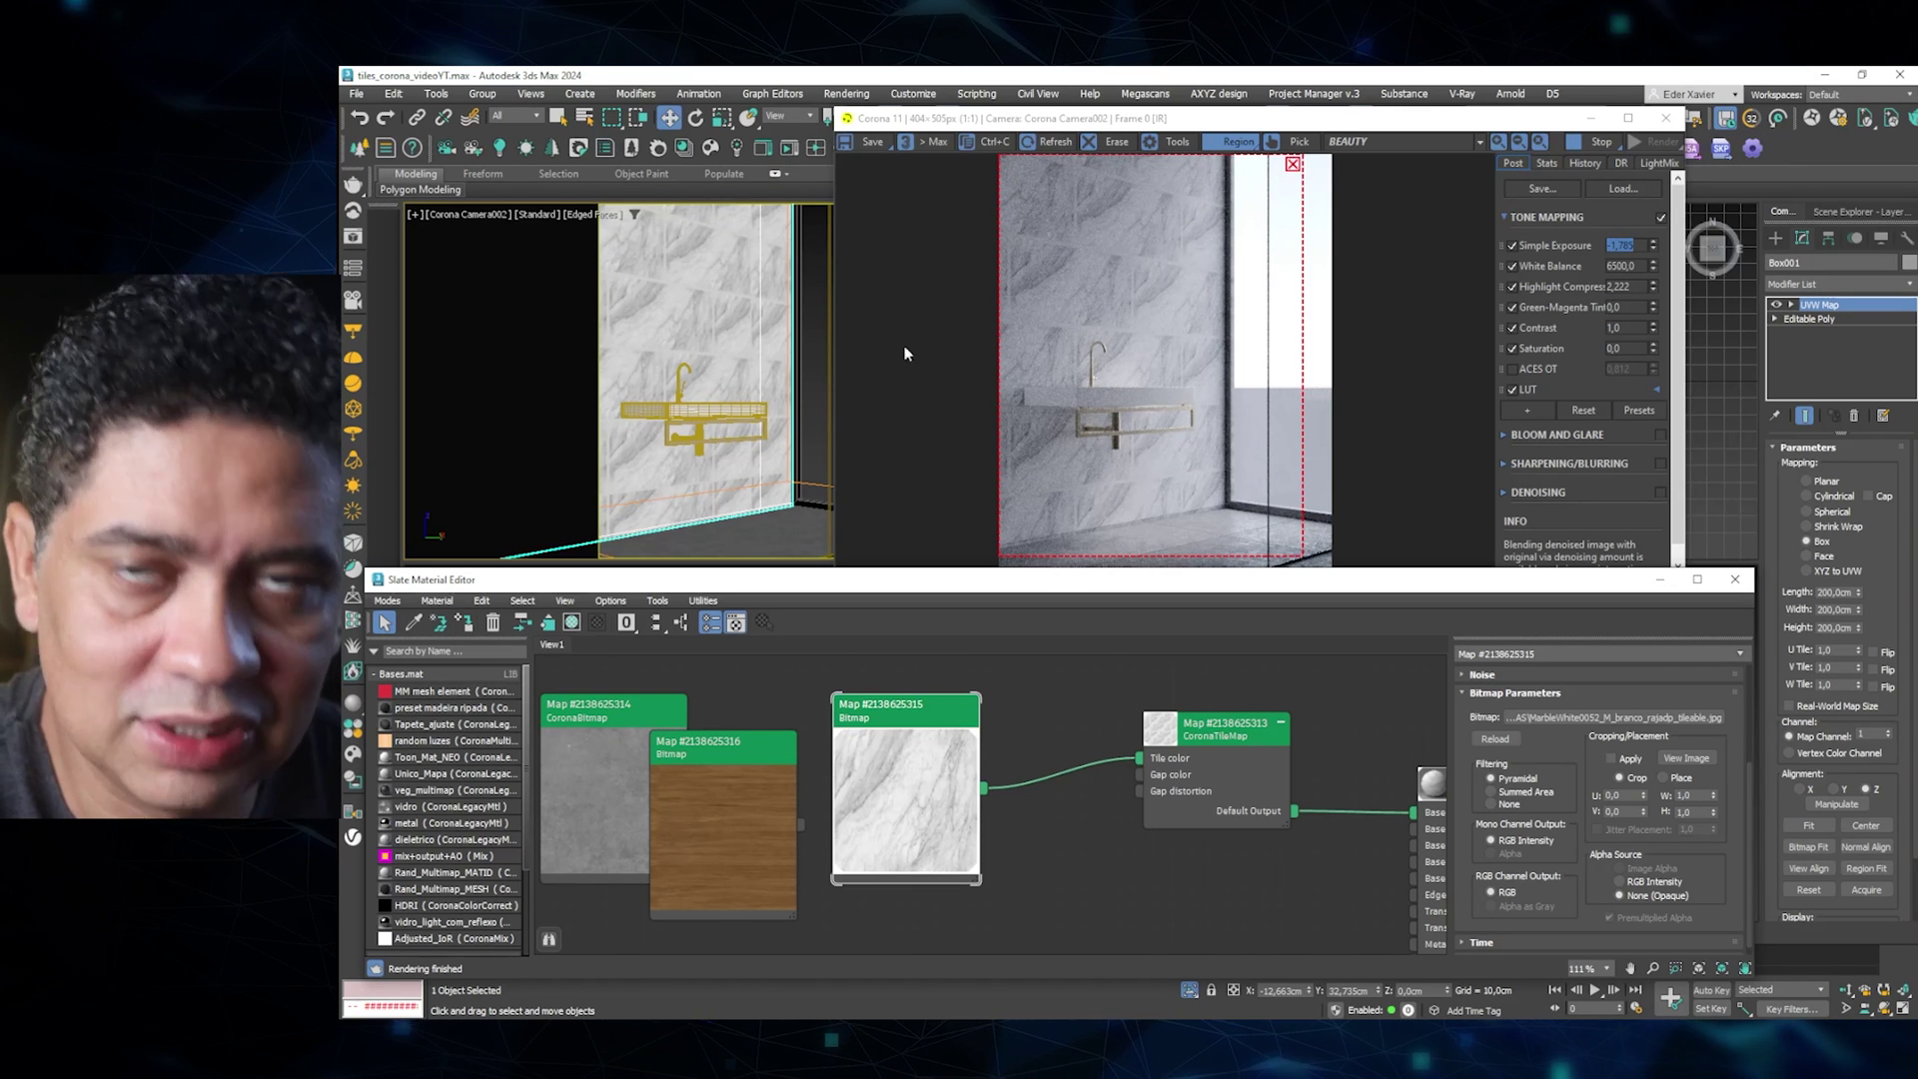
Change the CoronaTileMap's Tile mapping from Per tile to Original.
{"action": "scroll", "coordinate": [1149, 751], "scroll_direction": "down", "scroll_amount": 1}
{"action": "scroll", "coordinate": [1045, 747], "scroll_direction": "down", "scroll_amount": 1}
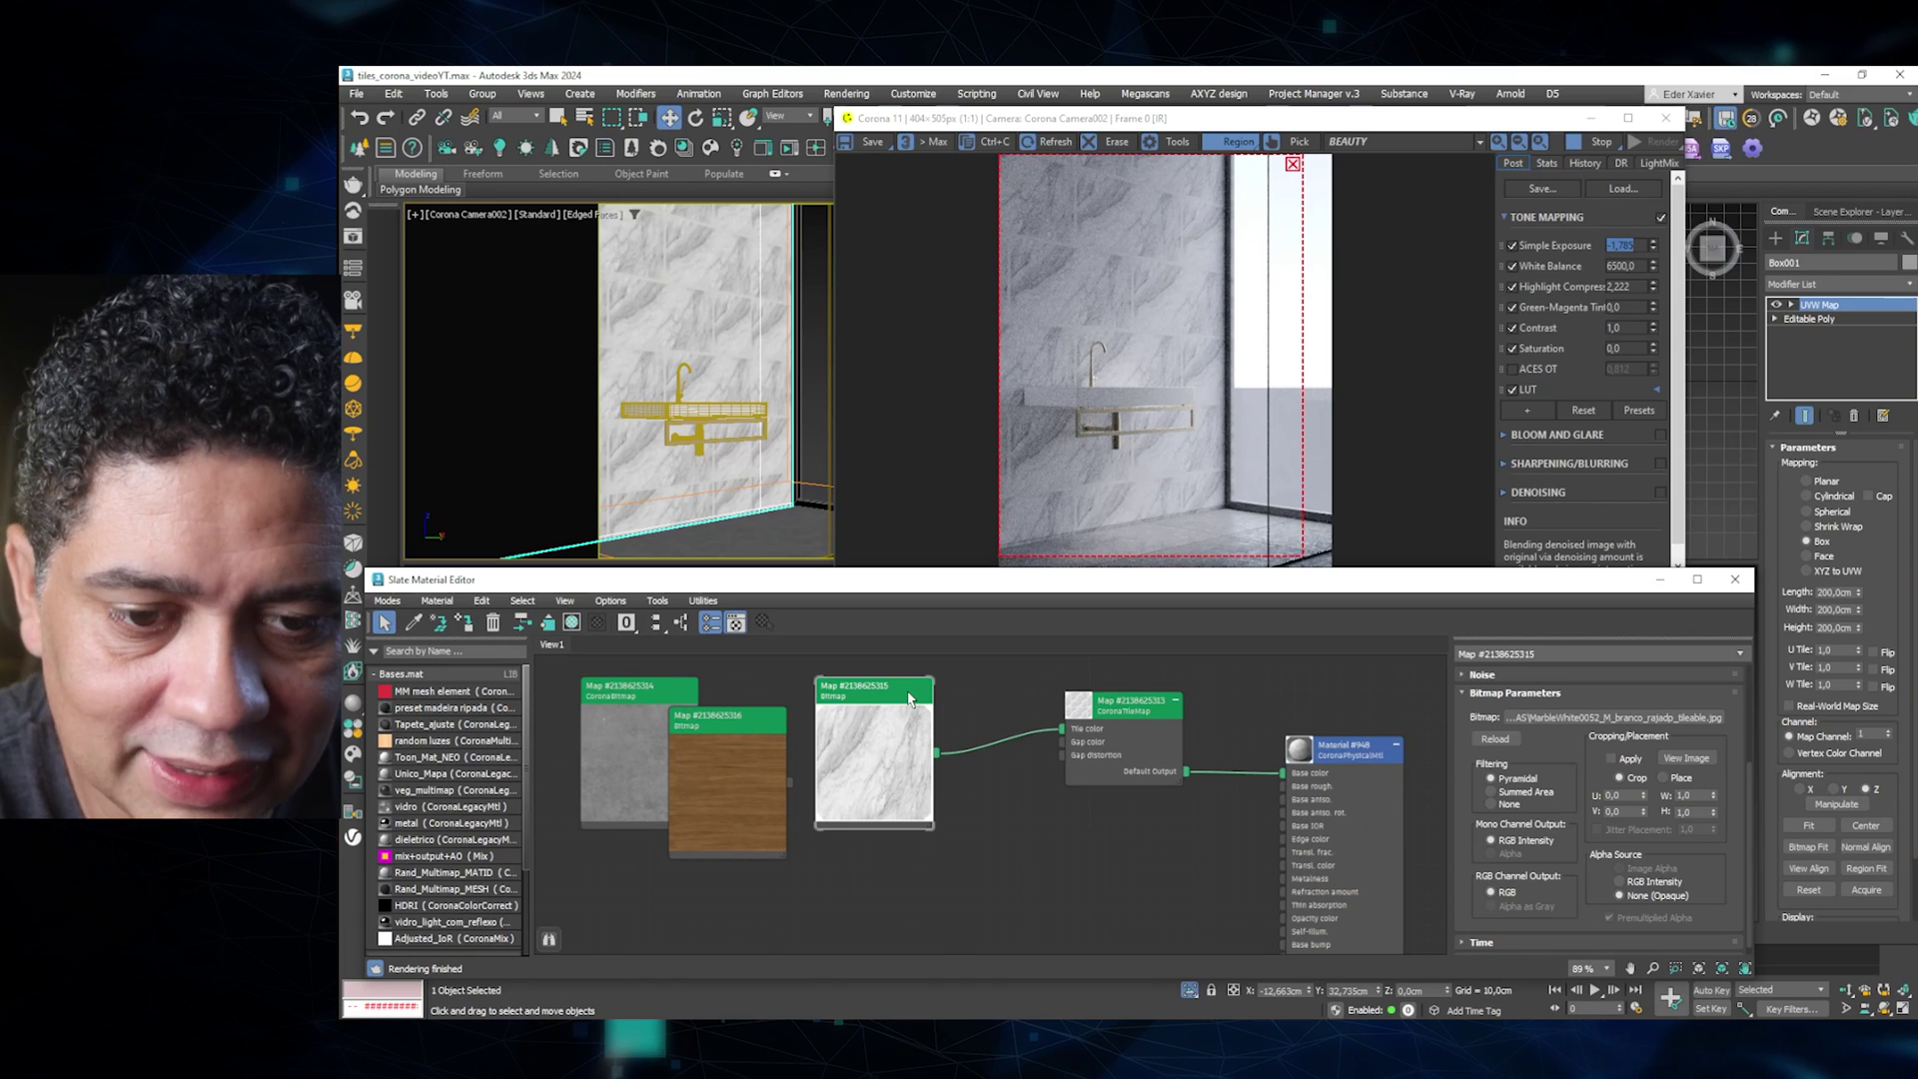
{"action": "left_click_drag", "start_coordinate": [909, 699], "coordinate": [909, 686]}
{"action": "left_click_drag", "start_coordinate": [1129, 699], "coordinate": [1128, 714]}
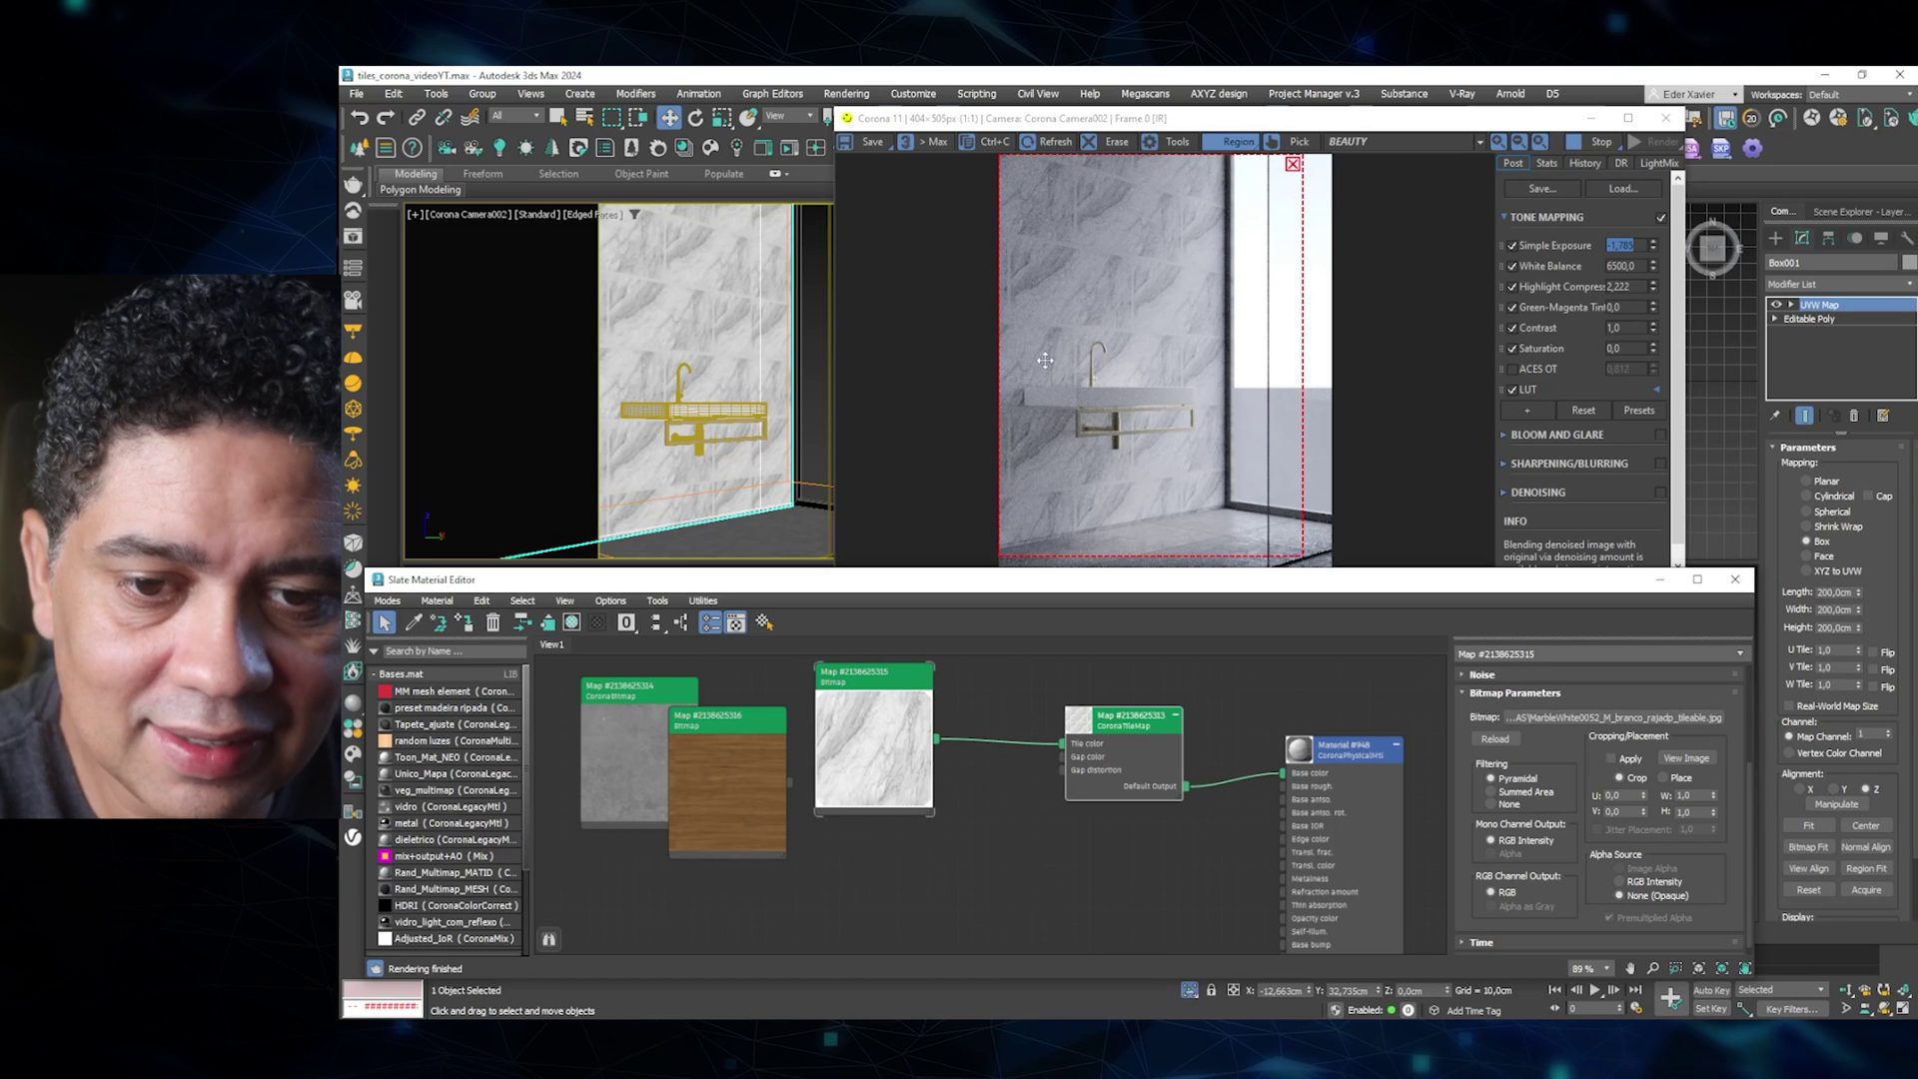
{"action": "double_click", "coordinate": [1110, 740]}
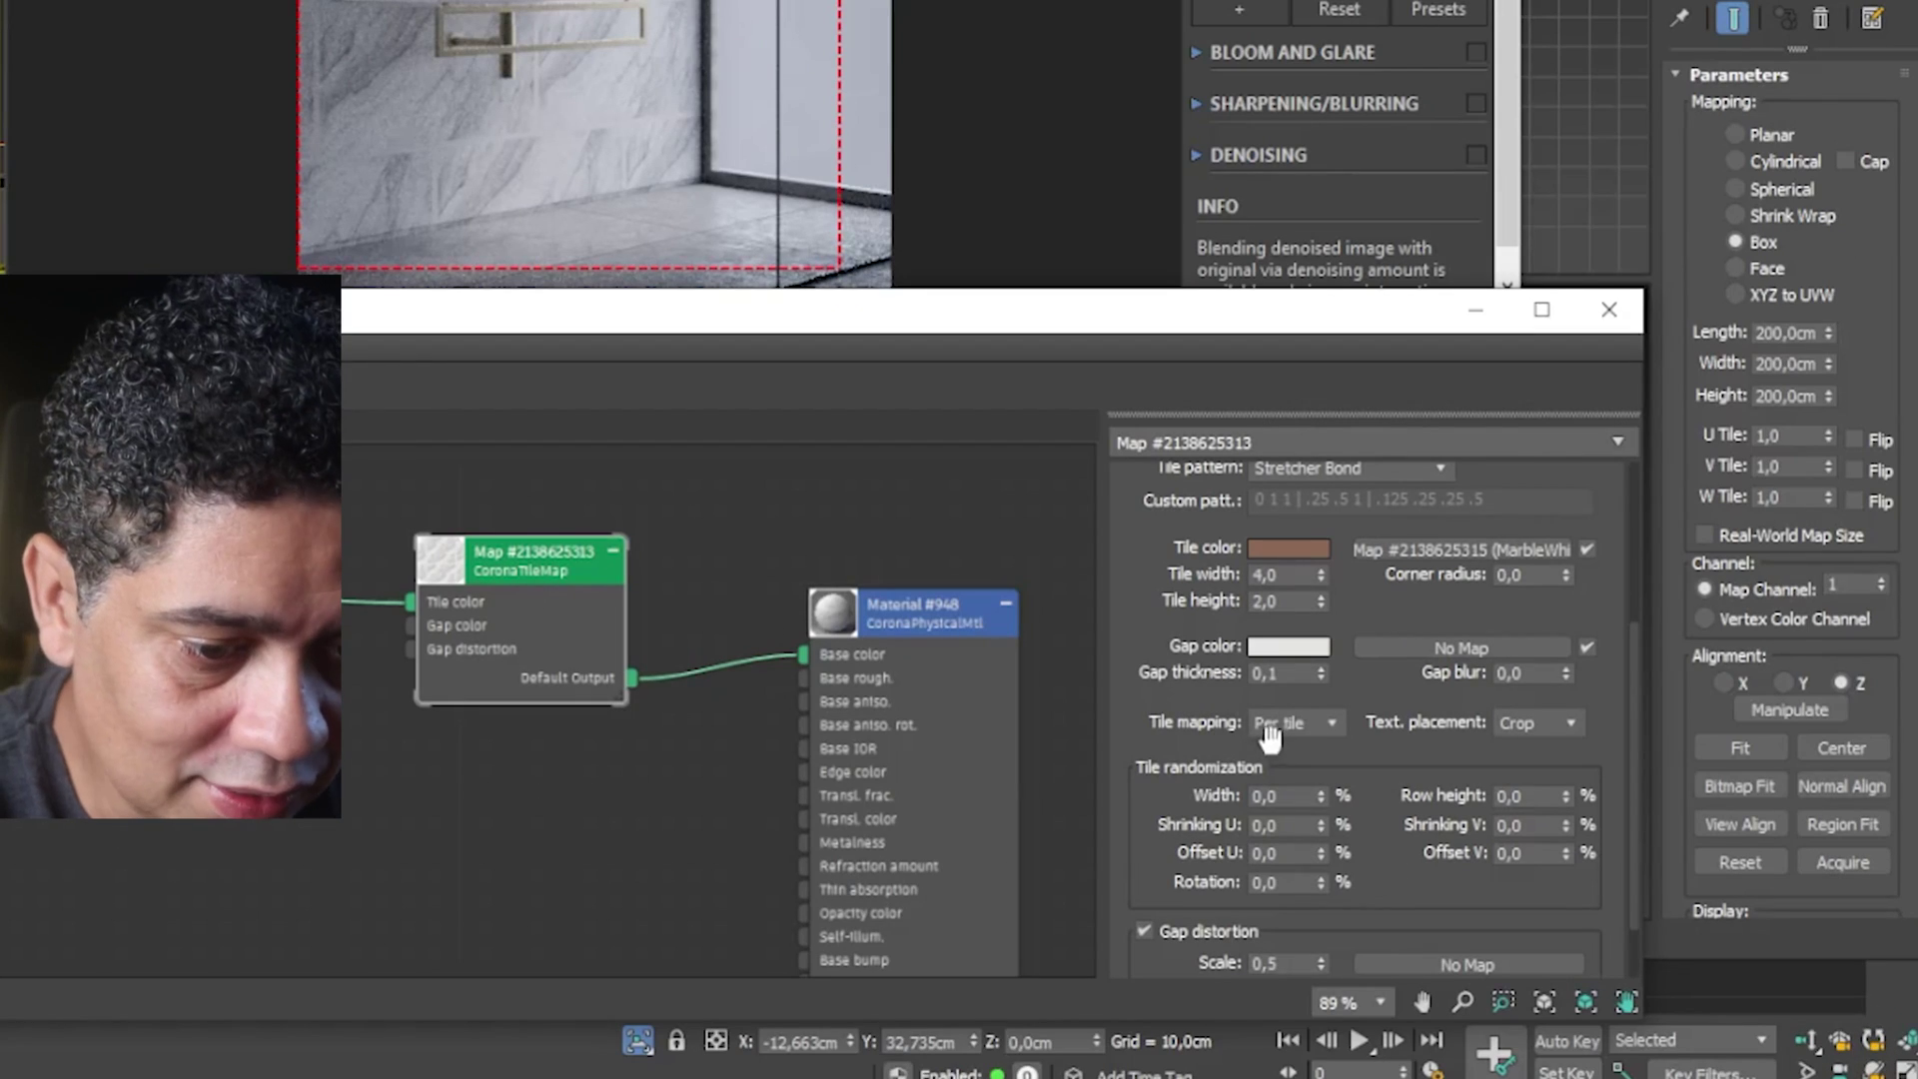
{"action": "left_click", "coordinate": [1288, 723]}
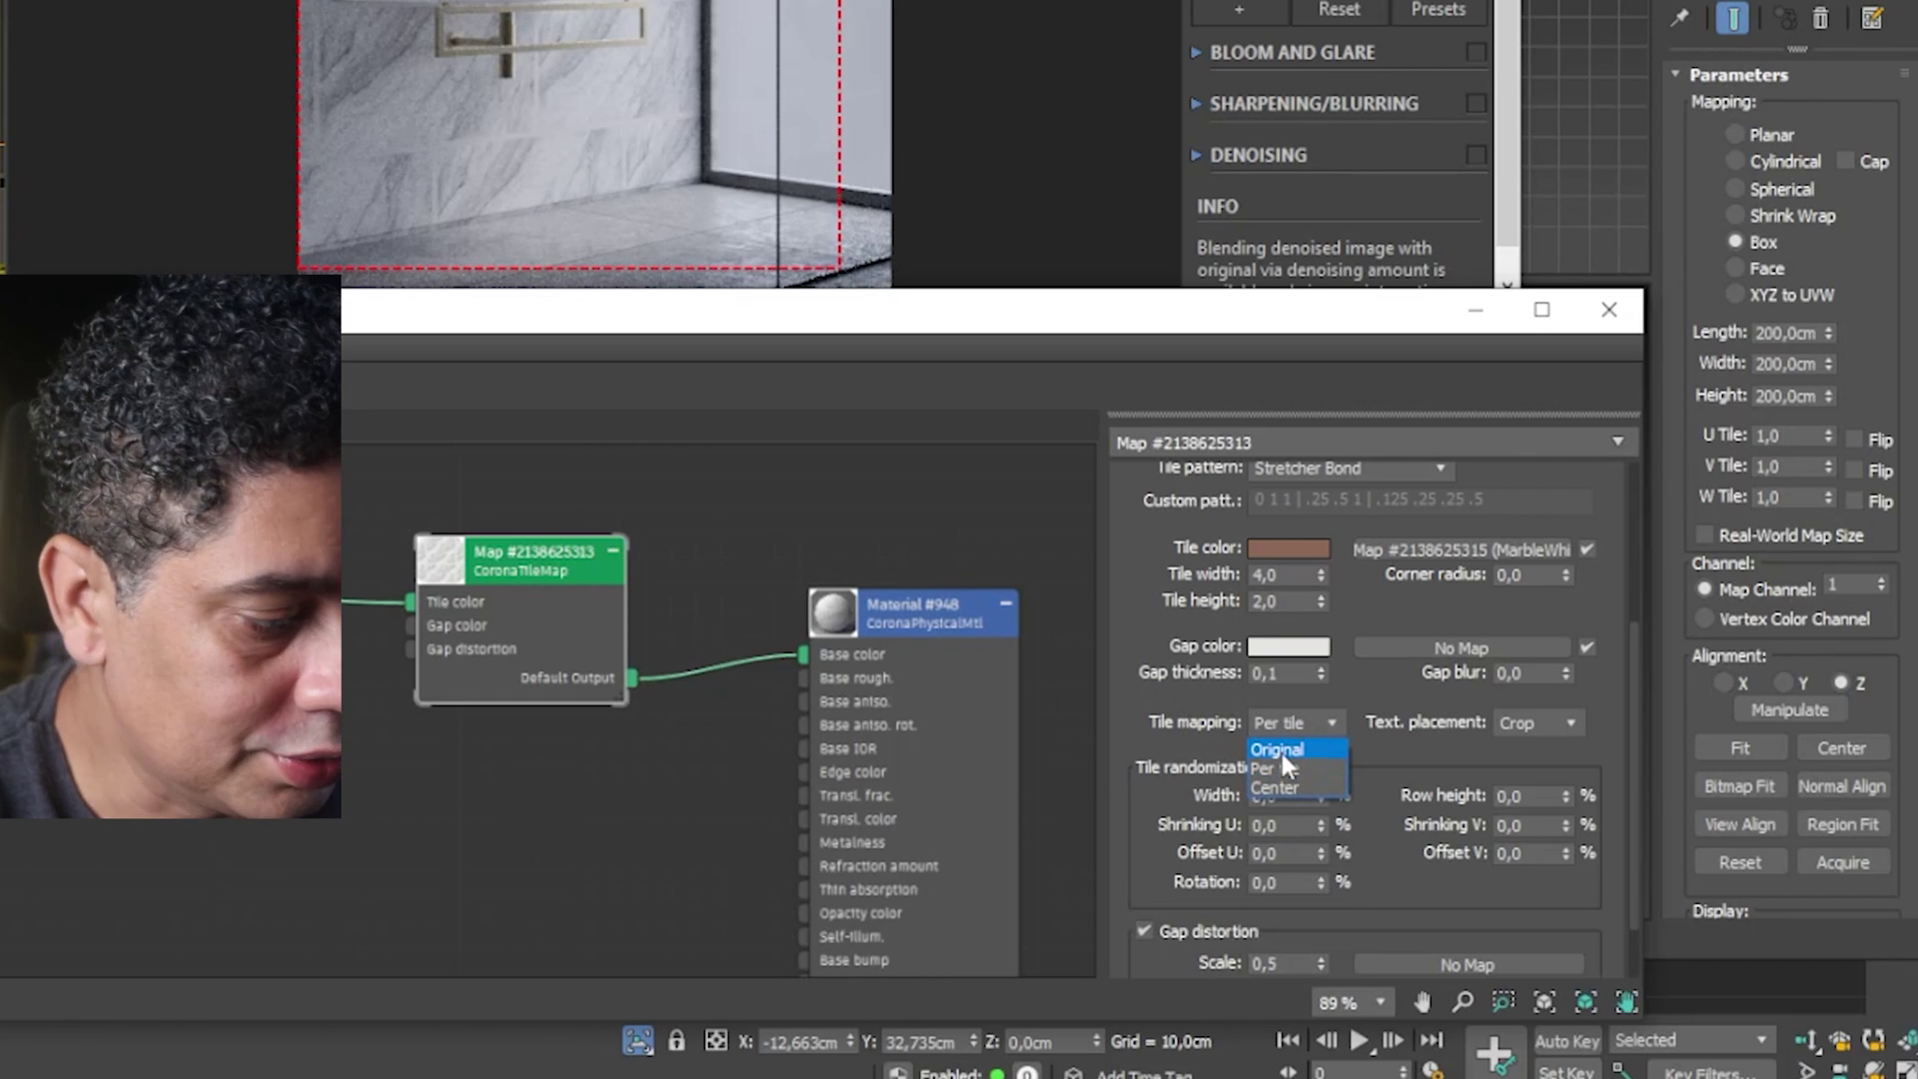
{"action": "left_click", "coordinate": [1279, 751]}
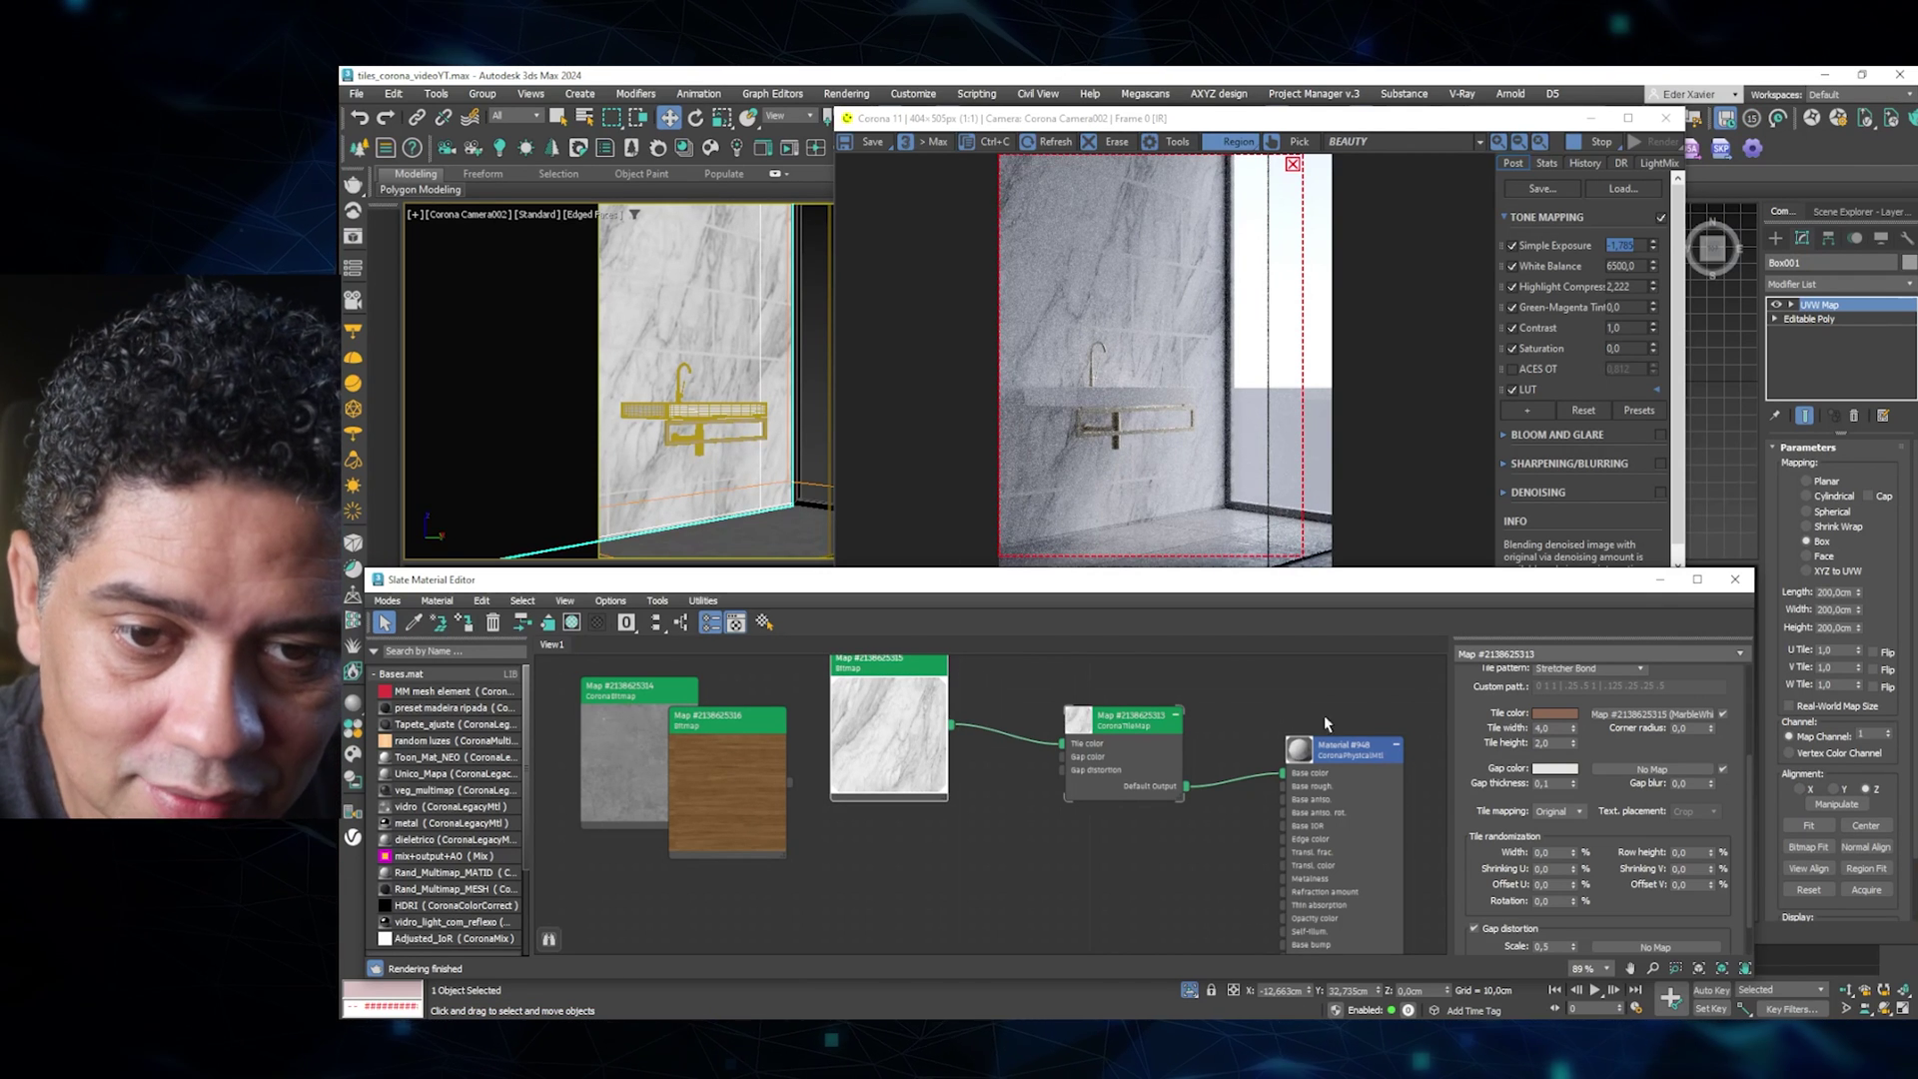
{"action": "left_click", "coordinate": [1556, 812]}
{"action": "left_click", "coordinate": [1547, 837]}
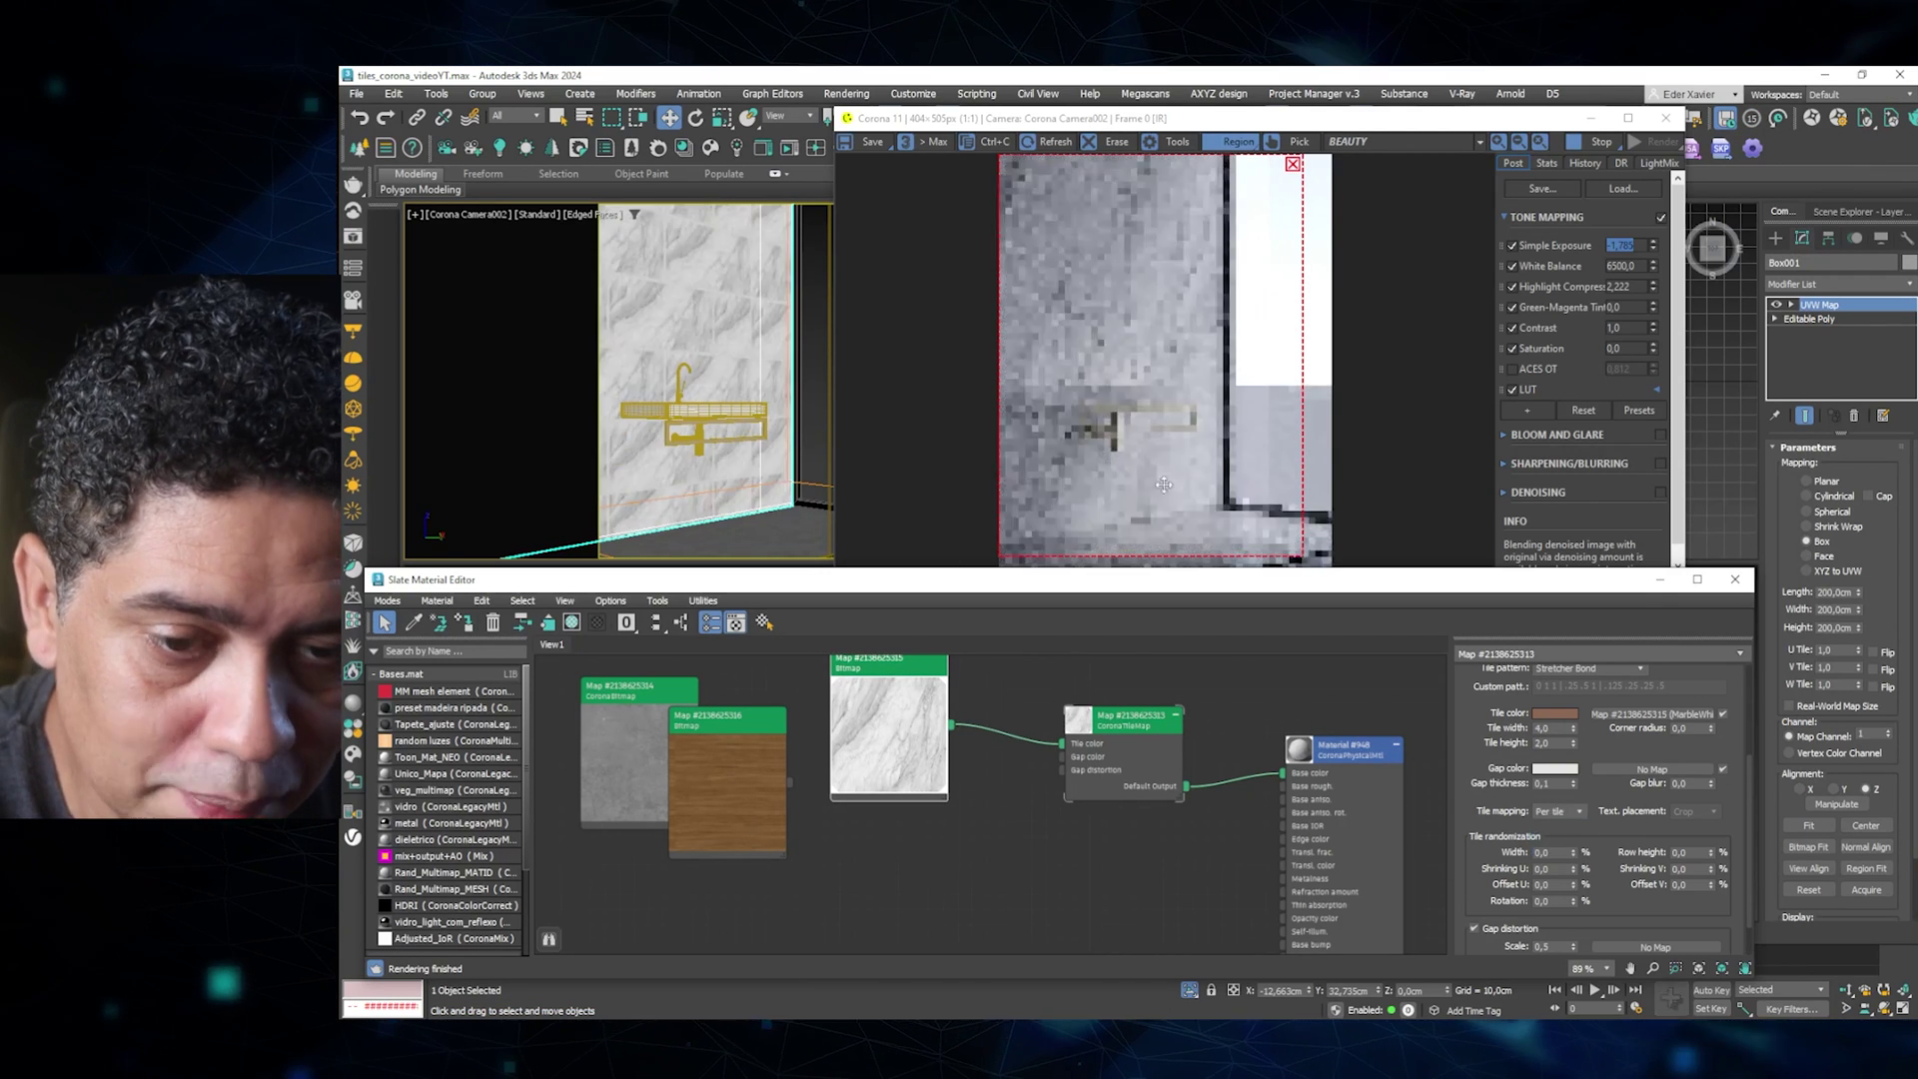
{"action": "left_click", "coordinate": [1129, 339]}
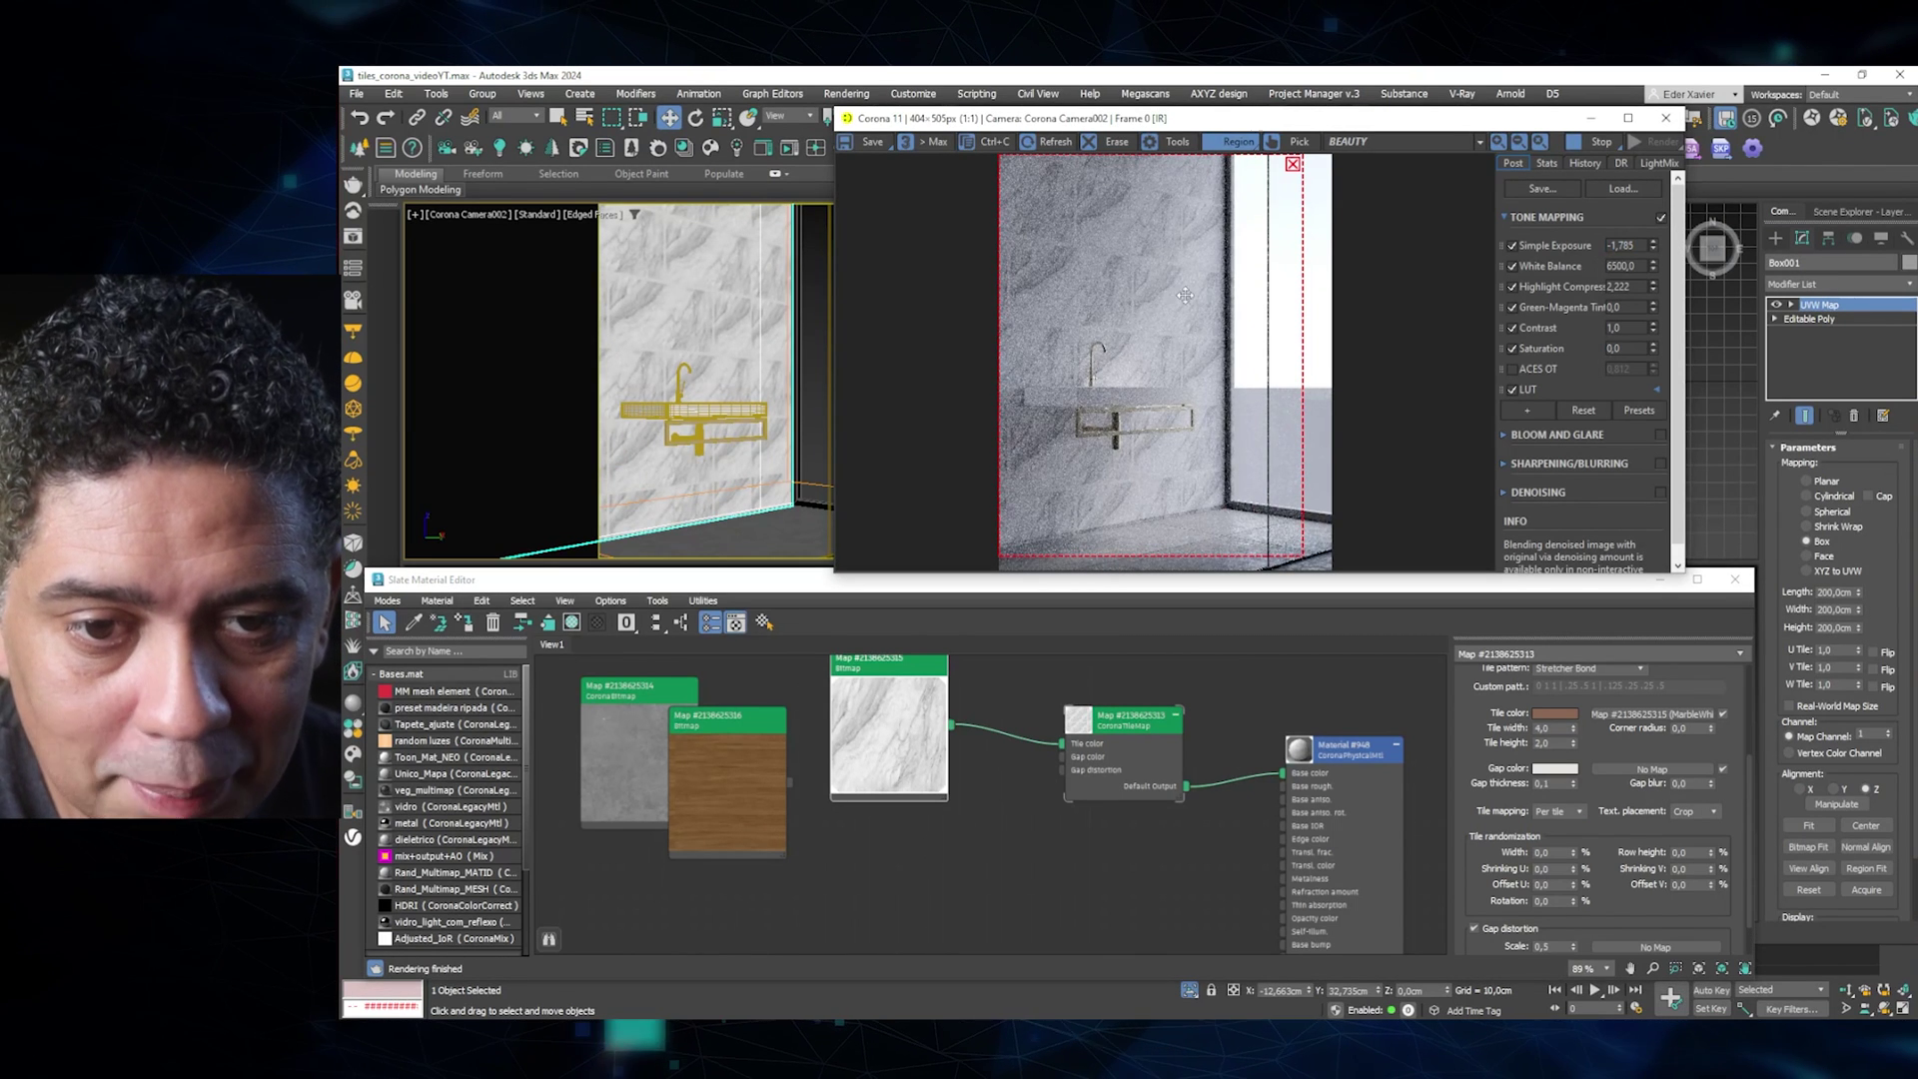
{"action": "left_click", "coordinate": [1559, 811]}
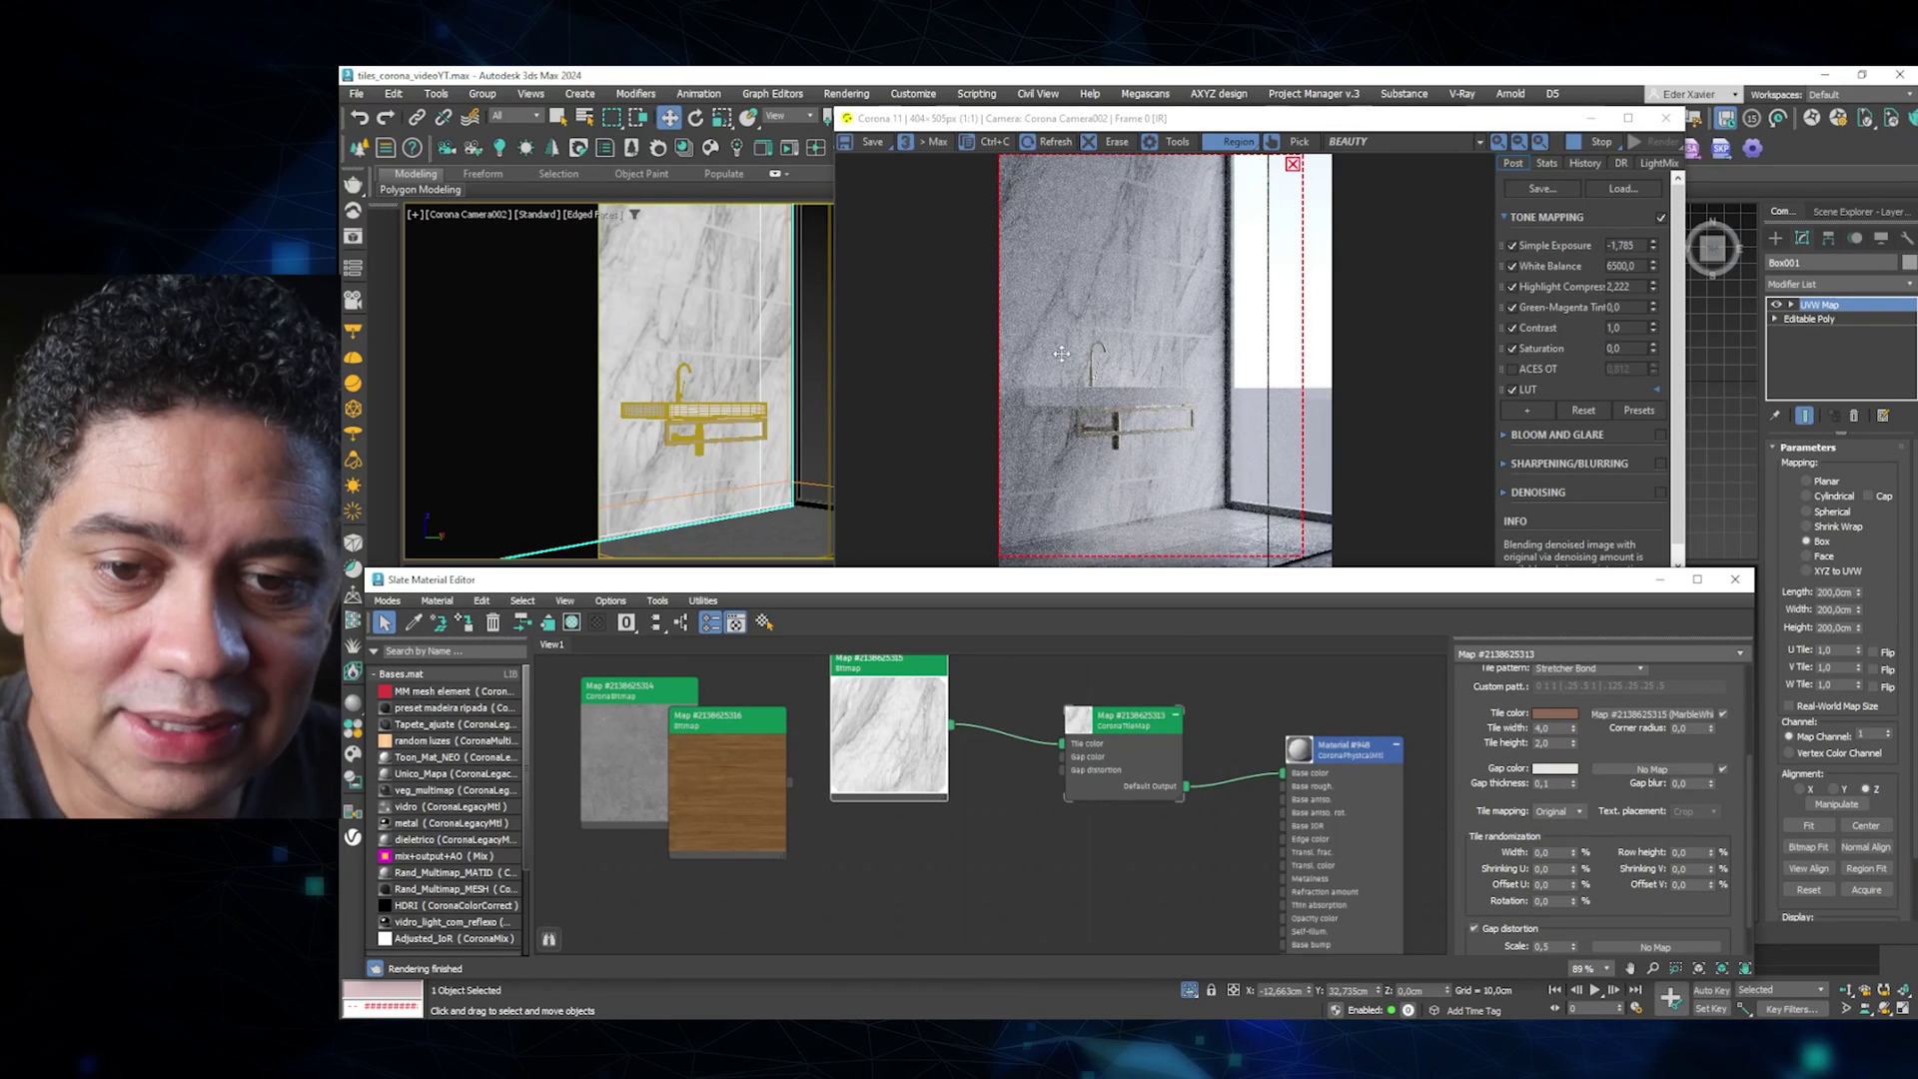
{"action": "scroll", "coordinate": [1053, 357], "scroll_direction": "up", "scroll_amount": 1}
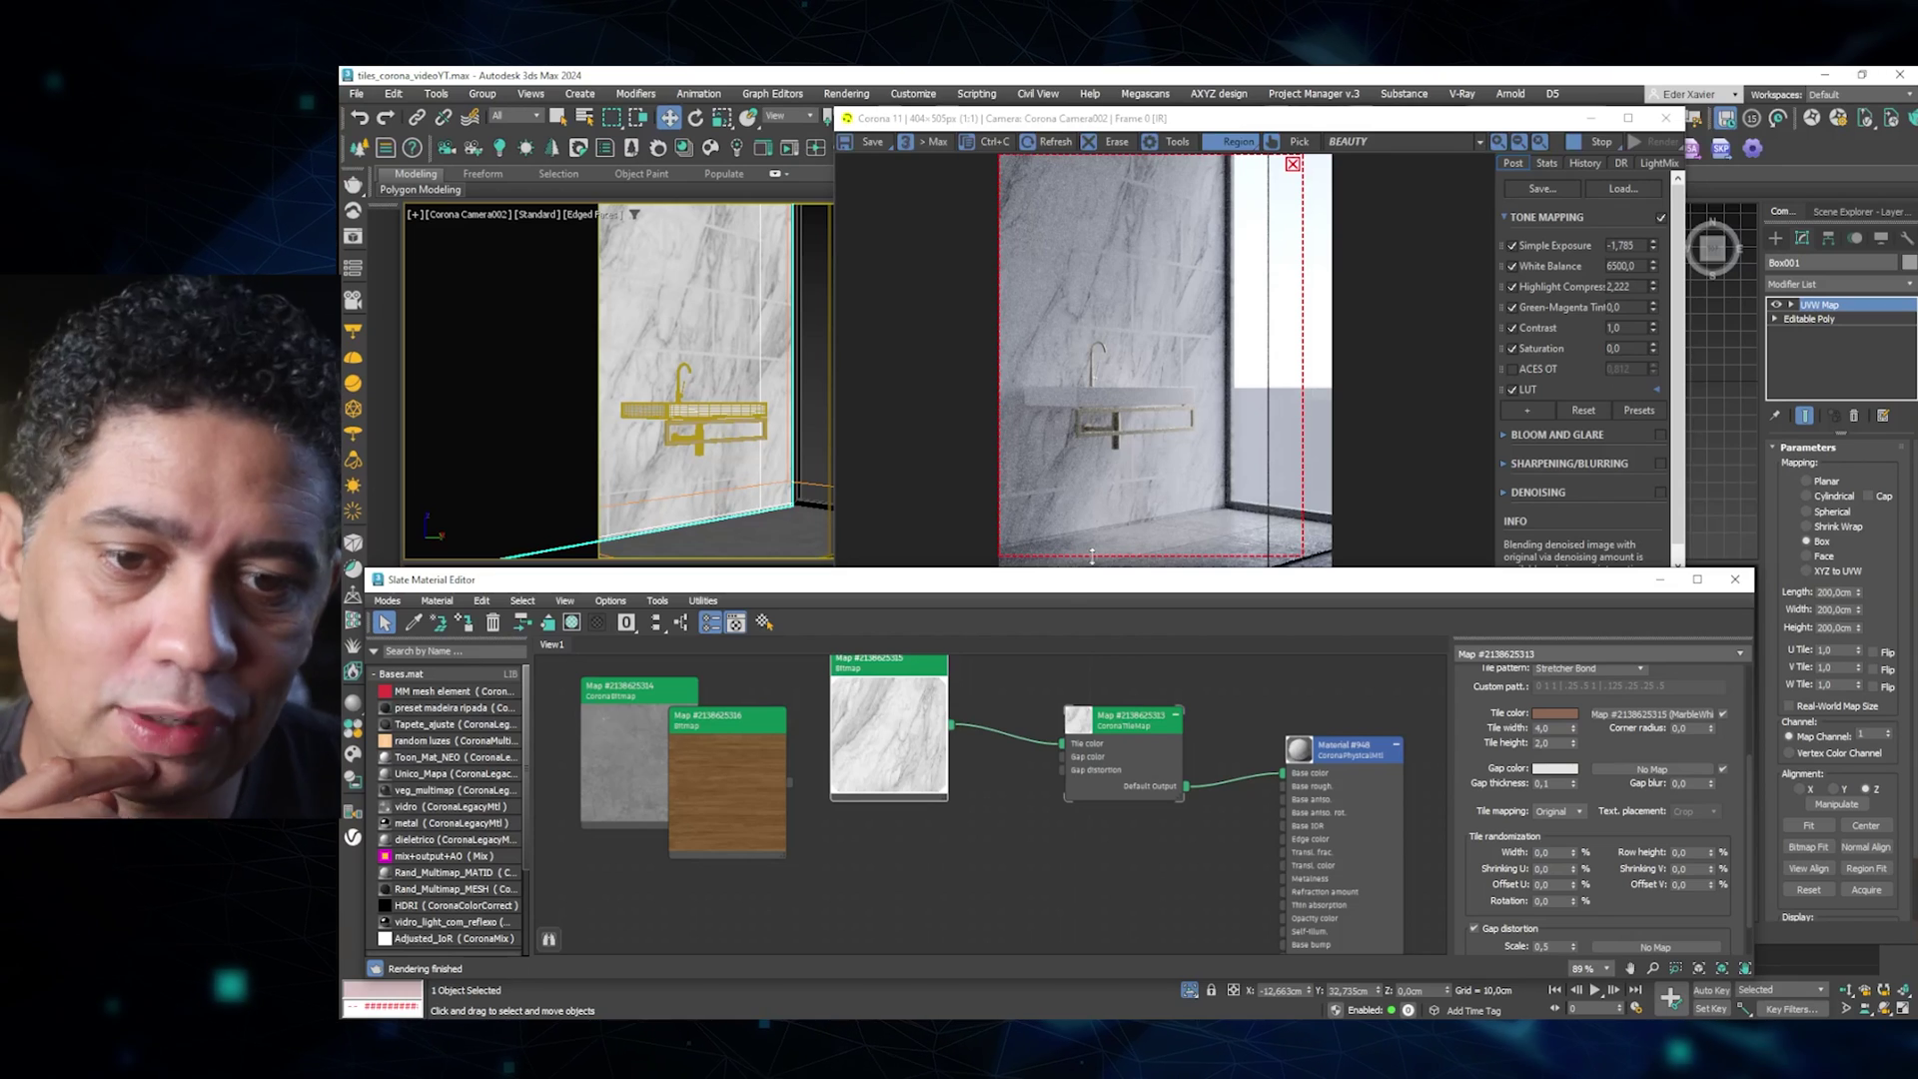
Switch CoronaTileMap Tile mapping from Center to Per tile and select the Tile color wire.
{"action": "middle_click_drag", "start_coordinate": [1179, 723], "coordinate": [1193, 781]}
{"action": "left_click", "coordinate": [1556, 811]}
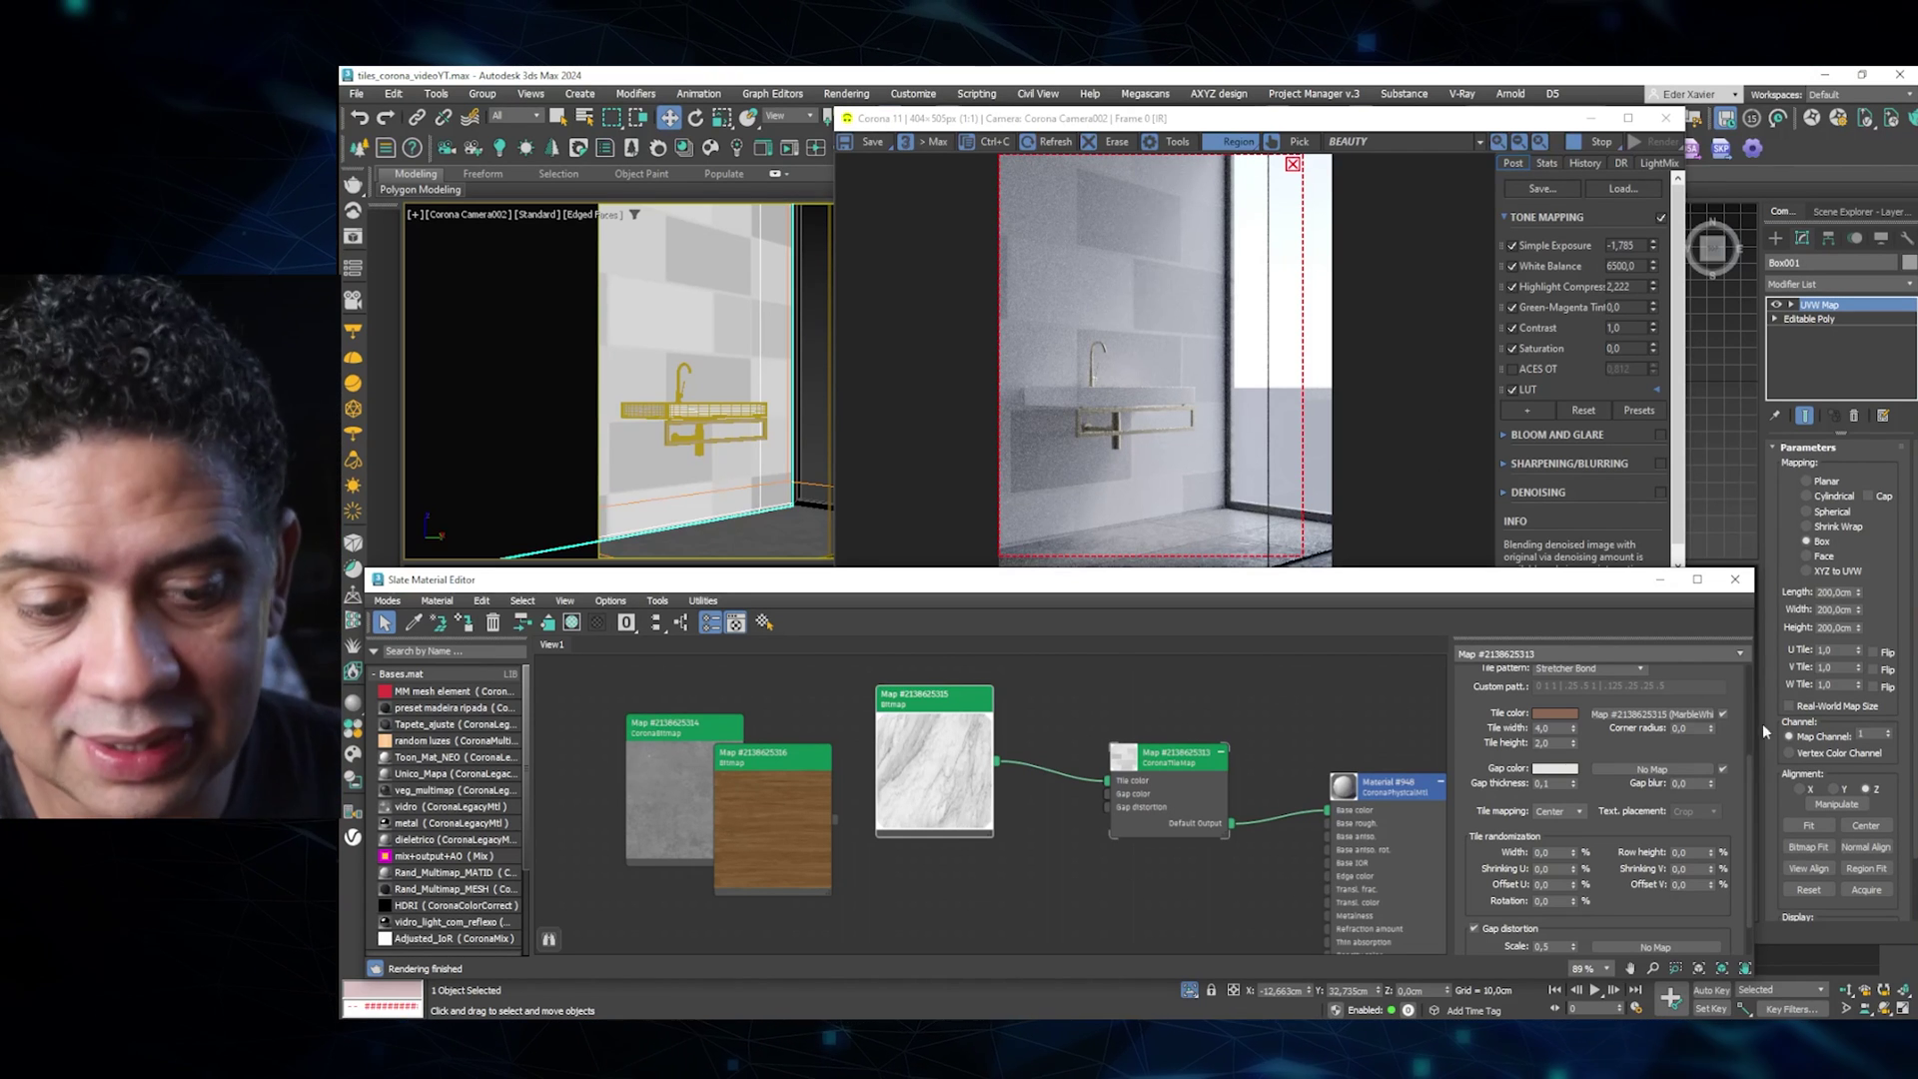
{"action": "left_click", "coordinate": [1556, 812]}
{"action": "left_click", "coordinate": [1549, 835]}
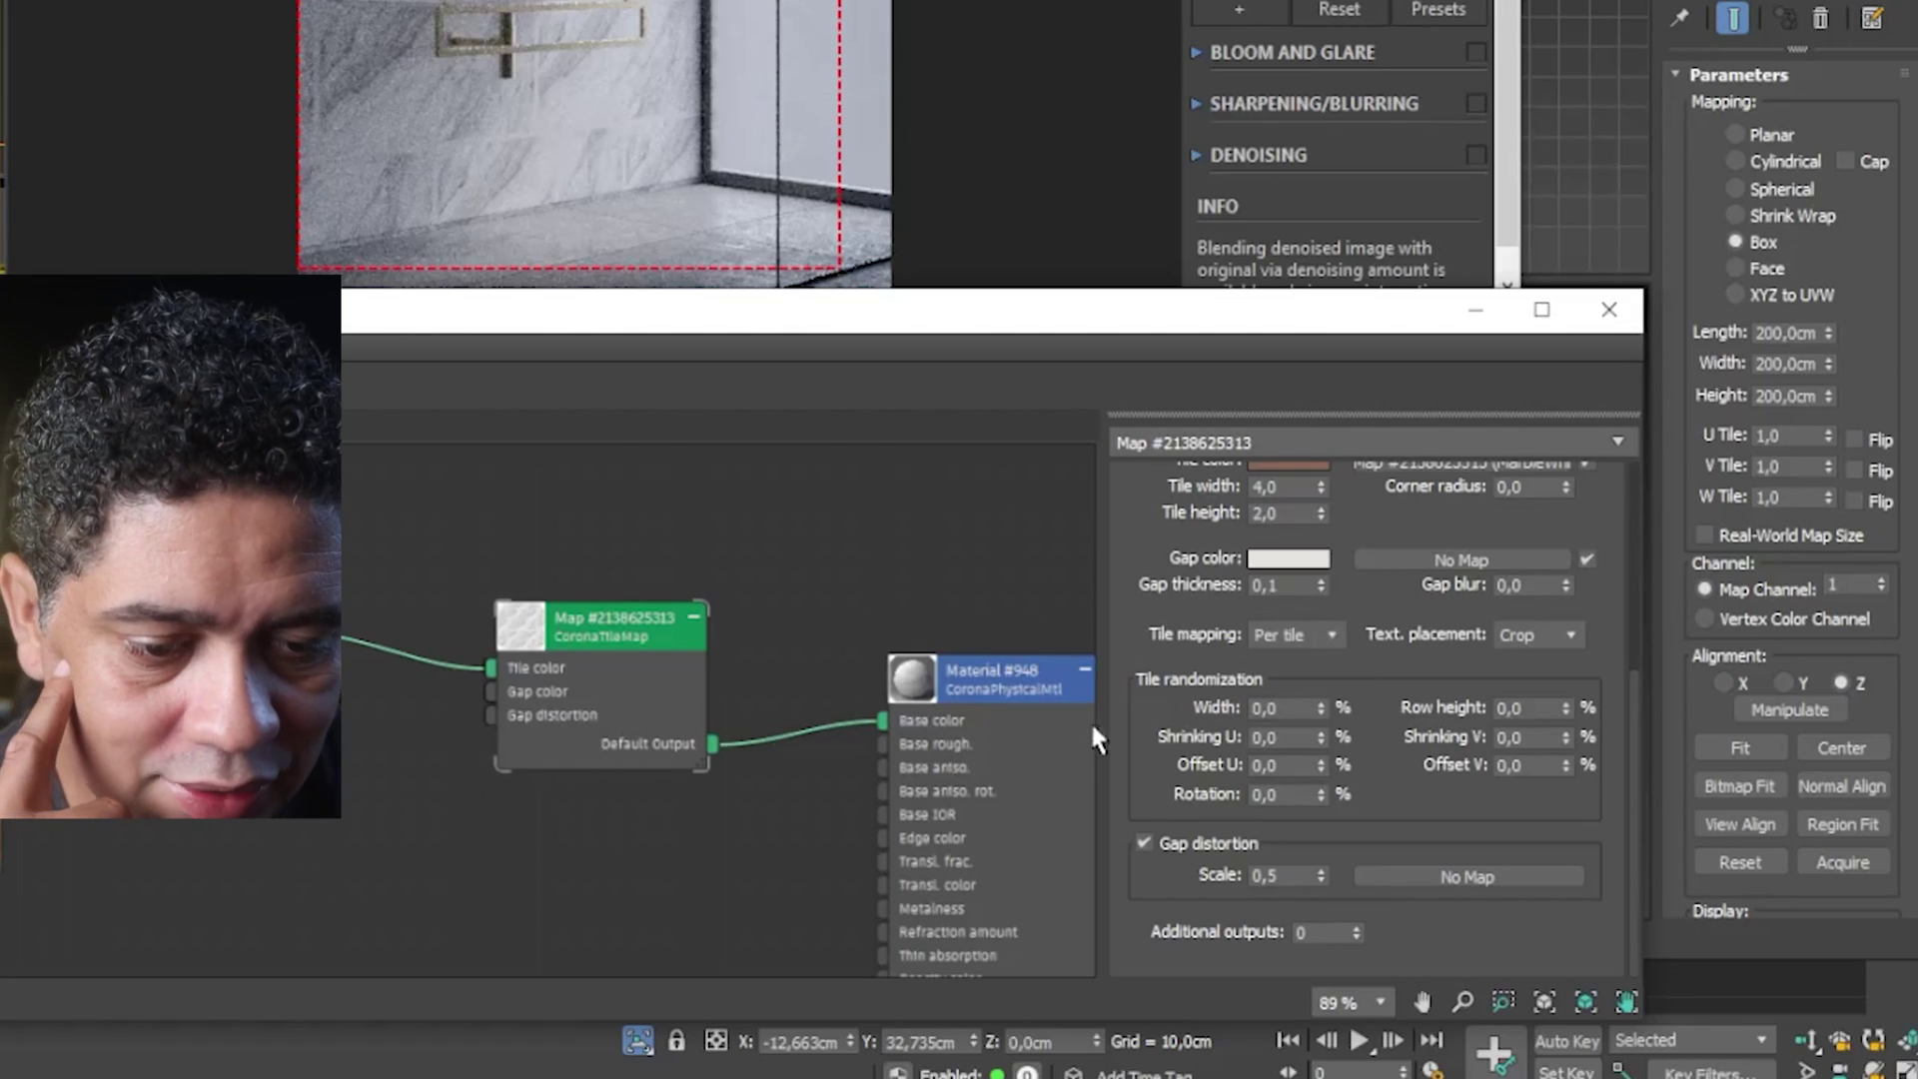
{"action": "left_click", "coordinate": [380, 647]}
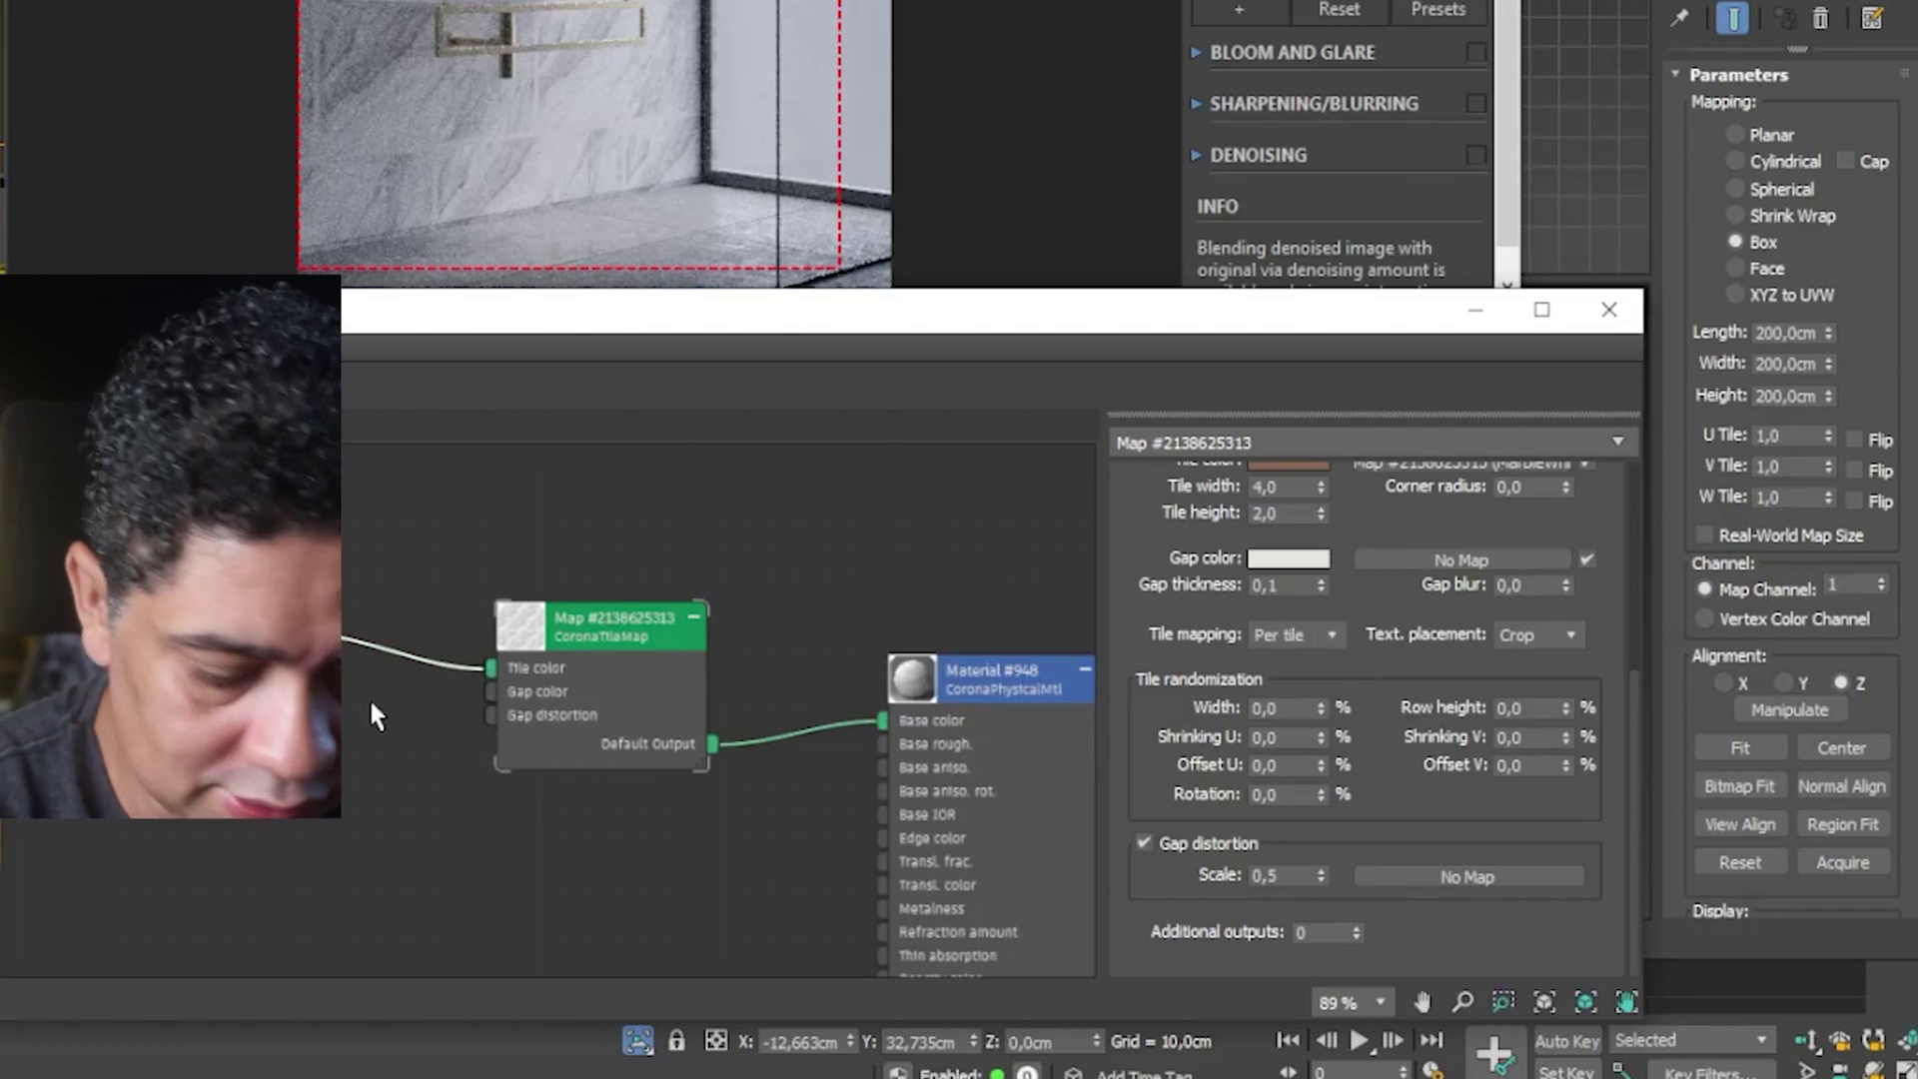
Delete the marble wire from Tile color and set random tile Width to 20.
{"action": "key", "text": "Delete"}
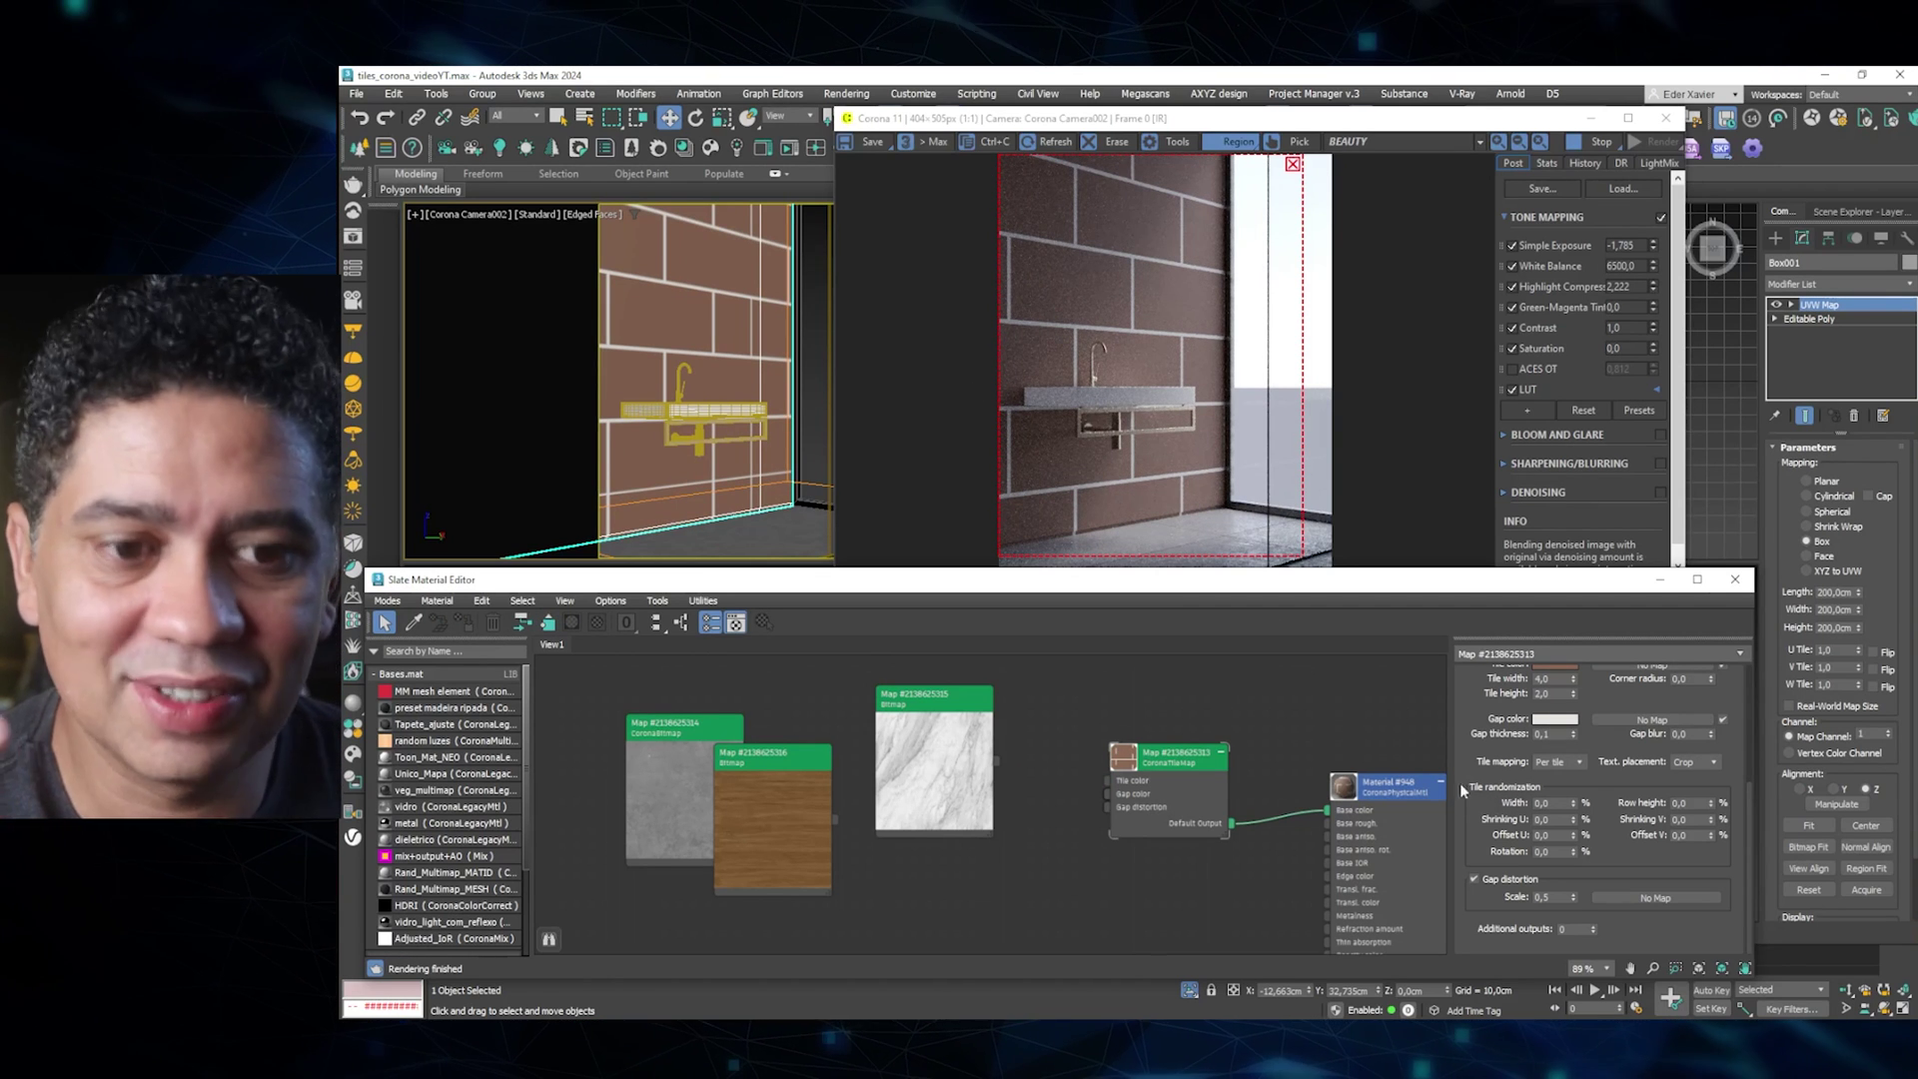
{"action": "left_click", "coordinate": [1543, 803]}
{"action": "type", "text": "20"}
{"action": "key", "text": "Return"}
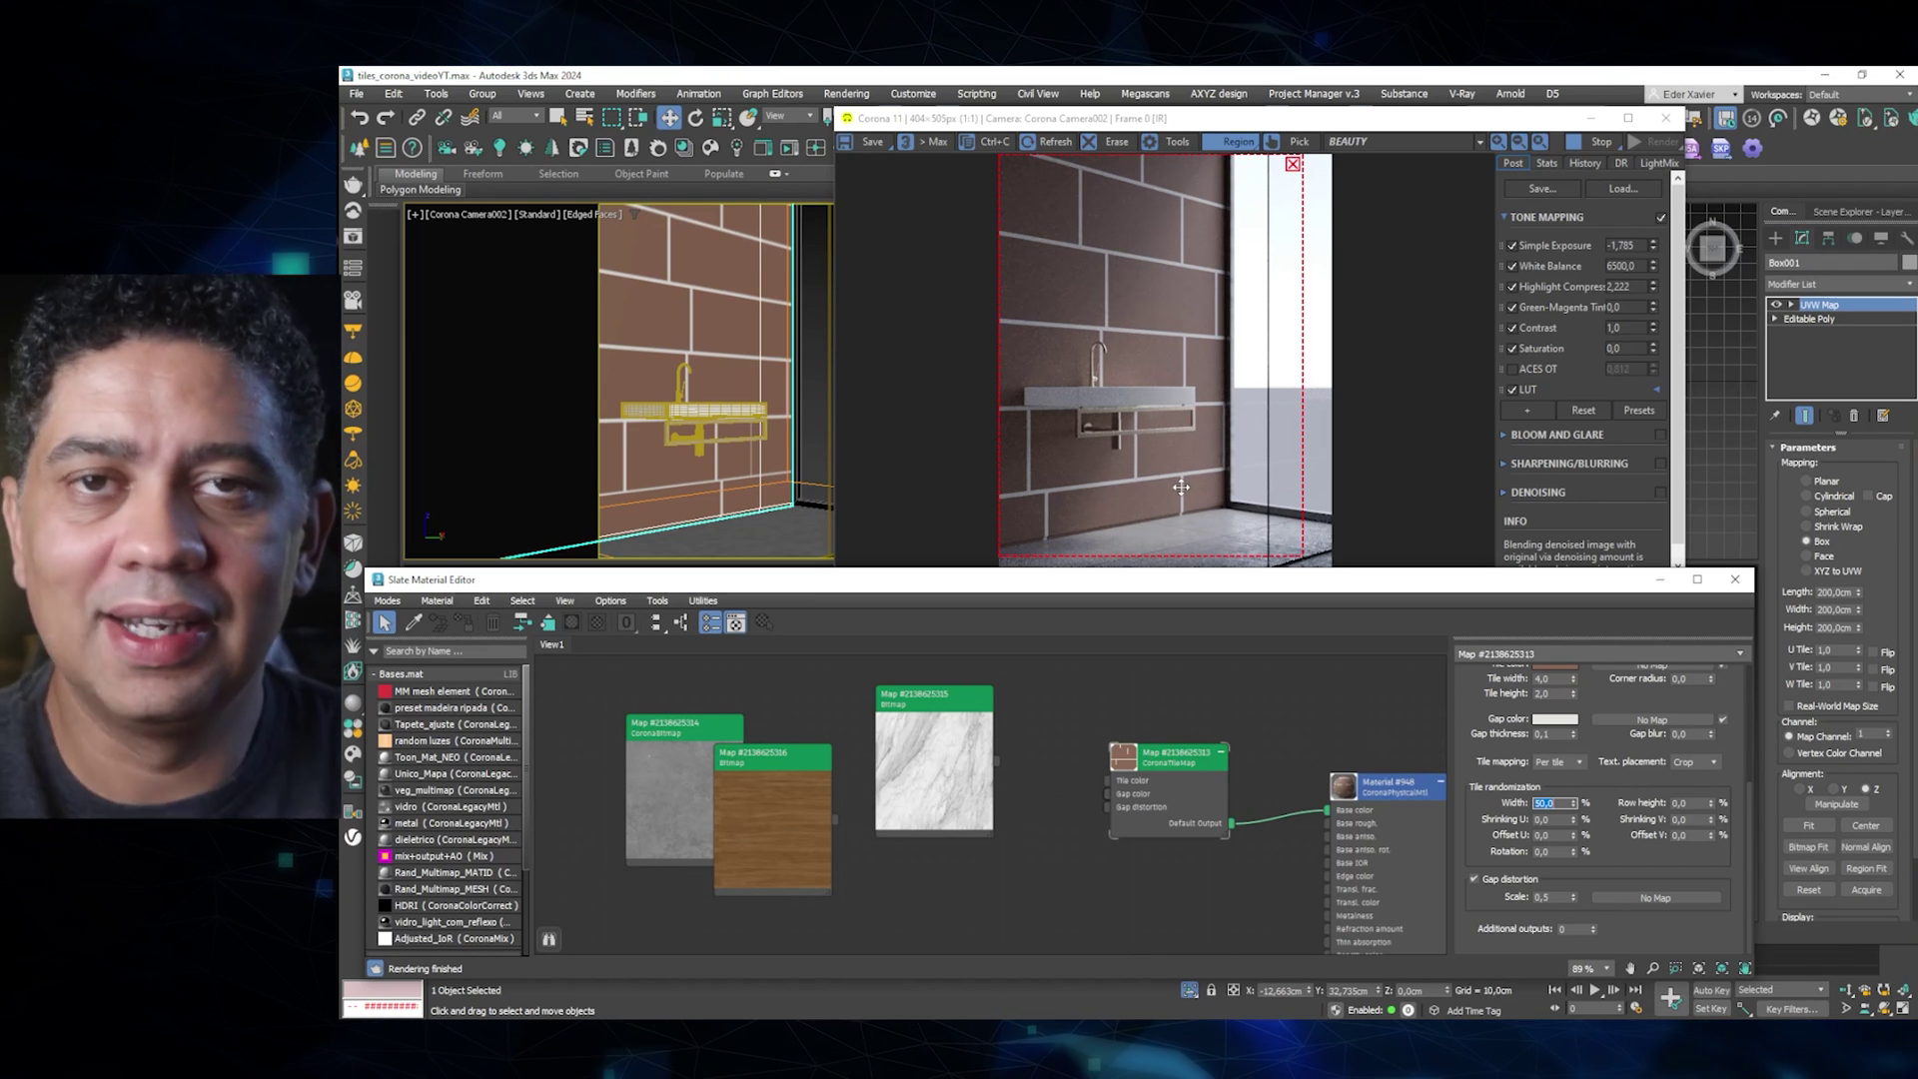
Set random Width back to 0, adjust Row height, and set Shrinking U to 0.
{"action": "type", "text": "0"}
{"action": "key", "text": "Return"}
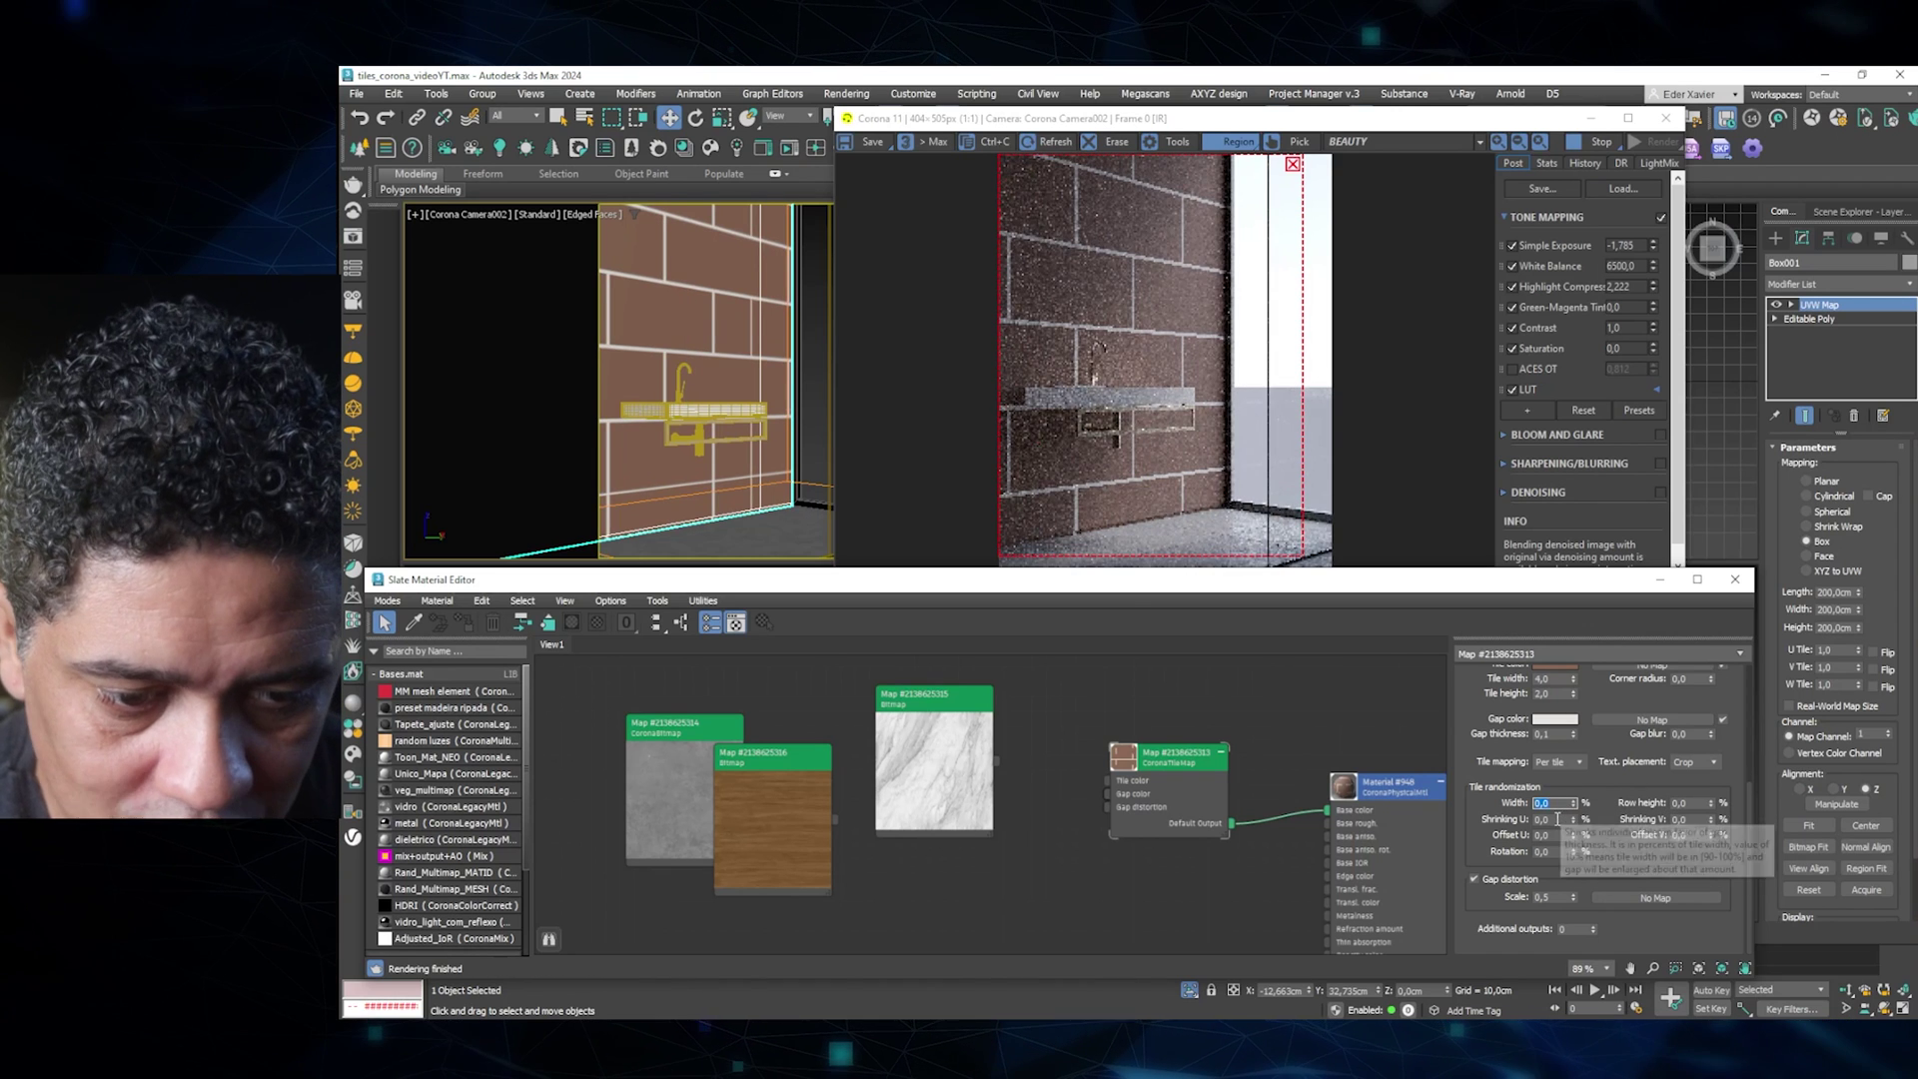
{"action": "key", "text": "Tab"}
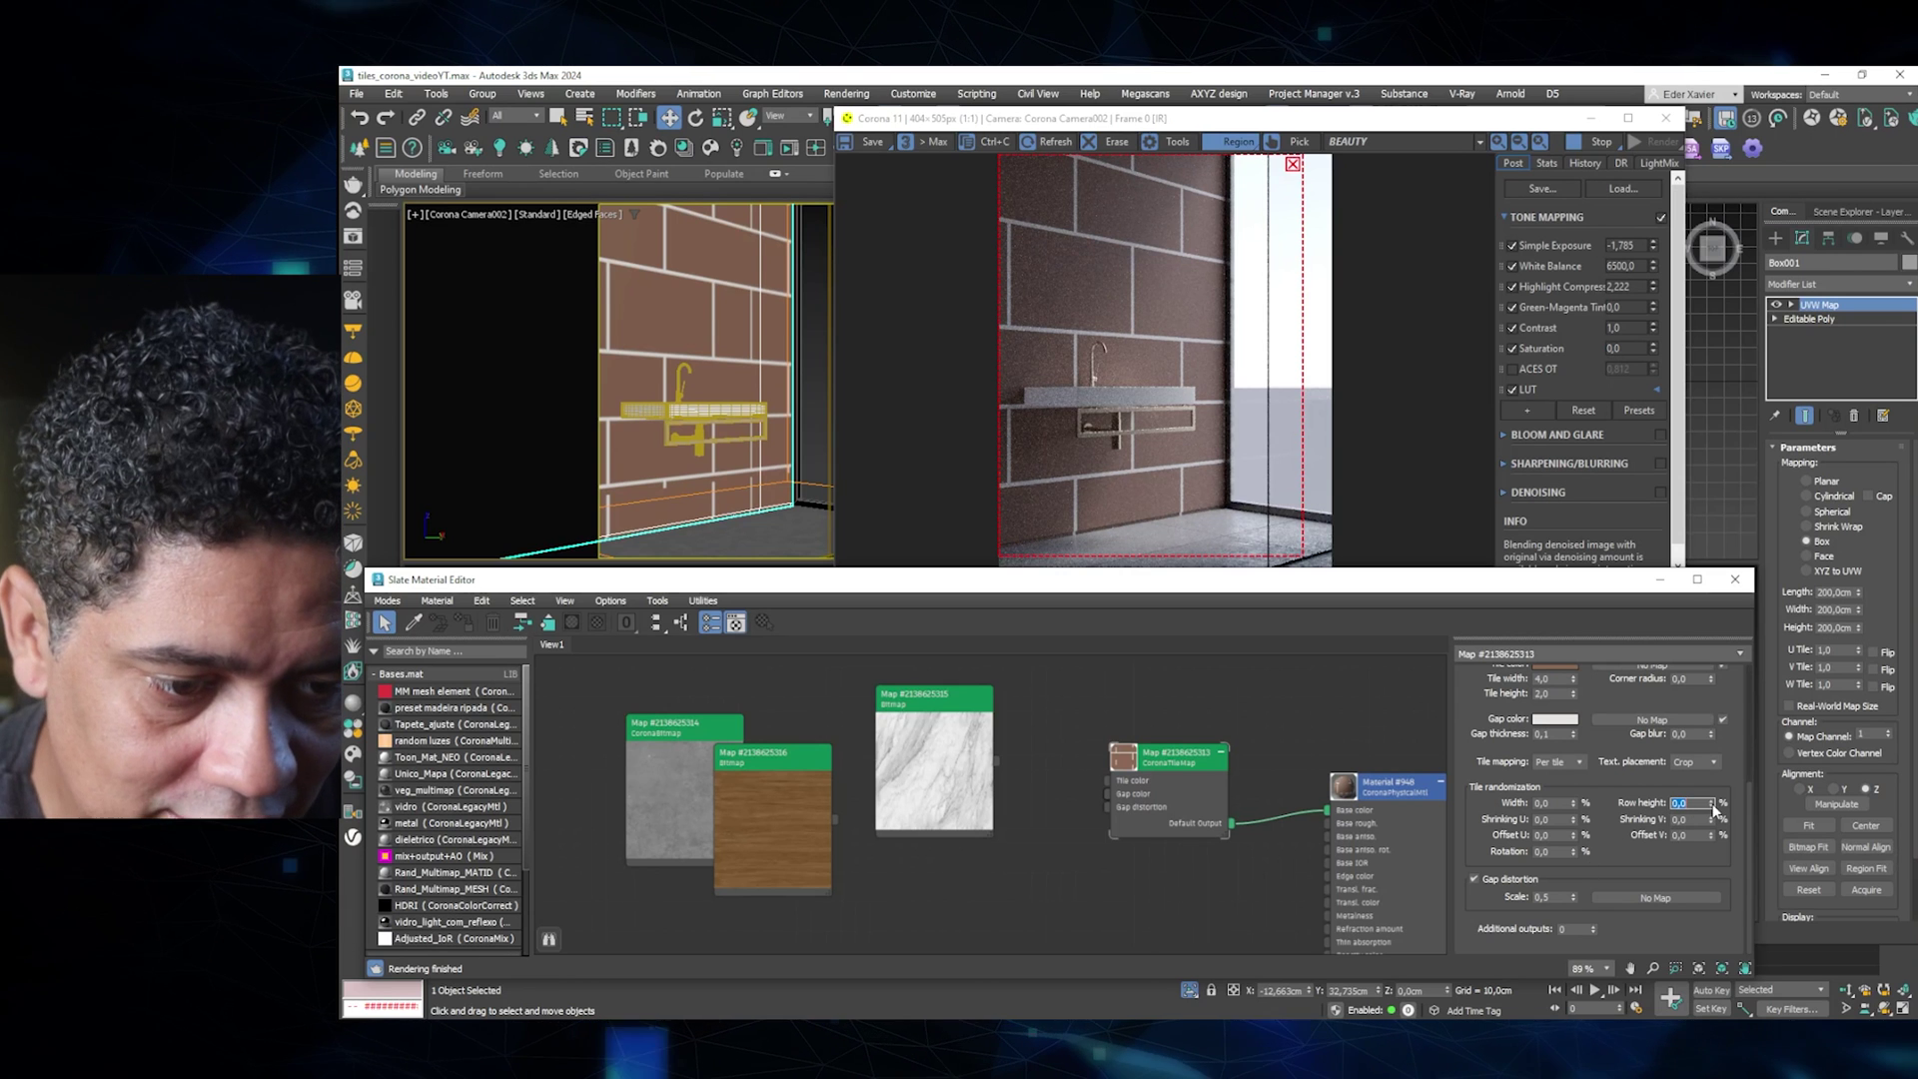
{"action": "key", "text": "Return"}
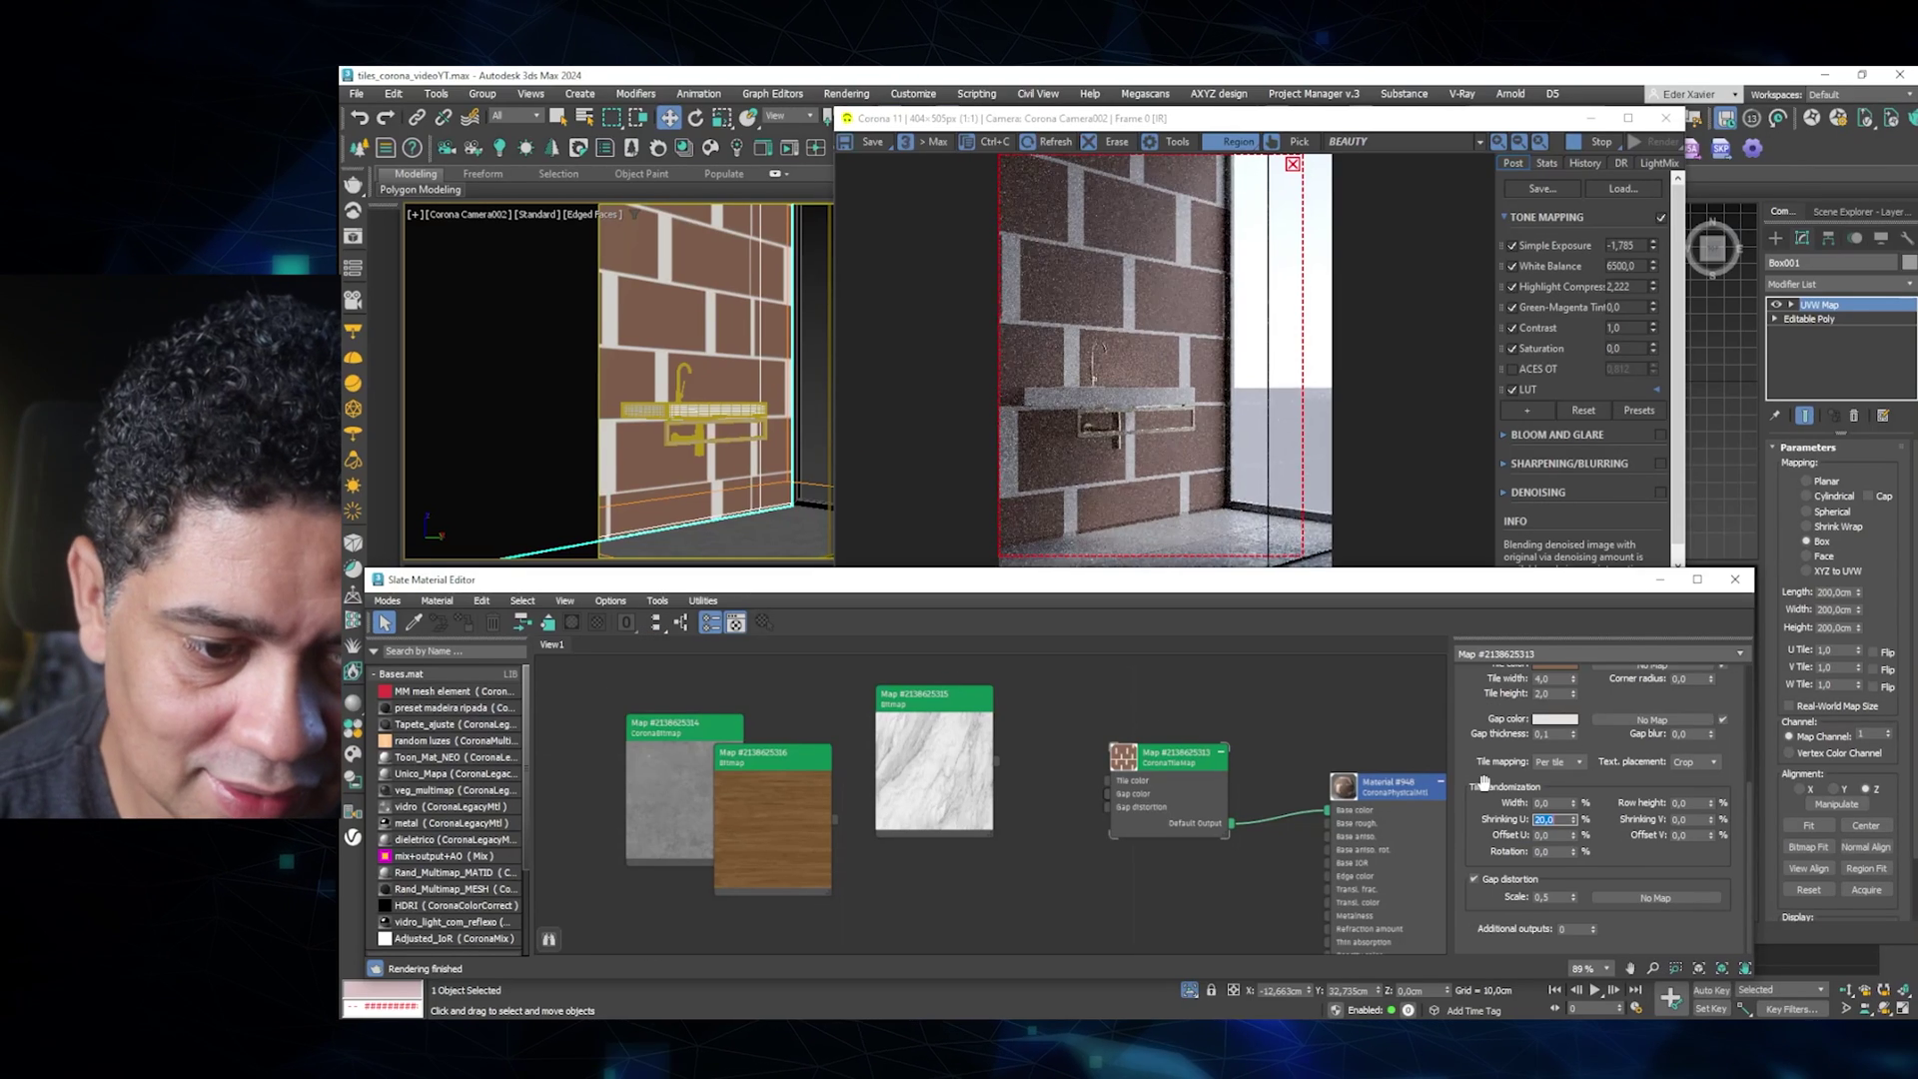
{"action": "type", "text": "0"}
{"action": "key", "text": "Return"}
Try about 20% Shrinking V and 60° random rotation, then reset both to zero.
{"action": "left_click", "coordinate": [1684, 819]}
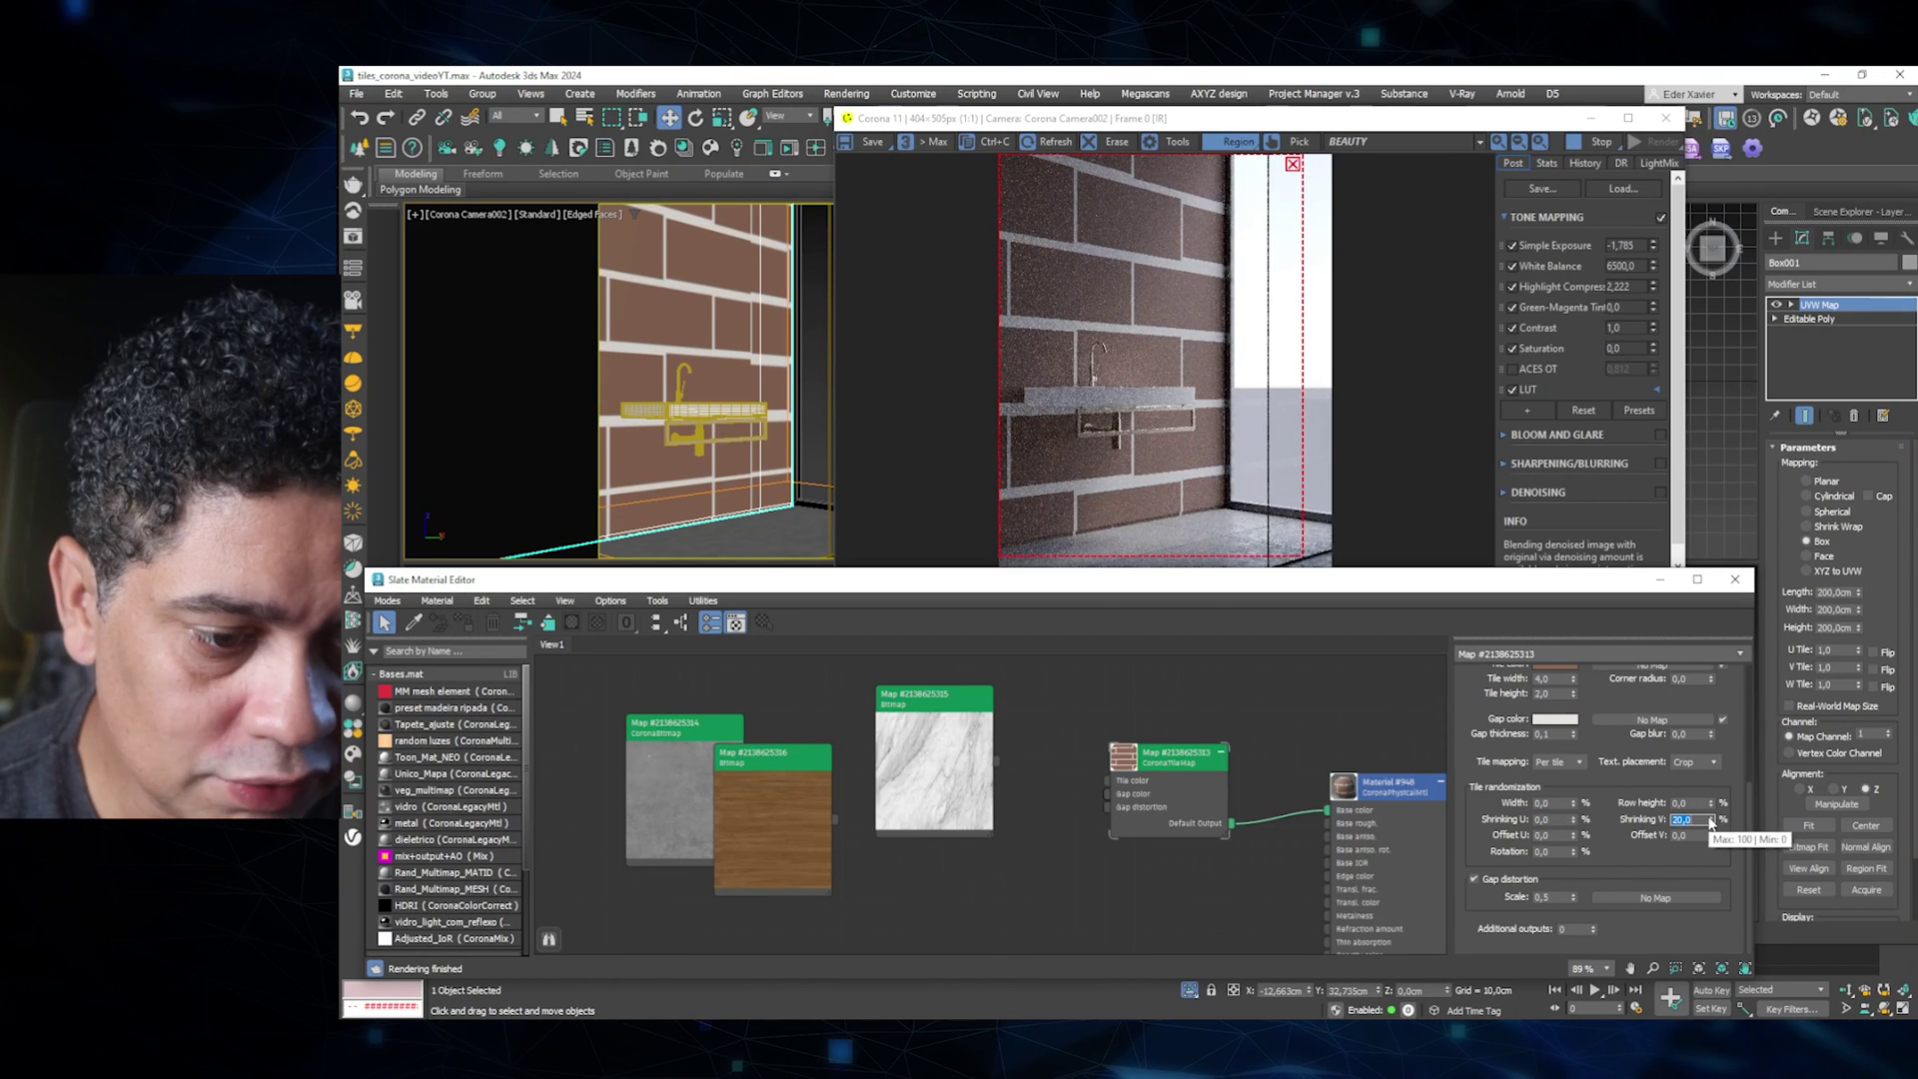
{"action": "left_click", "coordinate": [1712, 823]}
{"action": "right_click", "coordinate": [1712, 823]}
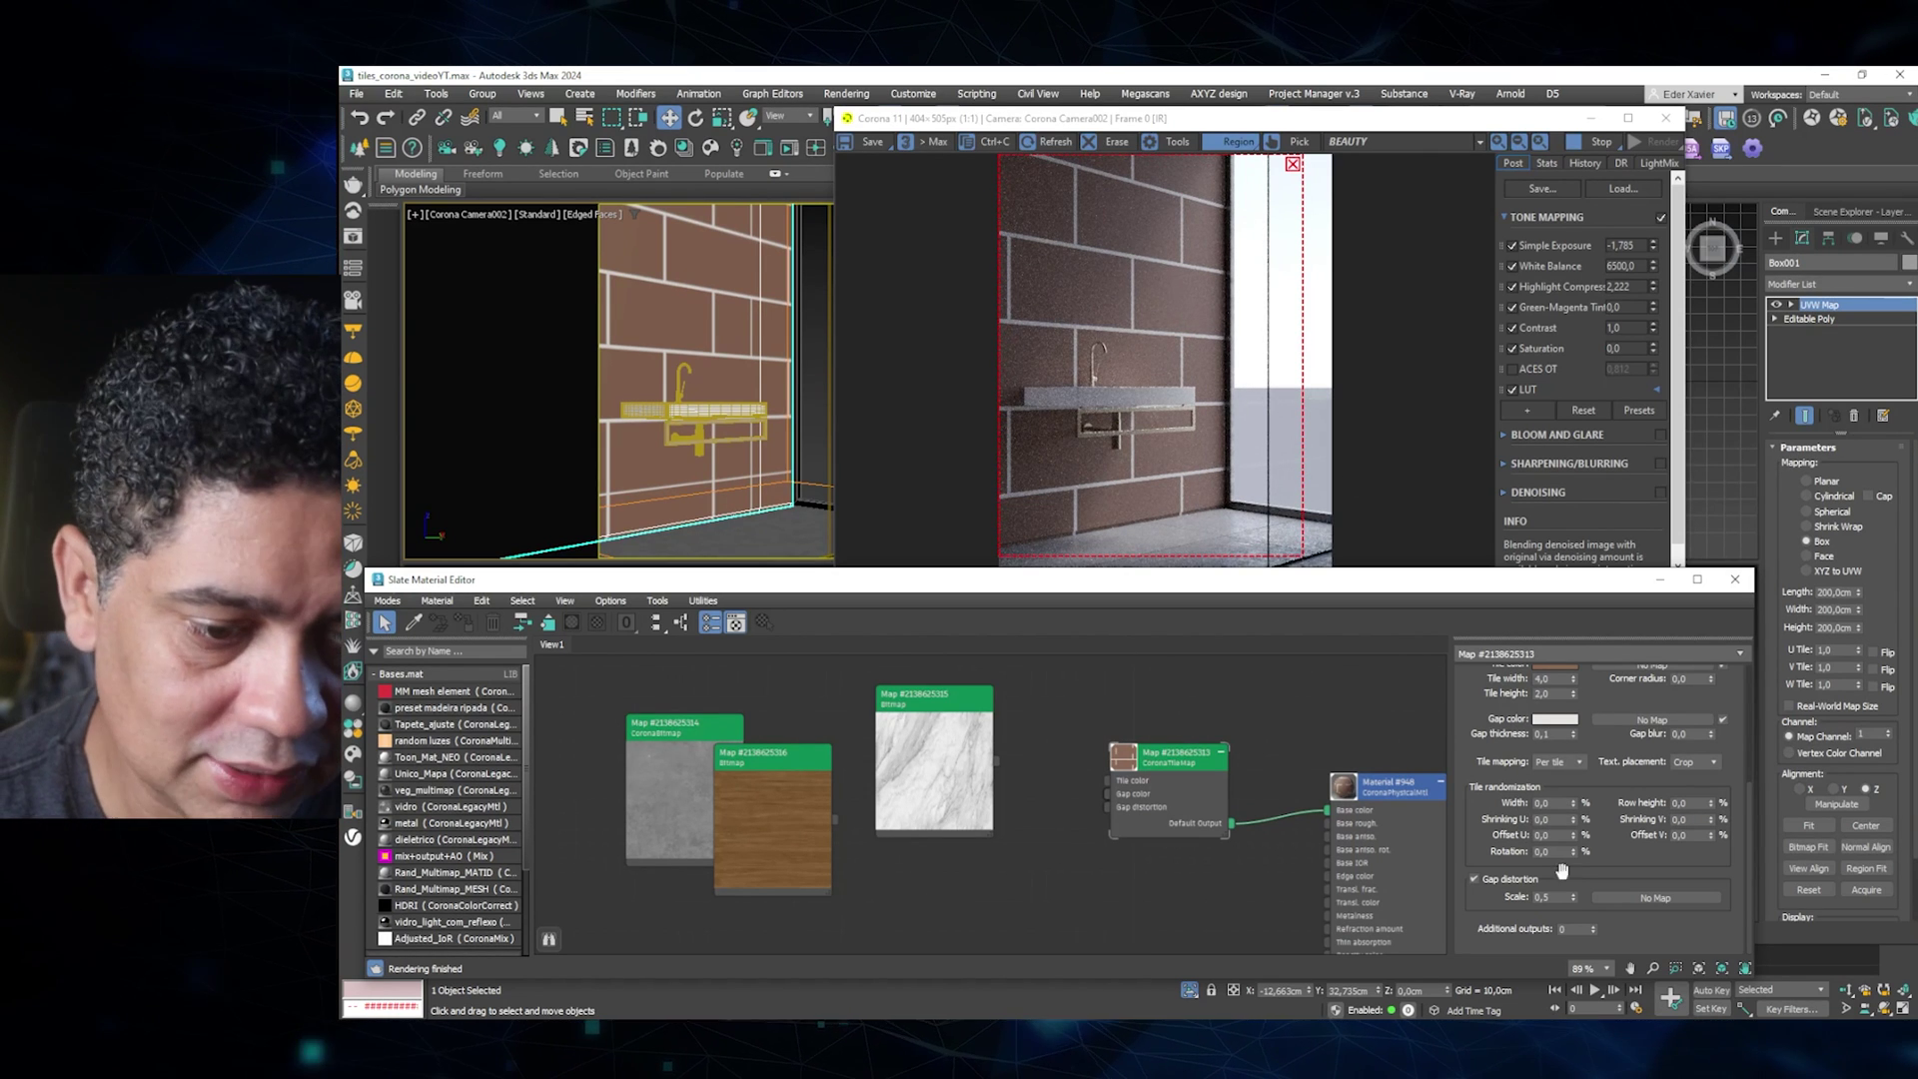
{"action": "left_click_drag", "start_coordinate": [1576, 852], "coordinate": [1576, 834]}
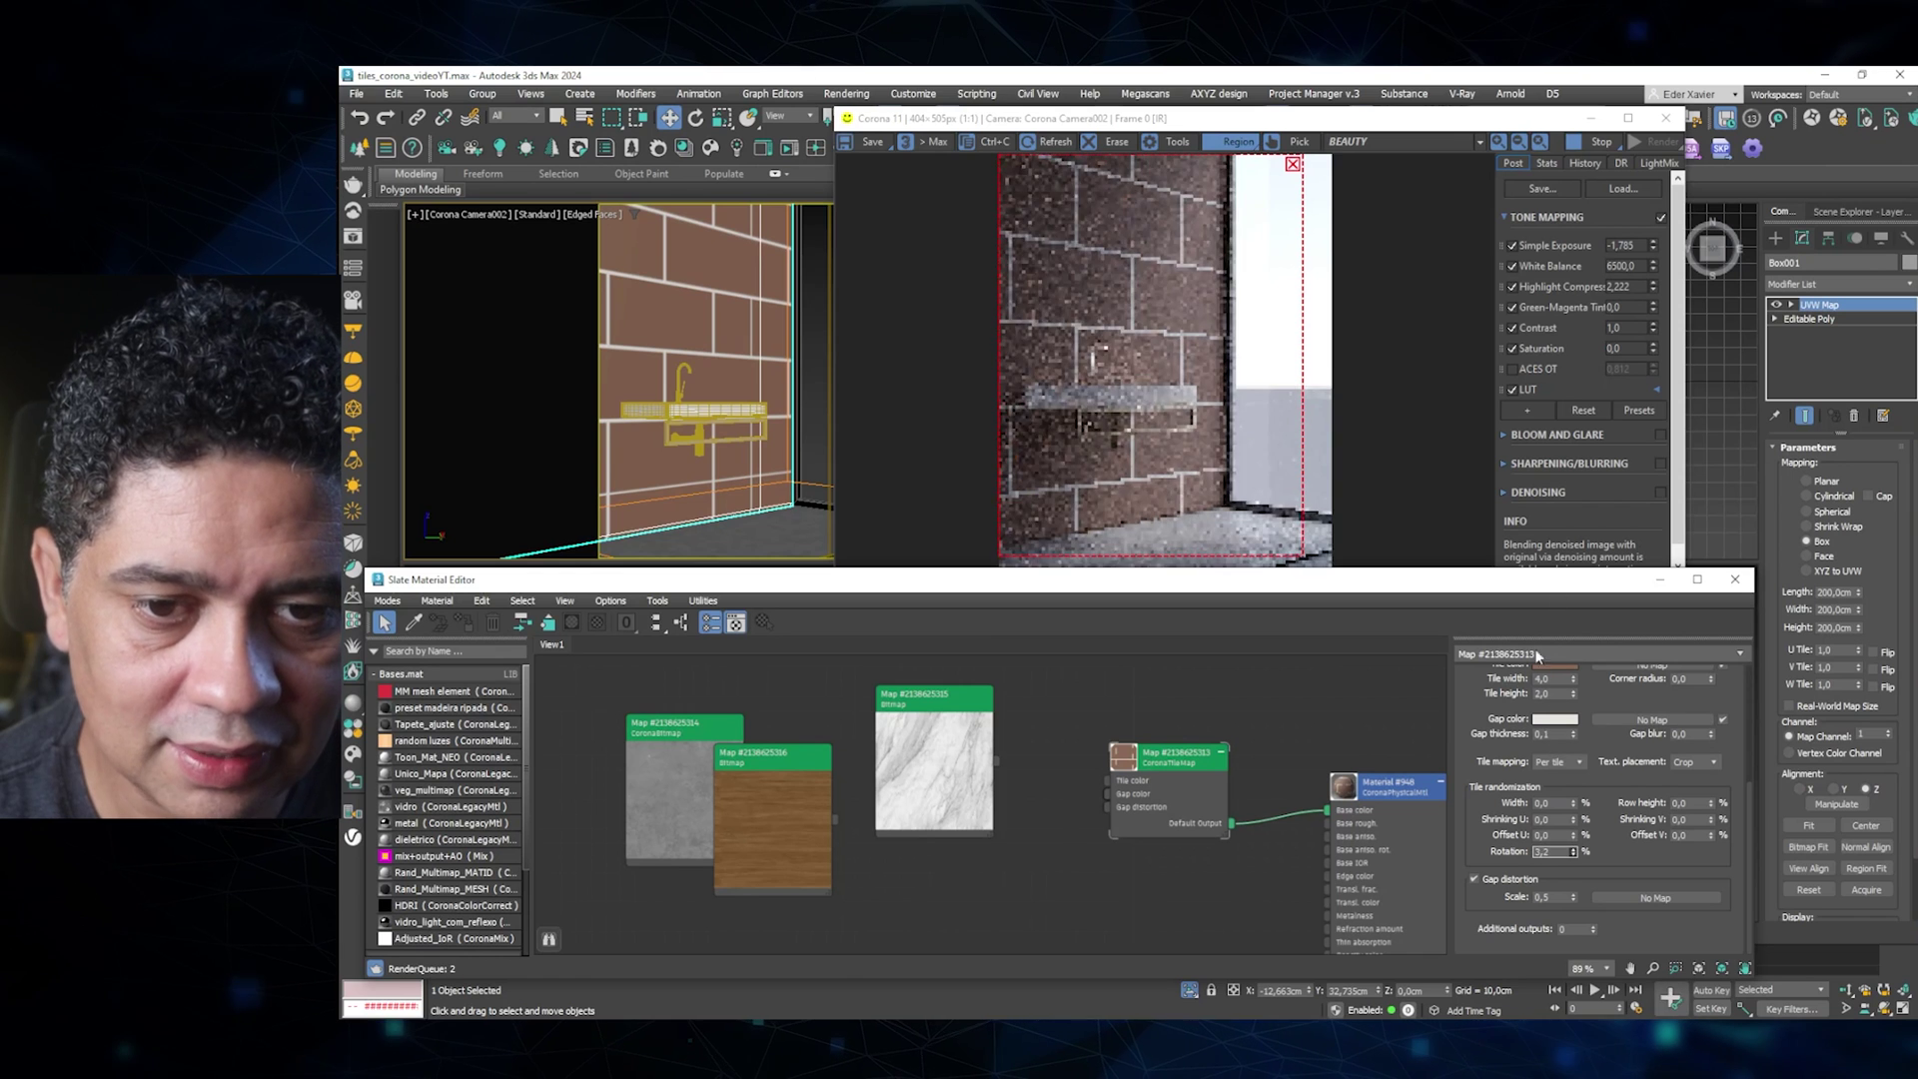
{"action": "double_click", "coordinate": [1546, 851]}
{"action": "type", "text": "60"}
{"action": "key", "text": "Return"}
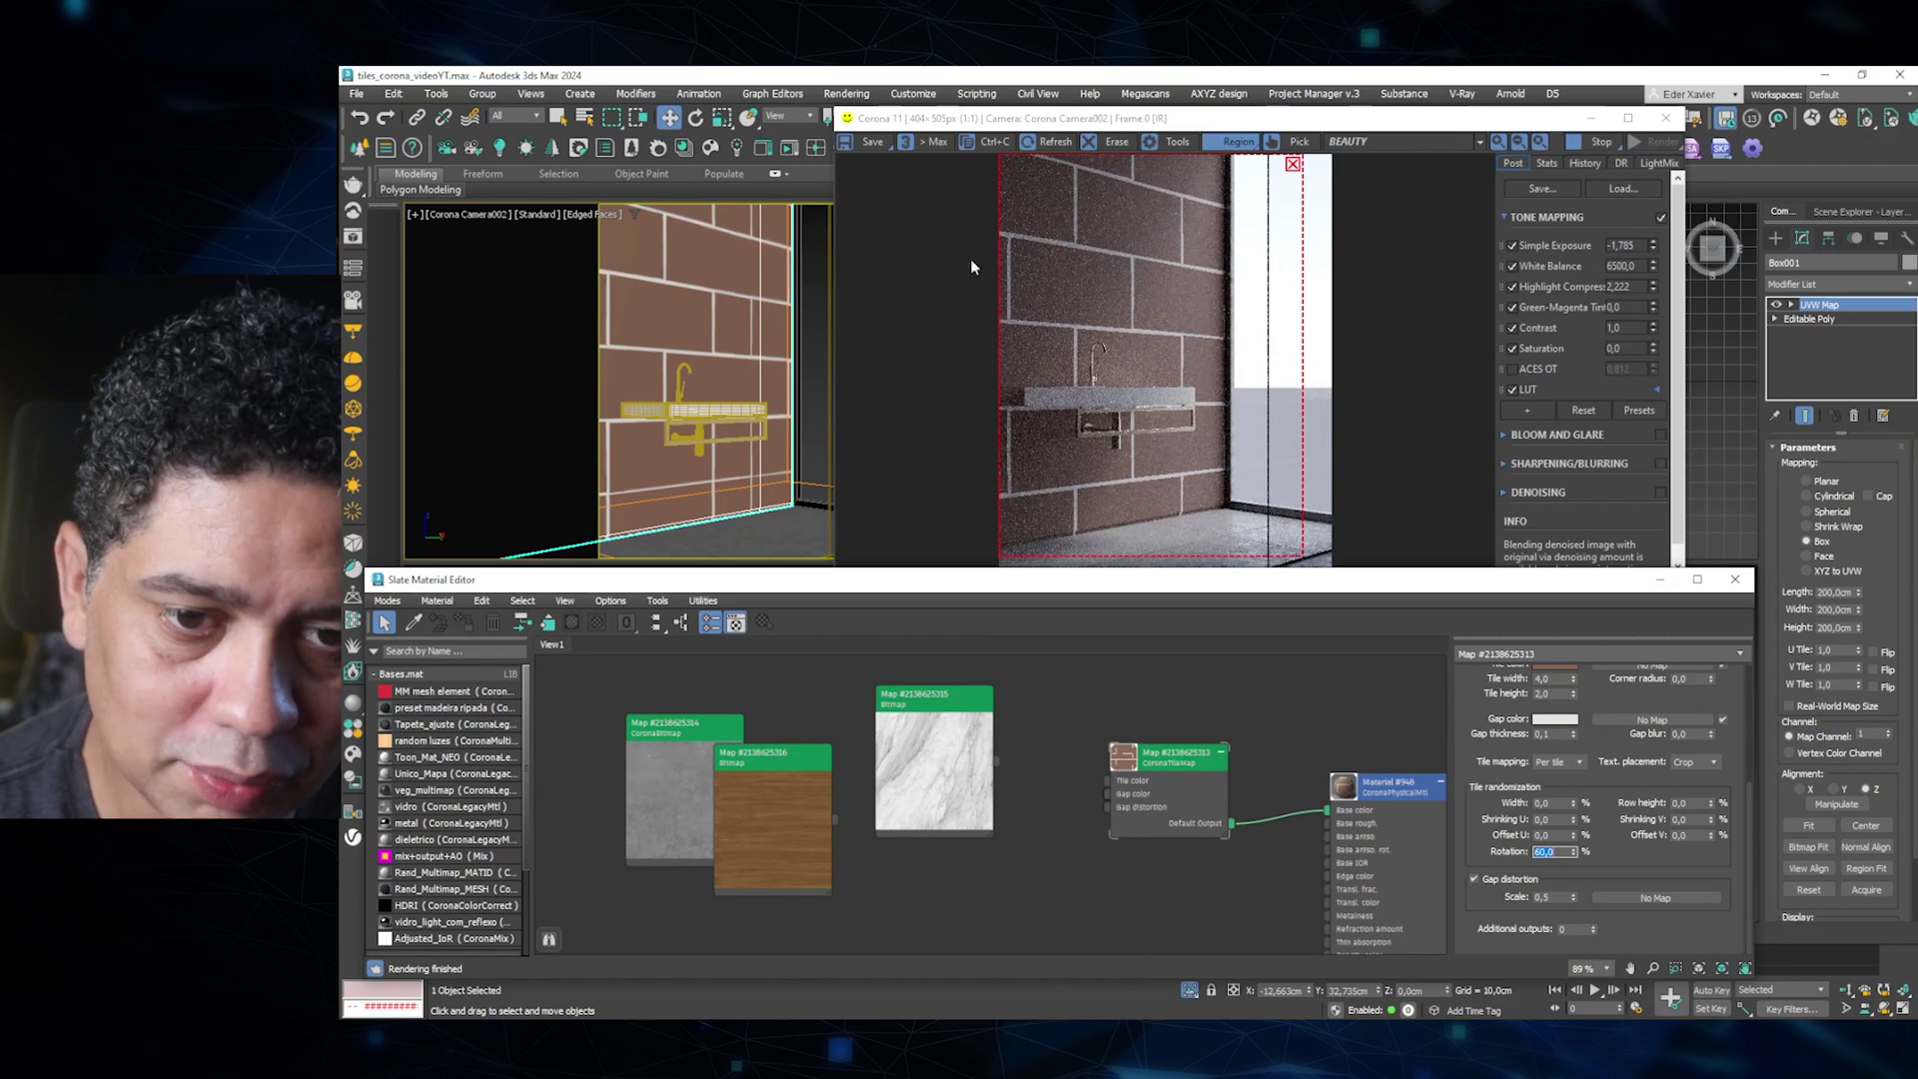
{"action": "right_click", "coordinate": [1574, 851]}
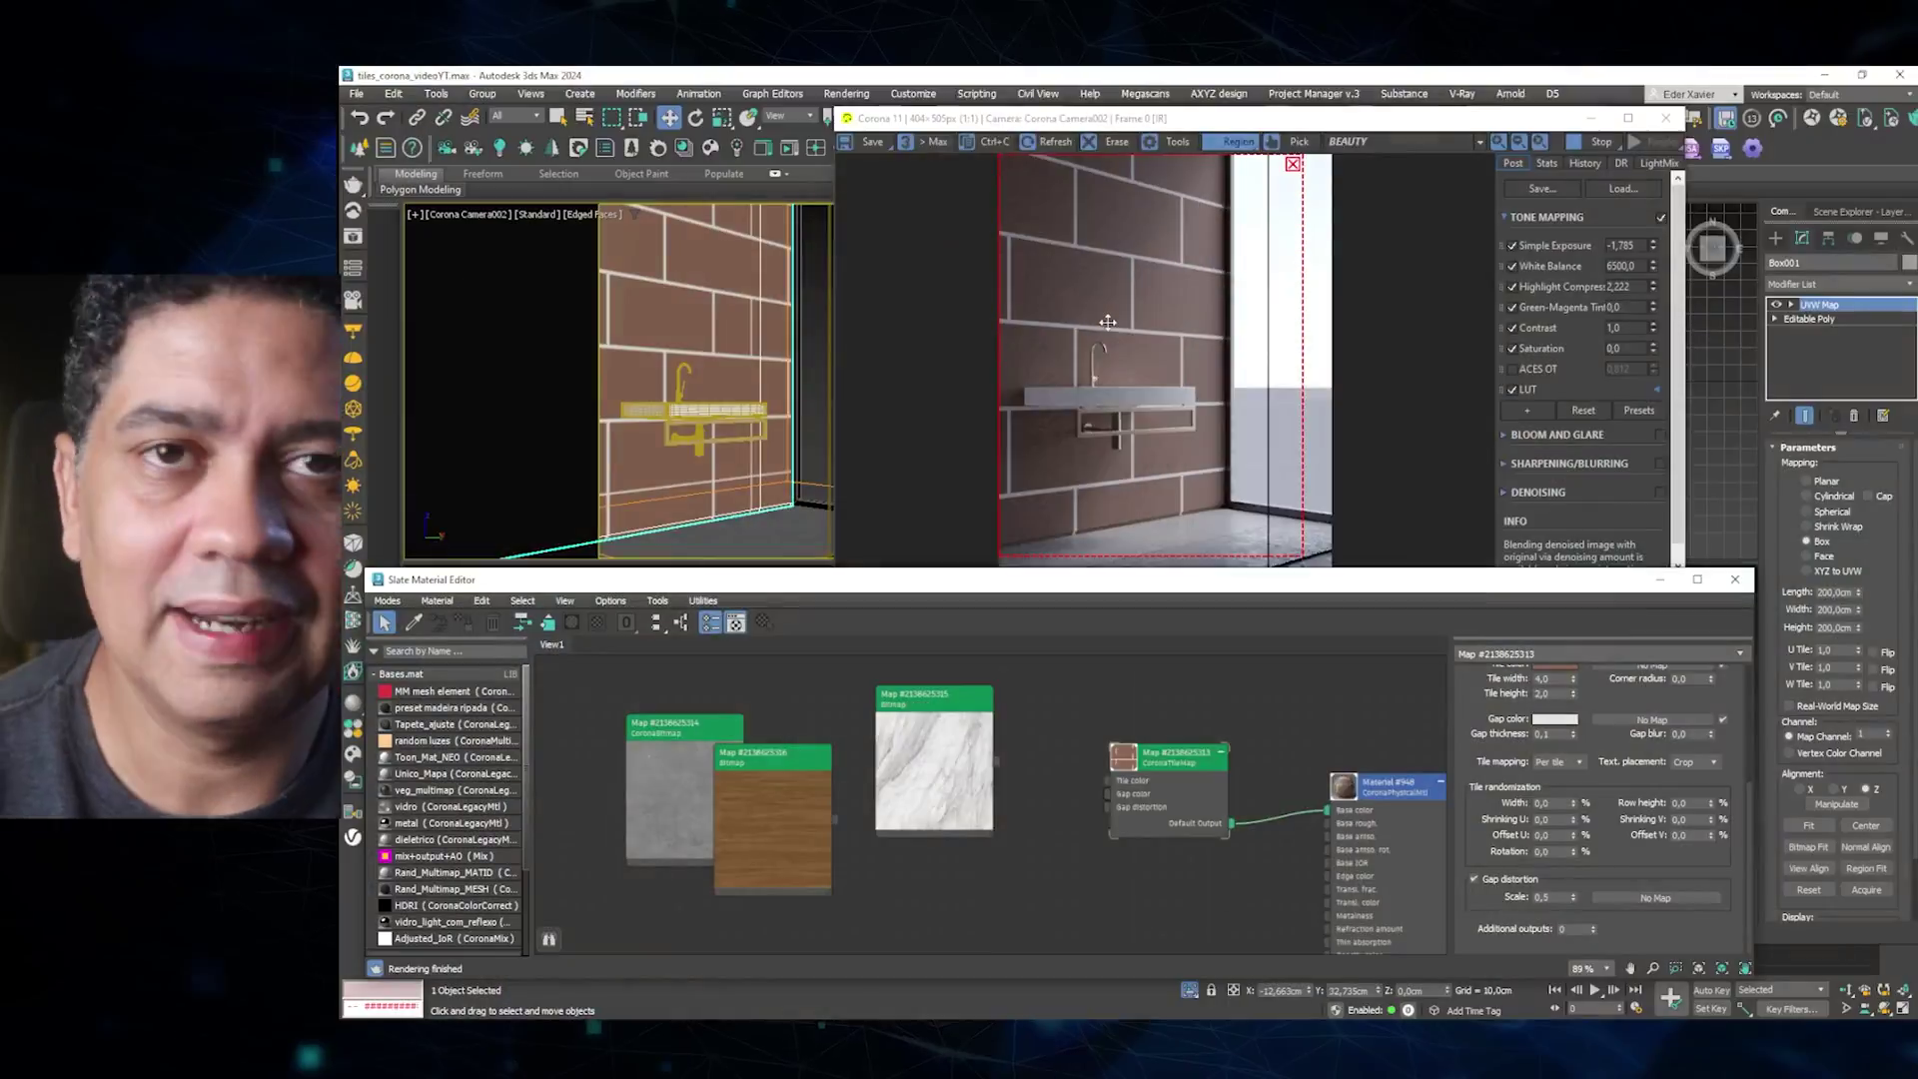
Spread the tile map, marble and wood bitmap nodes apart.
{"action": "left_click_drag", "start_coordinate": [1119, 761], "coordinate": [1119, 746]}
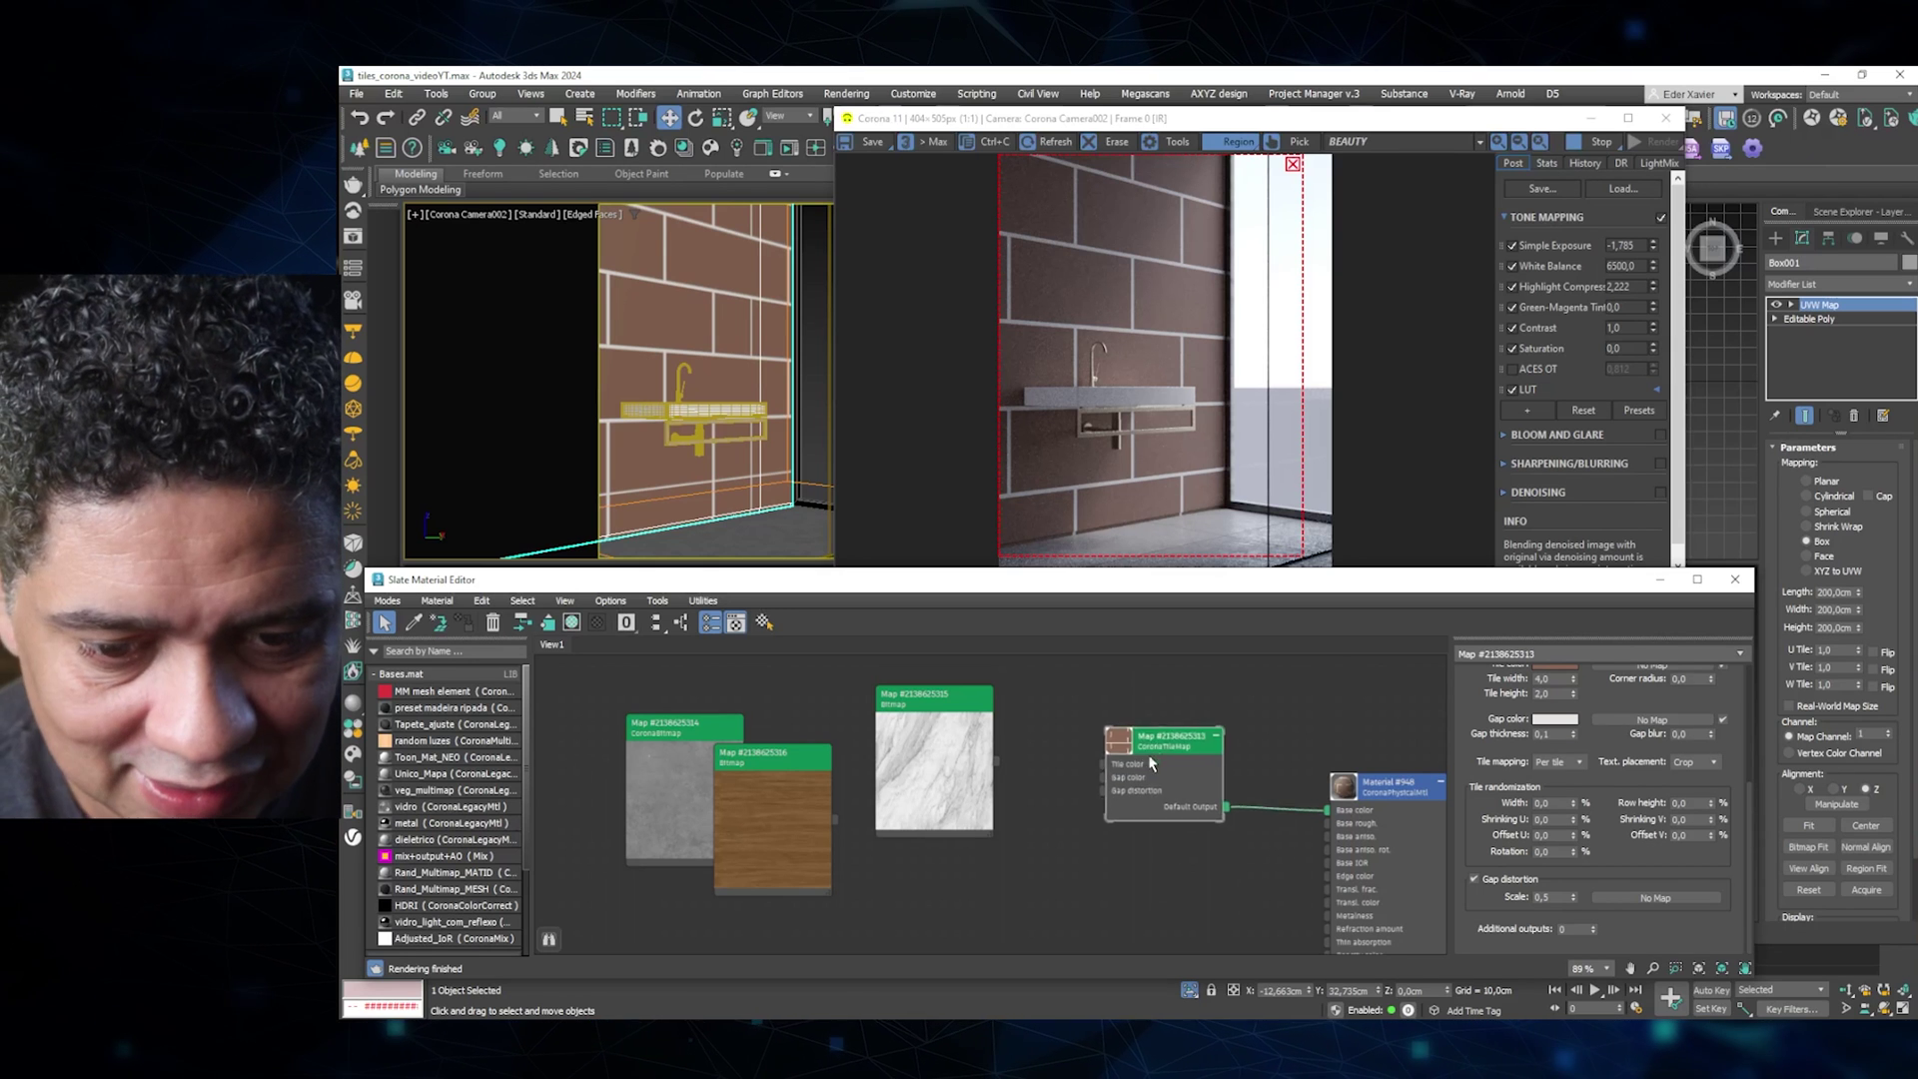
{"action": "left_click_drag", "start_coordinate": [953, 765], "coordinate": [966, 765]}
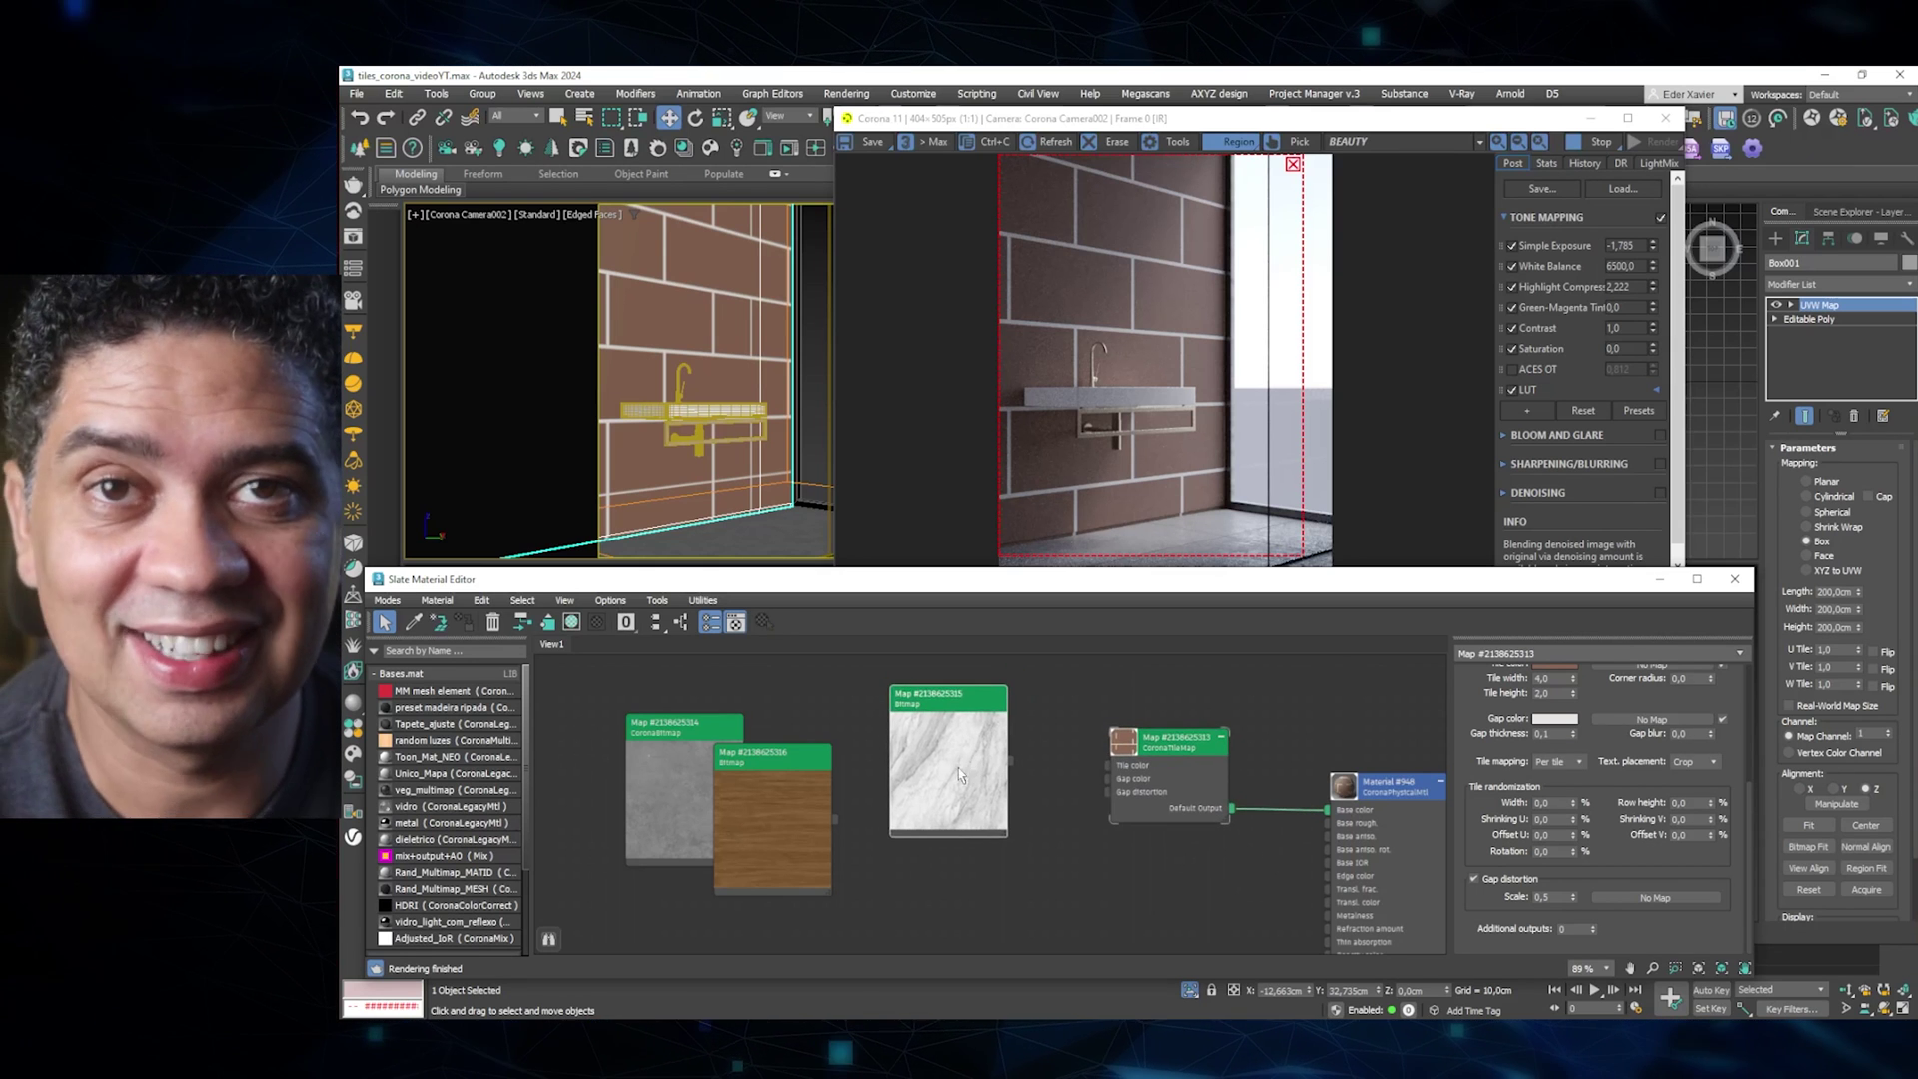
{"action": "left_click_drag", "start_coordinate": [790, 811], "coordinate": [941, 903]}
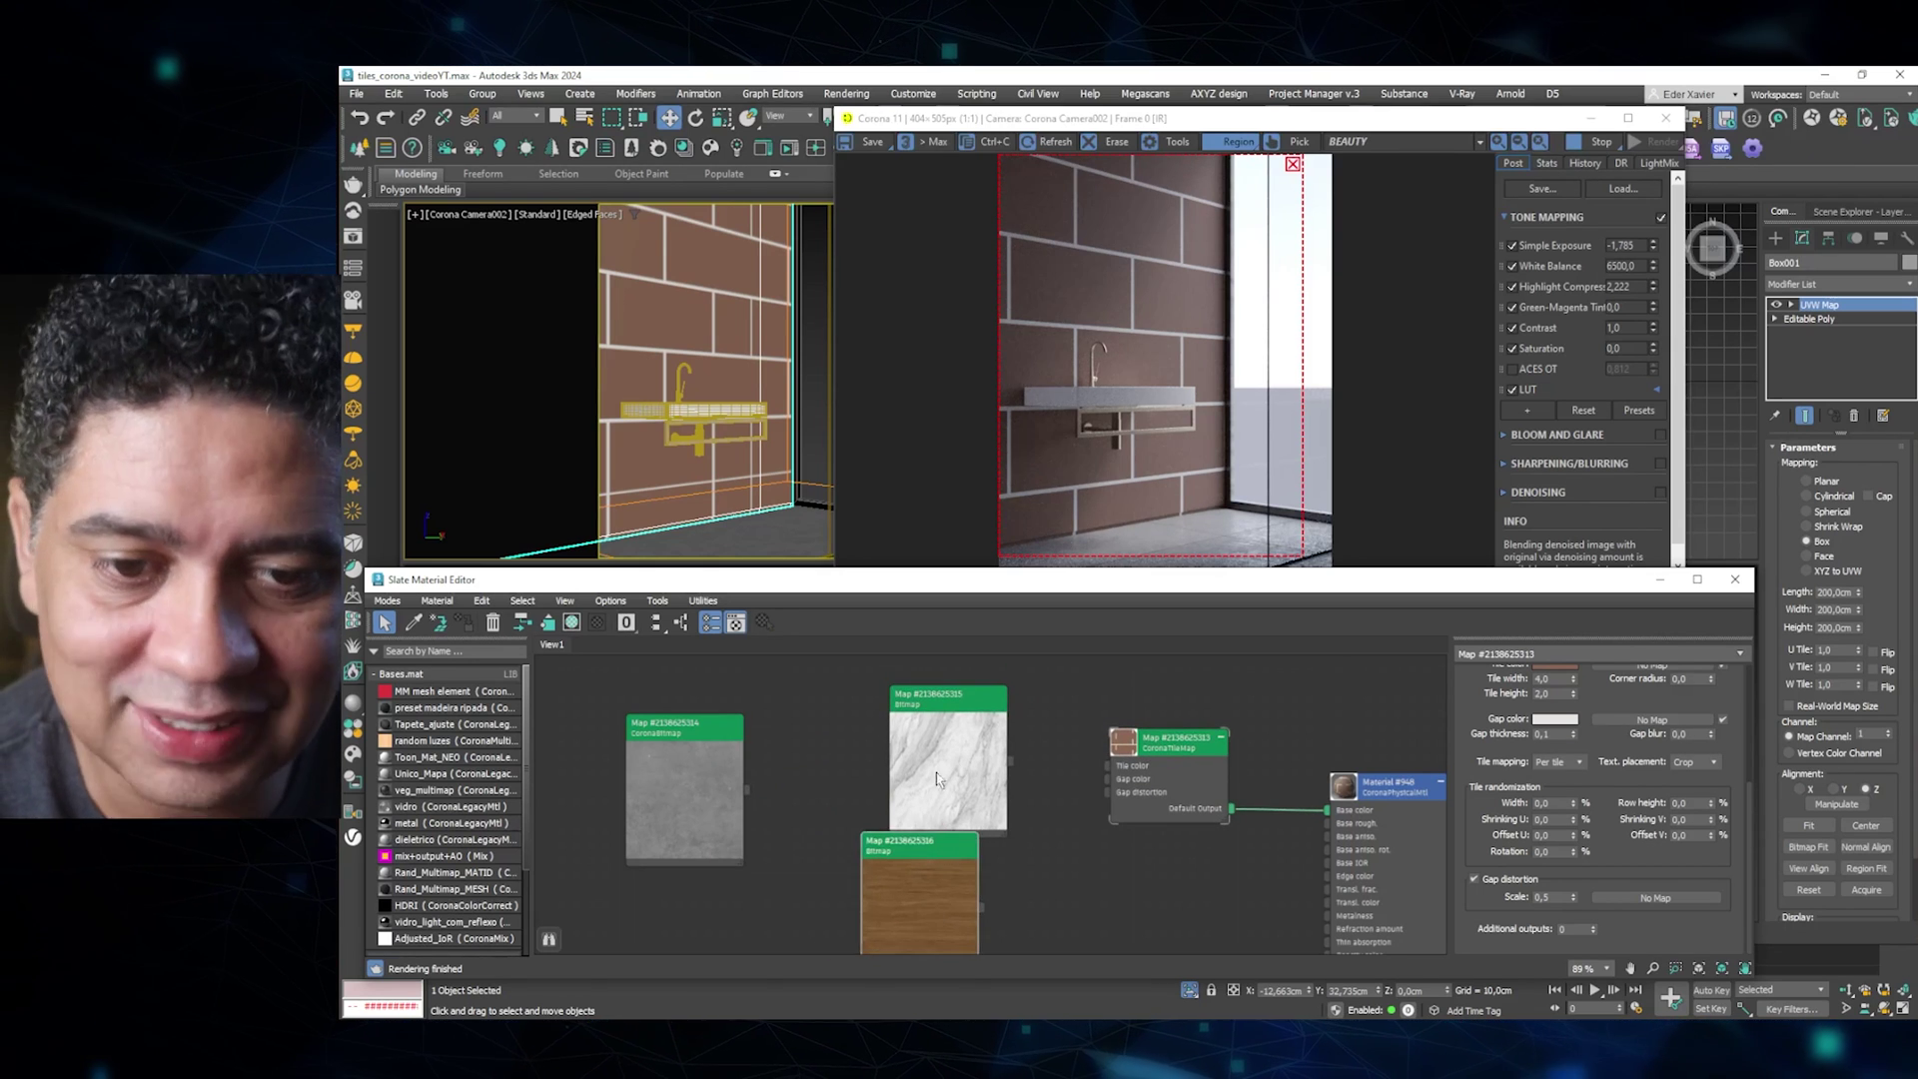
{"action": "left_click_drag", "start_coordinate": [937, 749], "coordinate": [891, 746]}
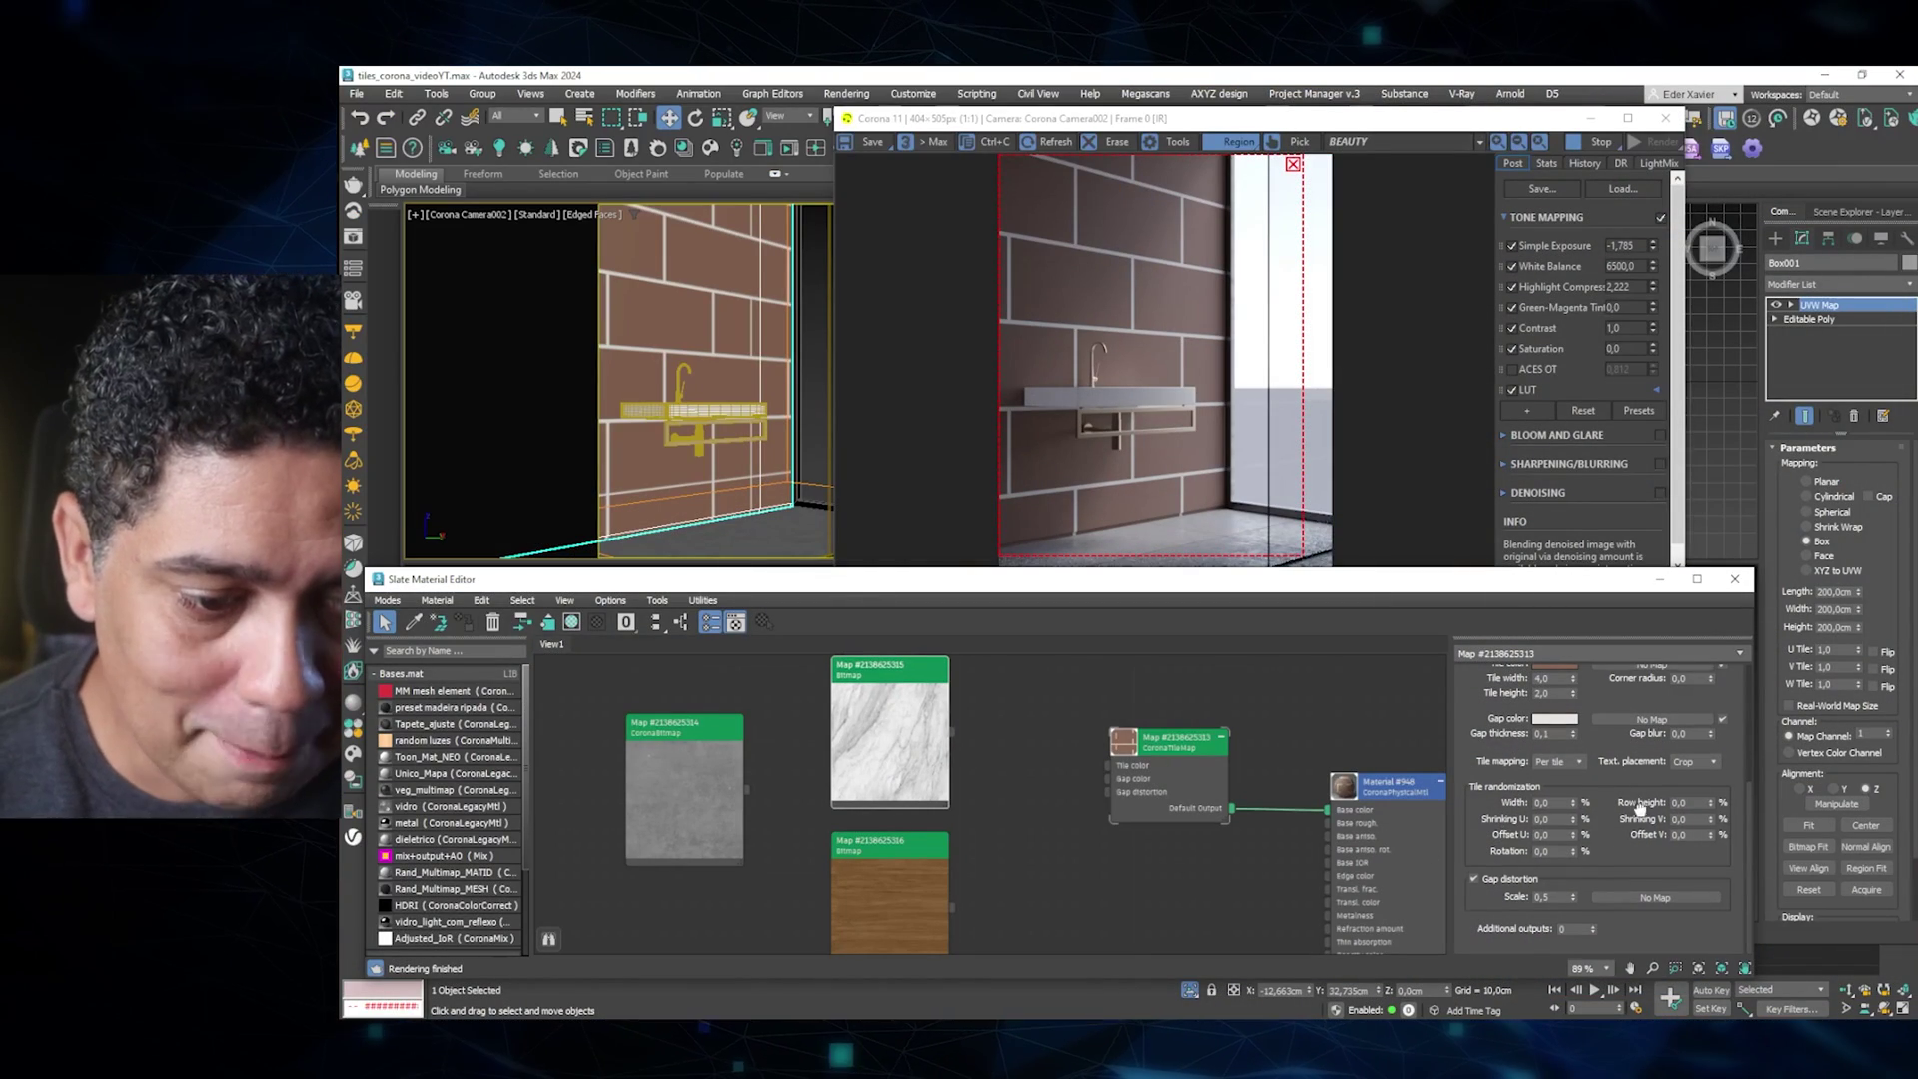
{"action": "left_click_drag", "start_coordinate": [1639, 807], "coordinate": [1635, 903]}
{"action": "left_click_drag", "start_coordinate": [1664, 699], "coordinate": [1655, 839]}
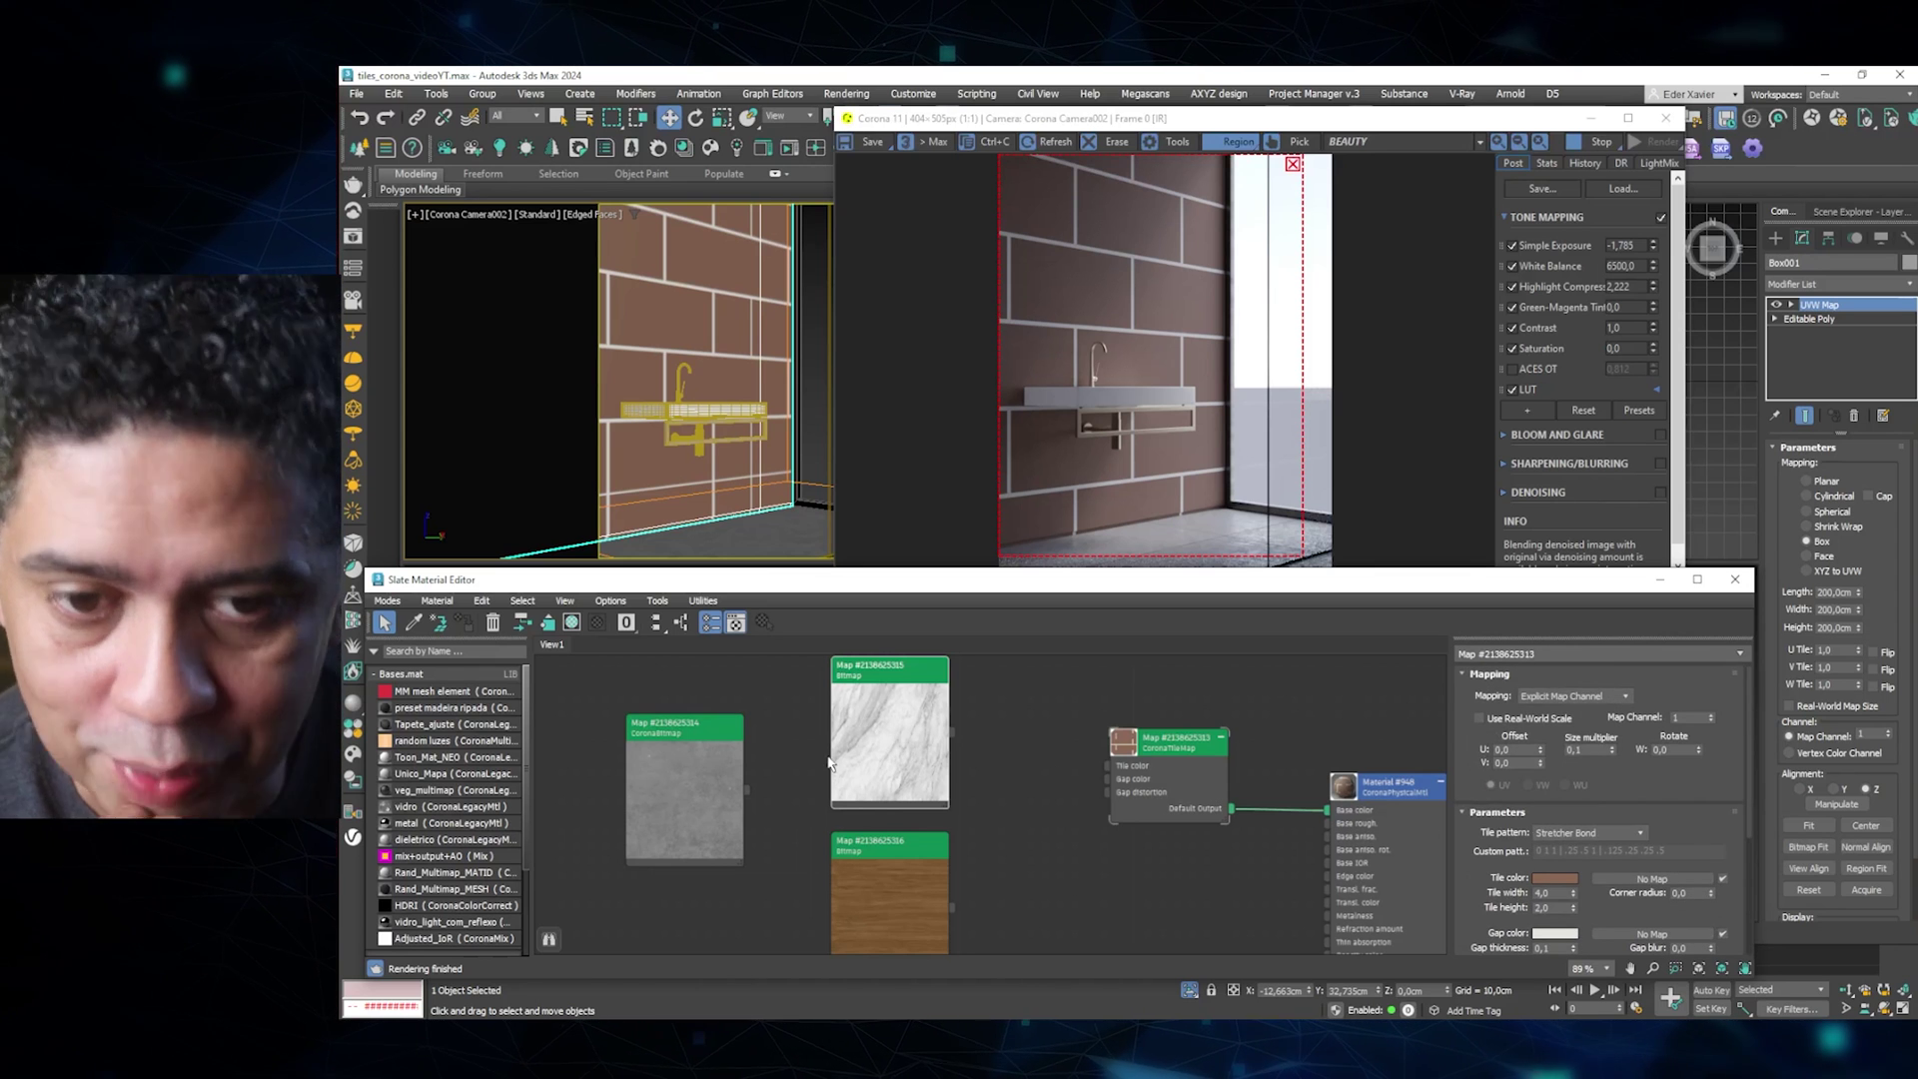
Shift the grey, marble and wood nodes left and wire marble into Tile color.
{"action": "scroll", "coordinate": [821, 743], "scroll_direction": "down", "scroll_amount": 3}
{"action": "left_click_drag", "start_coordinate": [747, 791], "coordinate": [673, 781]}
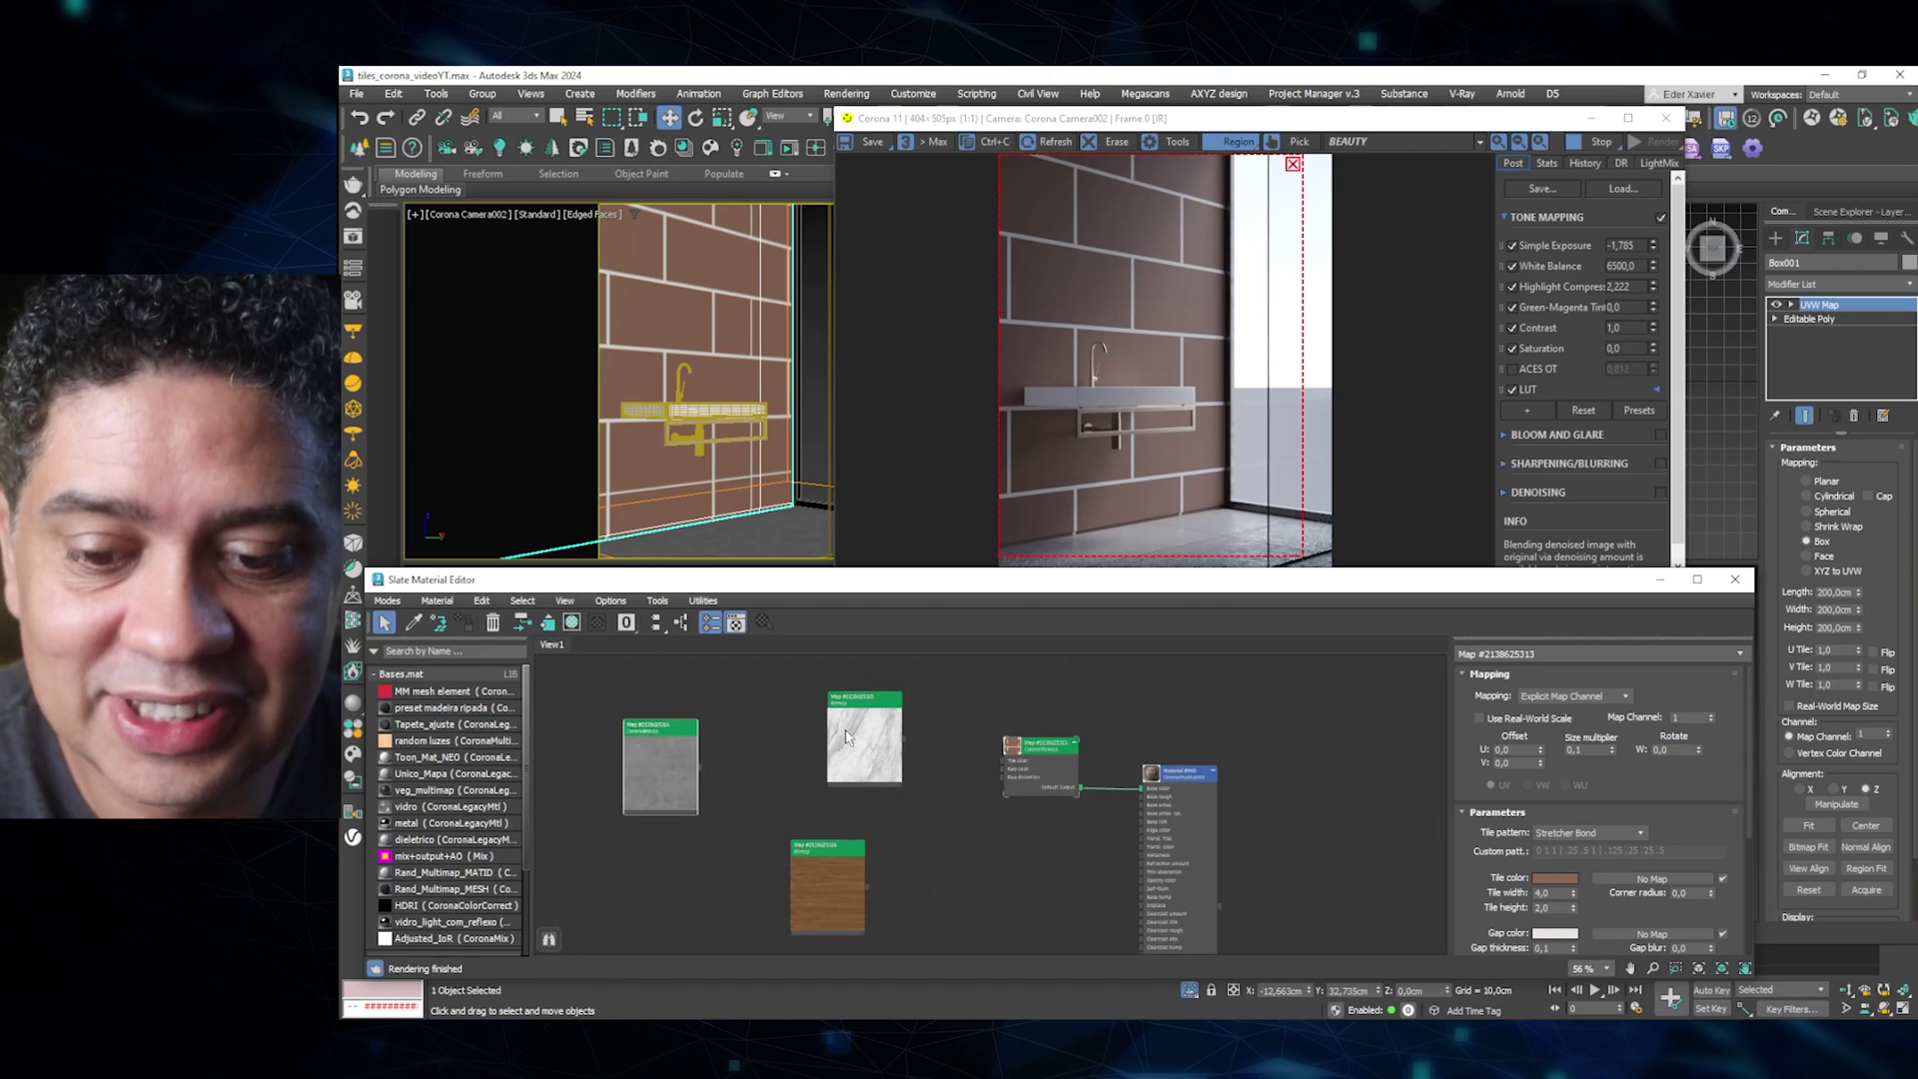
{"action": "left_click_drag", "start_coordinate": [864, 770], "coordinate": [799, 769]}
{"action": "left_click_drag", "start_coordinate": [829, 887], "coordinate": [715, 887]}
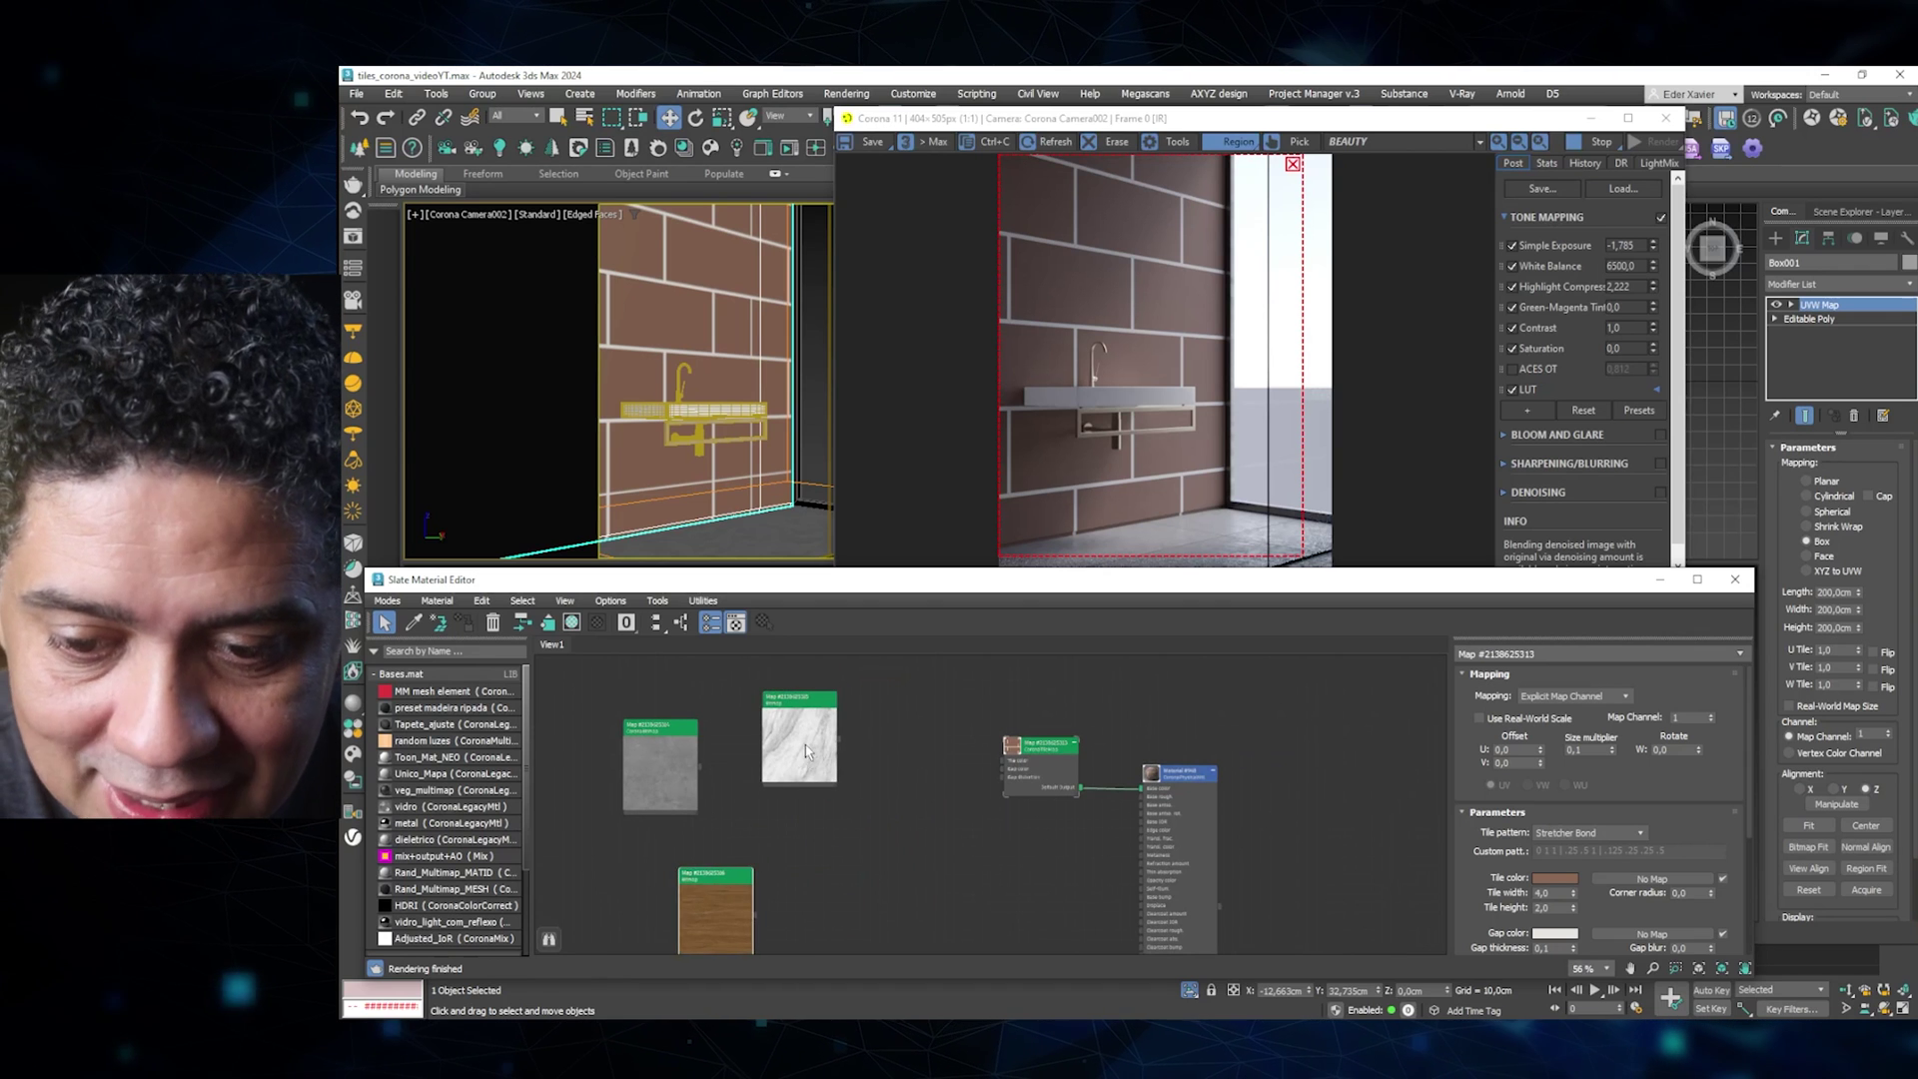
{"action": "scroll", "coordinate": [889, 749], "scroll_direction": "up", "scroll_amount": 3}
{"action": "left_click_drag", "start_coordinate": [808, 743], "coordinate": [1080, 749]}
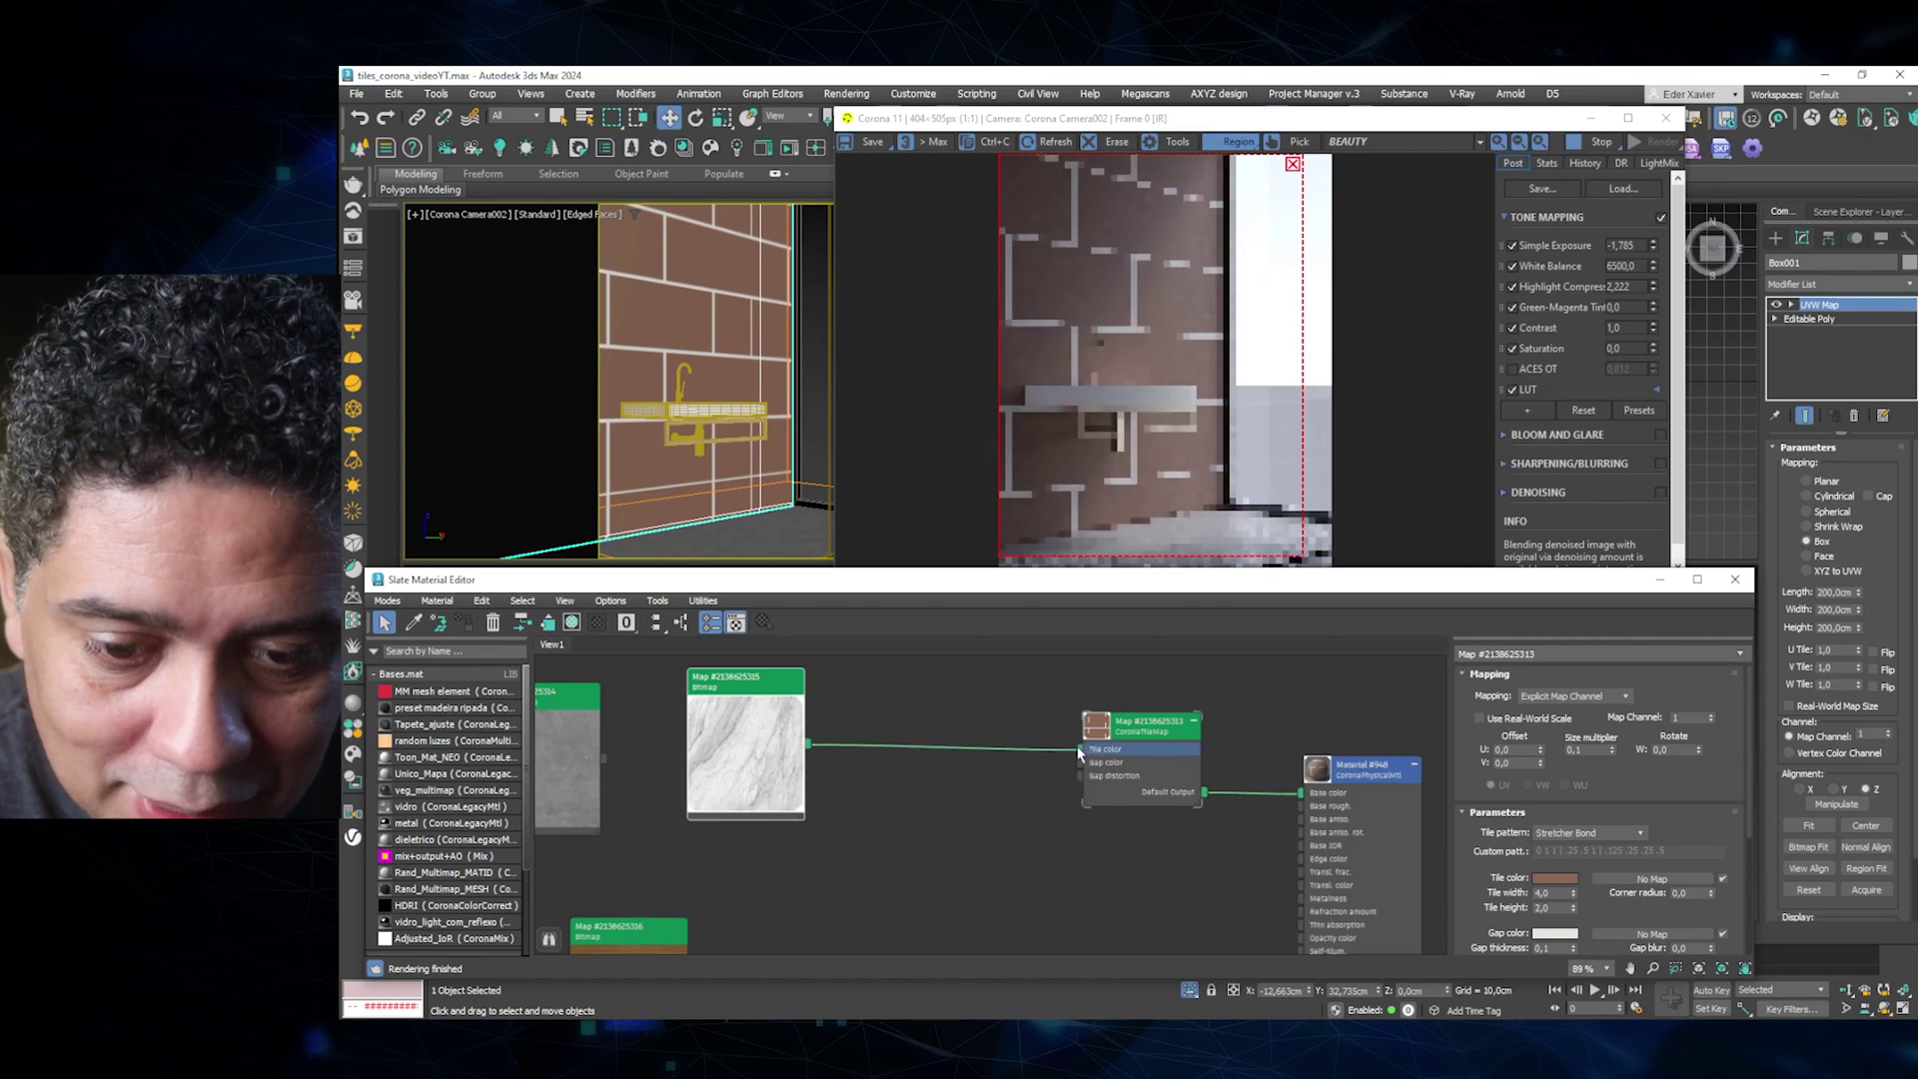
{"action": "left_click_drag", "start_coordinate": [726, 733], "coordinate": [756, 732]}
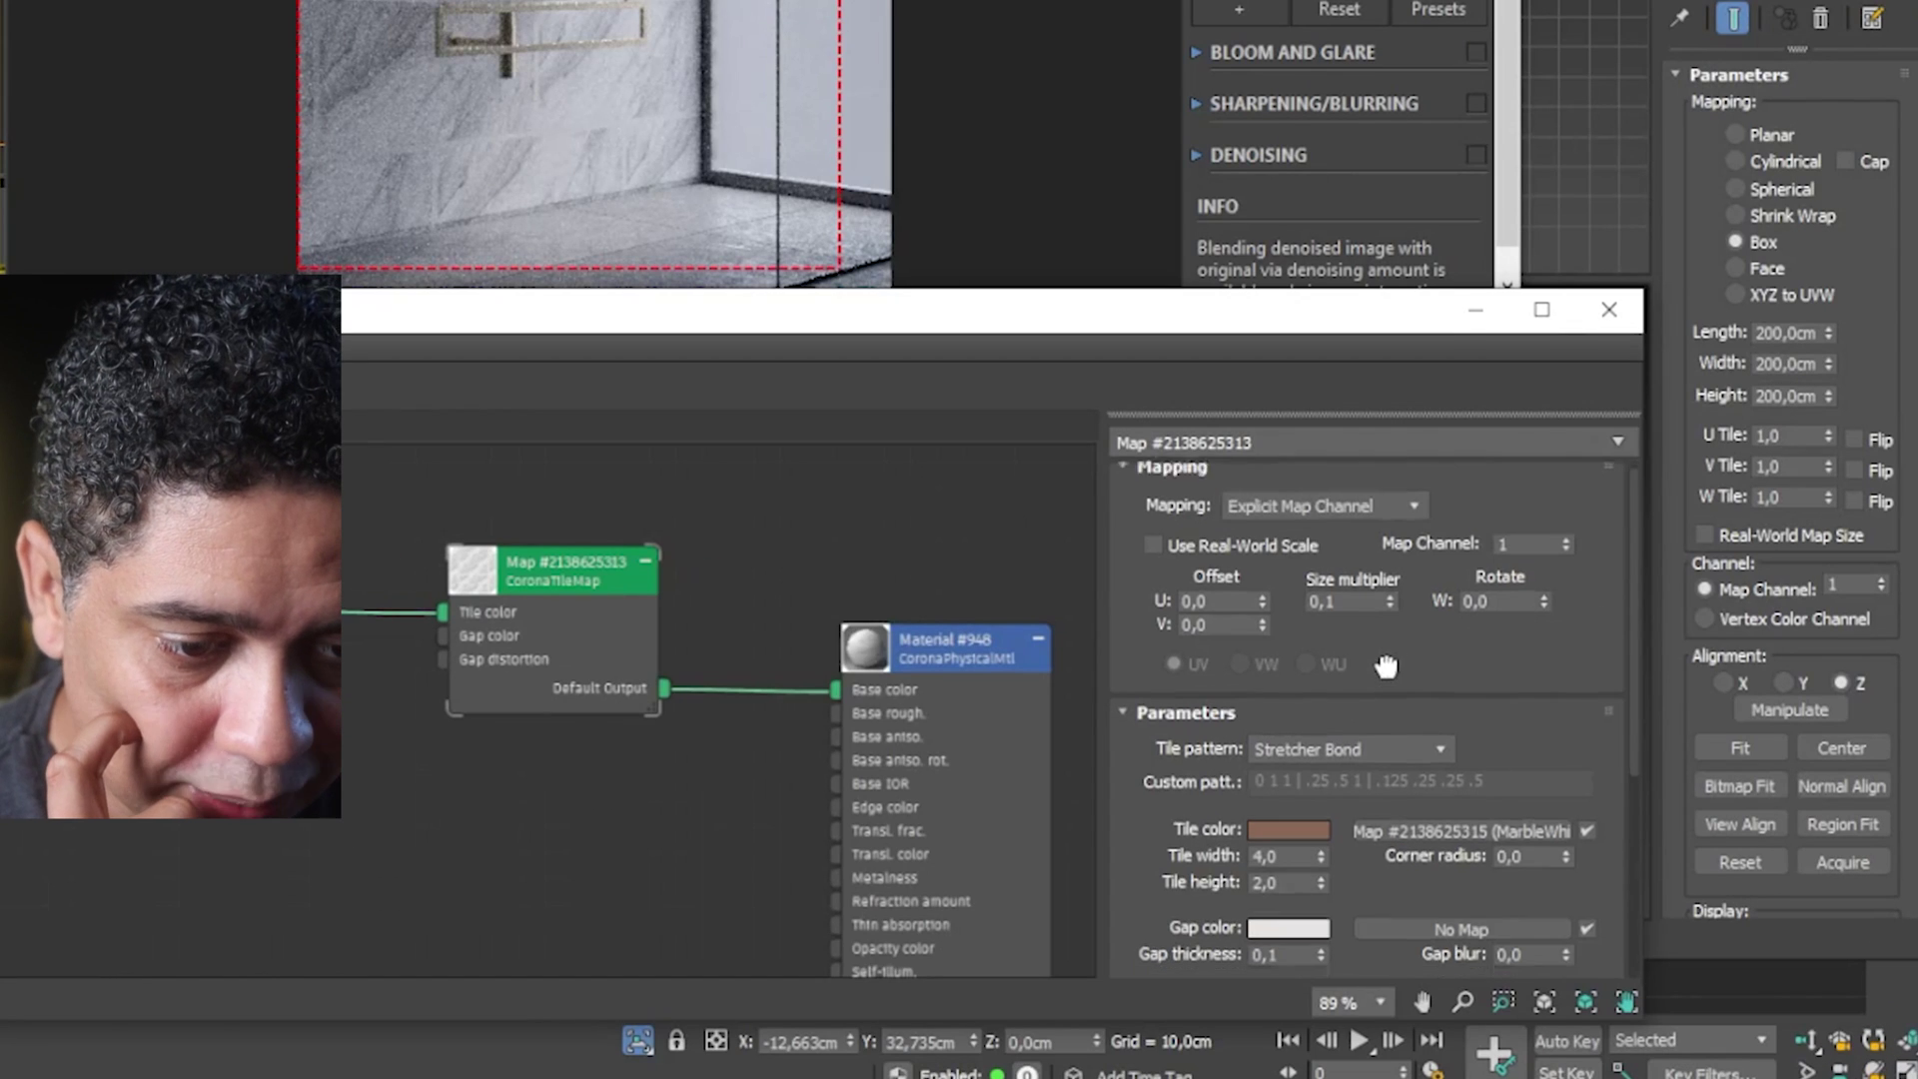
Set the CoronaTileMap Tile mapping to Original.
{"action": "left_click_drag", "start_coordinate": [1399, 677], "coordinate": [1406, 511]}
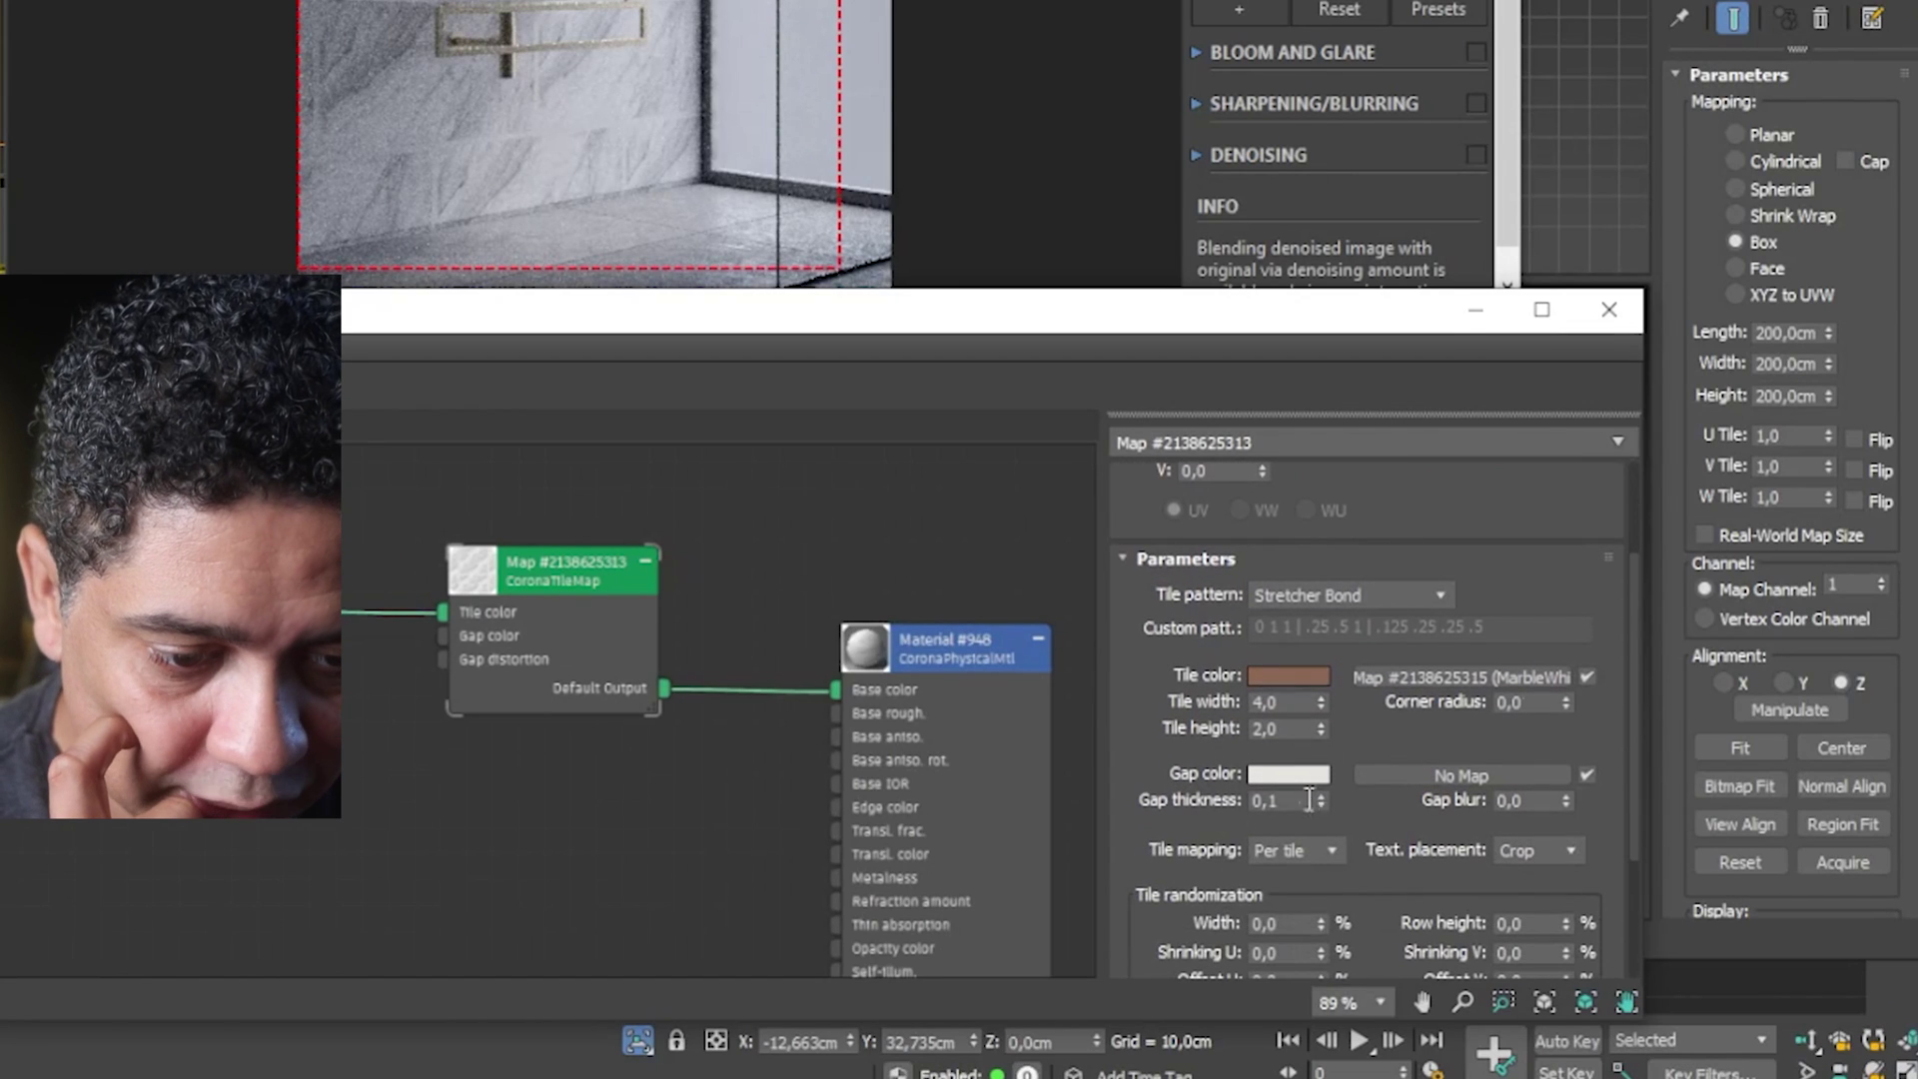
{"action": "left_click", "coordinate": [1299, 853]}
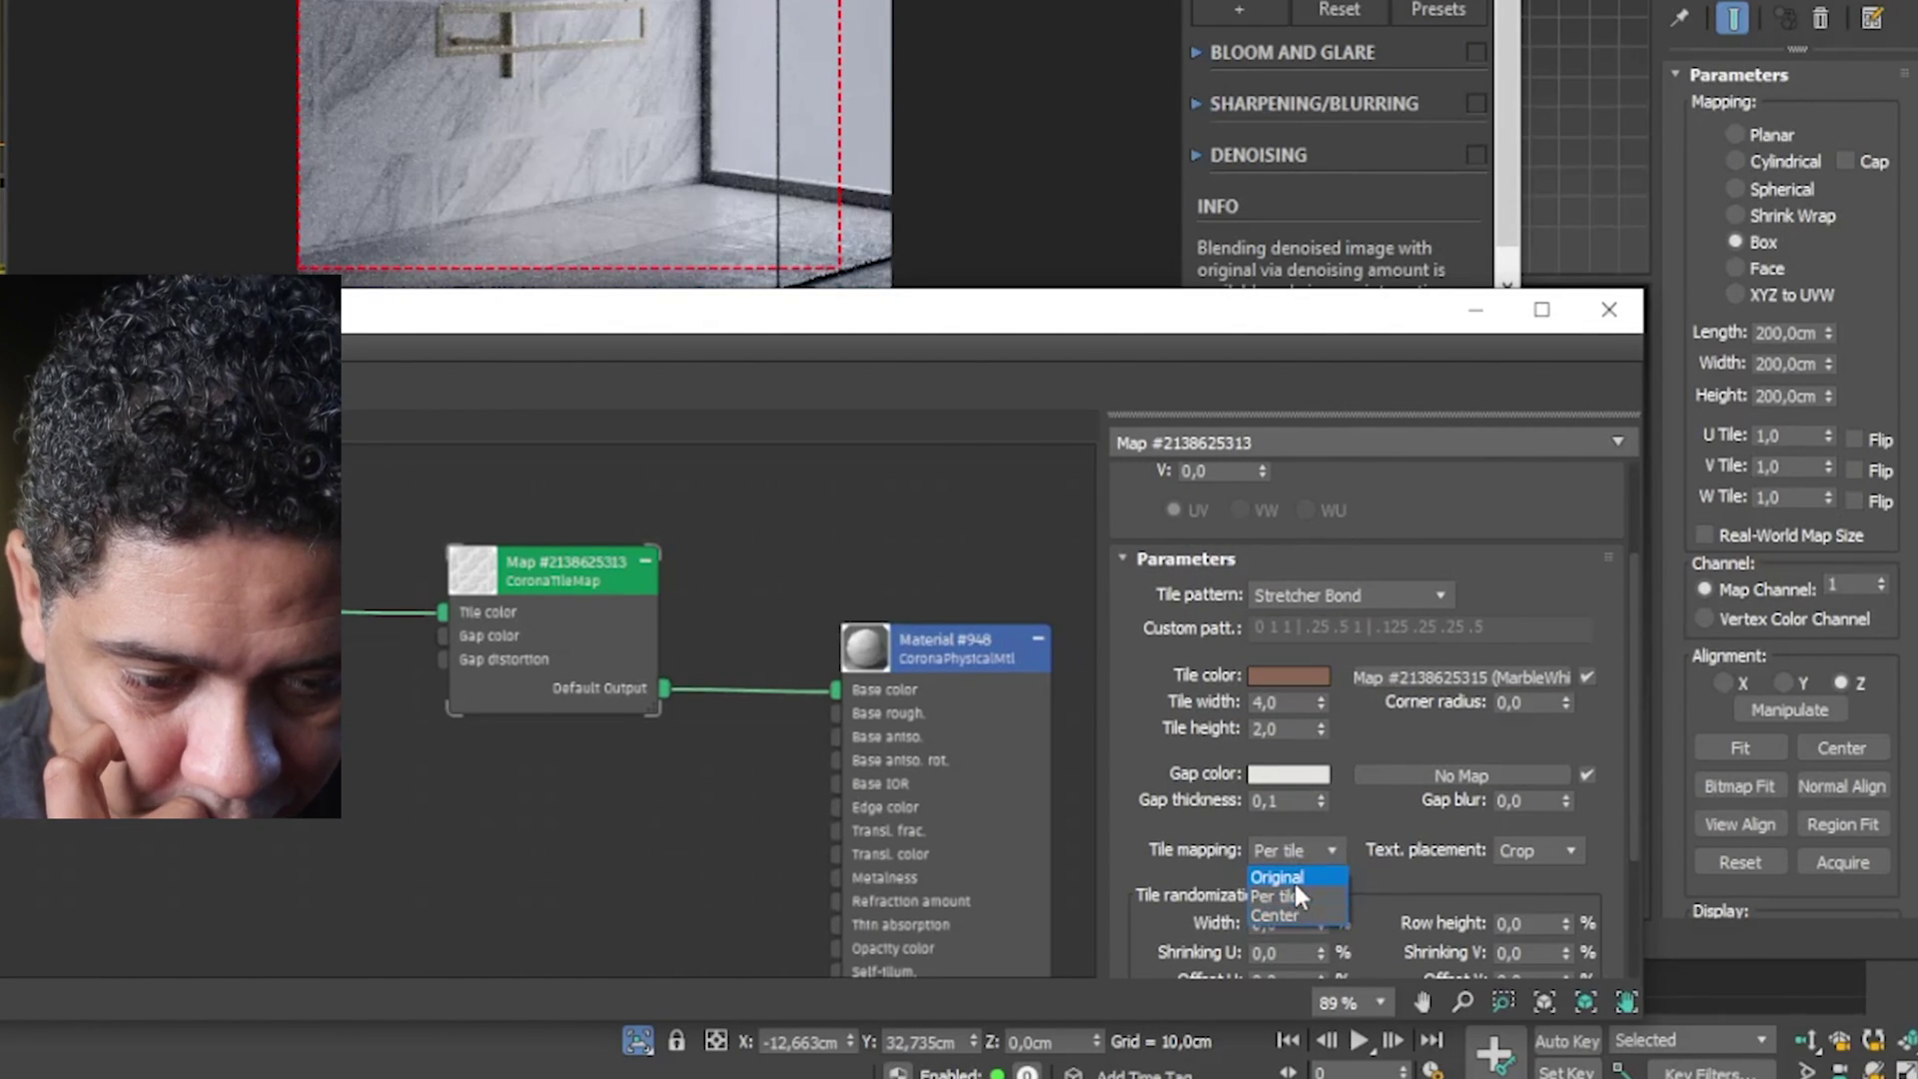
{"action": "left_click", "coordinate": [1294, 879]}
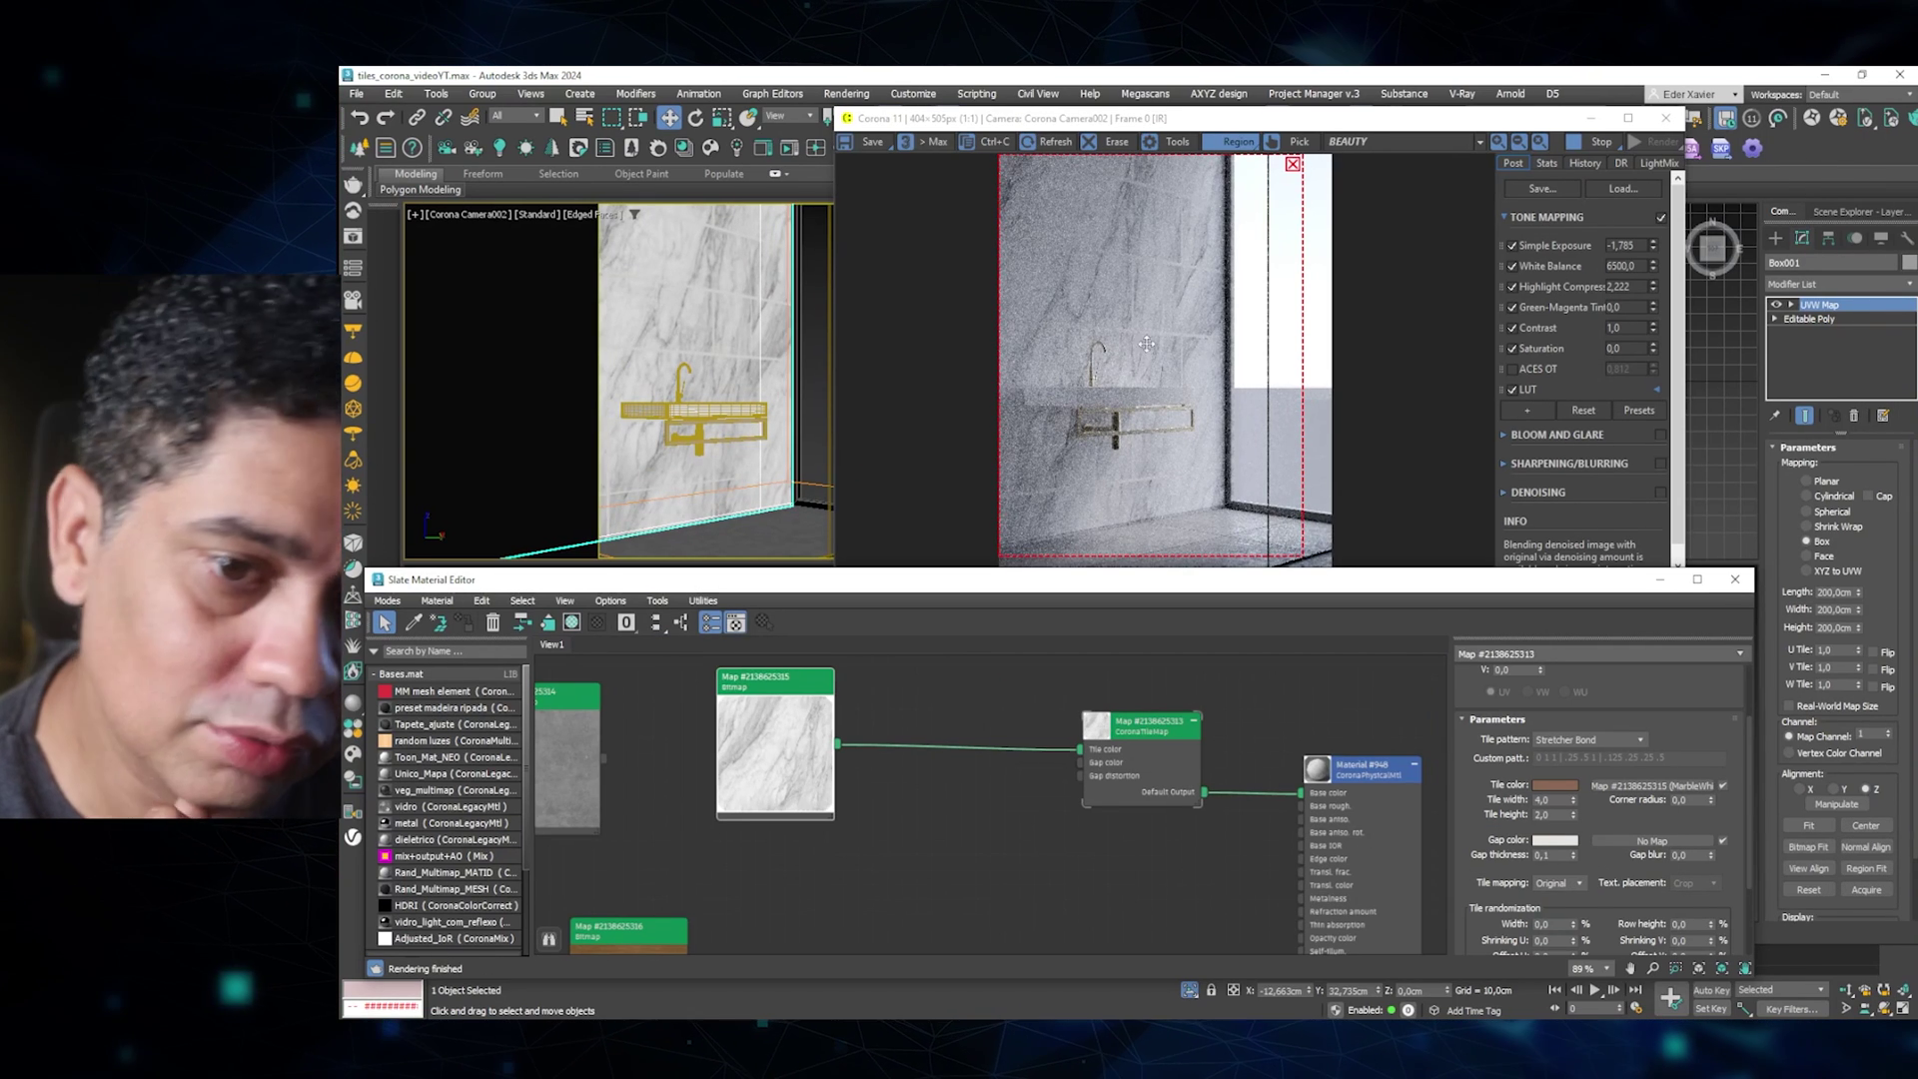
Darken the Gap color to grey Value 141 and thin the gap thickness to 0,02.
{"action": "left_click", "coordinate": [1555, 840]}
{"action": "left_click_drag", "start_coordinate": [1328, 684], "coordinate": [1293, 680]}
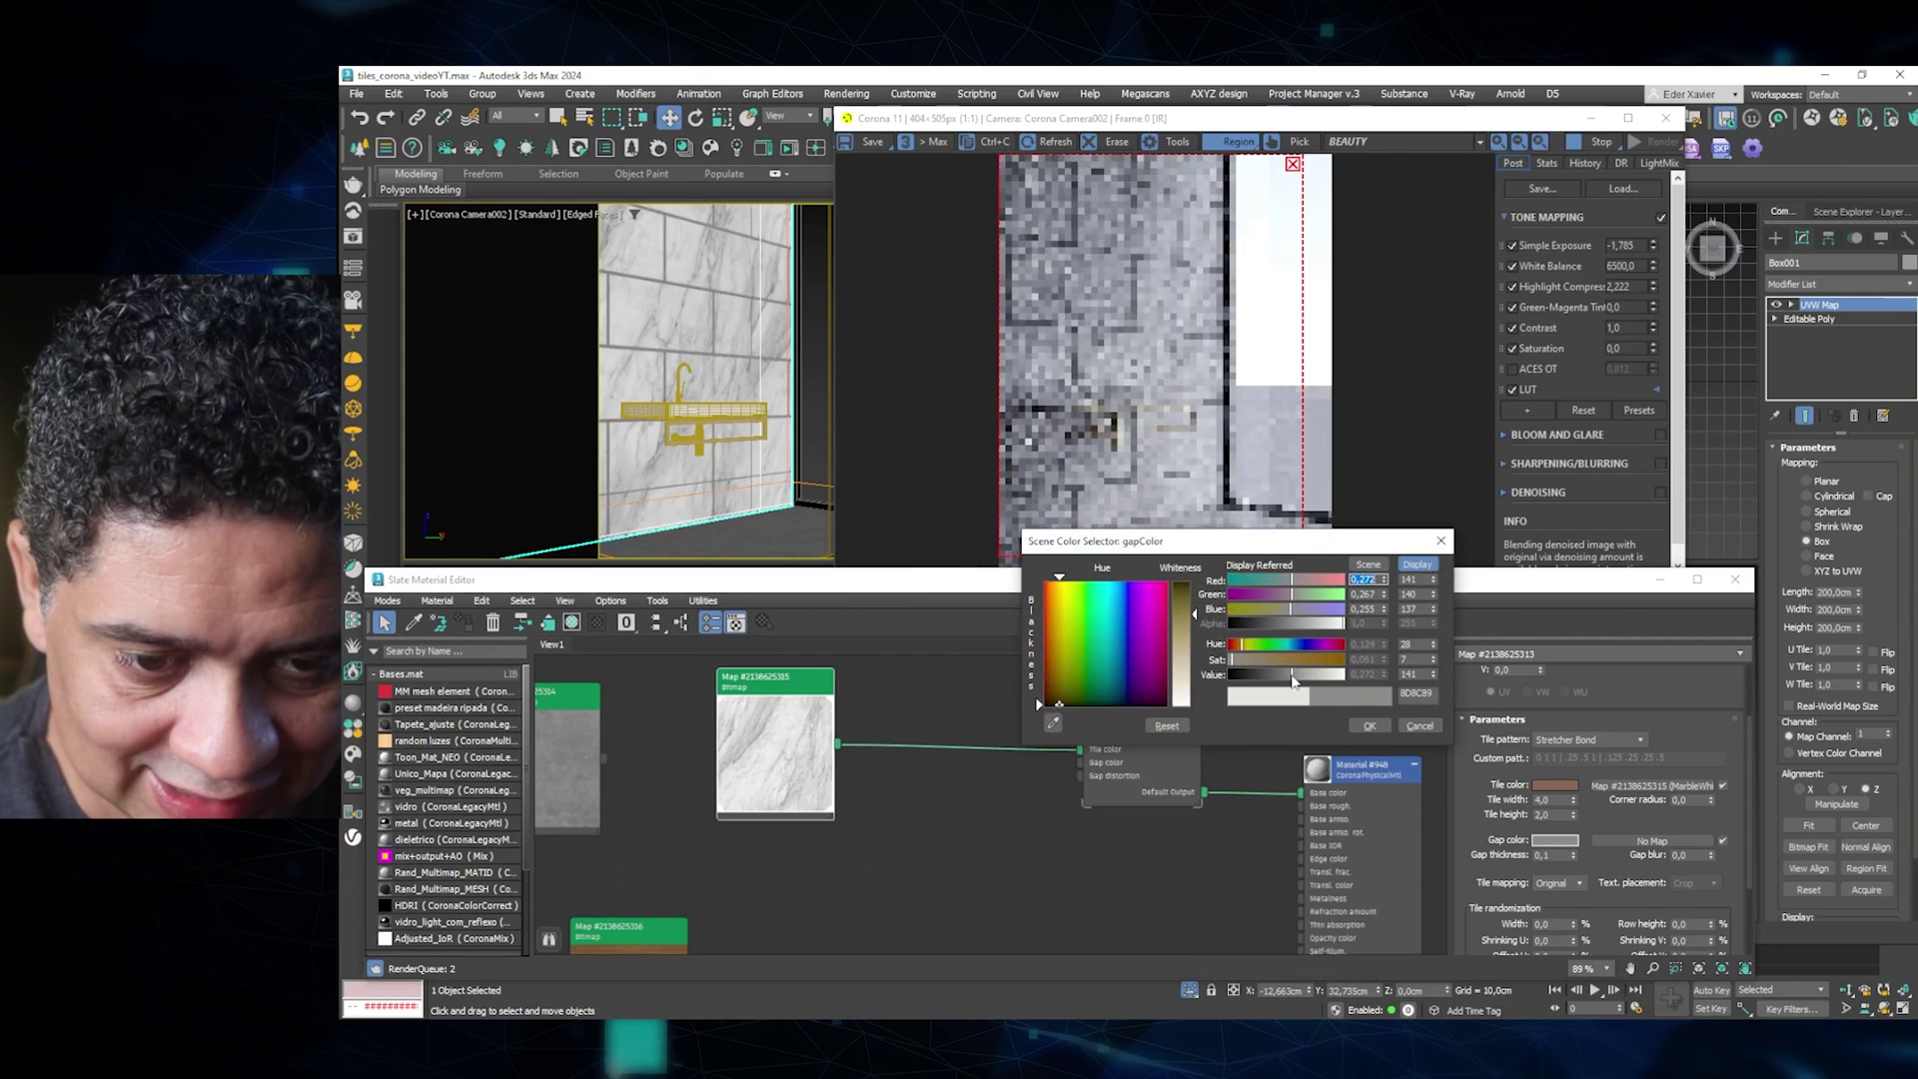
{"action": "left_click", "coordinate": [1370, 724]}
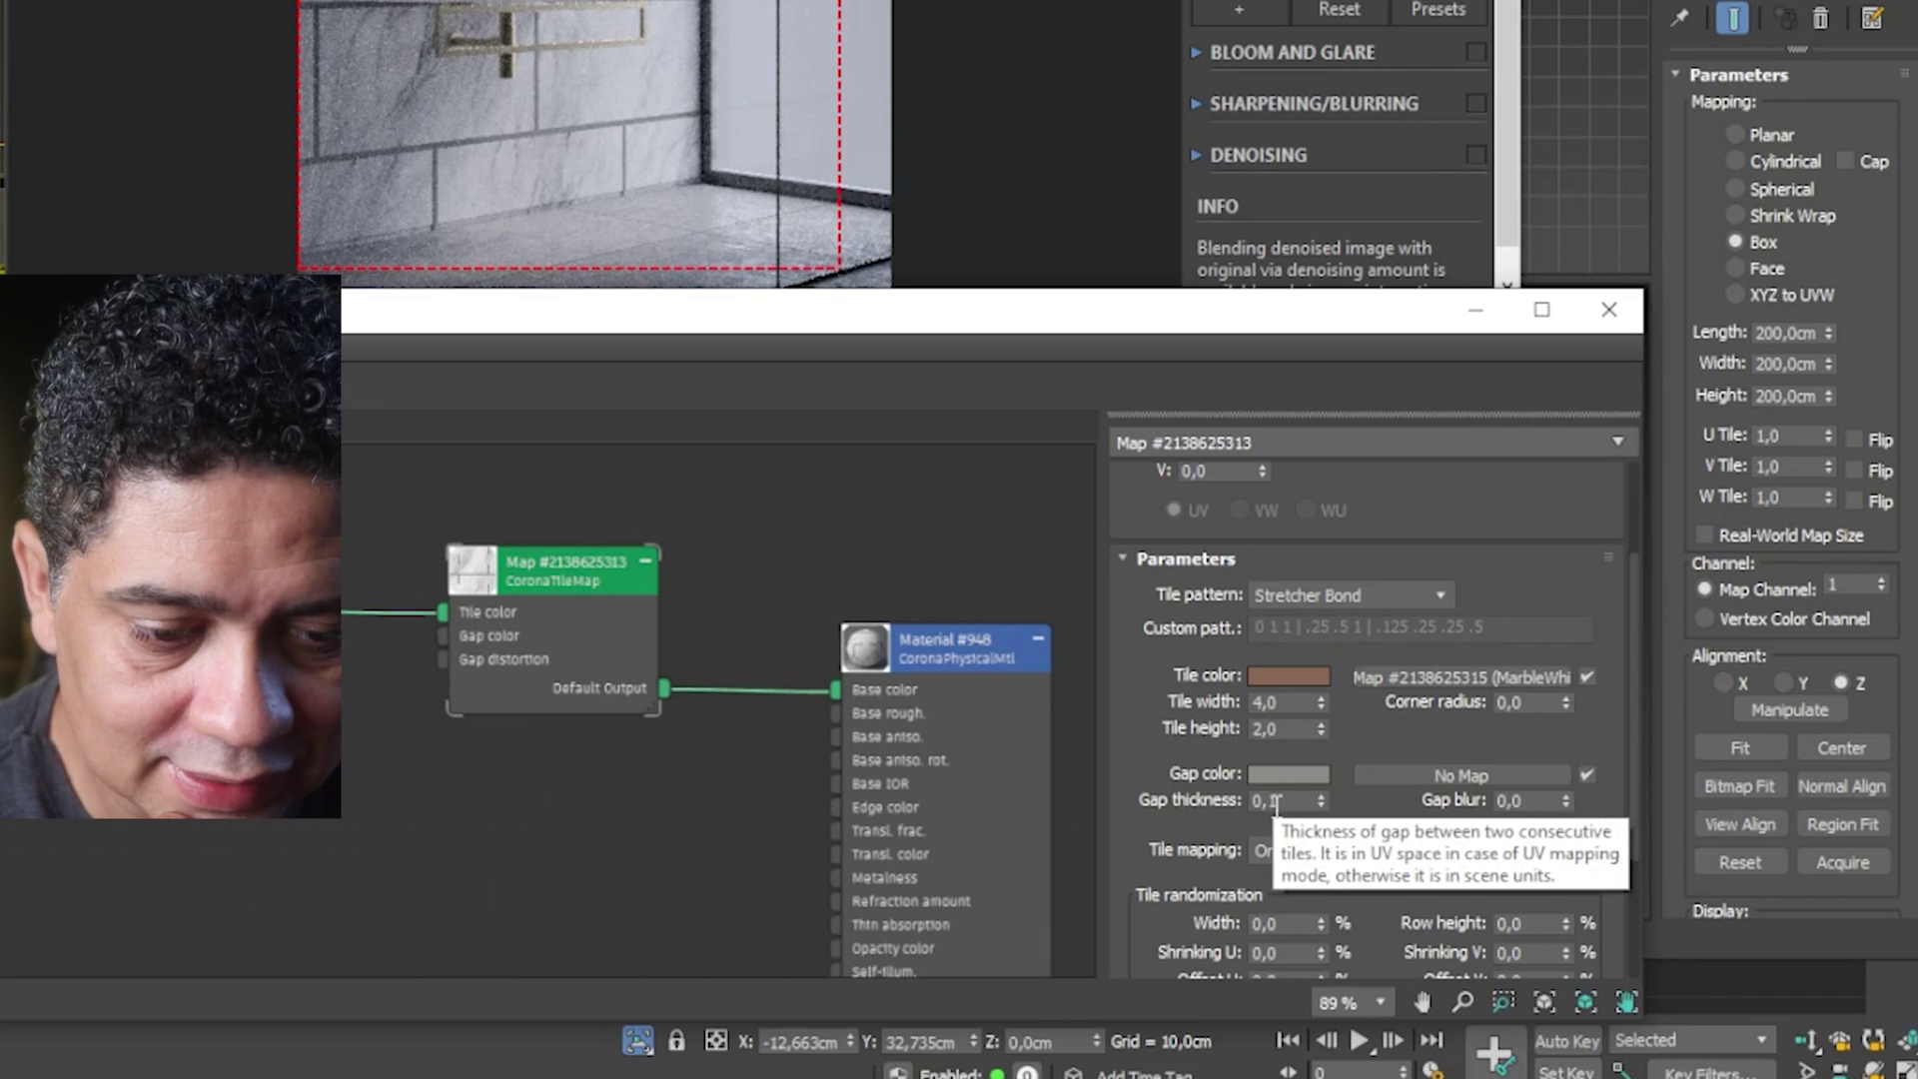
{"action": "left_click", "coordinate": [1291, 803]}
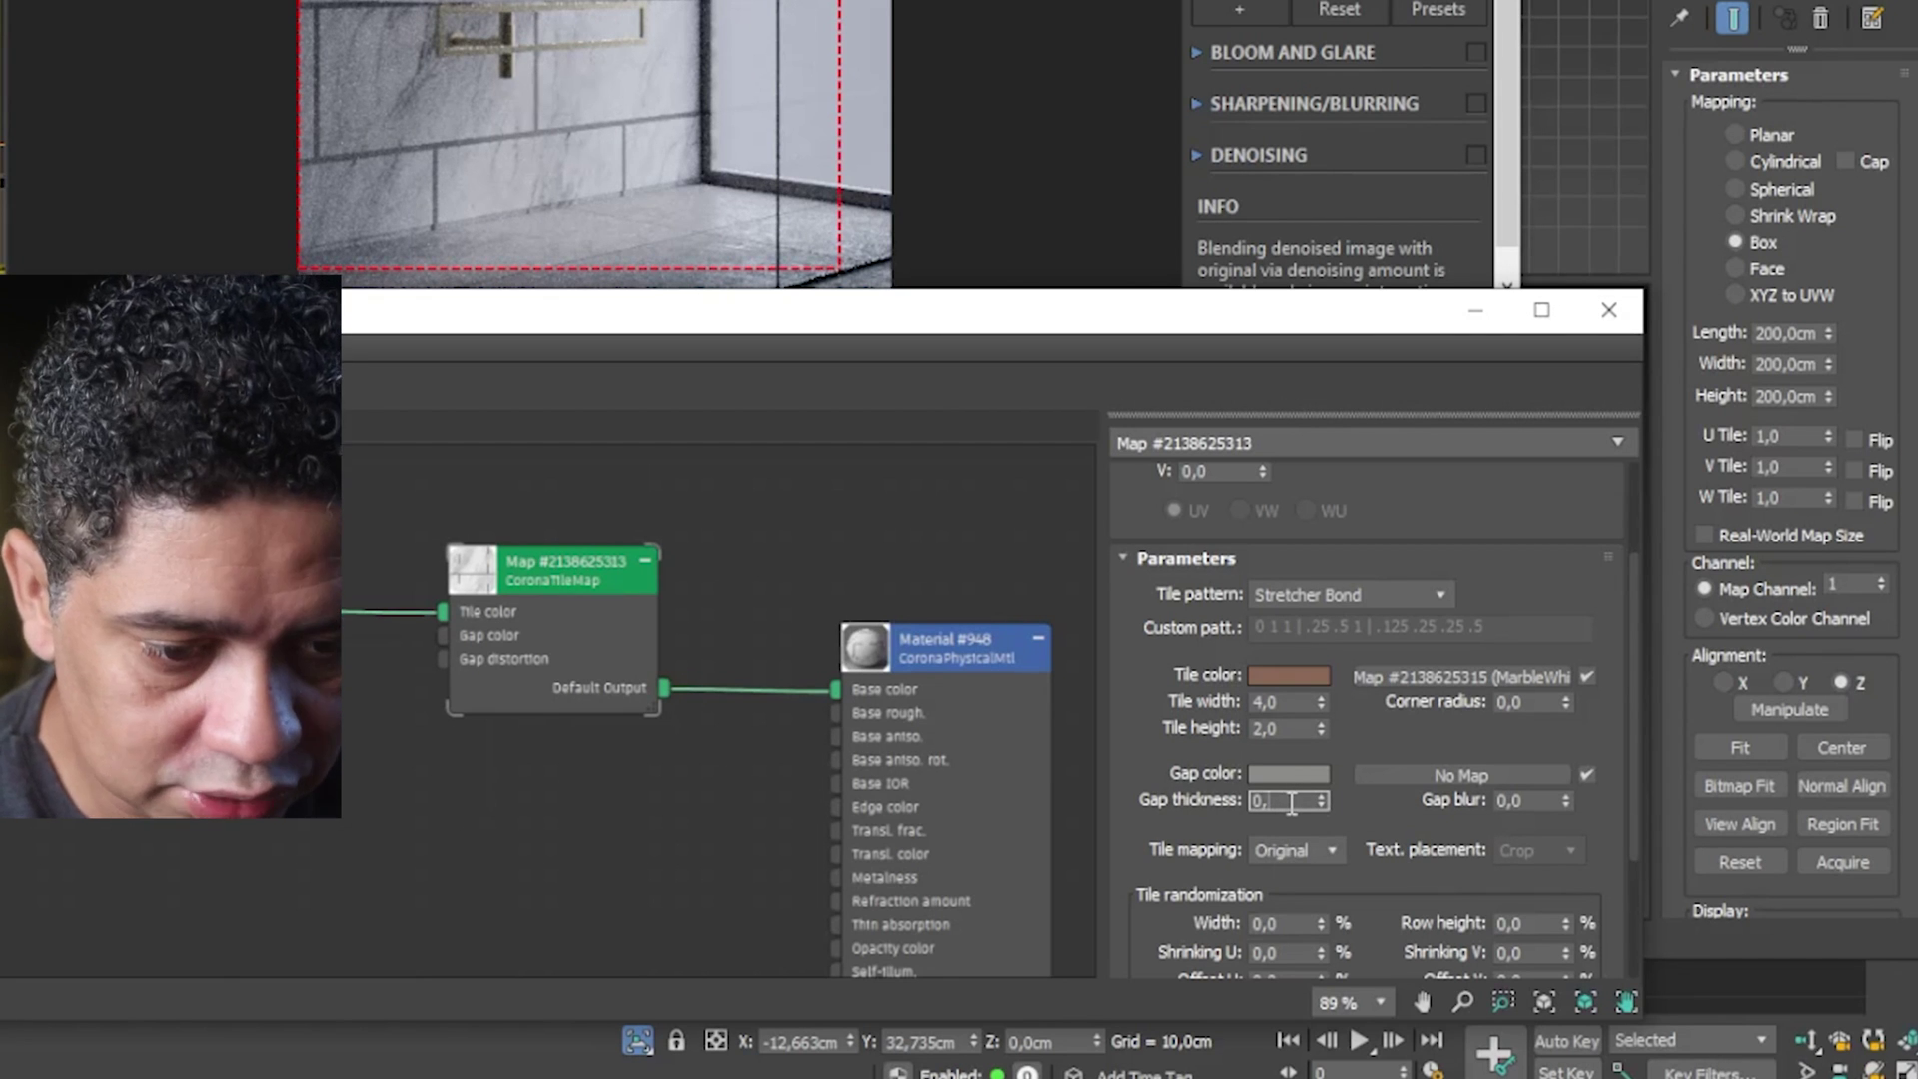
{"action": "type", "text": "02"}
{"action": "key", "text": "Return"}
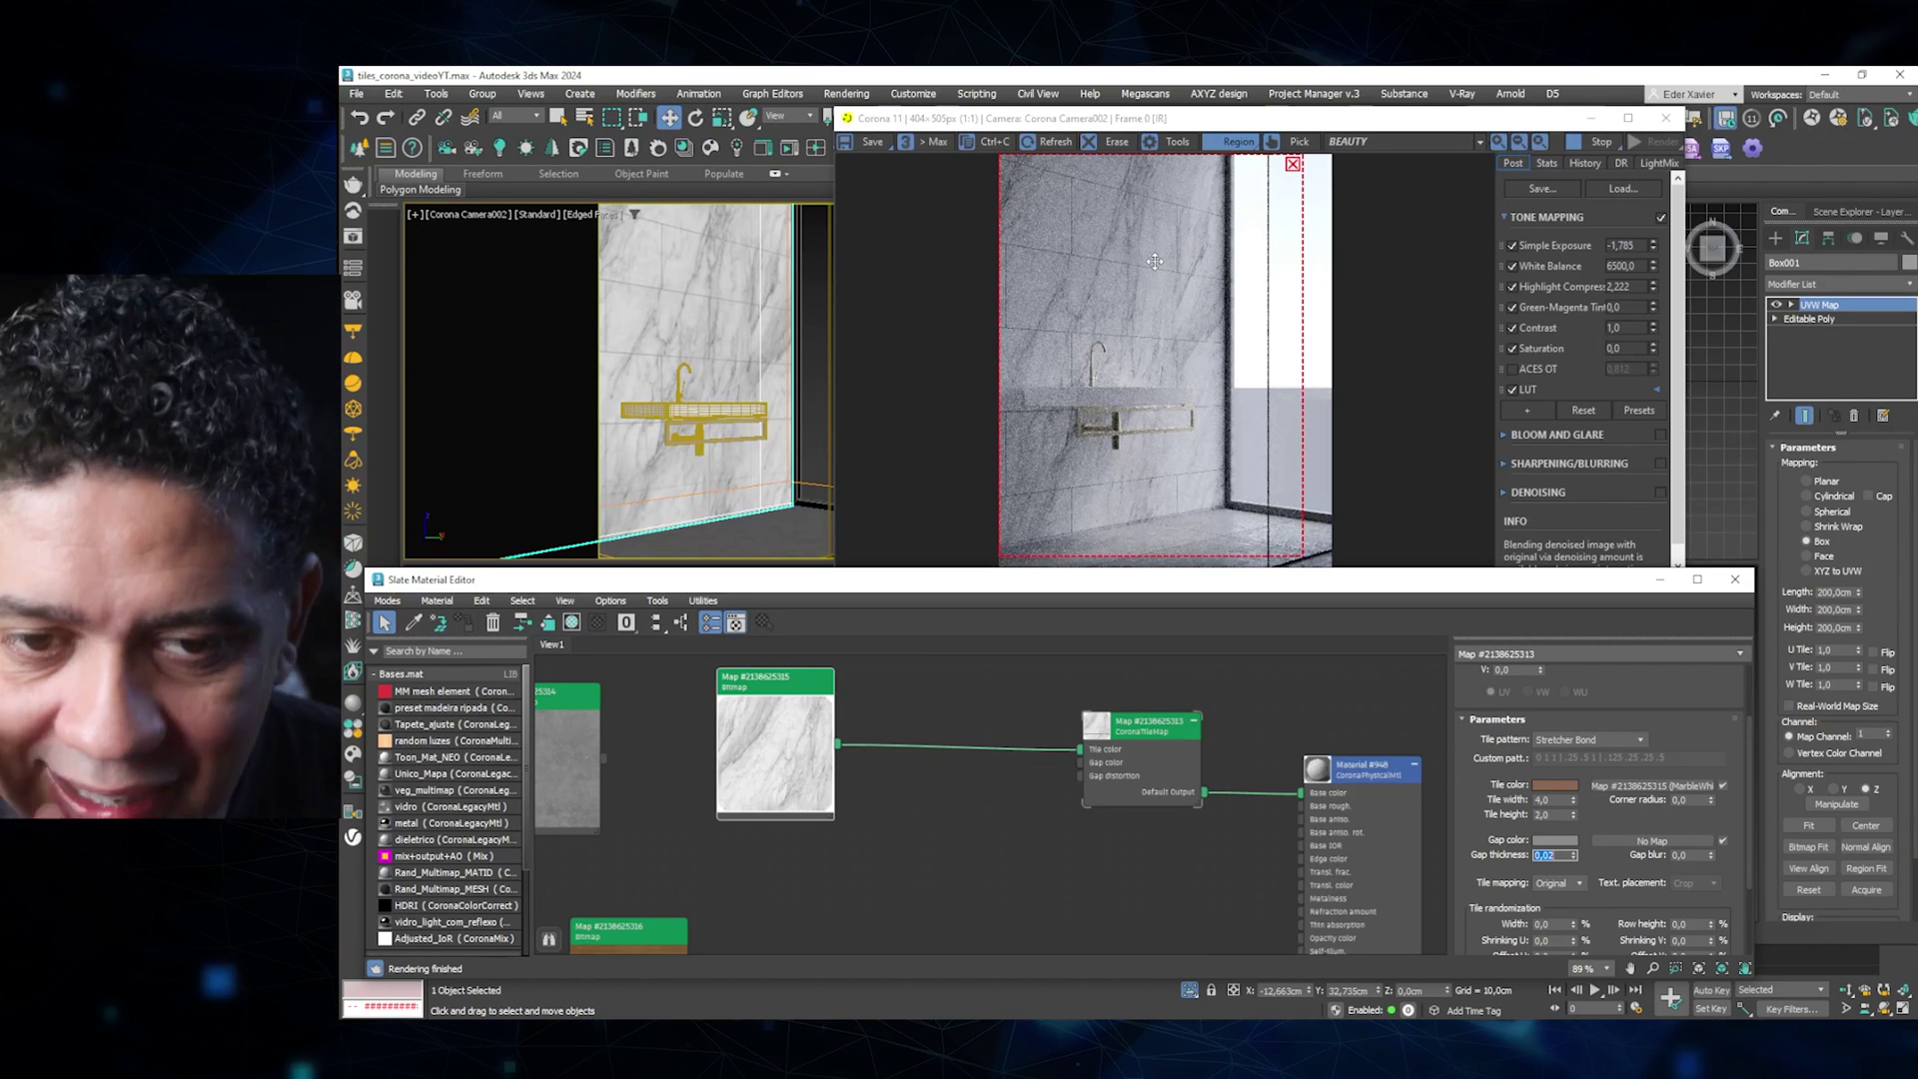
Rearrange the marble, grey and wood nodes to make room in the graph.
{"action": "middle_click_drag", "start_coordinate": [892, 784], "coordinate": [951, 784]}
{"action": "left_click_drag", "start_coordinate": [837, 774], "coordinate": [794, 774]}
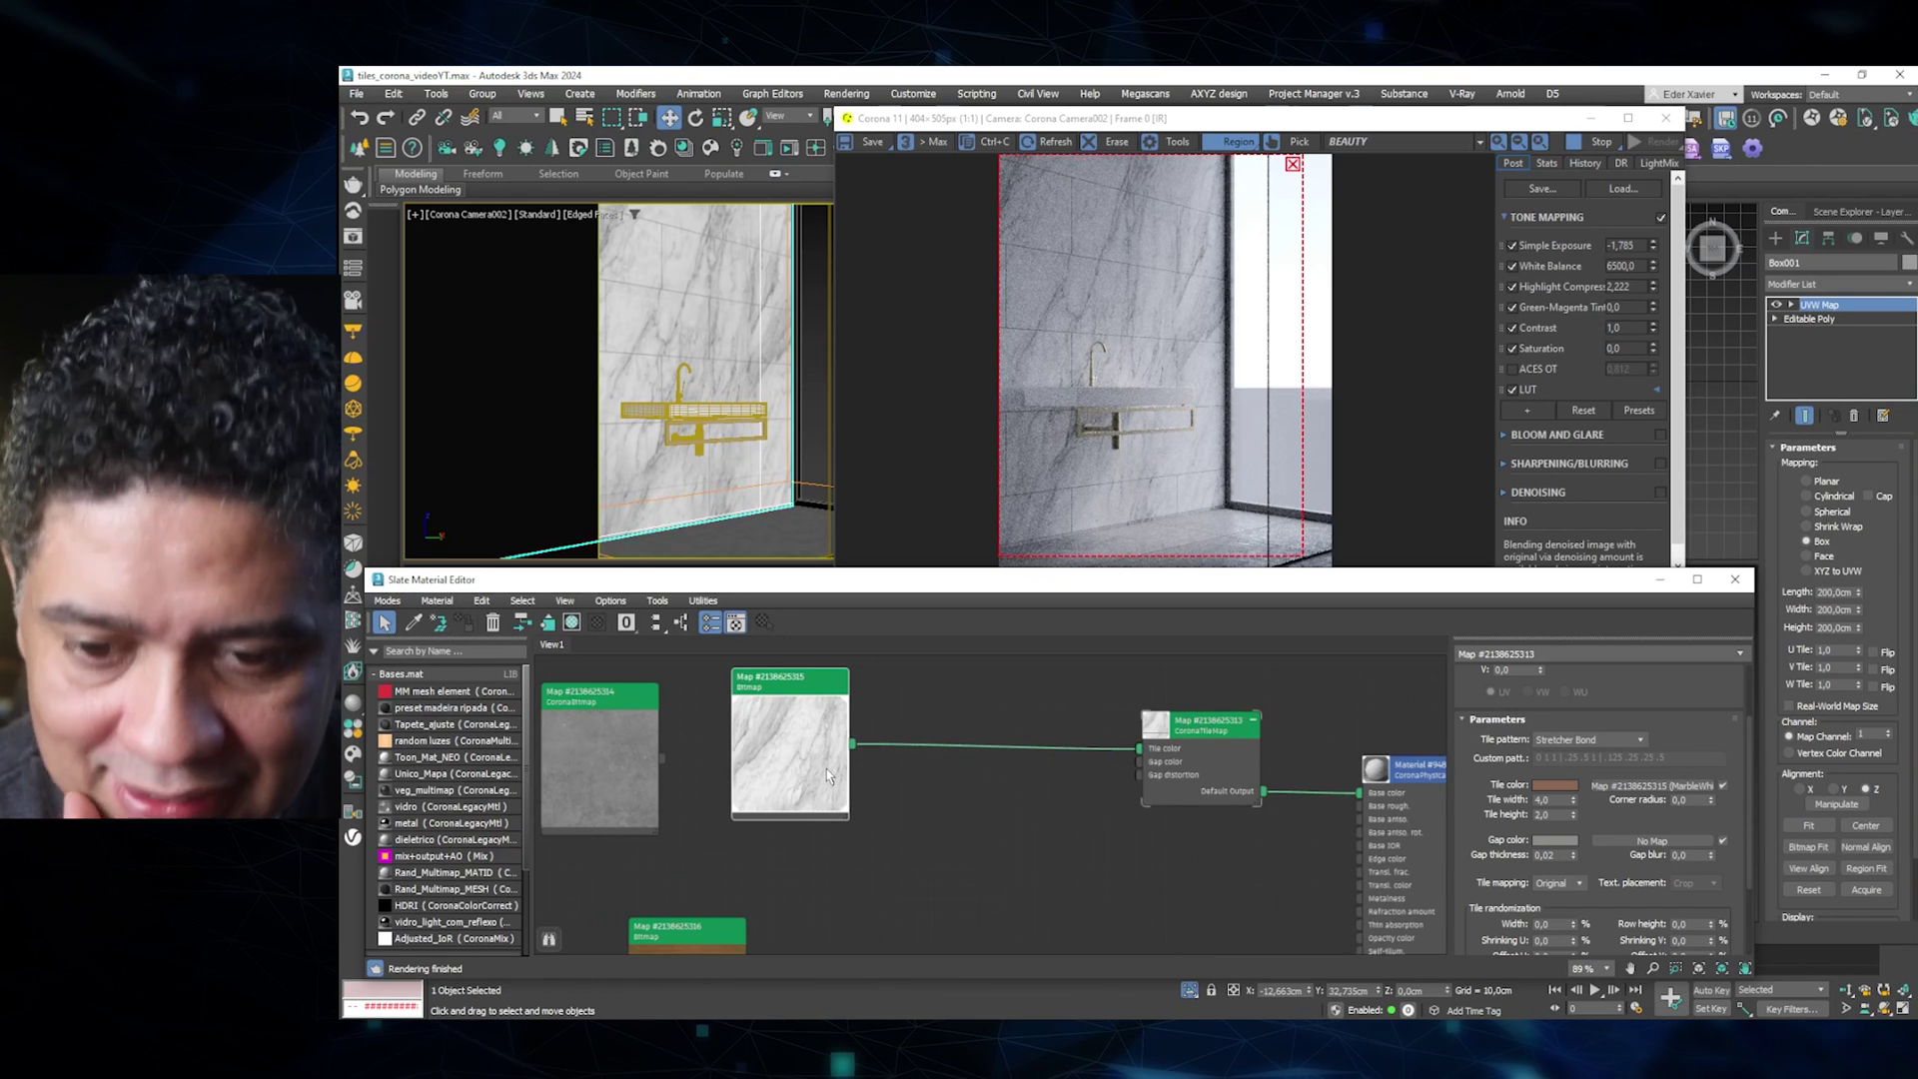
{"action": "scroll", "coordinate": [759, 879], "scroll_direction": "up", "scroll_amount": 2}
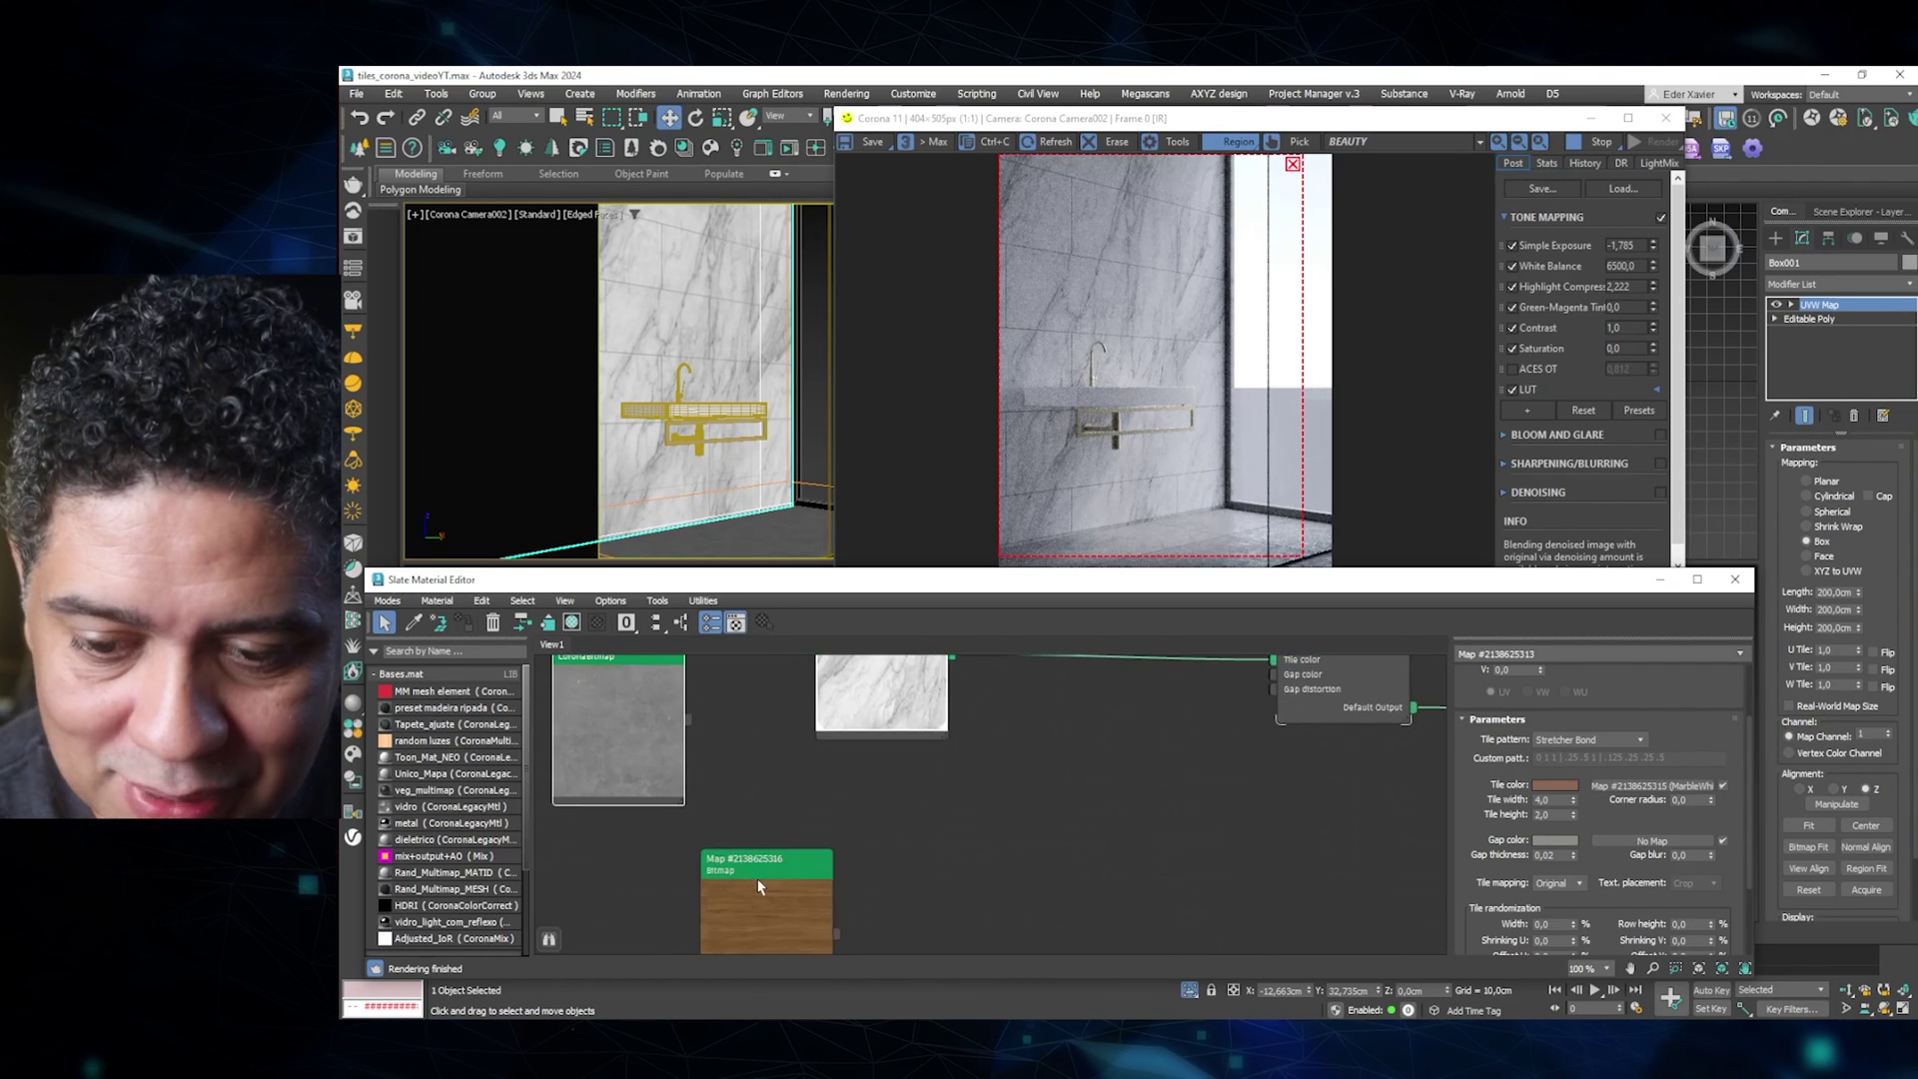
{"action": "scroll", "coordinate": [759, 886], "scroll_direction": "down", "scroll_amount": 4}
{"action": "left_click_drag", "start_coordinate": [694, 823], "coordinate": [706, 851]}
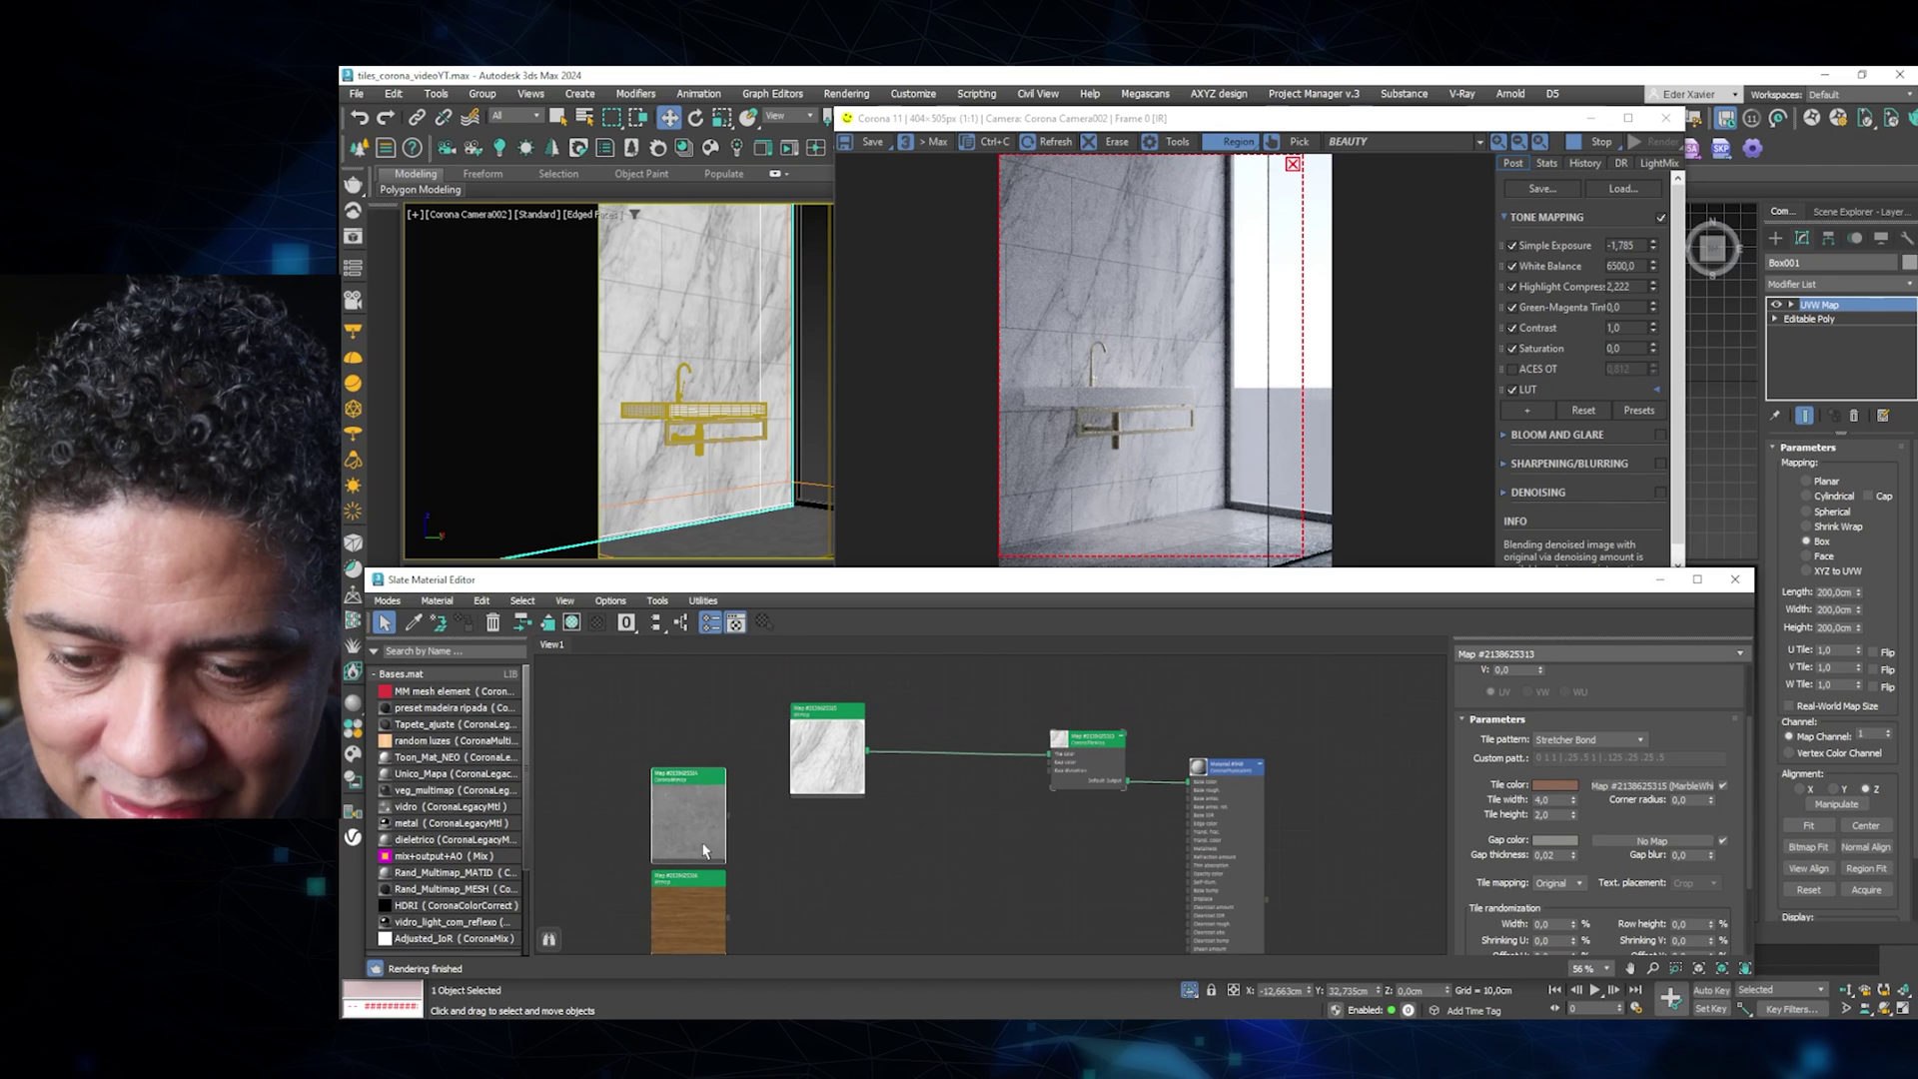
{"action": "scroll", "coordinate": [835, 835], "scroll_direction": "up", "scroll_amount": 4}
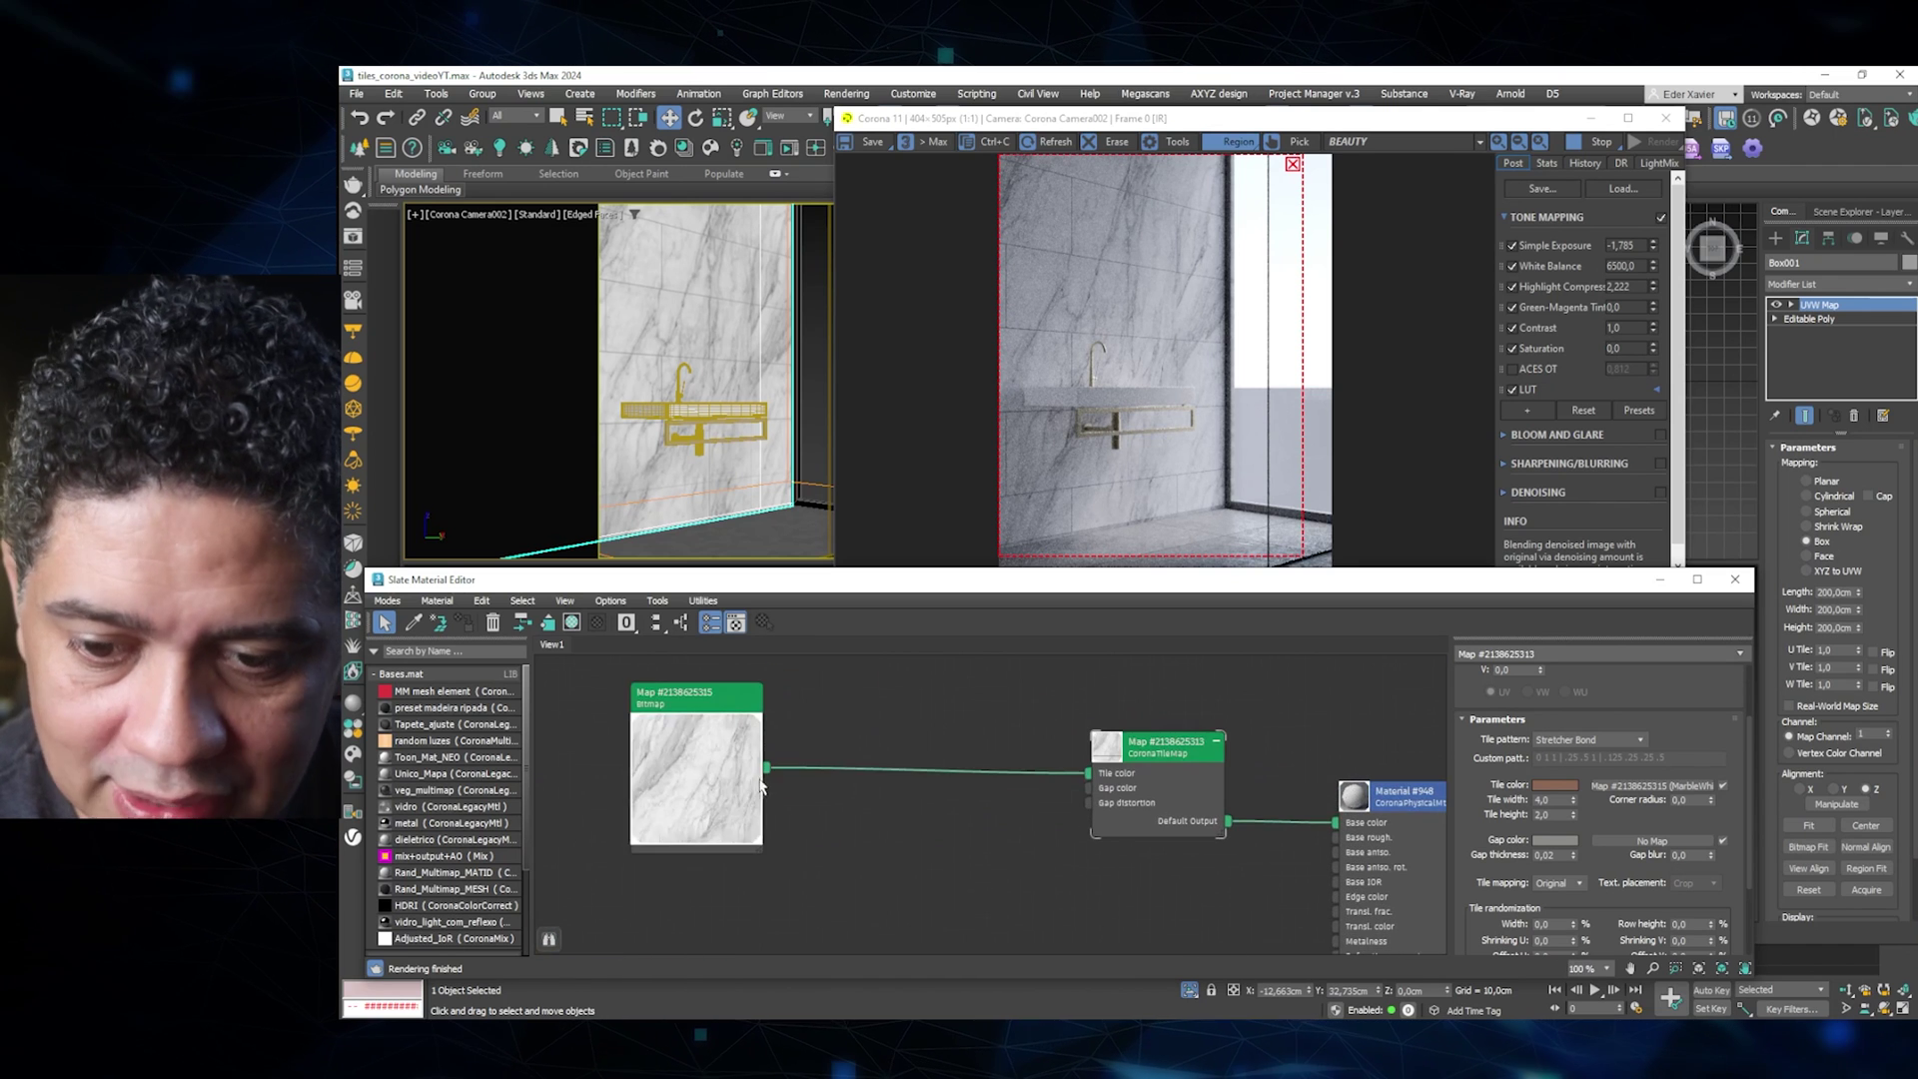
Add a CoronaMappingRandomizer from the marble bitmap and feed its output into Tile color.
{"action": "left_click_drag", "start_coordinate": [825, 702], "coordinate": [825, 702]}
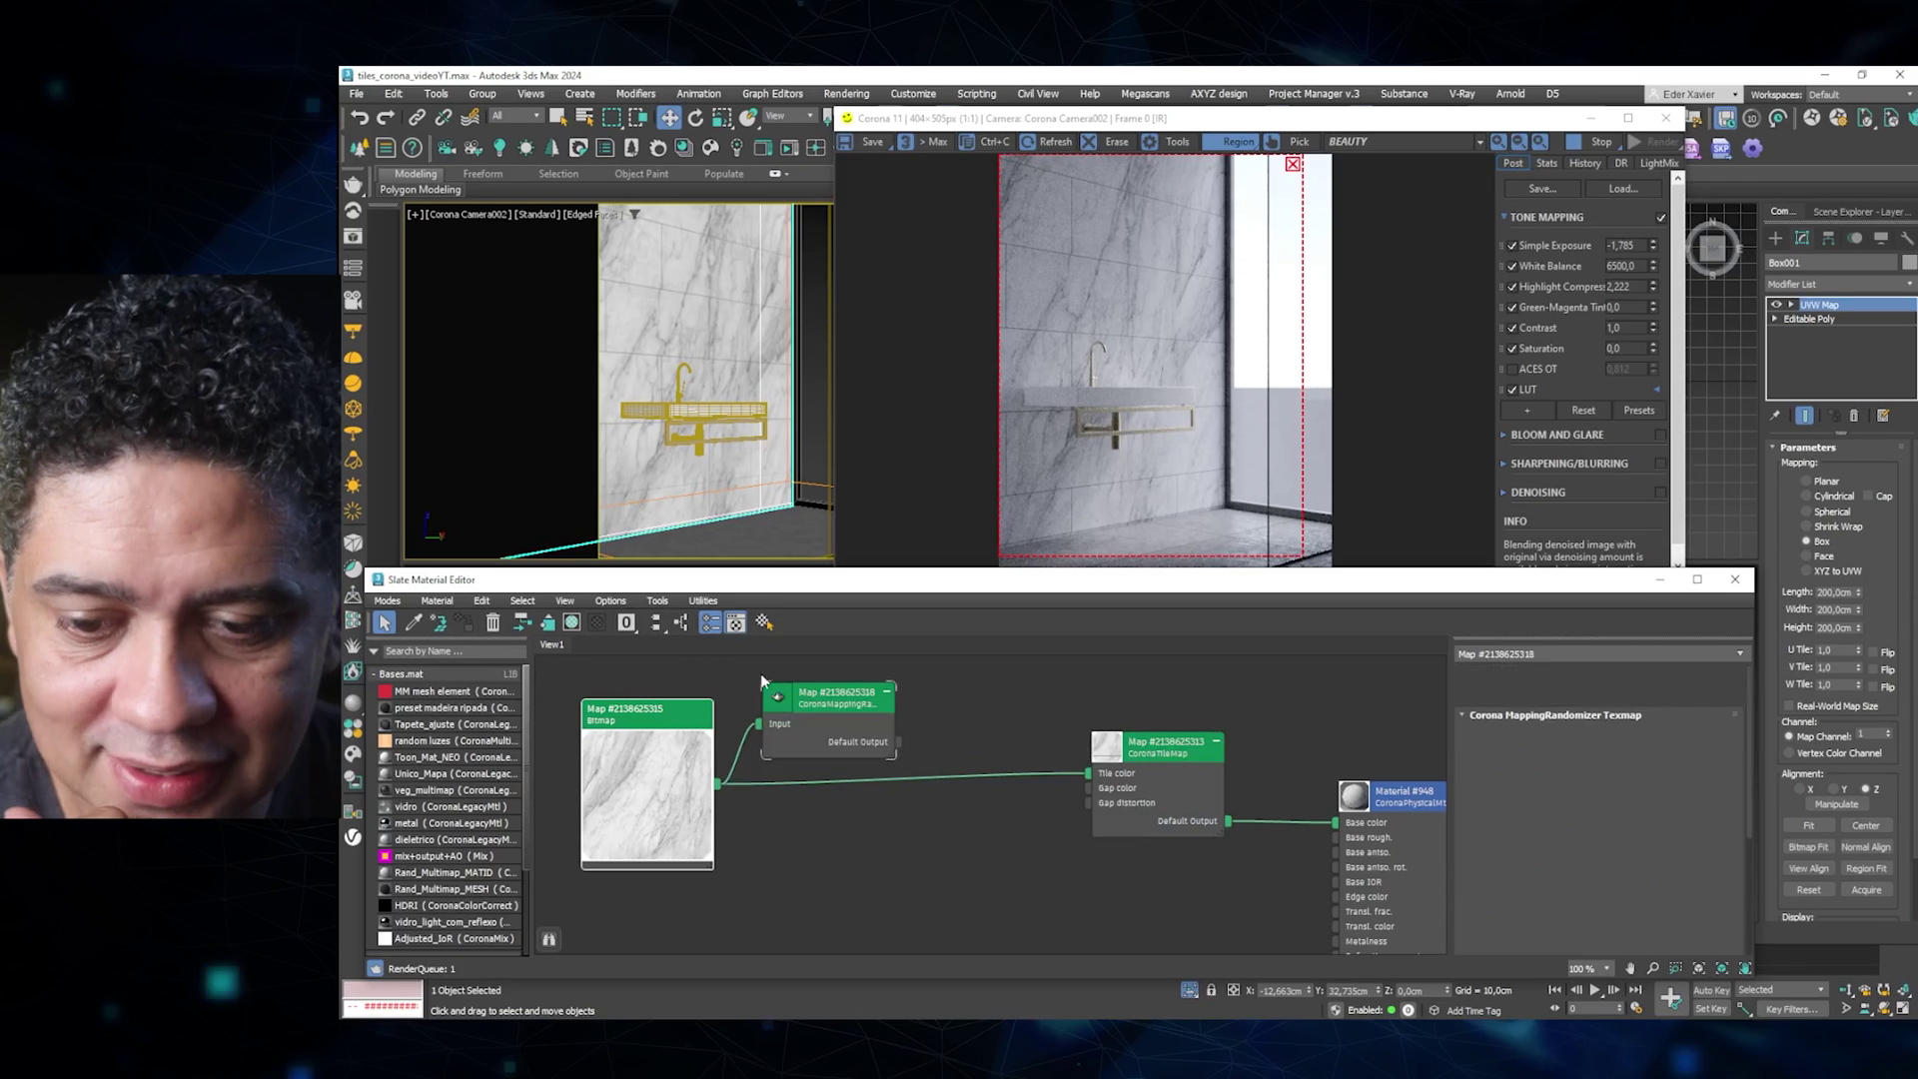
{"action": "left_click_drag", "start_coordinate": [818, 711], "coordinate": [851, 705]}
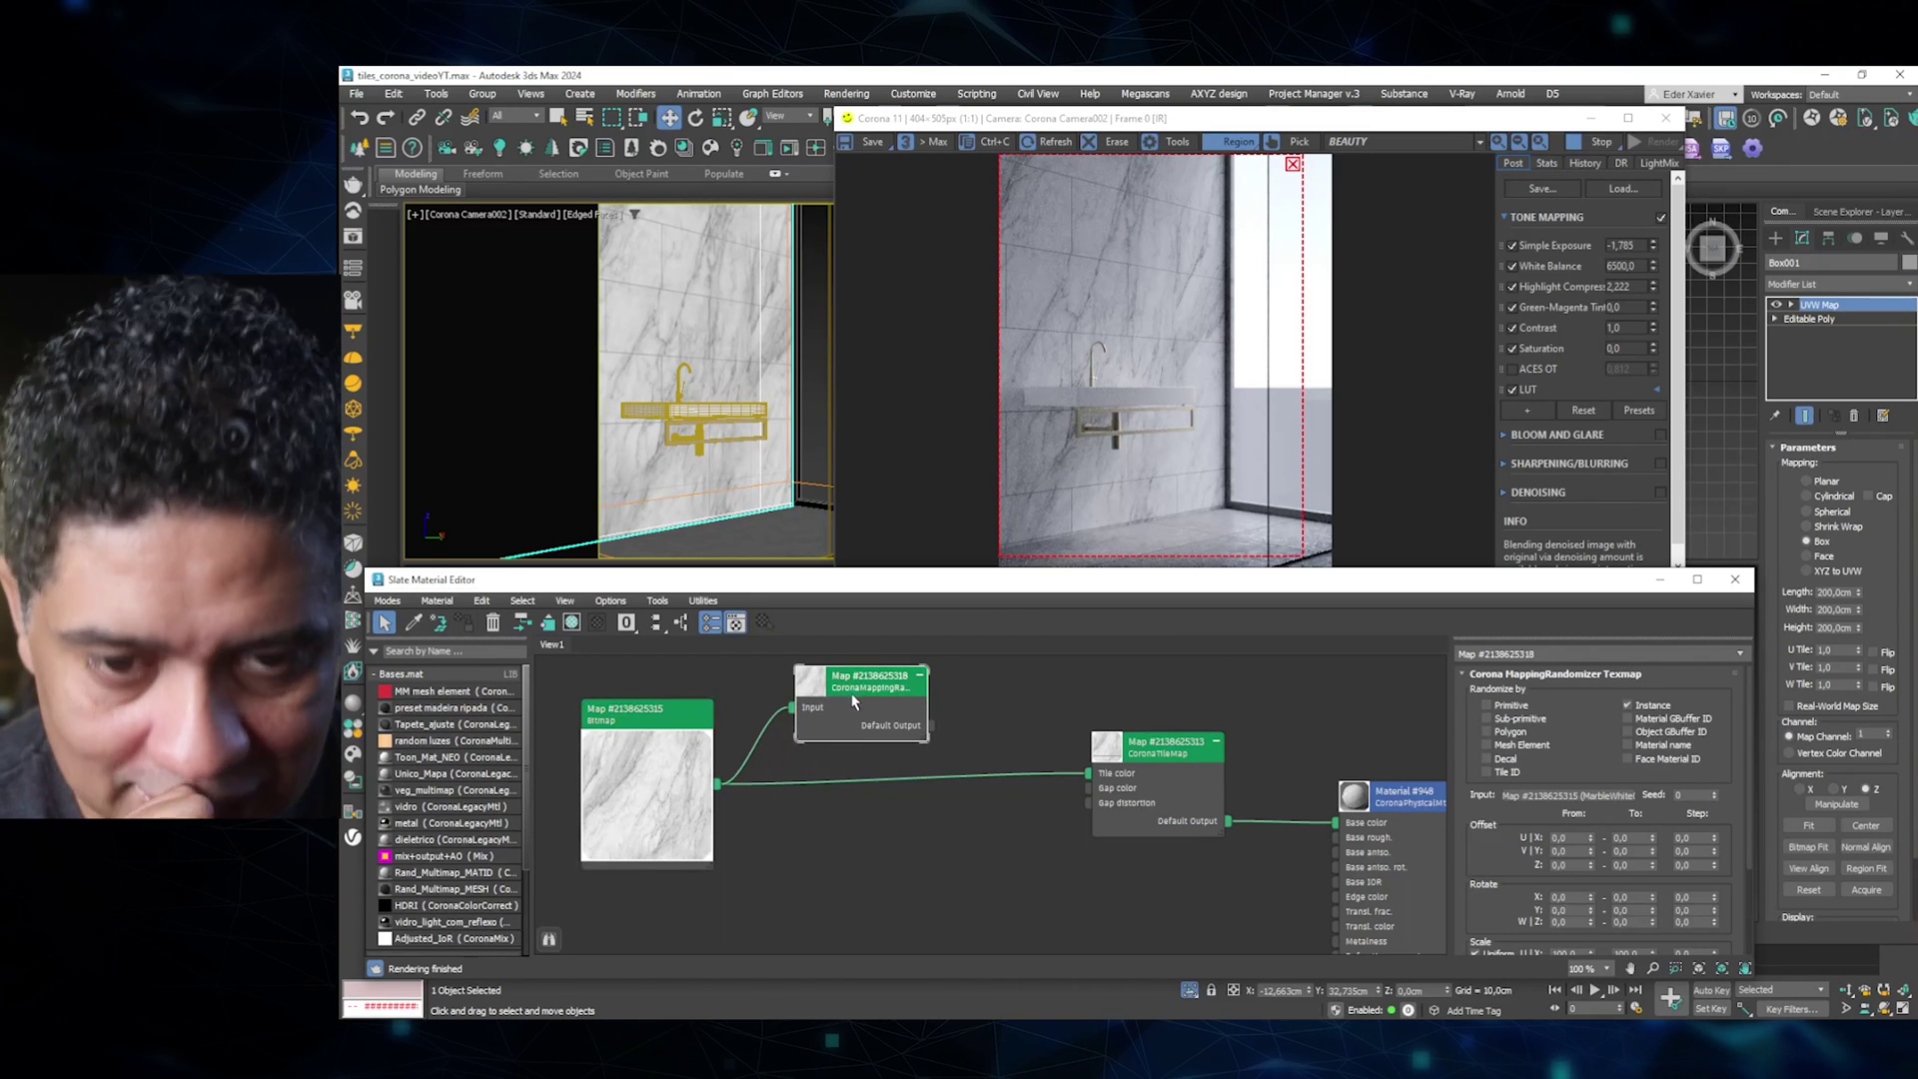
{"action": "left_click_drag", "start_coordinate": [916, 715], "coordinate": [965, 715]}
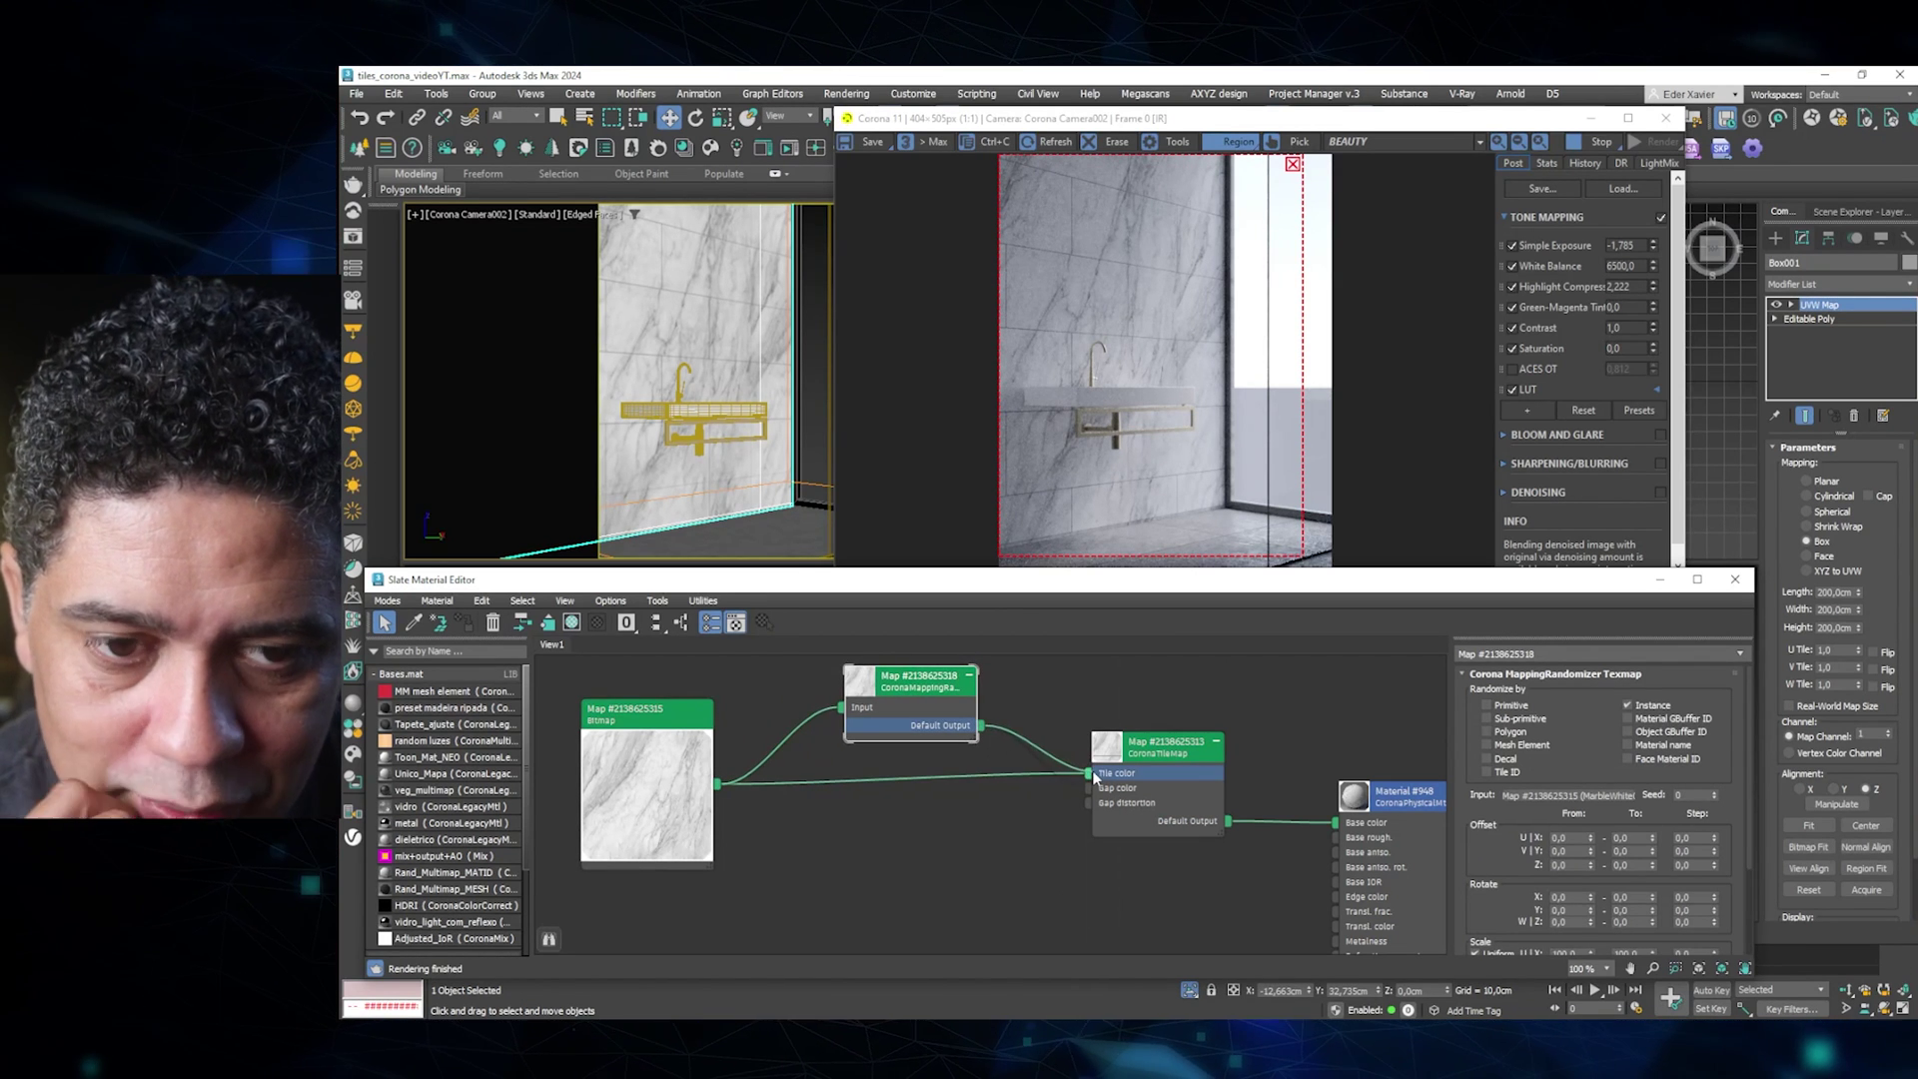
{"action": "left_click_drag", "start_coordinate": [1091, 777], "coordinate": [1089, 774]}
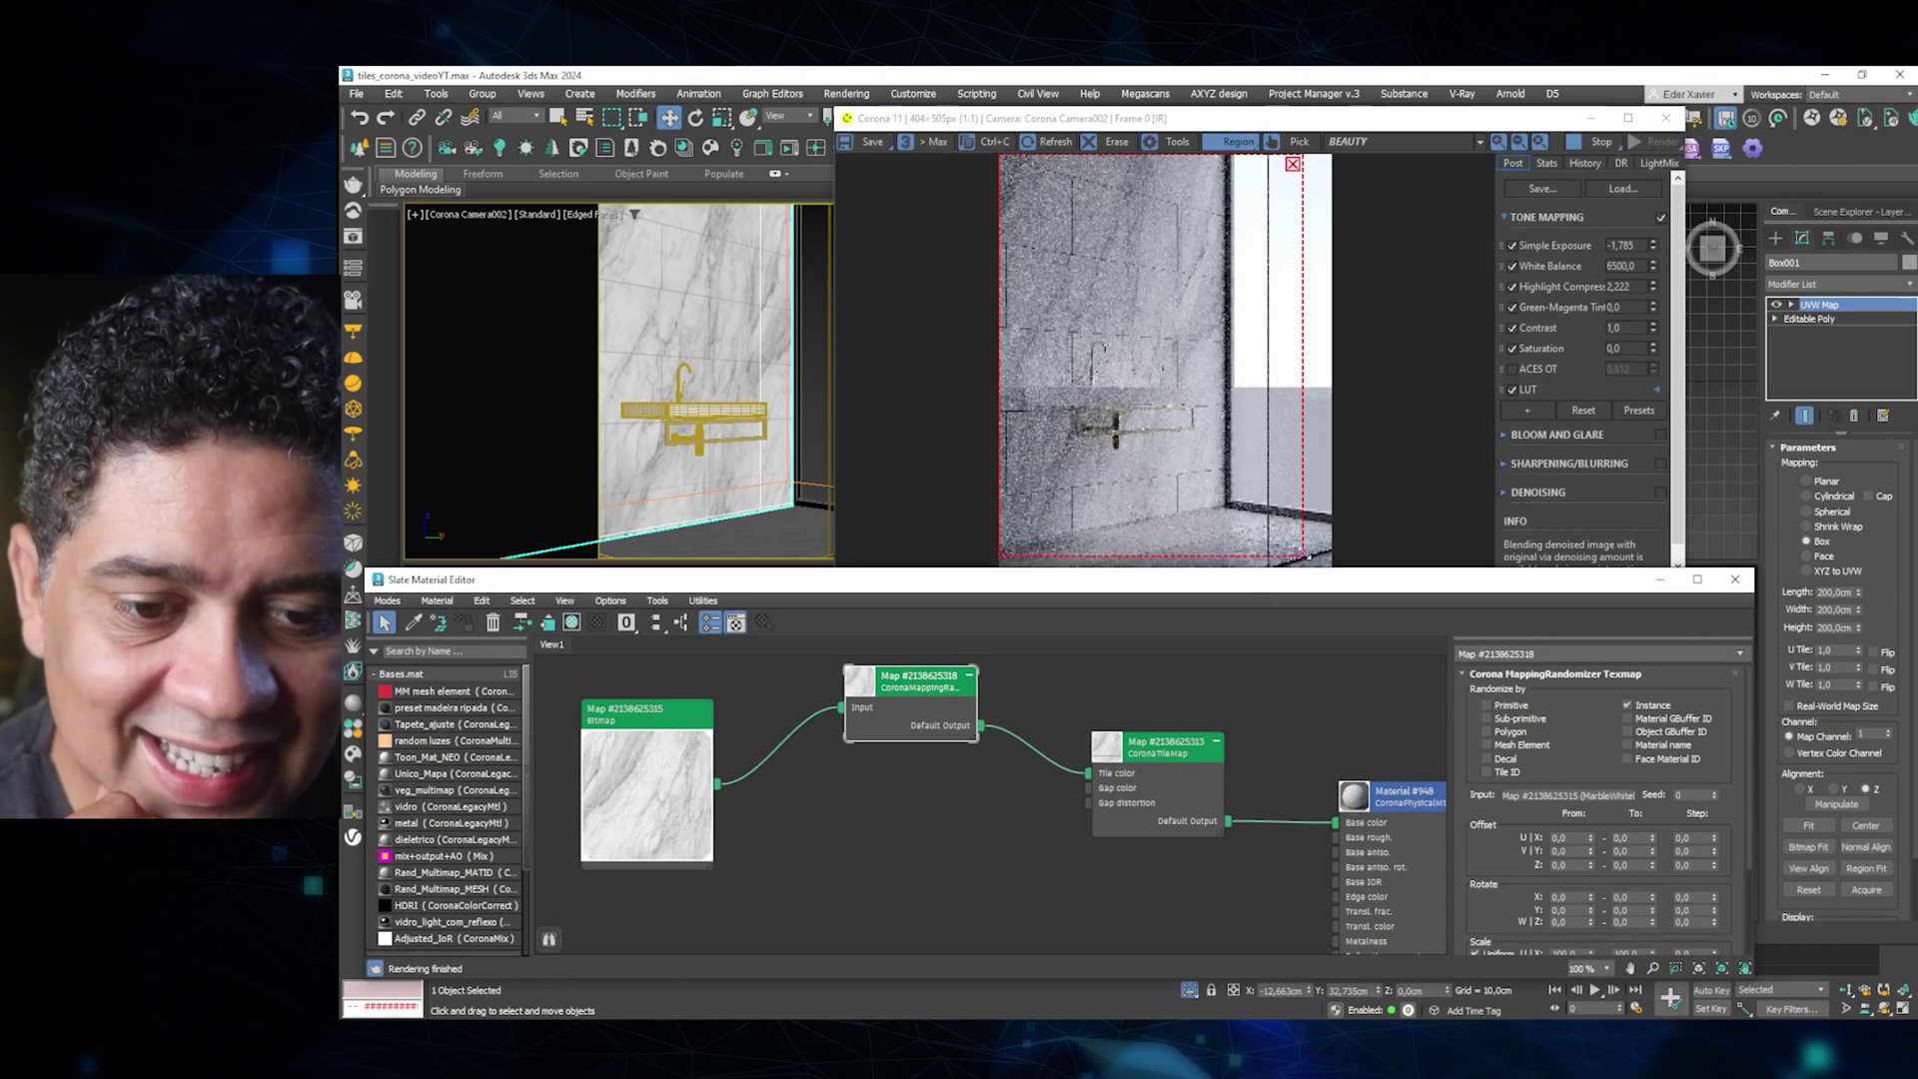
Connect the randomizer to Tile color, randomize by Tile ID, and line up the nodes.
{"action": "left_click_drag", "start_coordinate": [1302, 555], "coordinate": [1262, 530]}
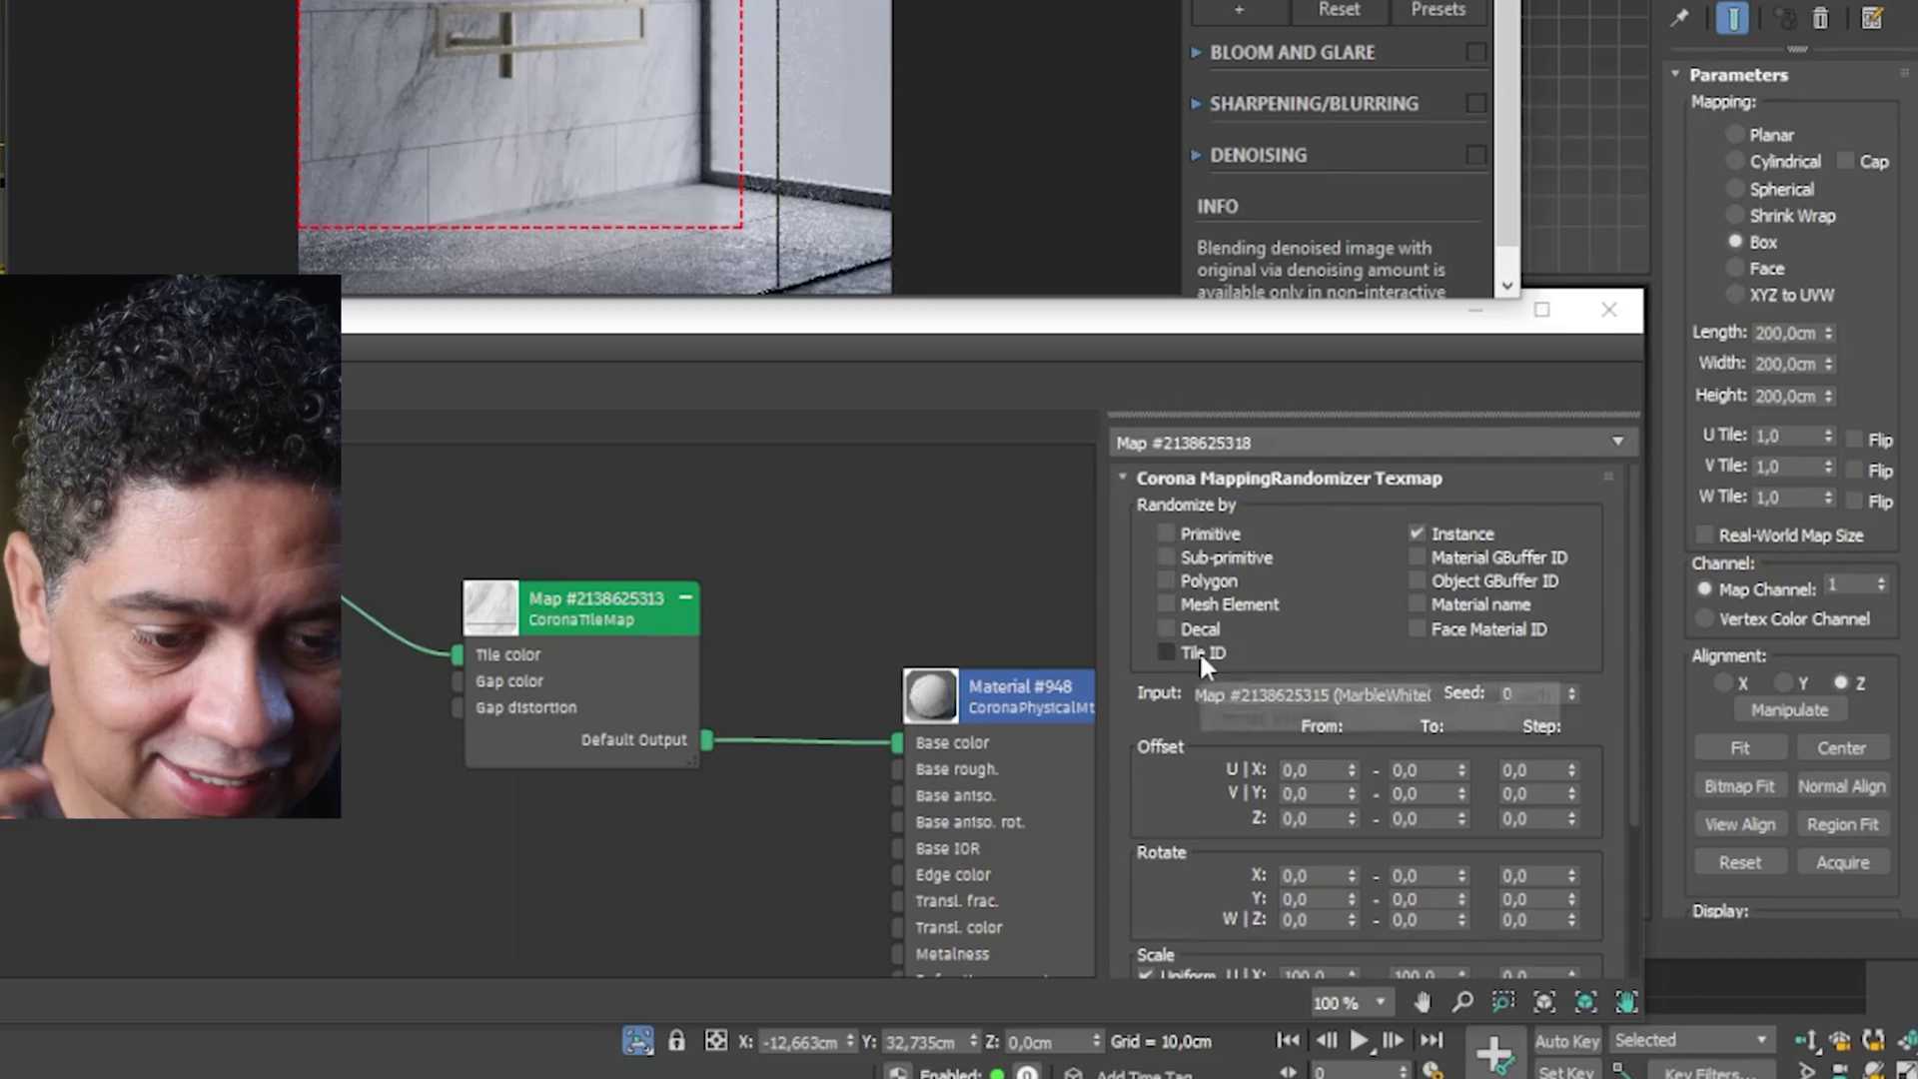
{"action": "left_click", "coordinate": [1166, 652]}
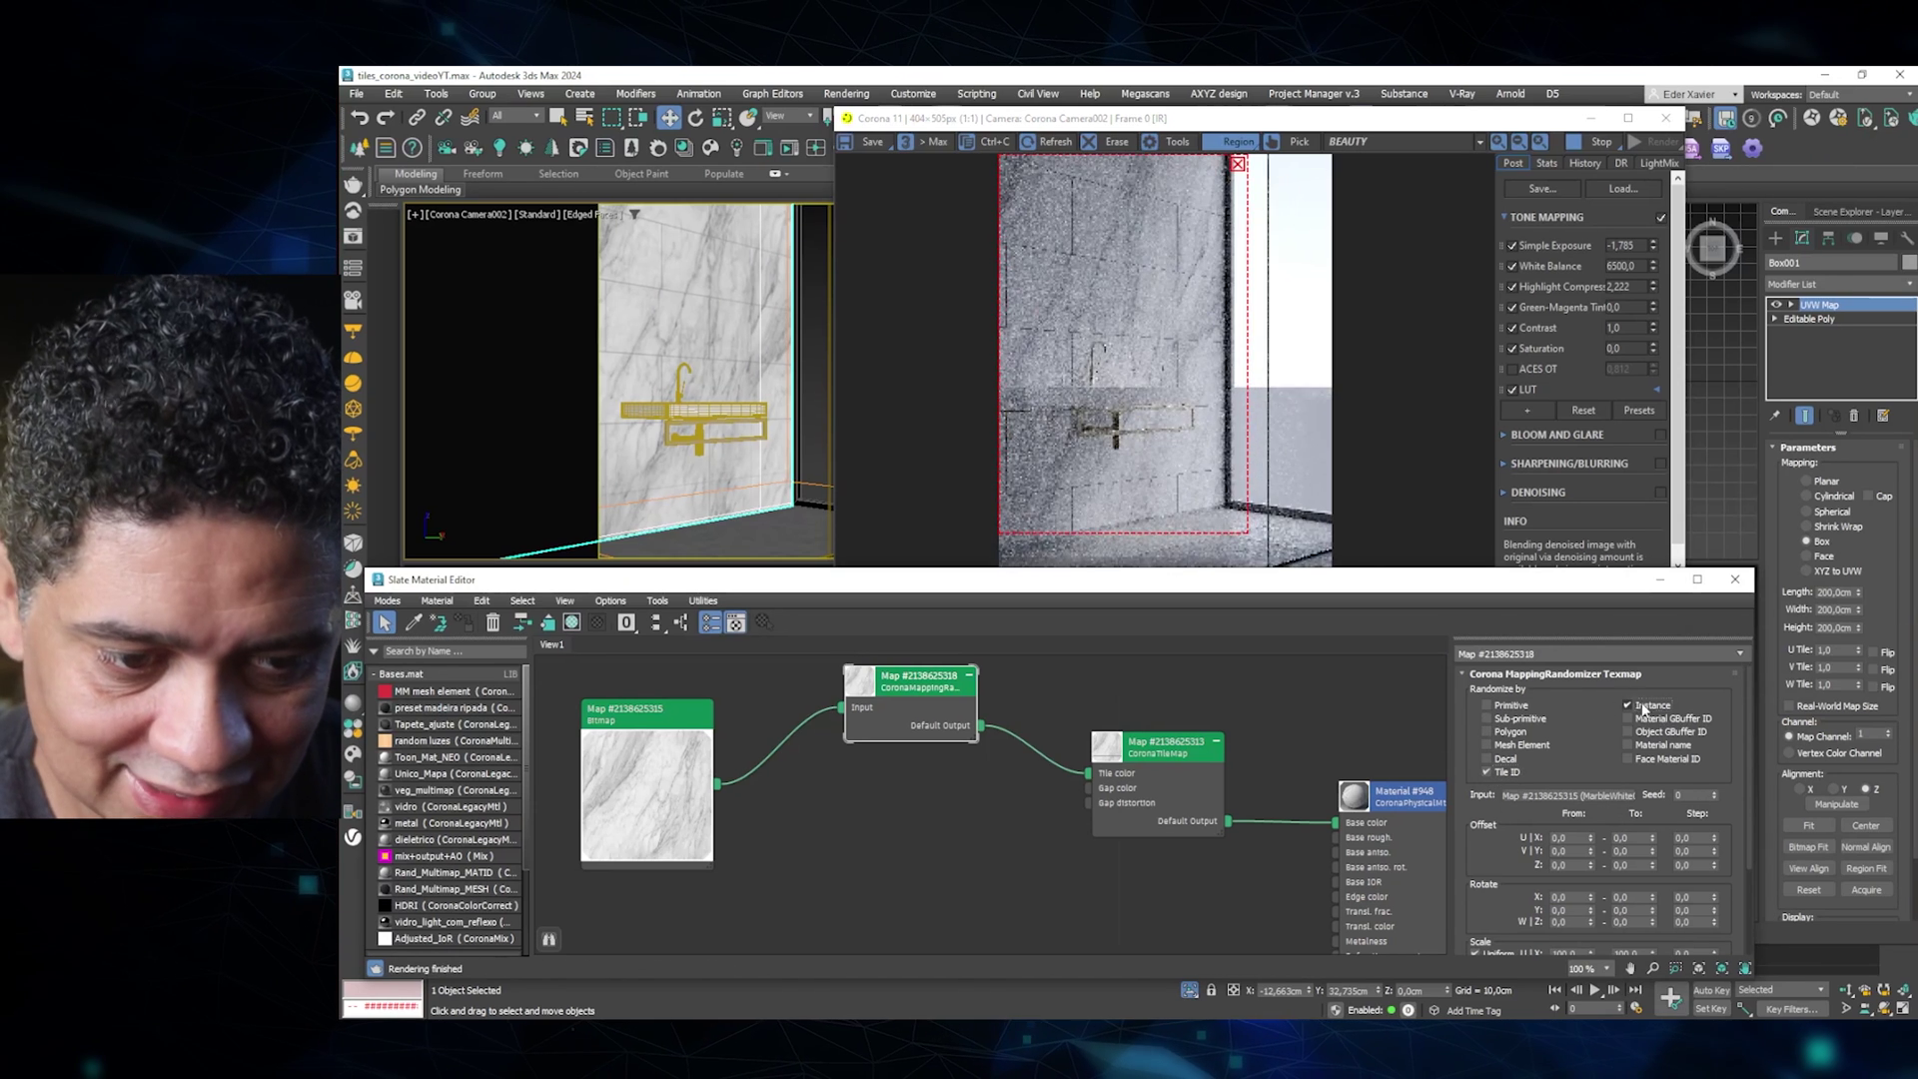
{"action": "left_click_drag", "start_coordinate": [911, 697], "coordinate": [911, 763]}
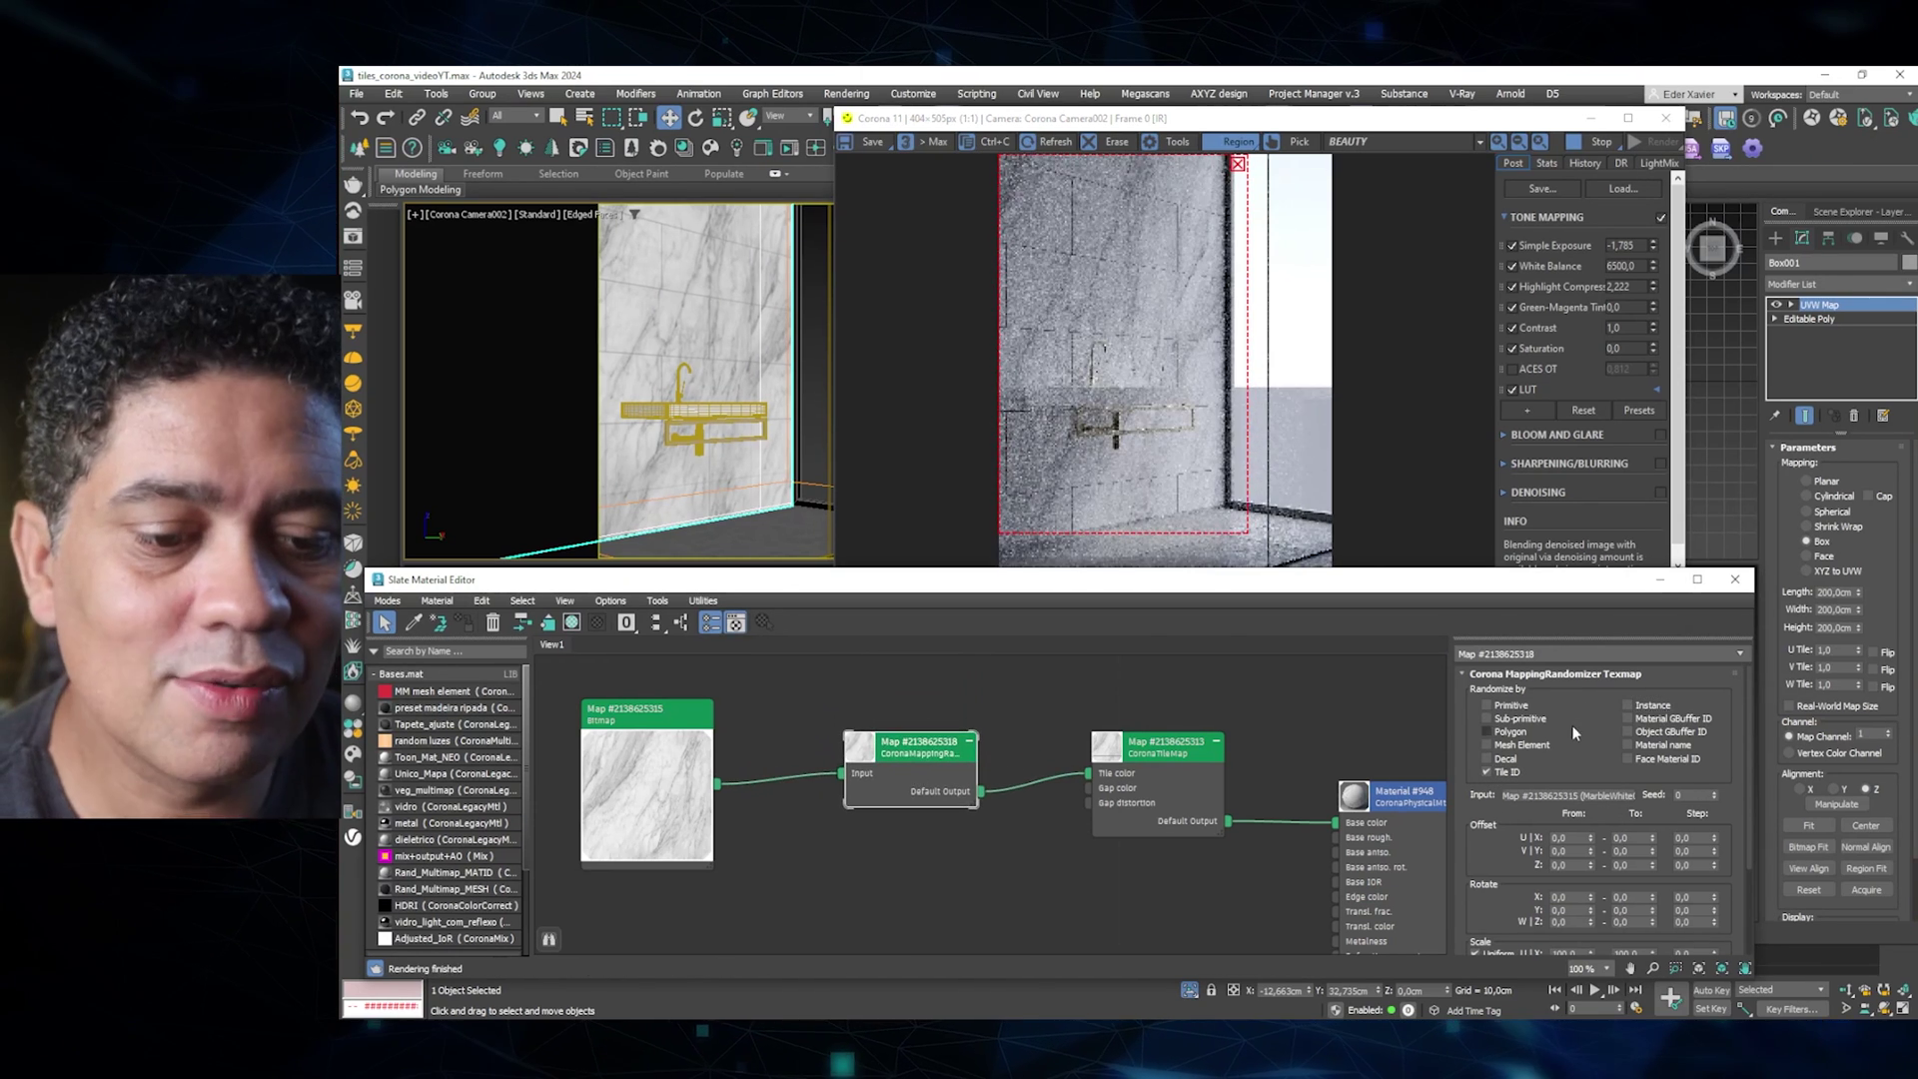
{"action": "left_click_drag", "start_coordinate": [1177, 762], "coordinate": [1165, 782]}
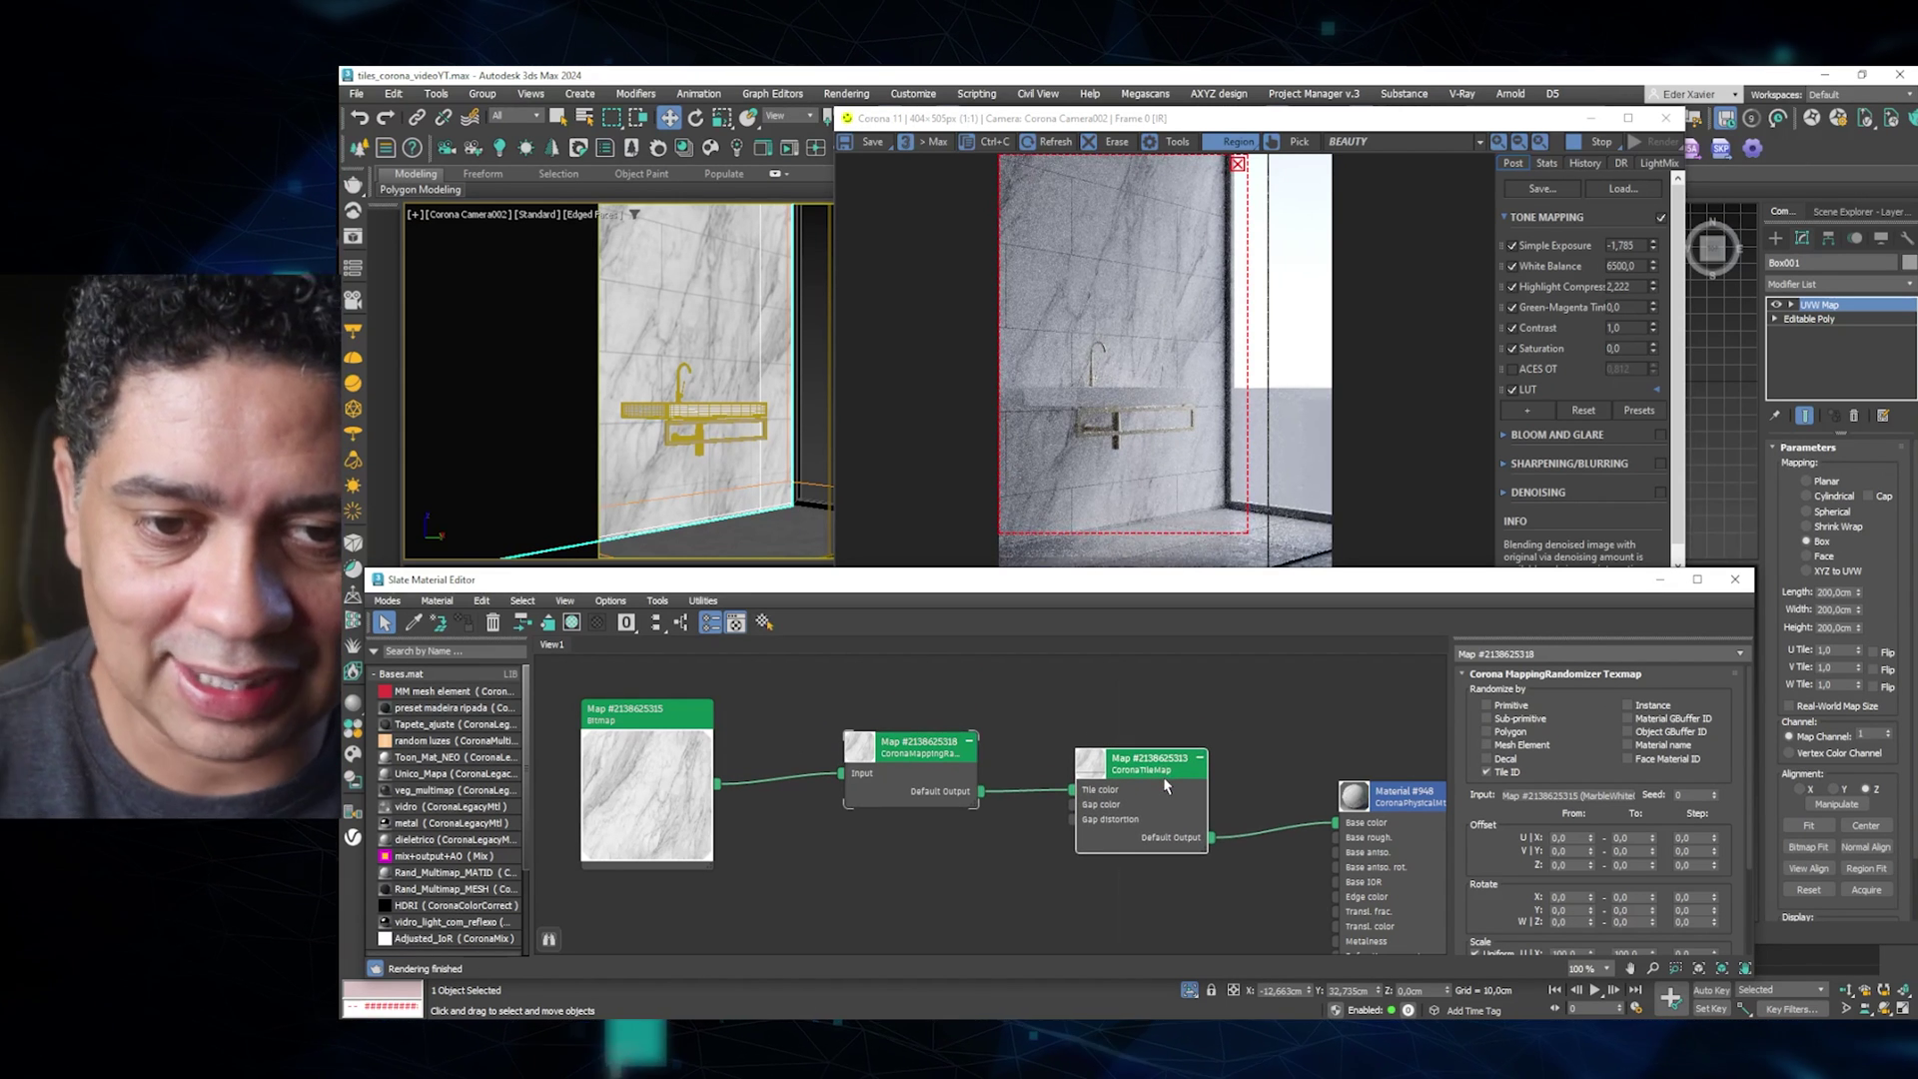
{"action": "left_click_drag", "start_coordinate": [902, 776], "coordinate": [886, 759]}
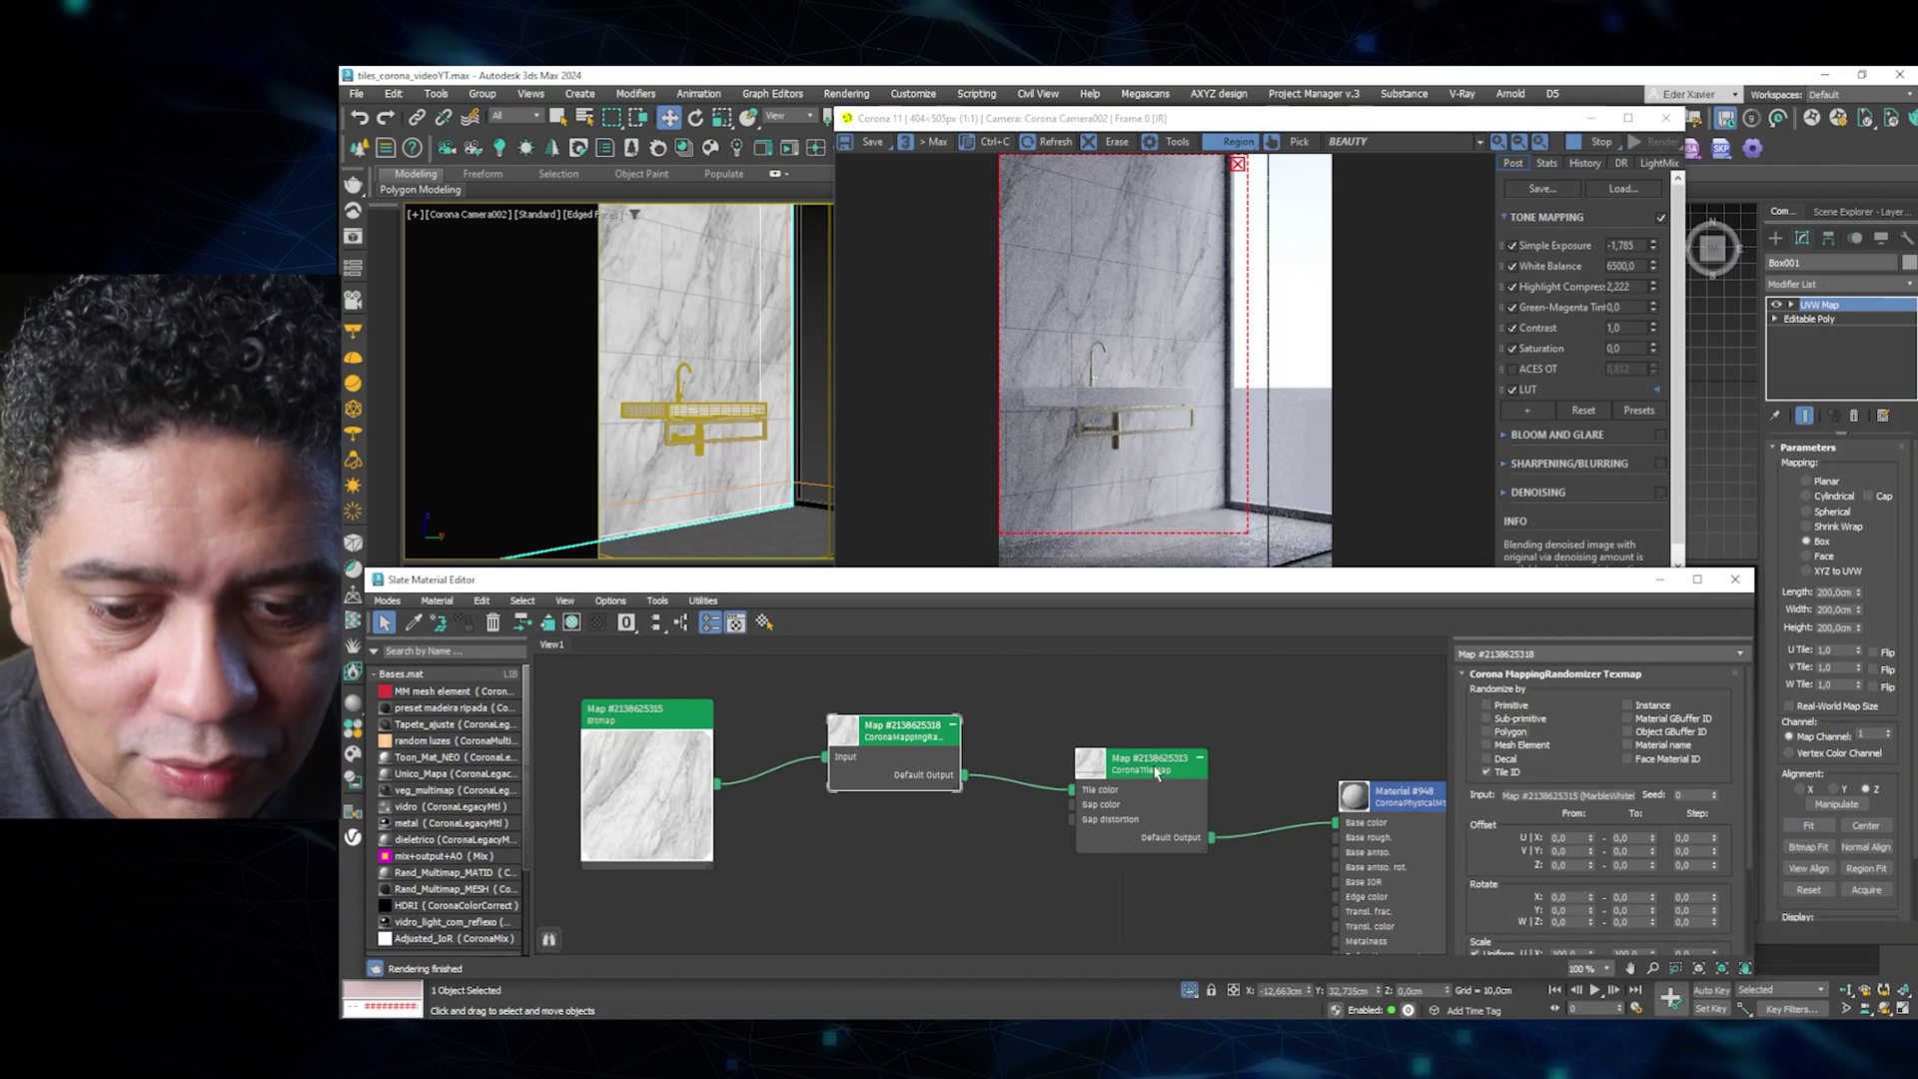
{"action": "left_click_drag", "start_coordinate": [1154, 772], "coordinate": [1155, 744]}
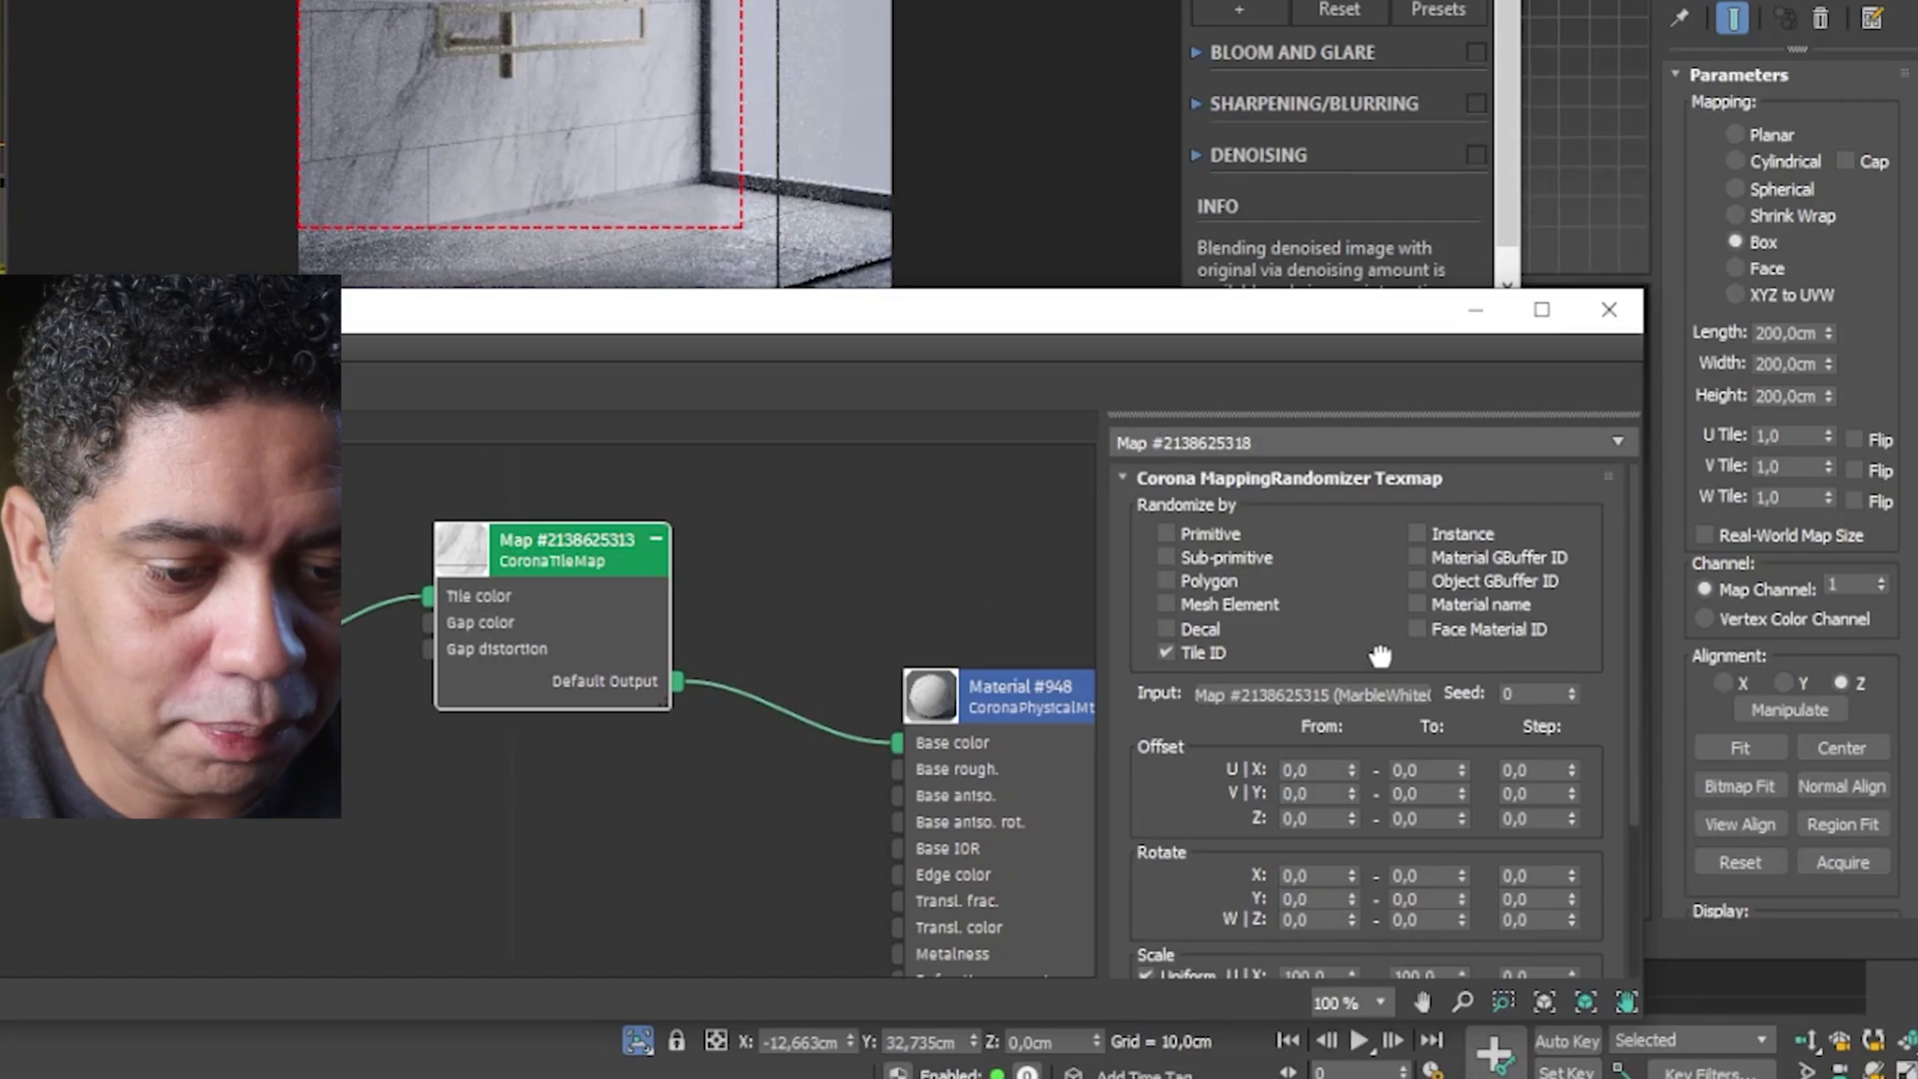
{"action": "scroll", "coordinate": [1602, 719], "scroll_direction": "down", "scroll_amount": 2}
{"action": "scroll", "coordinate": [1602, 711], "scroll_direction": "down", "scroll_amount": 2}
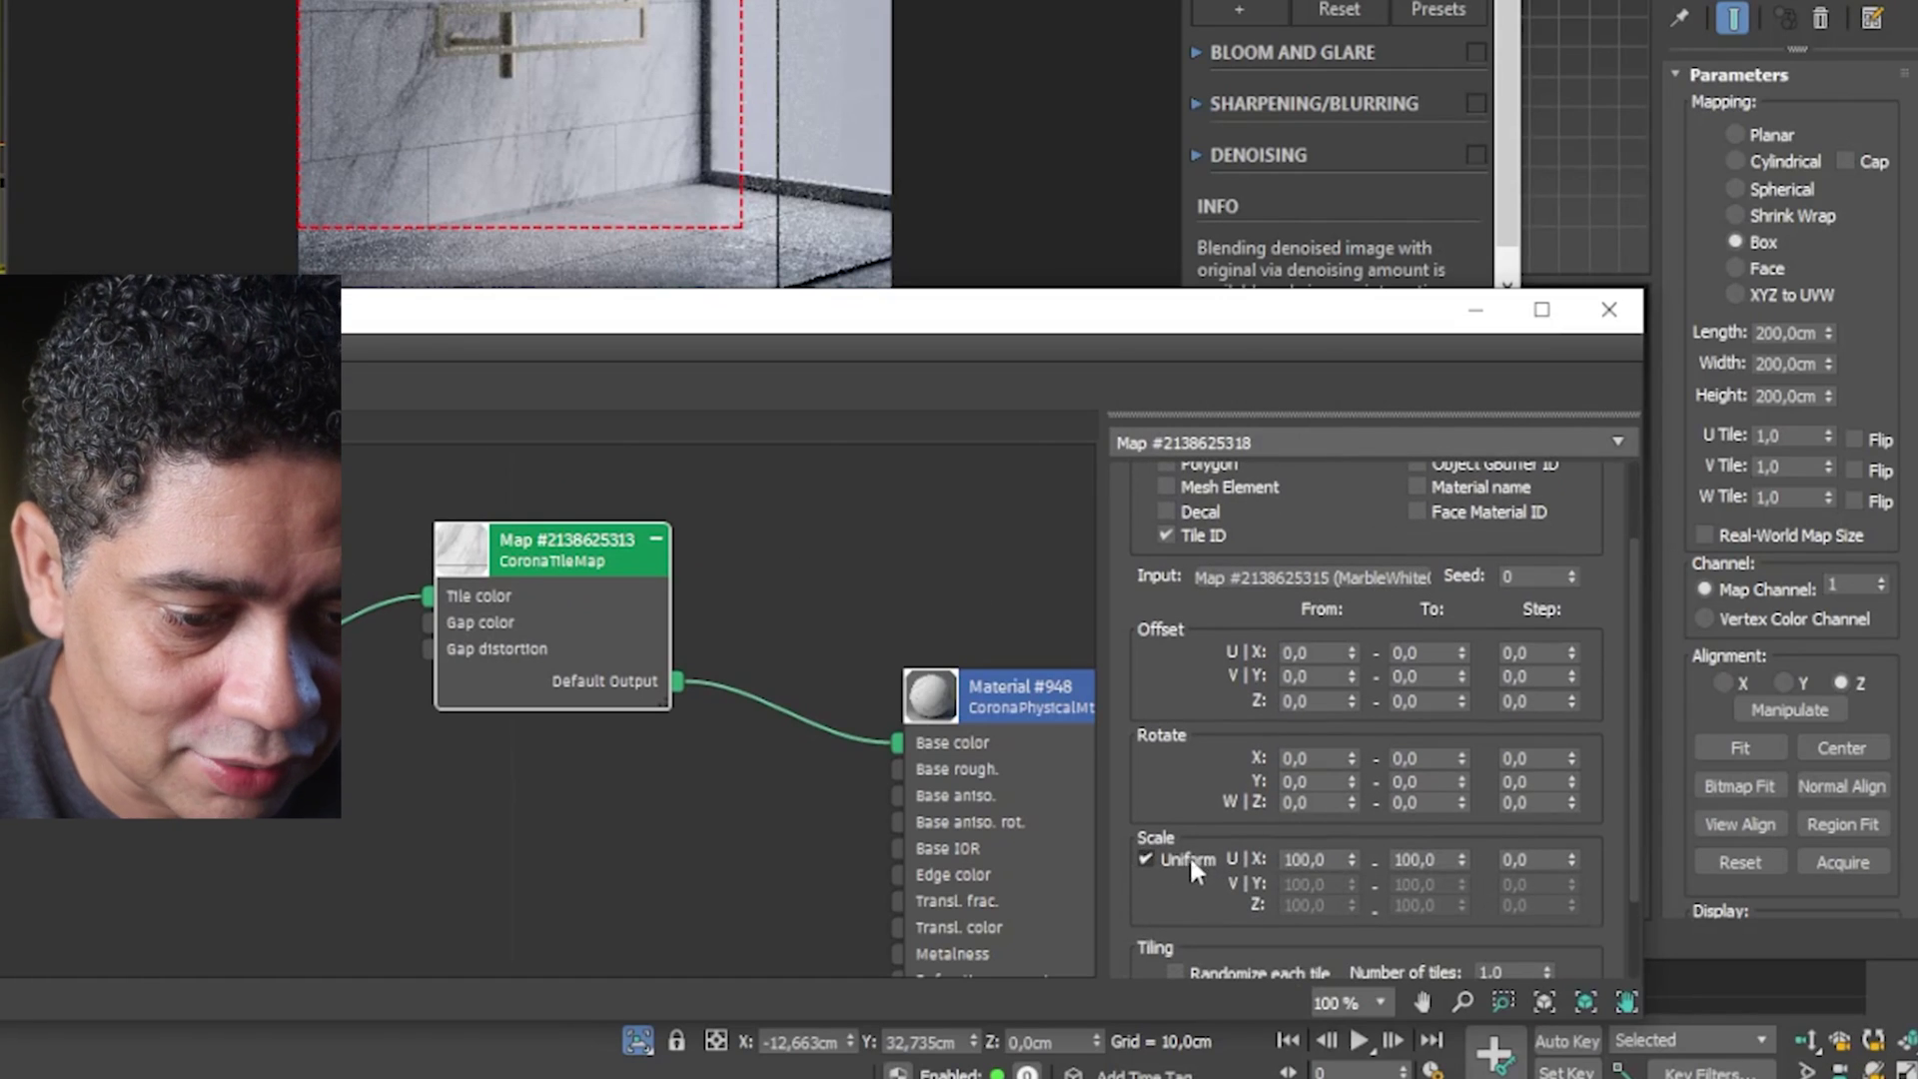
Scroll the randomizer parameters down toward the Rotate settings.
{"action": "left_click_drag", "start_coordinate": [1199, 789], "coordinate": [1201, 706]}
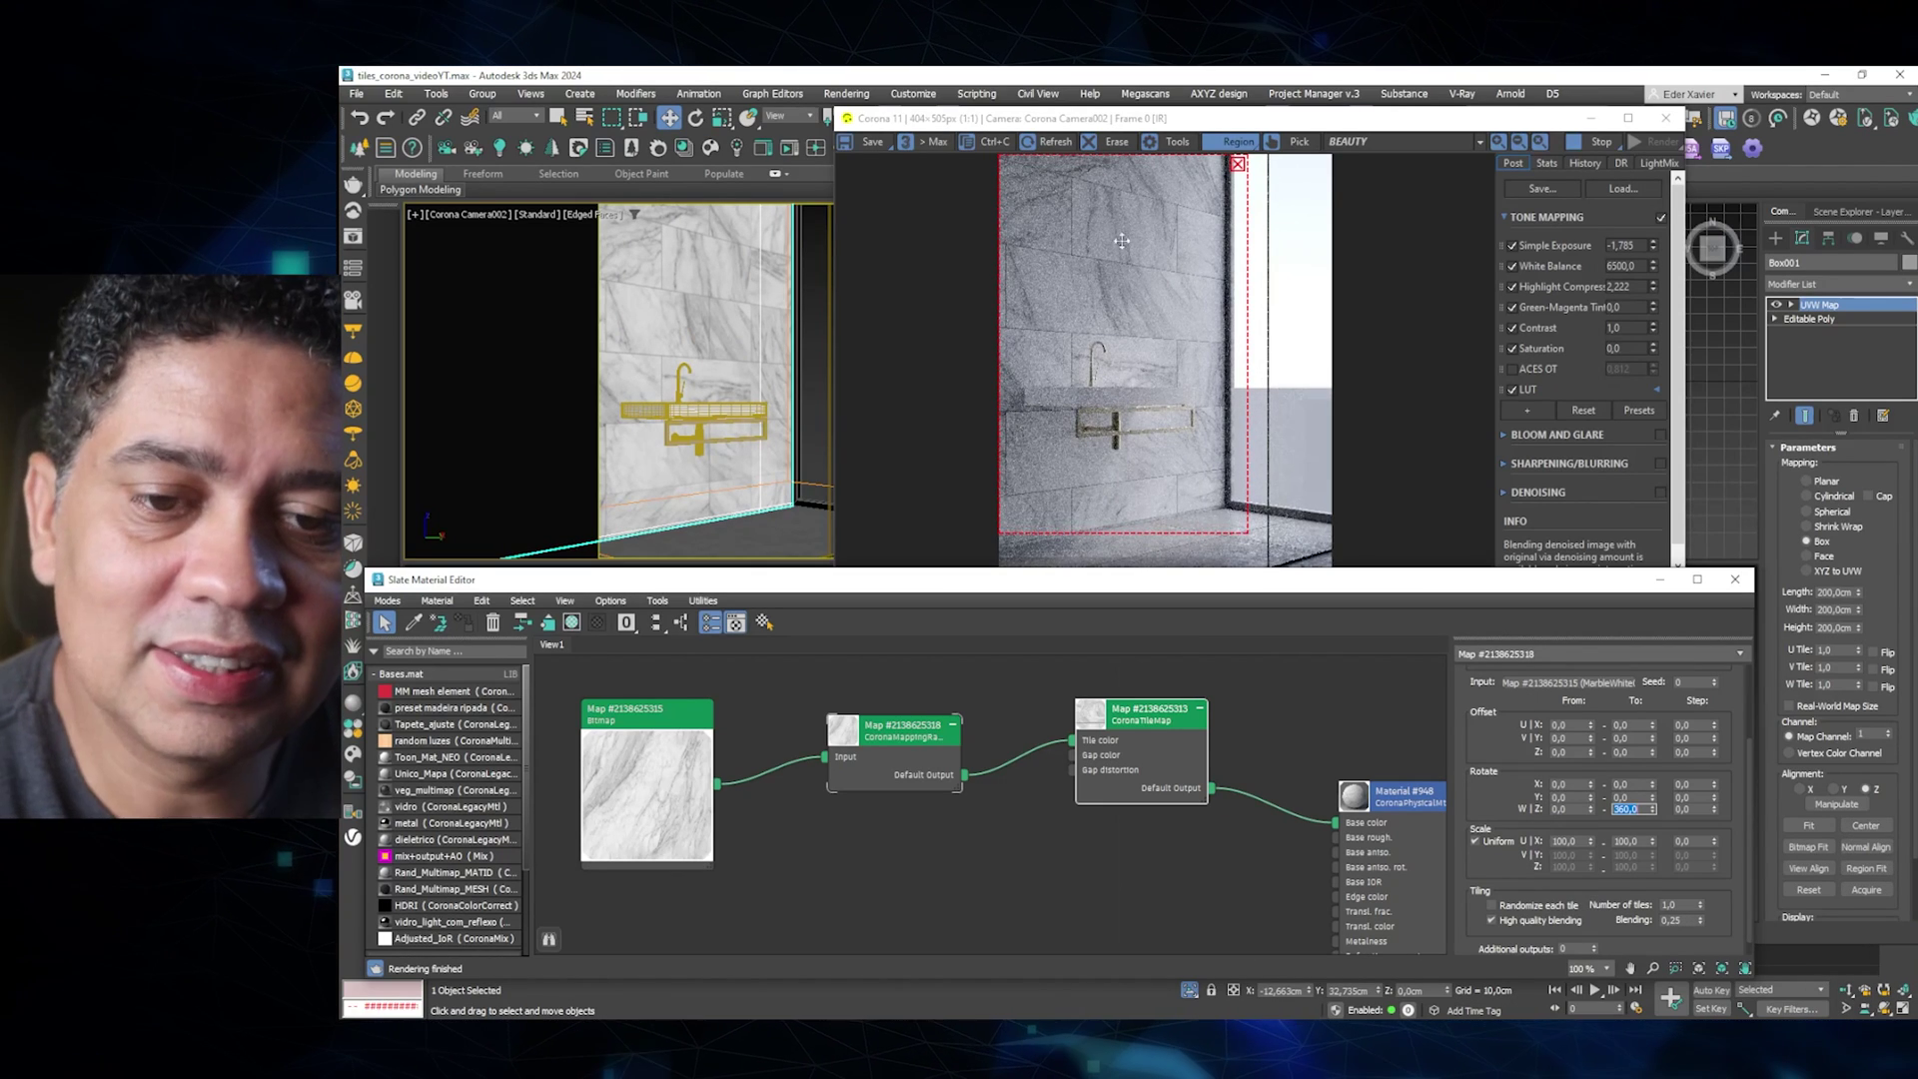
{"action": "type", "text": "360"}
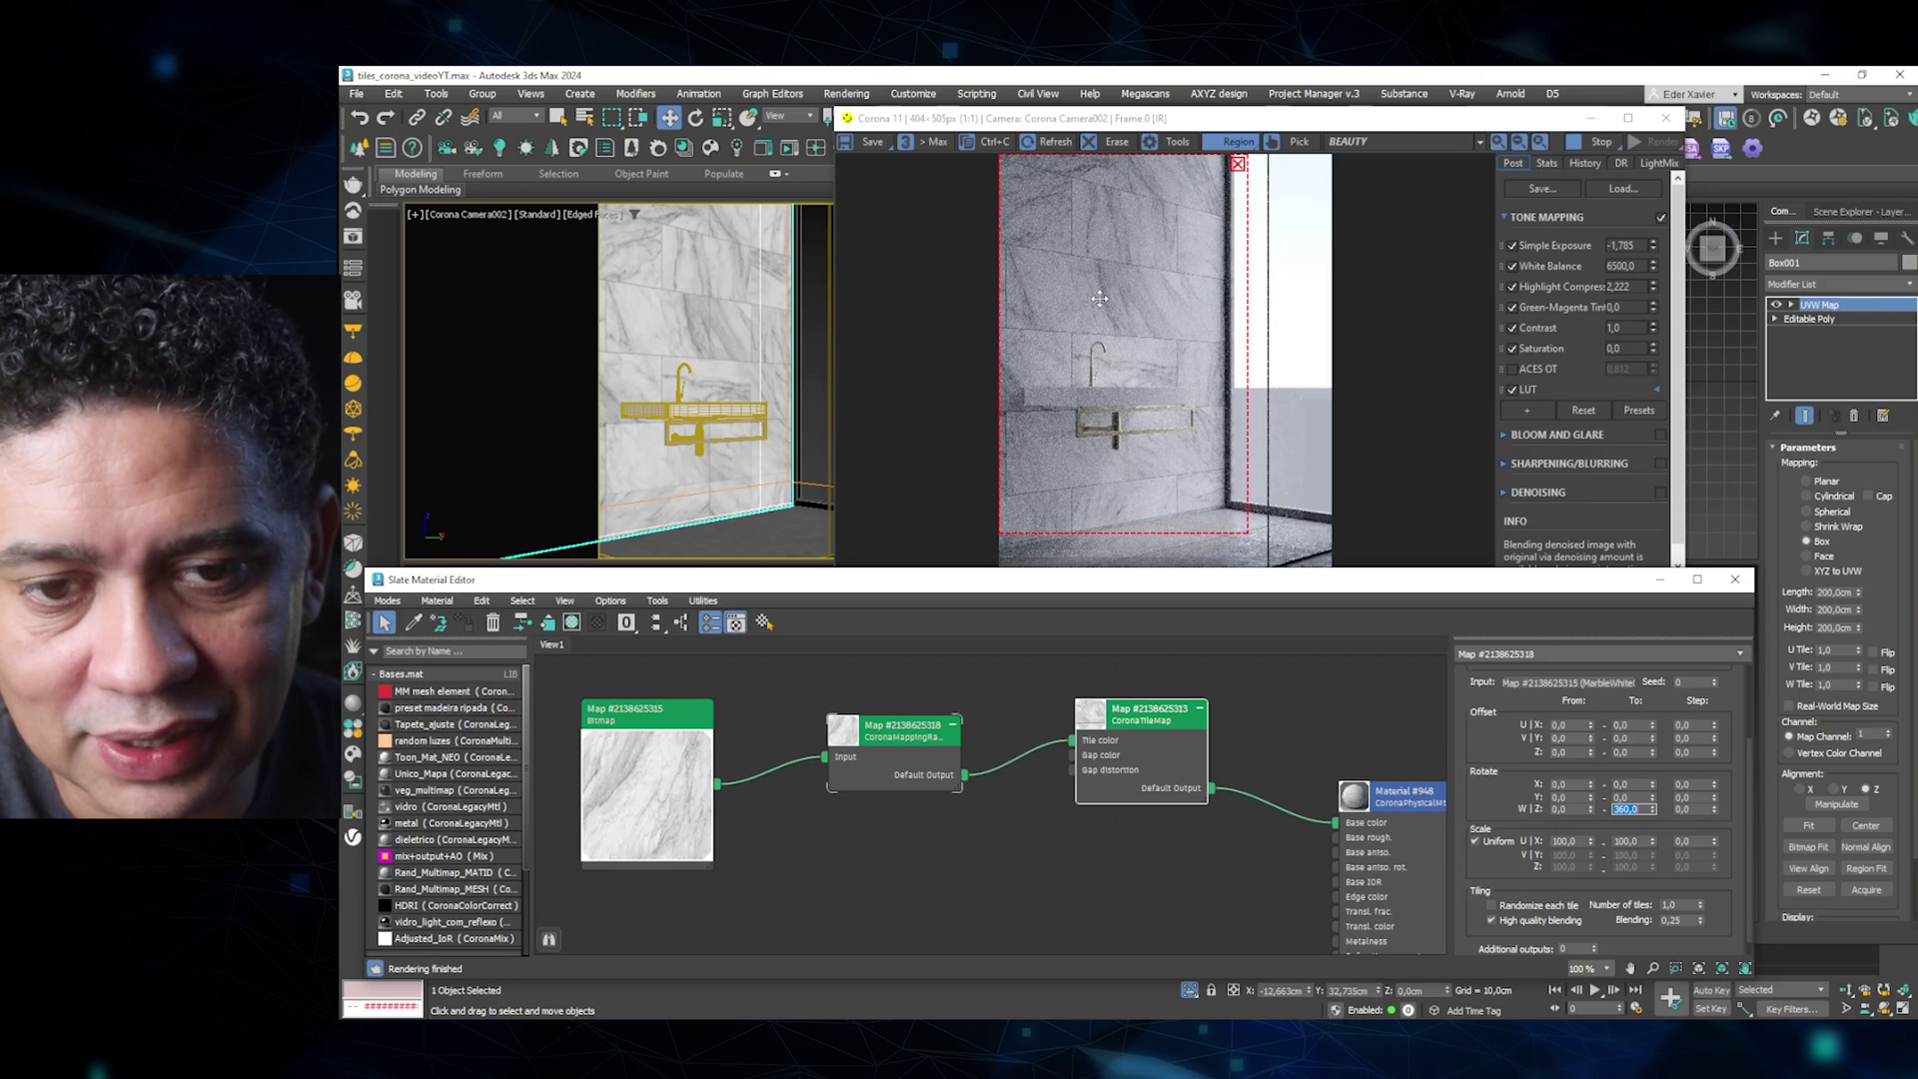
Limit rotation to W/Z 180 in 90° steps, Y 22,8 and X 30, with scale from 90.
{"action": "key", "text": "Tab"}
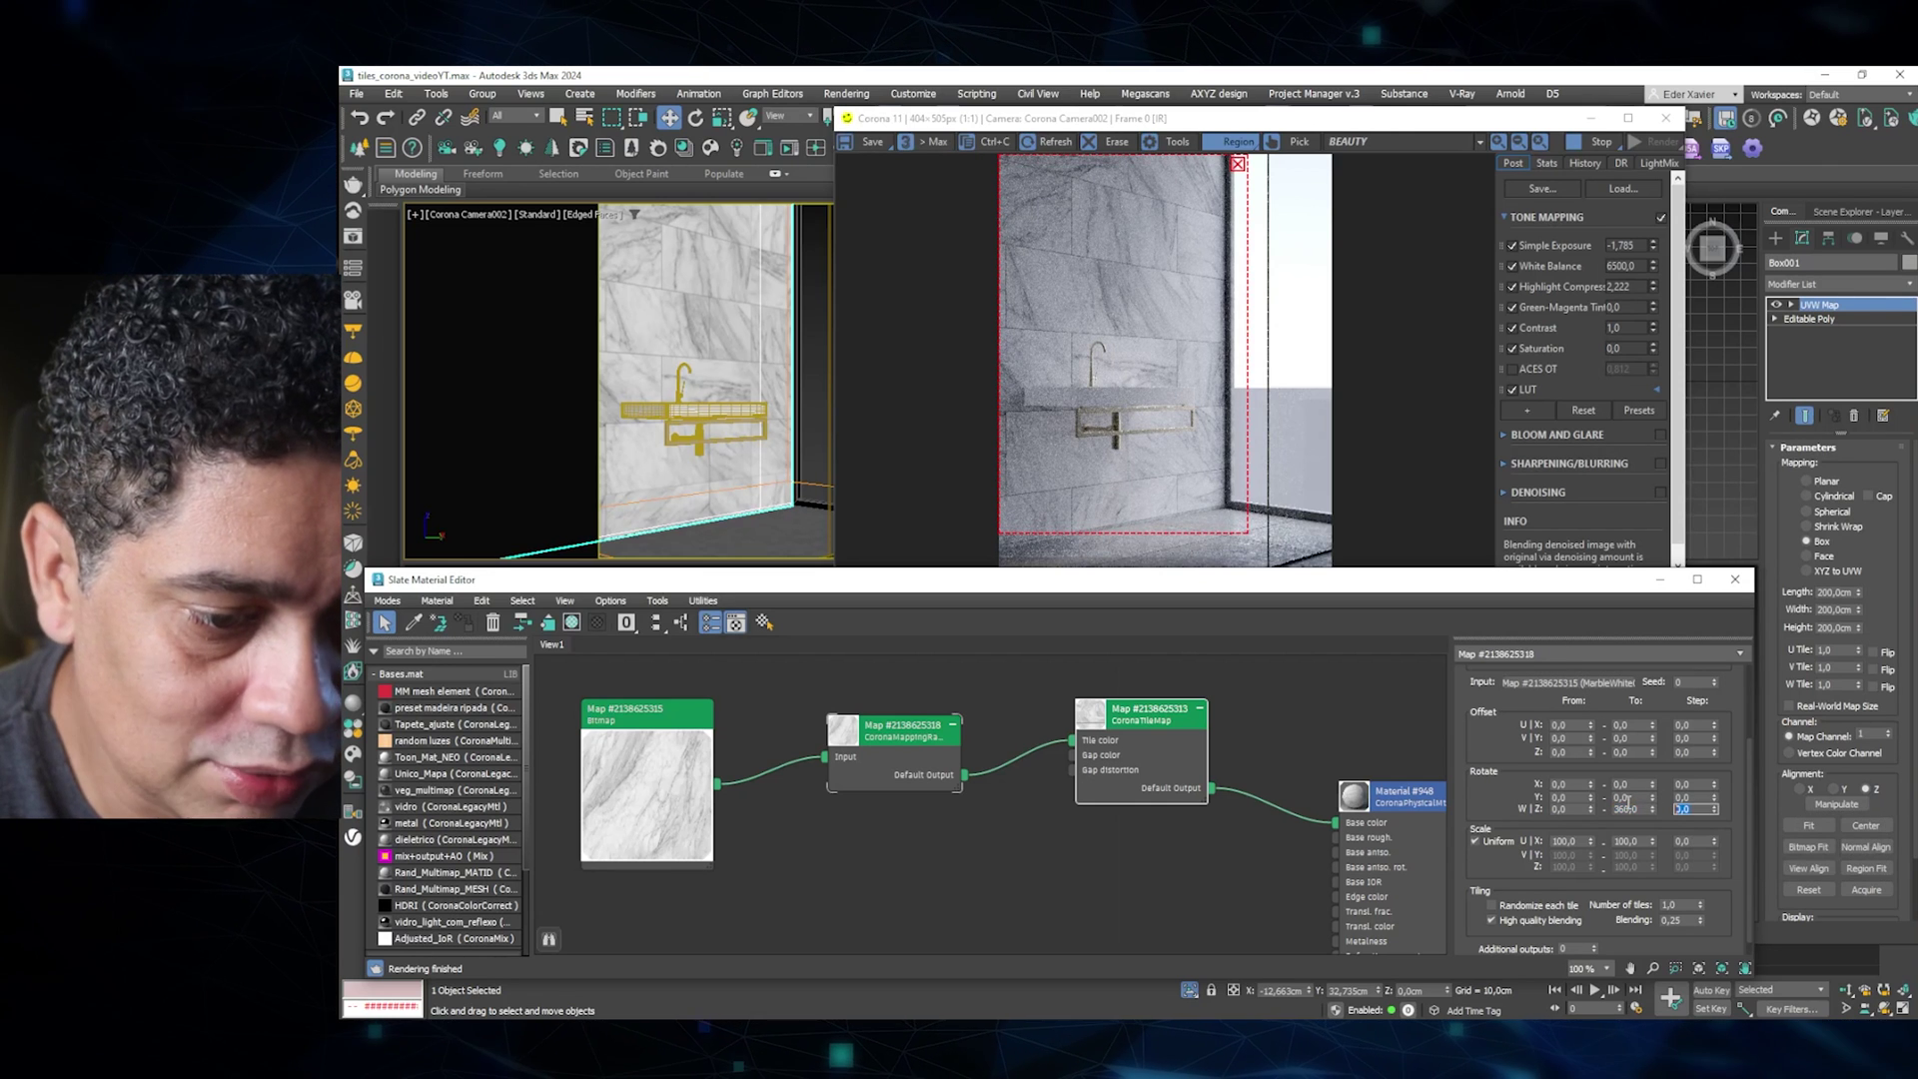
{"action": "key", "text": "Return"}
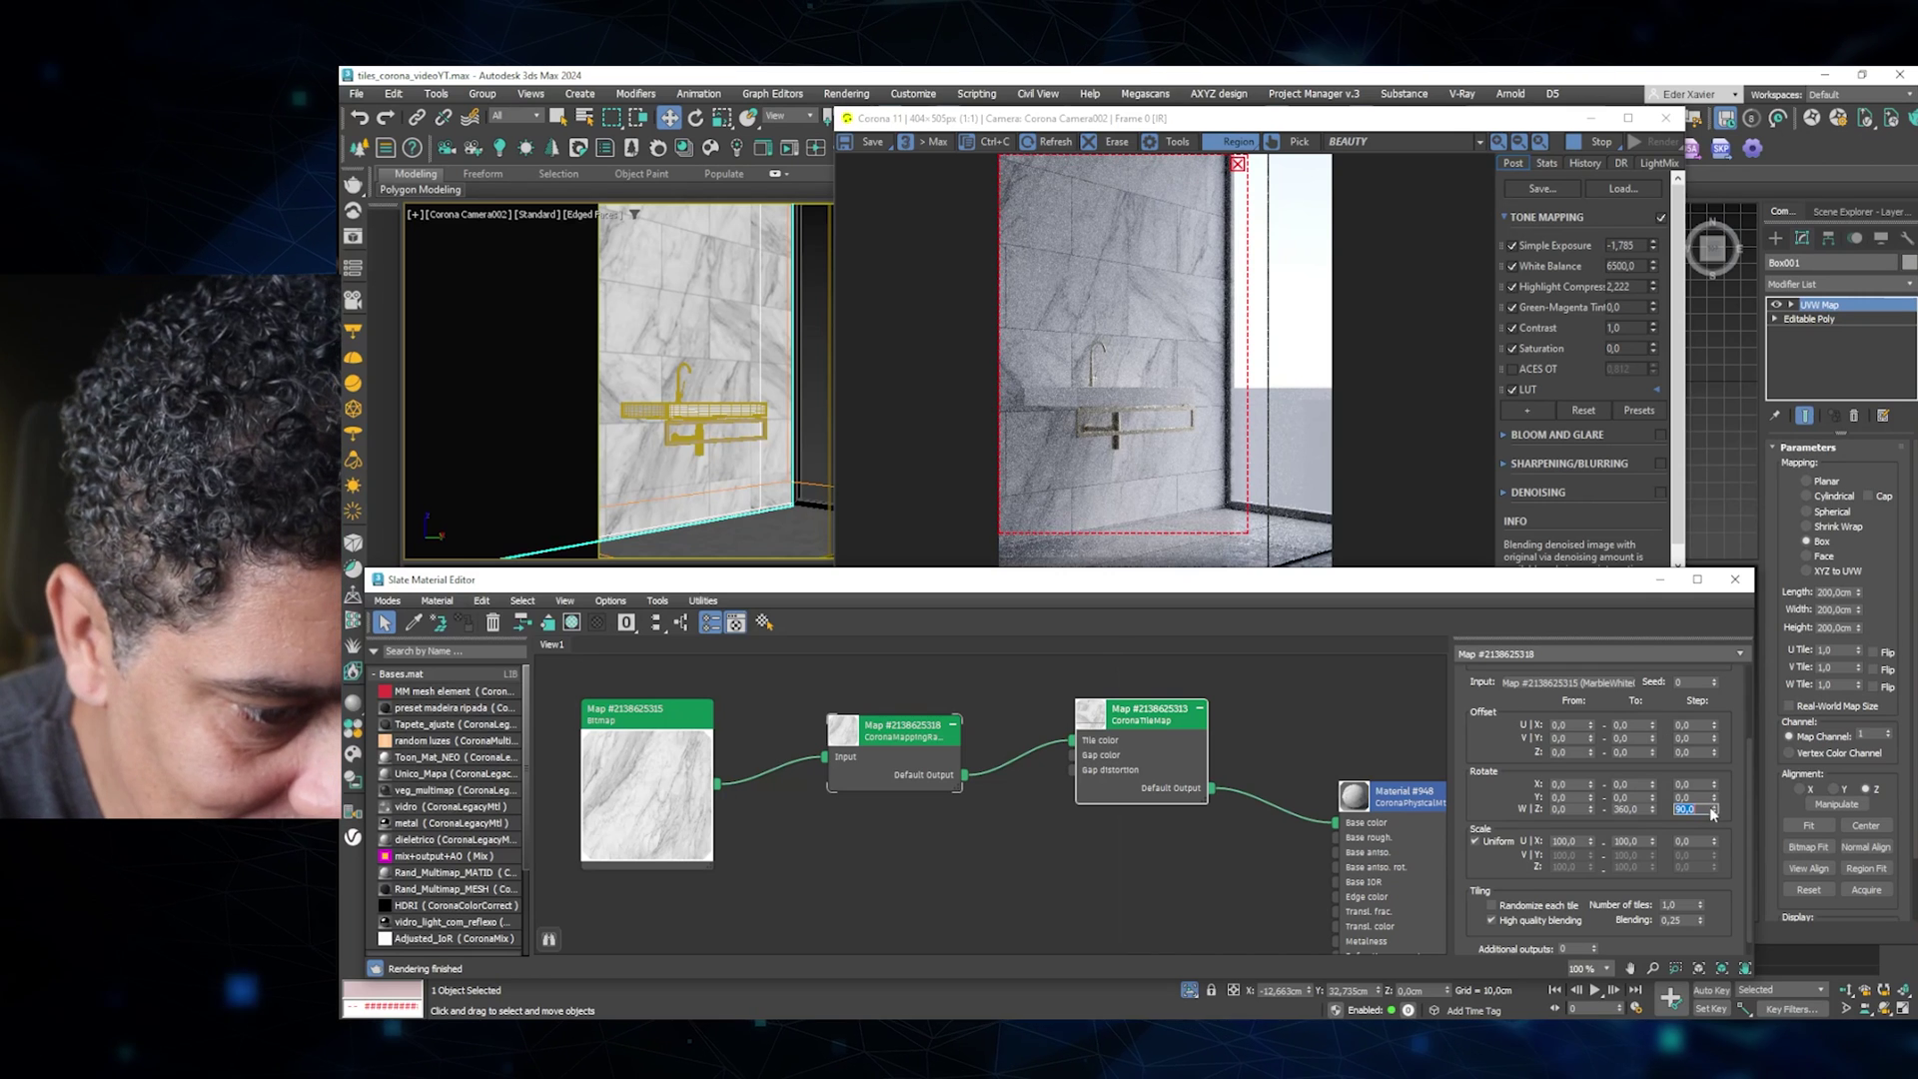
{"action": "key", "text": "shift+Tab"}
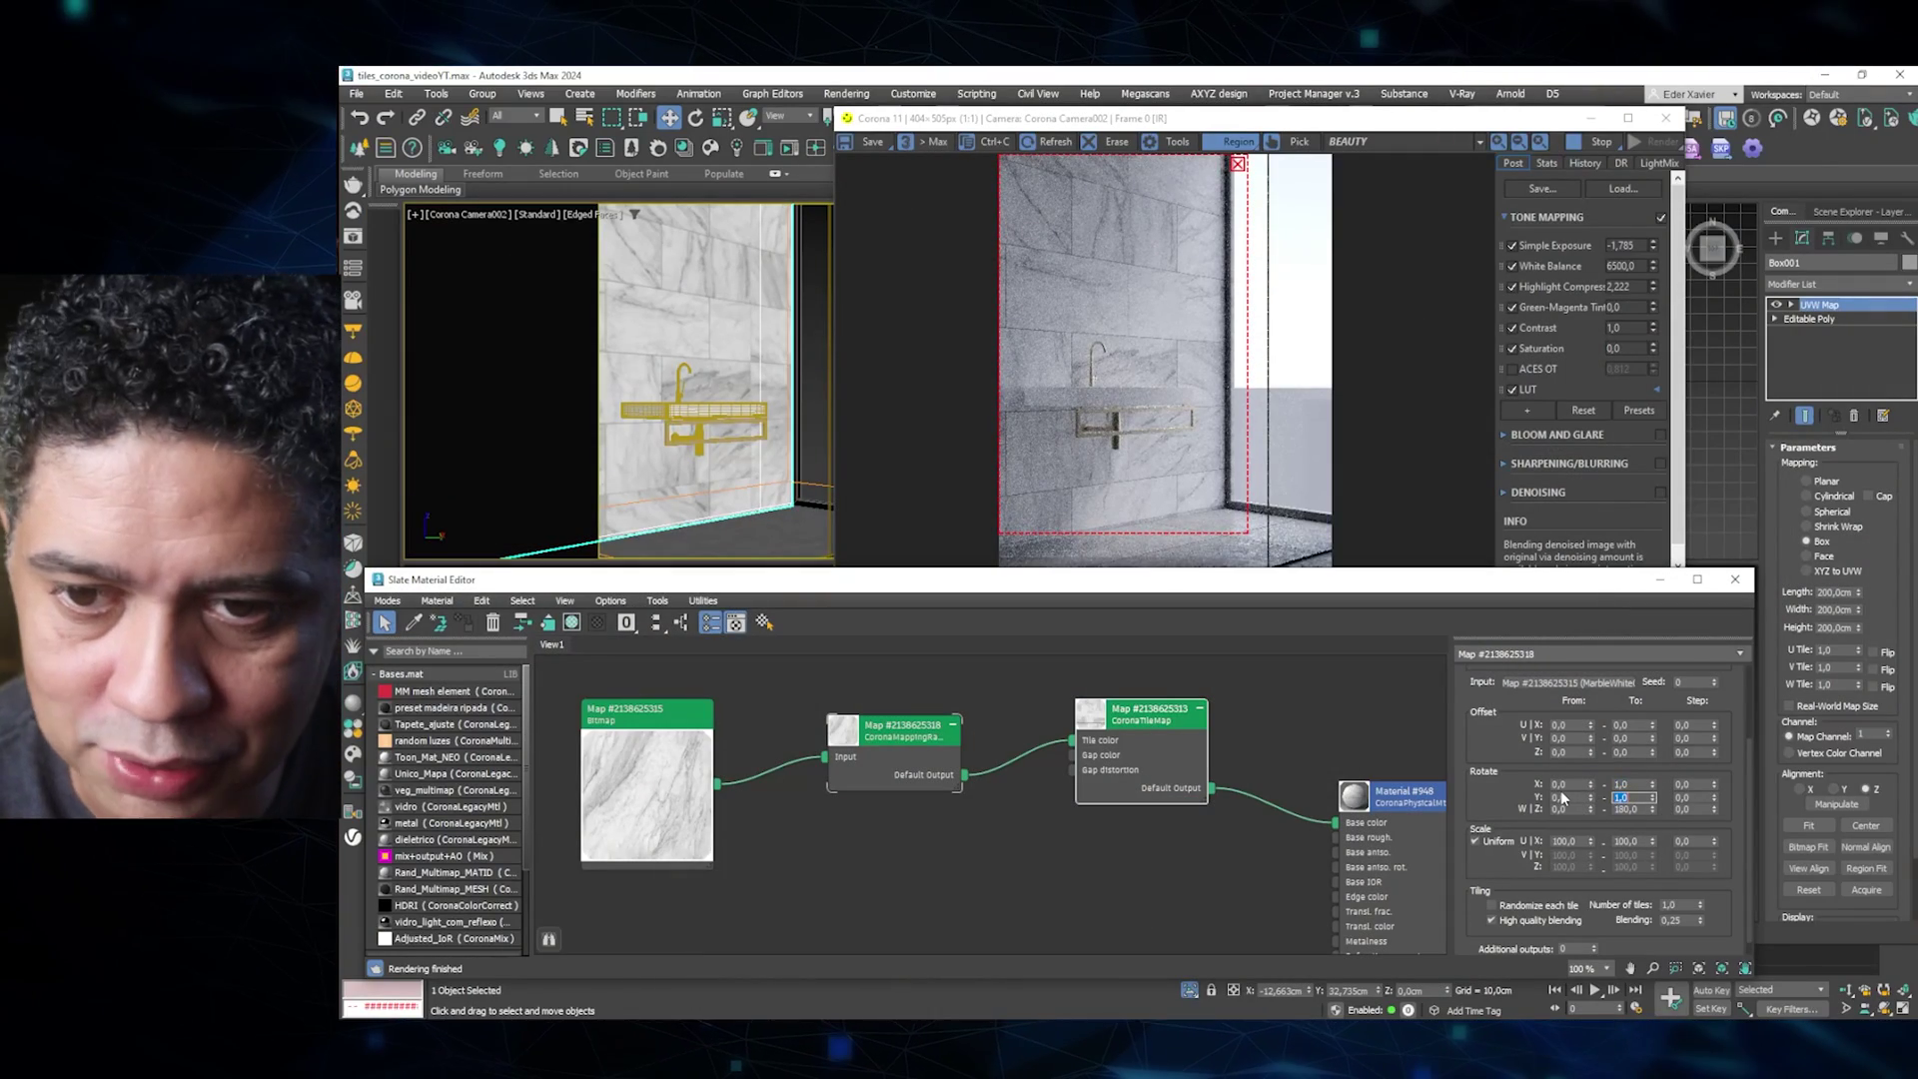
{"action": "key", "text": "Return"}
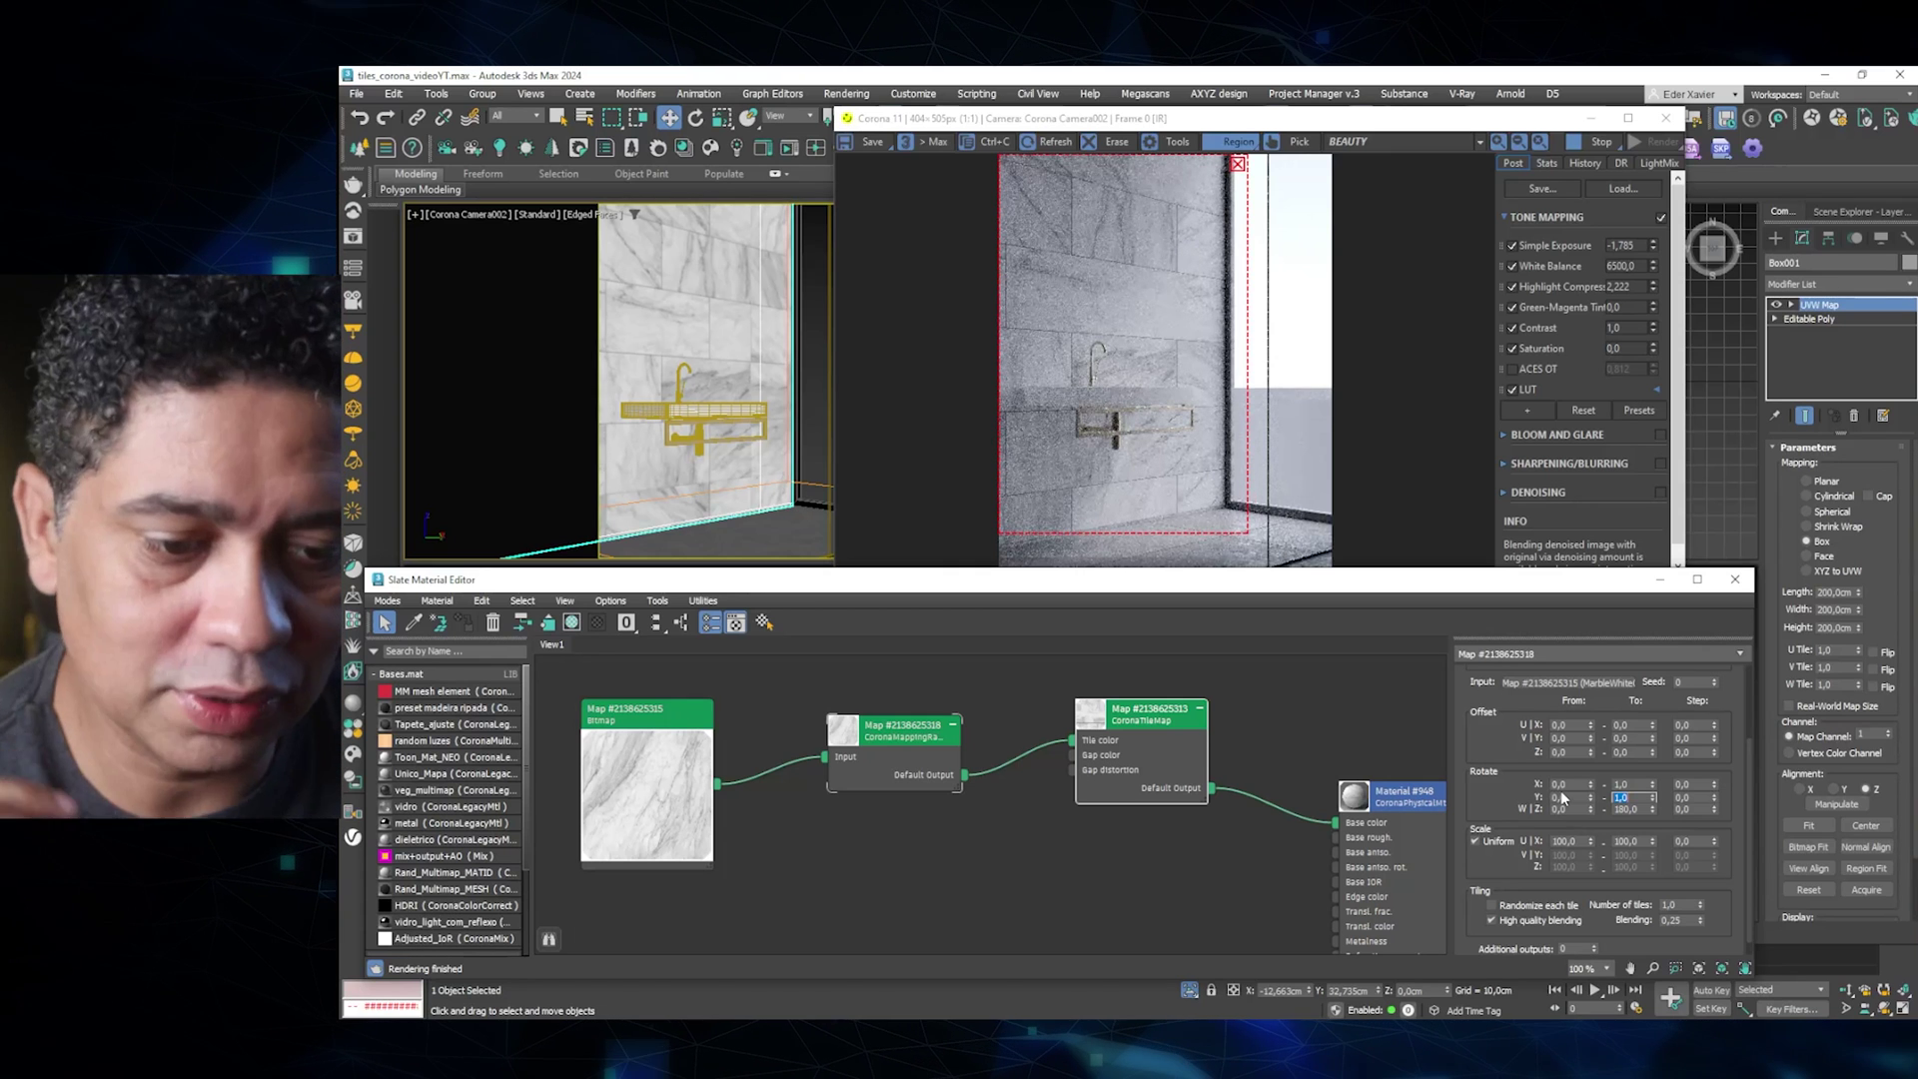
{"action": "type", "text": "180"}
{"action": "key", "text": "Return"}
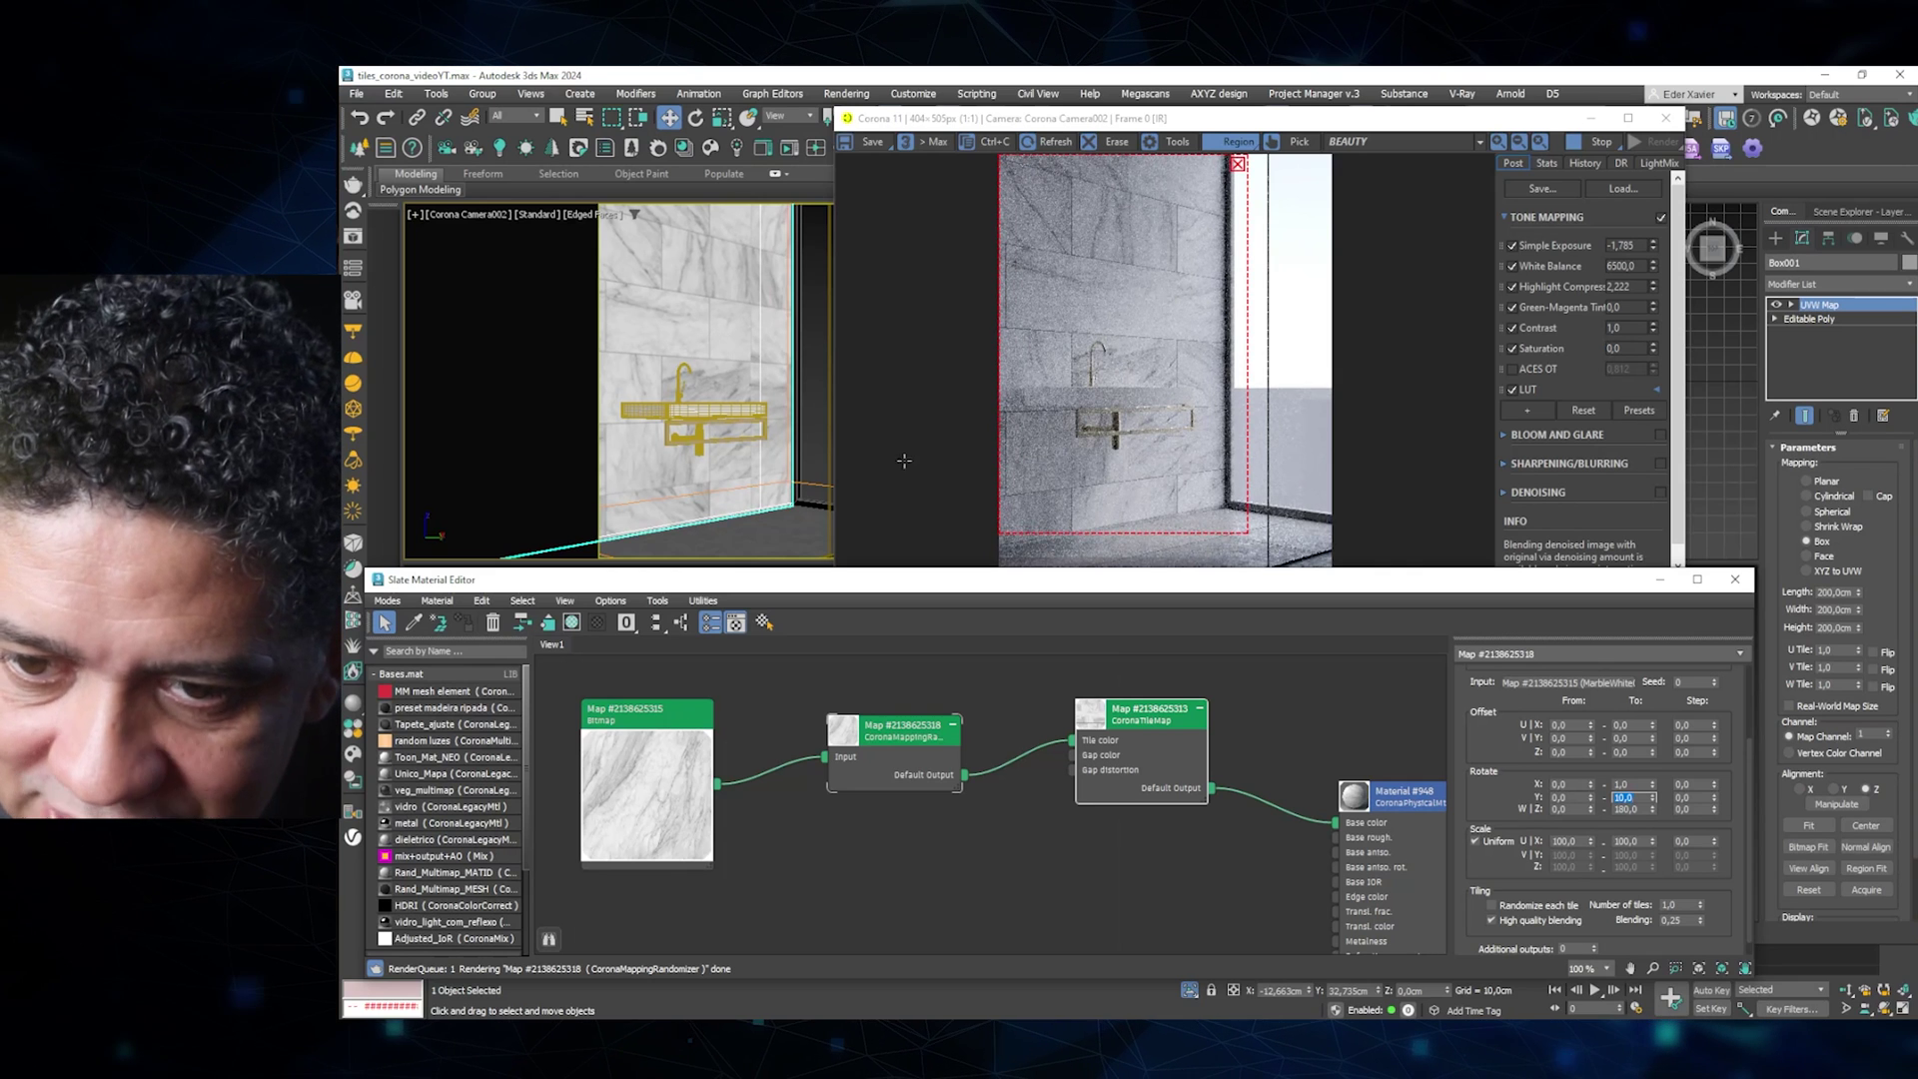
{"action": "type", "text": "22,8"}
{"action": "key", "text": "Return"}
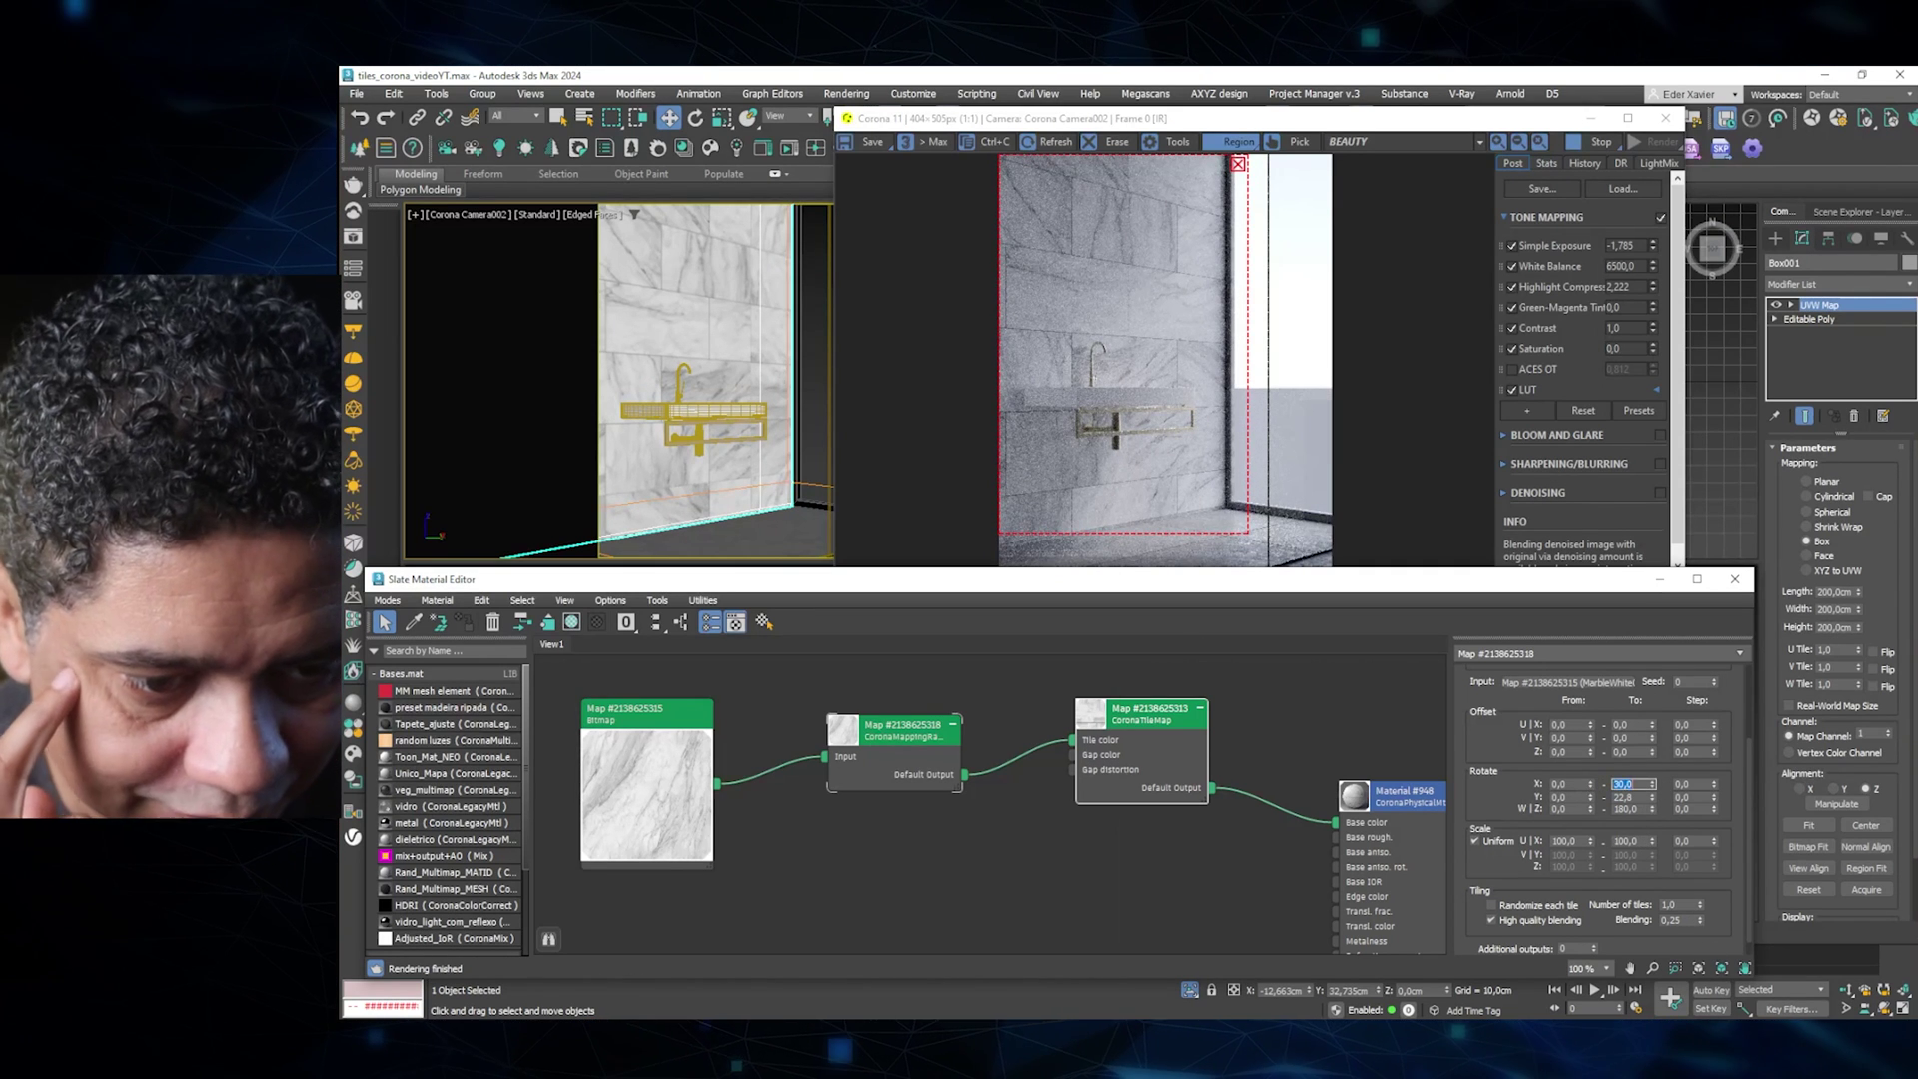
{"action": "key", "text": "Return"}
{"action": "scroll", "coordinate": [1573, 823], "scroll_direction": "down", "scroll_amount": 1}
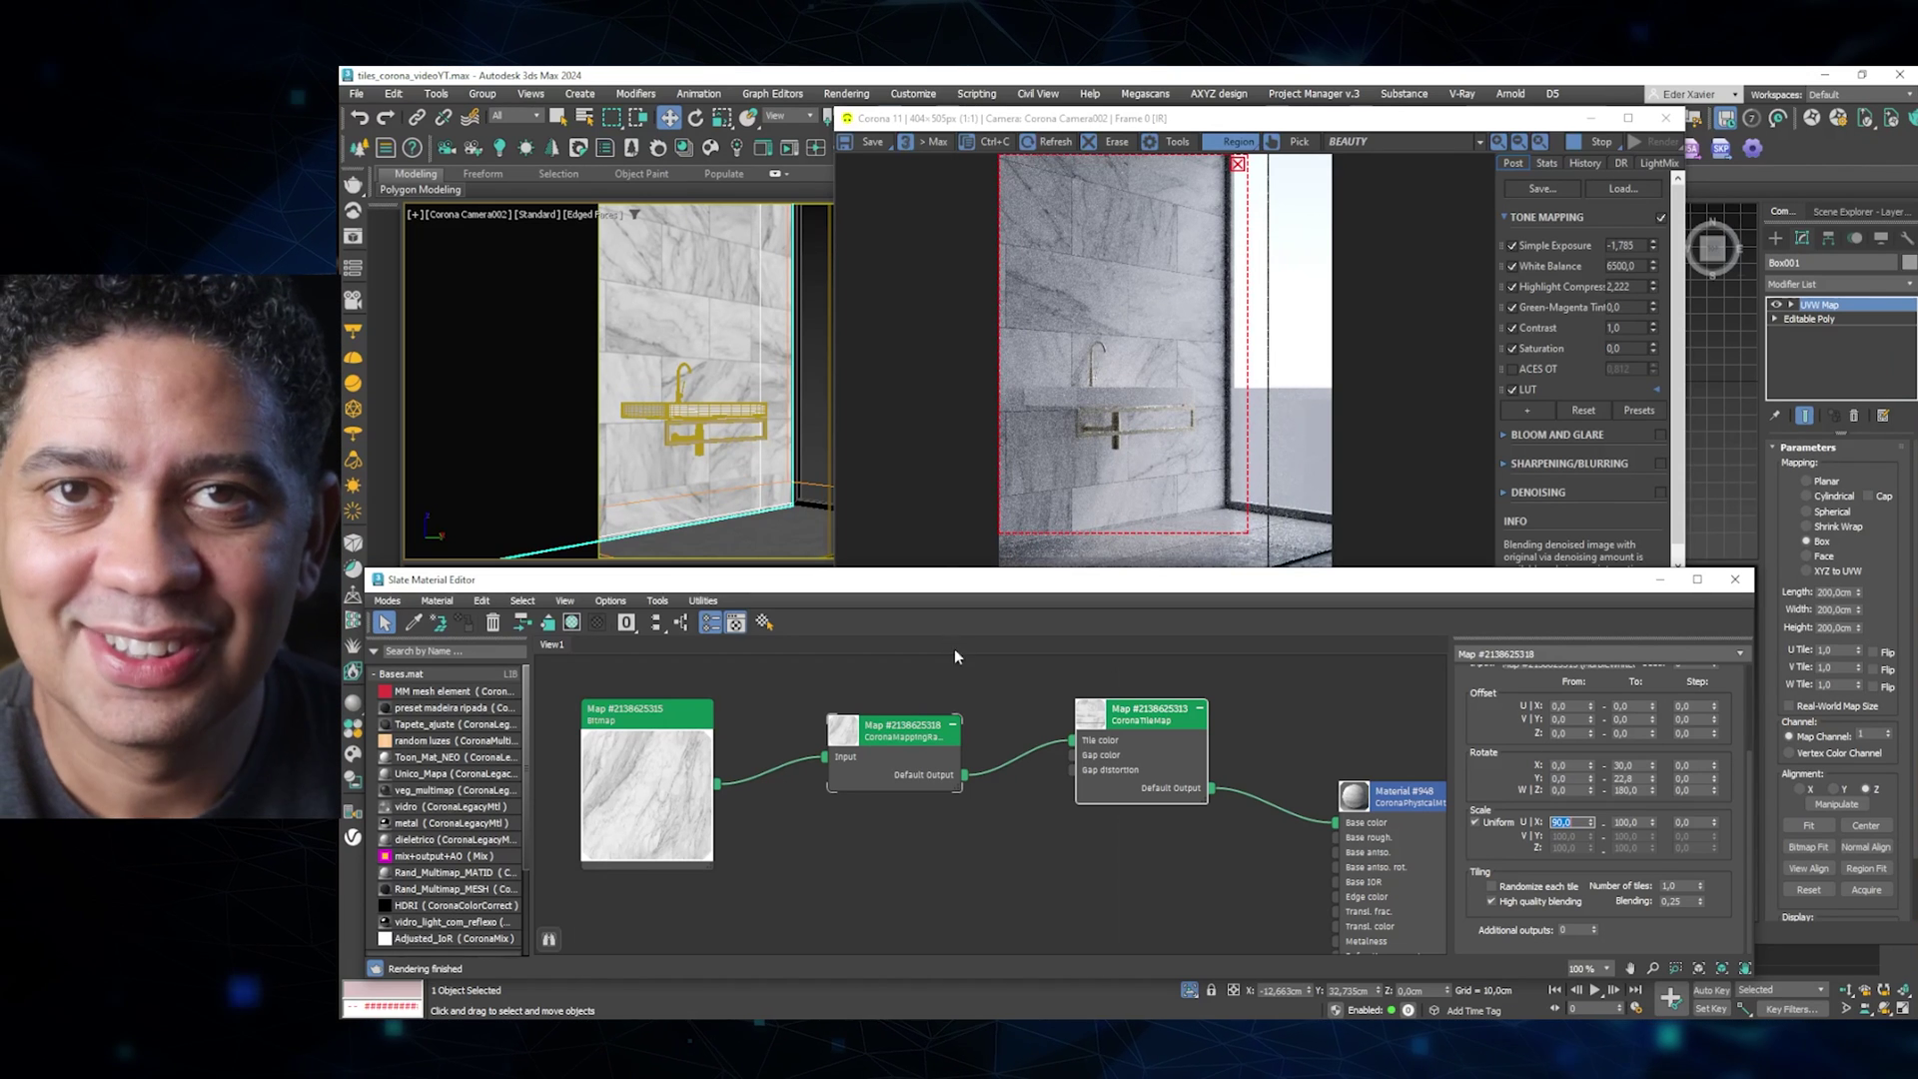
Zoom out the Slate view and drag the marble Bitmap below the wood Bitmap near the randomizer.
{"action": "middle_click_drag", "start_coordinate": [1060, 698], "coordinate": [1139, 672]}
{"action": "scroll", "coordinate": [1140, 699], "scroll_direction": "down", "scroll_amount": 2}
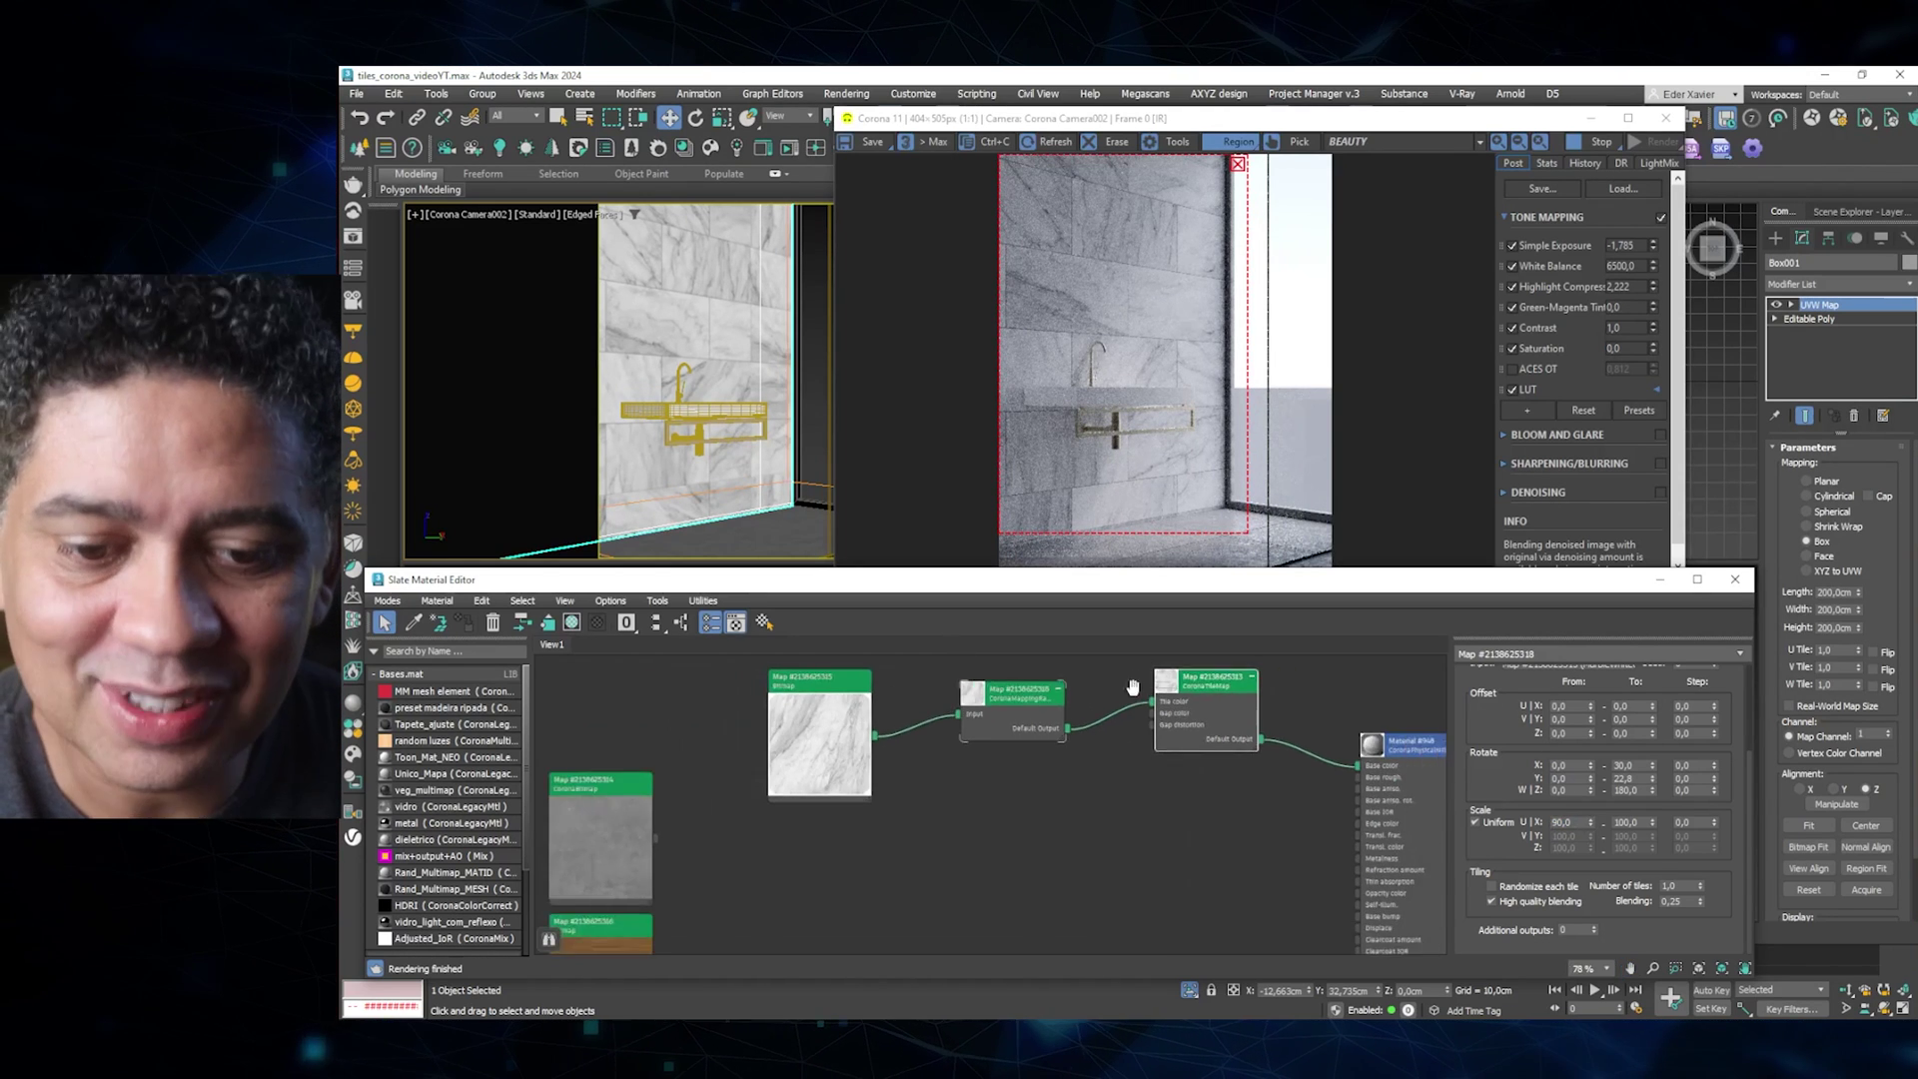
{"action": "scroll", "coordinate": [1141, 717], "scroll_direction": "up", "scroll_amount": 1}
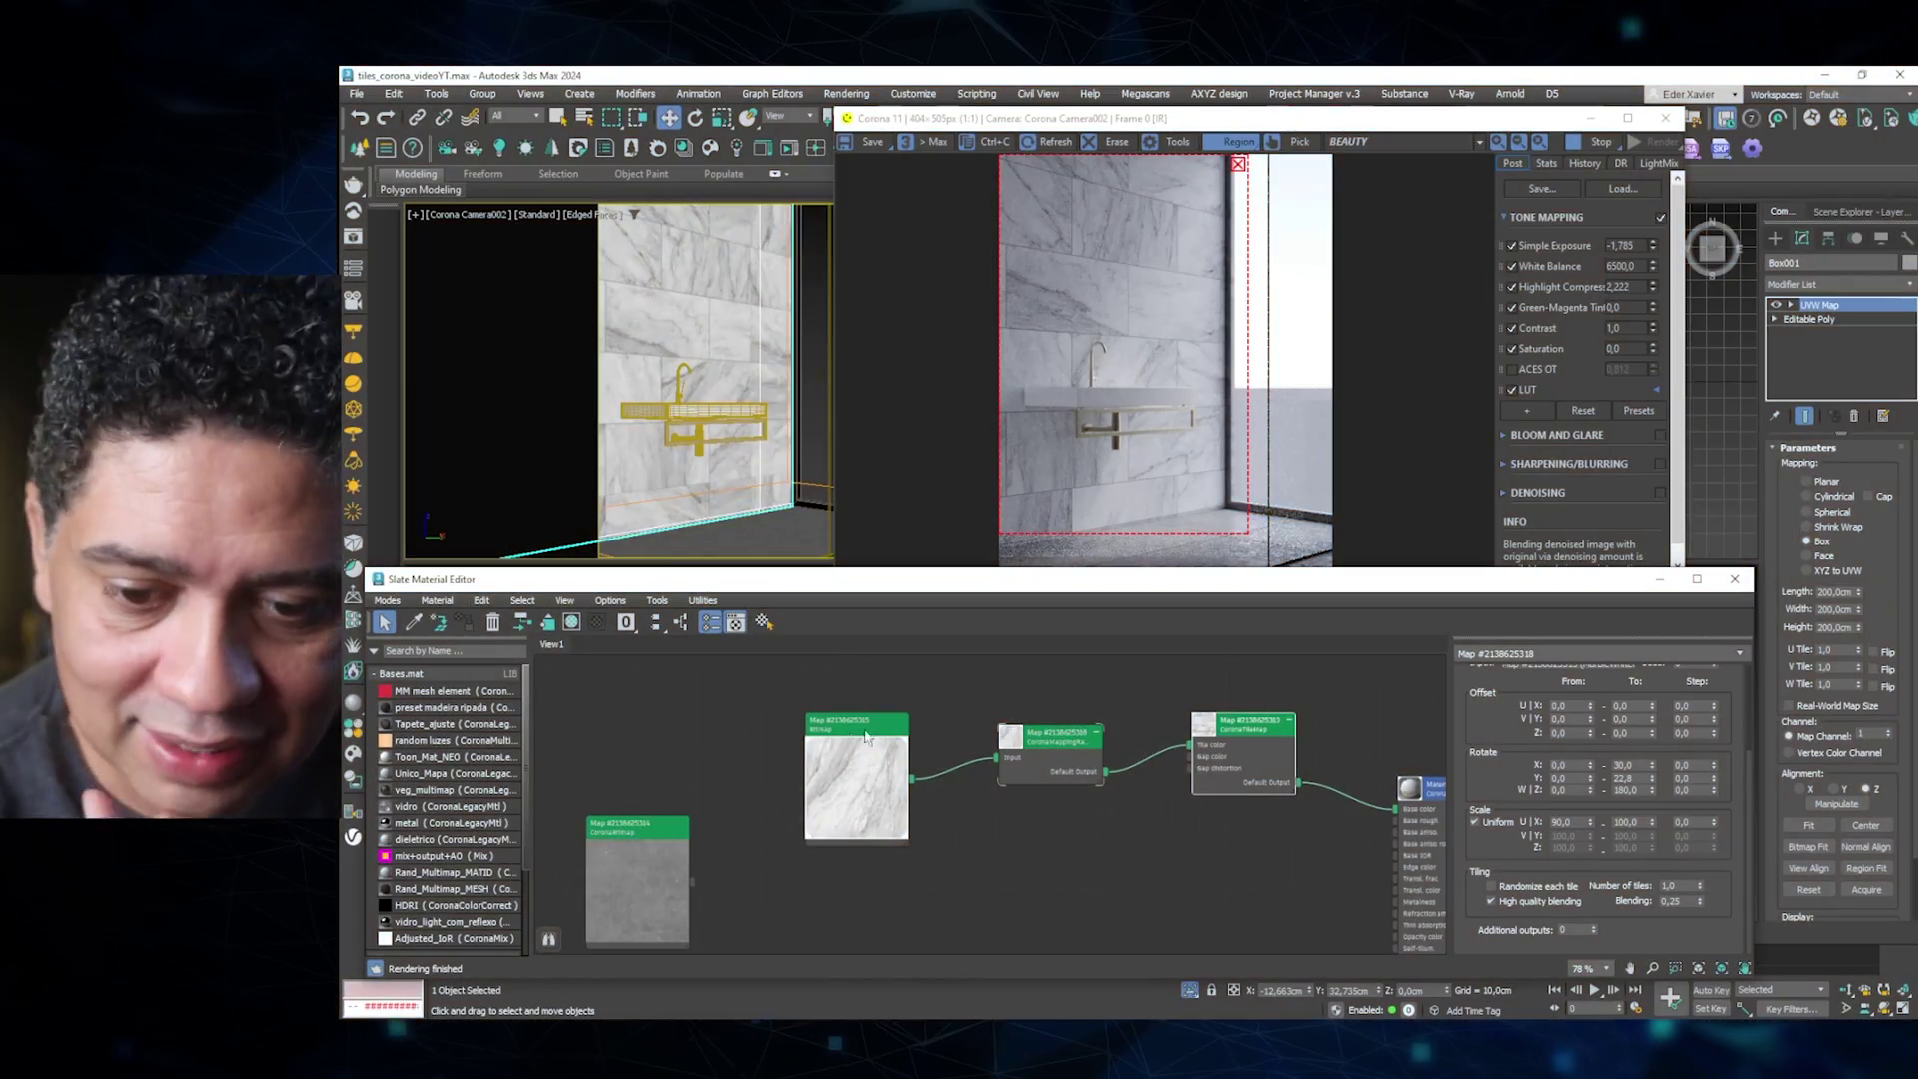
{"action": "scroll", "coordinate": [817, 769], "scroll_direction": "down", "scroll_amount": 3}
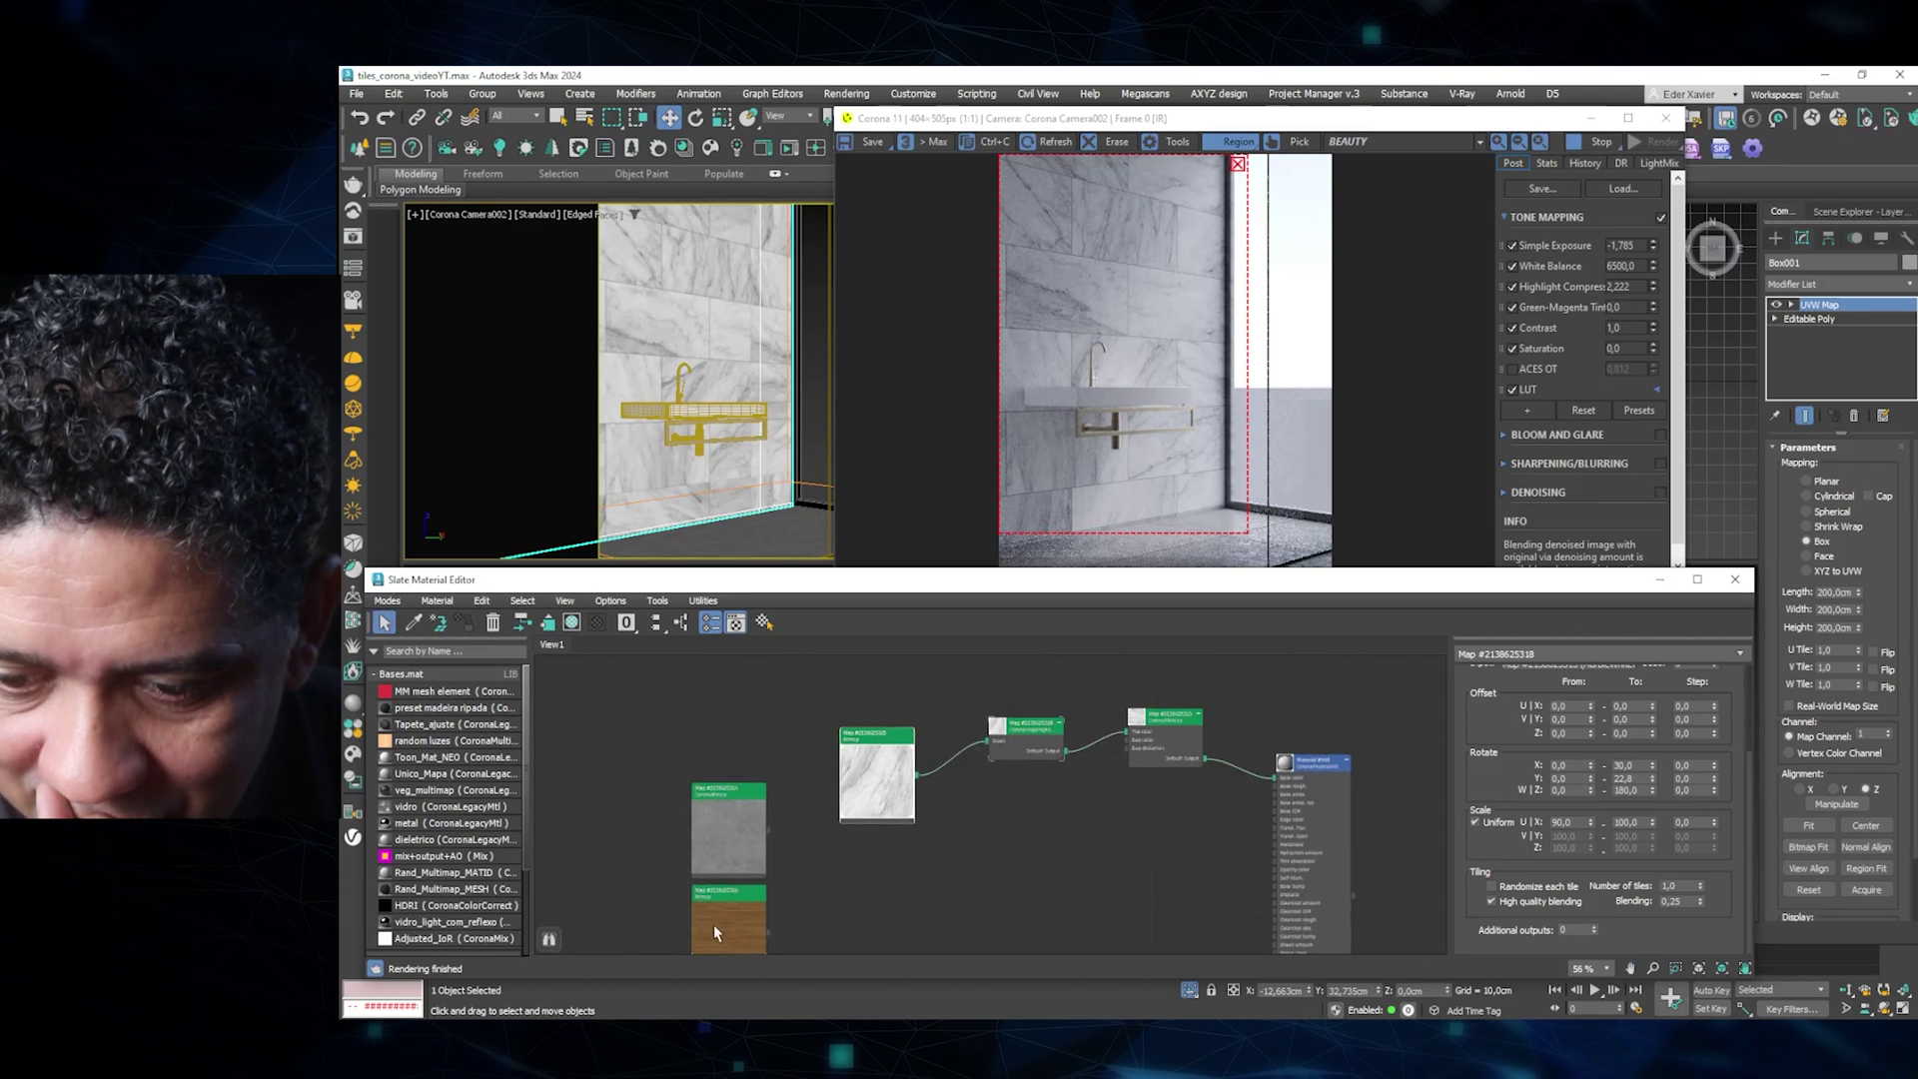
{"action": "left_click_drag", "start_coordinate": [713, 925], "coordinate": [867, 696]}
{"action": "left_click_drag", "start_coordinate": [877, 784], "coordinate": [817, 872]}
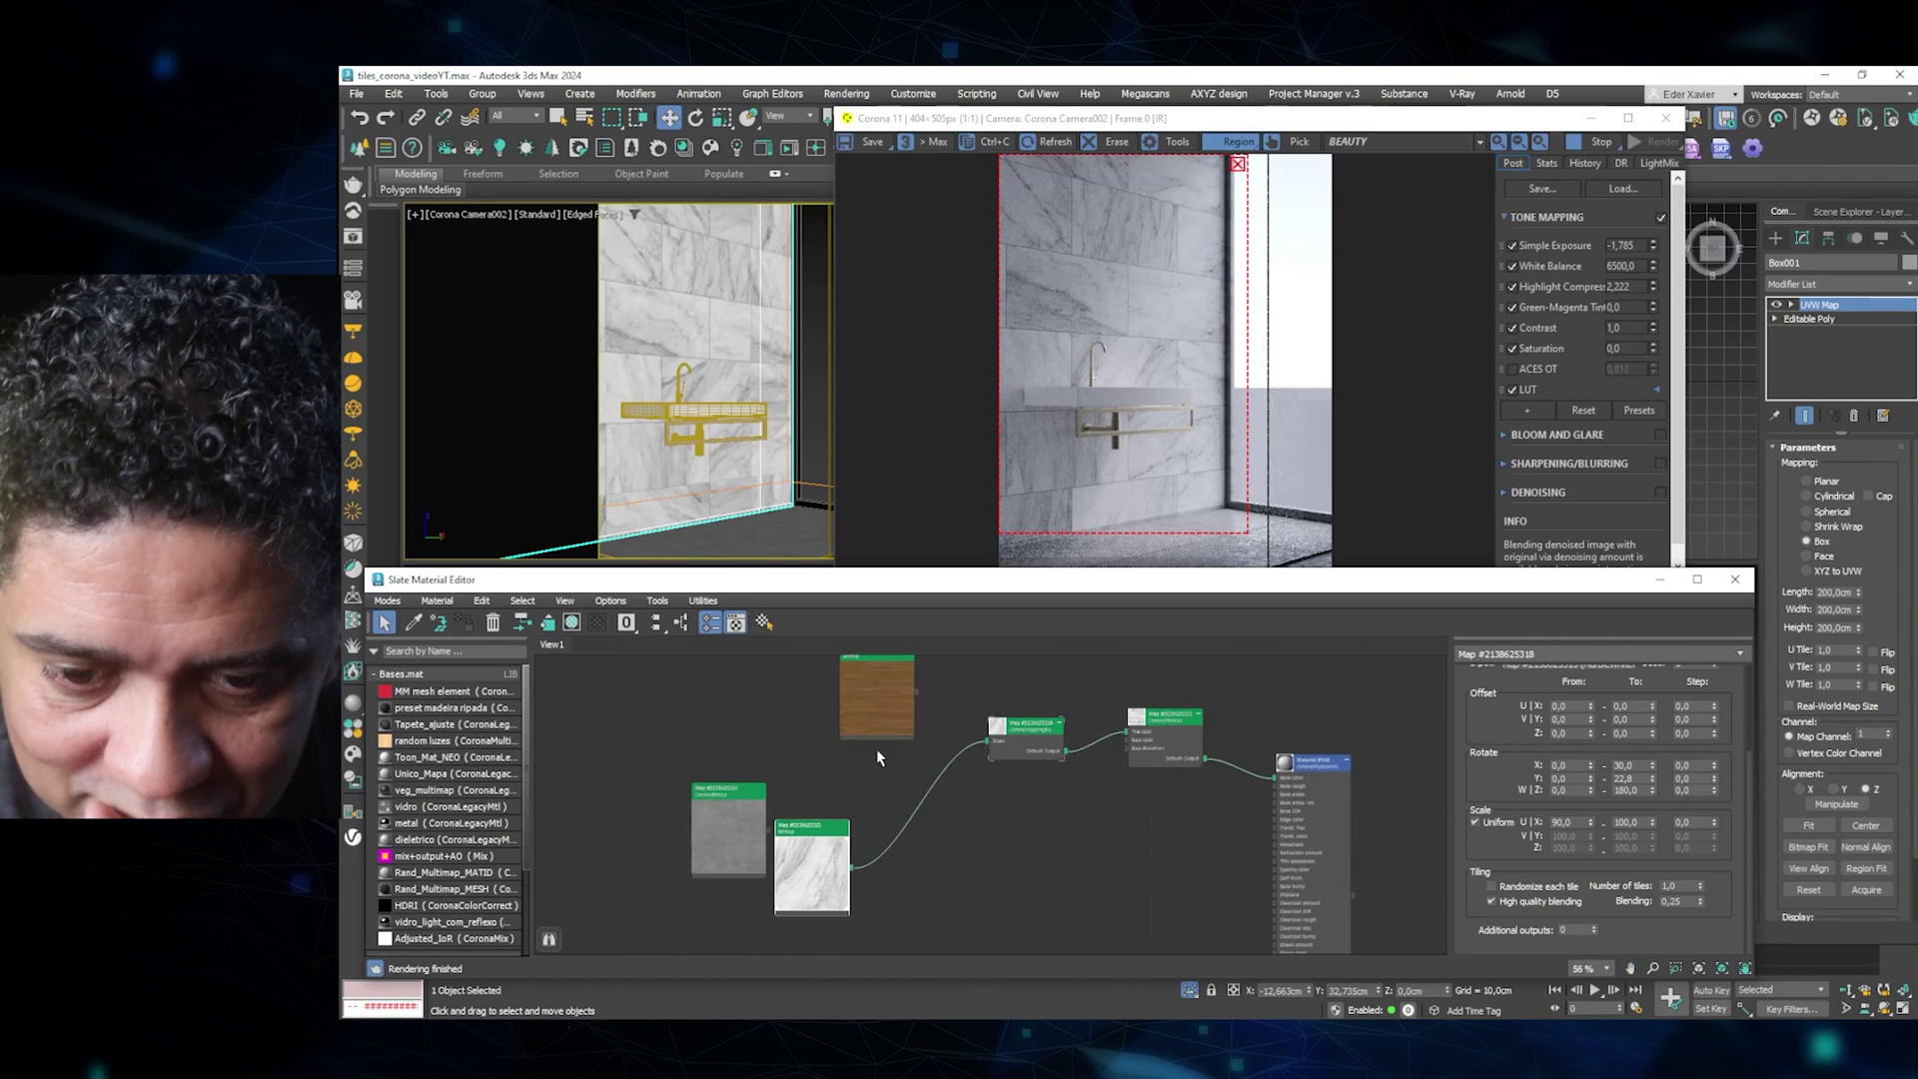
{"action": "middle_click_drag", "start_coordinate": [877, 747], "coordinate": [821, 832]}
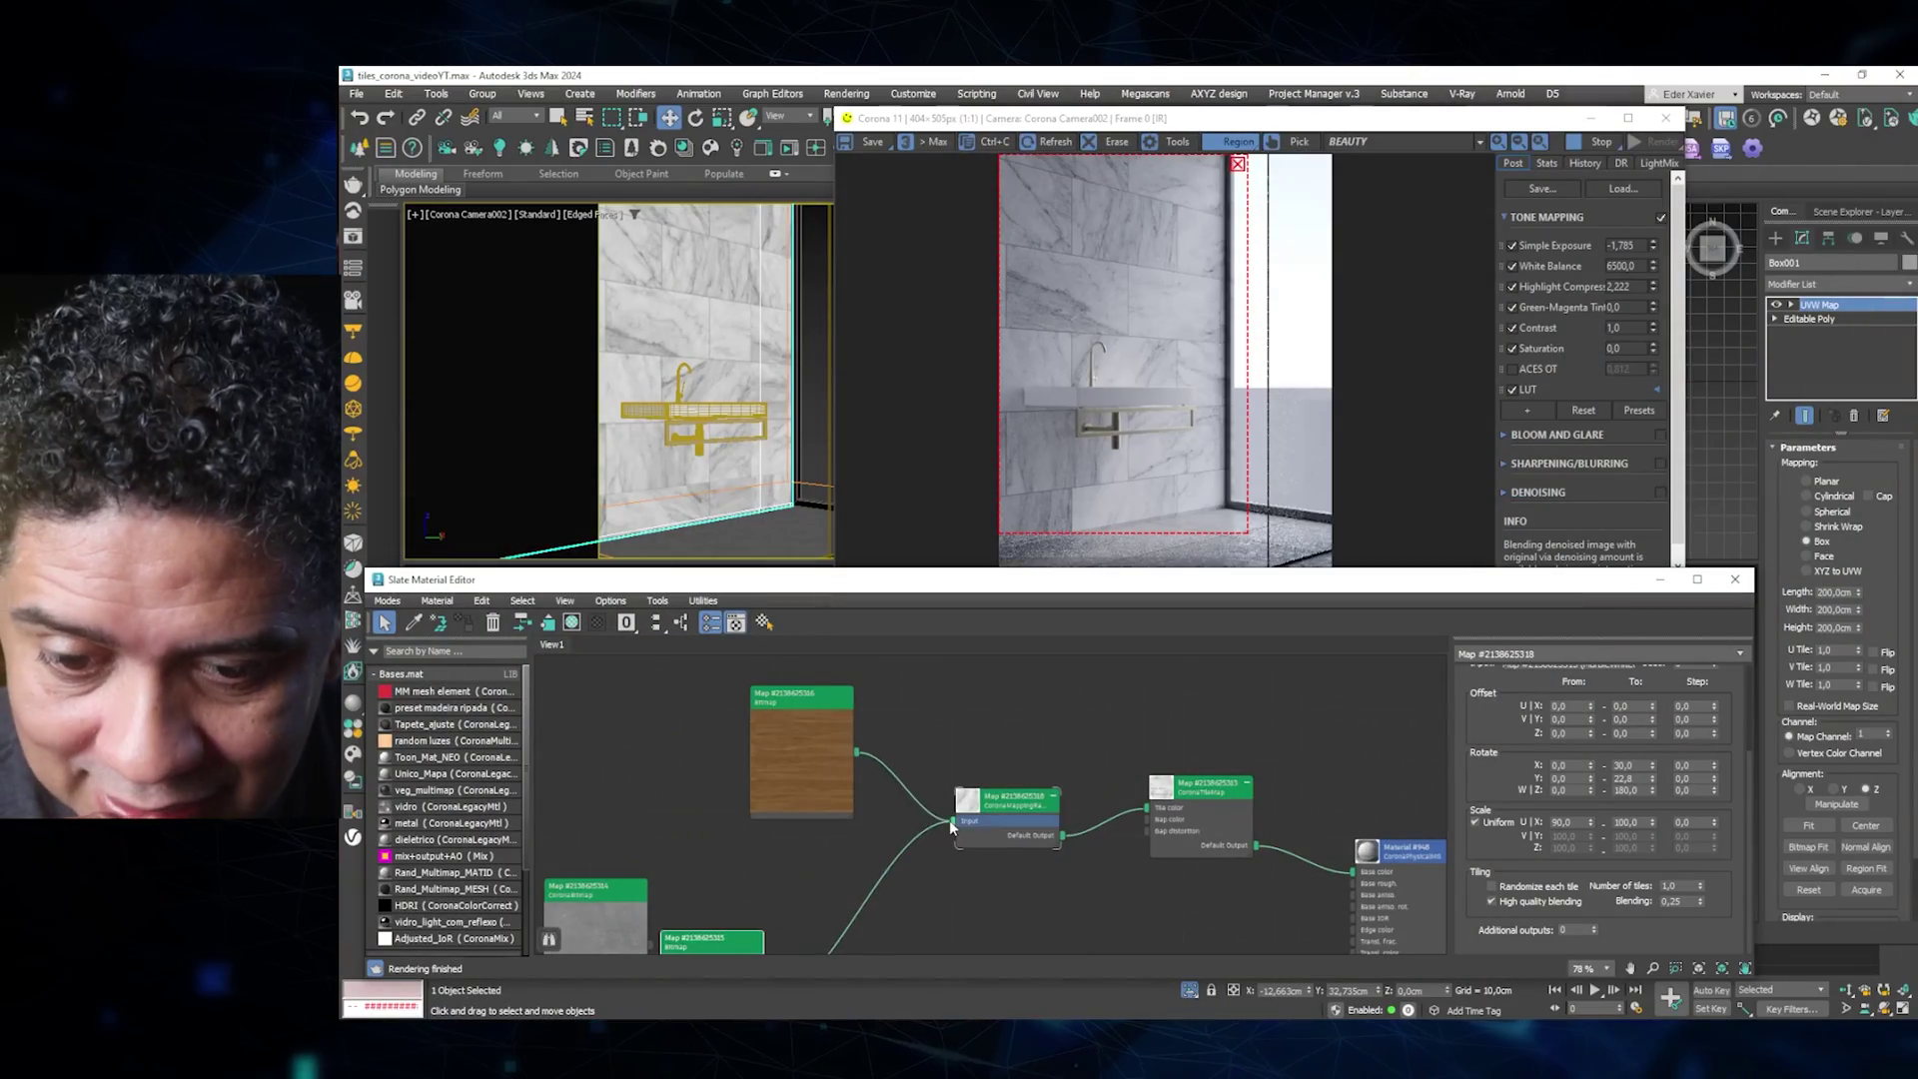
Wire the wood Bitmap output into the mapping randomizer's Input.
{"action": "left_click_drag", "start_coordinate": [949, 819], "coordinate": [951, 821]}
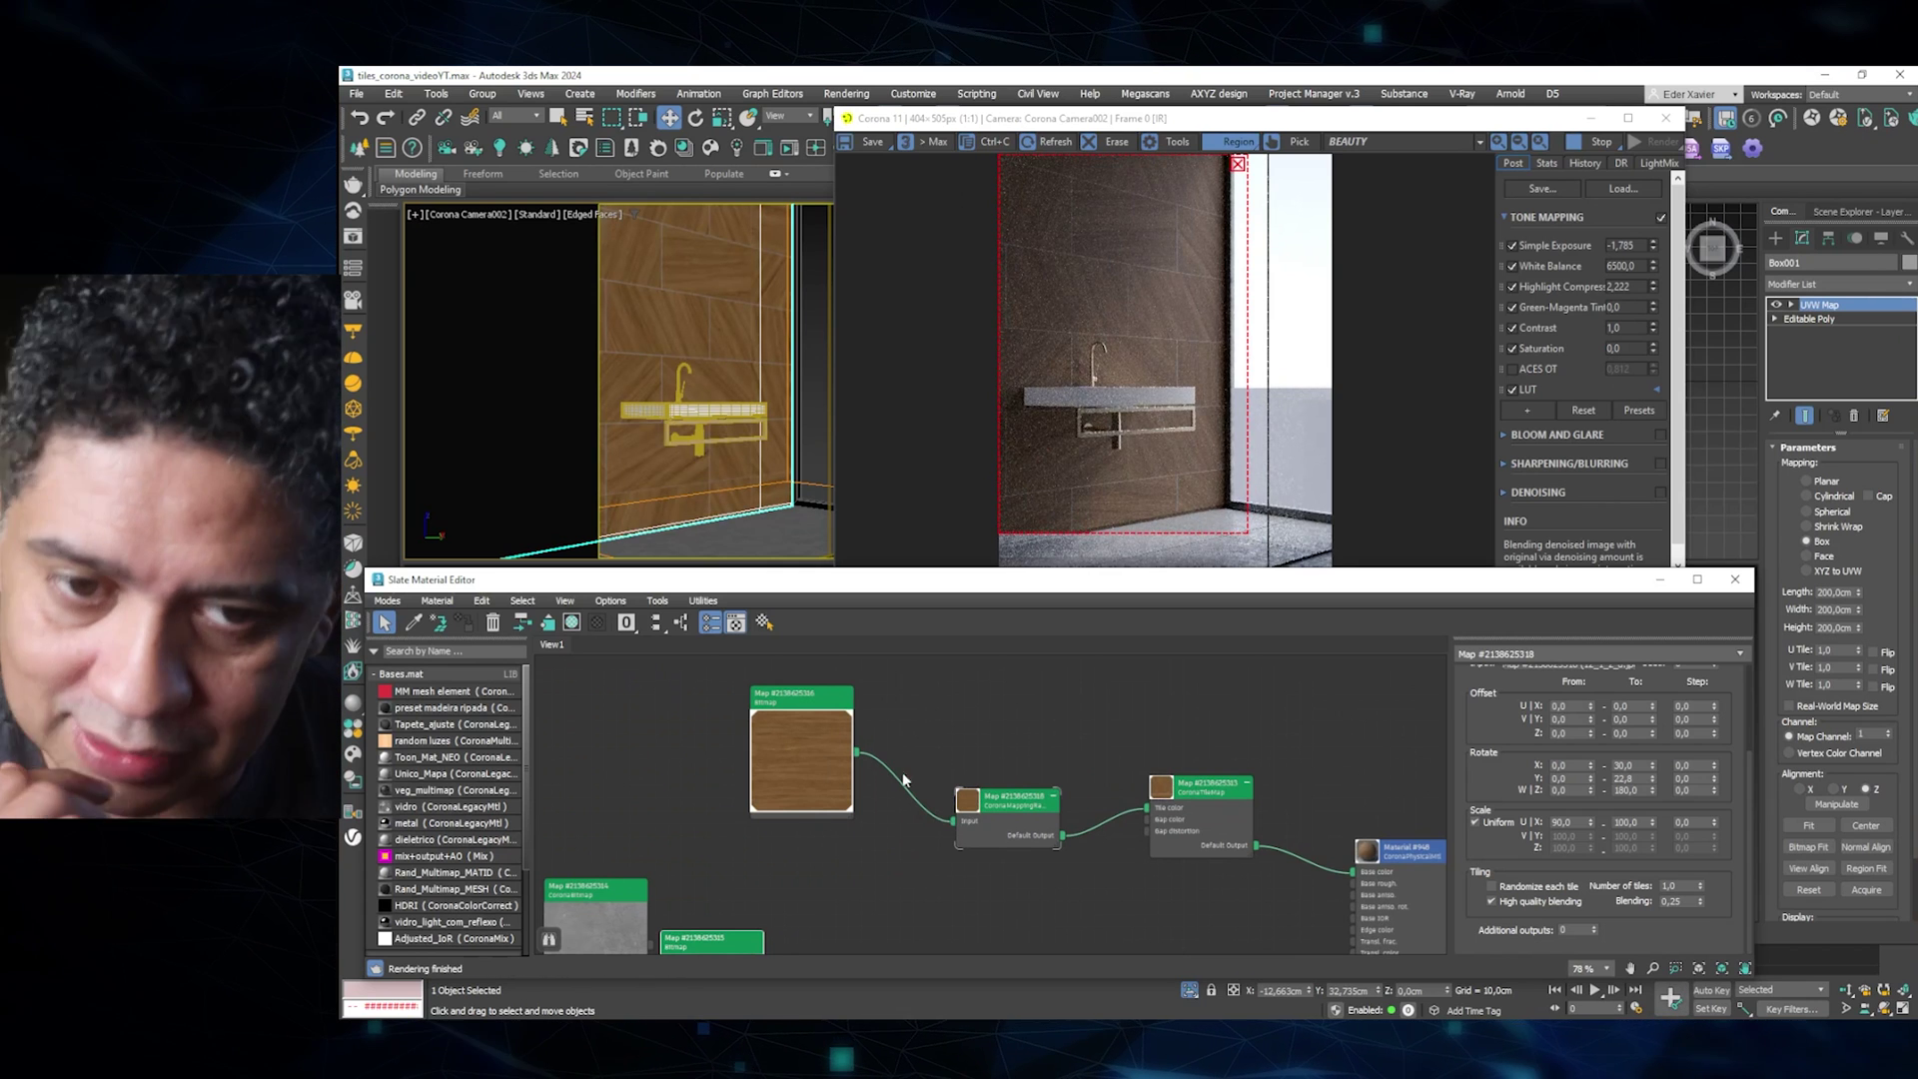
{"action": "mouse_move", "coordinate": [911, 764]}
{"action": "middle_mouse_down"}
{"action": "mouse_move", "coordinate": [745, 817]}
{"action": "mouse_move", "coordinate": [750, 779]}
{"action": "mouse_move", "coordinate": [740, 805]}
{"action": "middle_mouse_up"}
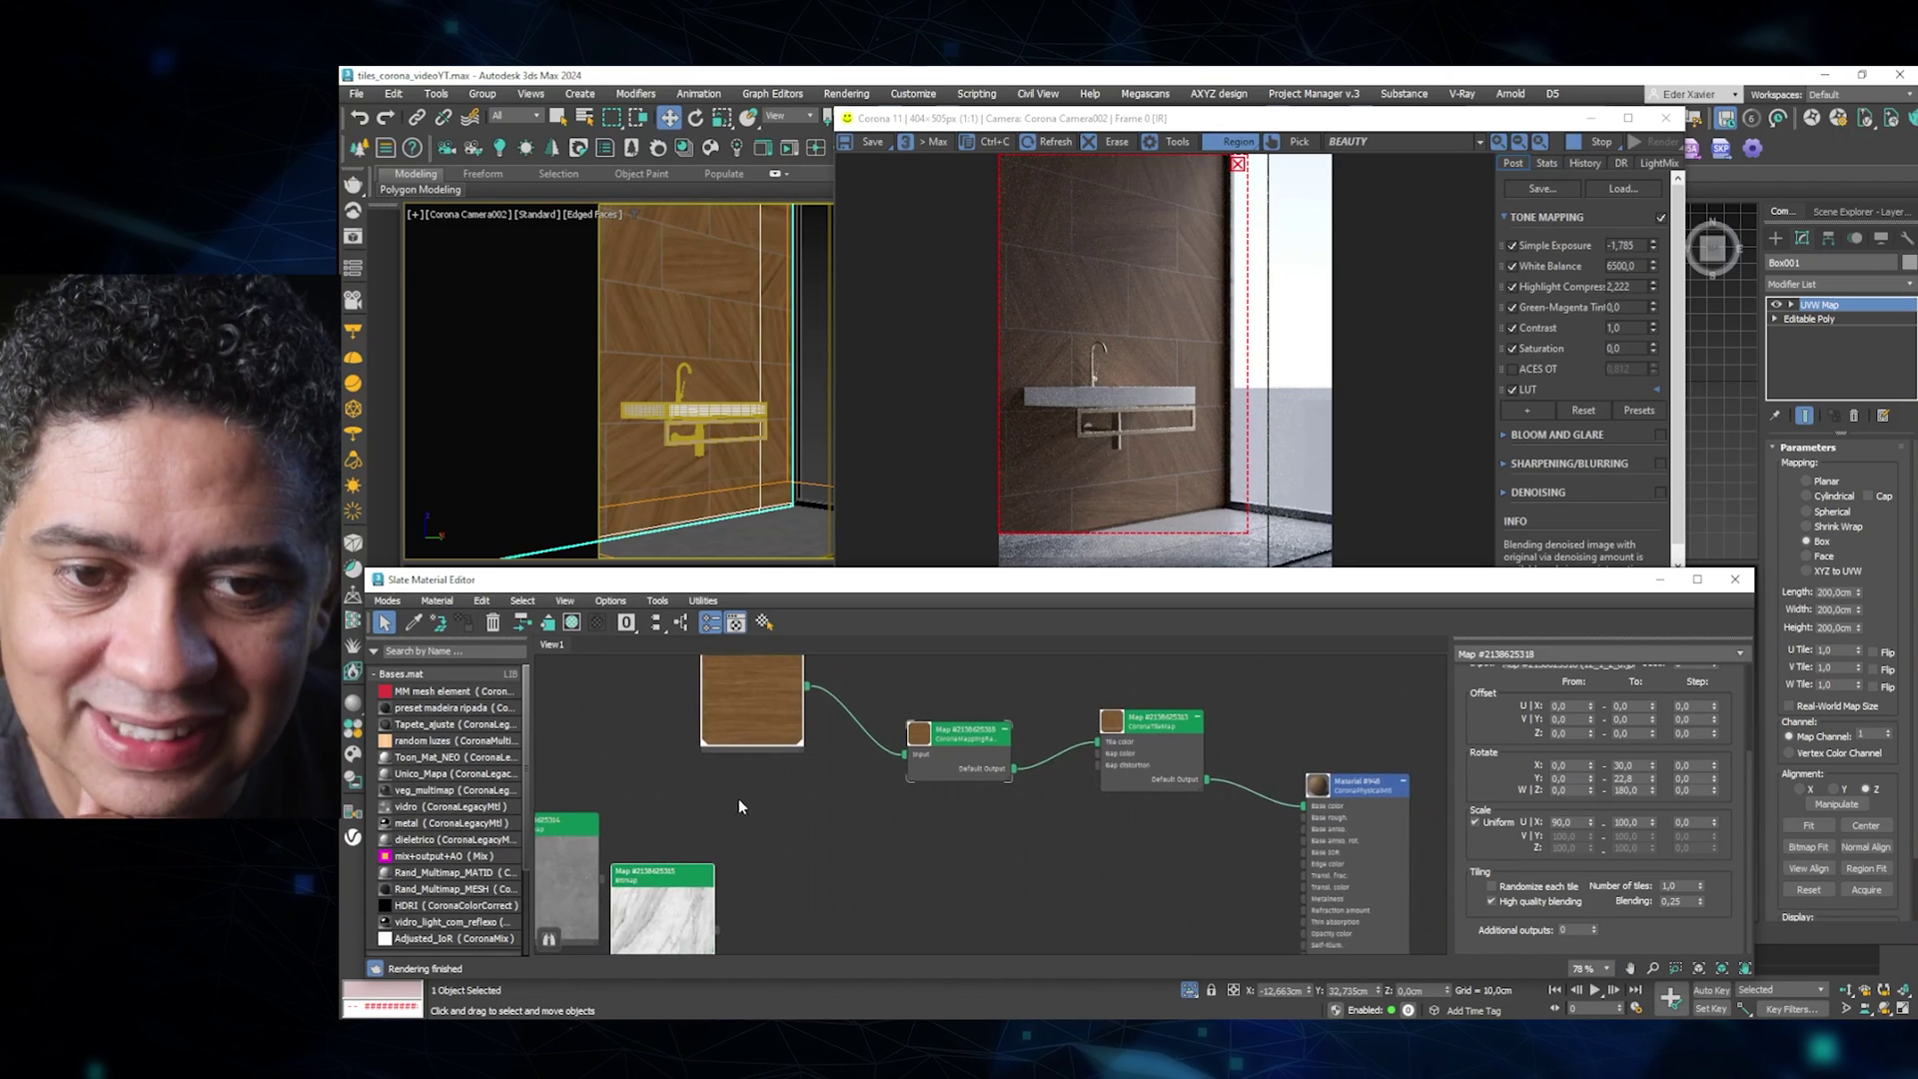
{"action": "scroll", "coordinate": [716, 825], "scroll_direction": "up", "scroll_amount": 1}
{"action": "left_click_drag", "start_coordinate": [776, 671], "coordinate": [776, 743]}
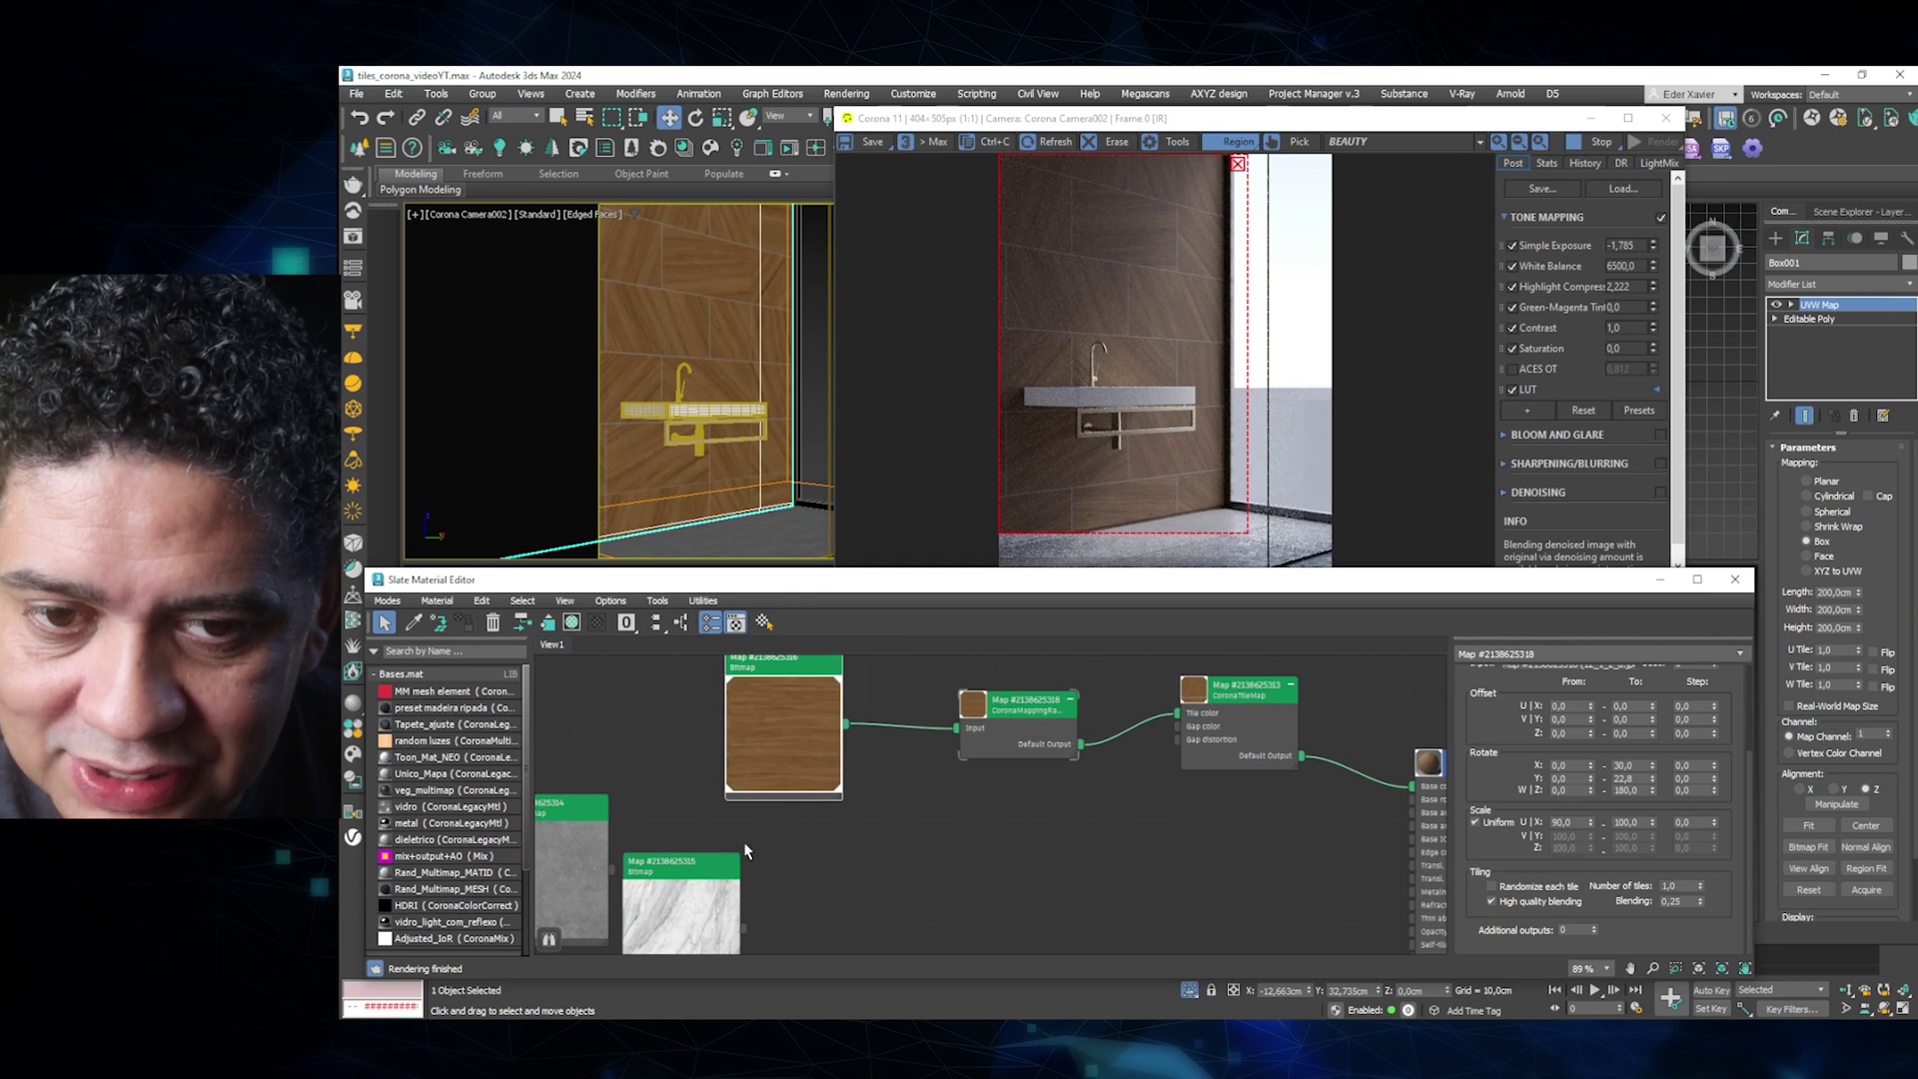
{"action": "left_click_drag", "start_coordinate": [703, 874], "coordinate": [680, 874]}
Set the wood Bitmap's U and V tiling to 0,4.
{"action": "double_click", "coordinate": [788, 729]}
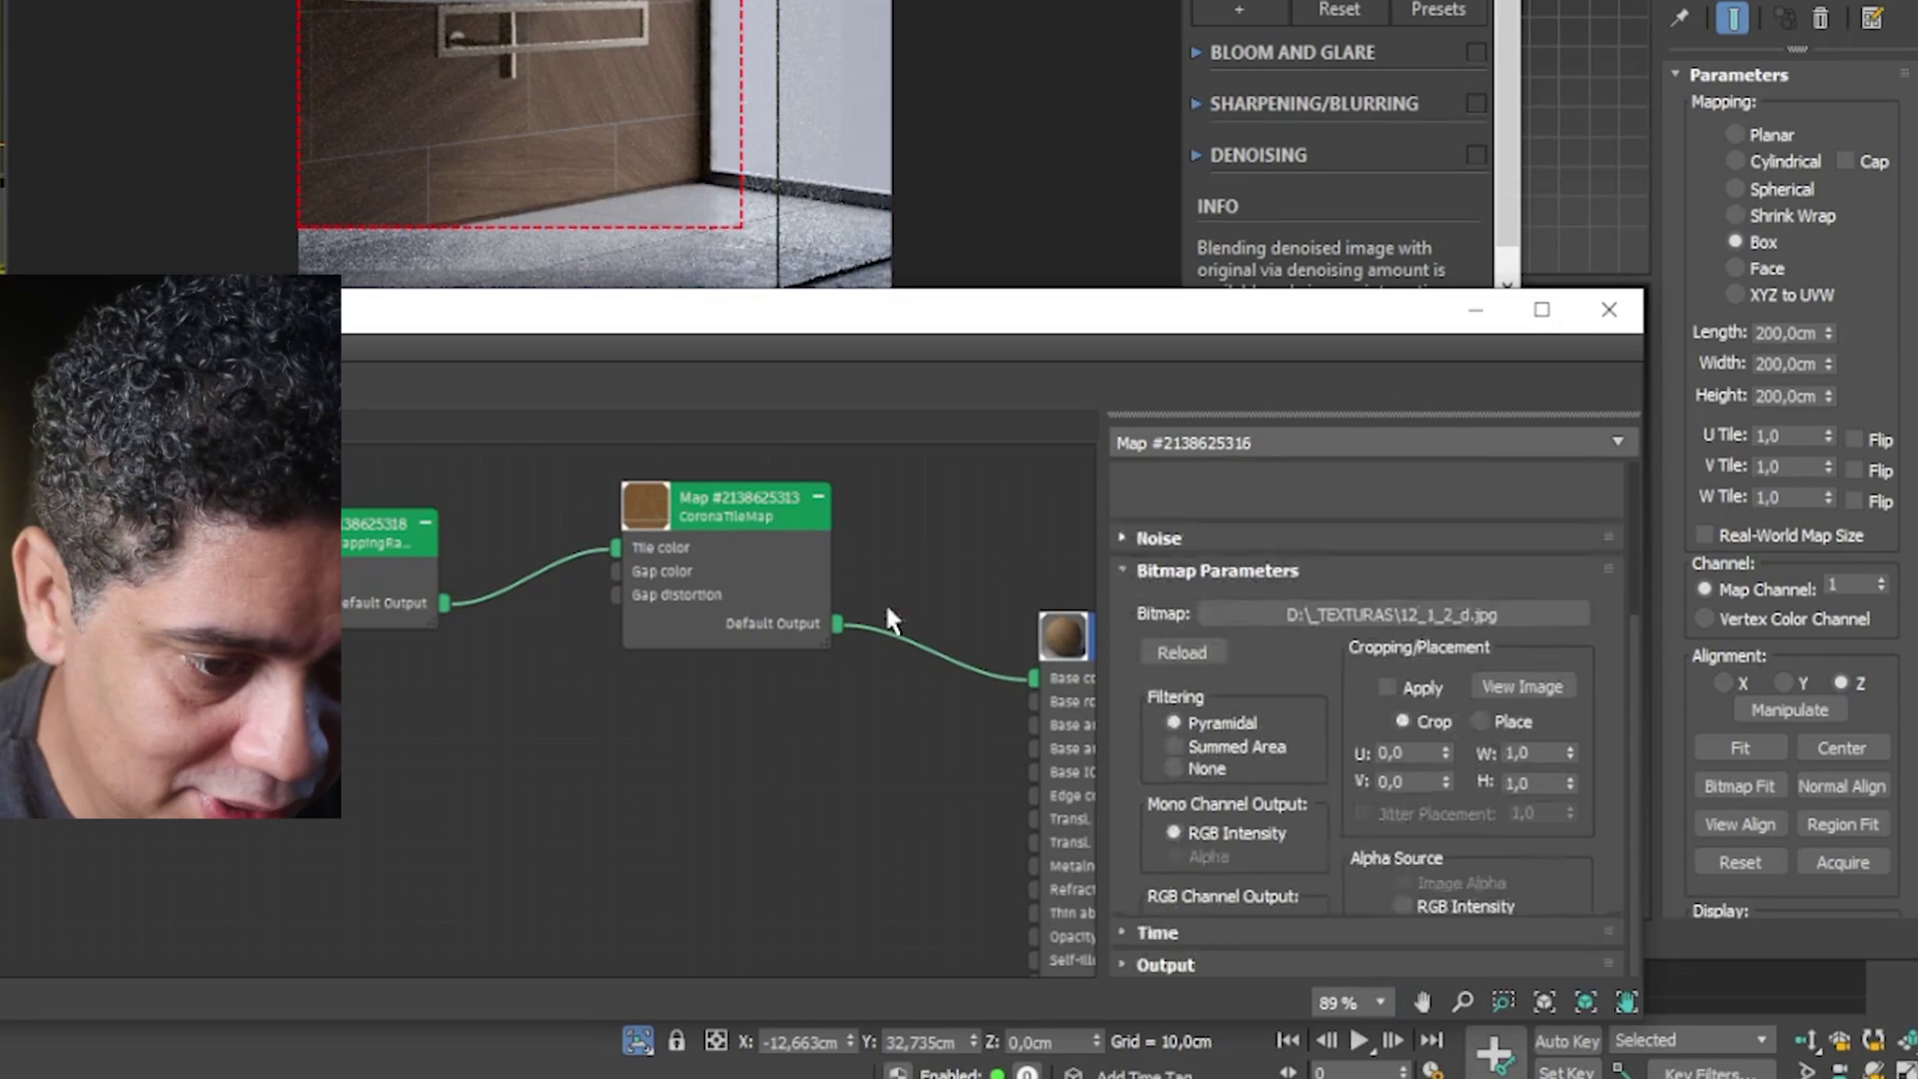
{"action": "left_click_drag", "start_coordinate": [1476, 502], "coordinate": [1408, 796]}
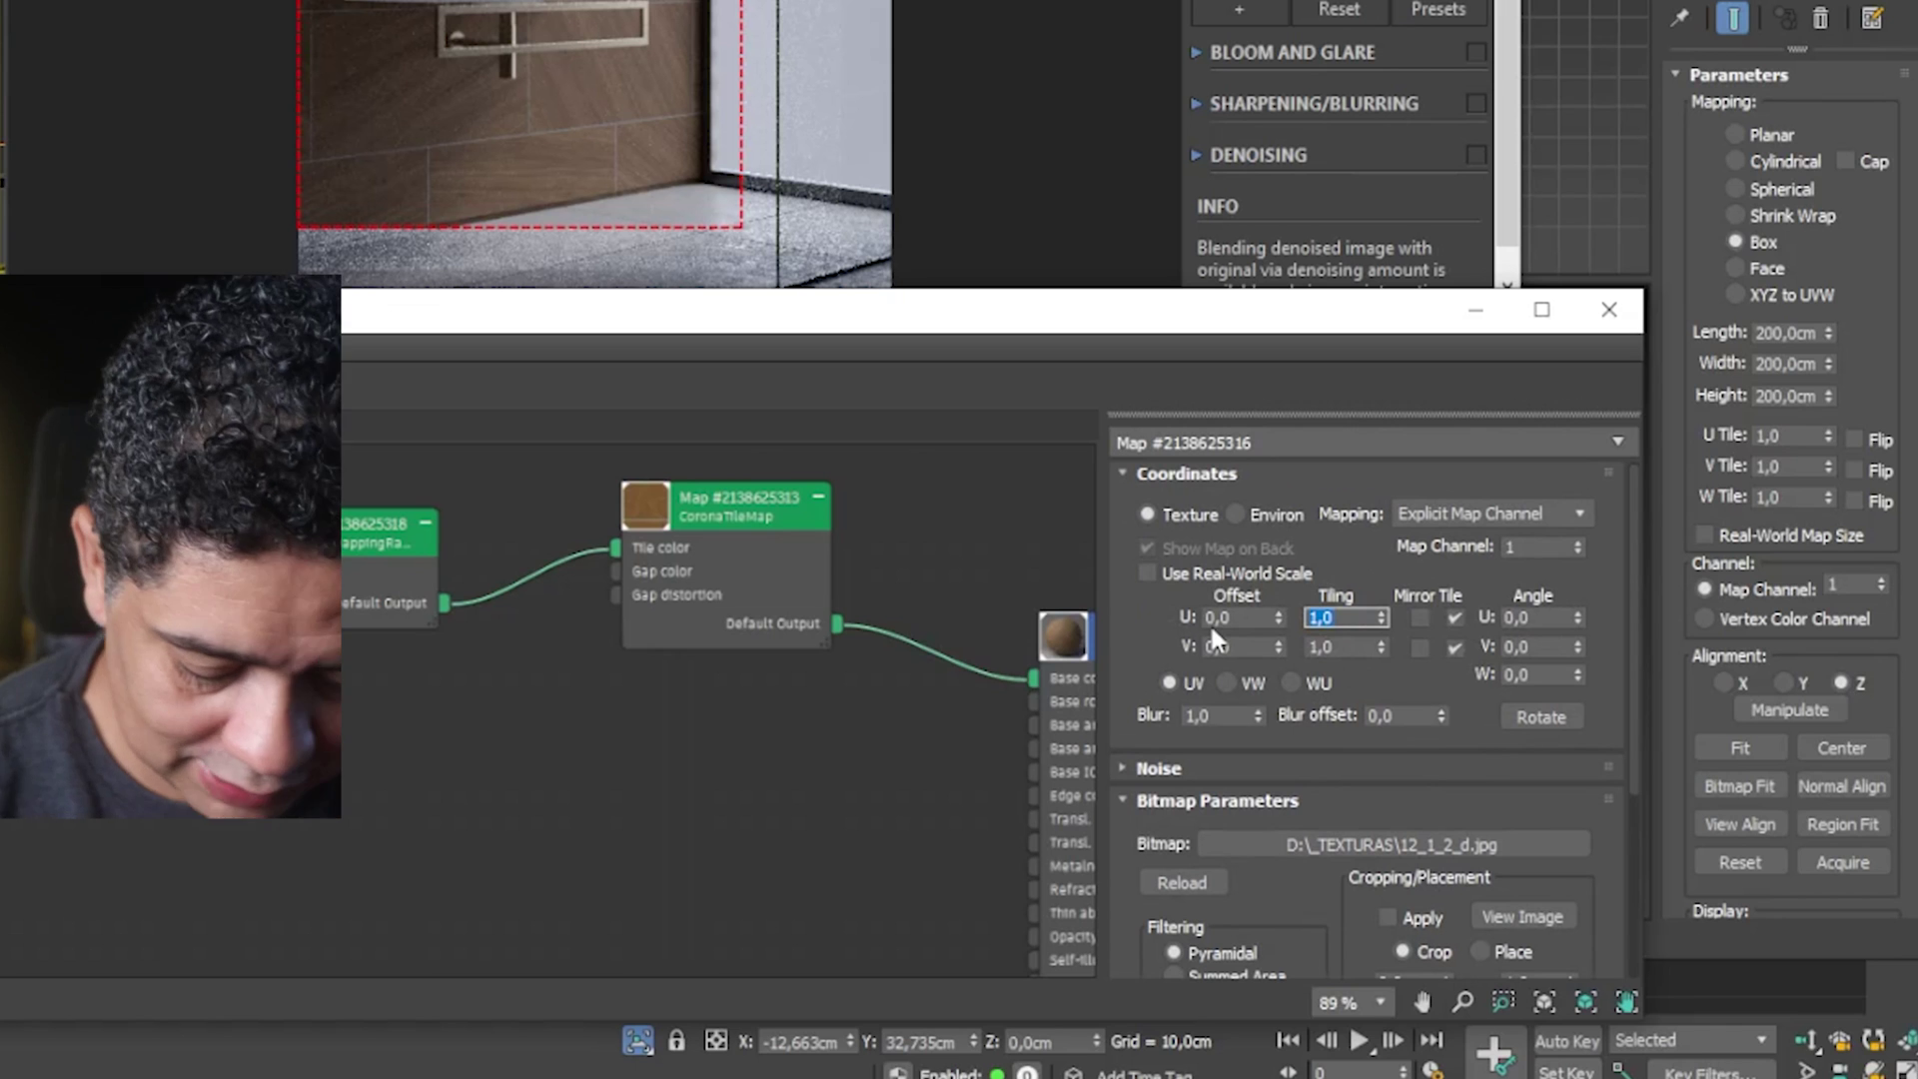
{"action": "type", "text": ",4"}
{"action": "key", "text": "Return"}
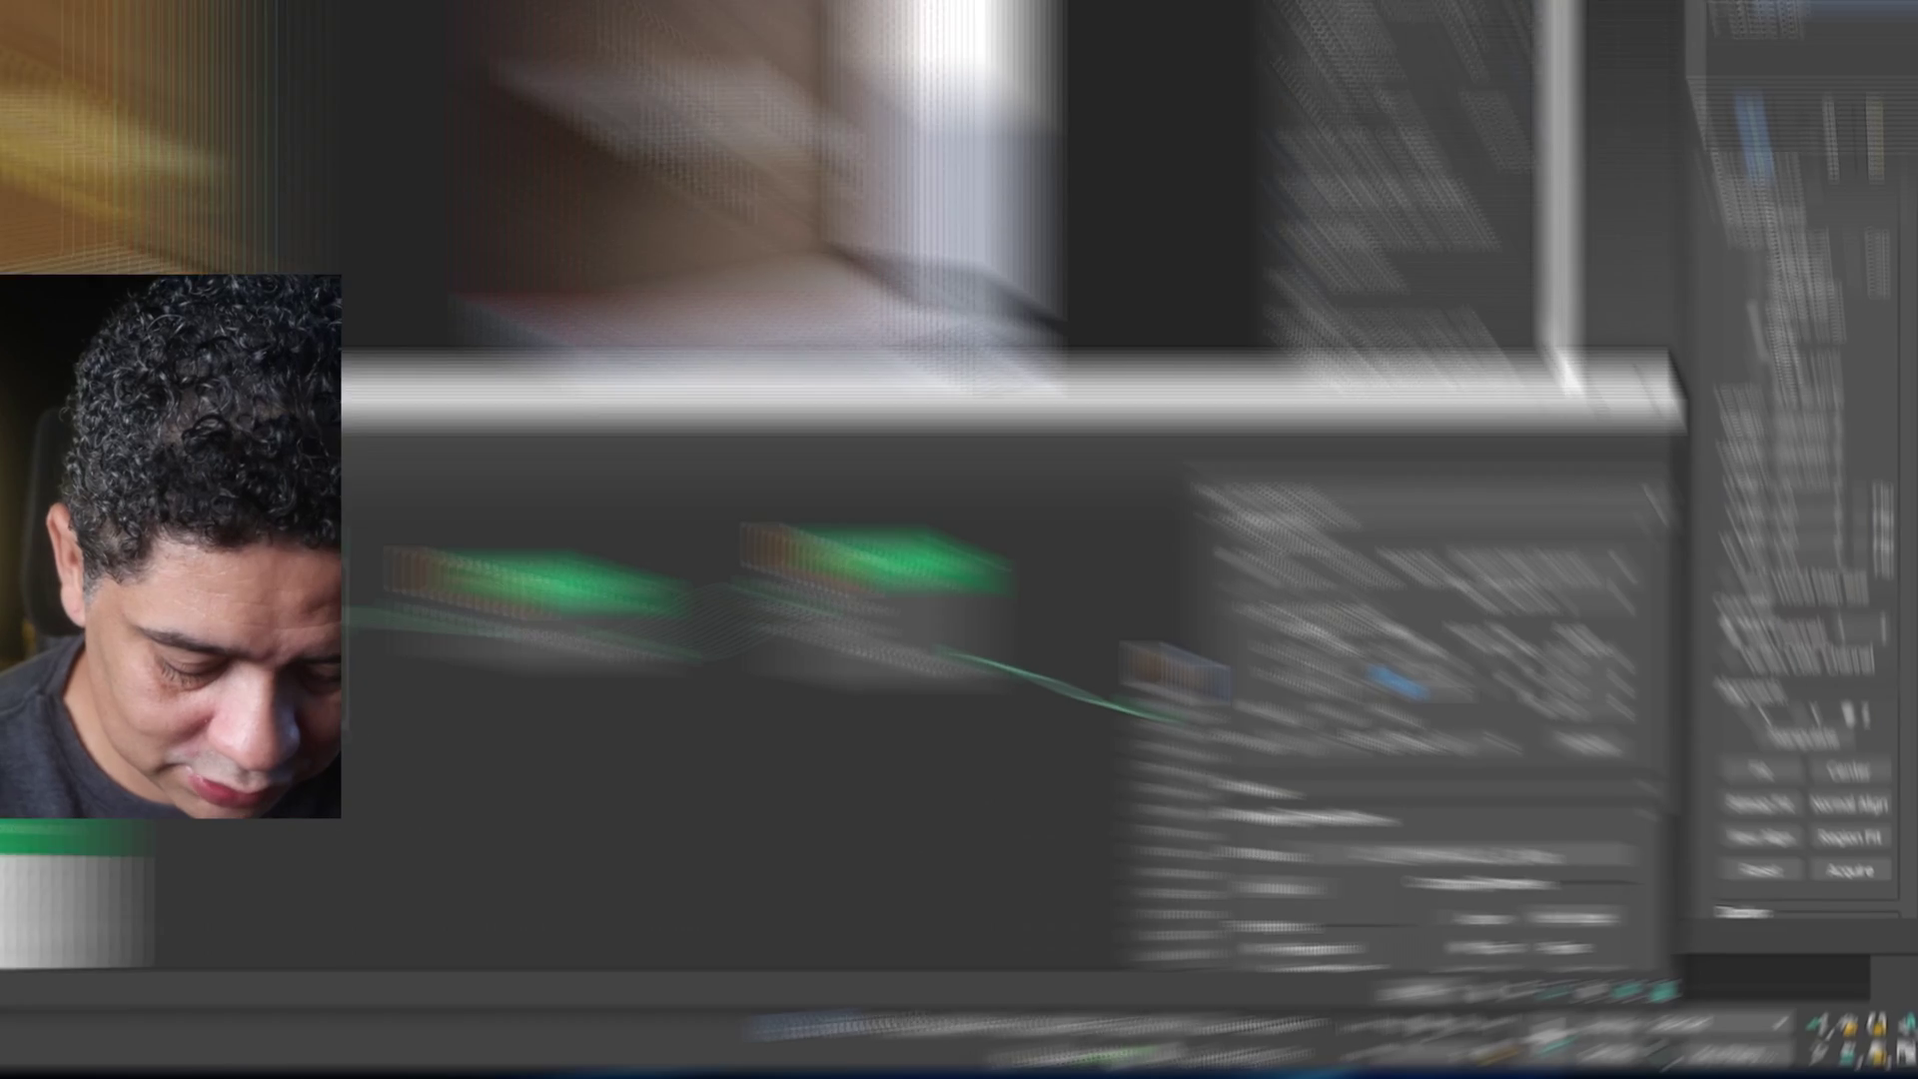
{"action": "type", "text": "0,4"}
{"action": "key", "text": "Return"}
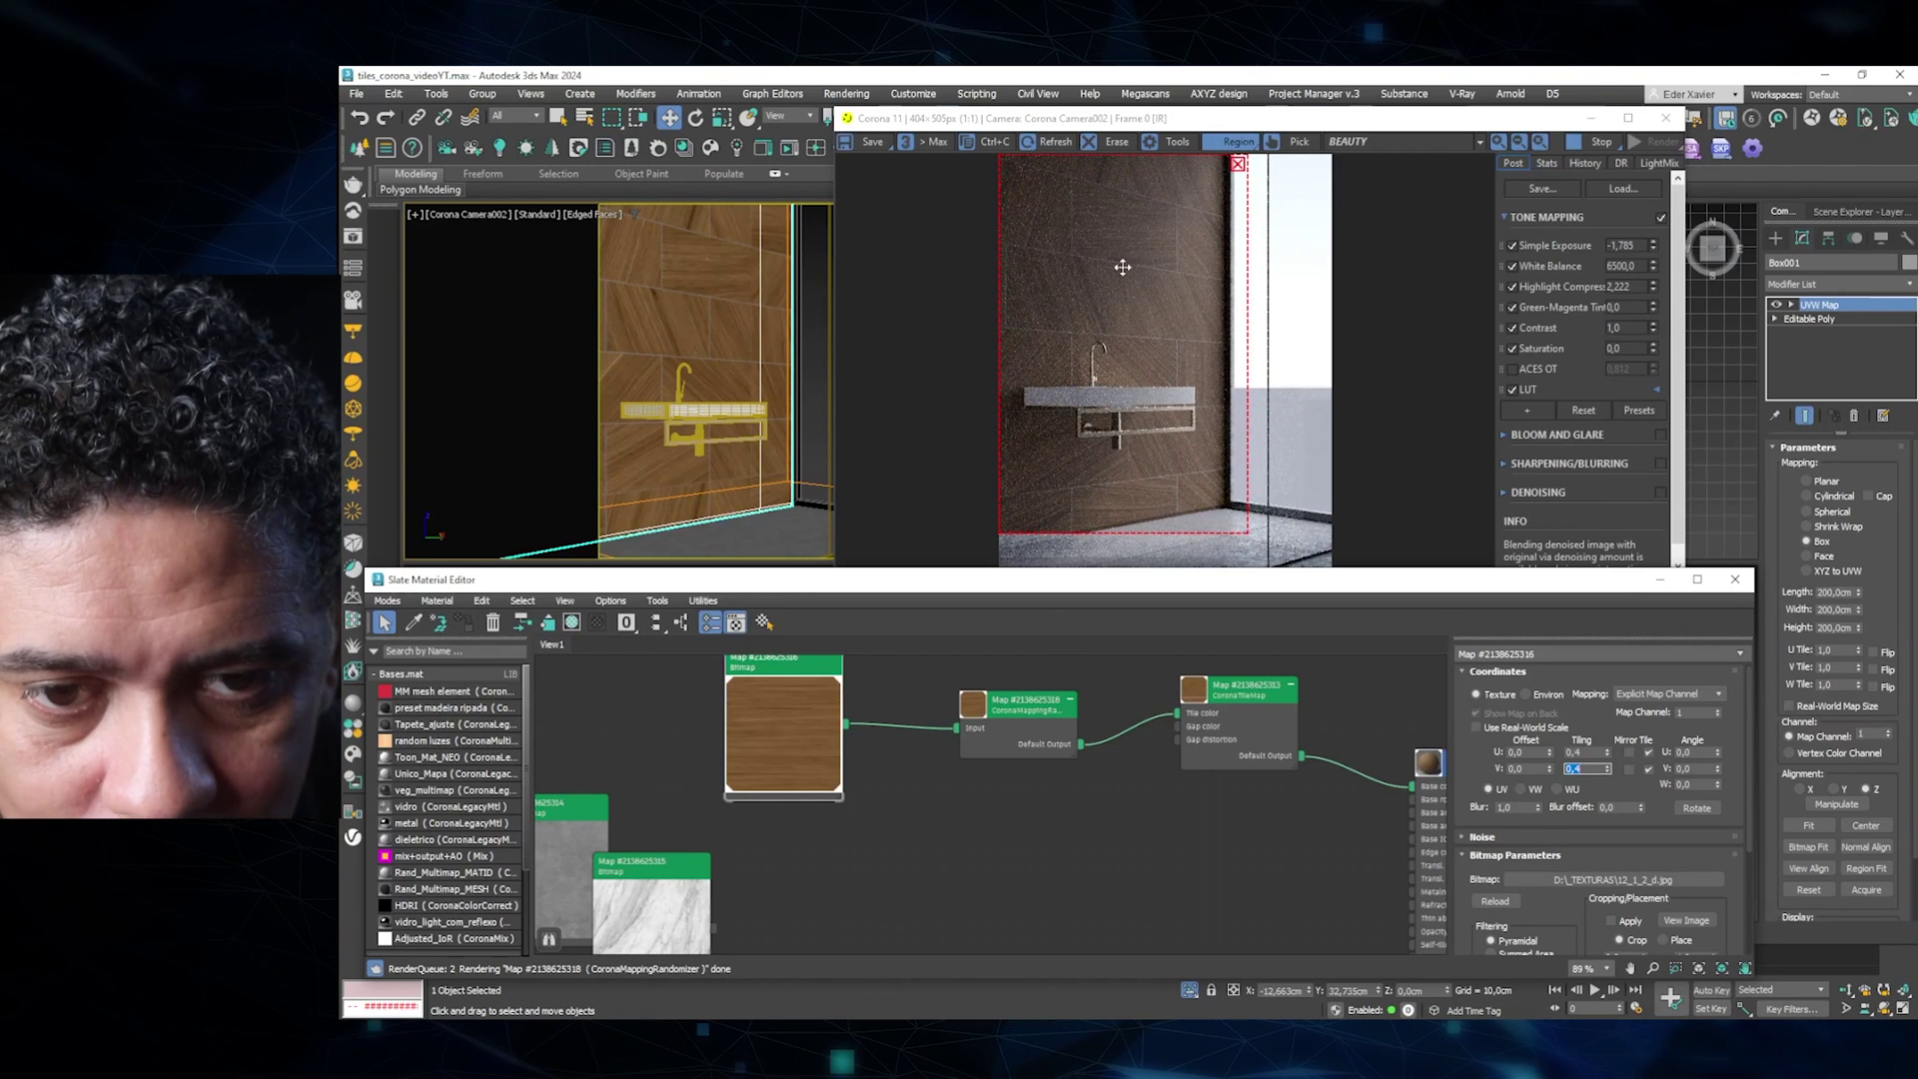
Open the mapping randomizer and raise its W/Z rotation limit to 360.
{"action": "middle_click_drag", "start_coordinate": [980, 781], "coordinate": [885, 789]}
{"action": "left_click_drag", "start_coordinate": [939, 741], "coordinate": [911, 758]}
{"action": "double_click", "coordinate": [911, 758]}
{"action": "mouse_move", "coordinate": [1143, 788]}
{"action": "middle_mouse_down"}
{"action": "mouse_move", "coordinate": [1103, 775]}
{"action": "mouse_move", "coordinate": [1202, 715]}
{"action": "middle_mouse_up"}
{"action": "scroll", "coordinate": [1102, 775], "scroll_direction": "down", "scroll_amount": 2}
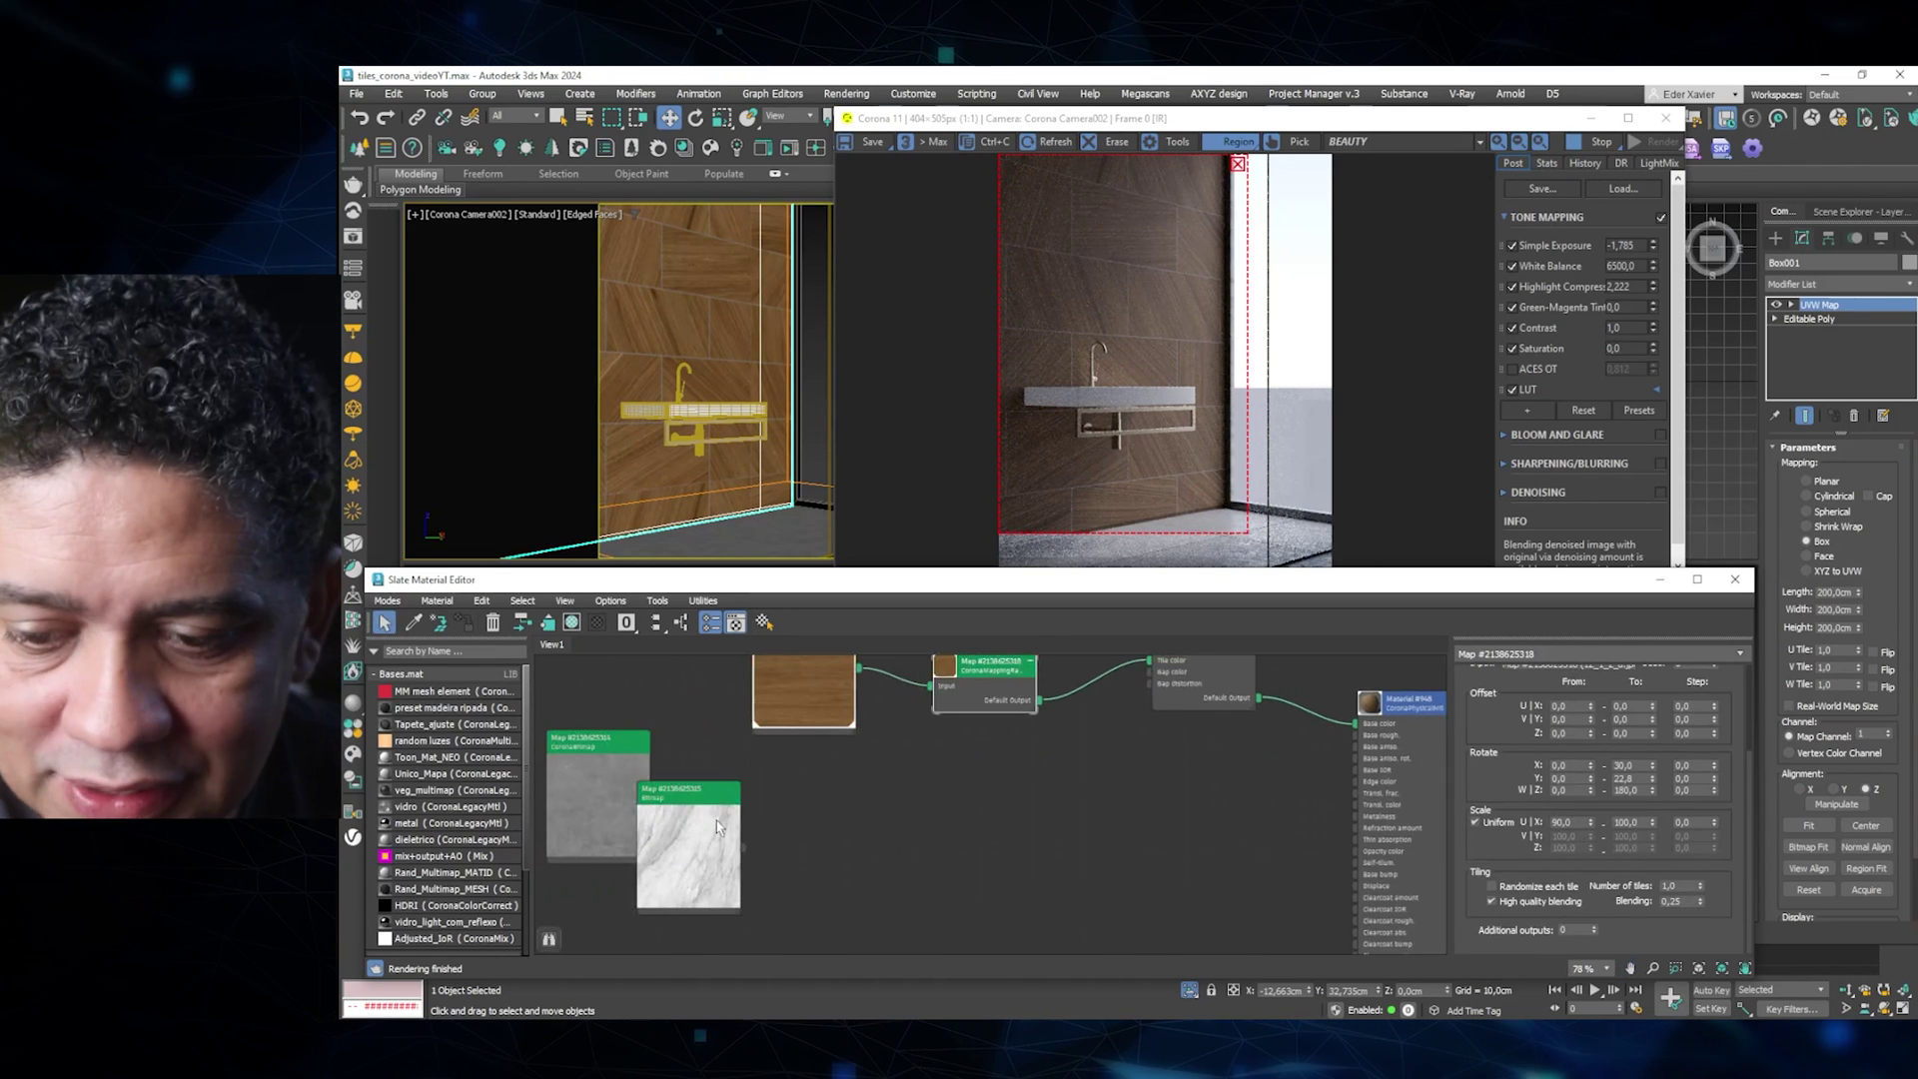
{"action": "left_click_drag", "start_coordinate": [689, 849], "coordinate": [779, 864]}
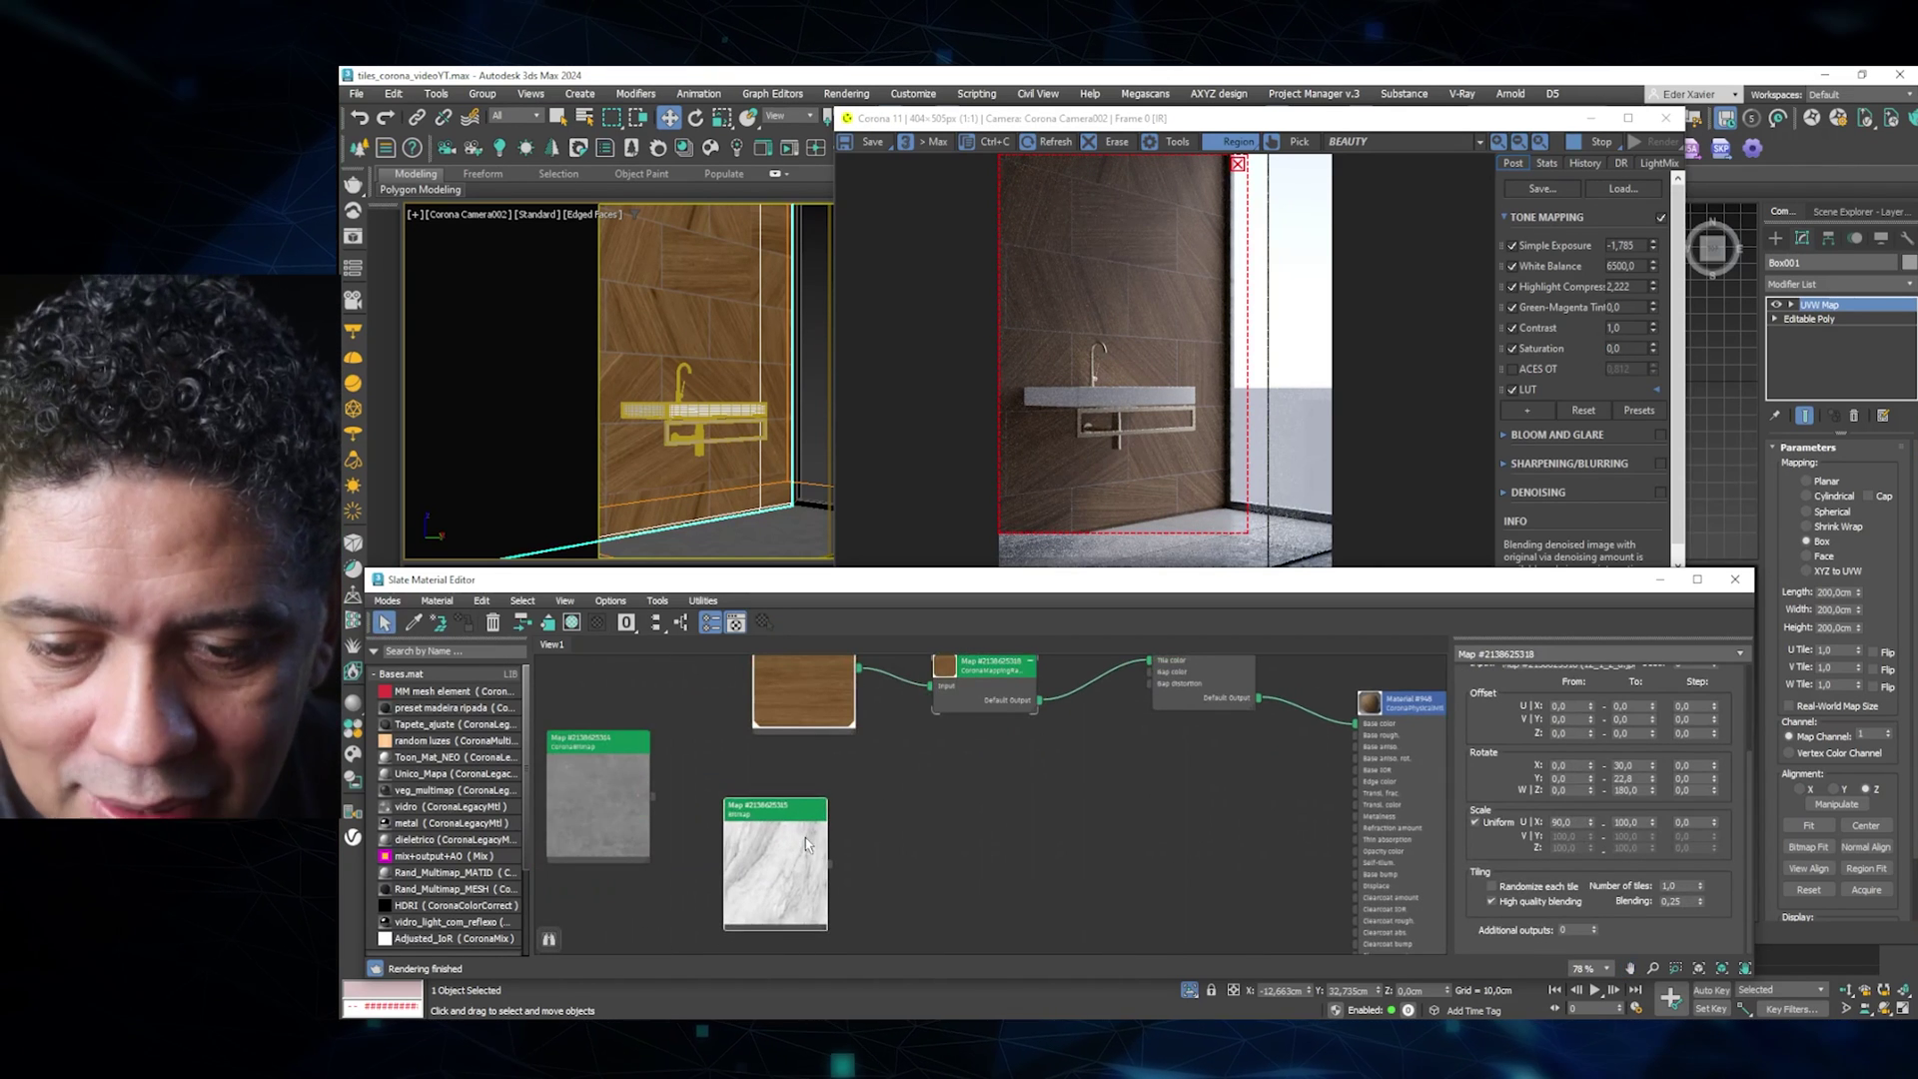
{"action": "double_click", "coordinate": [1626, 790]}
{"action": "type", "text": "360"}
{"action": "key", "text": "Return"}
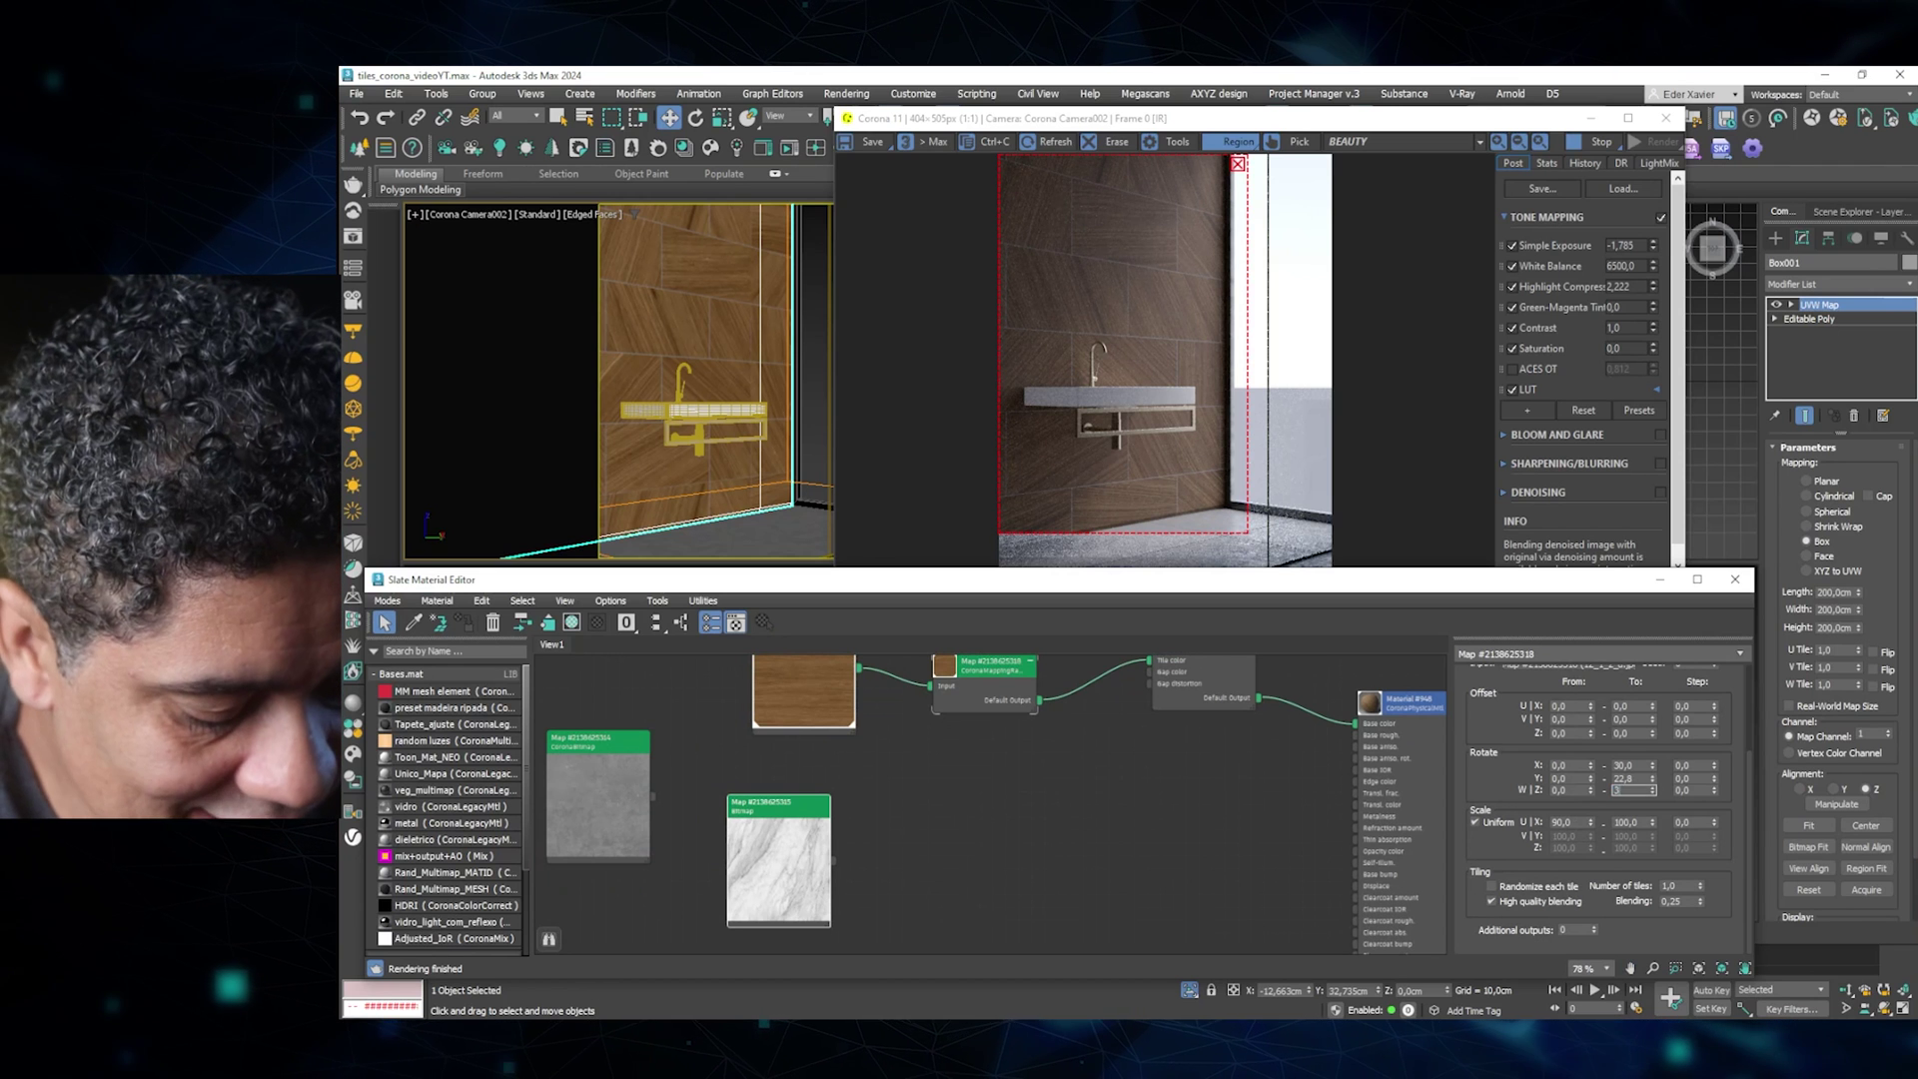
Set the W/Z rotation step to 90 and move the randomizer near the wood texture.
{"action": "middle_click_drag", "start_coordinate": [1149, 779], "coordinate": [1049, 844]}
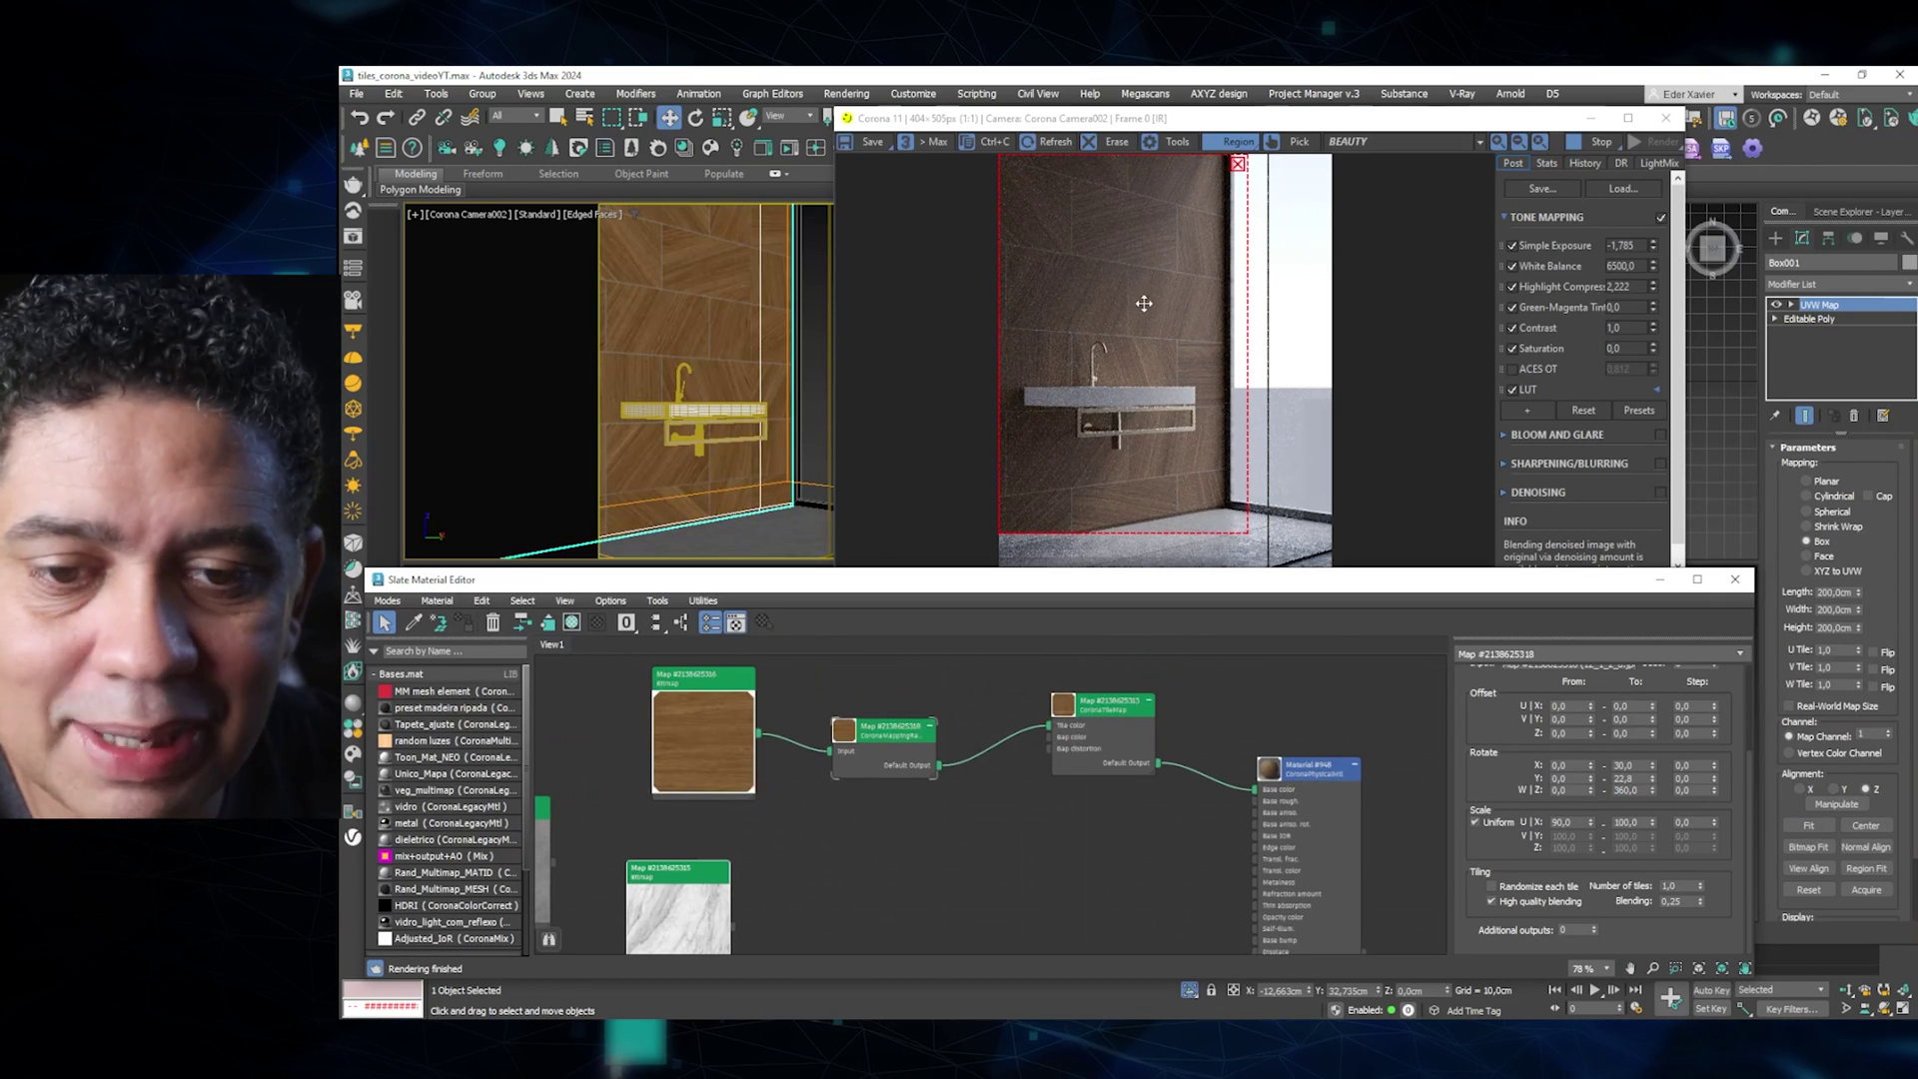
{"action": "double_click", "coordinate": [1682, 790]}
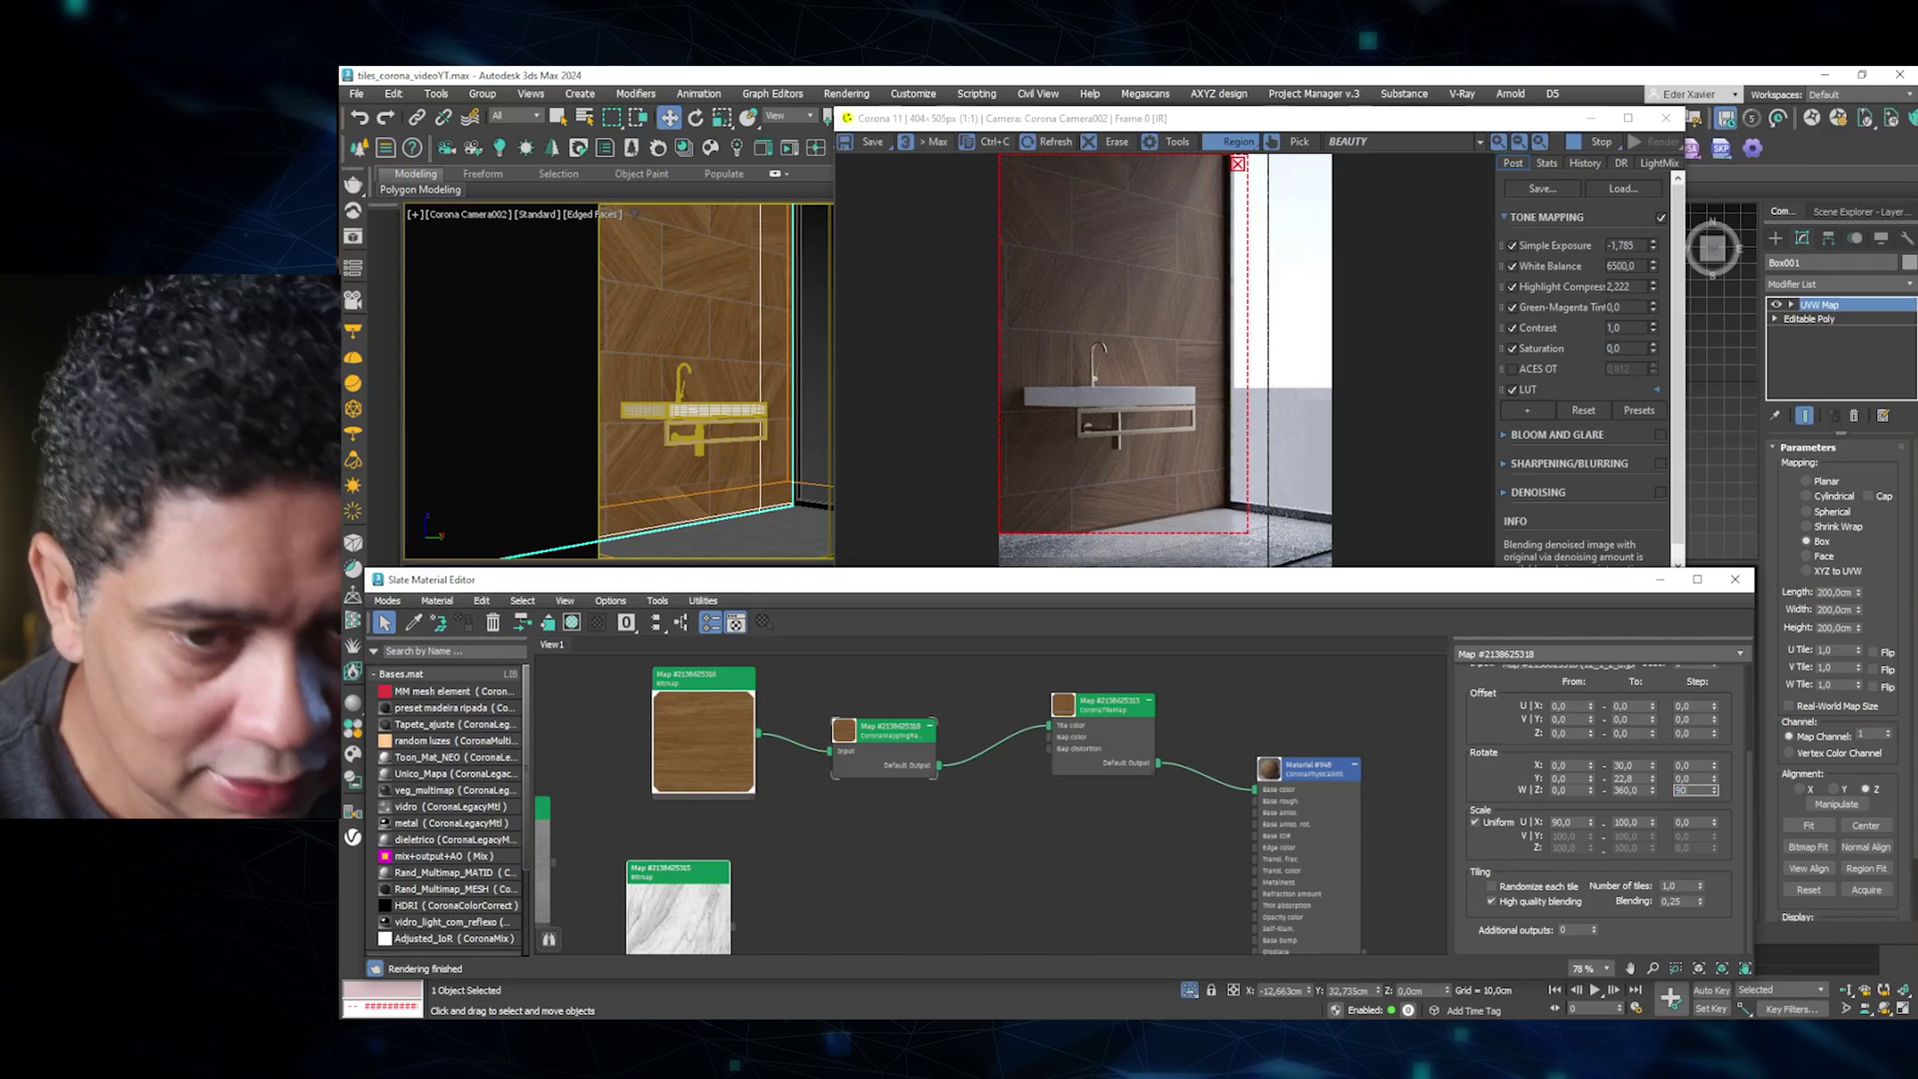
{"action": "type", "text": "90"}
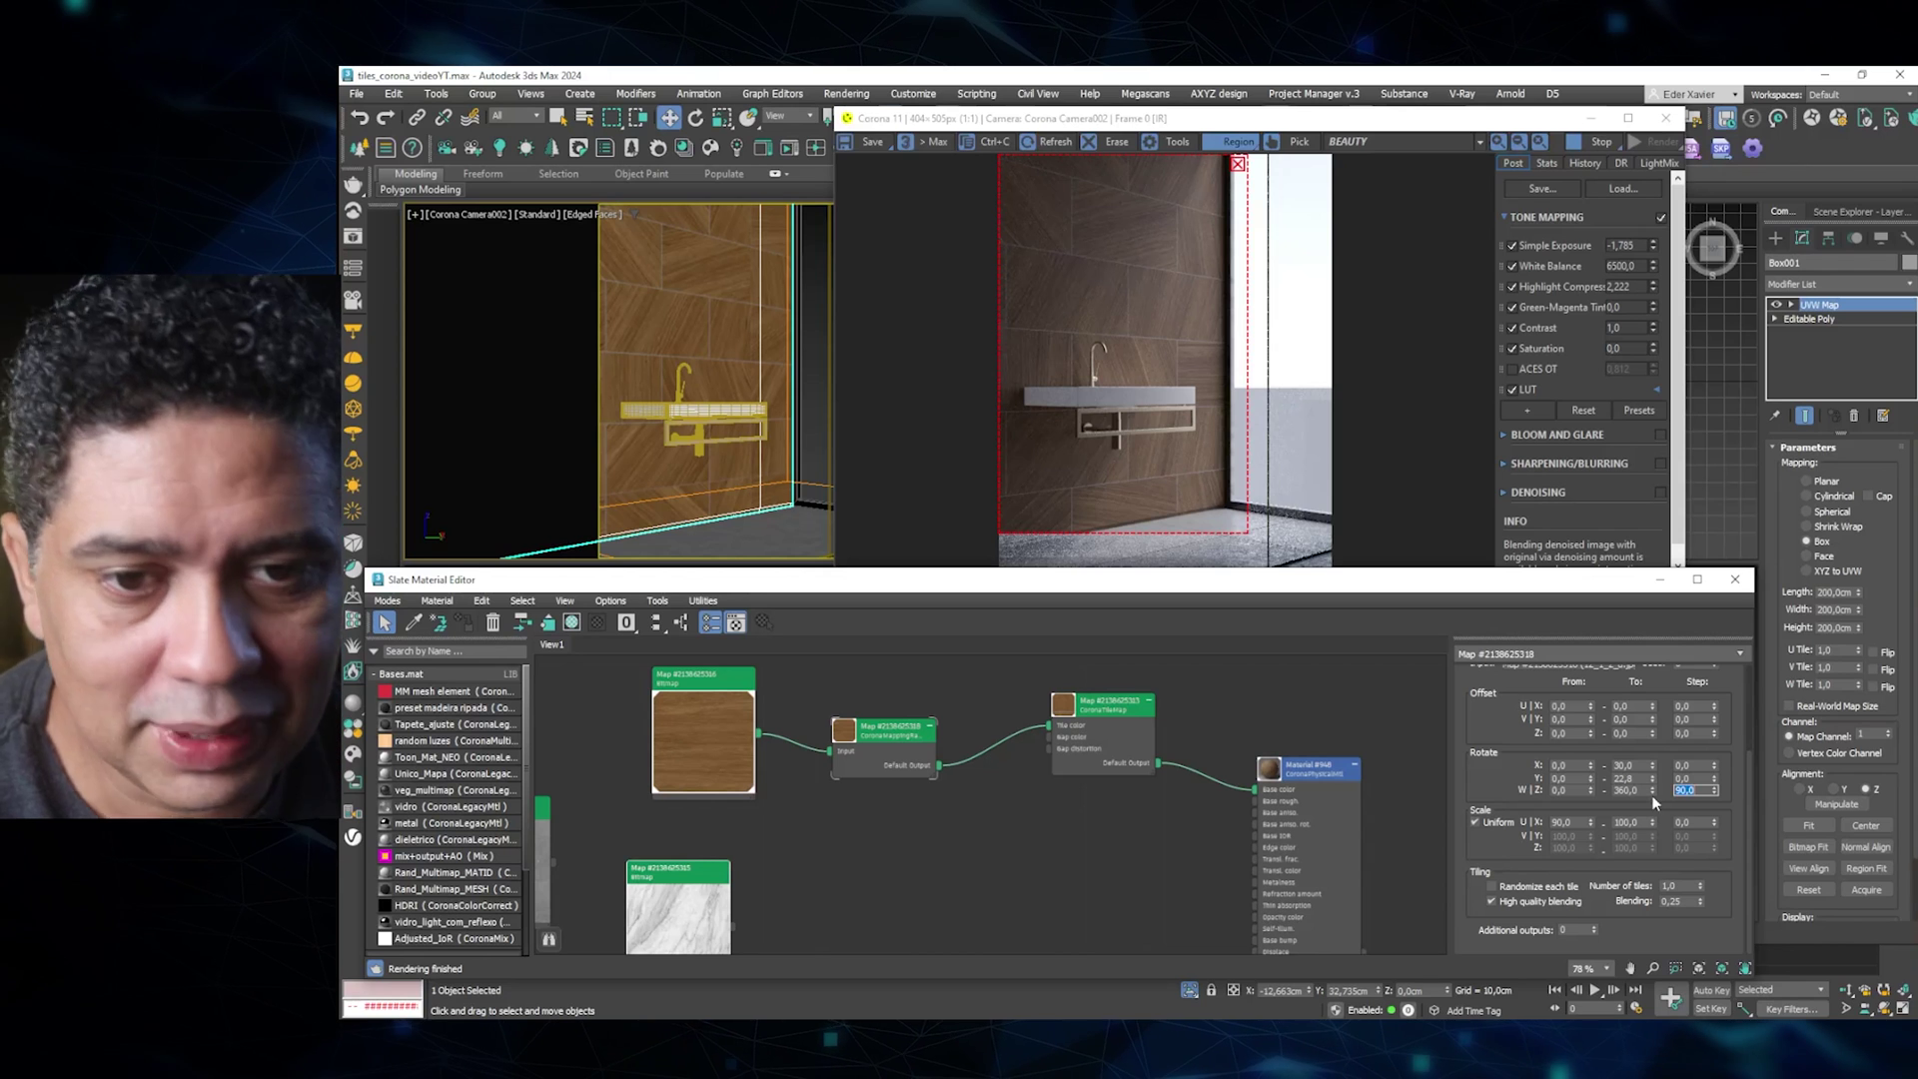
{"action": "key", "text": "Return"}
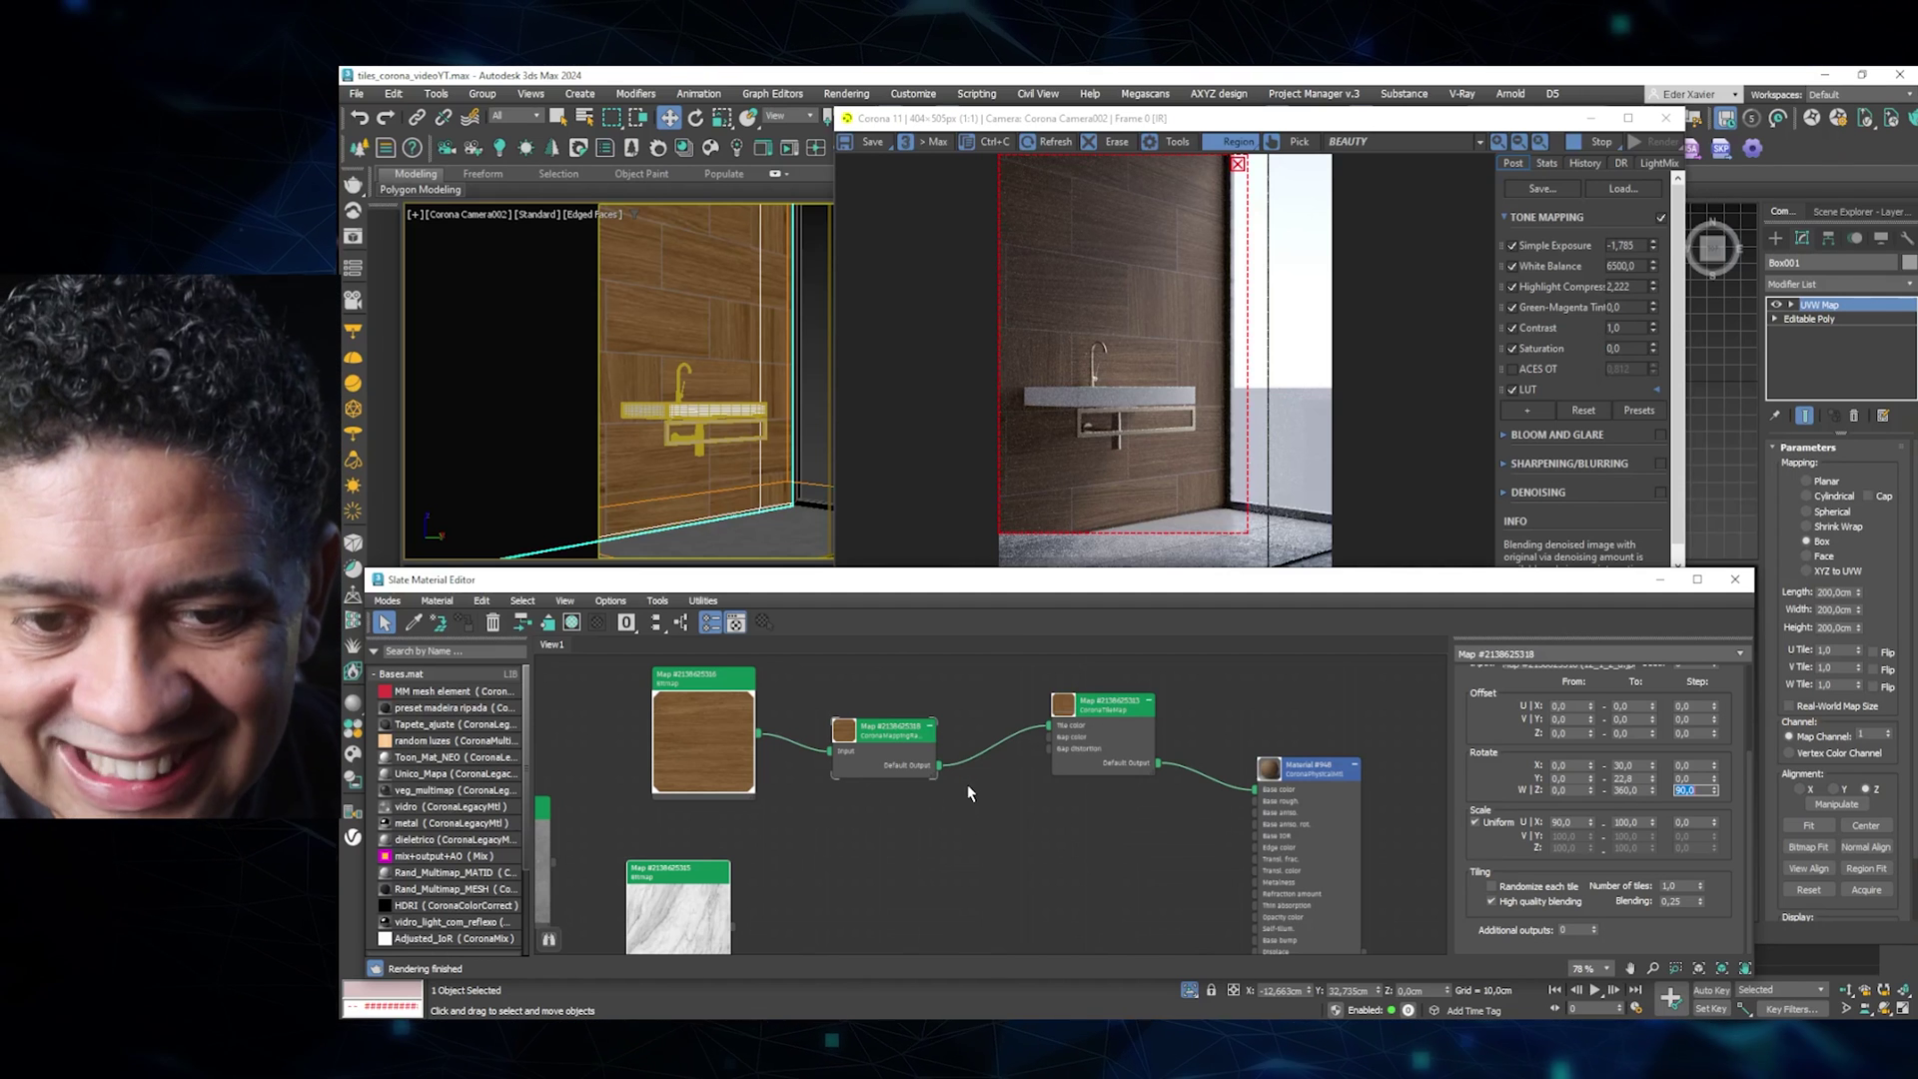
{"action": "scroll", "coordinate": [966, 784], "scroll_direction": "down", "scroll_amount": 2}
{"action": "middle_click_drag", "start_coordinate": [1003, 764], "coordinate": [1035, 765]}
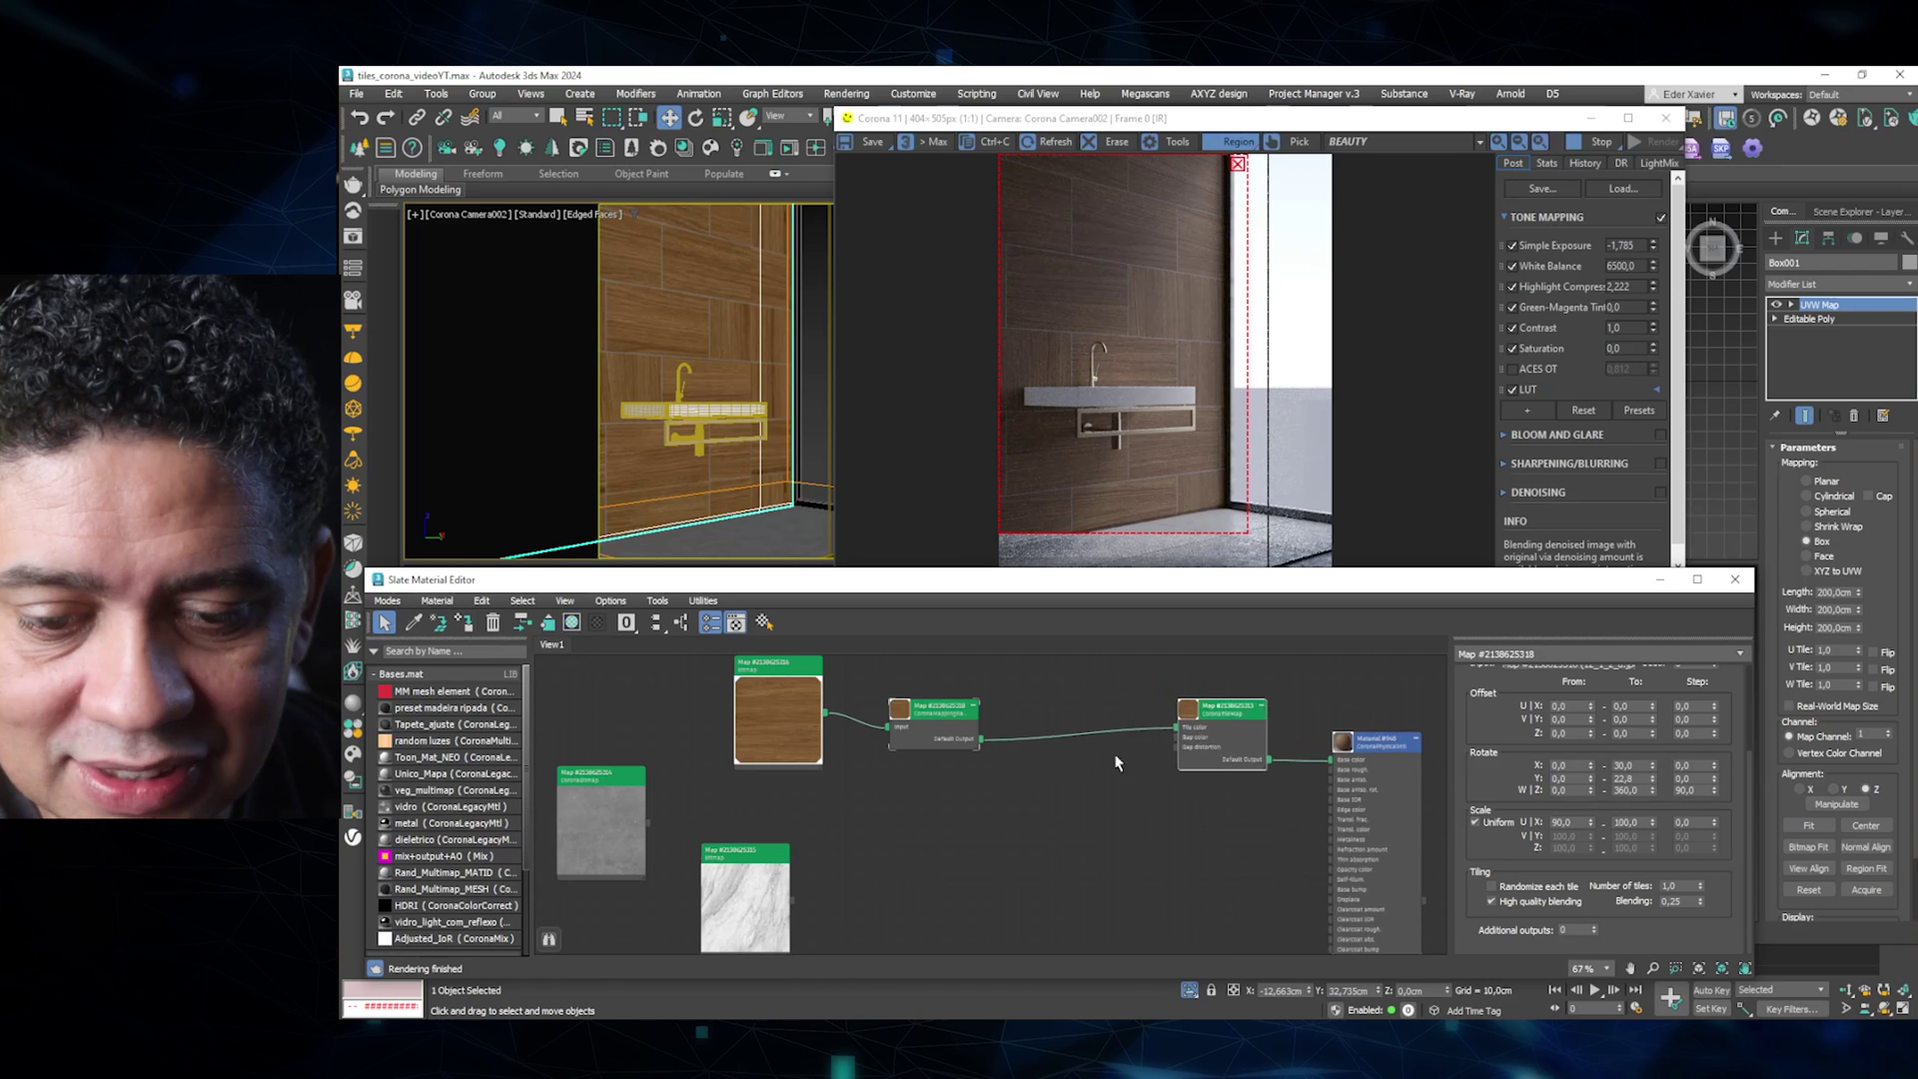
{"action": "left_click_drag", "start_coordinate": [763, 721], "coordinate": [752, 731]}
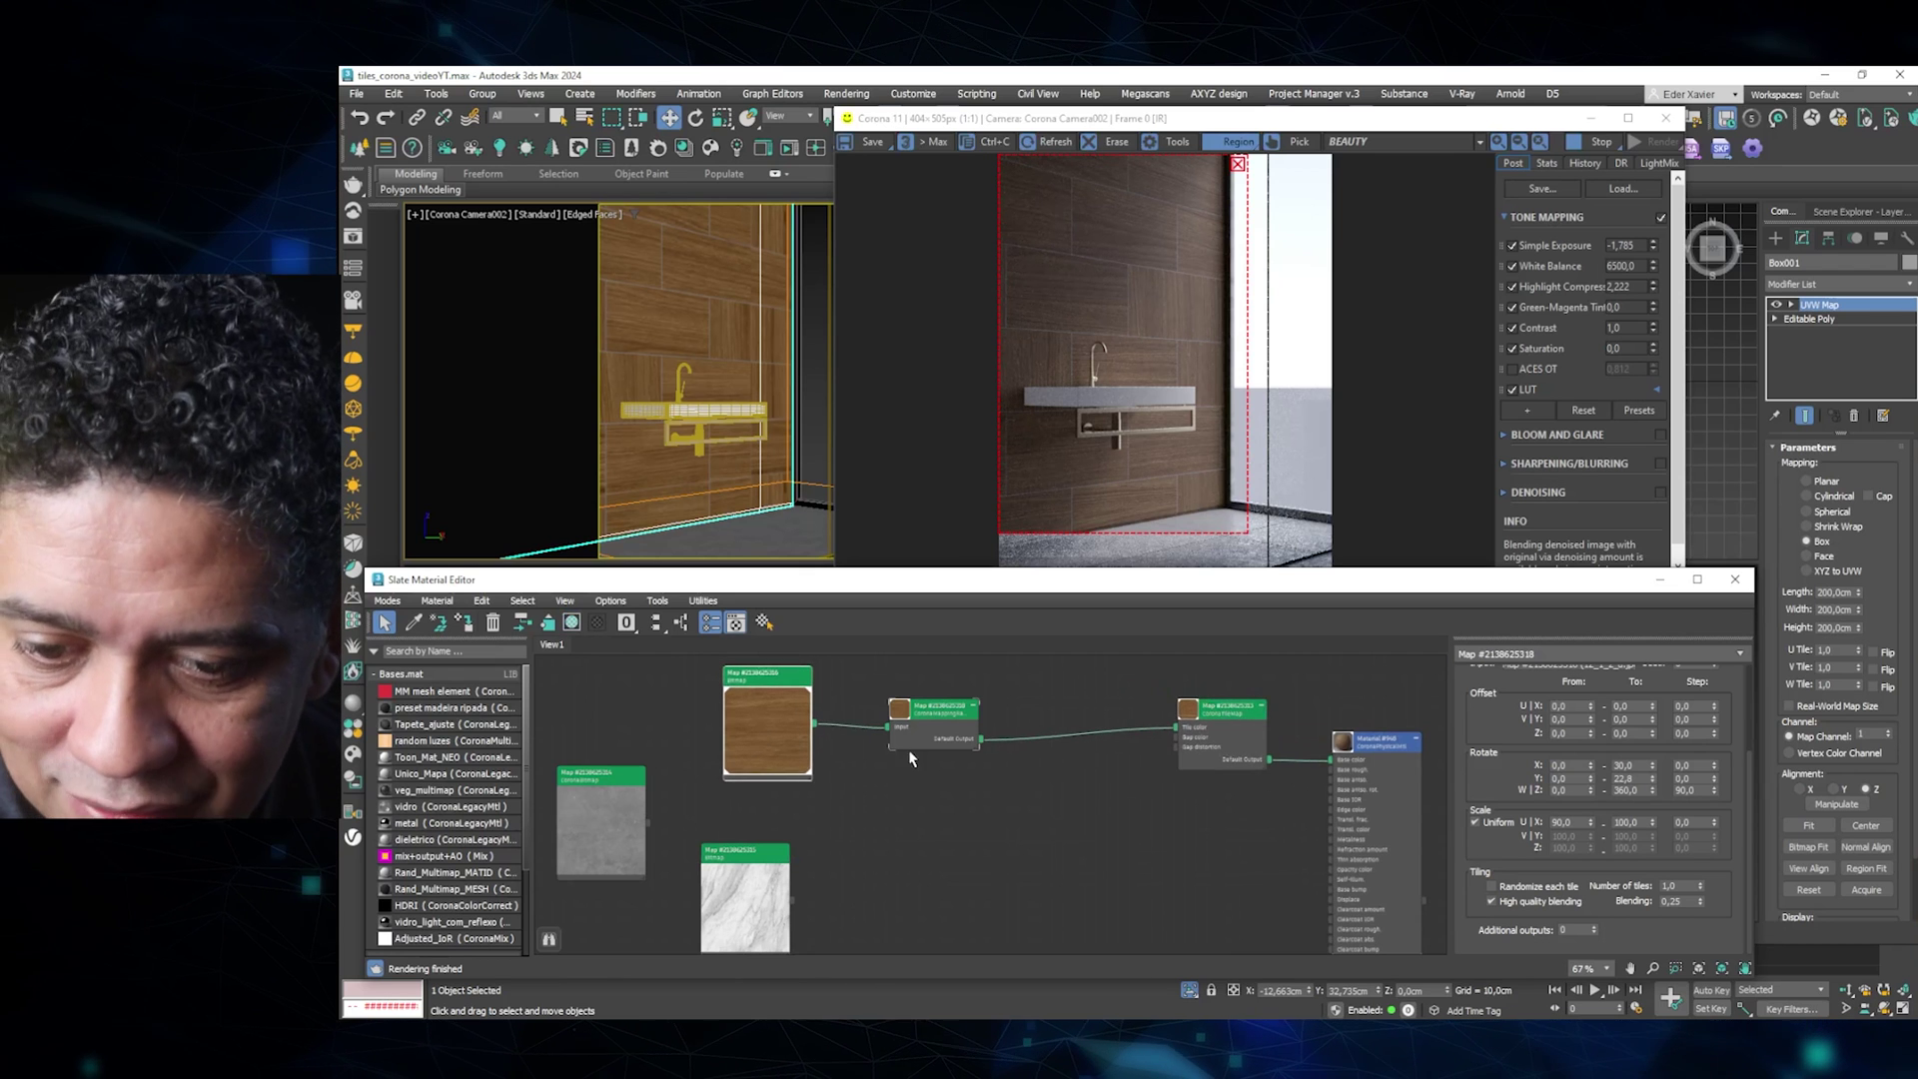
Add a CoronaMultiMap with the randomizer connected to its Color 1 input.
{"action": "left_click_drag", "start_coordinate": [908, 749], "coordinate": [863, 761]}
{"action": "left_click_drag", "start_coordinate": [998, 703], "coordinate": [1003, 699]}
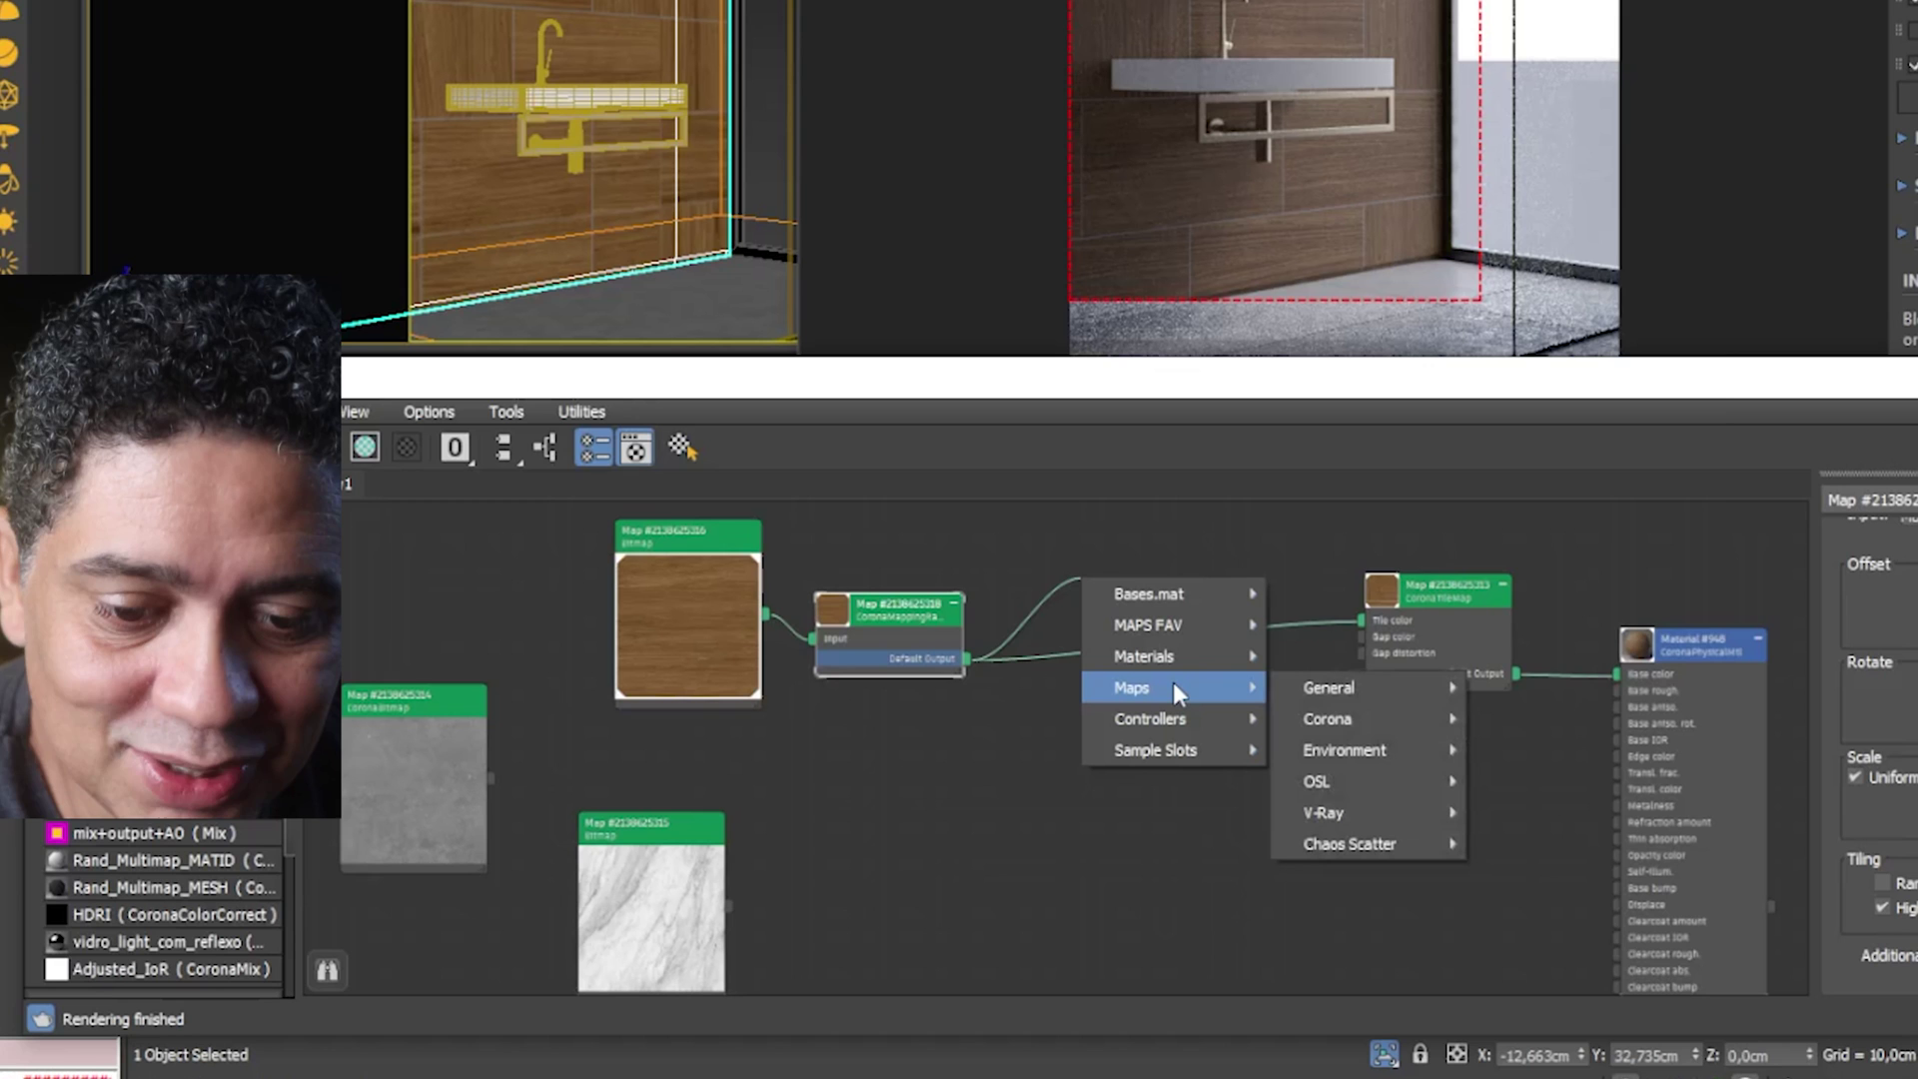
{"action": "mouse_move", "coordinate": [1327, 717]}
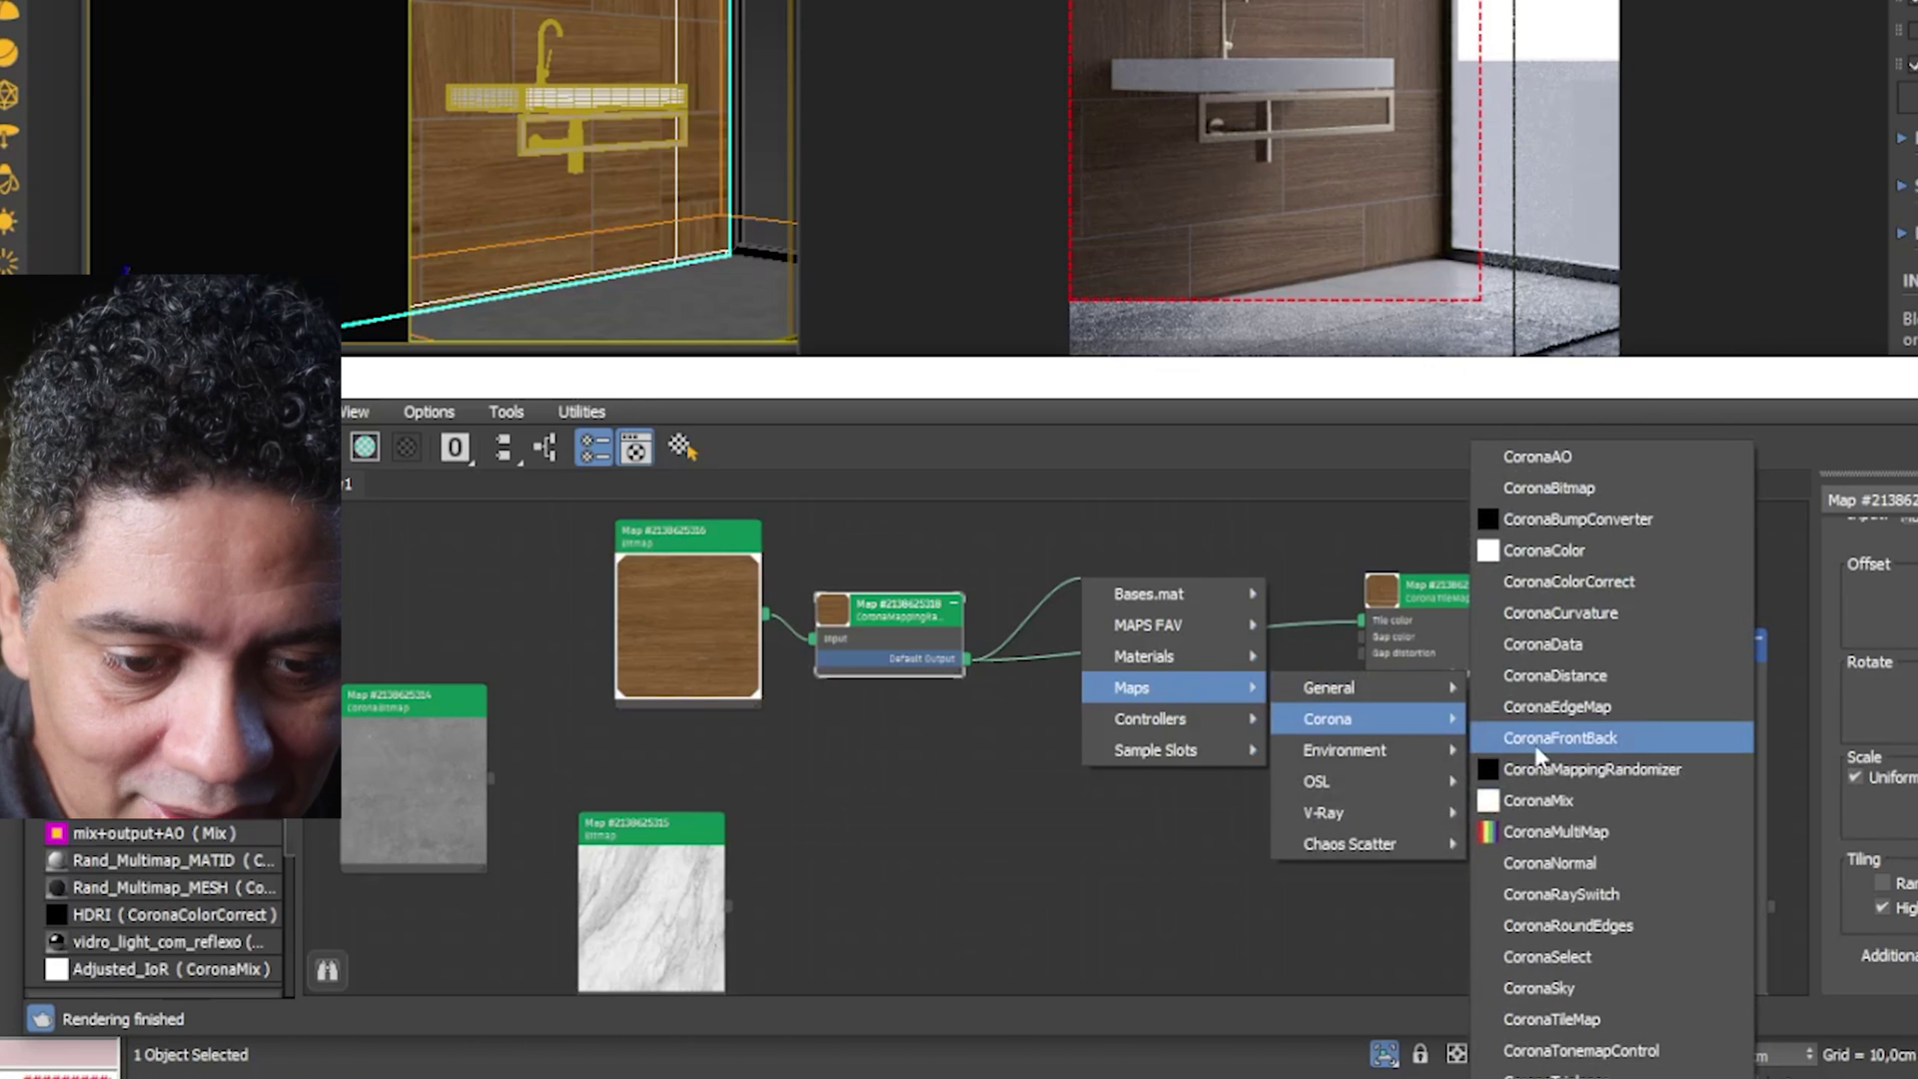
{"action": "left_click", "coordinate": [1563, 832]}
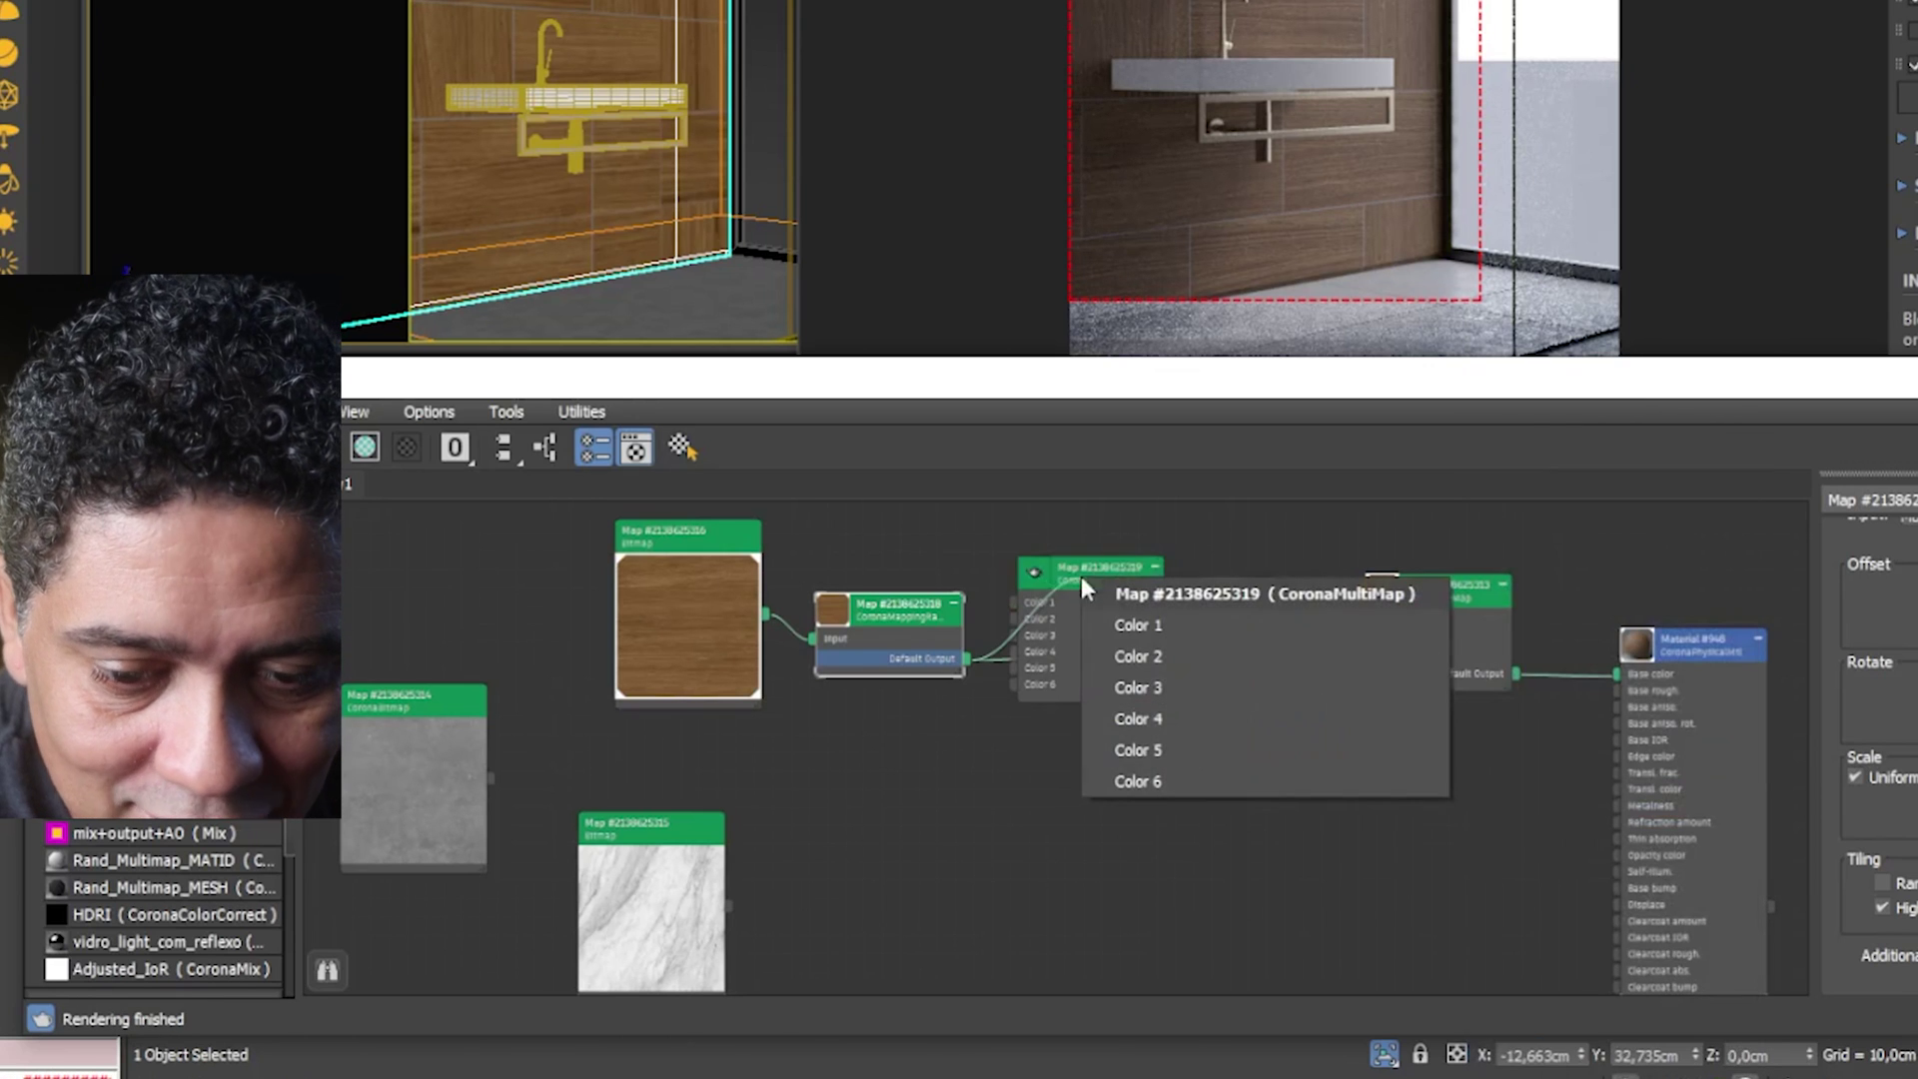
{"action": "left_click", "coordinate": [1139, 623]}
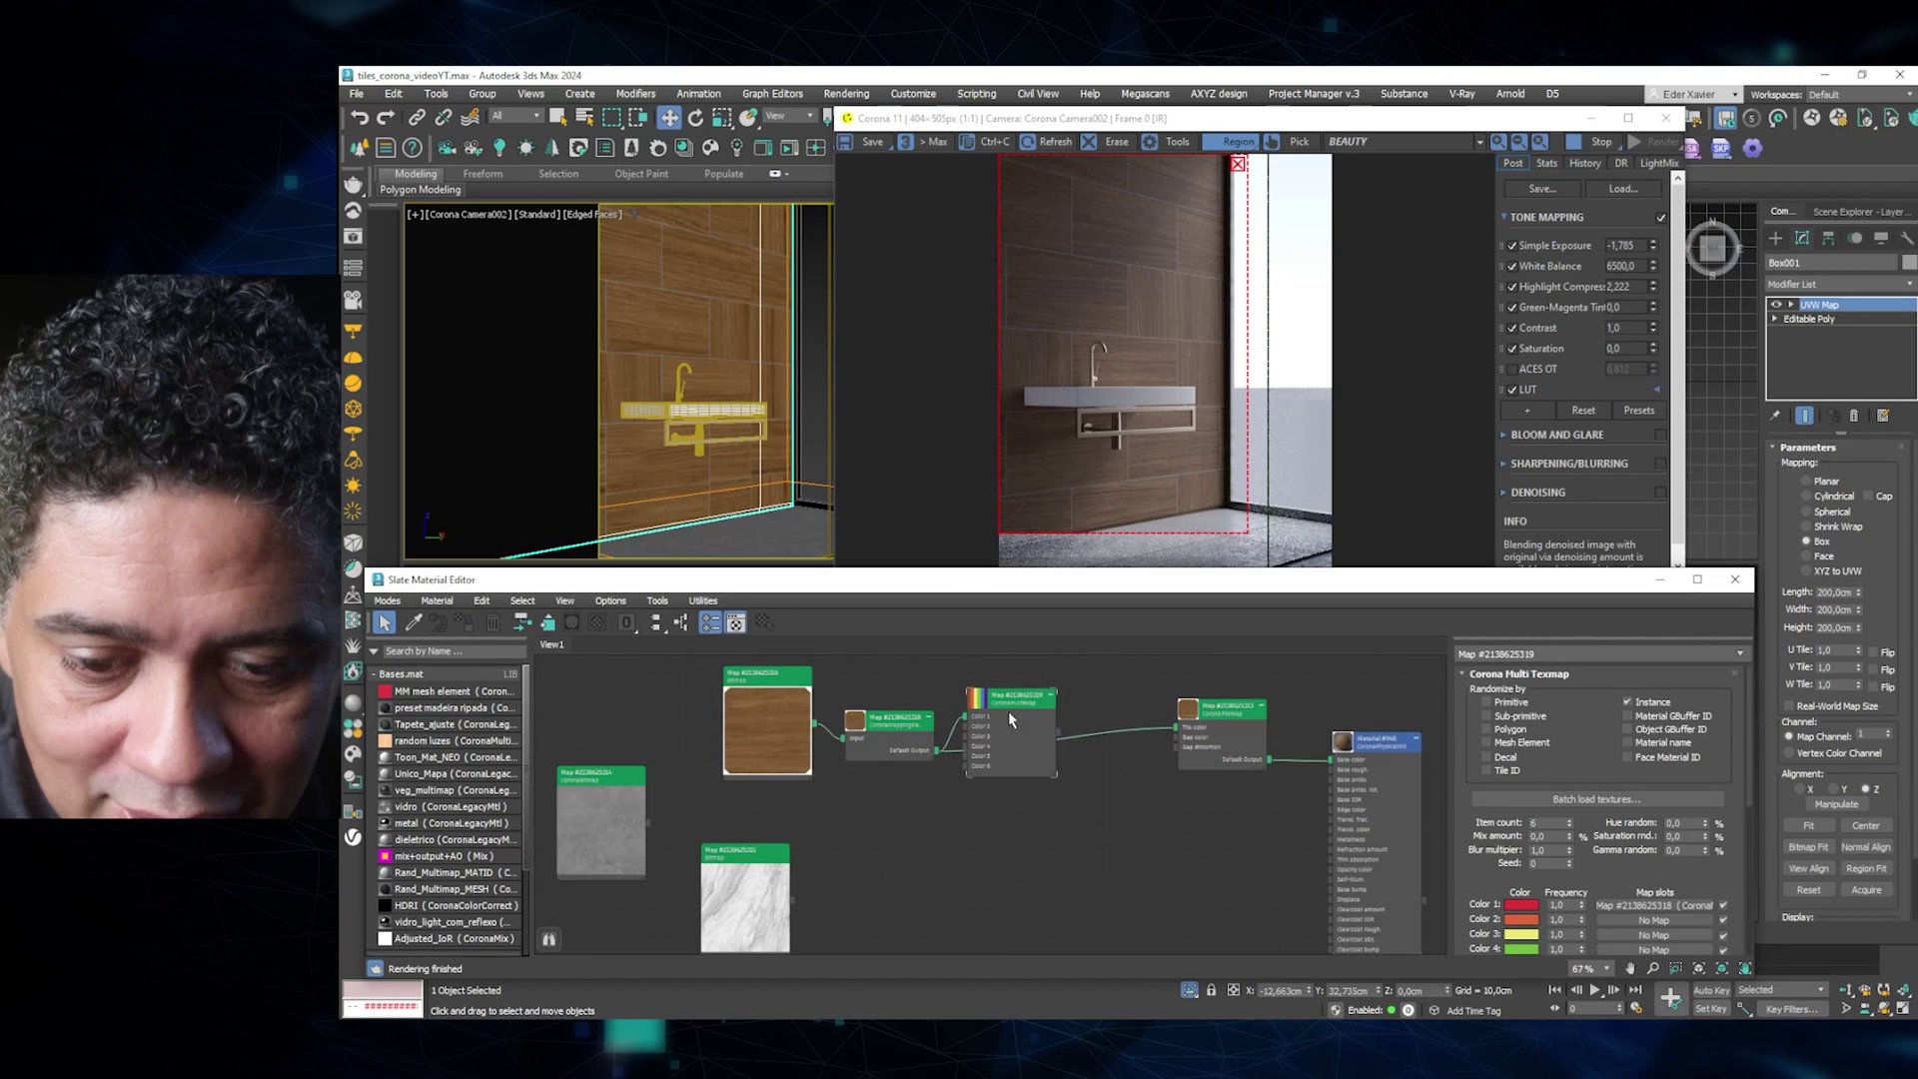
{"action": "left_click_drag", "start_coordinate": [999, 719], "coordinate": [1051, 709]}
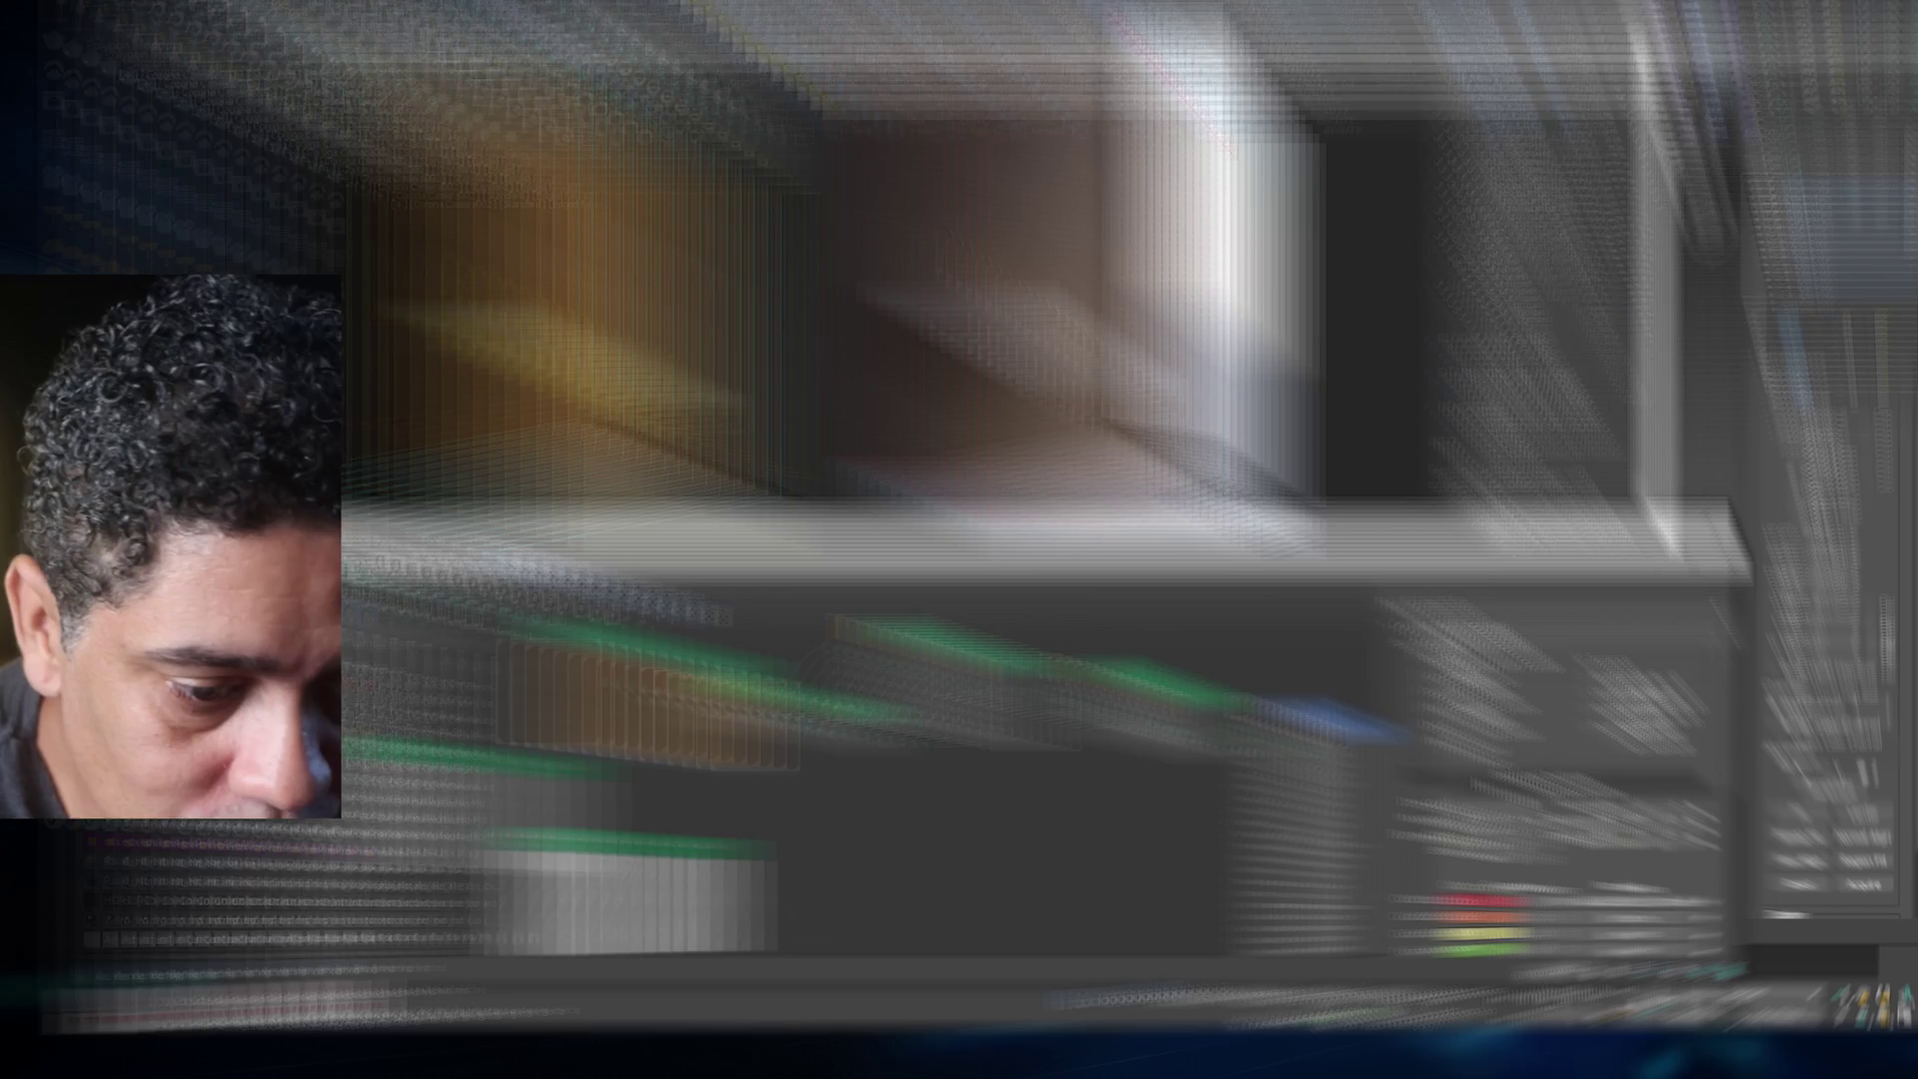
Set the MultiMap item count to 1 and wire it into the tile colour input.
{"action": "double_click", "coordinate": [1538, 822]}
{"action": "type", "text": "5"}
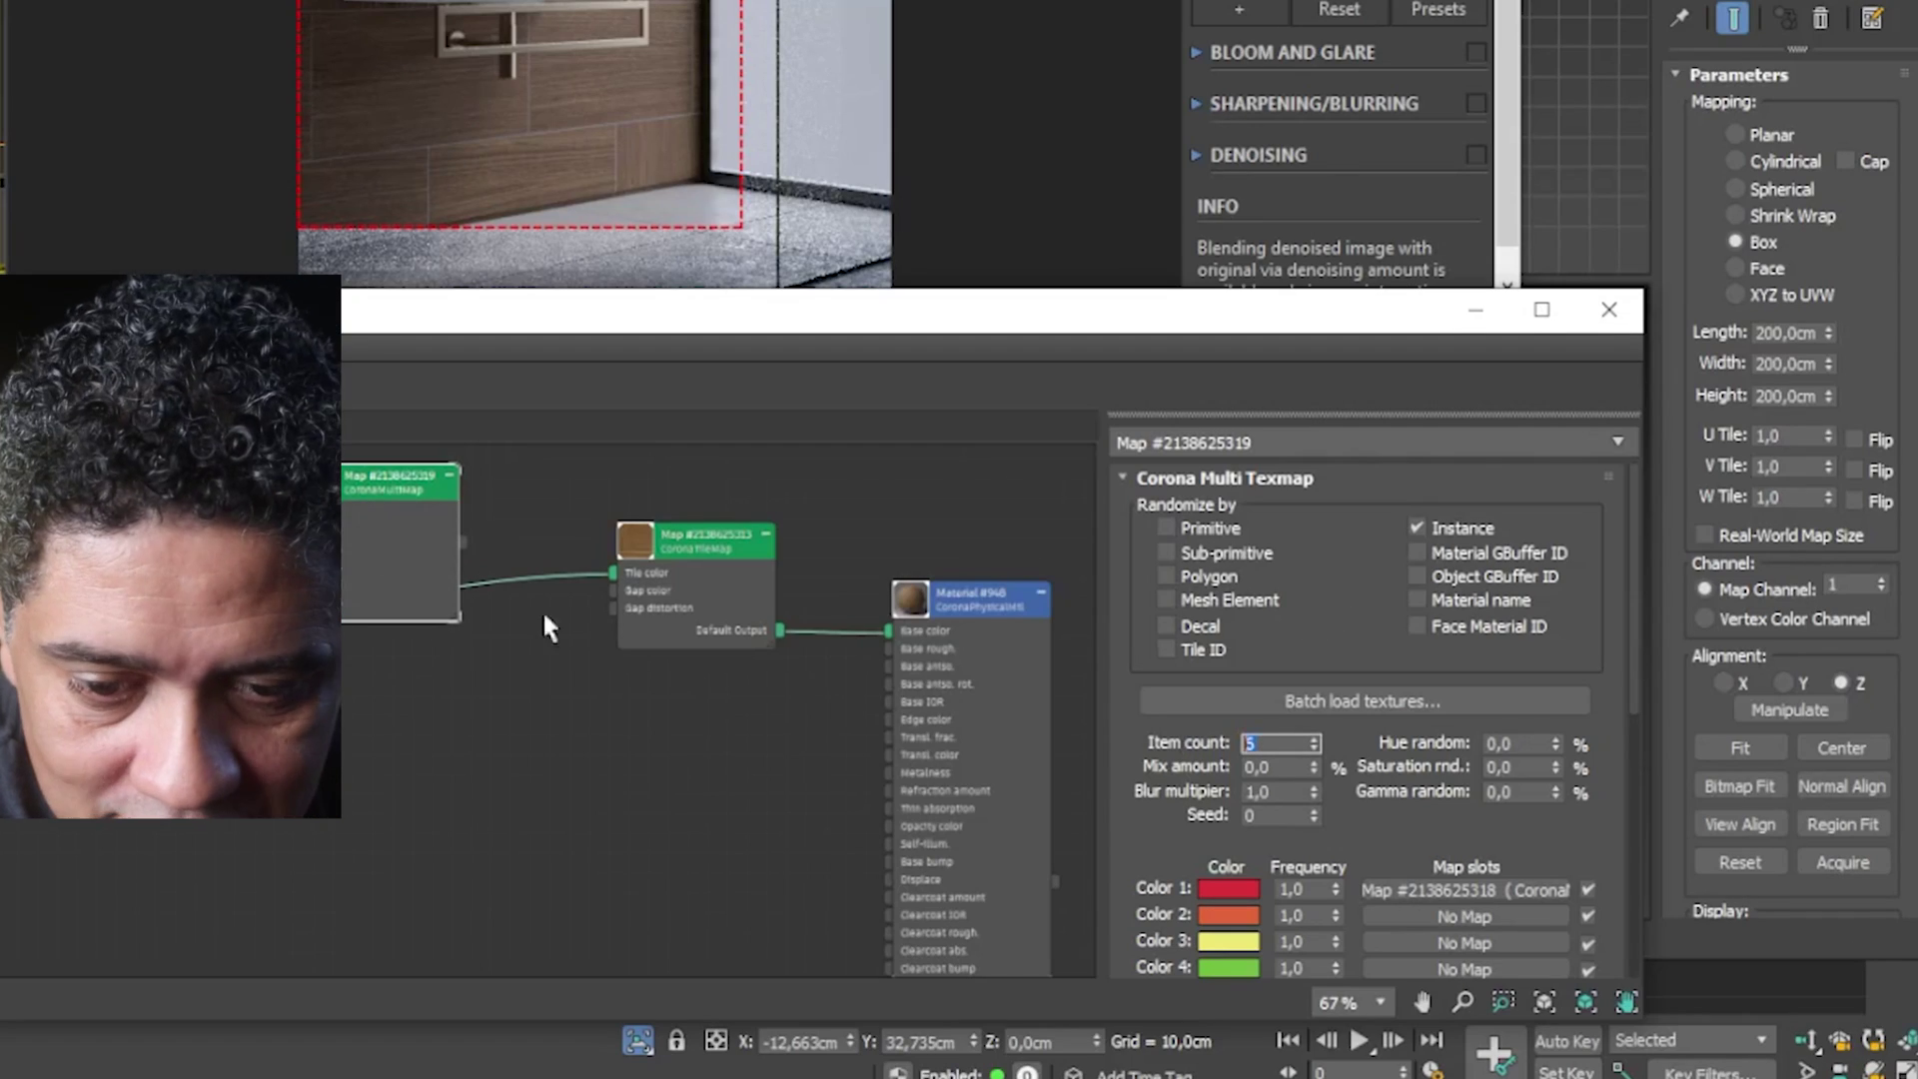
{"action": "type", "text": "1"}
{"action": "key", "text": "Return"}
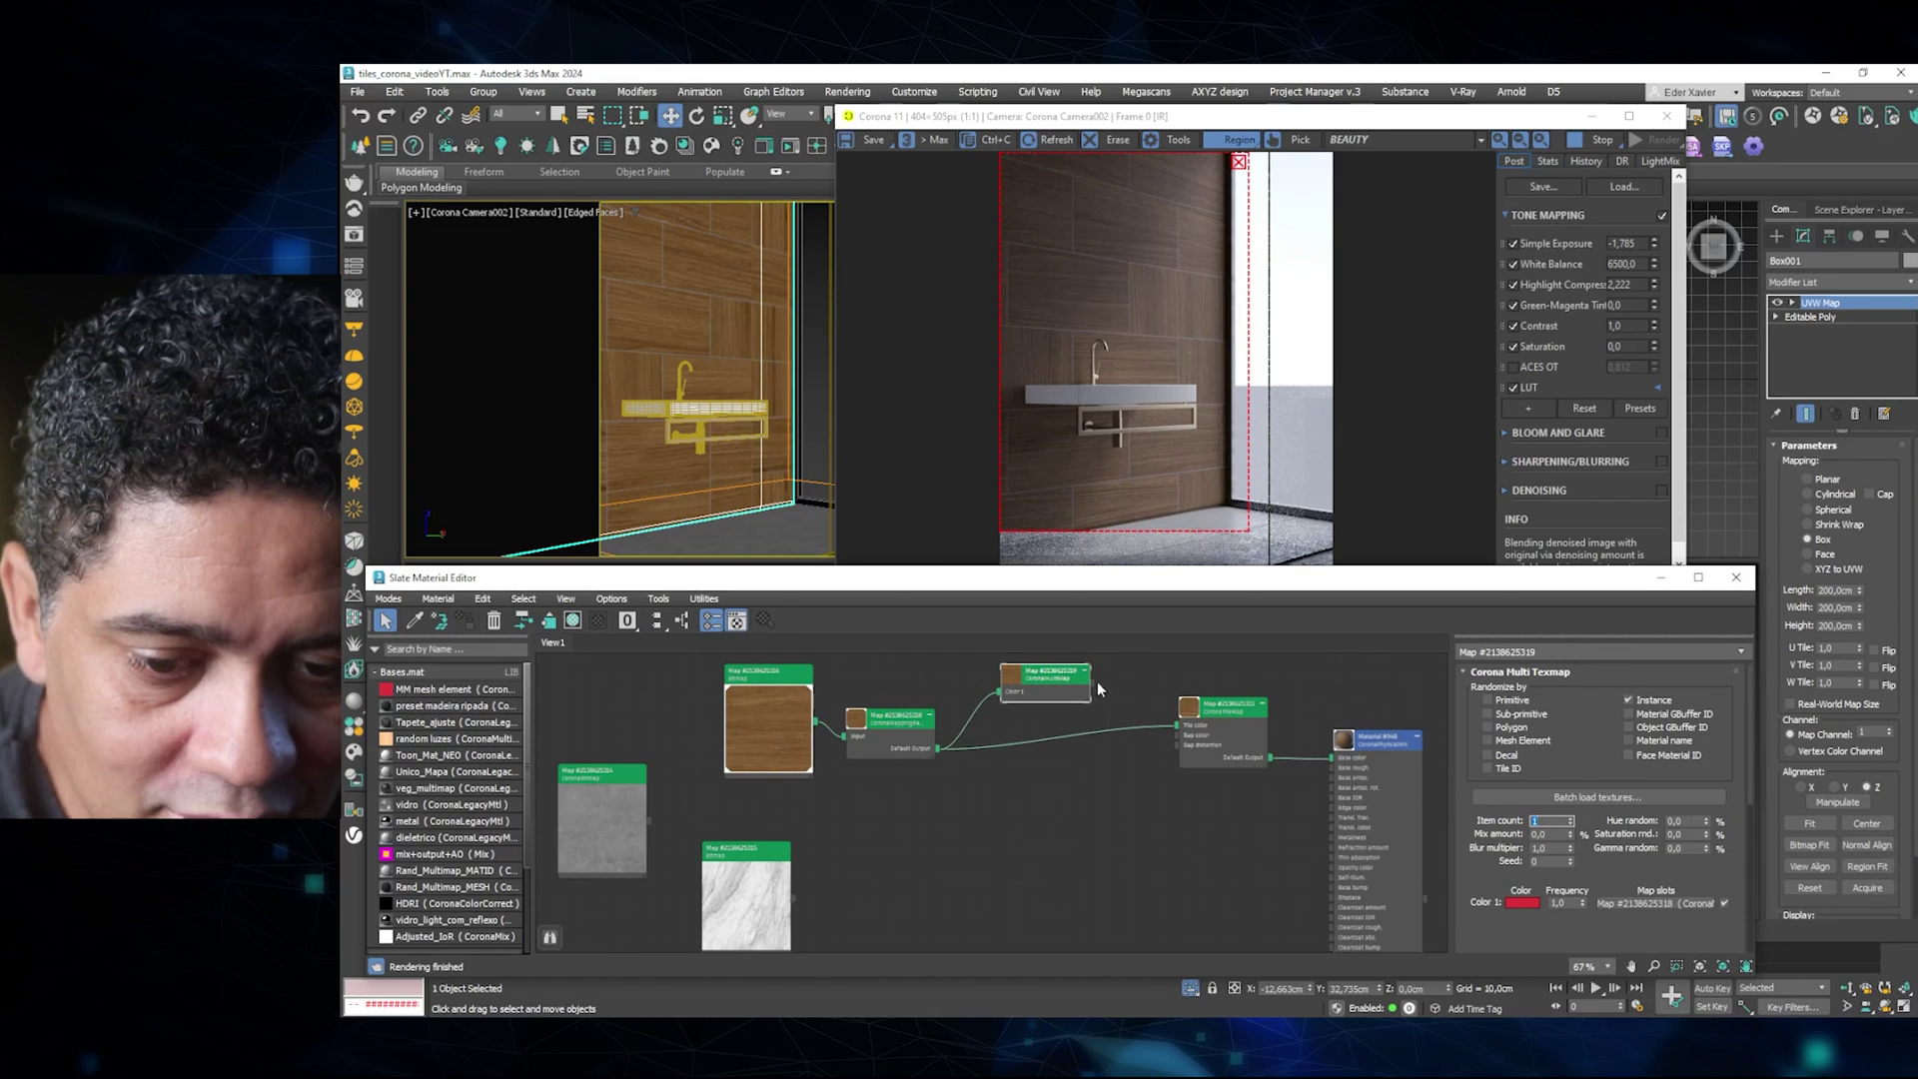
{"action": "left_click_drag", "start_coordinate": [1091, 685], "coordinate": [1177, 723]}
{"action": "left_click_drag", "start_coordinate": [1034, 696], "coordinate": [1046, 728]}
Switch the MultiMap from per-instance to per-Tile ID randomization with gamma randomness 2,0.
{"action": "middle_click_drag", "start_coordinate": [1077, 804], "coordinate": [1034, 798]}
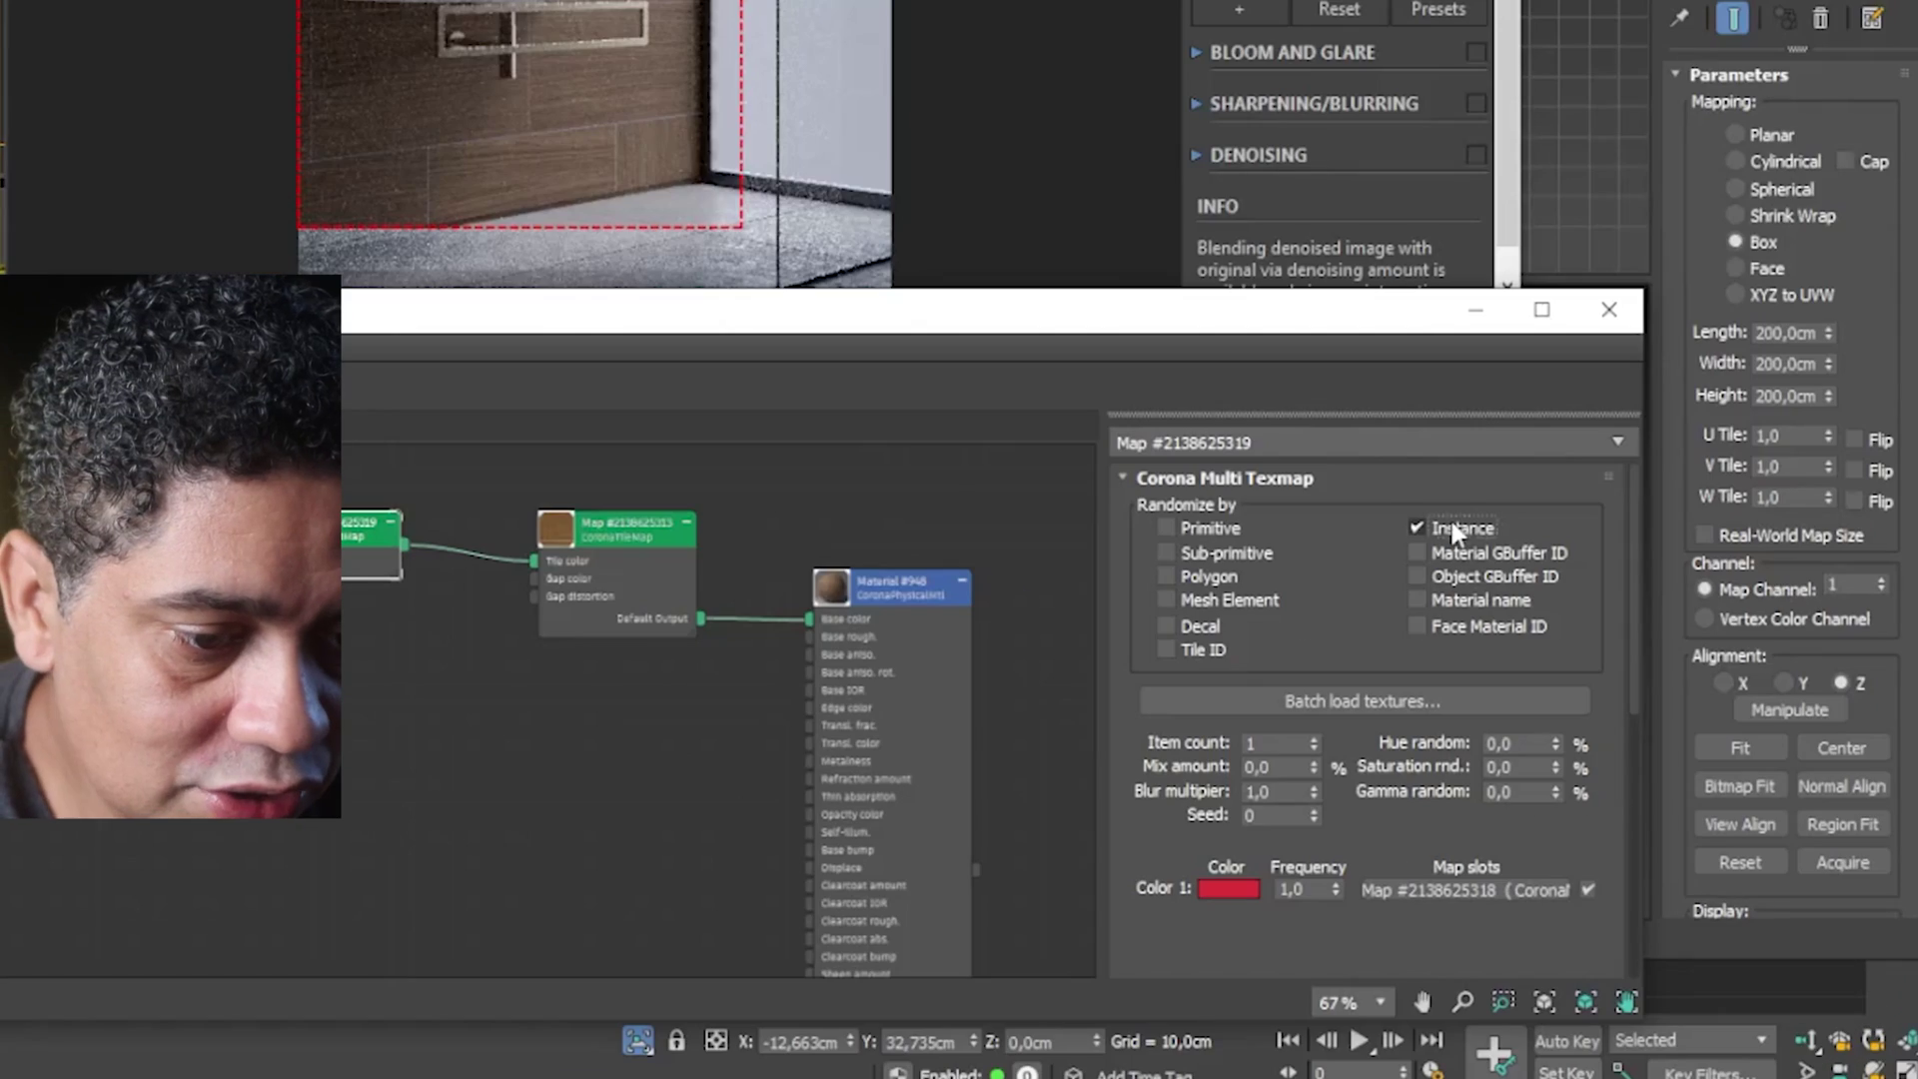
{"action": "left_click", "coordinate": [1443, 529]}
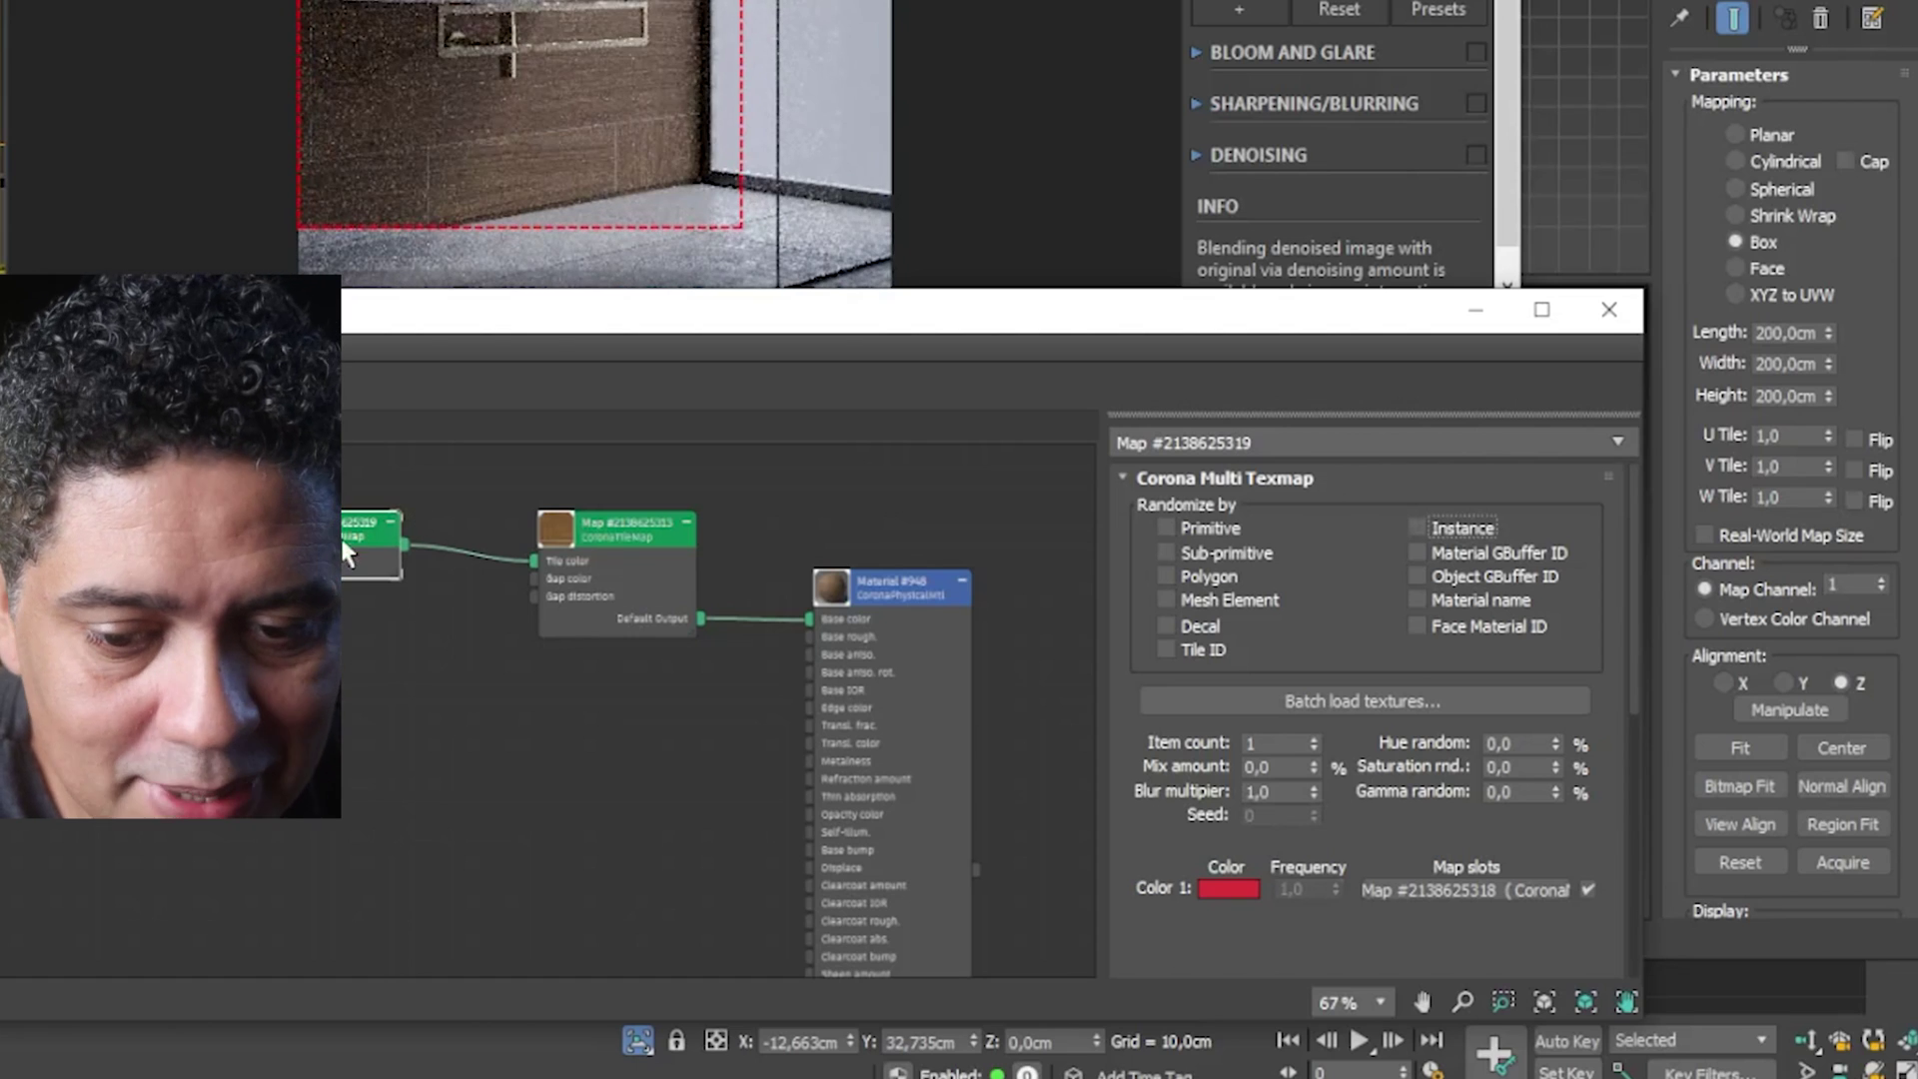
{"action": "left_click", "coordinate": [1203, 649]}
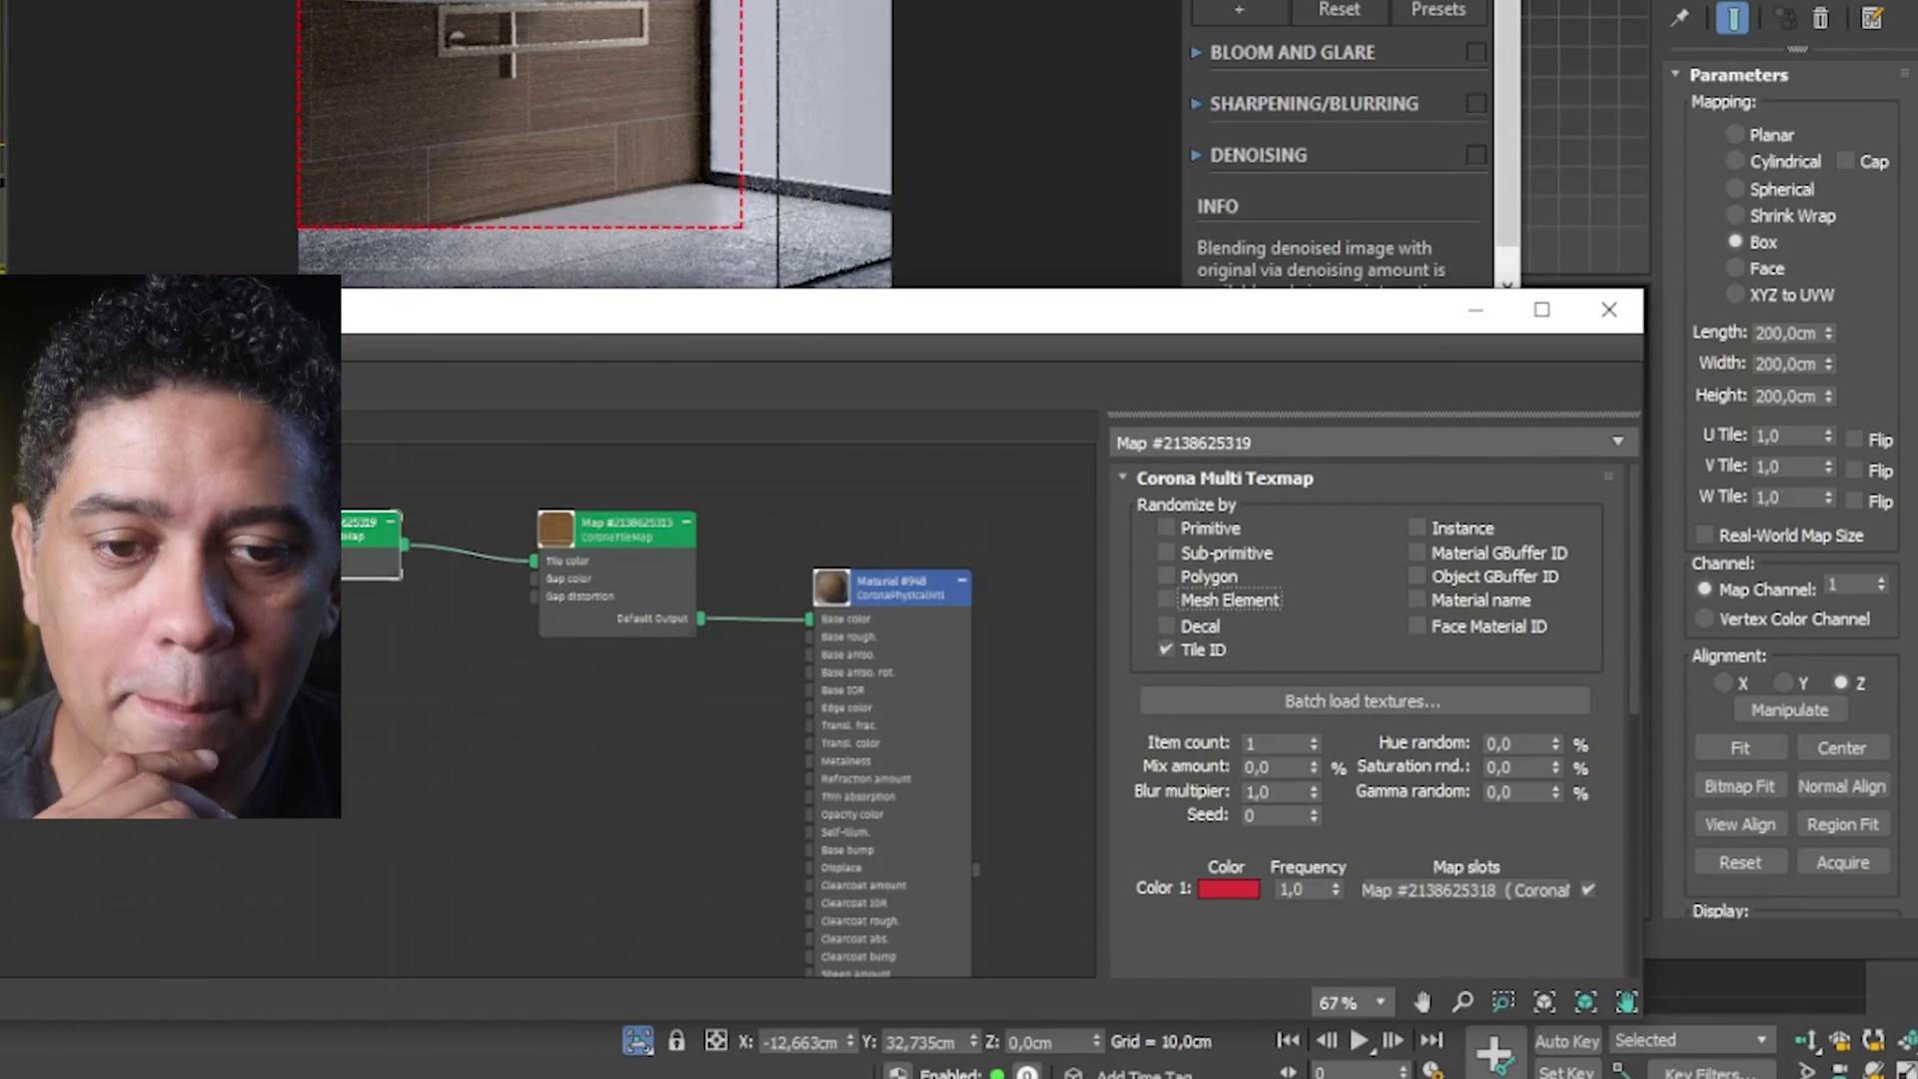
{"action": "type", "text": "2"}
{"action": "key", "text": "Return"}
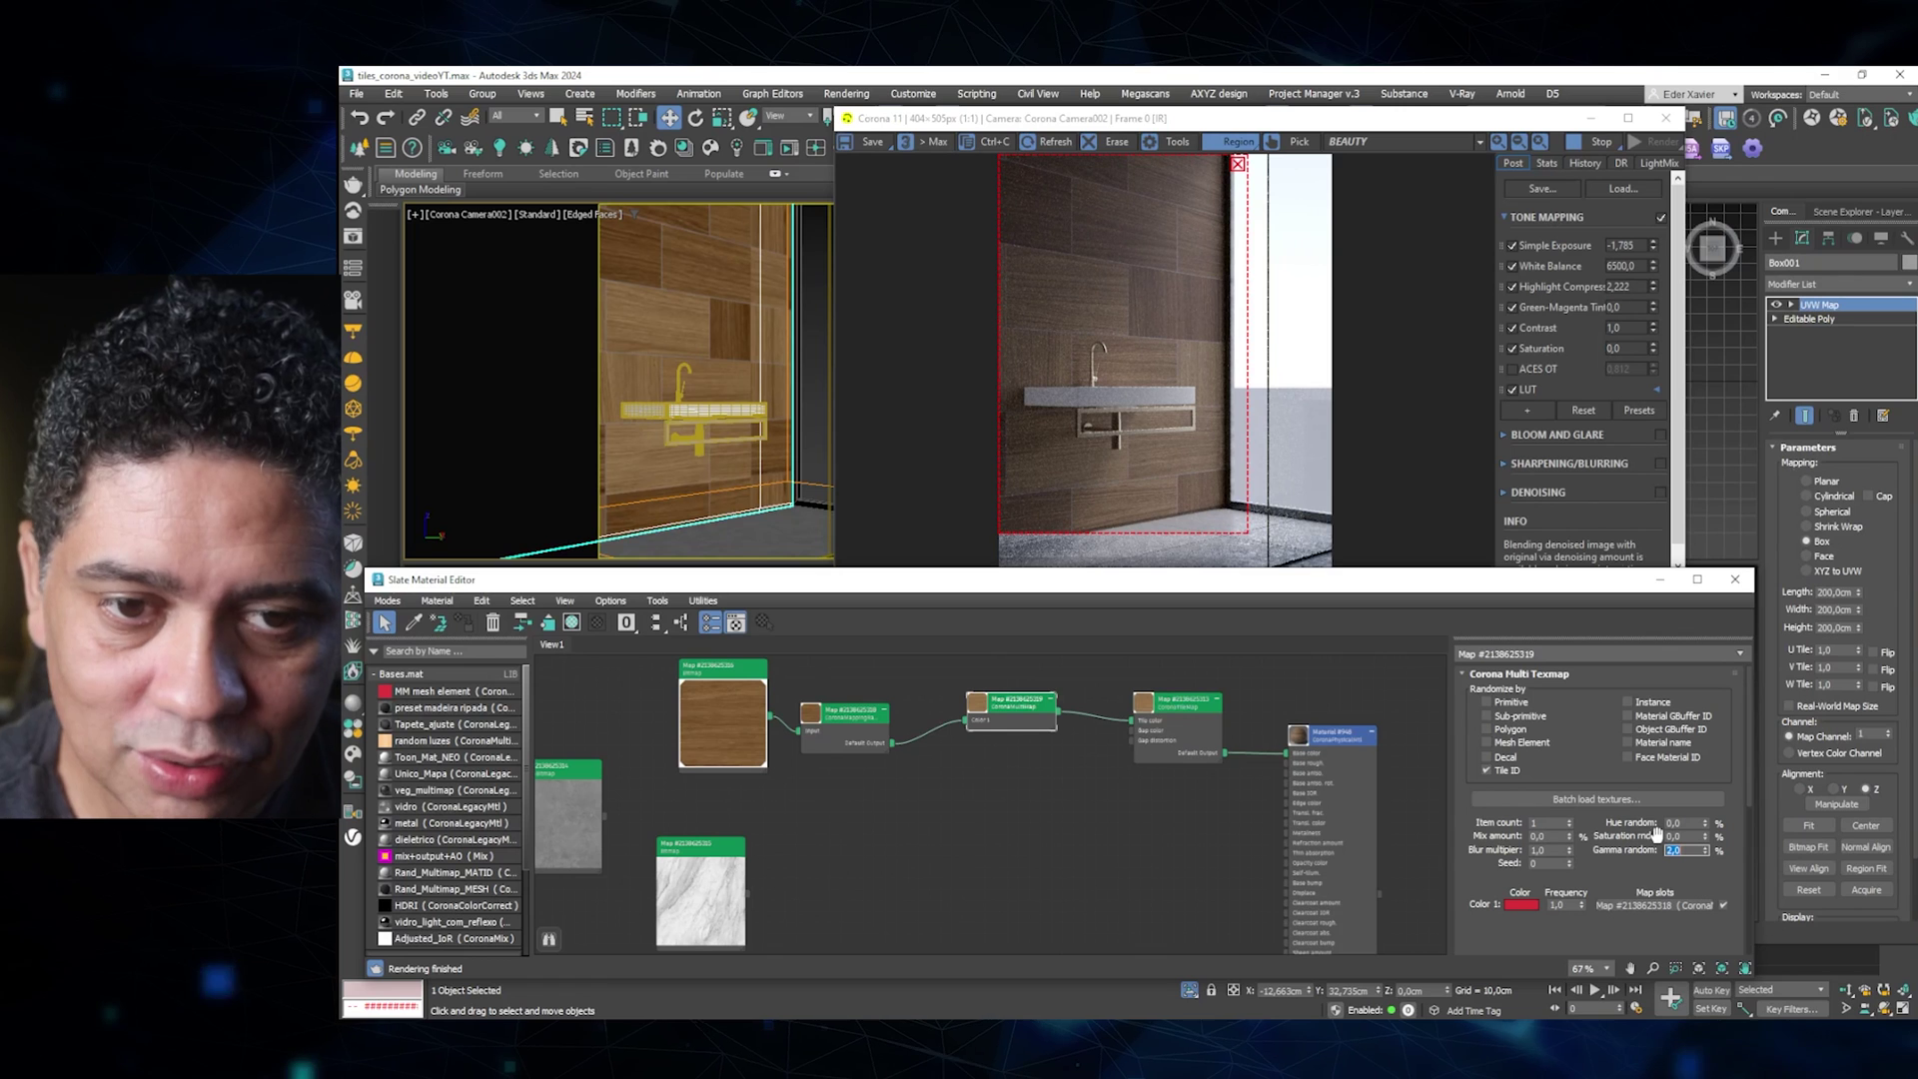
Set the CoronaTileMap's size multiplier to 0,05.
{"action": "double_click", "coordinate": [1203, 731]}
{"action": "left_click_drag", "start_coordinate": [1660, 711], "coordinate": [1652, 817]}
{"action": "double_click", "coordinate": [1587, 751]}
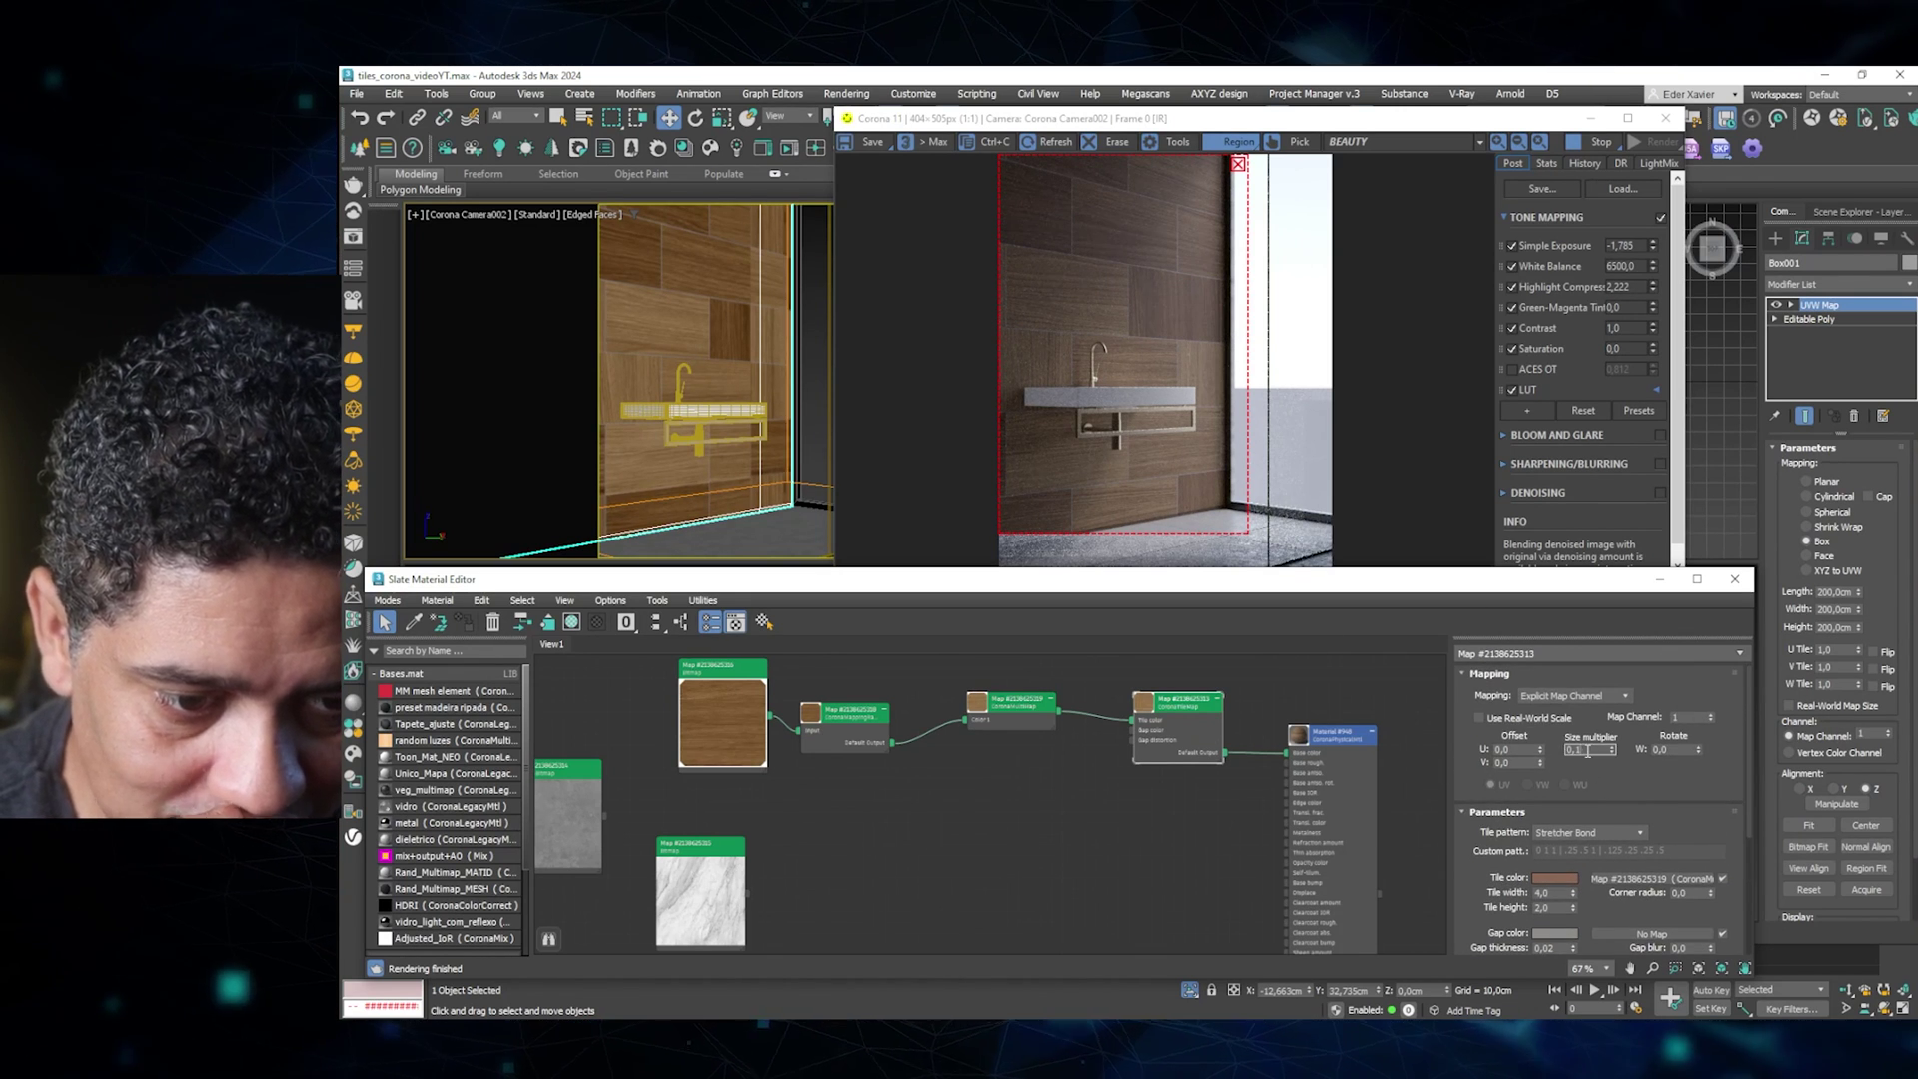
{"action": "key", "text": "Return"}
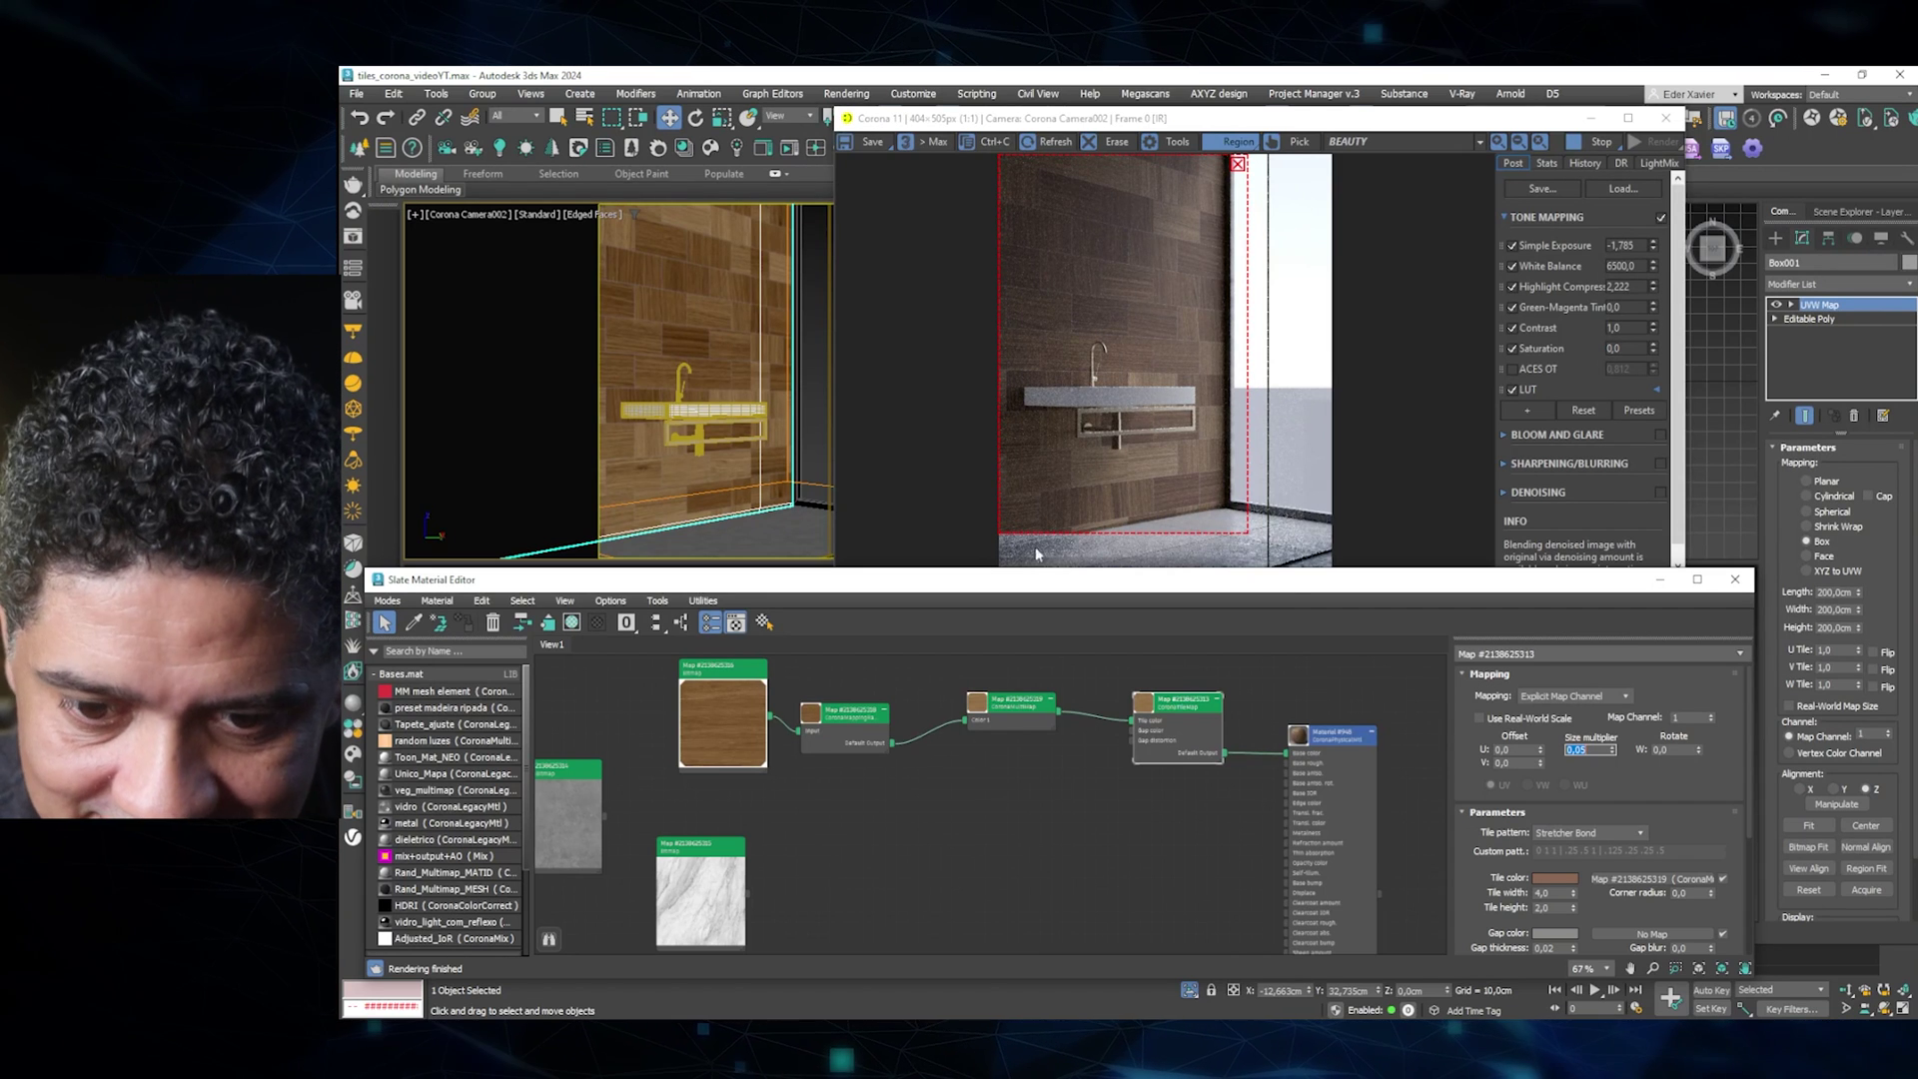
{"action": "middle_click_drag", "start_coordinate": [865, 789], "coordinate": [856, 789]}
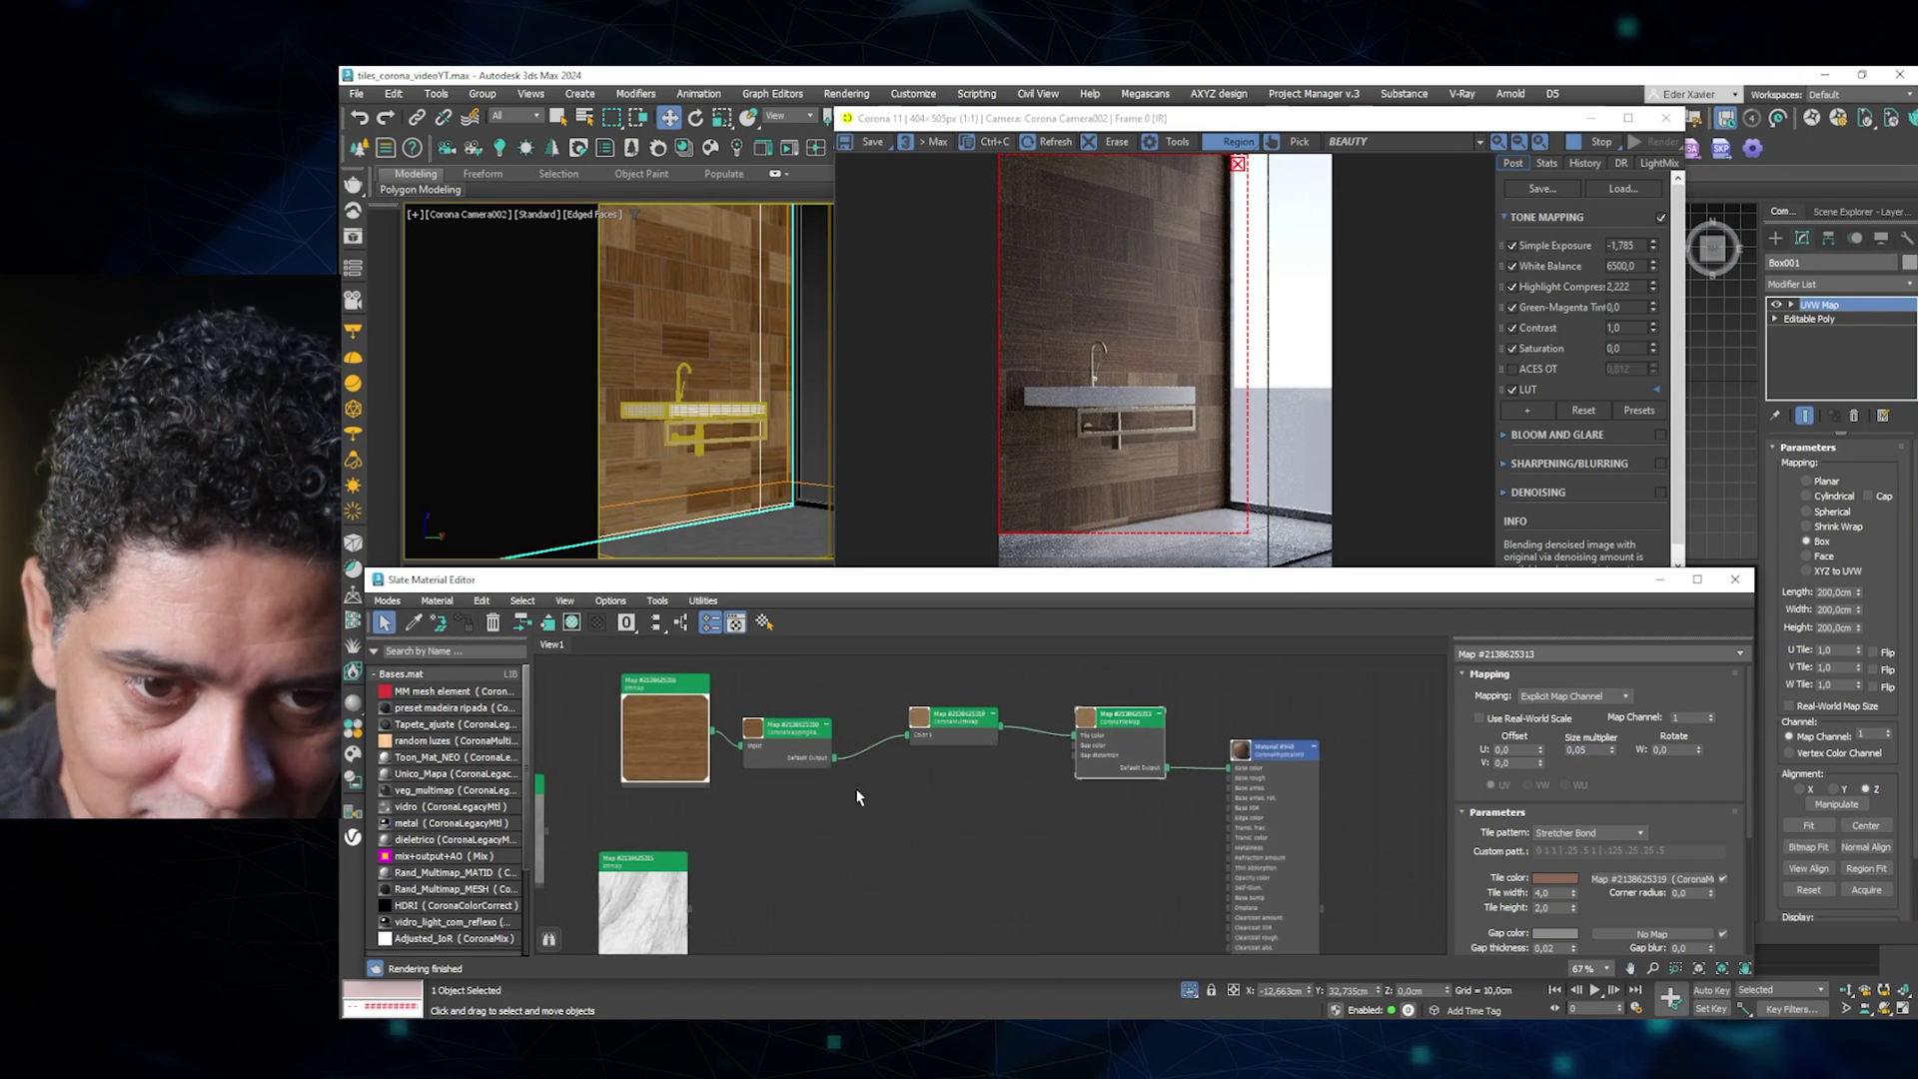
{"action": "left_click", "coordinate": [976, 725]}
{"action": "double_click", "coordinate": [977, 724]}
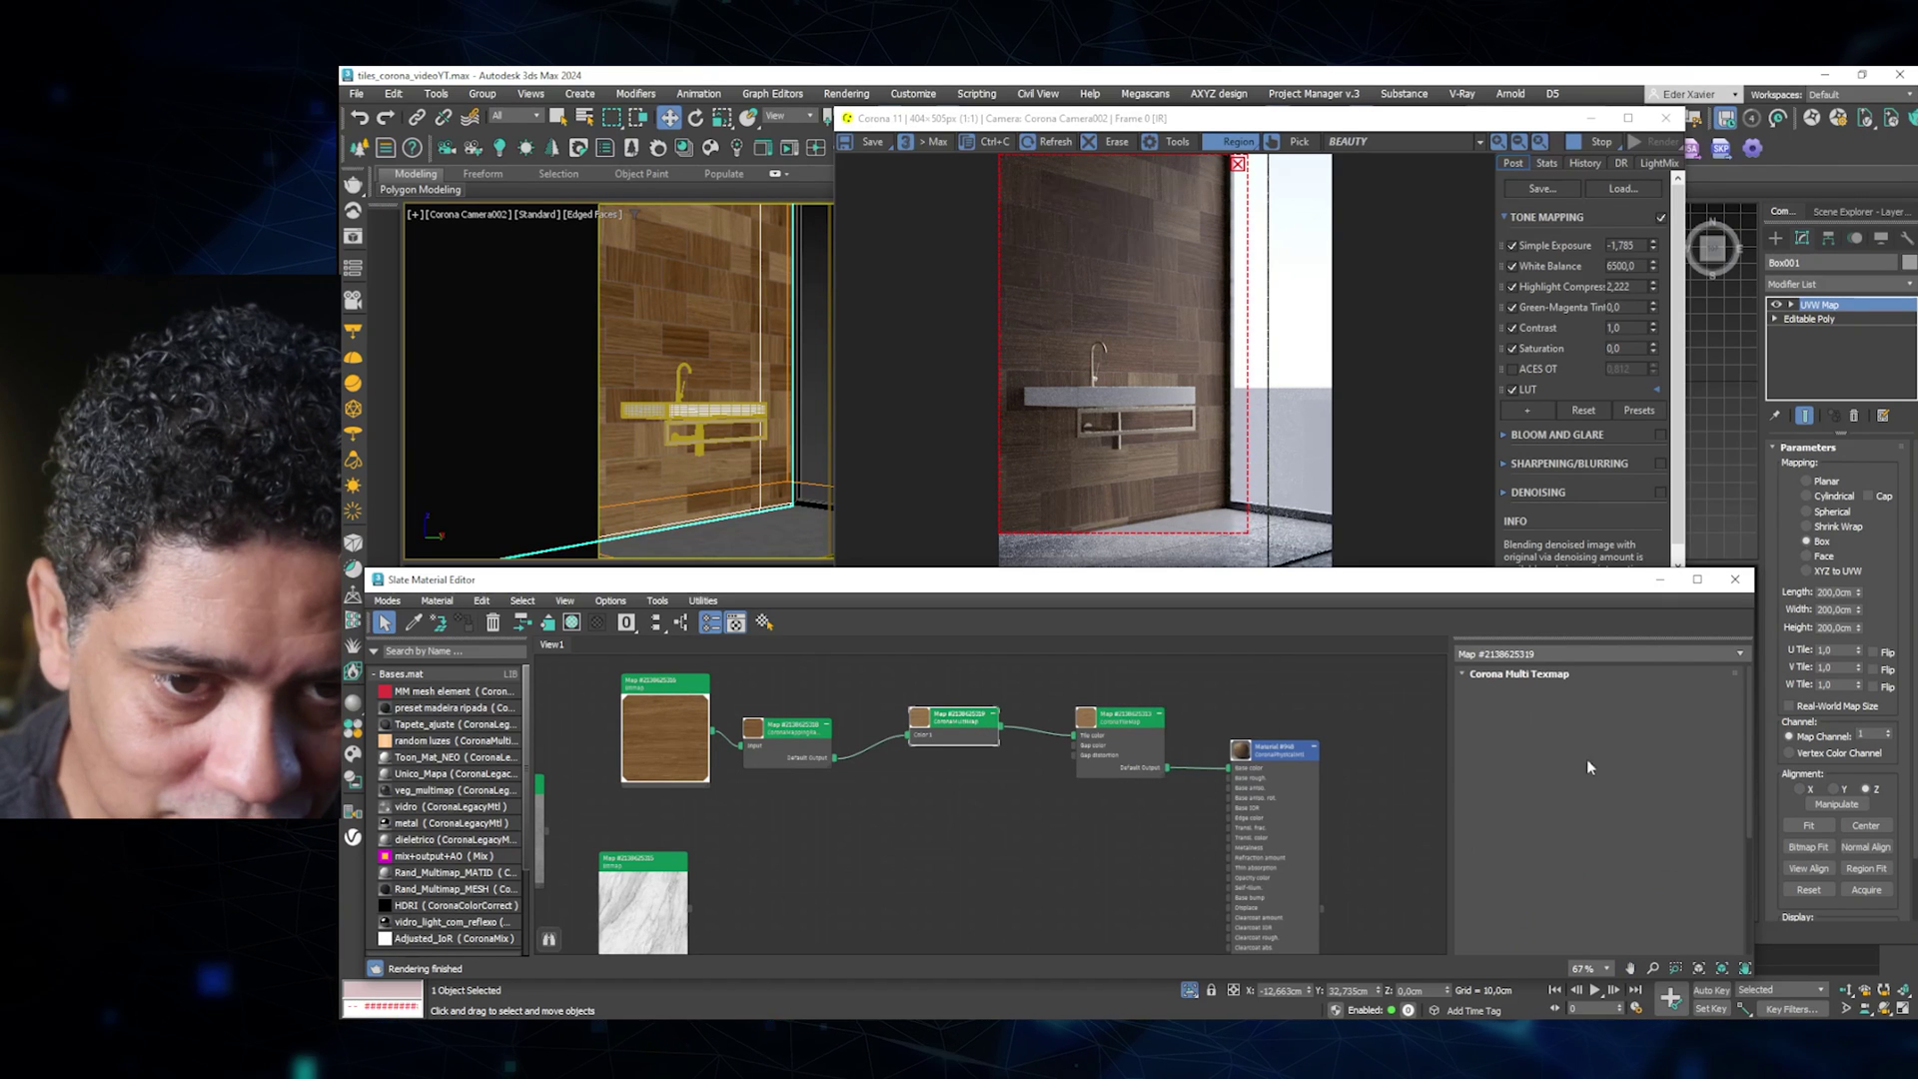
Try a MultiMap gamma randomness of 1,0, then settle on 3,0.
{"action": "scroll", "coordinate": [1632, 797], "scroll_direction": "down", "scroll_amount": 3}
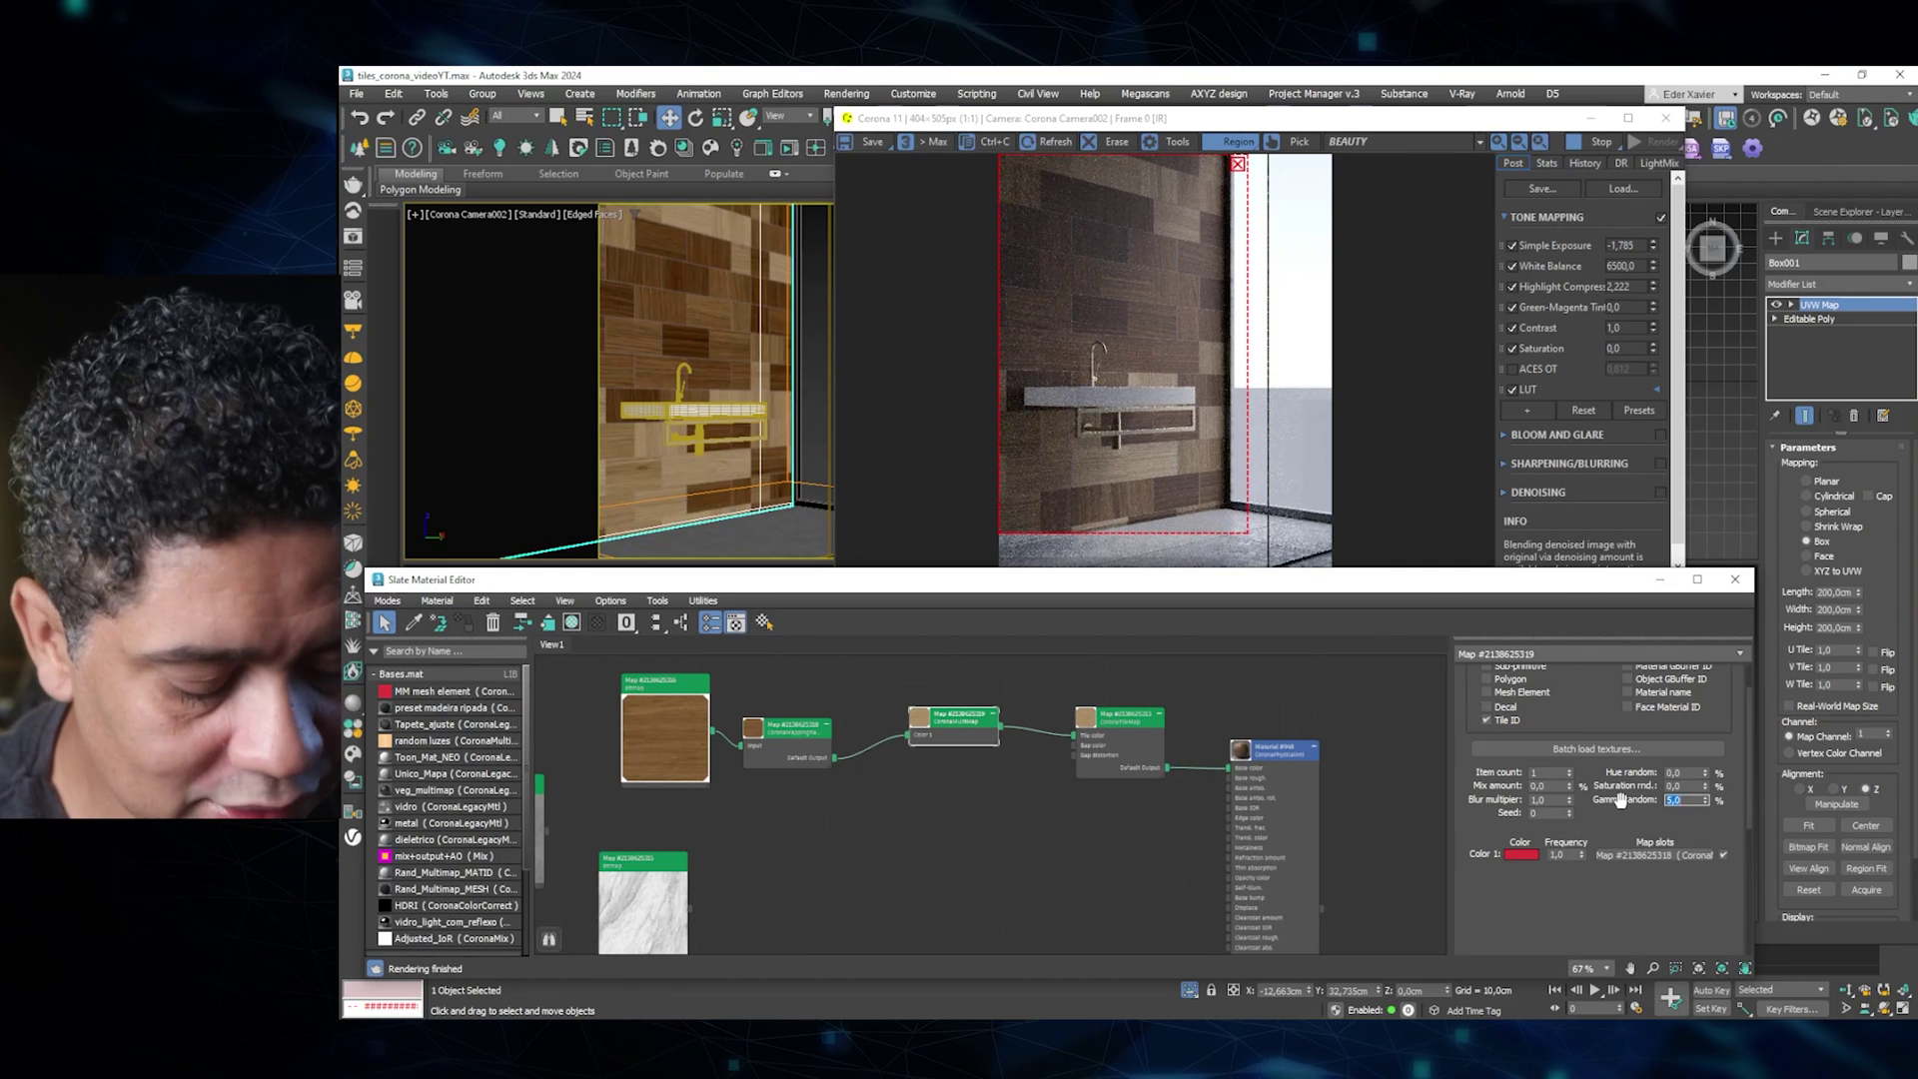
{"action": "key", "text": "Return"}
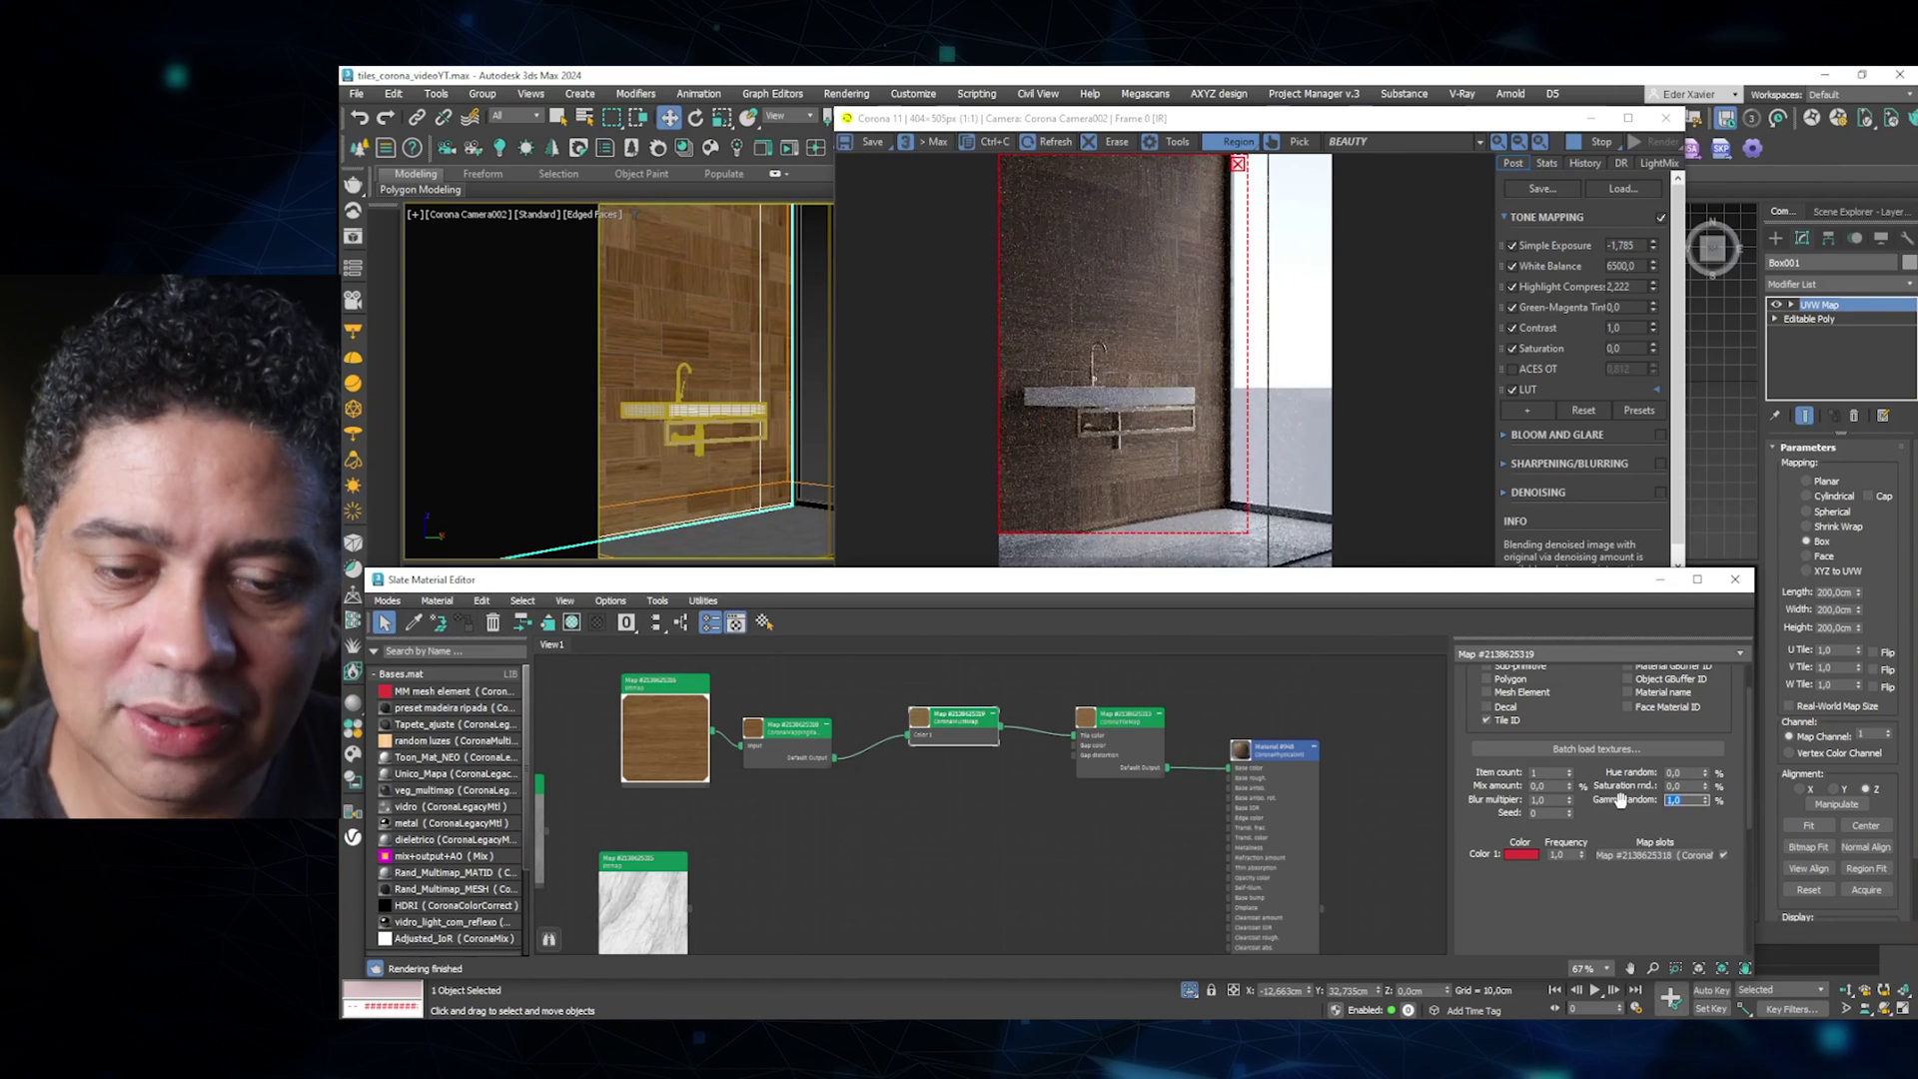
{"action": "key", "text": "Return"}
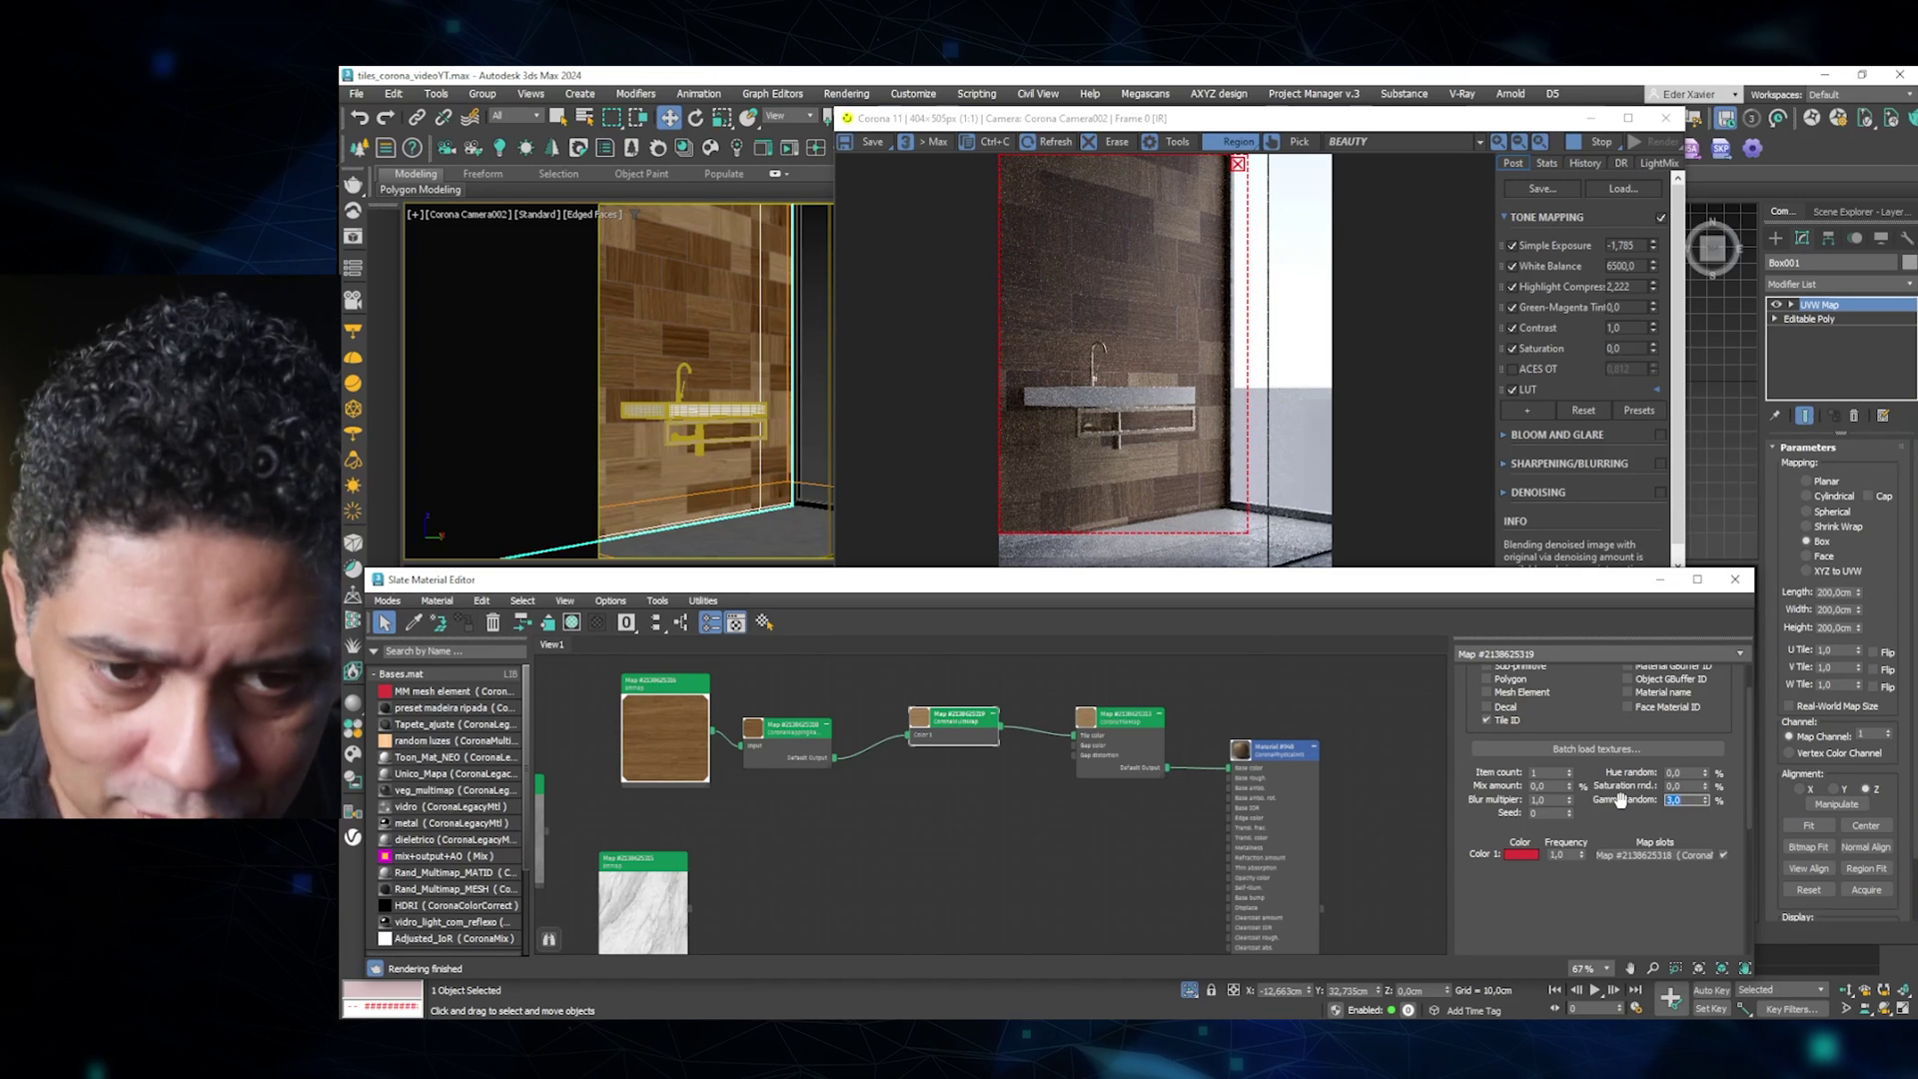
{"action": "scroll", "coordinate": [1091, 805], "scroll_direction": "down", "scroll_amount": 2}
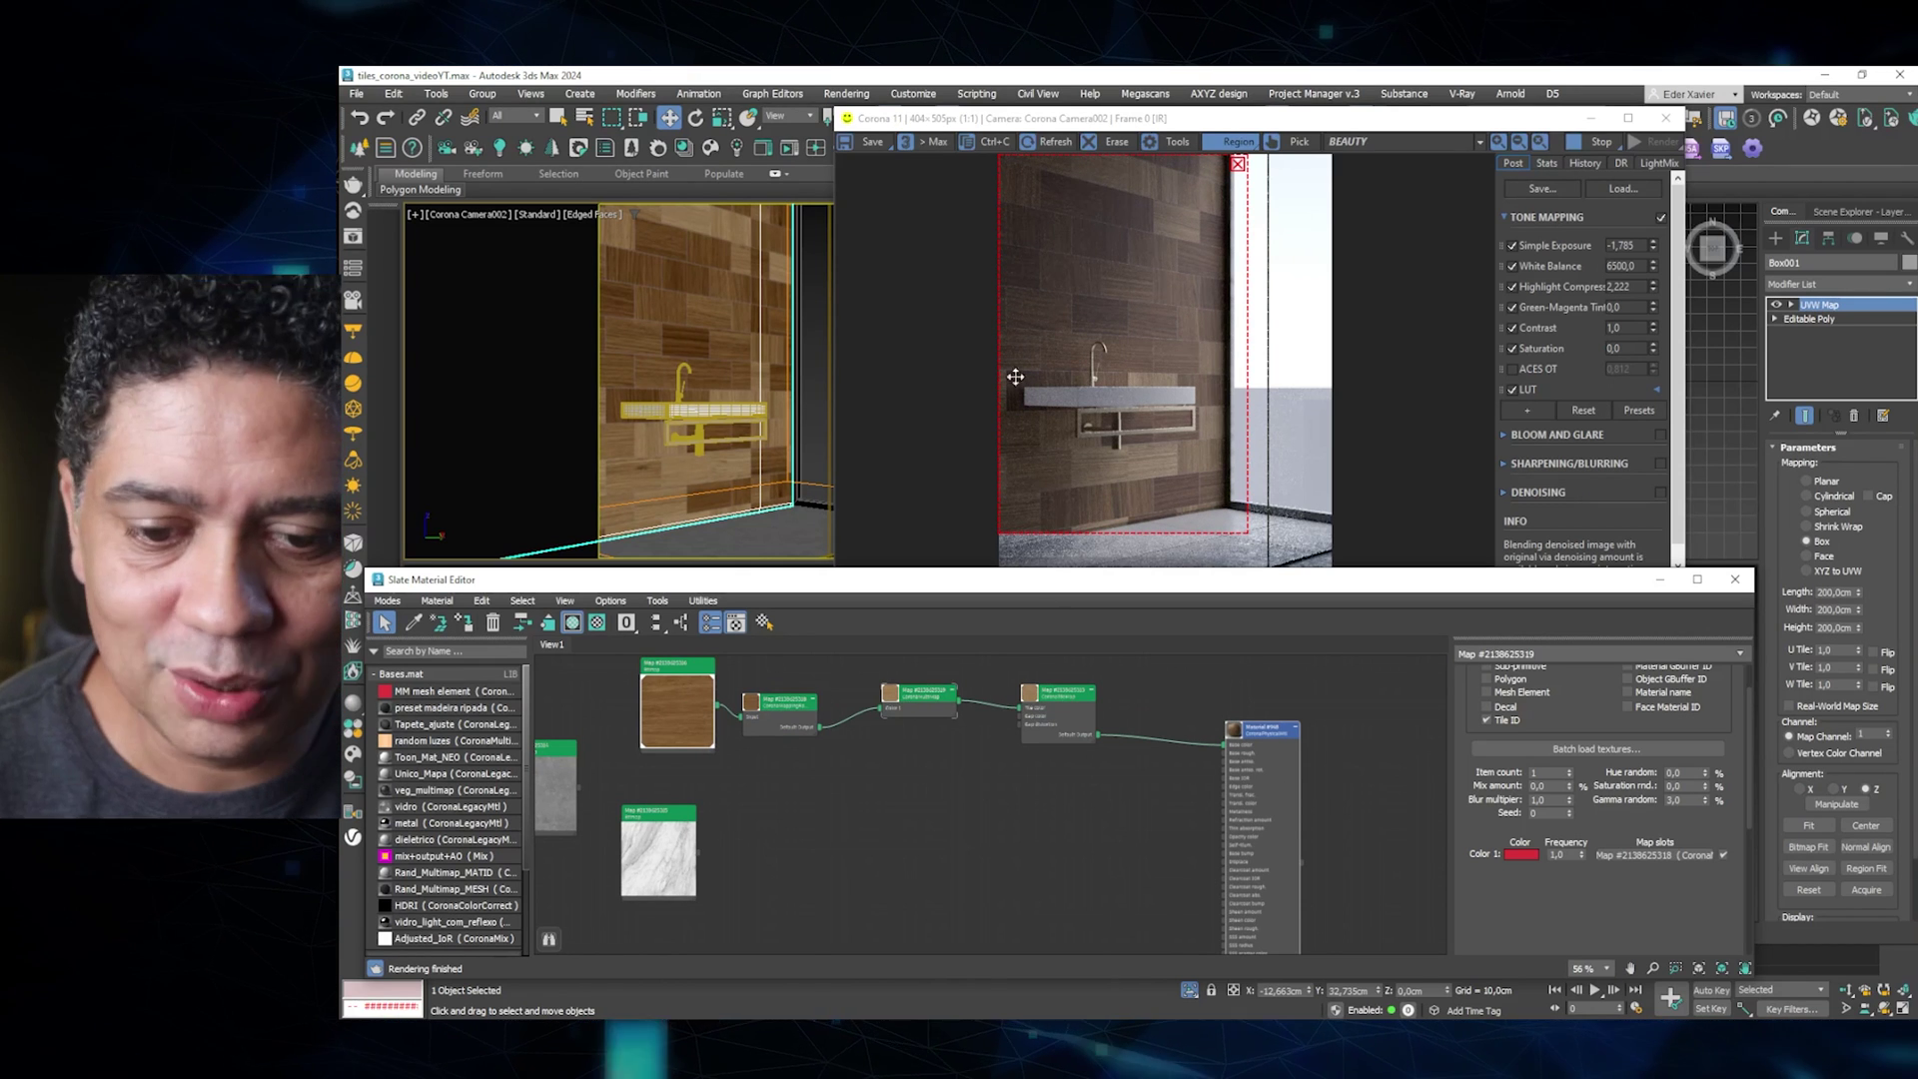
Move the marble node aside and line up the randomizer, MultiMap and tile map nodes.
{"action": "left_click", "coordinate": [1099, 539]}
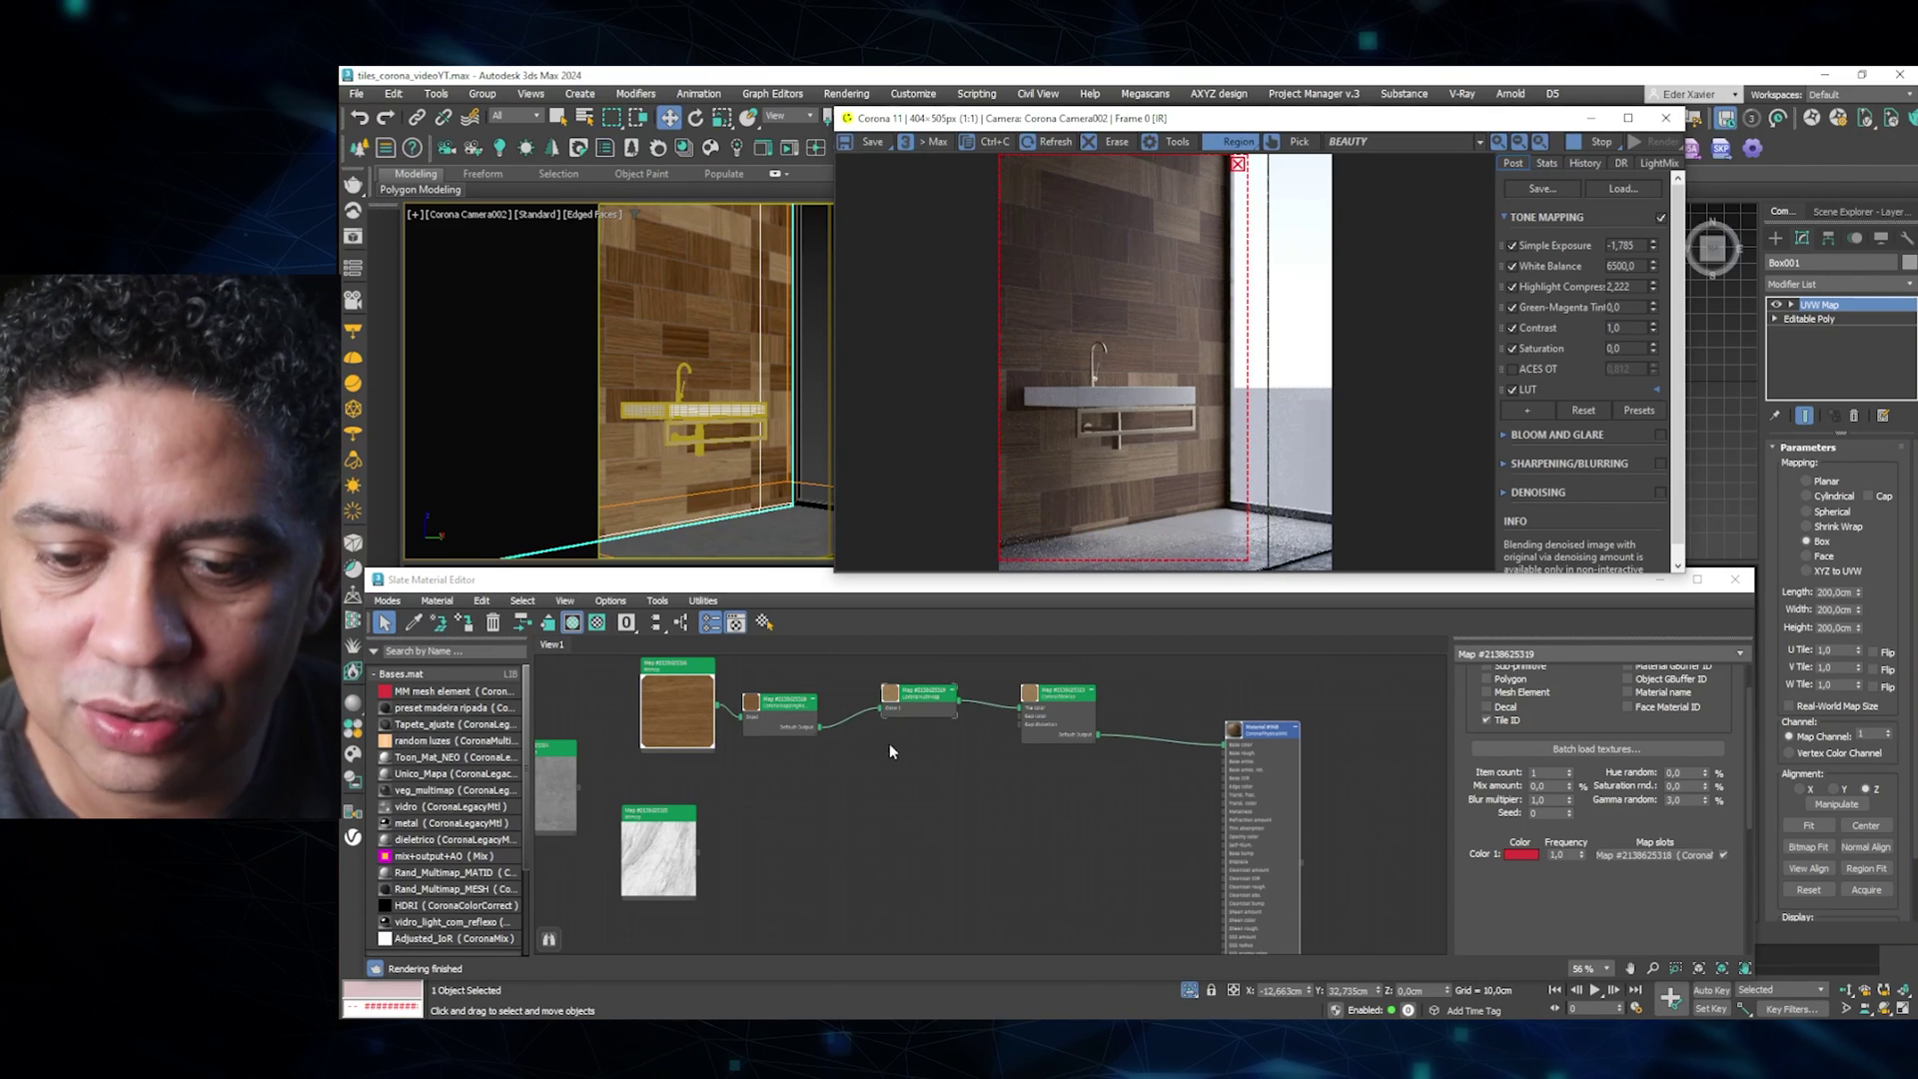
{"action": "middle_click_drag", "start_coordinate": [670, 771], "coordinate": [751, 781]}
{"action": "left_click_drag", "start_coordinate": [739, 821], "coordinate": [685, 859]}
{"action": "left_click_drag", "start_coordinate": [836, 727], "coordinate": [1004, 754]}
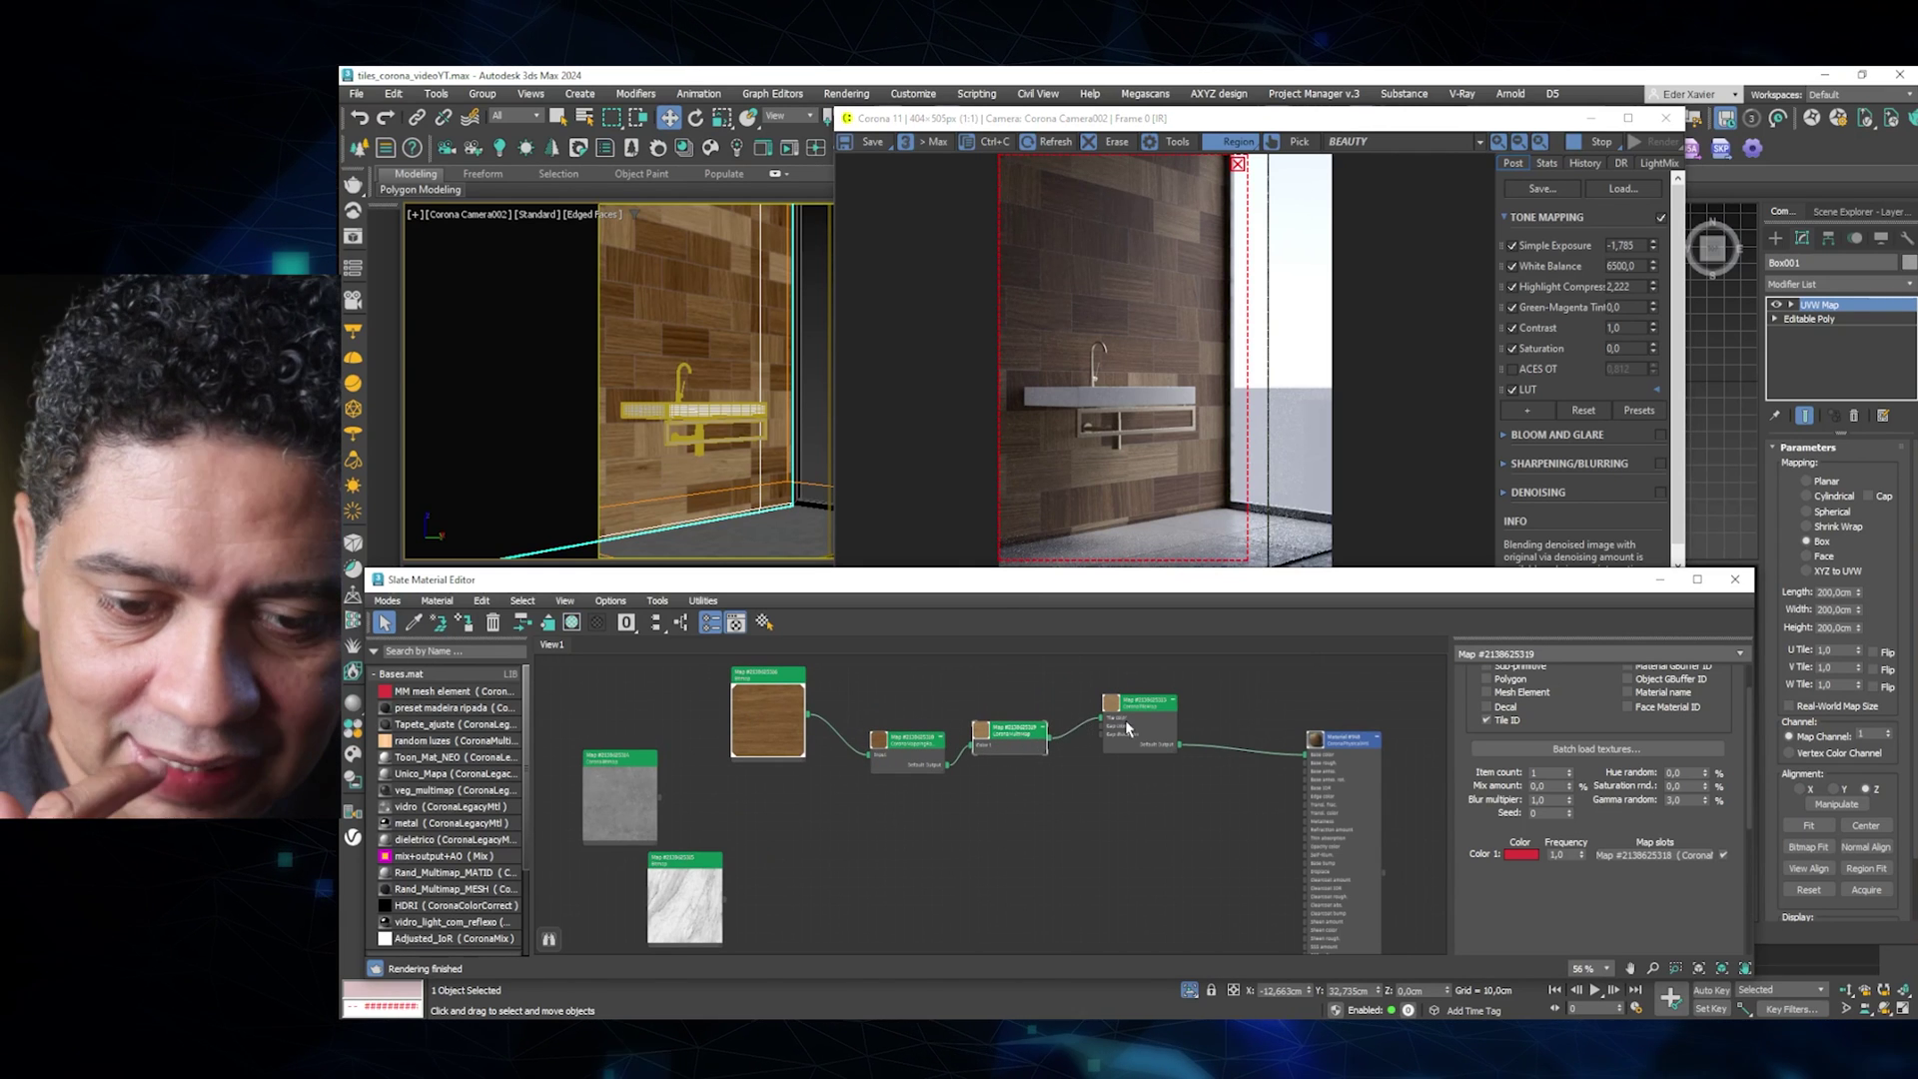
{"action": "left_click_drag", "start_coordinate": [1128, 727], "coordinate": [1127, 744]}
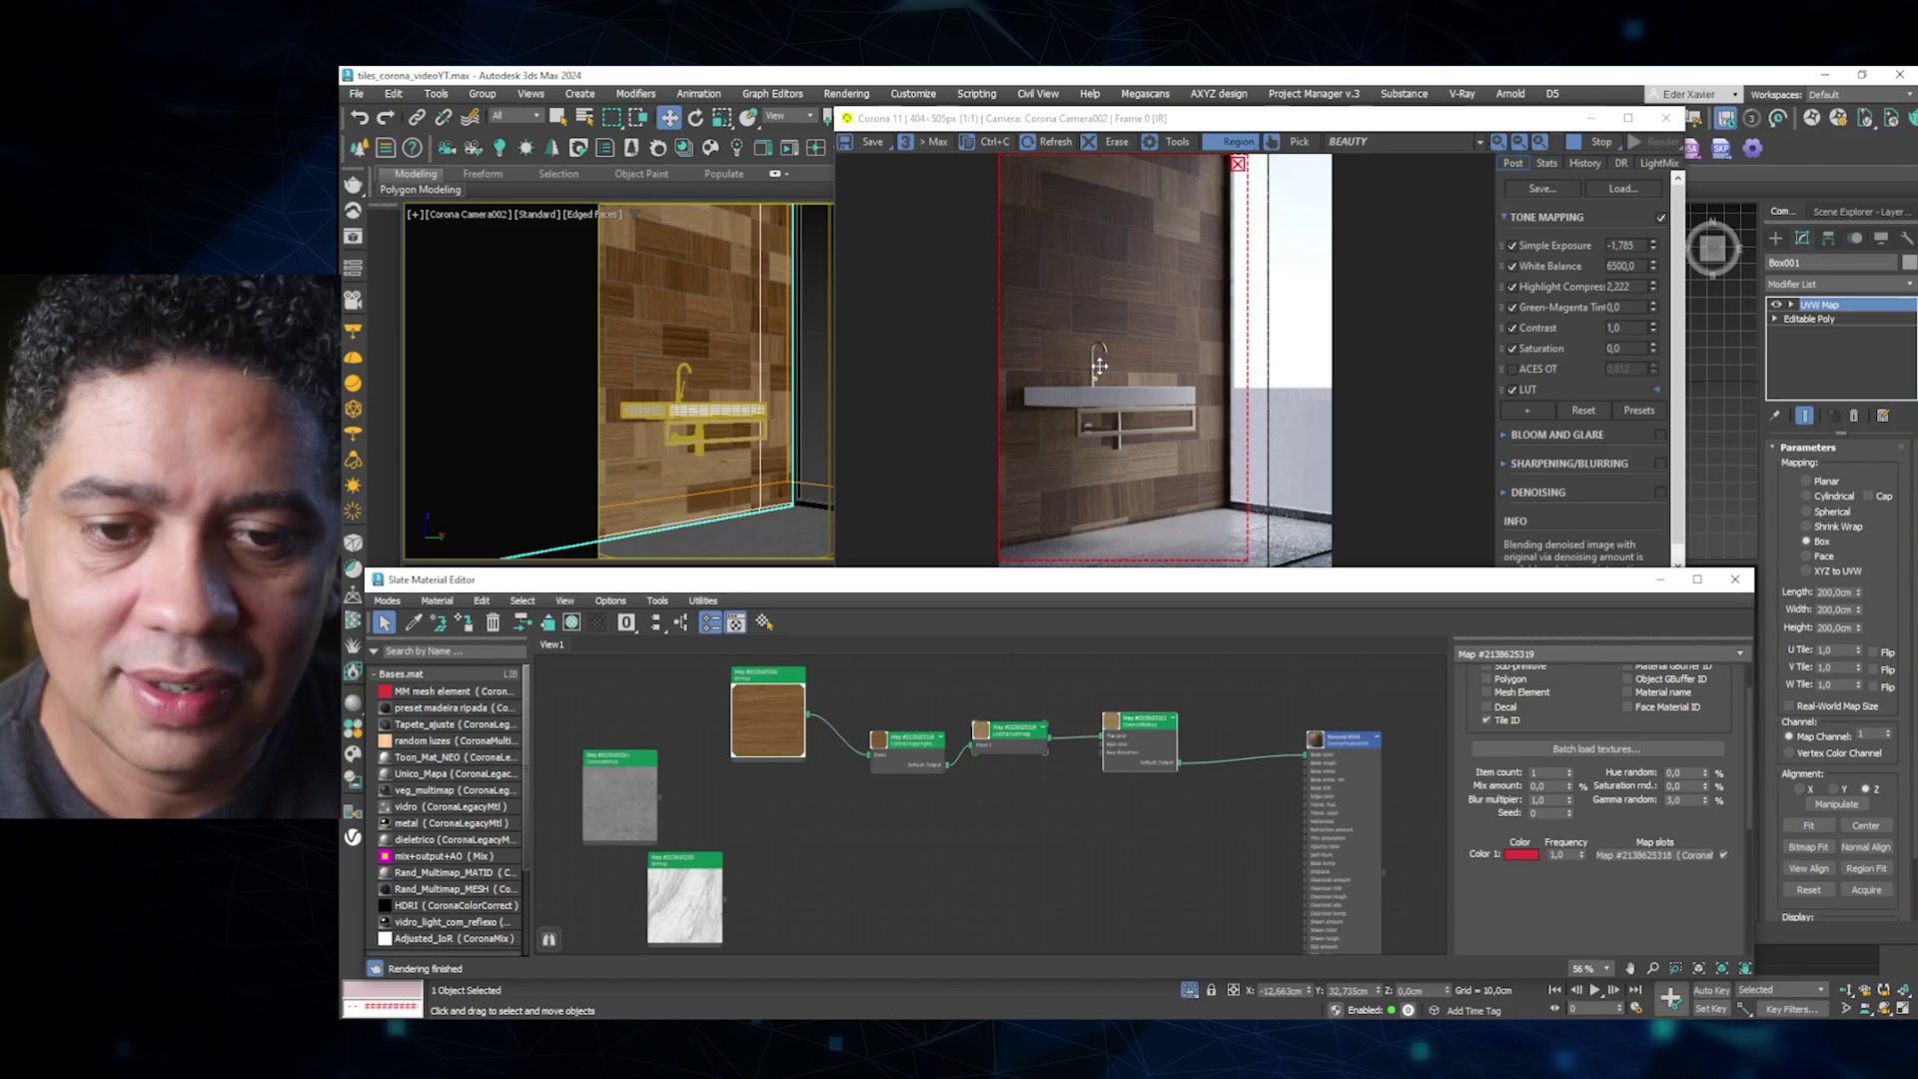
{"action": "left_click_drag", "start_coordinate": [976, 744], "coordinate": [986, 744]}
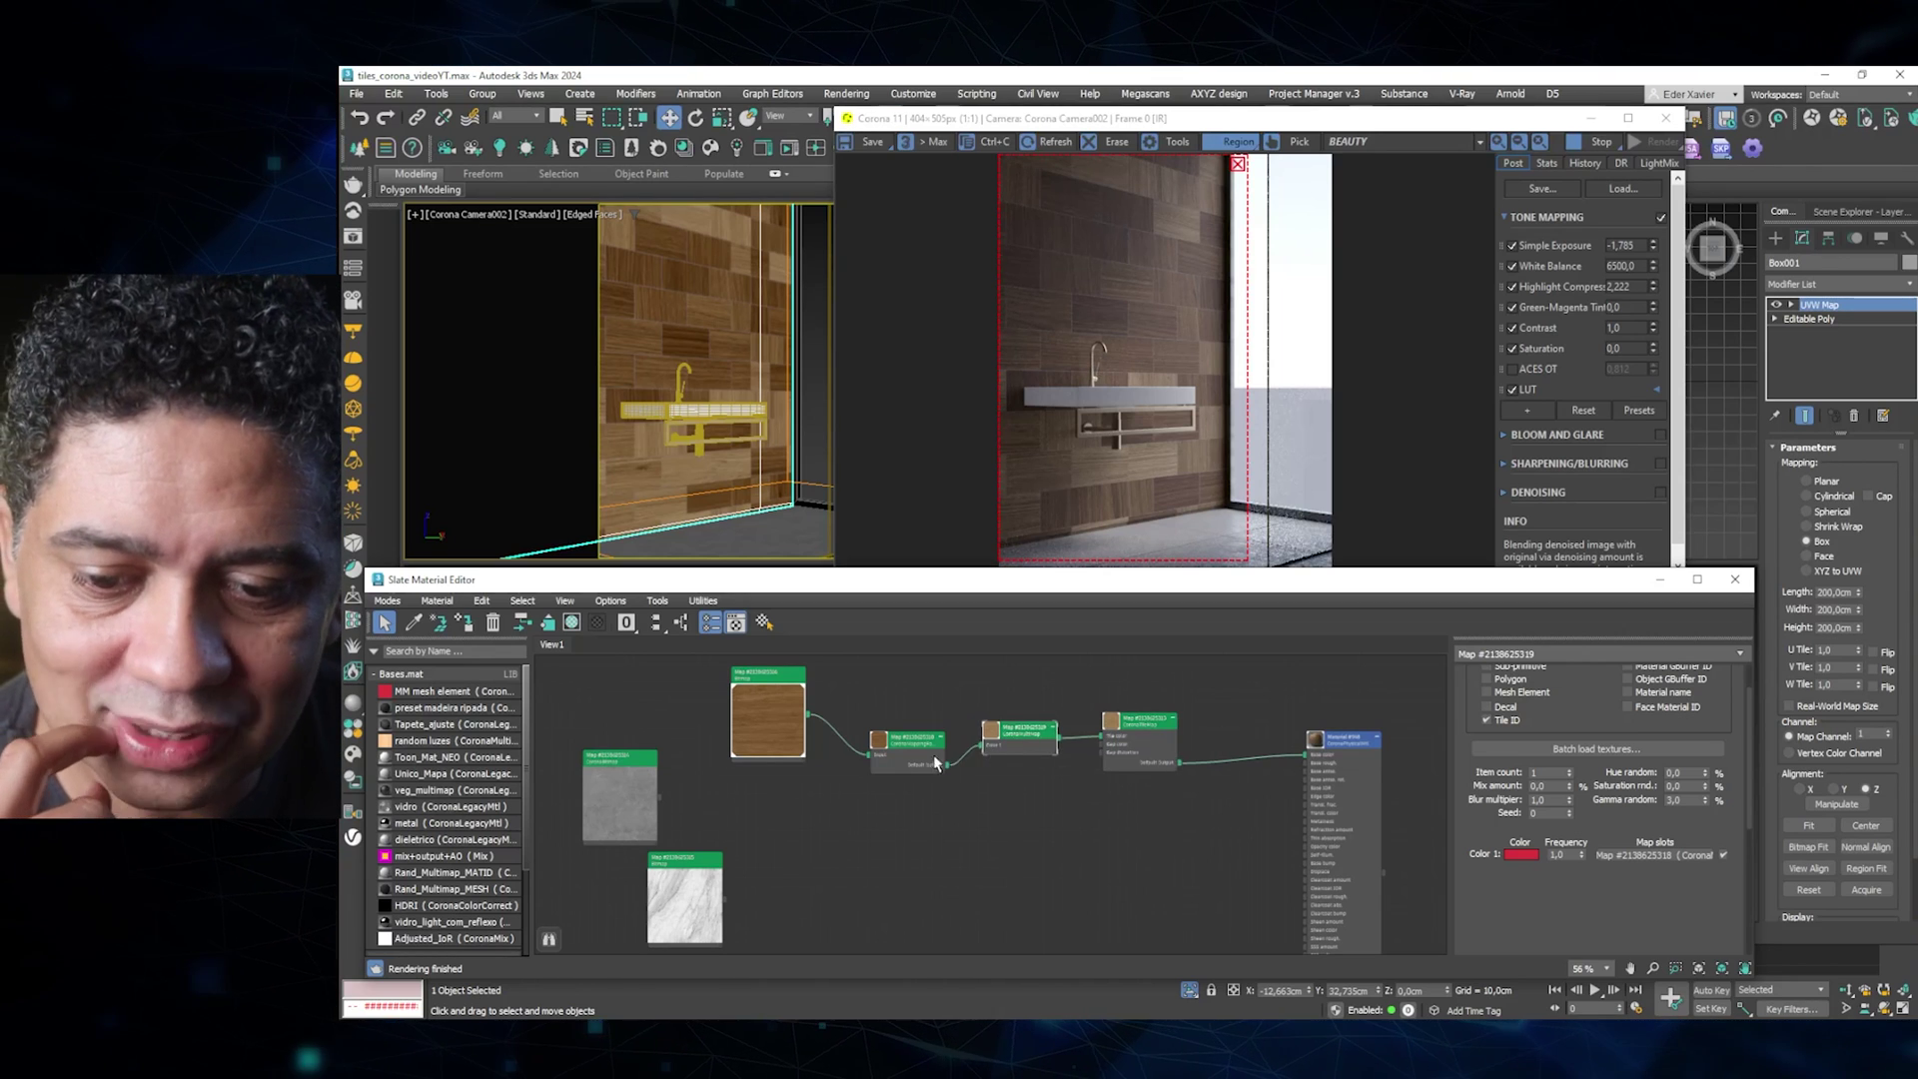